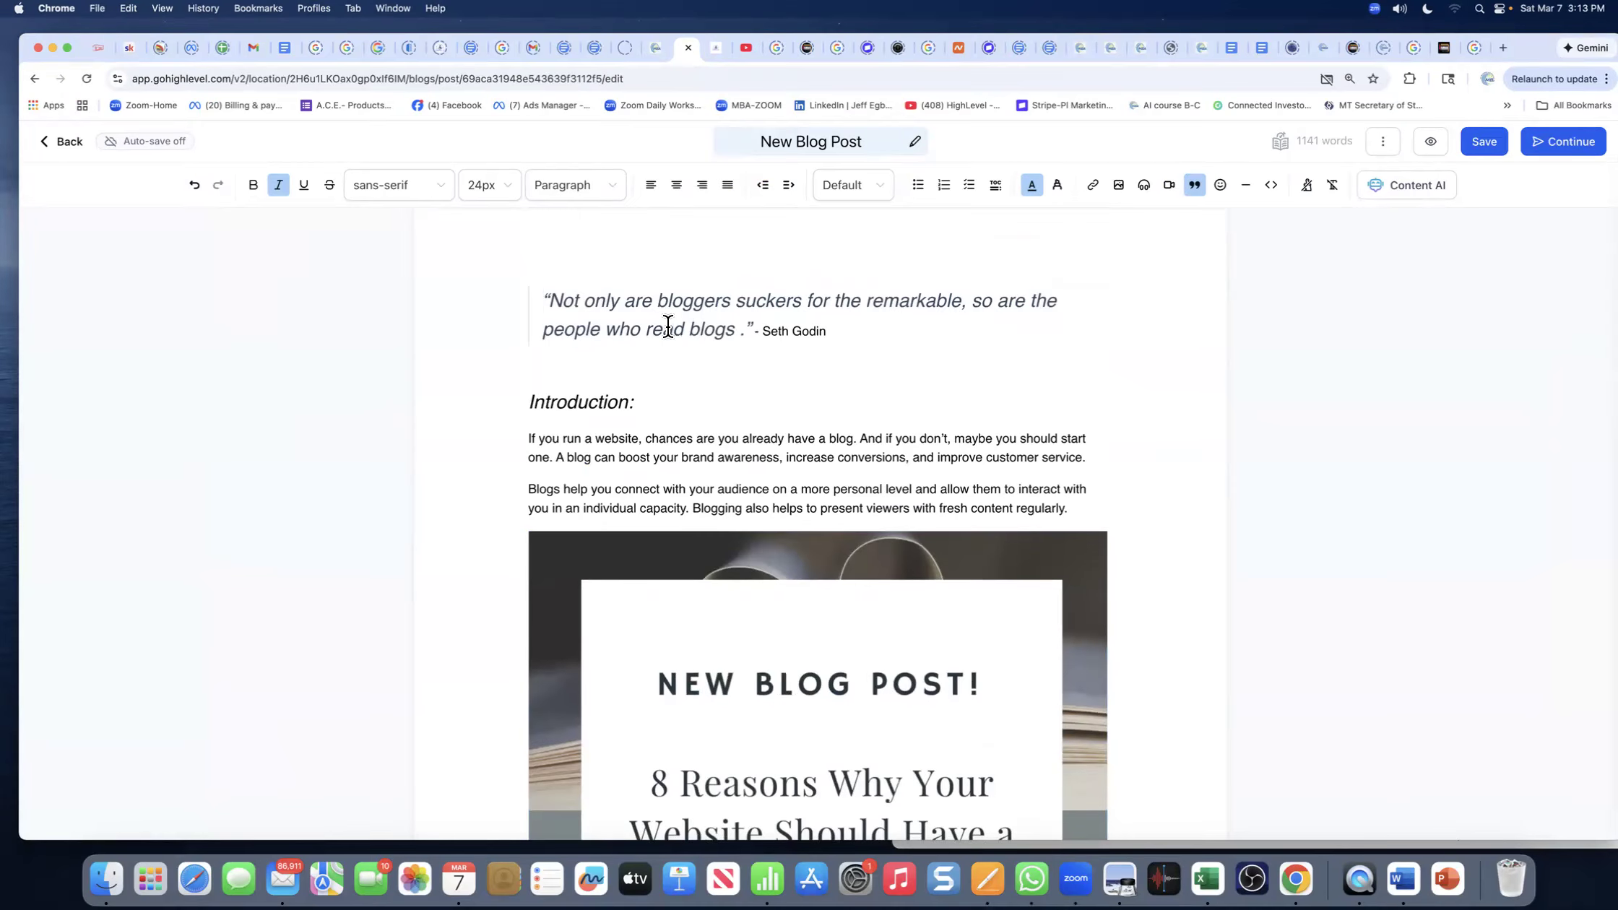
- Select all the sample content in the New Blog Post body and delete it
key(super+a)
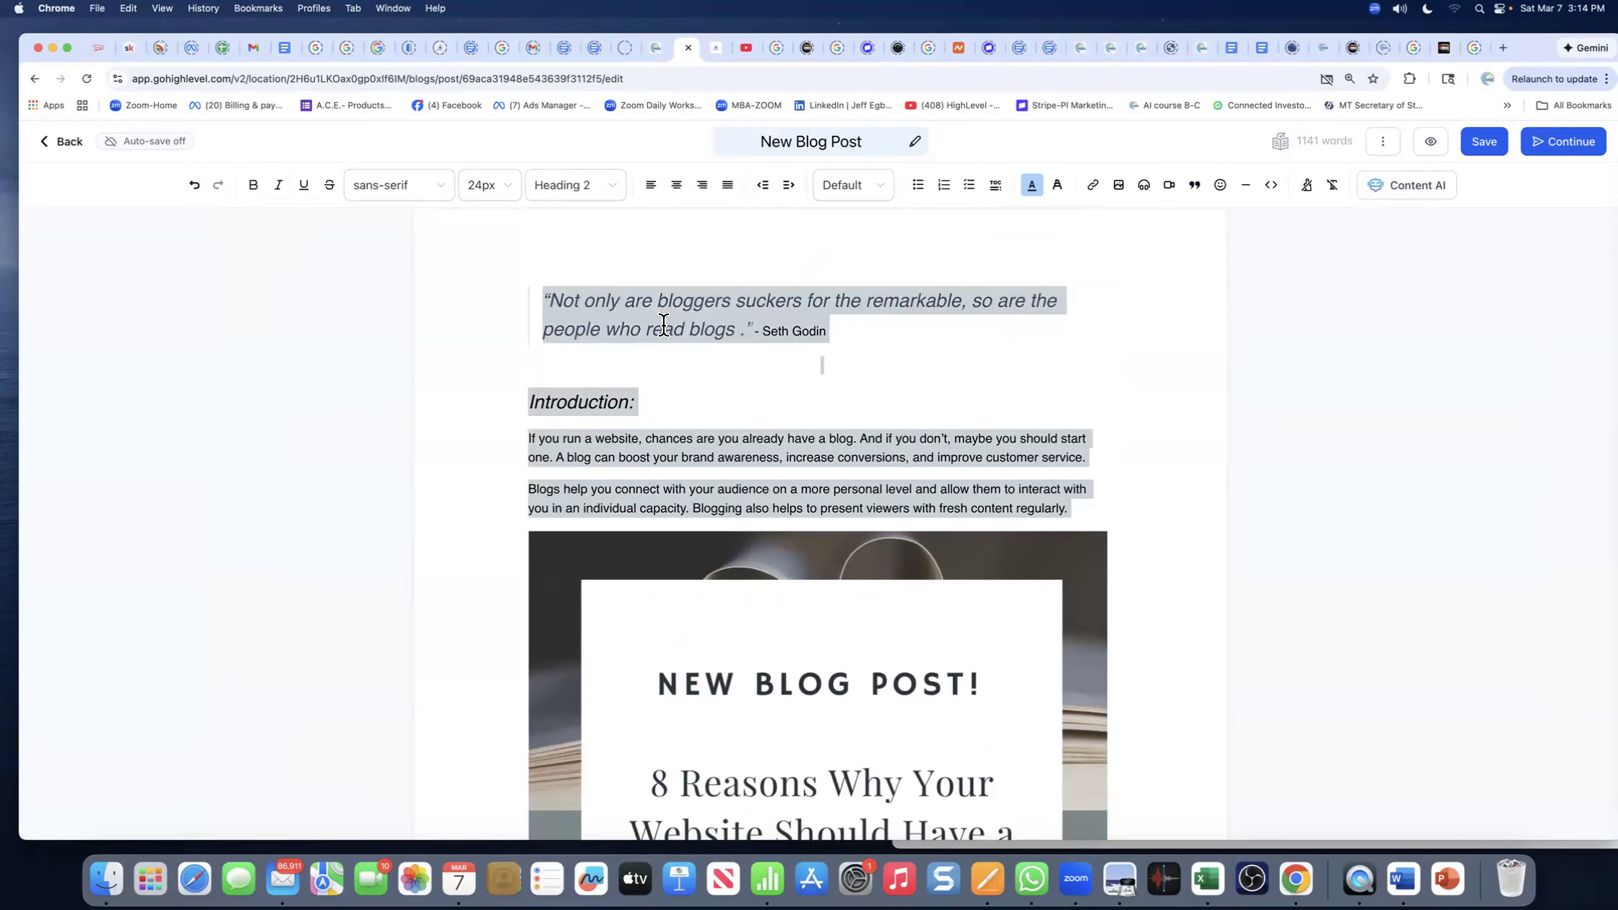
key(BackSpace)
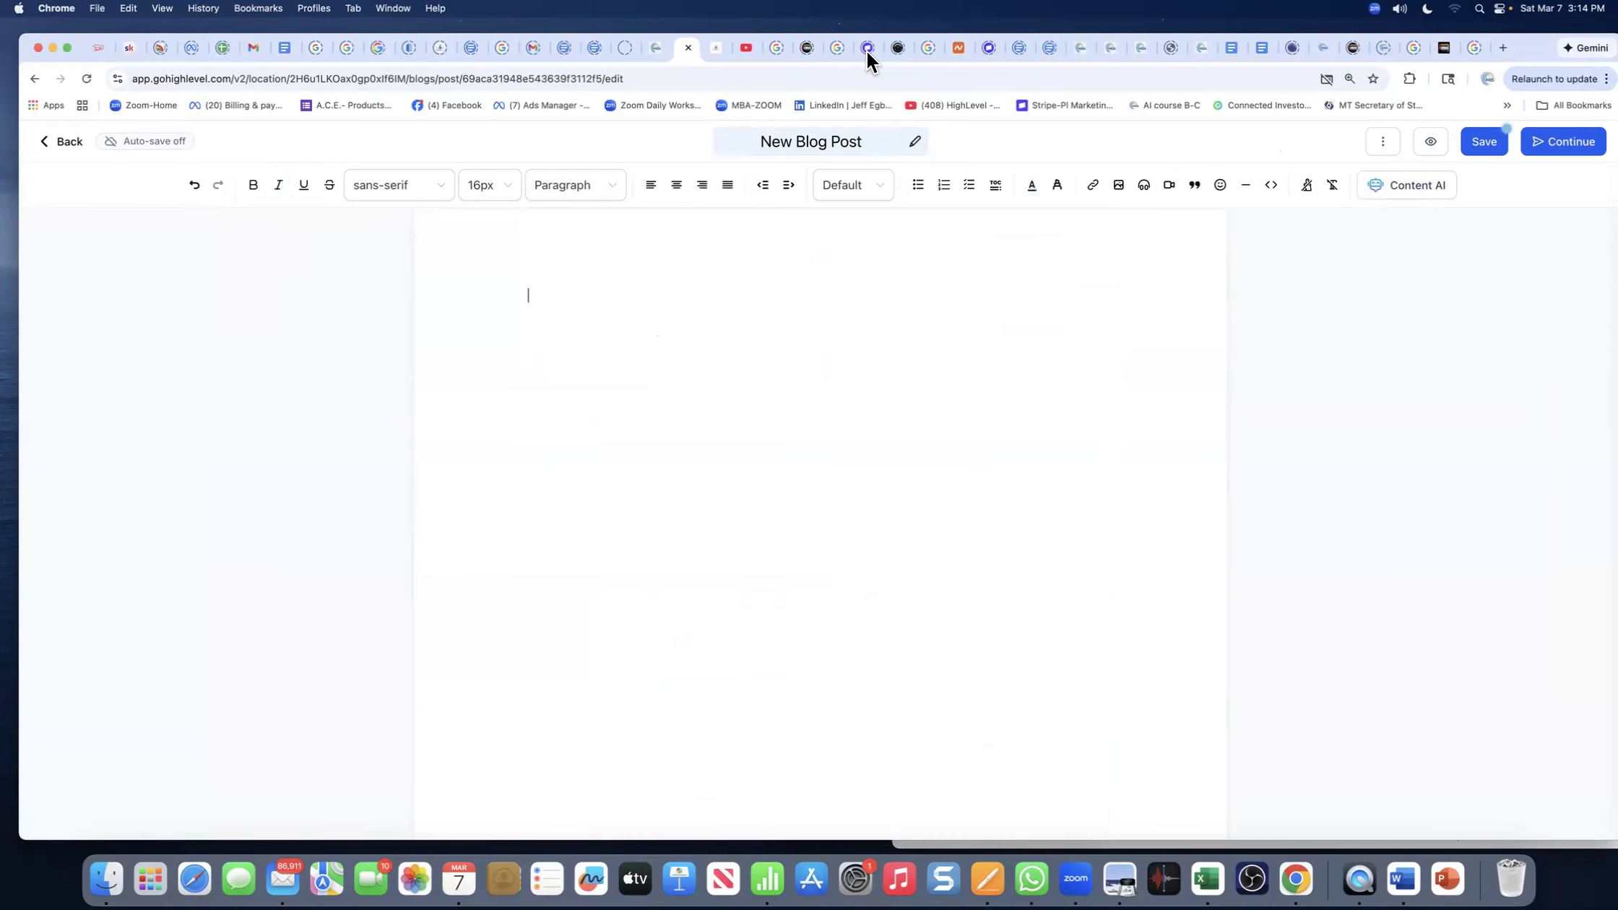
- Select the post title, click into the empty body, then switch Chrome to the Gmail inbox
triple_click(835, 137)
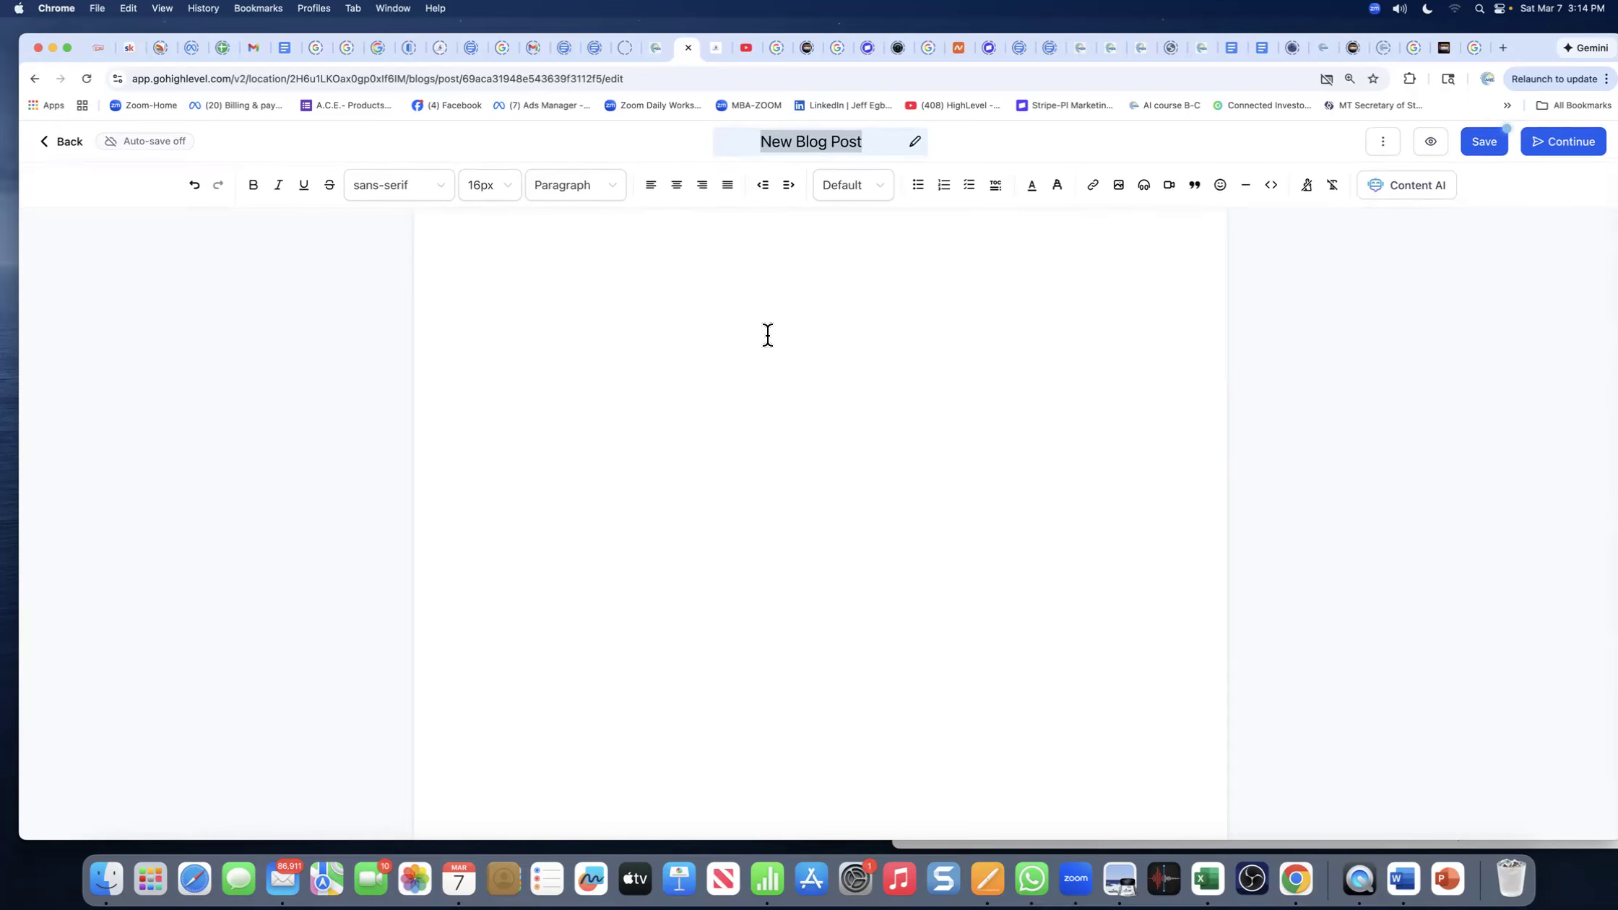
click(690, 354)
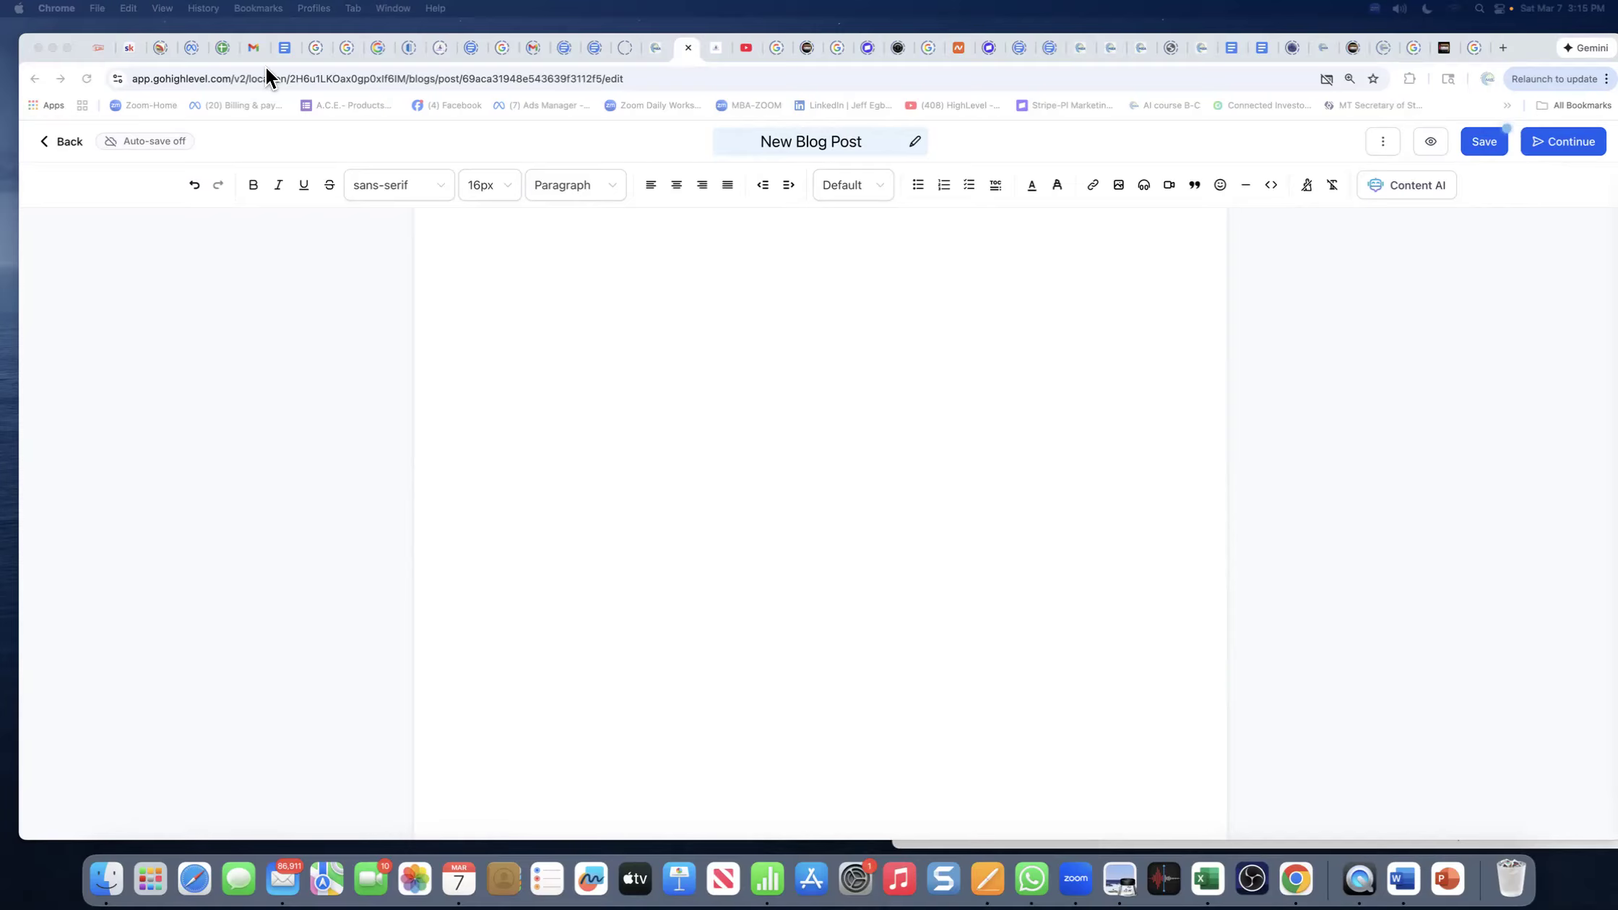
click(254, 49)
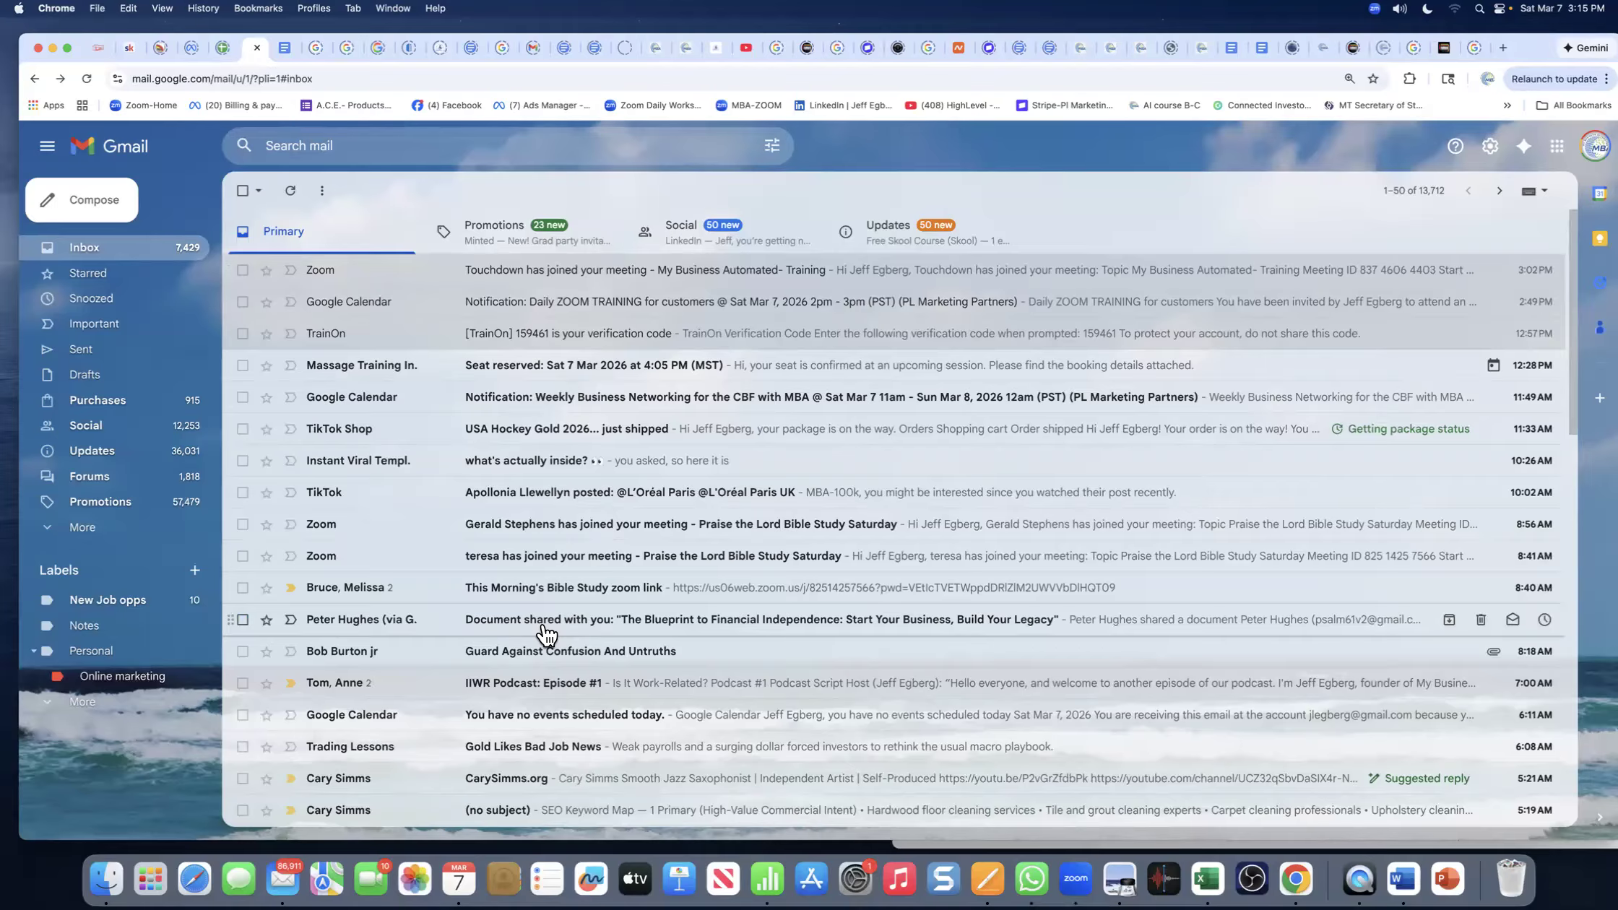
- Read the IIWR Podcast: Episode #1 email and return to the inbox
scroll(547, 636, down, 3)
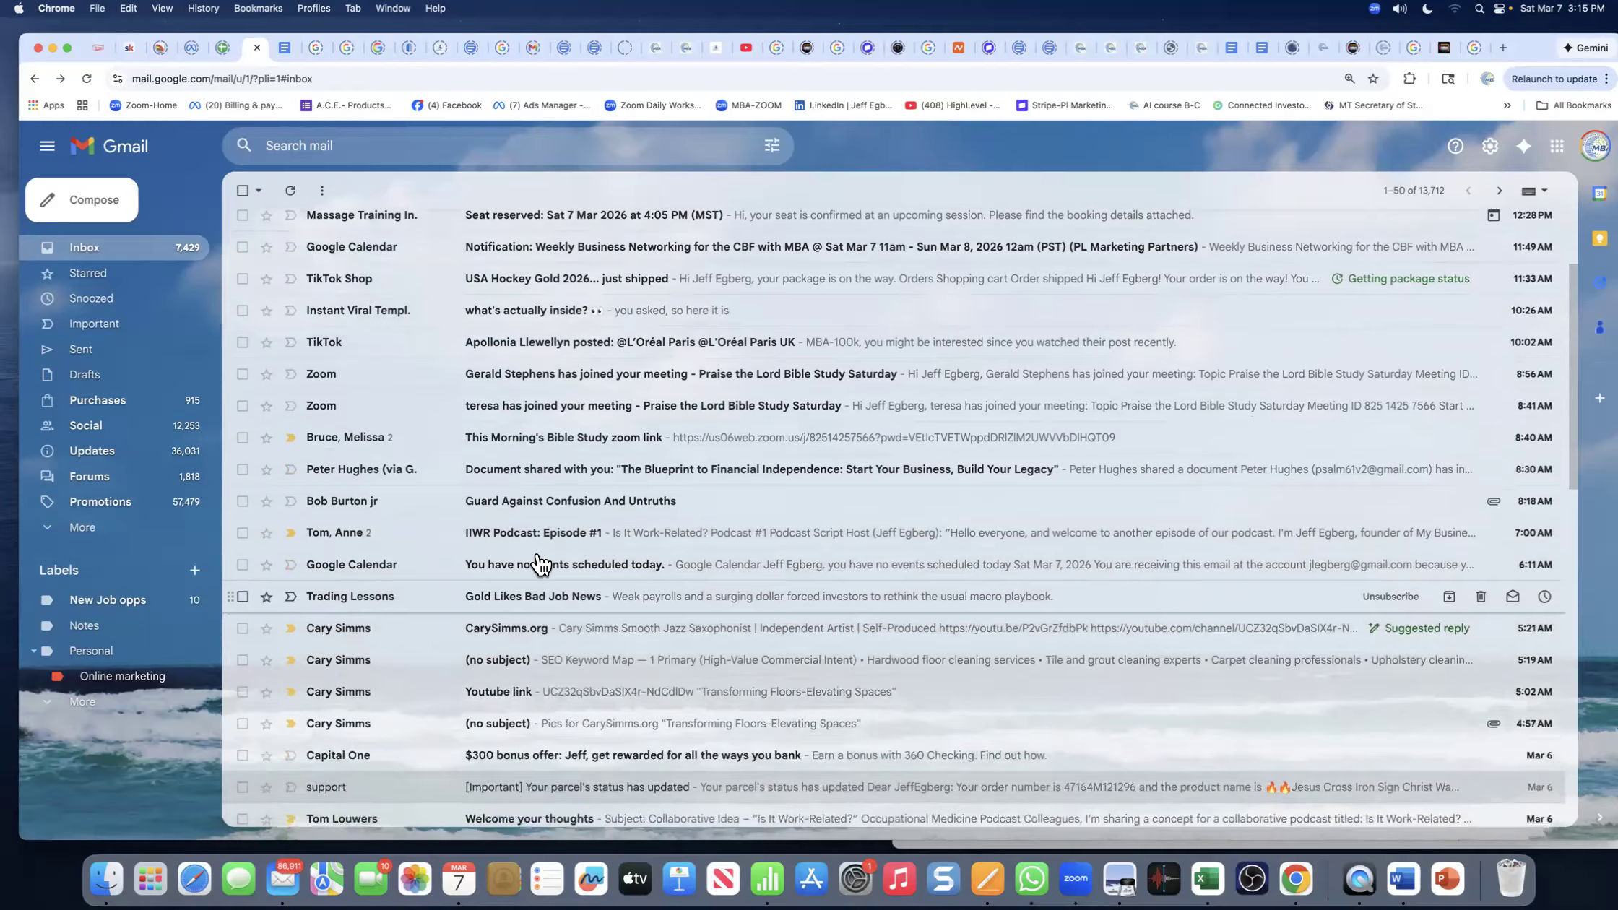
click(623, 540)
scroll(512, 518, down, 1)
scroll(512, 518, up, 1)
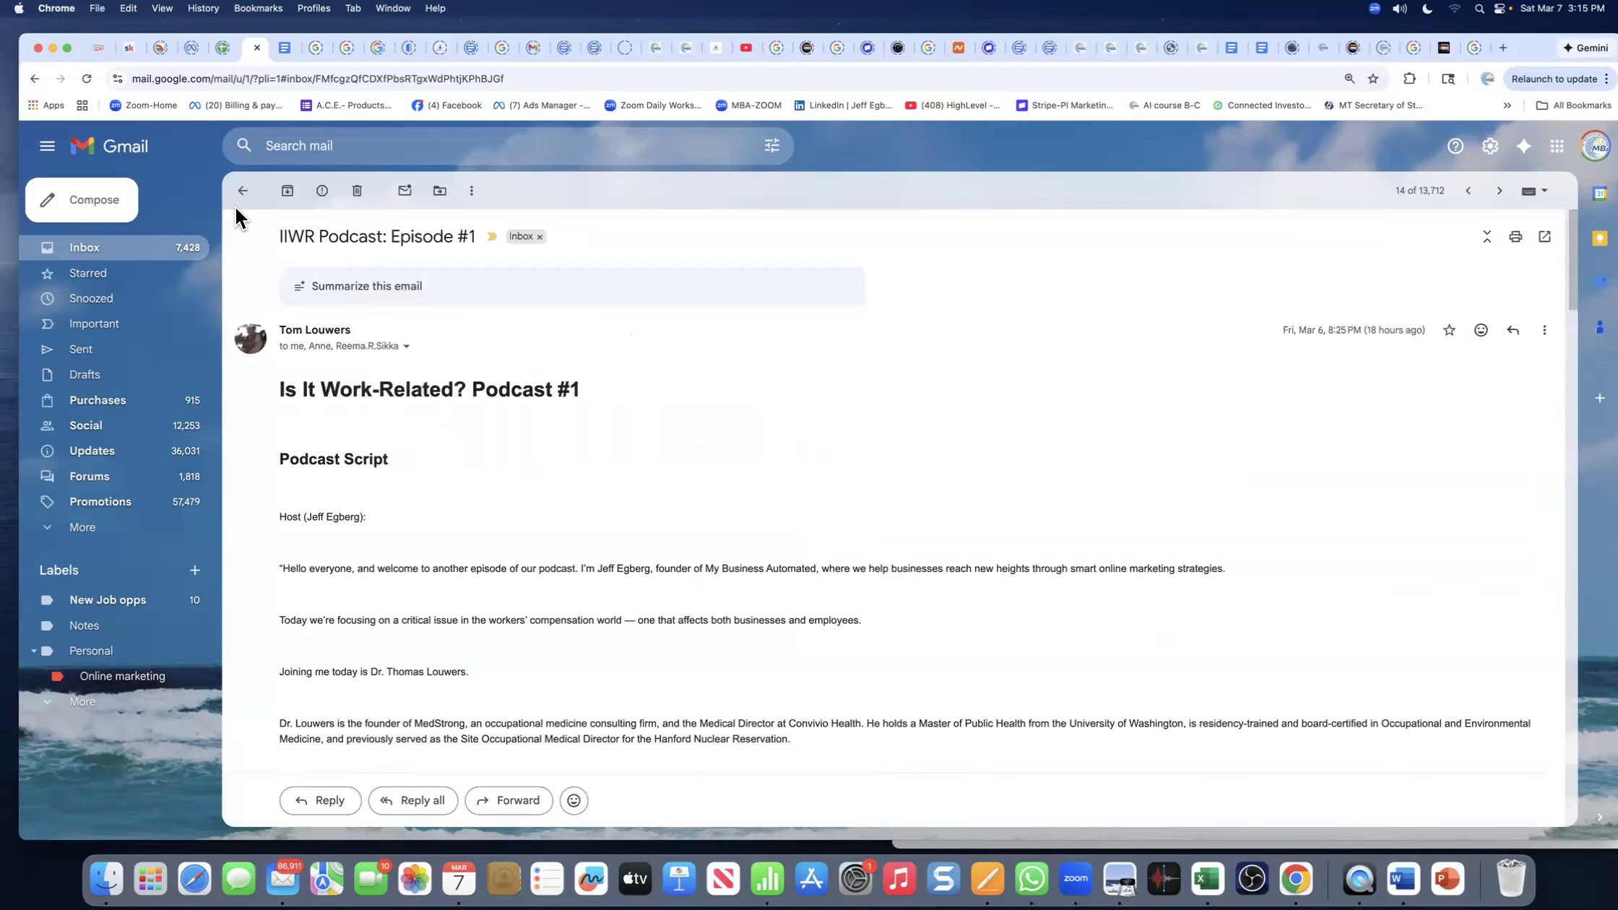
click(243, 190)
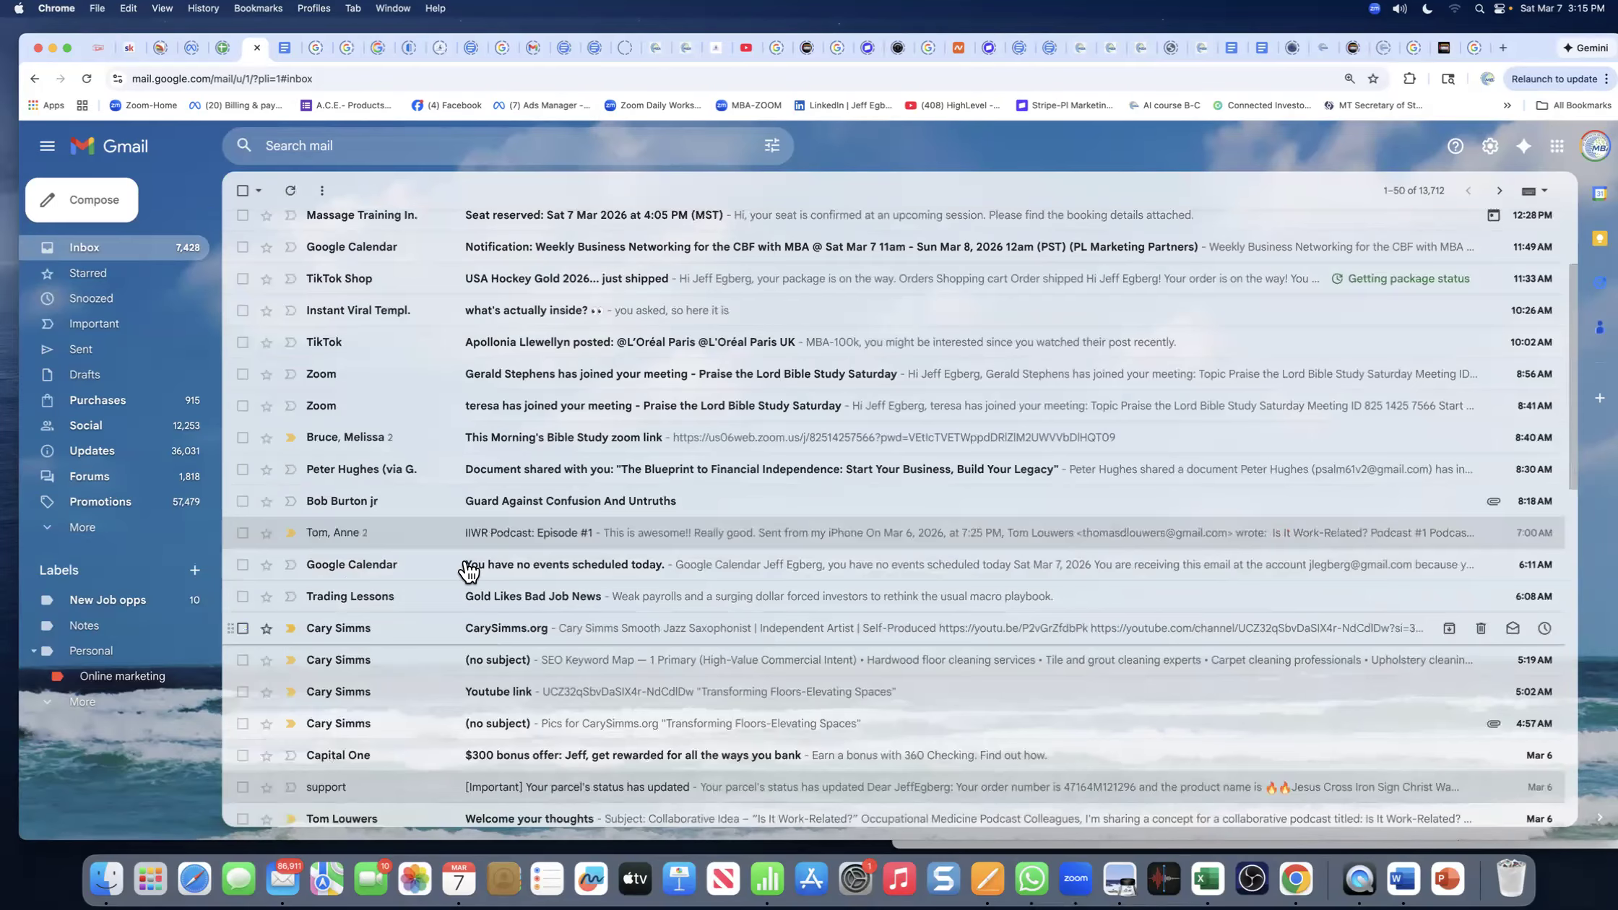
- Read the Welcome your thoughts email and return to the inbox
scroll(498, 550, up, 2)
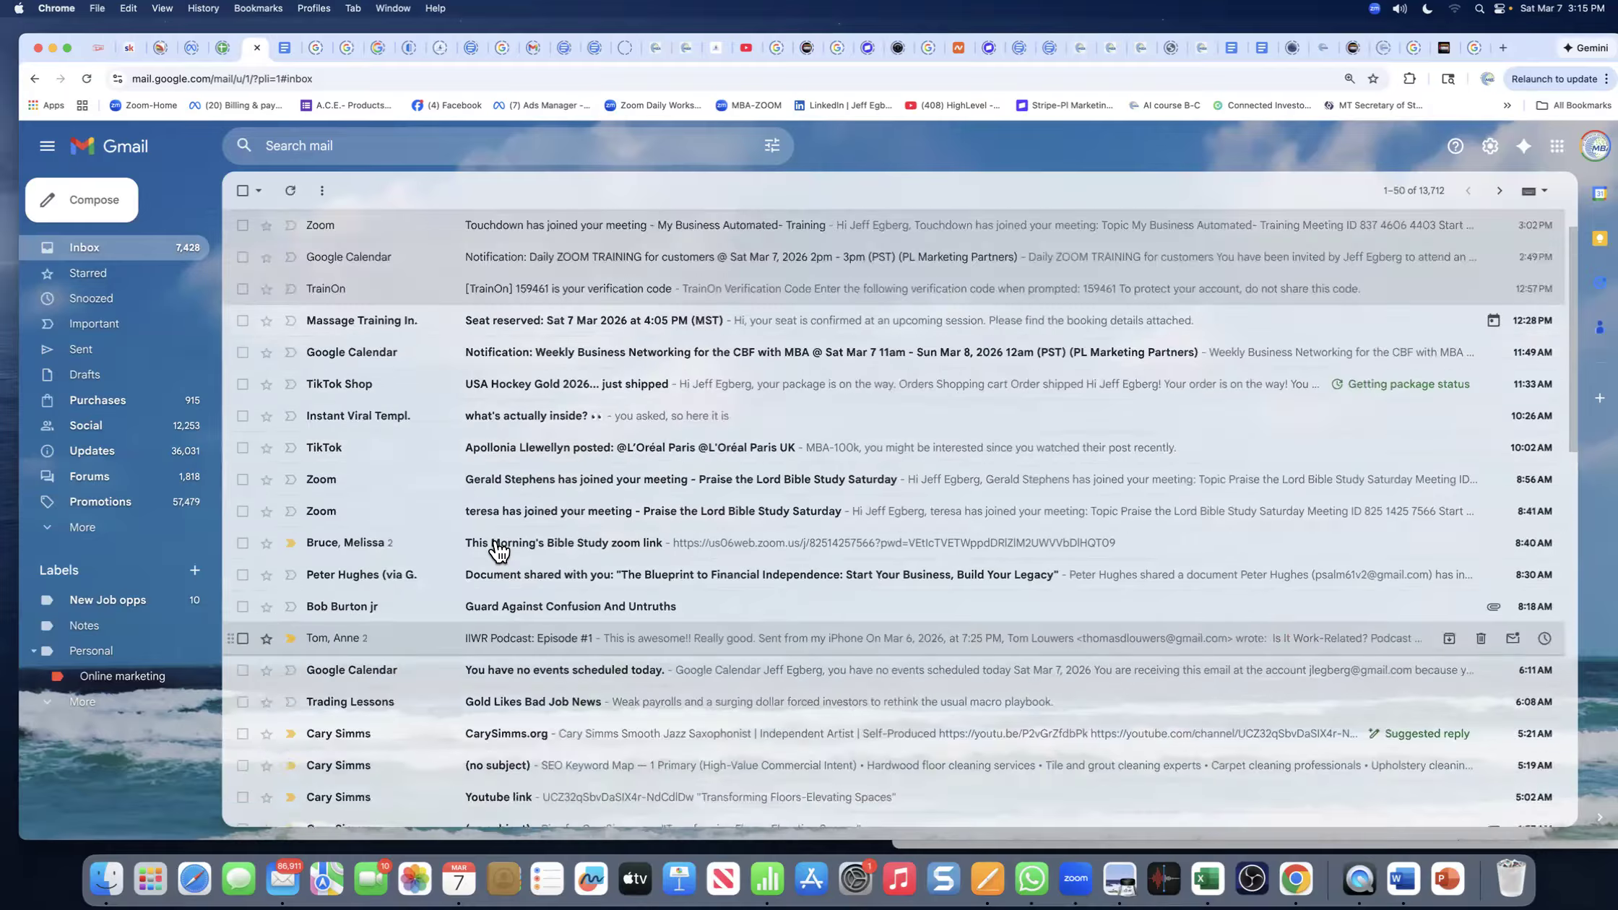
scroll(498, 551, up, 1)
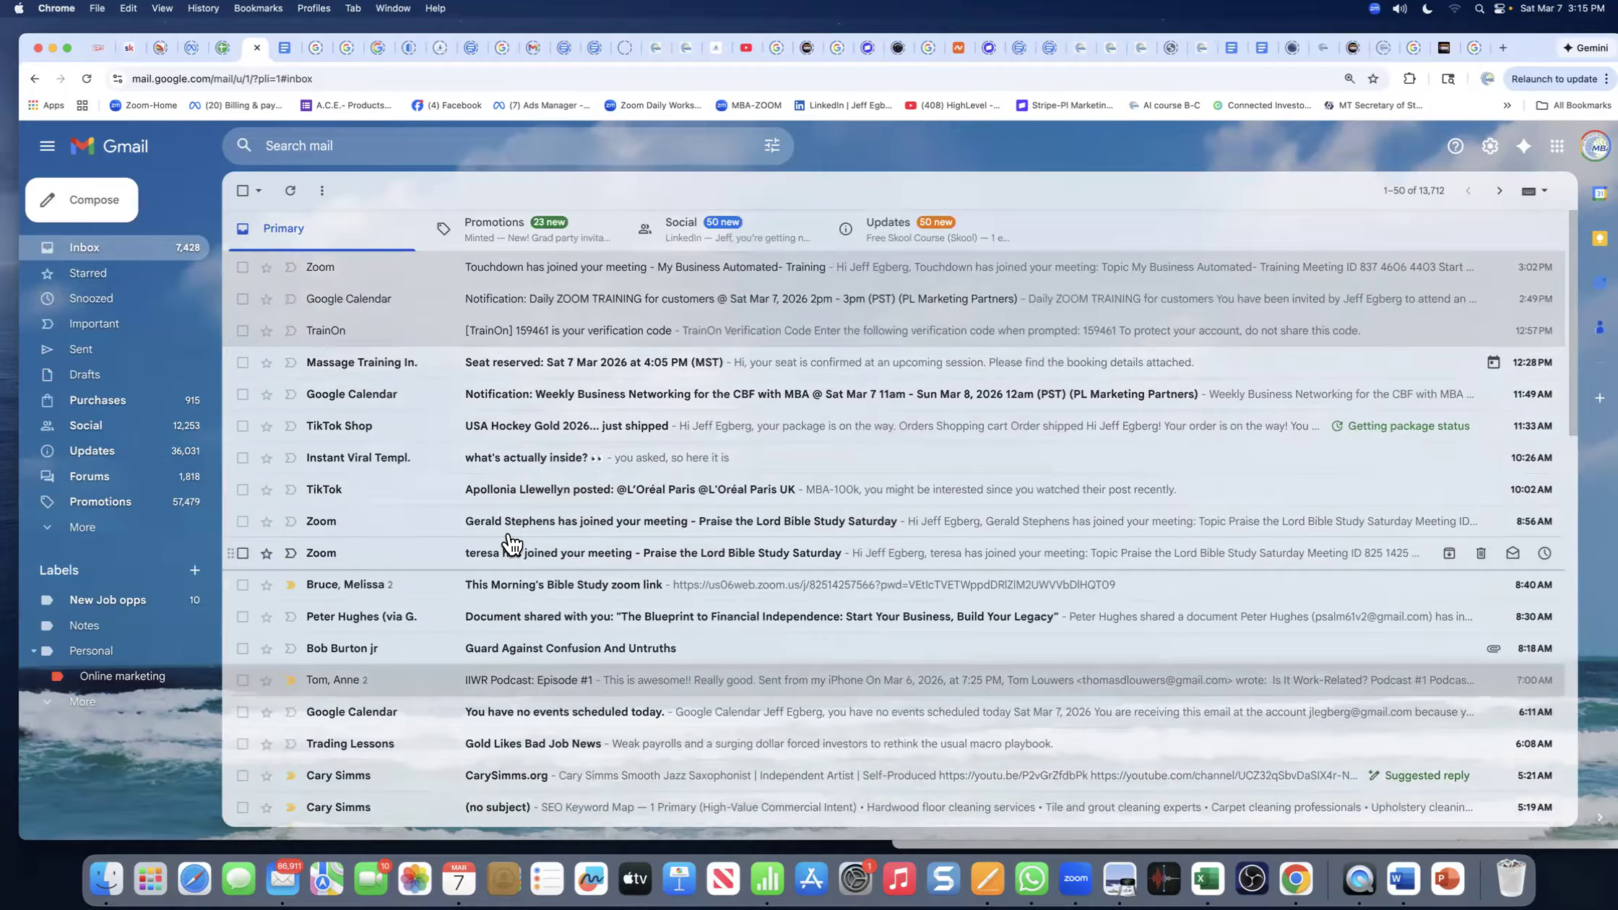
scroll(511, 543, down, 7)
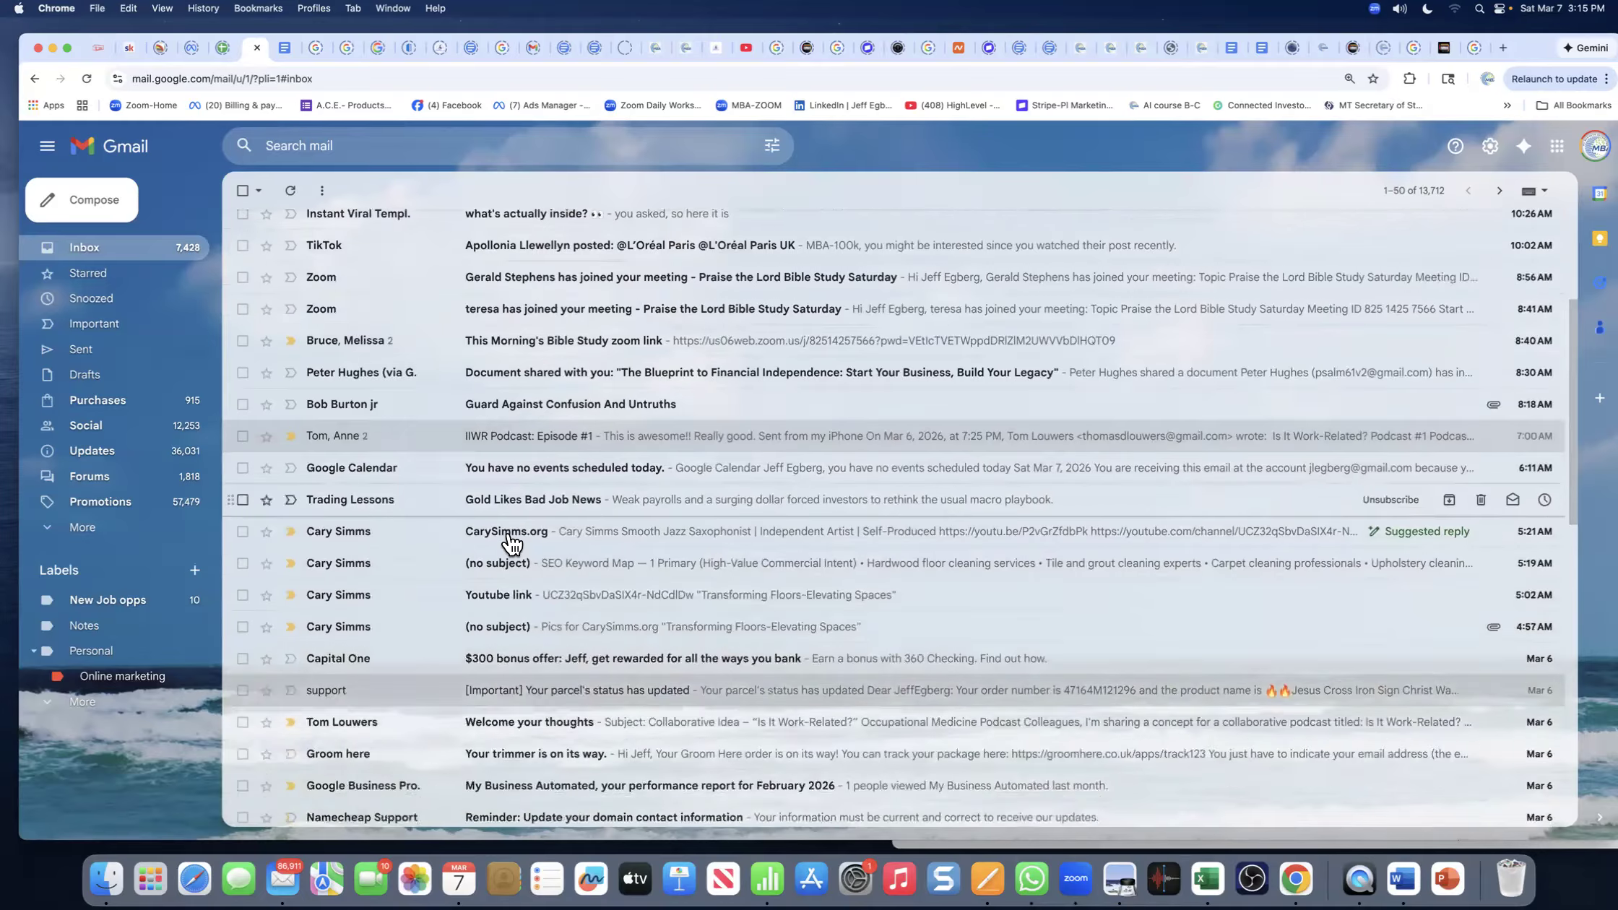
click(565, 585)
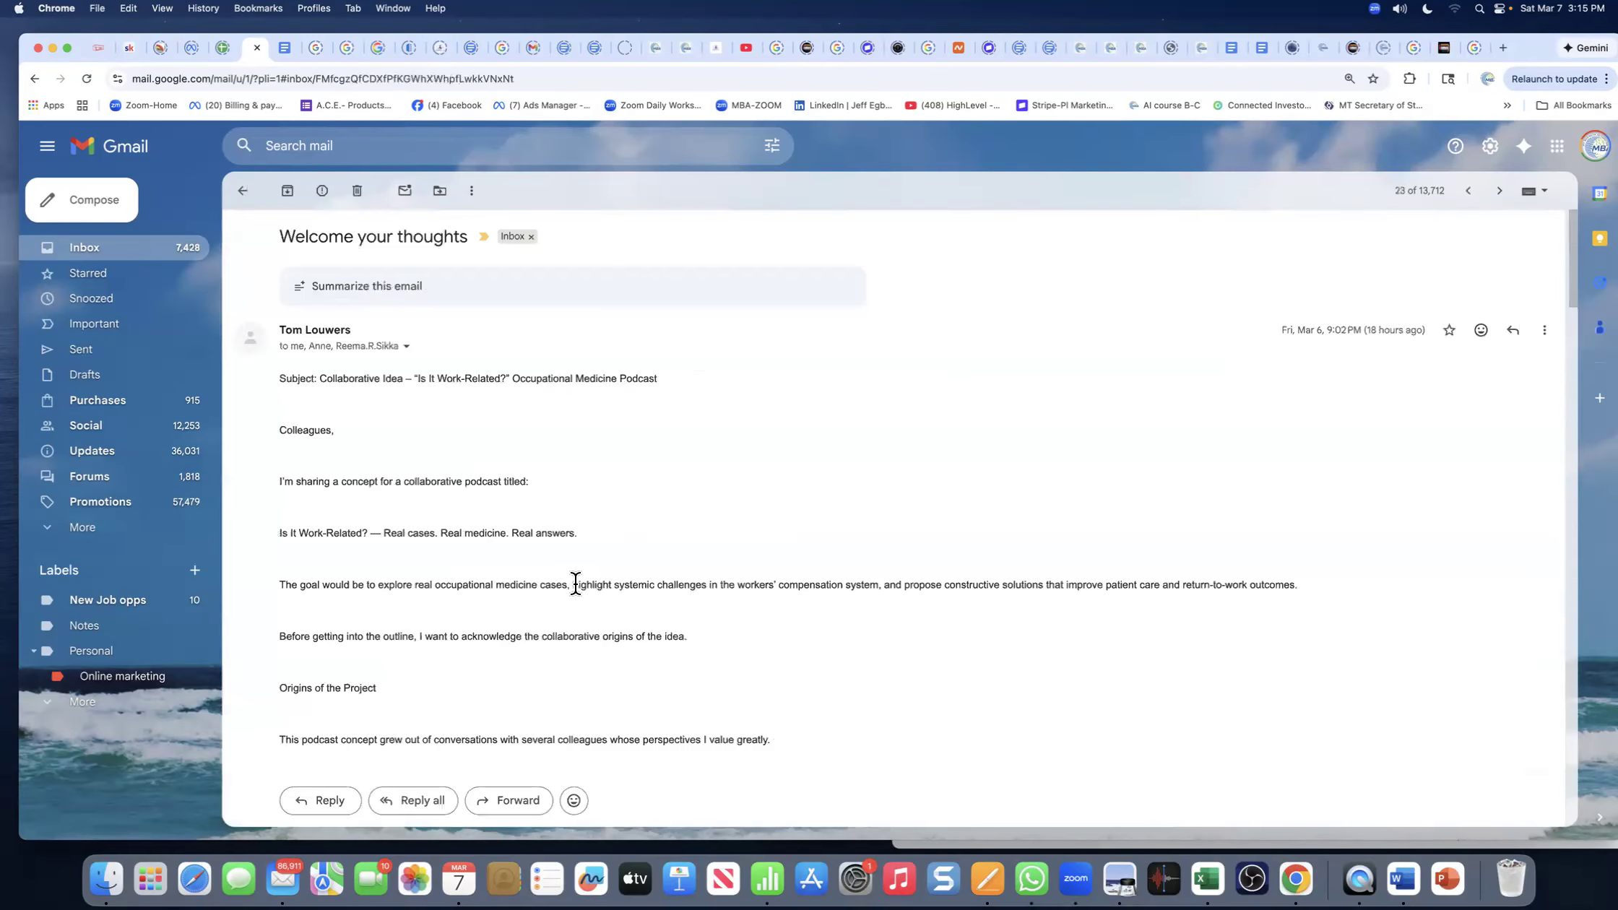
click(241, 192)
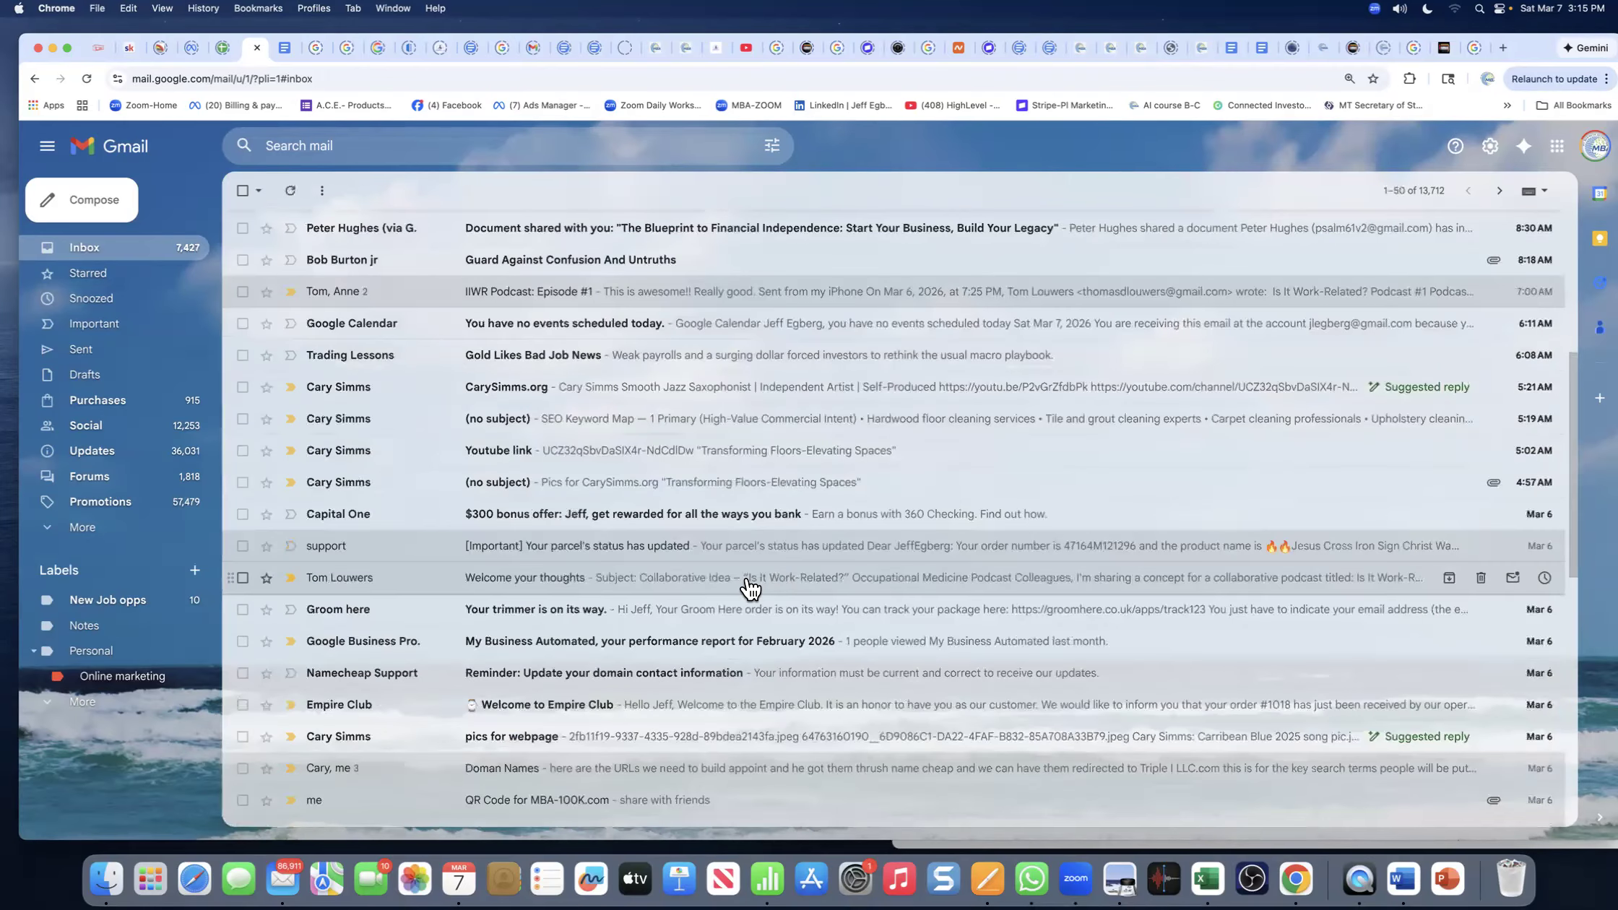
- Scroll through the inbox and place the cursor in the Search mail box
scroll(750, 589, down, 5)
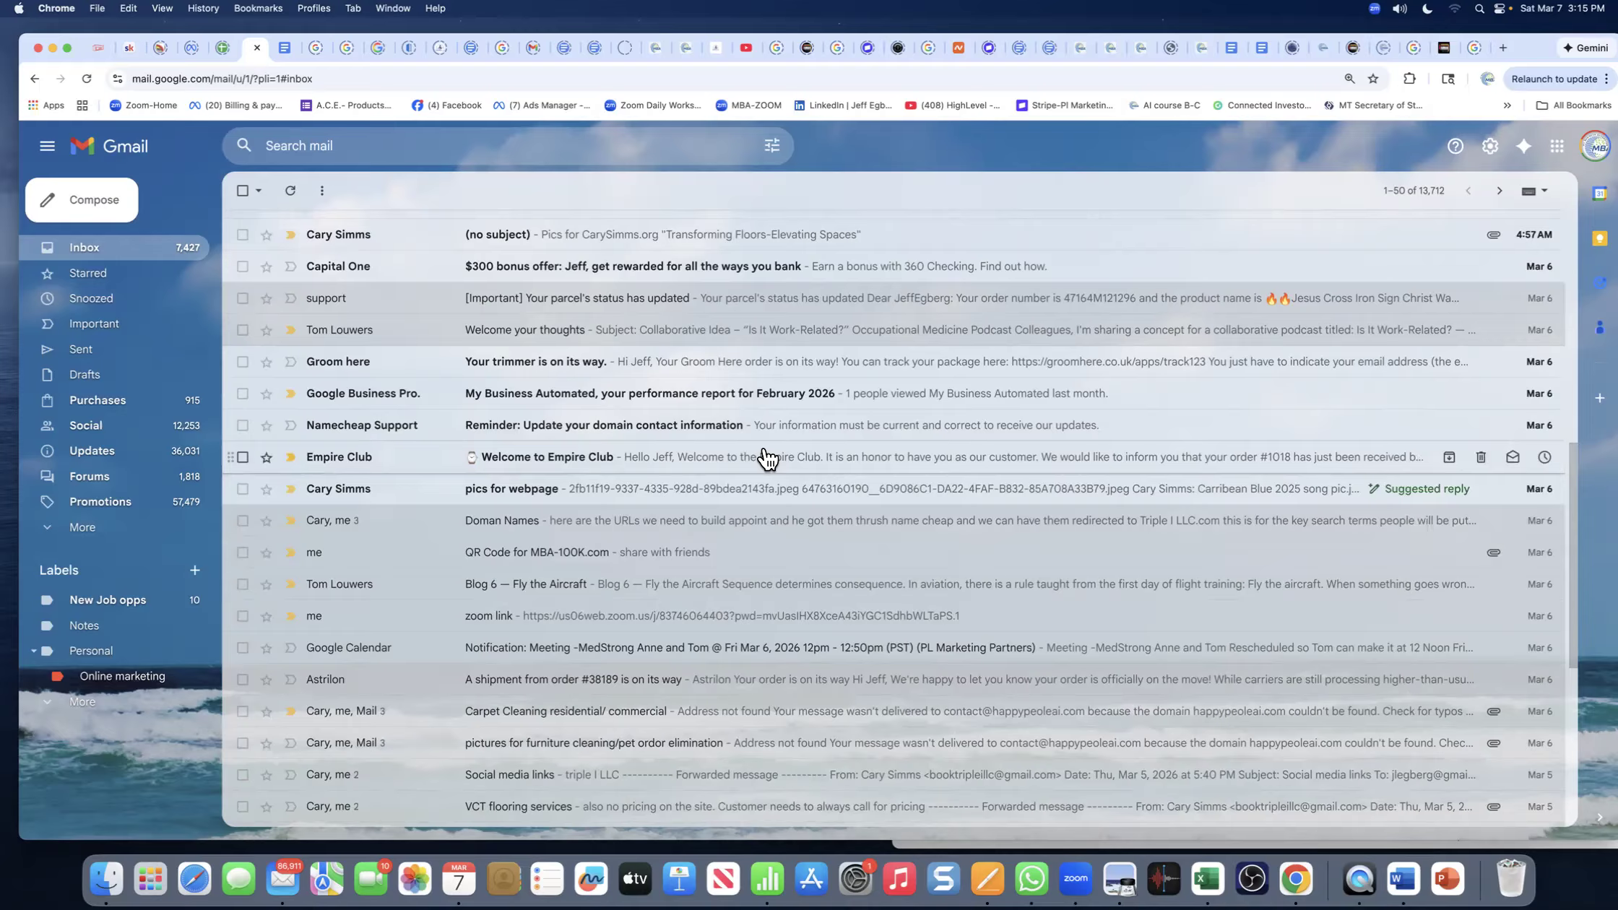
scroll(767, 458, up, 10)
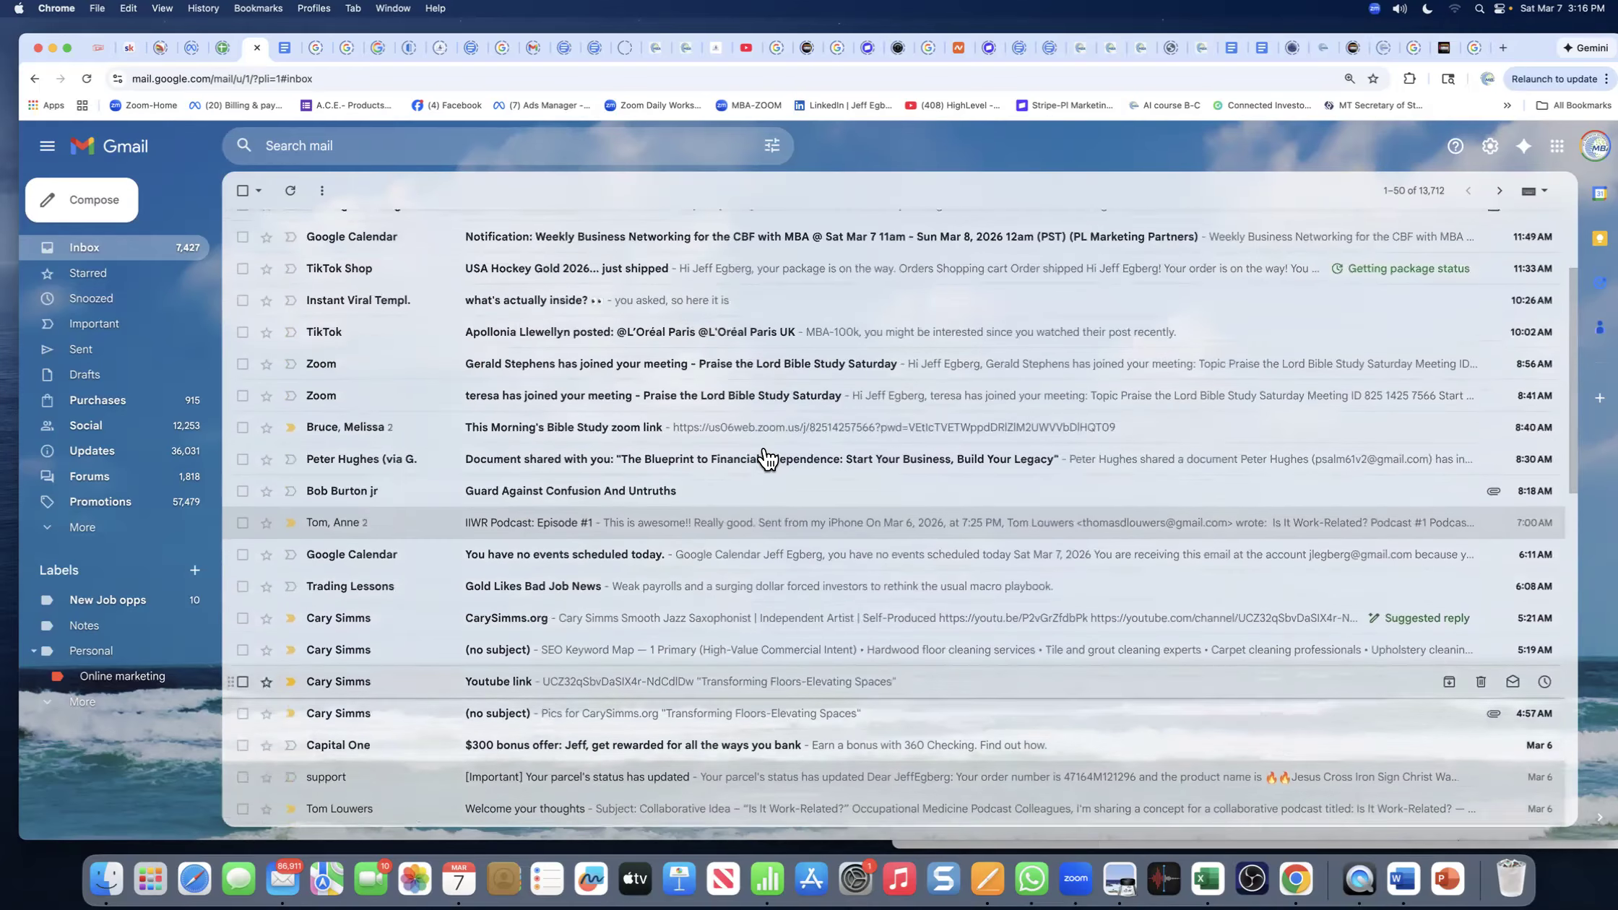
scroll(767, 458, down, 5)
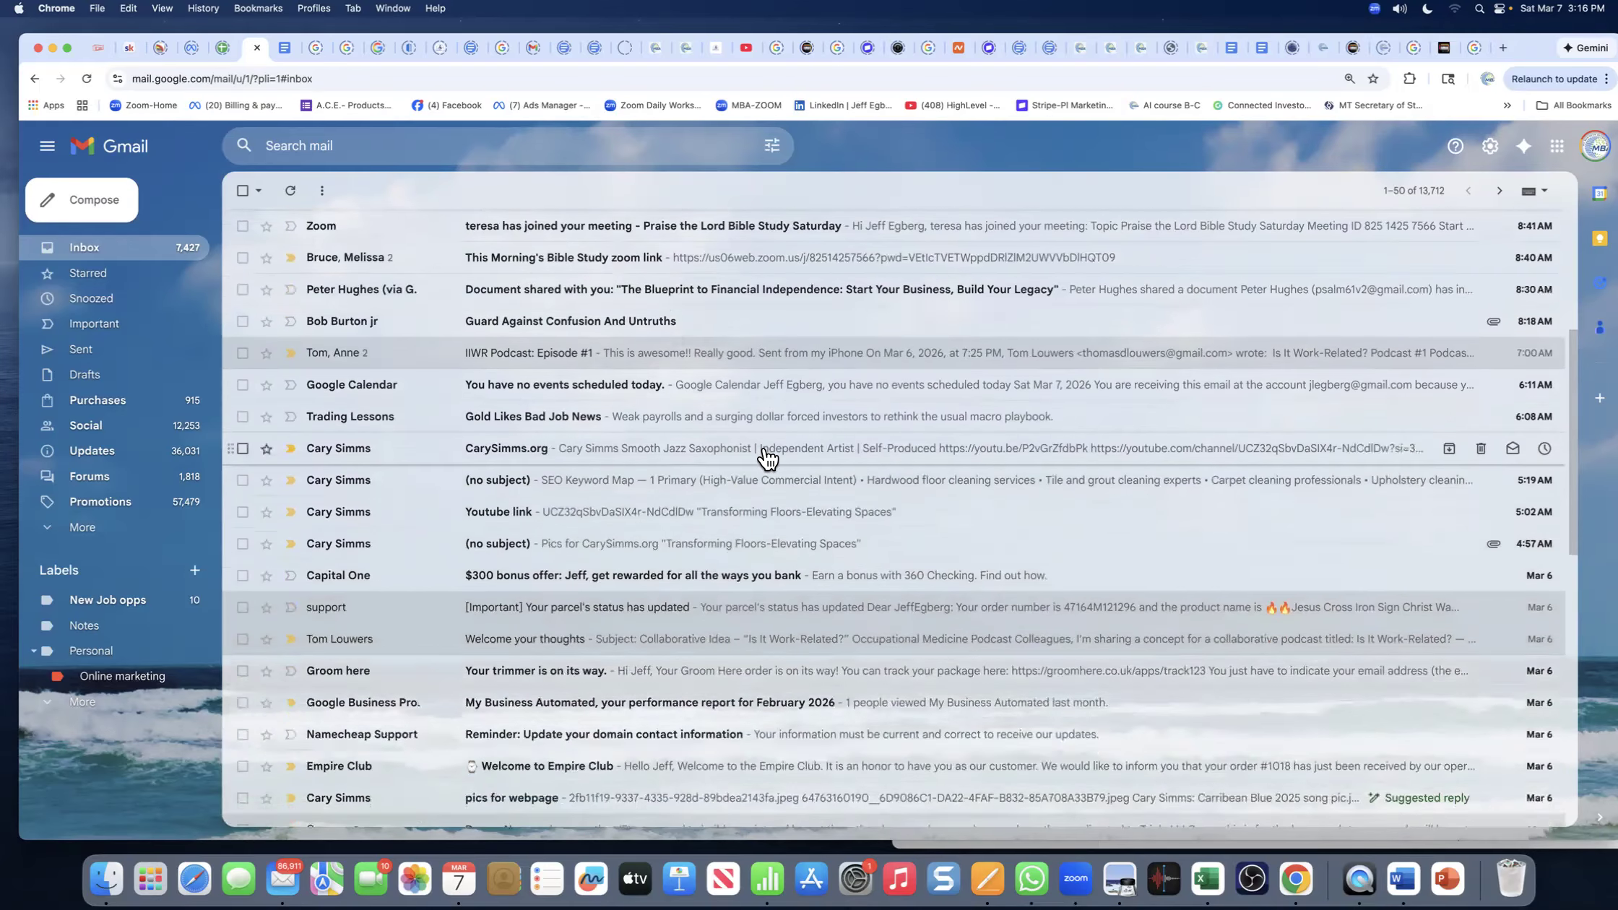
scroll(767, 458, down, 5)
scroll(767, 458, down, 15)
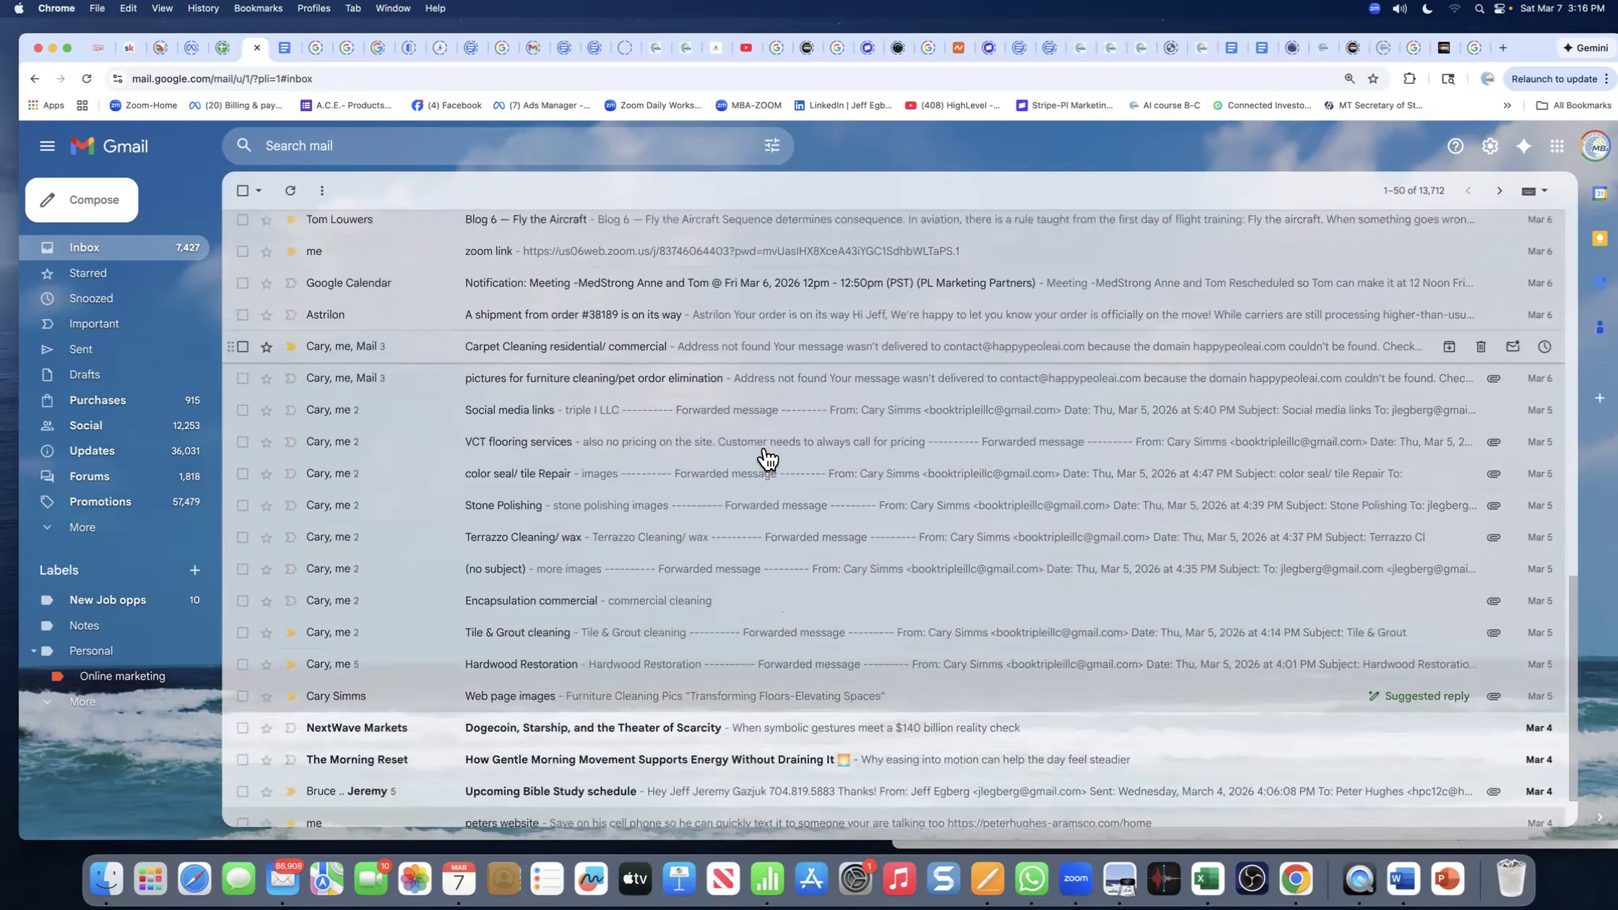
scroll(600, 477, up, 7)
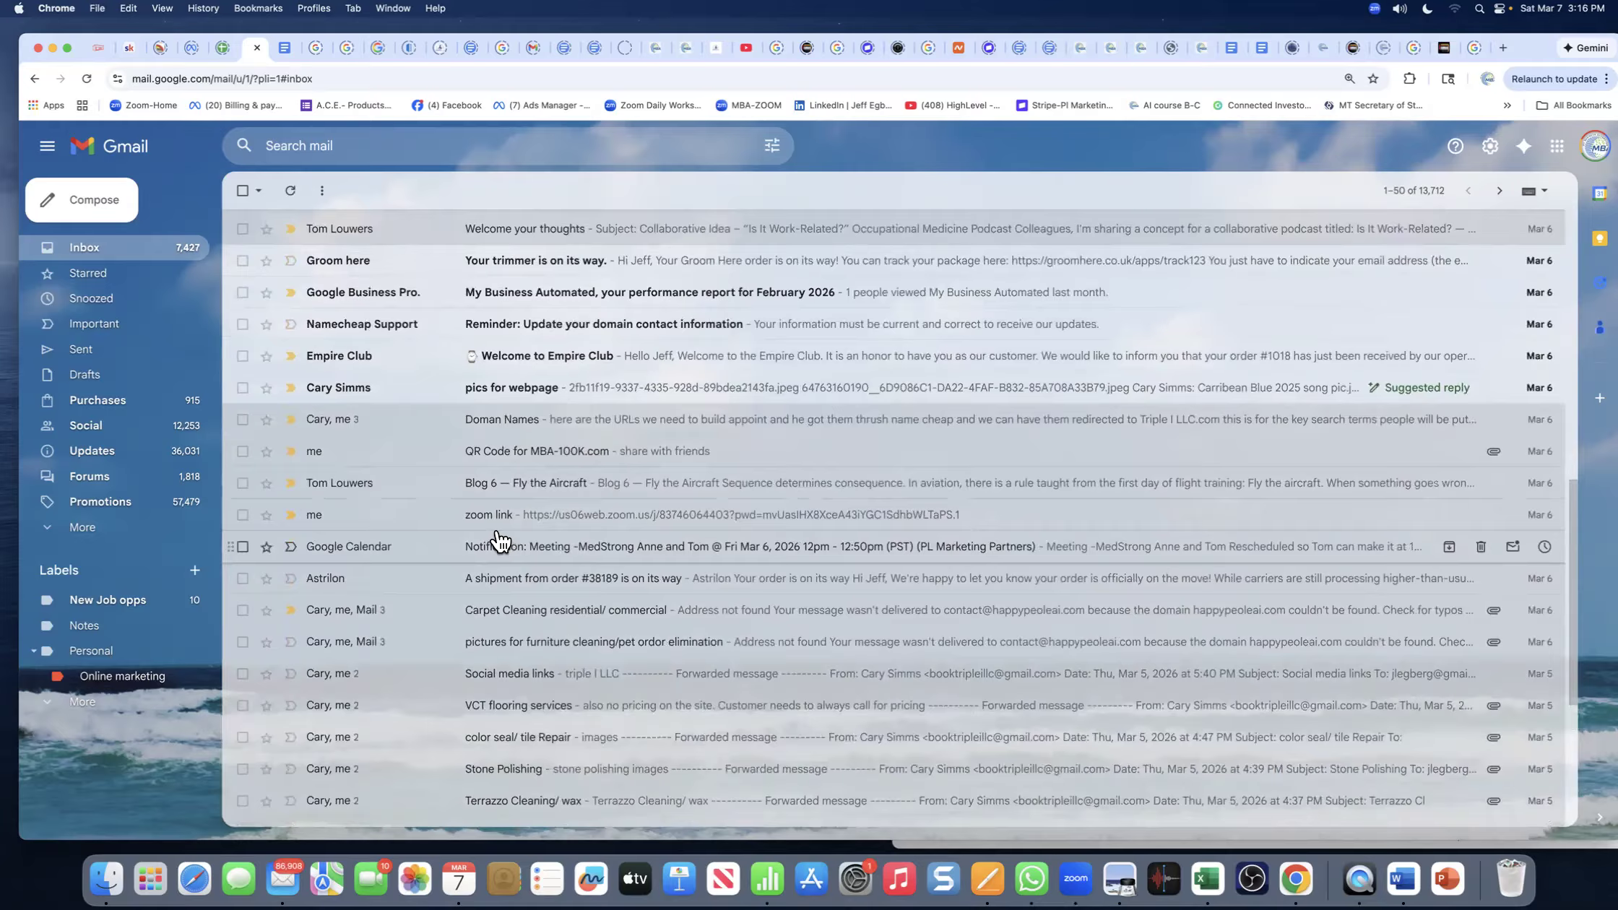
scroll(498, 542, up, 6)
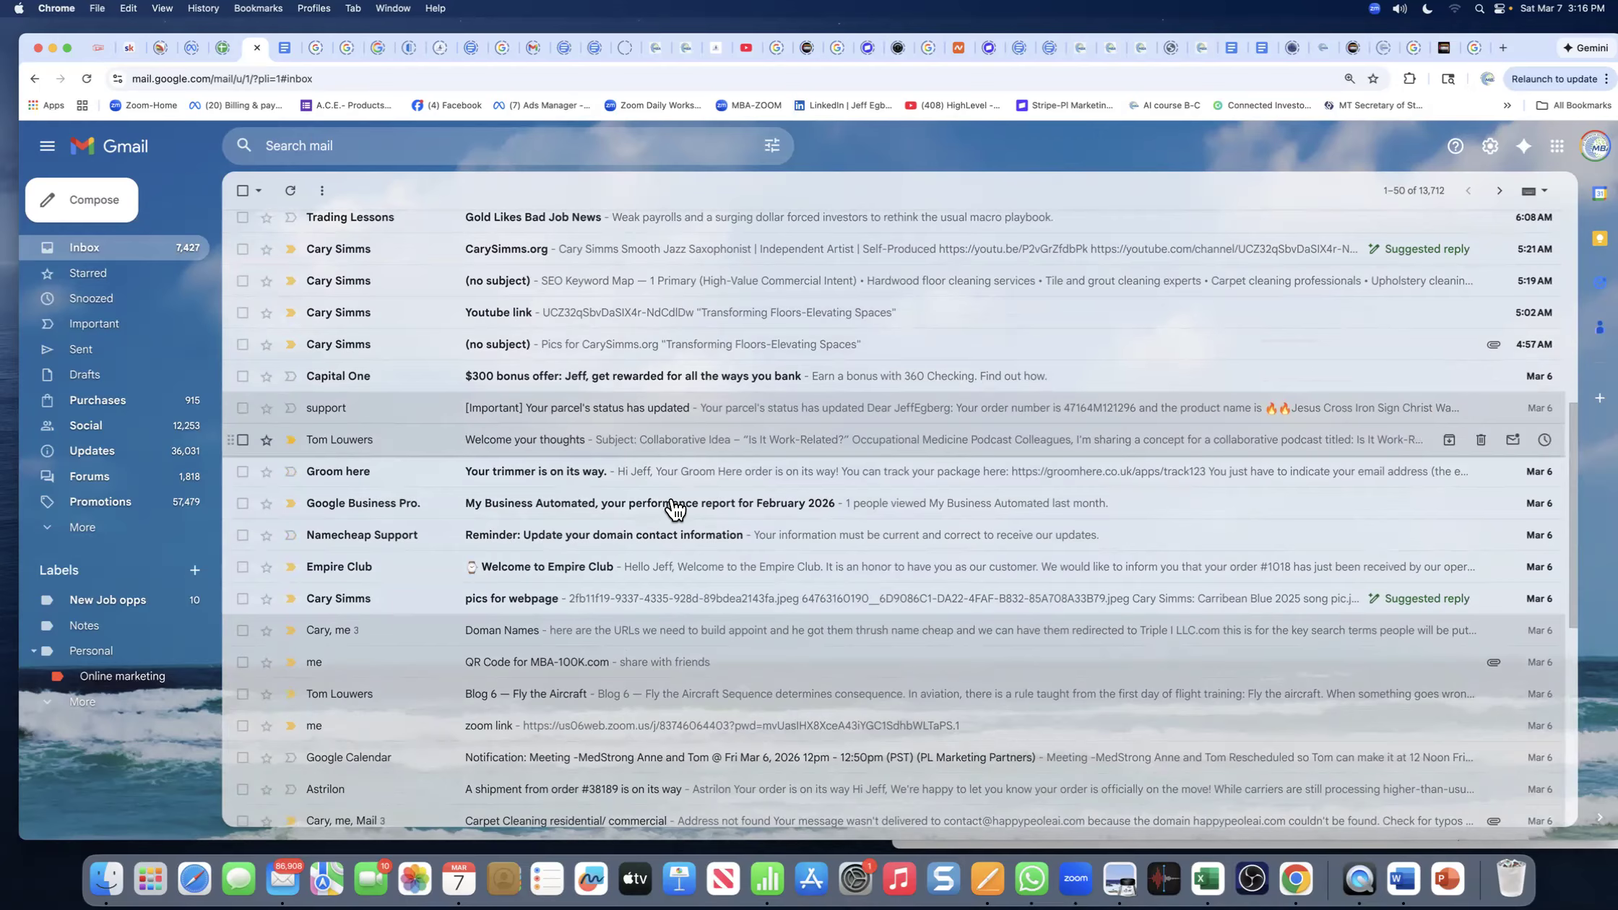
click(370, 146)
- Search the mailbox for 'thomas' and scroll through the results
text(thomas)
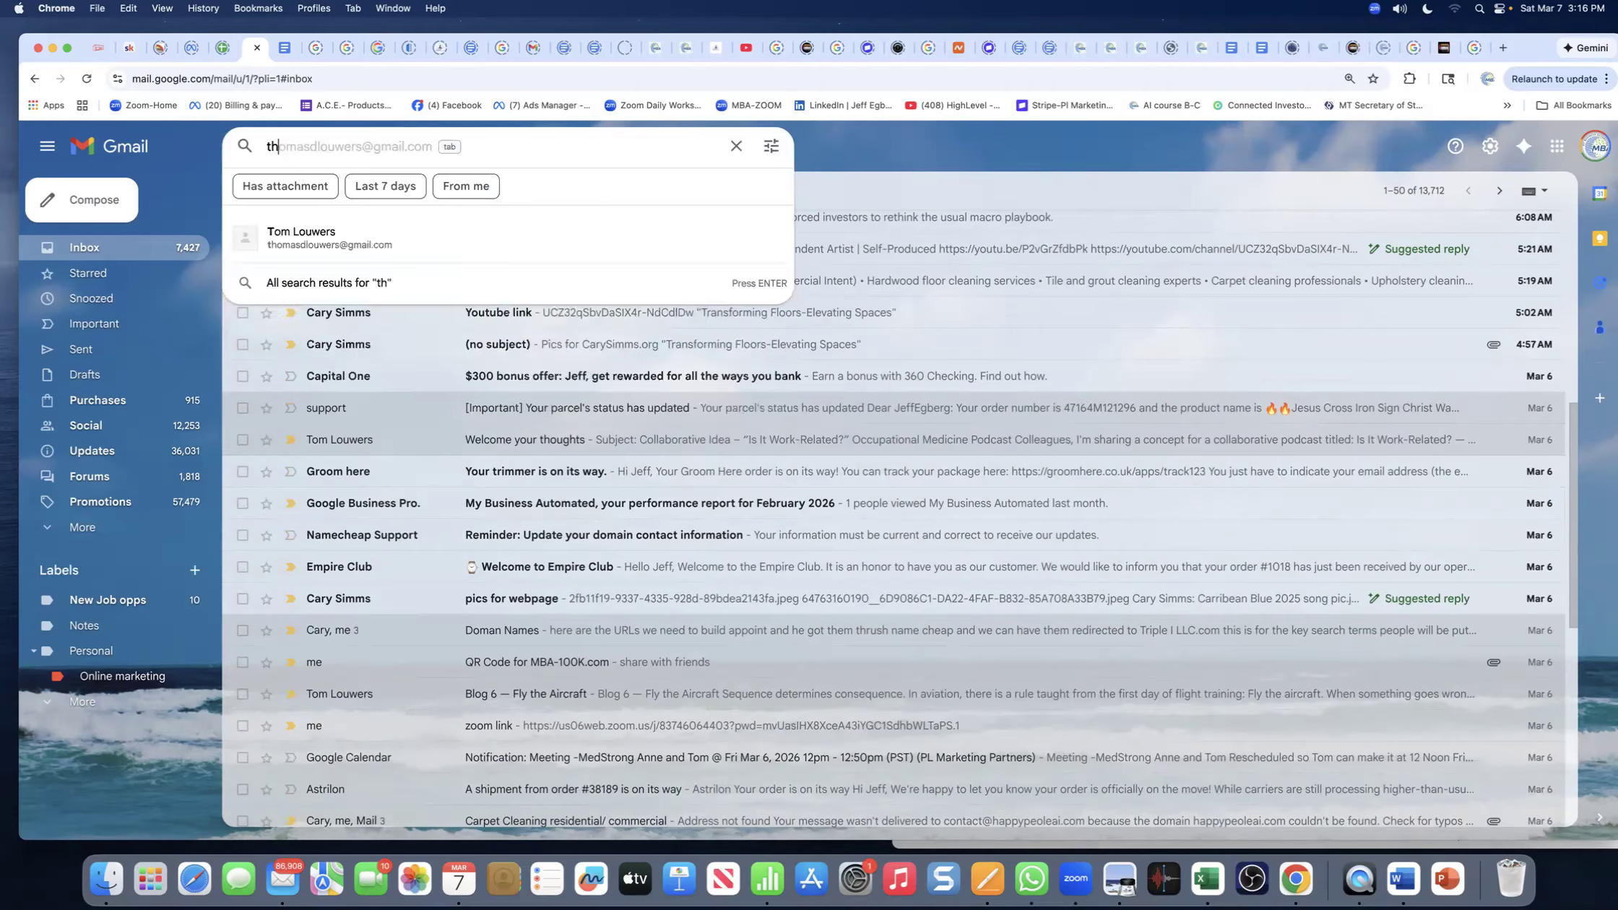
key(Return)
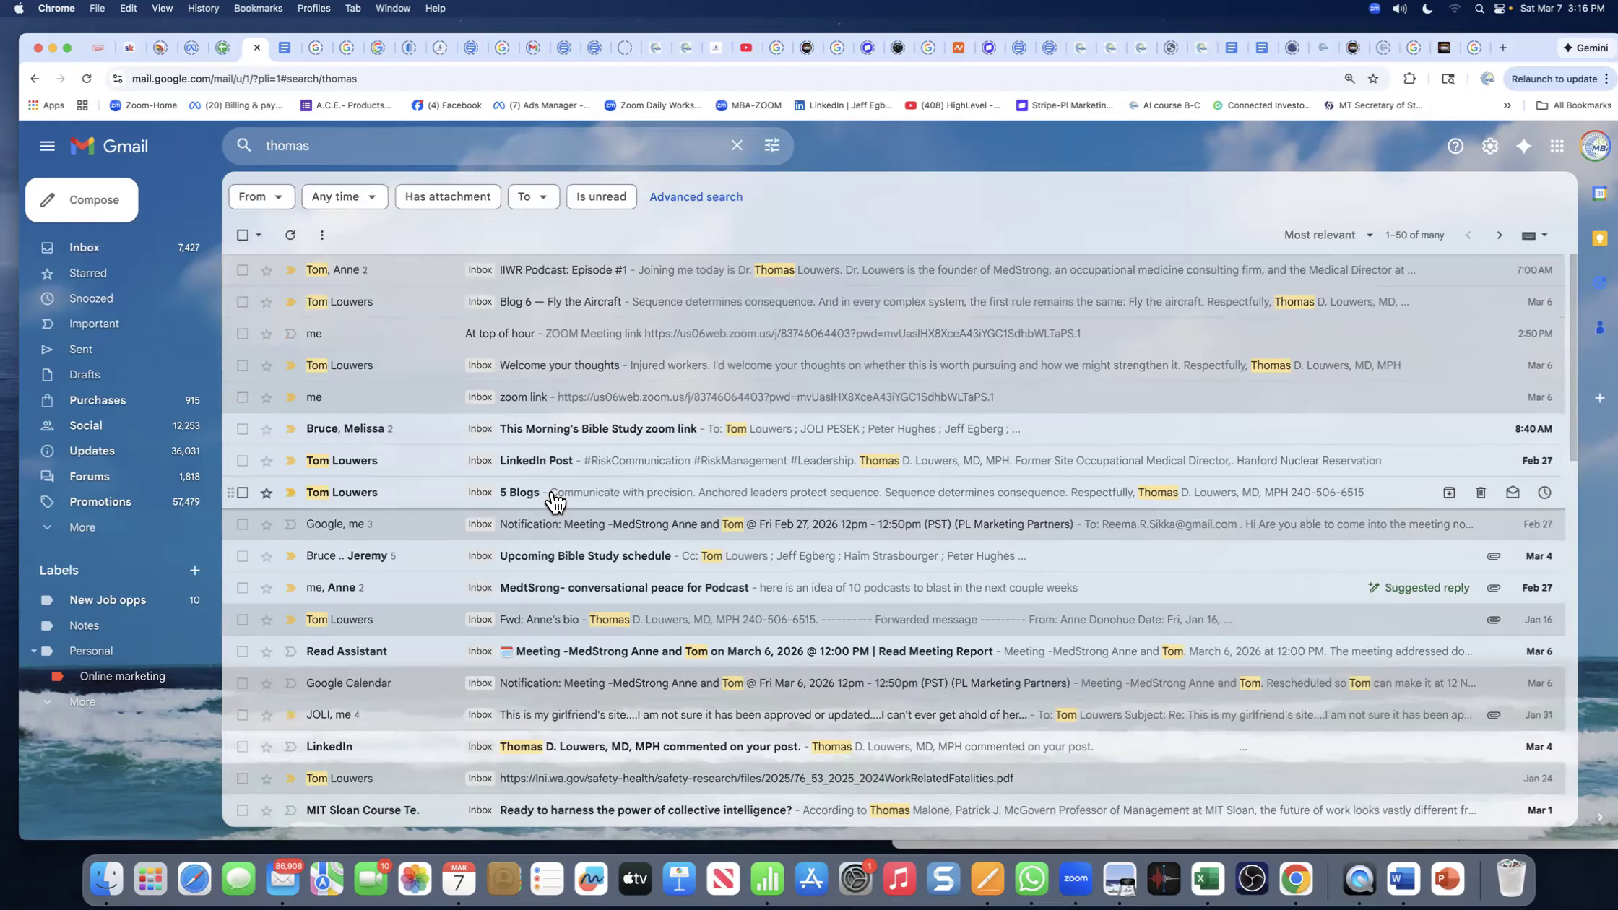
scroll(555, 501, down, 4)
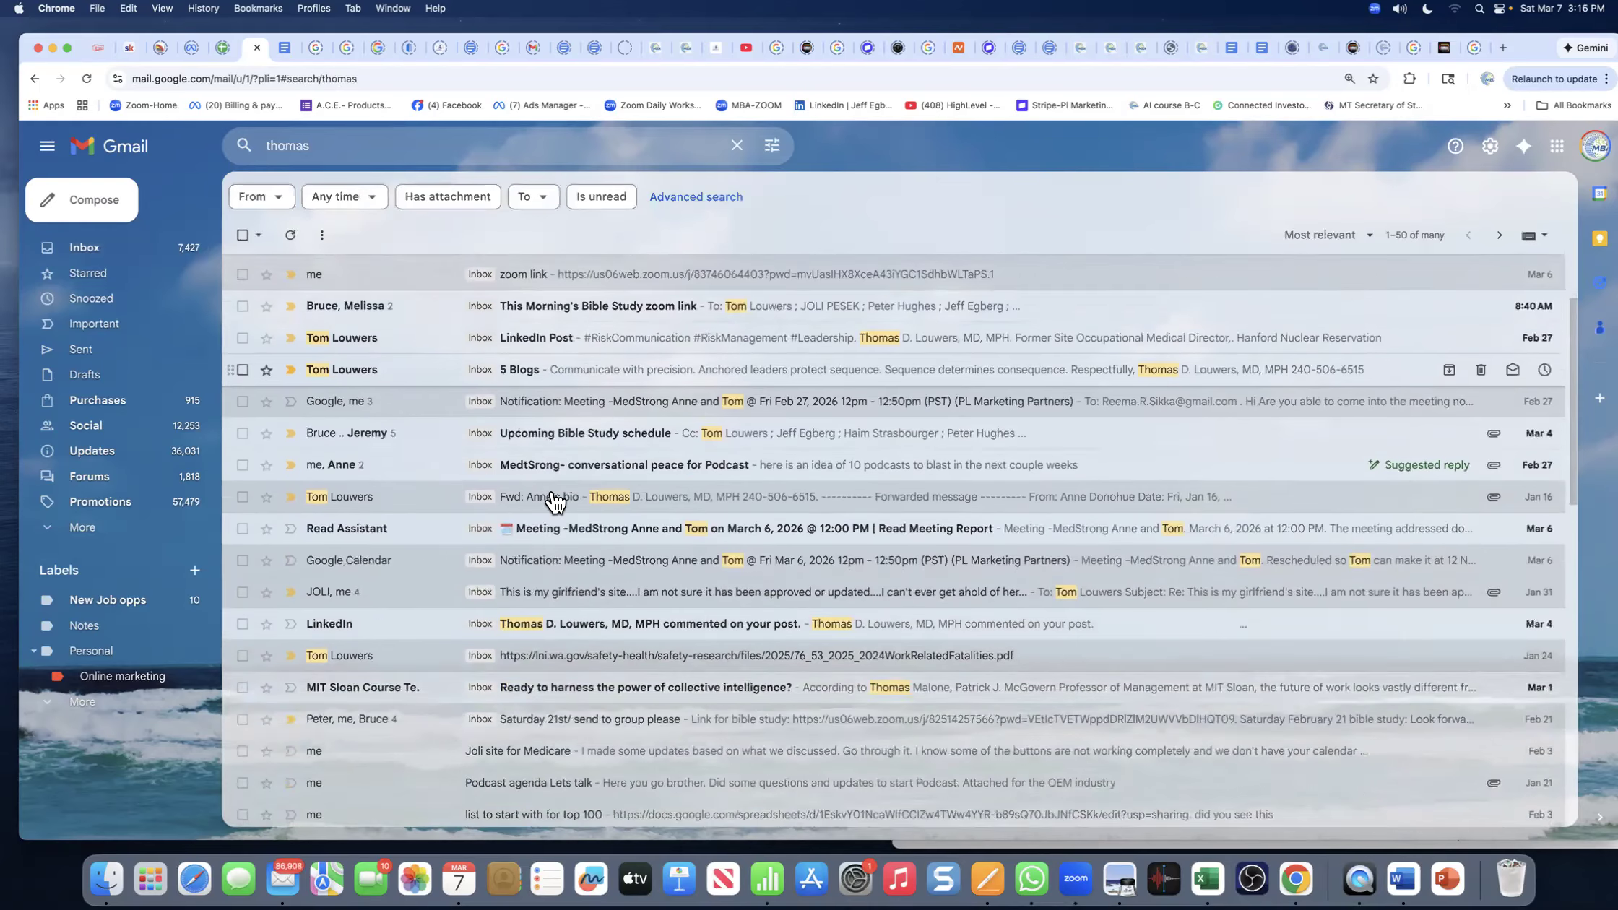
scroll(555, 501, down, 10)
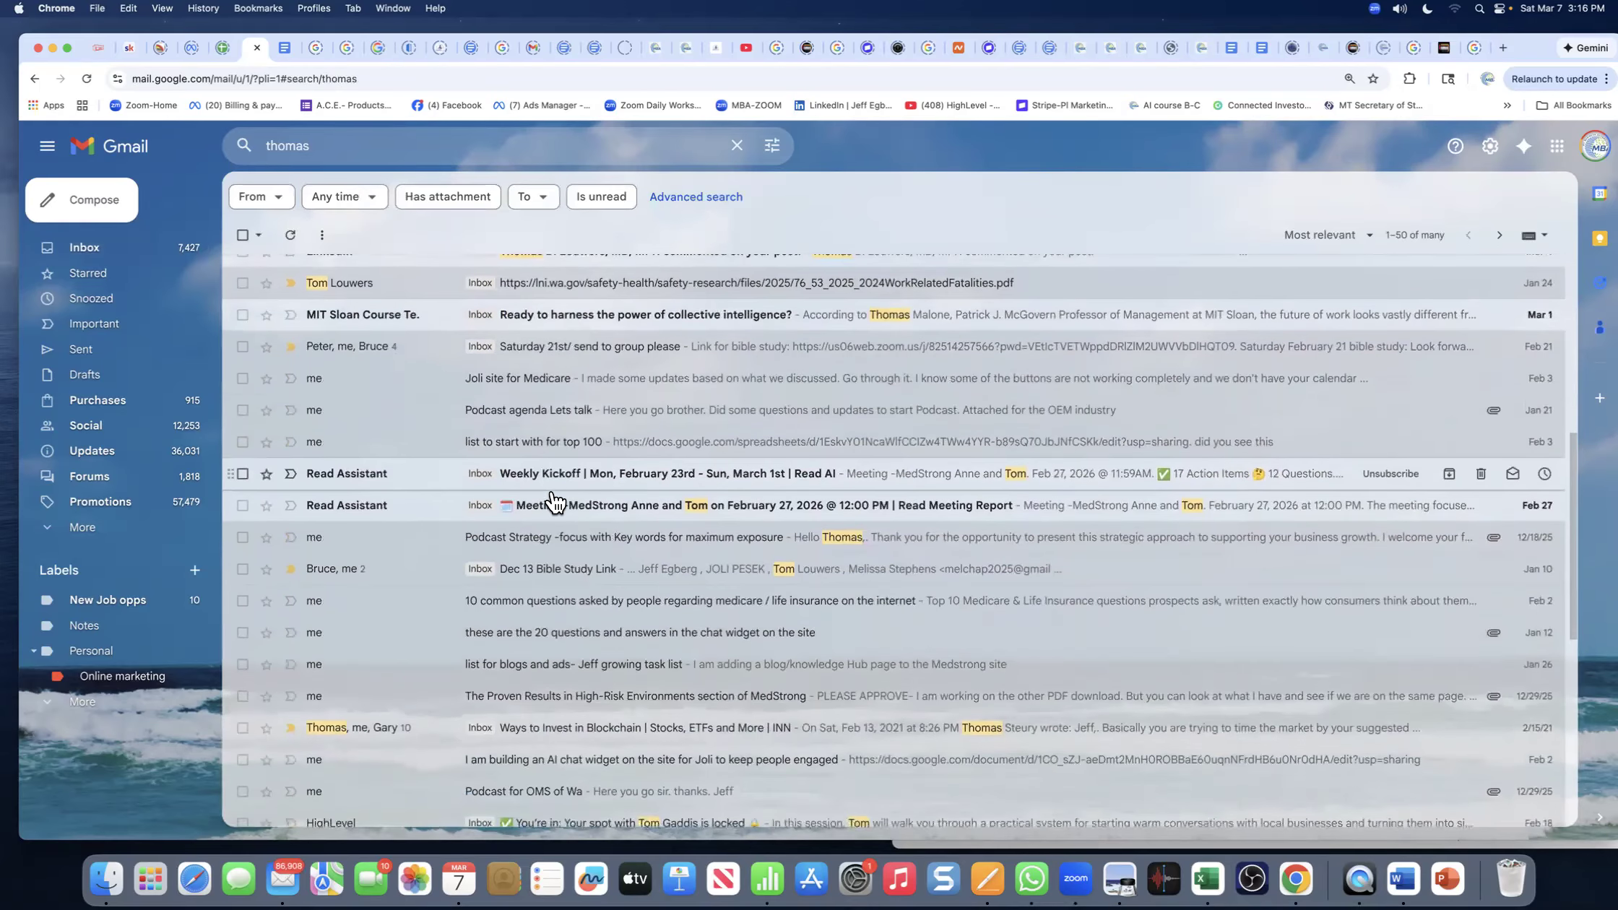
scroll(555, 501, down, 3)
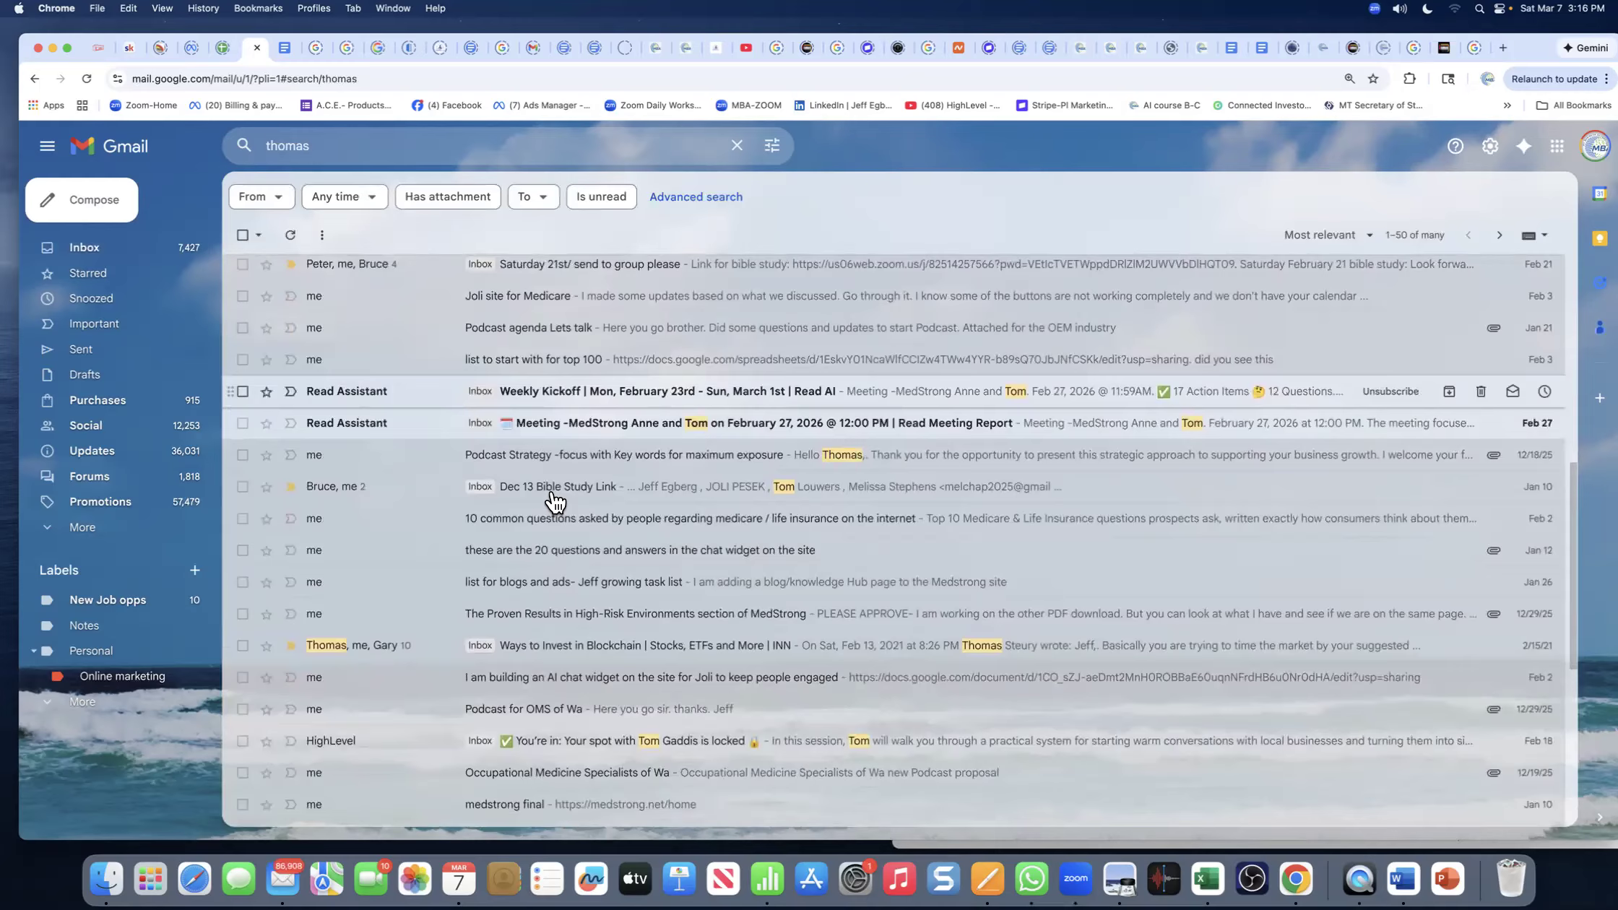
scroll(555, 501, up, 8)
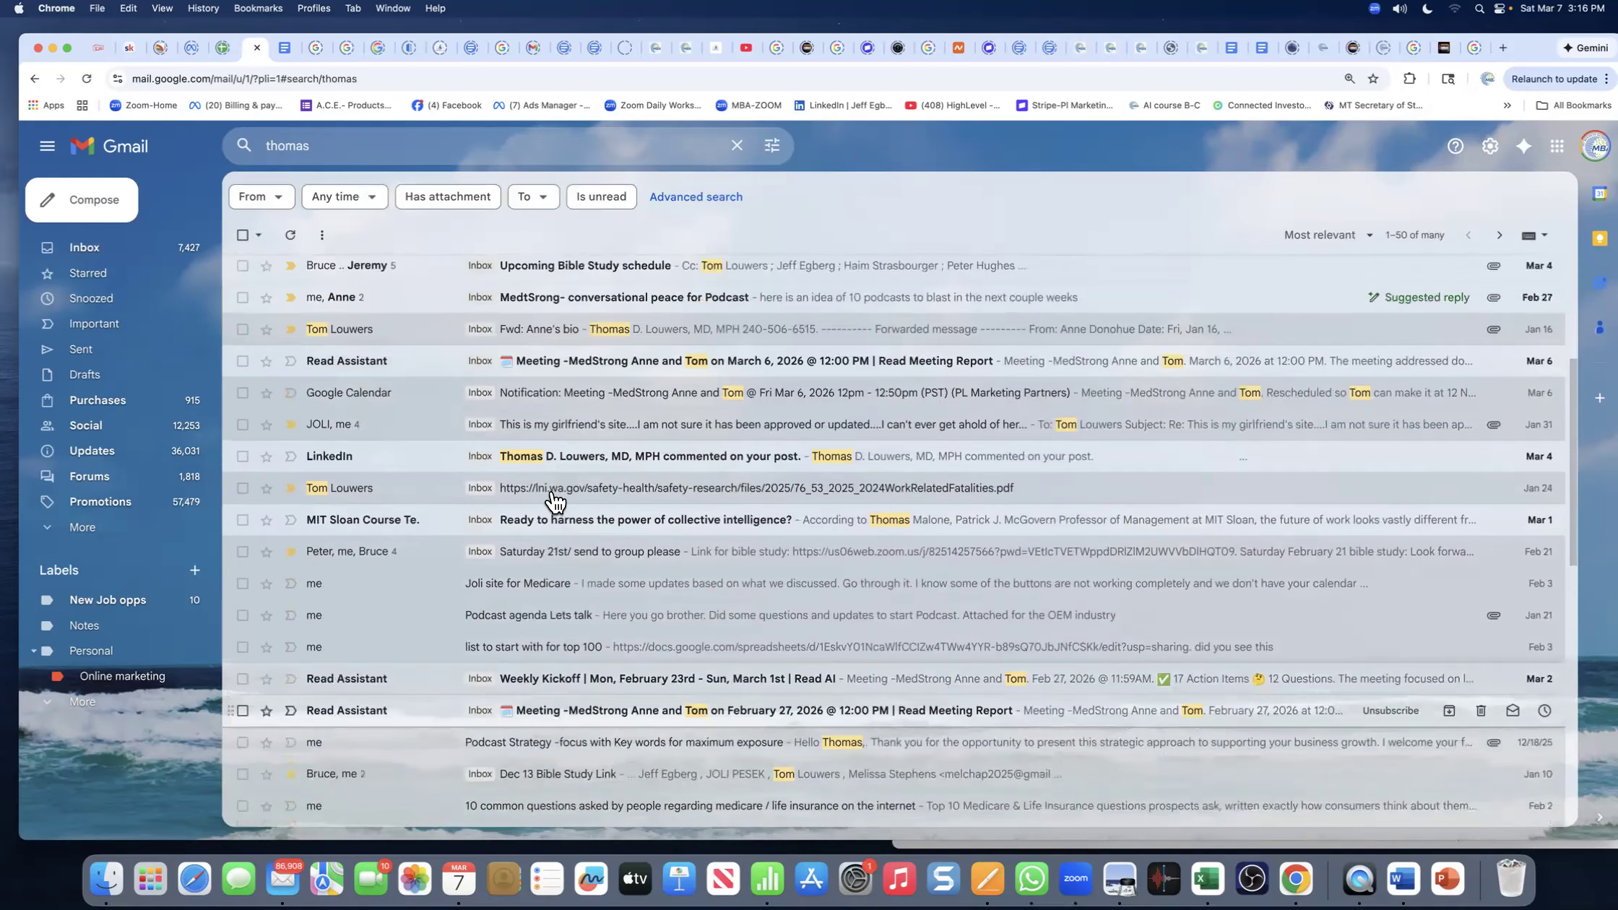
scroll(555, 501, up, 6)
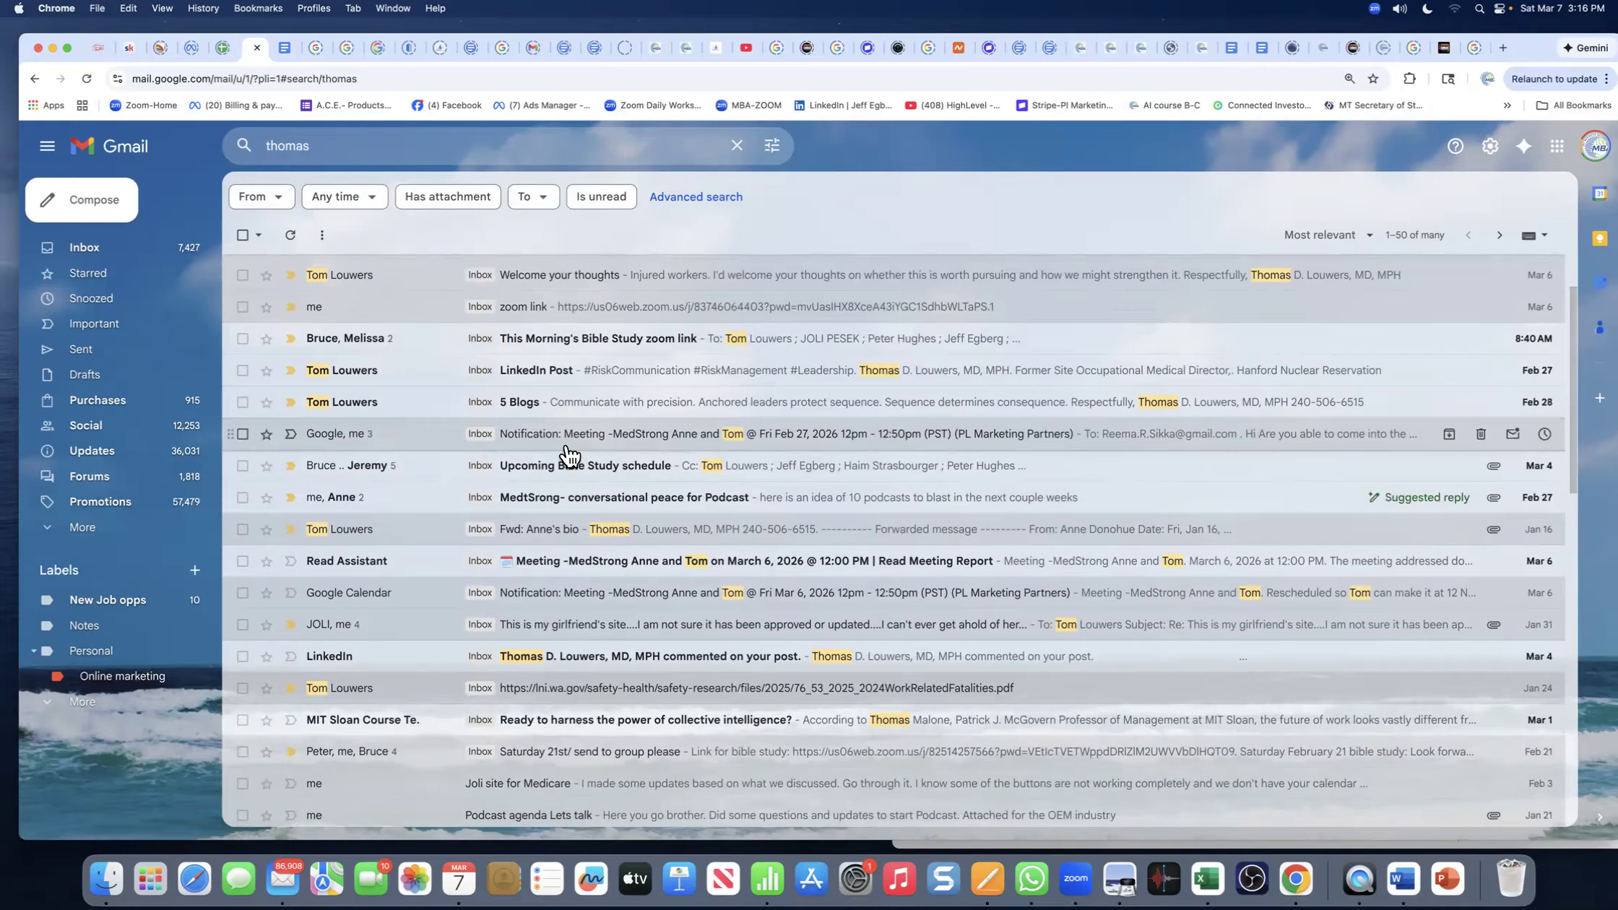
- Read the 5 Blogs email and return to the 'thomas' search results
click(517, 410)
scroll(605, 536, down, 3)
scroll(605, 535, up, 3)
scroll(605, 535, down, 15)
scroll(604, 535, down, 9)
scroll(605, 535, down, 20)
scroll(605, 535, down, 20)
scroll(604, 546, down, 14)
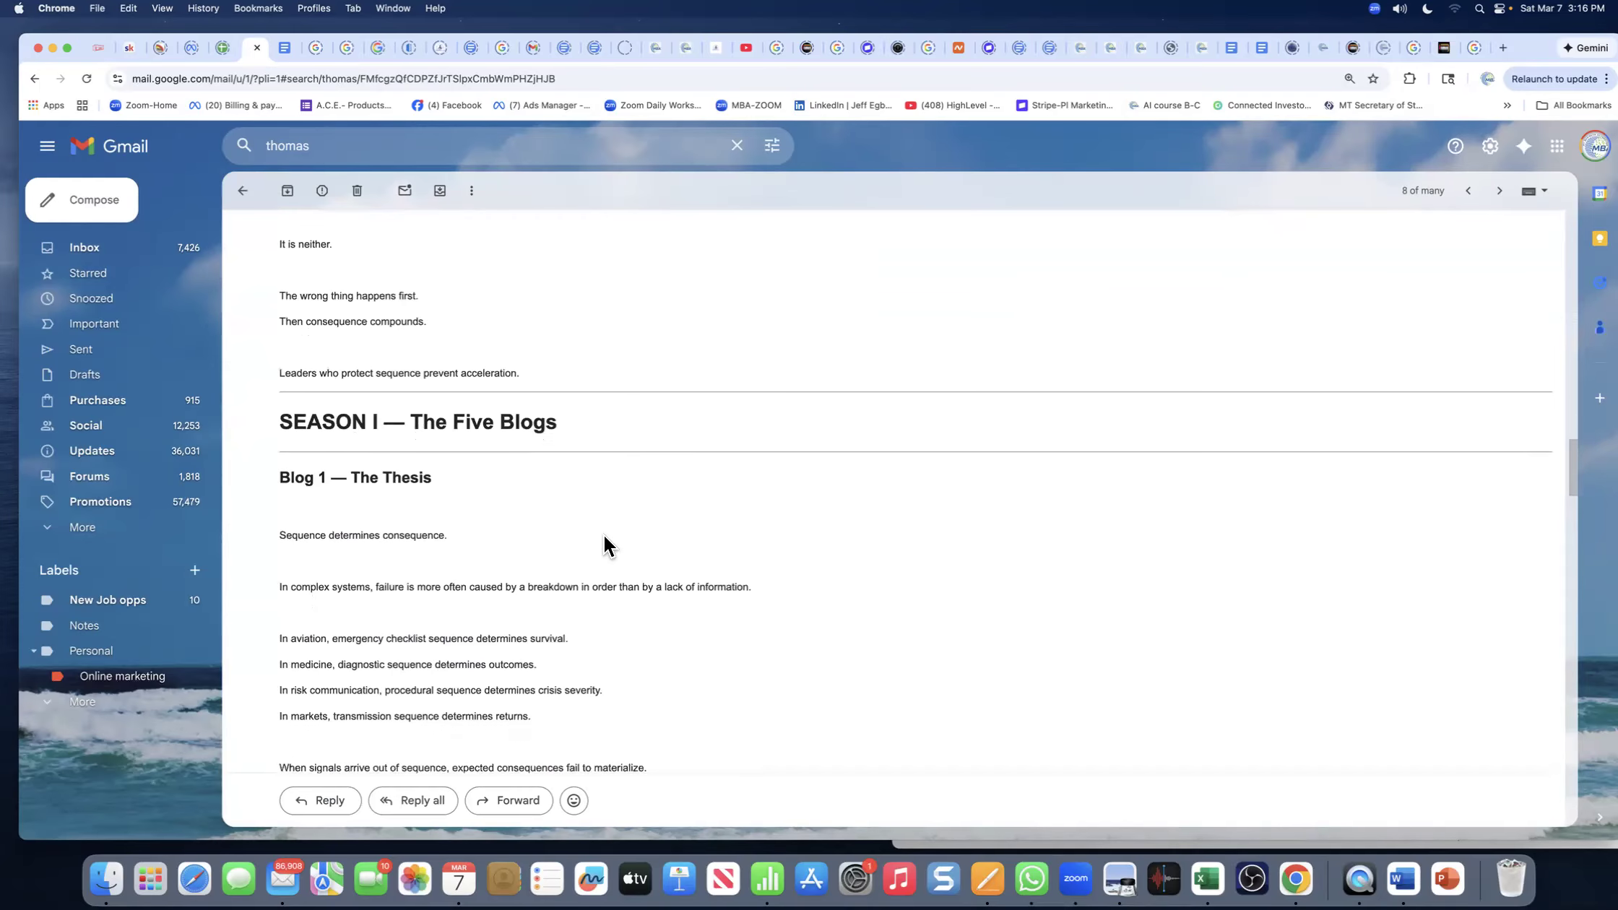
click(249, 190)
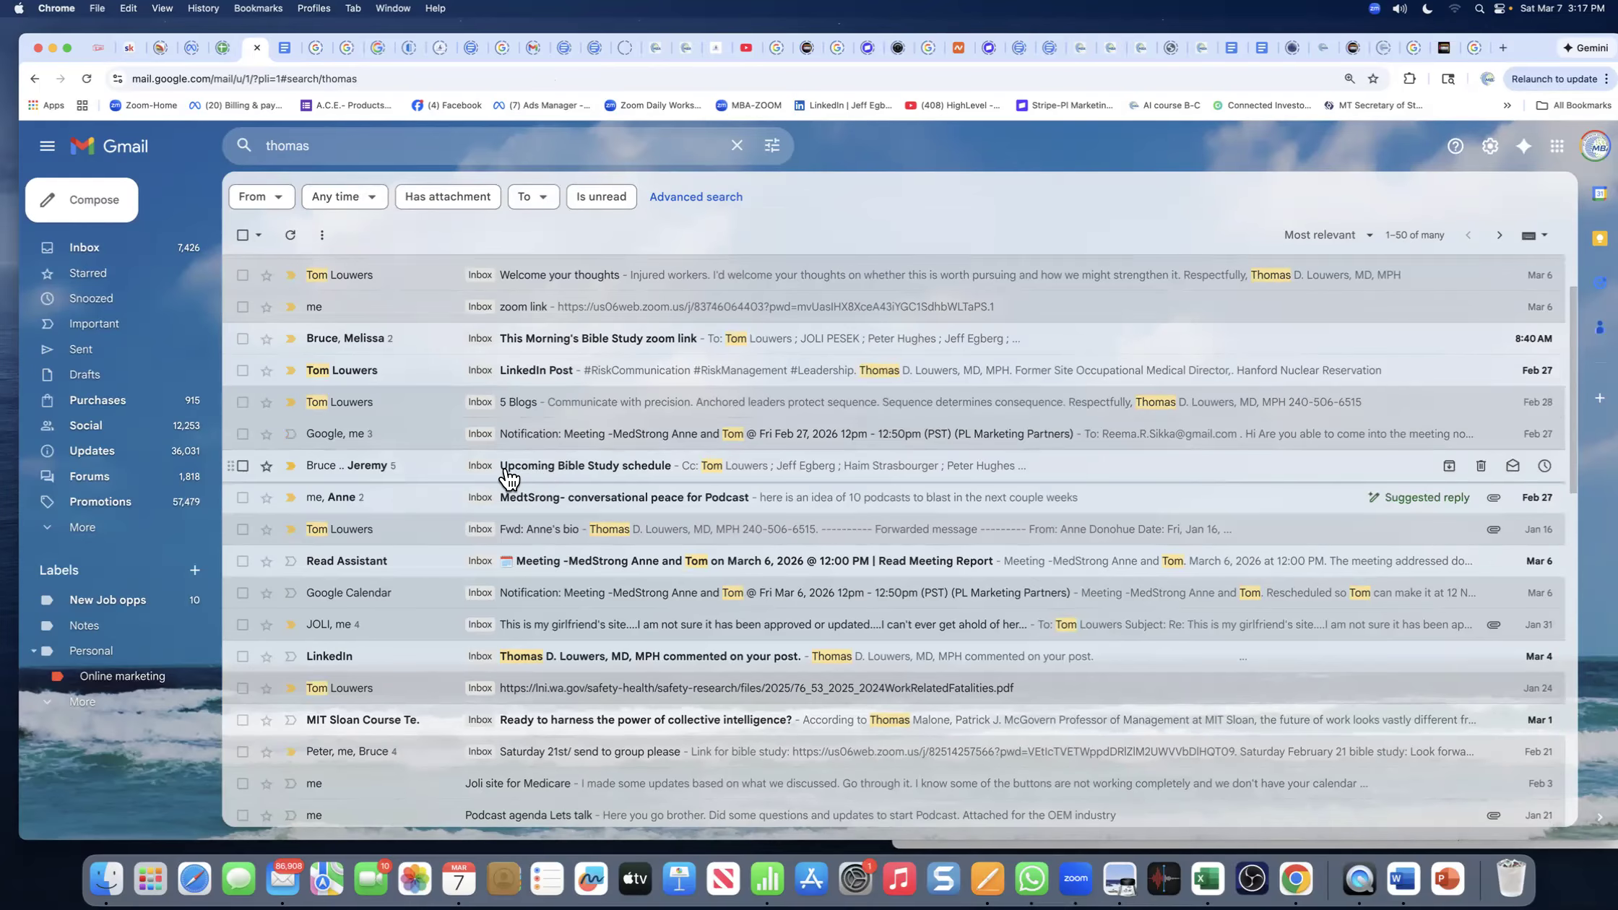
- Trash the Read Assistant meeting report, Google Calendar notification and LinkedIn comment emails
scroll(509, 481, down, 1)
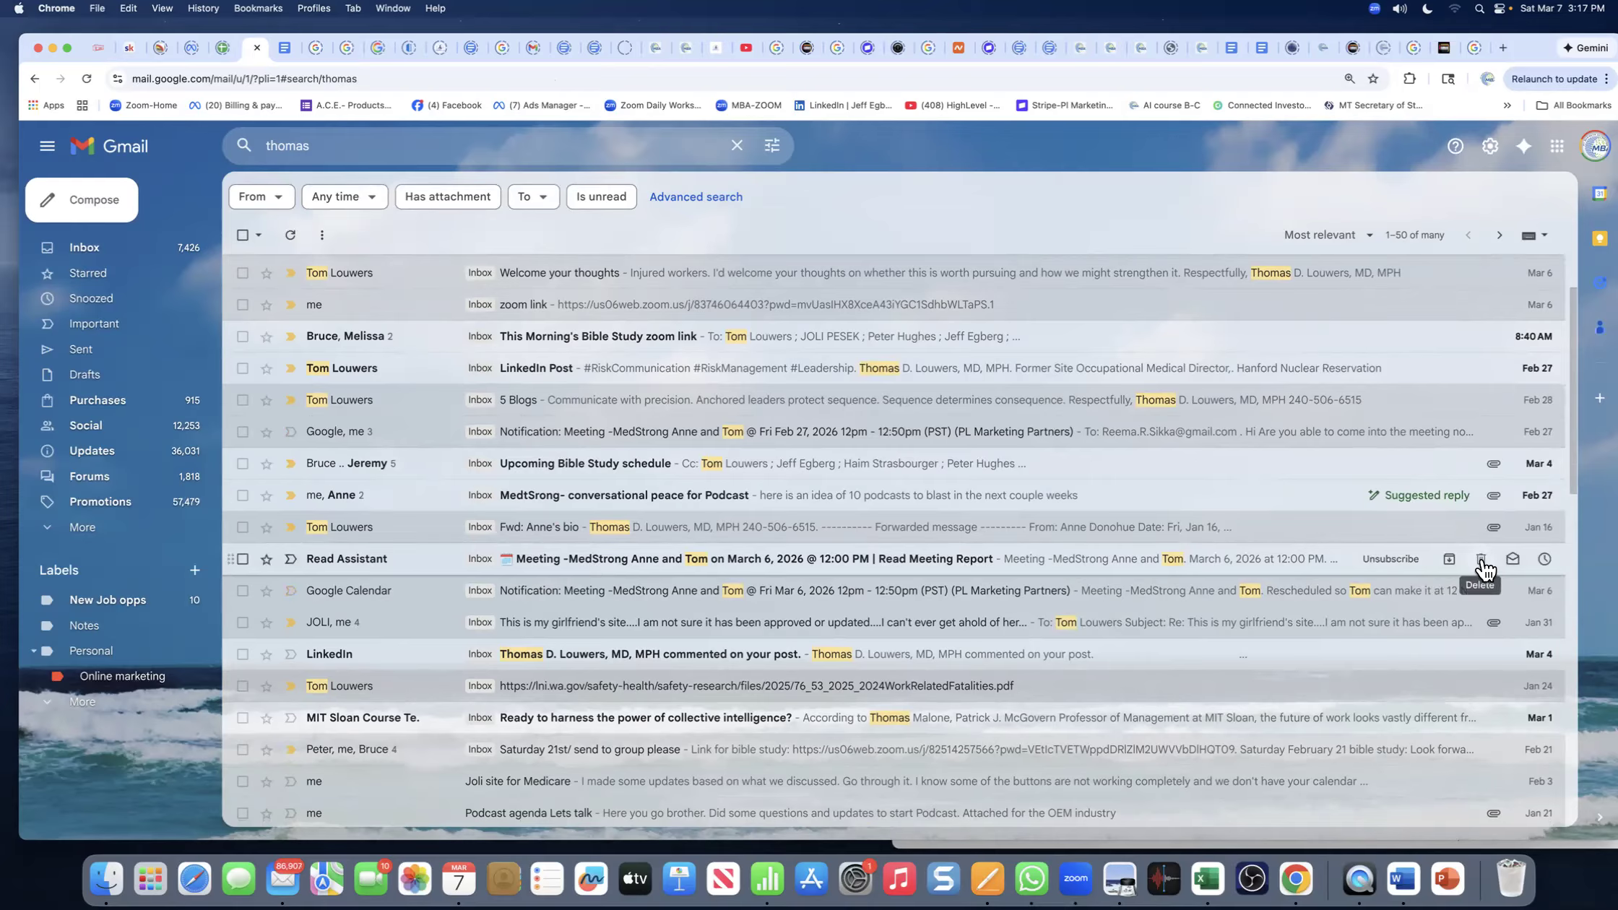
click(1481, 561)
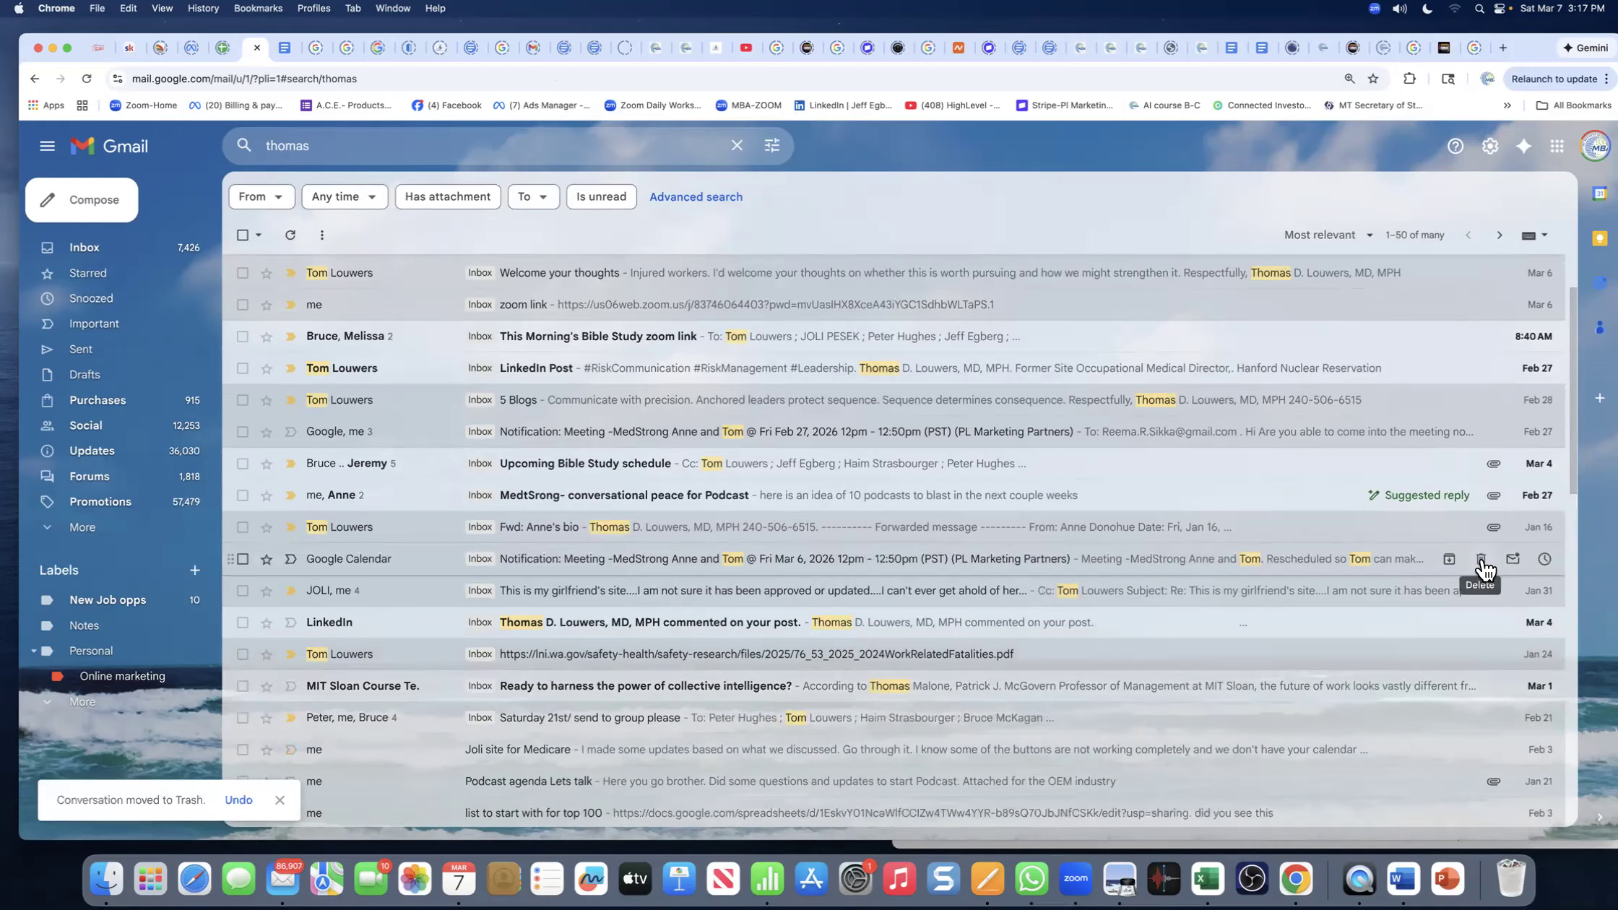
click(1480, 562)
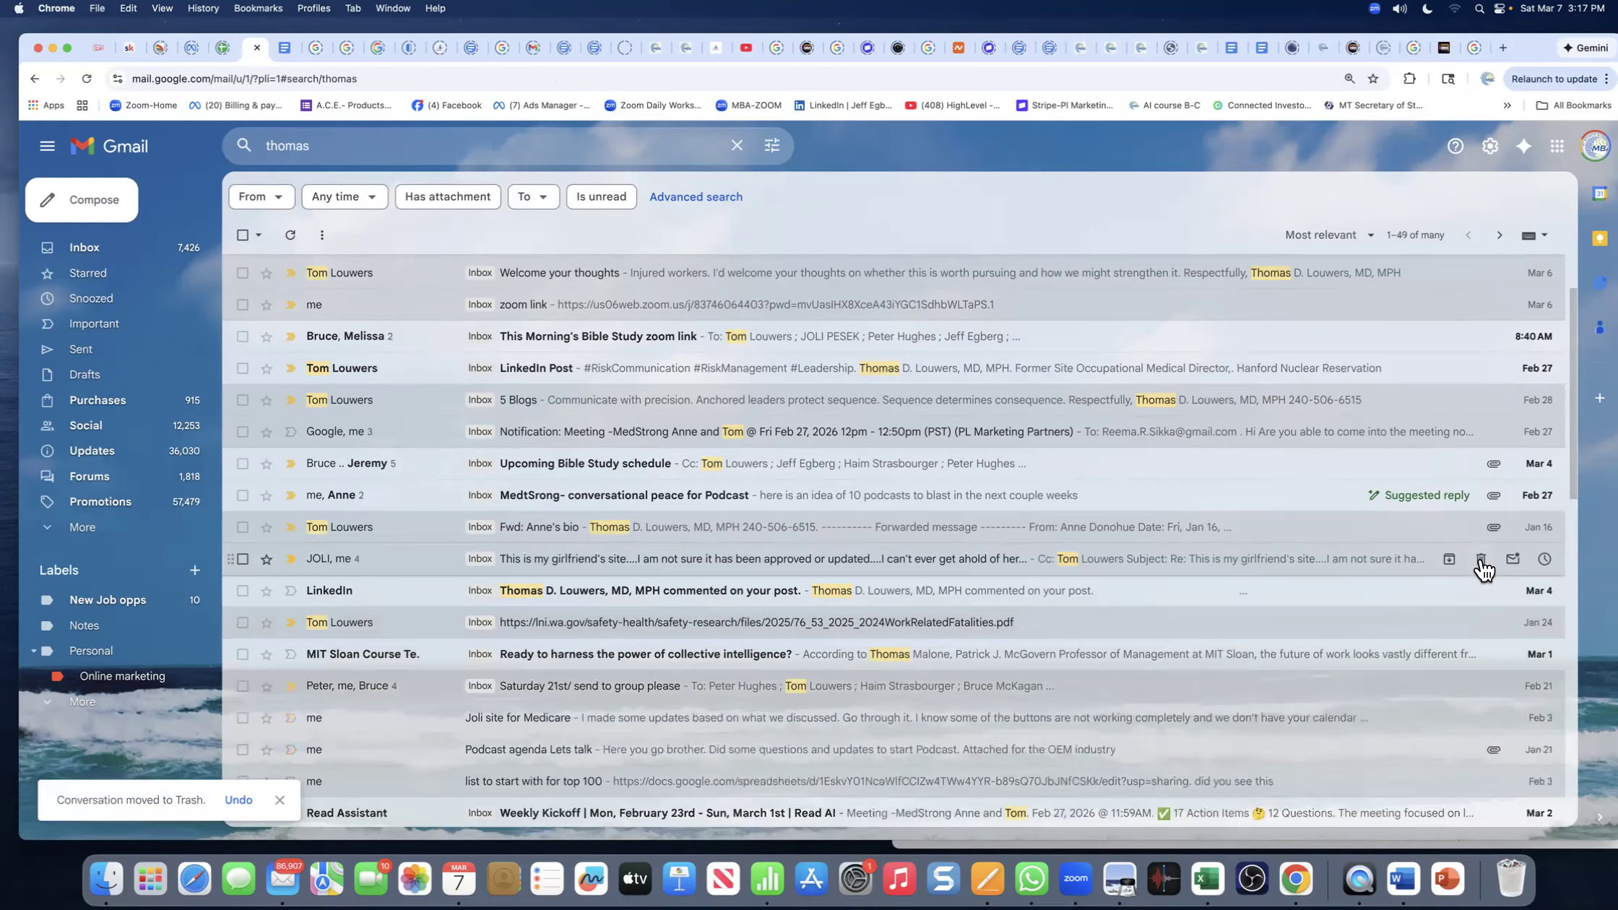
click(1481, 593)
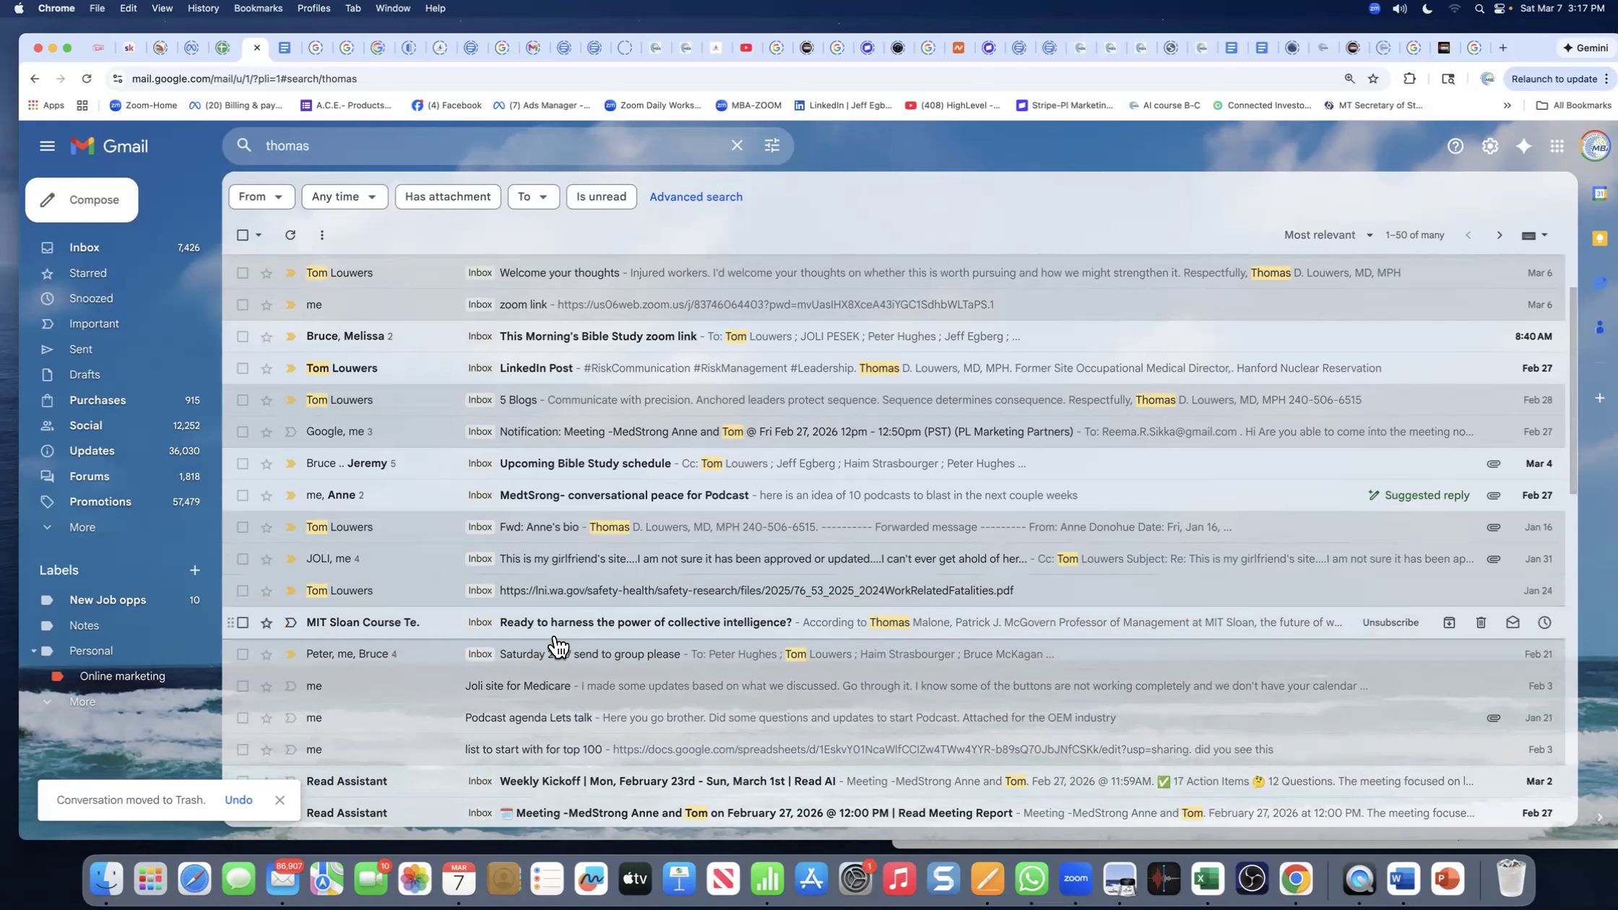
- Open the LinkedIn Post email from the search results
scroll(538, 586, up, 1)
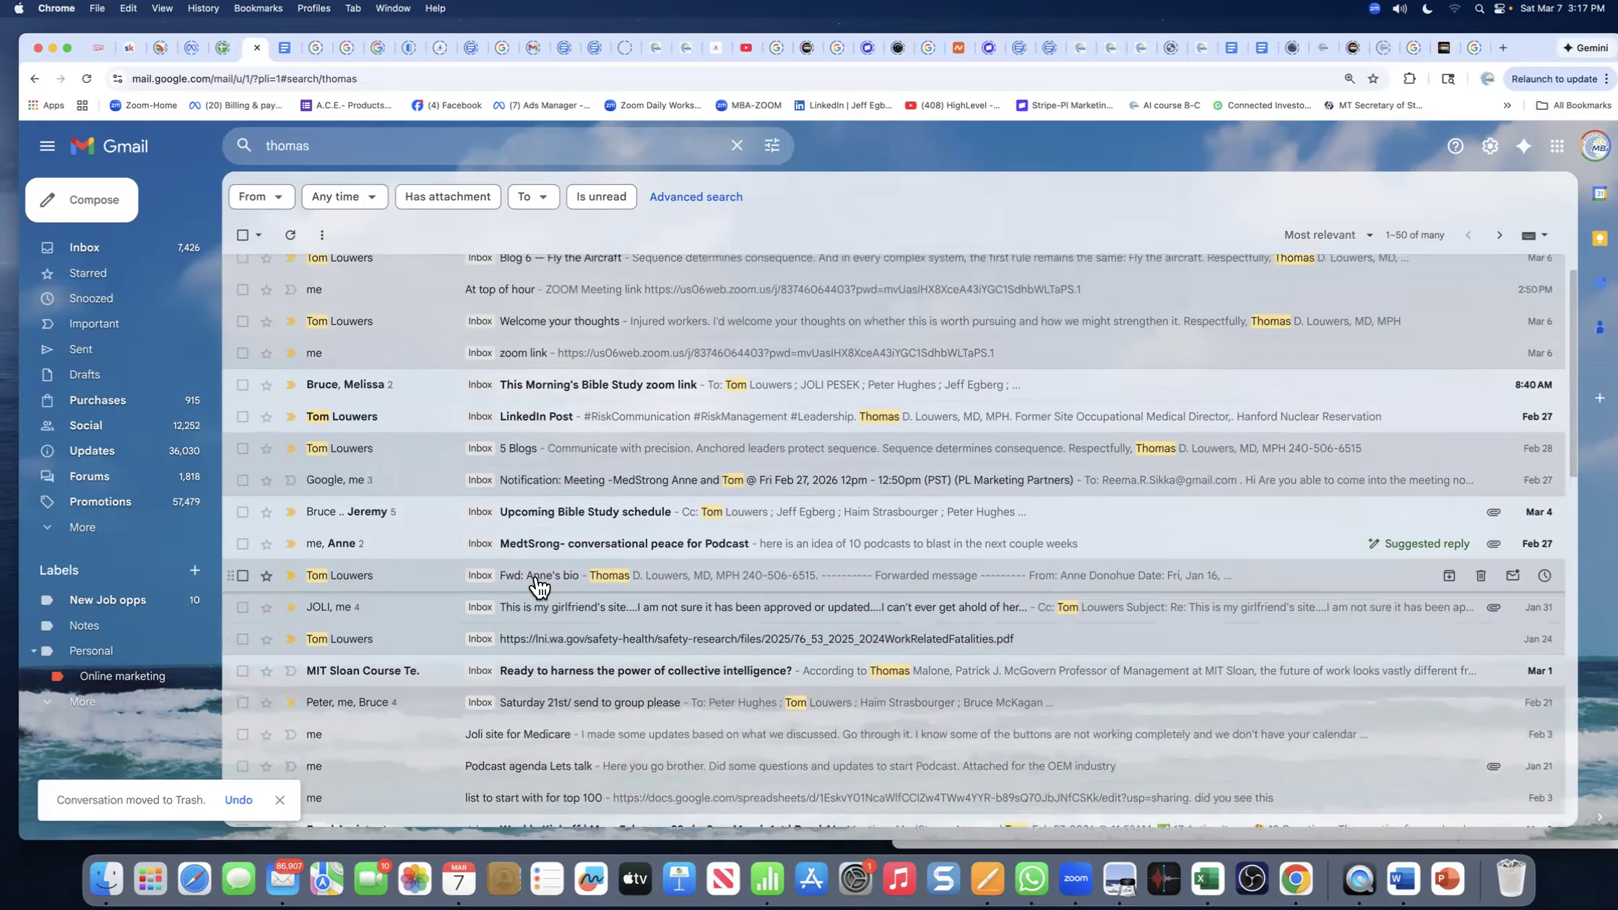
scroll(538, 586, up, 1)
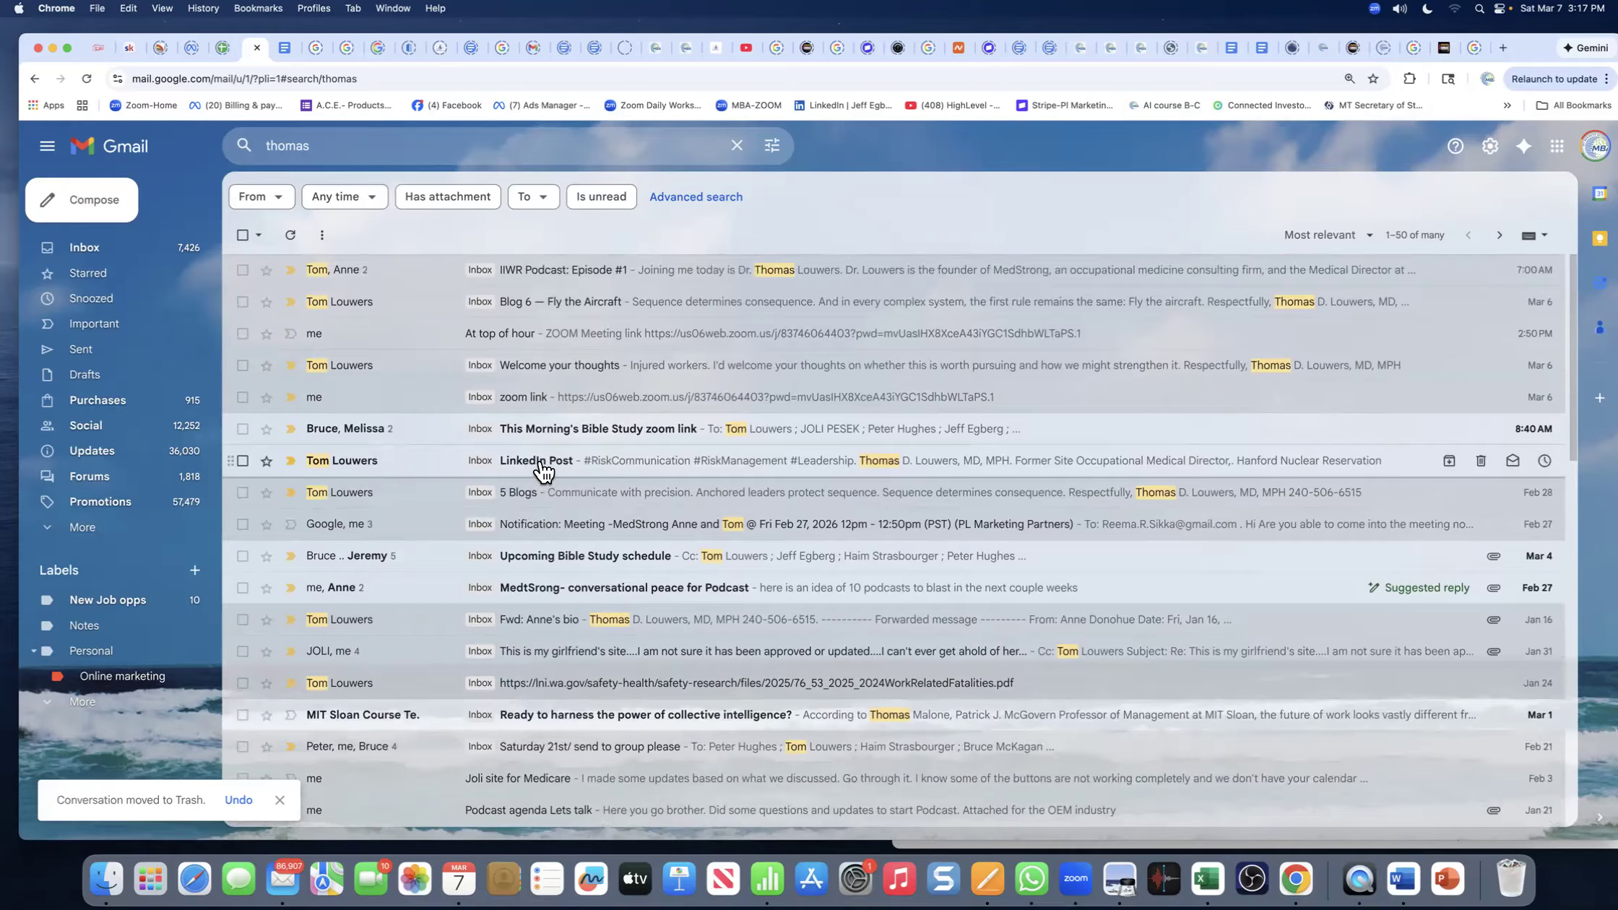
click(543, 471)
- Return to the search results and reopen the LinkedIn Post email
scroll(470, 404, down, 1)
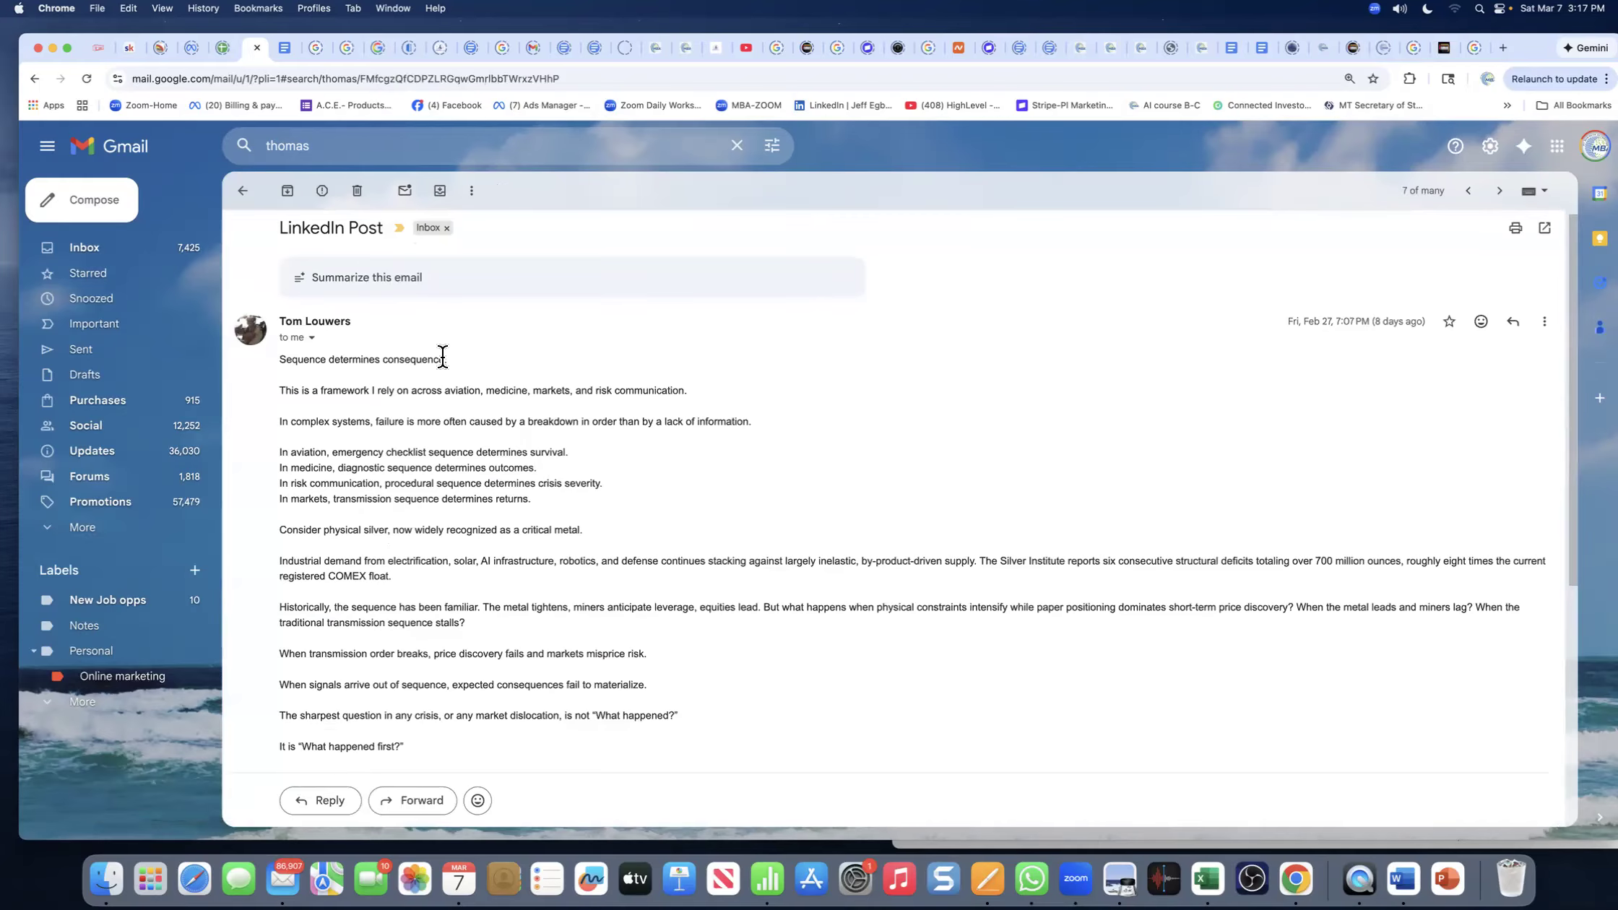
click(242, 190)
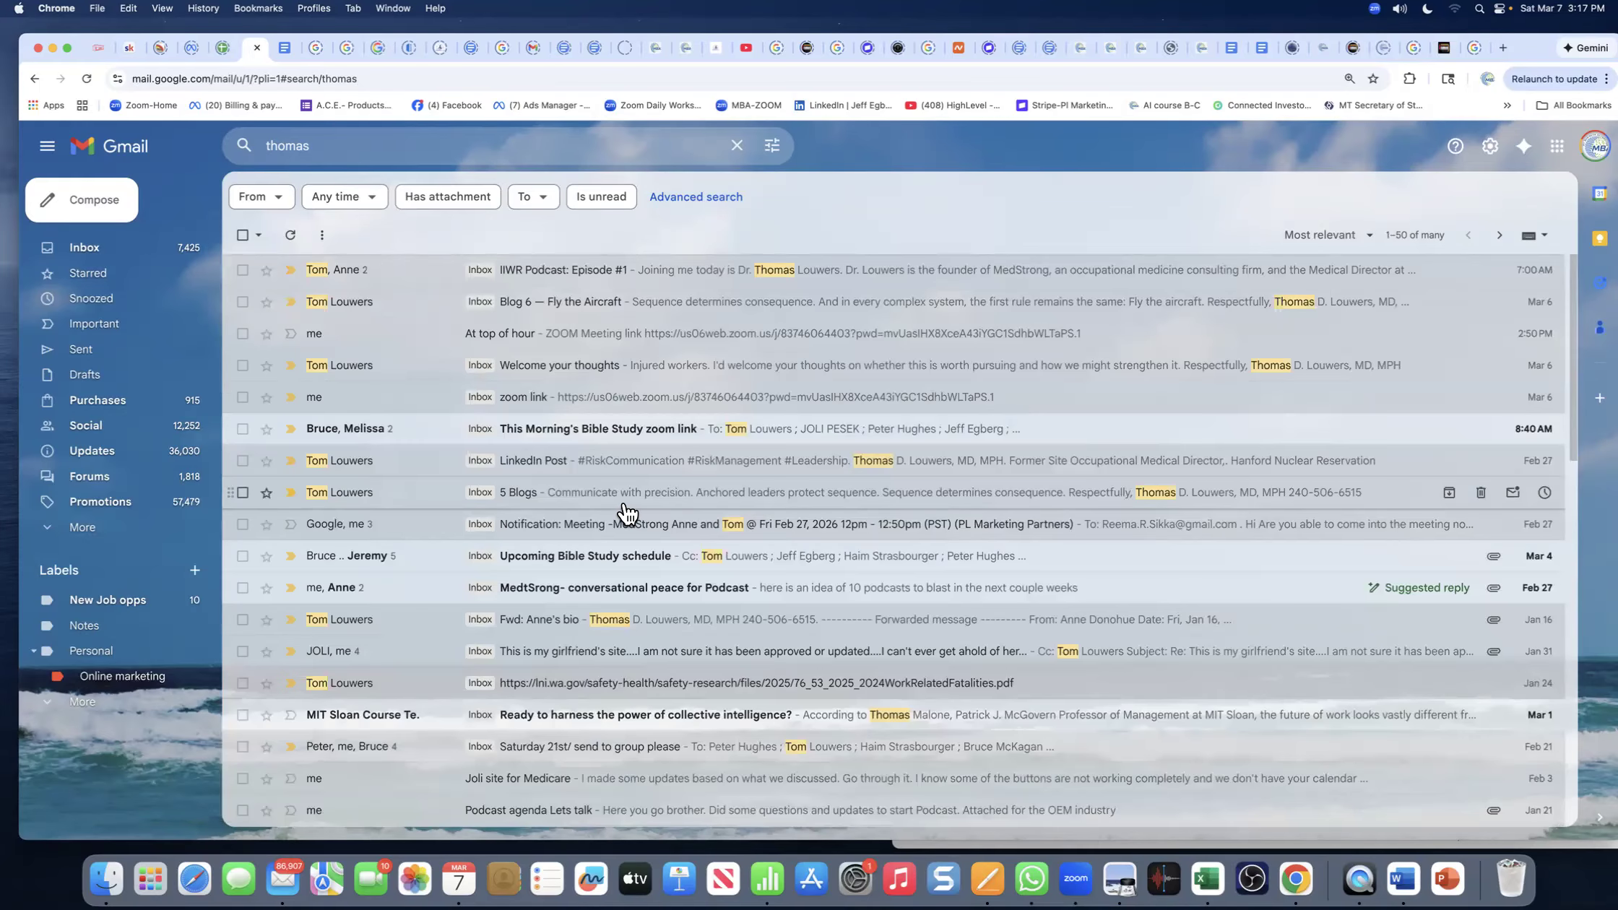
scroll(589, 525, down, 1)
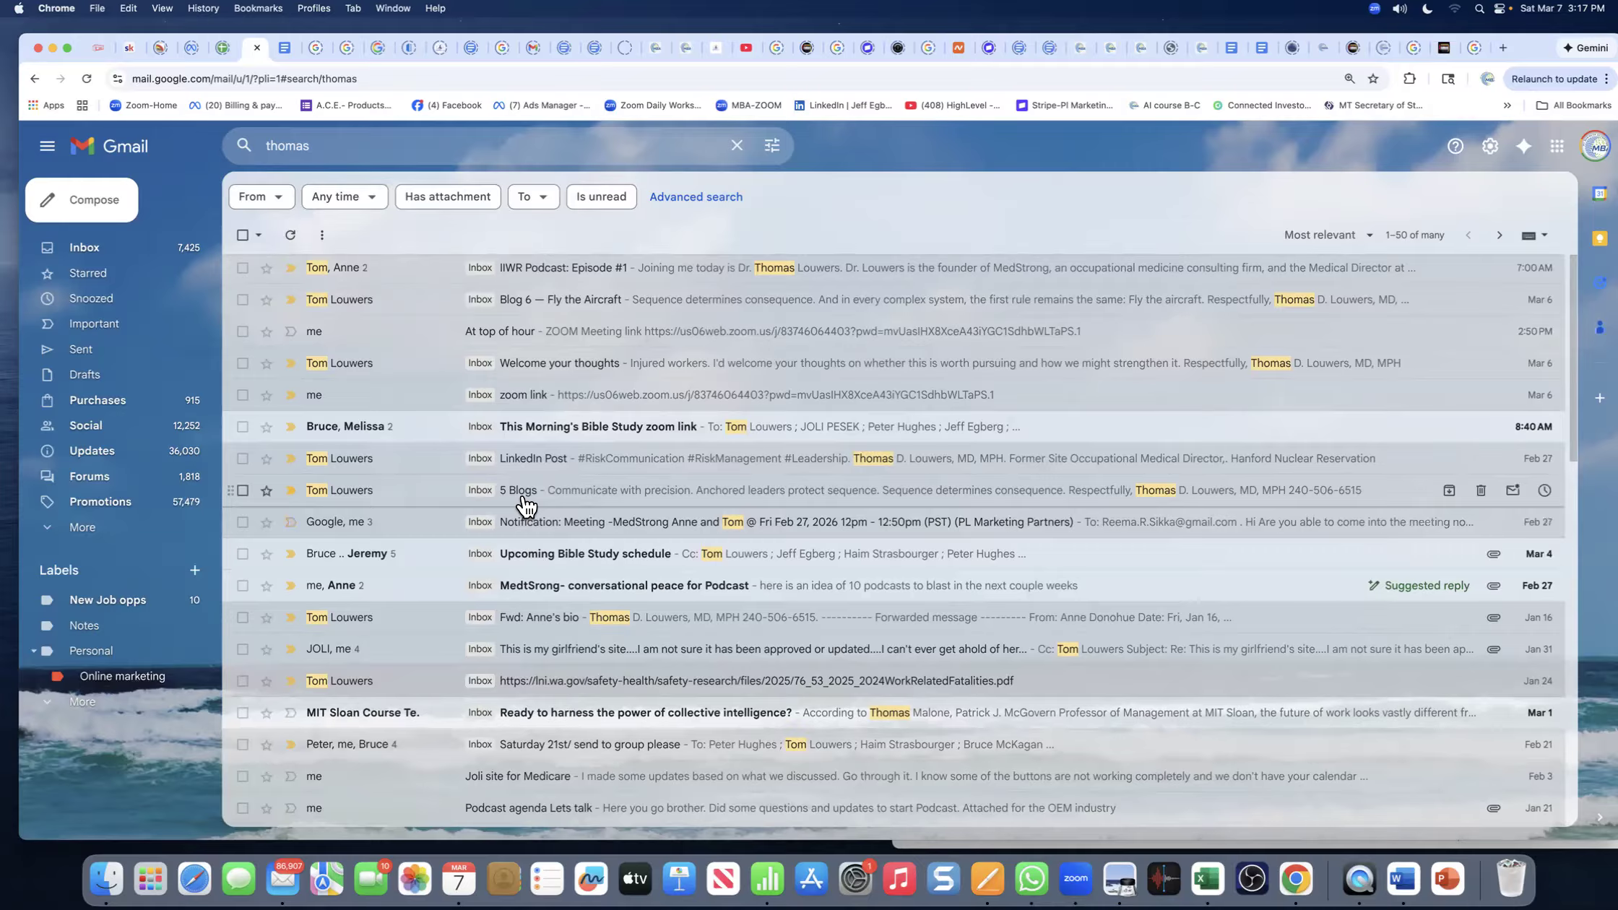
click(524, 462)
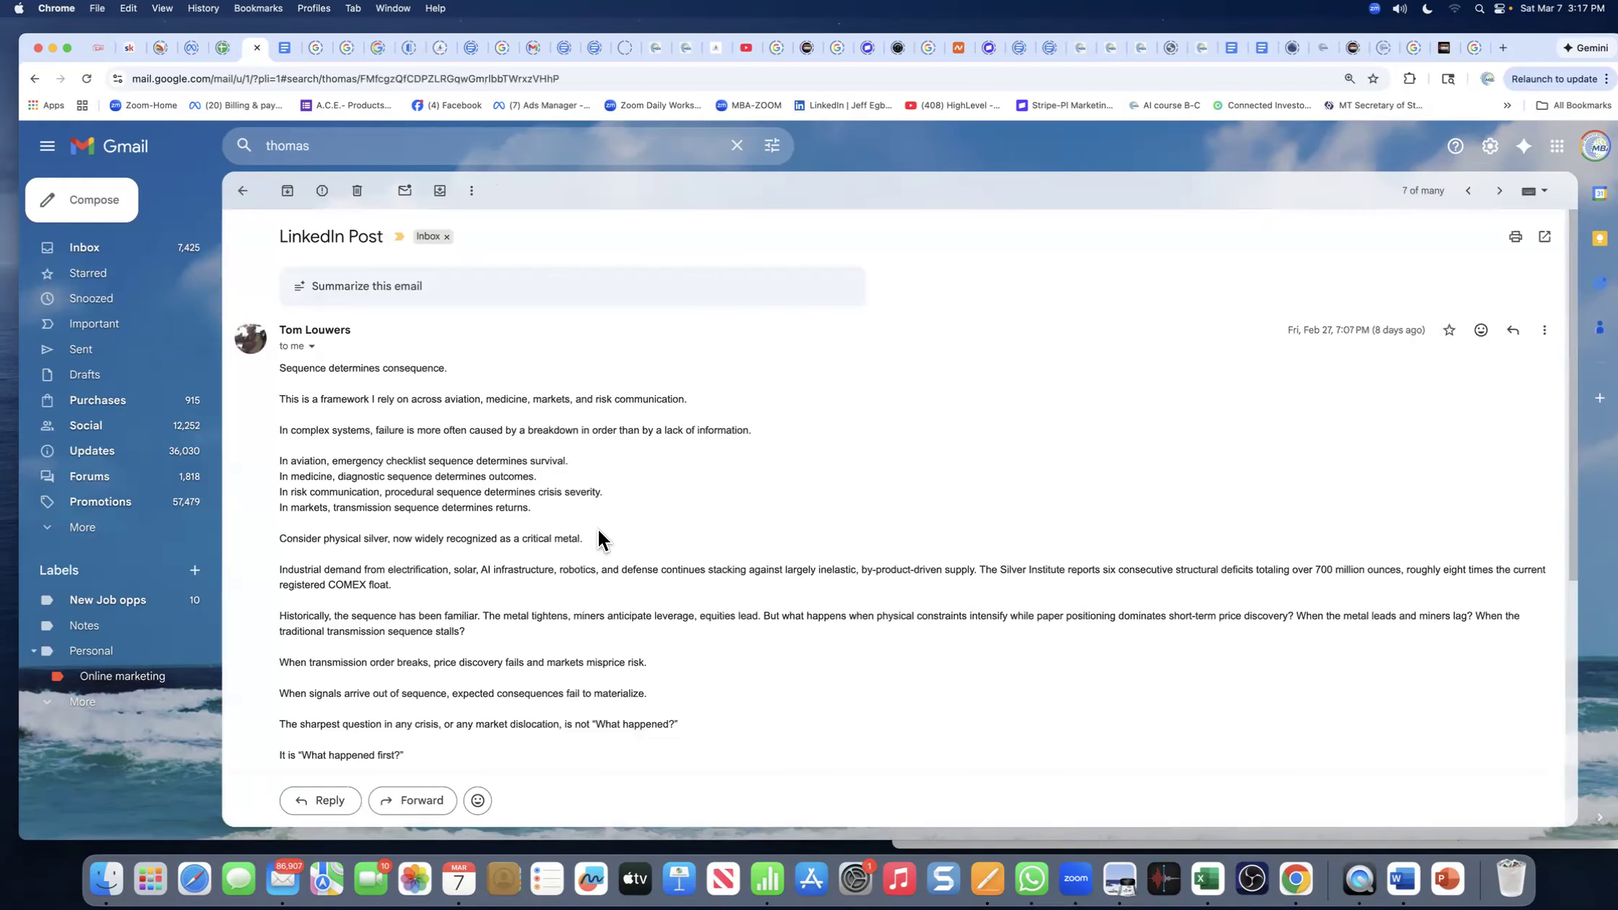
scroll(598, 538, down, 1)
scroll(599, 531, down, 5)
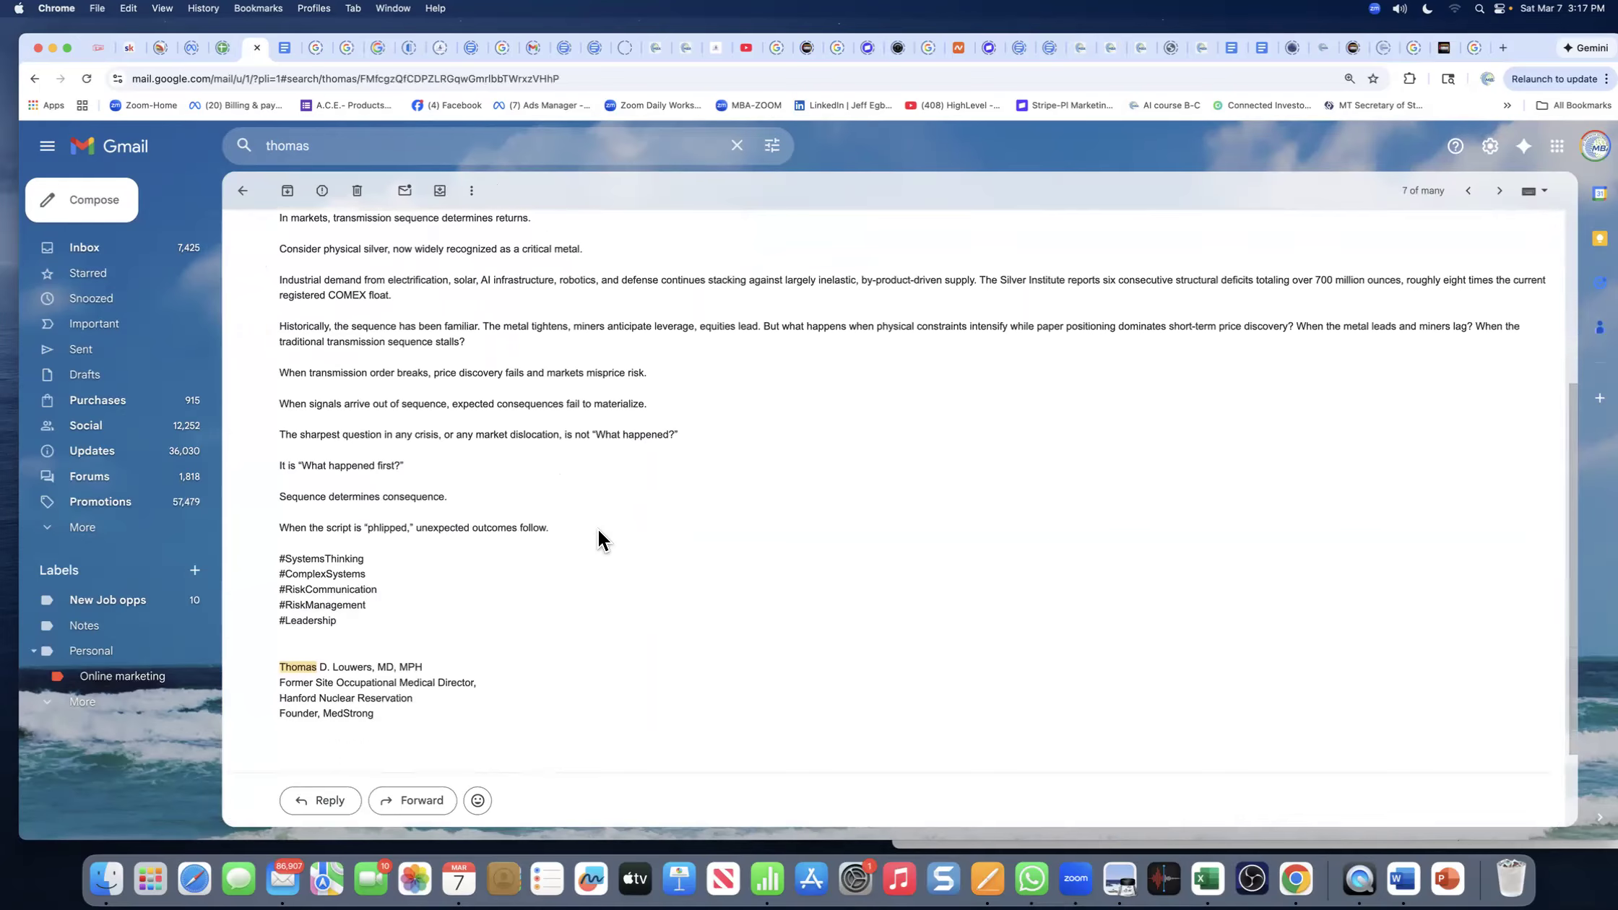
scroll(599, 533, up, 5)
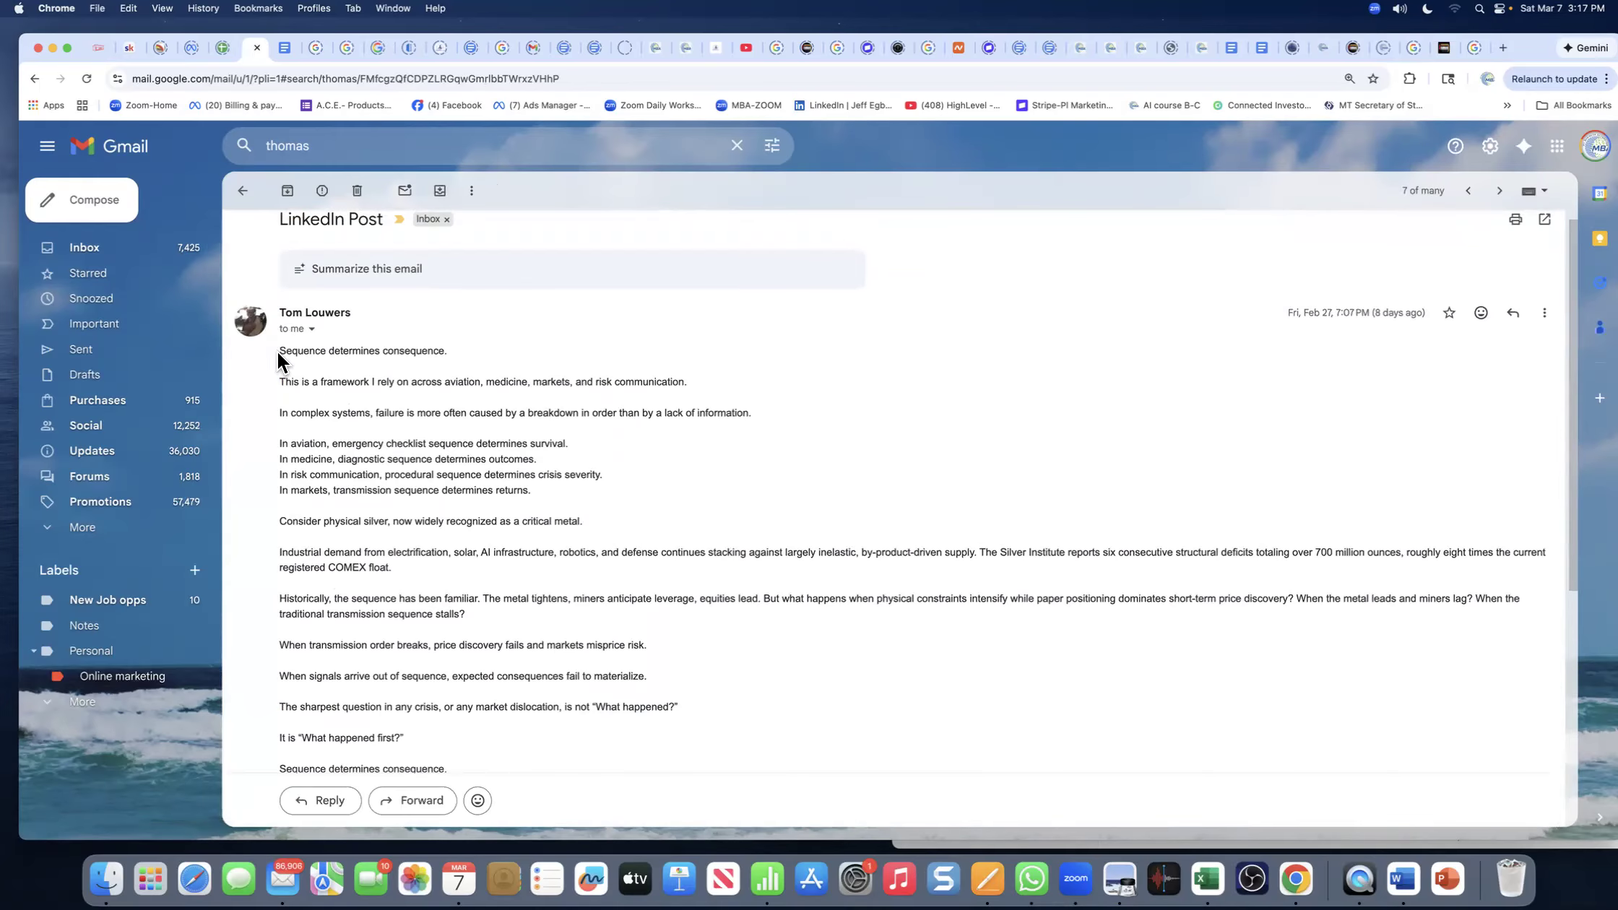
- Copy the post text from its first line through #Leadership and launch Pages
mouse_move(281, 352)
mouse_down()
mouse_move(575, 721)
mouse_move(638, 767)
mouse_move(546, 709)
mouse_move(541, 632)
mouse_up()
drag(419, 612, 345, 619)
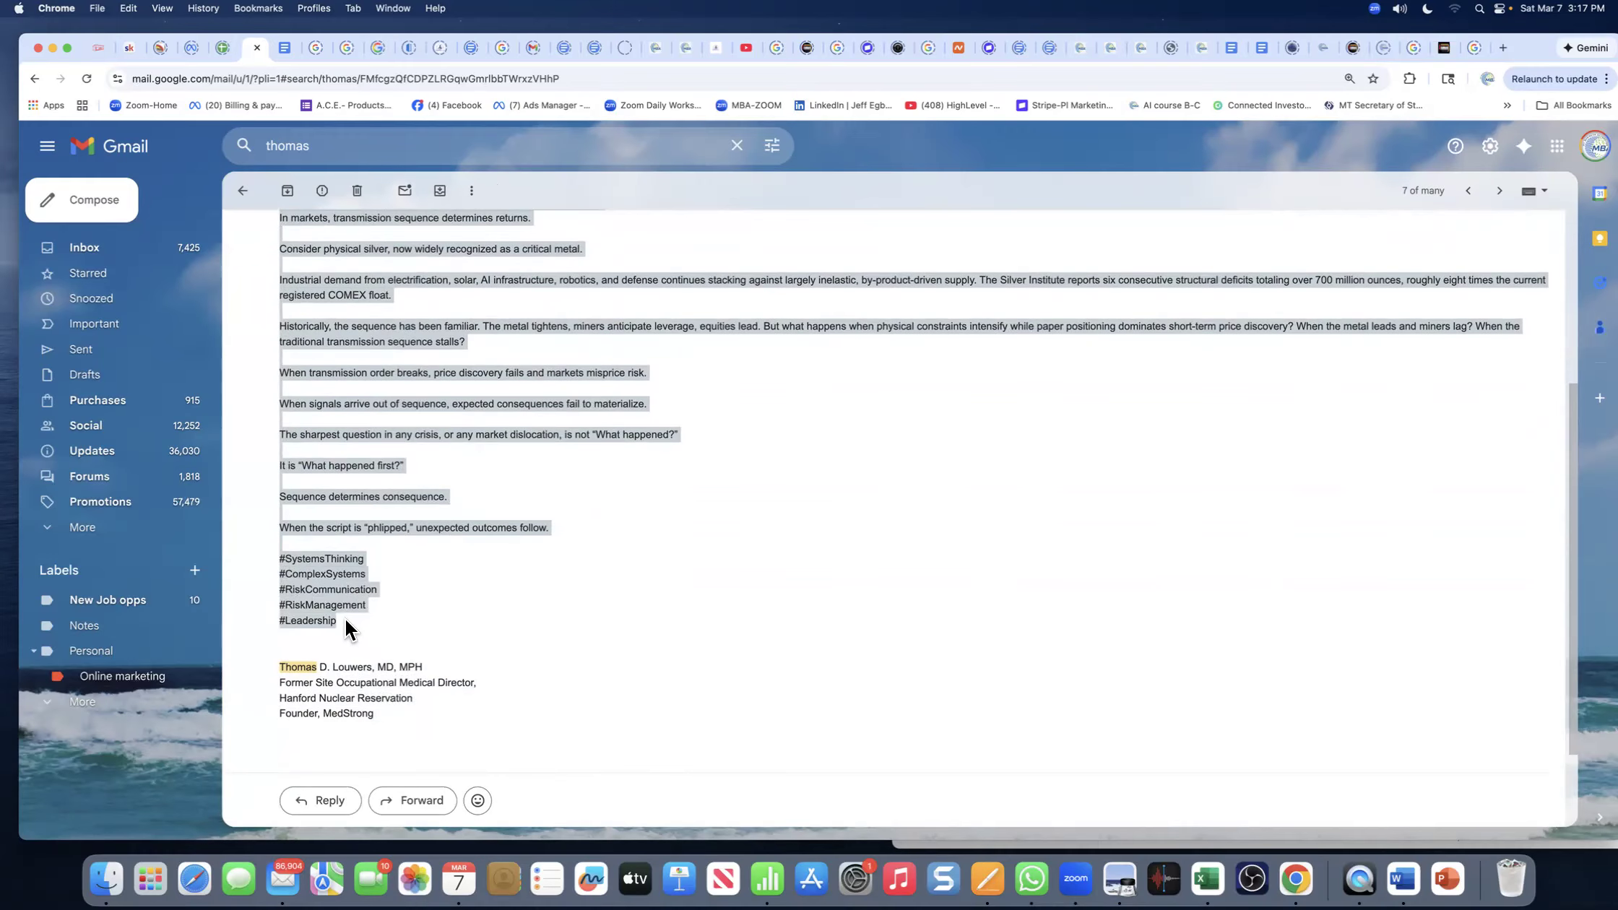
right_click(327, 492)
click(347, 527)
click(987, 879)
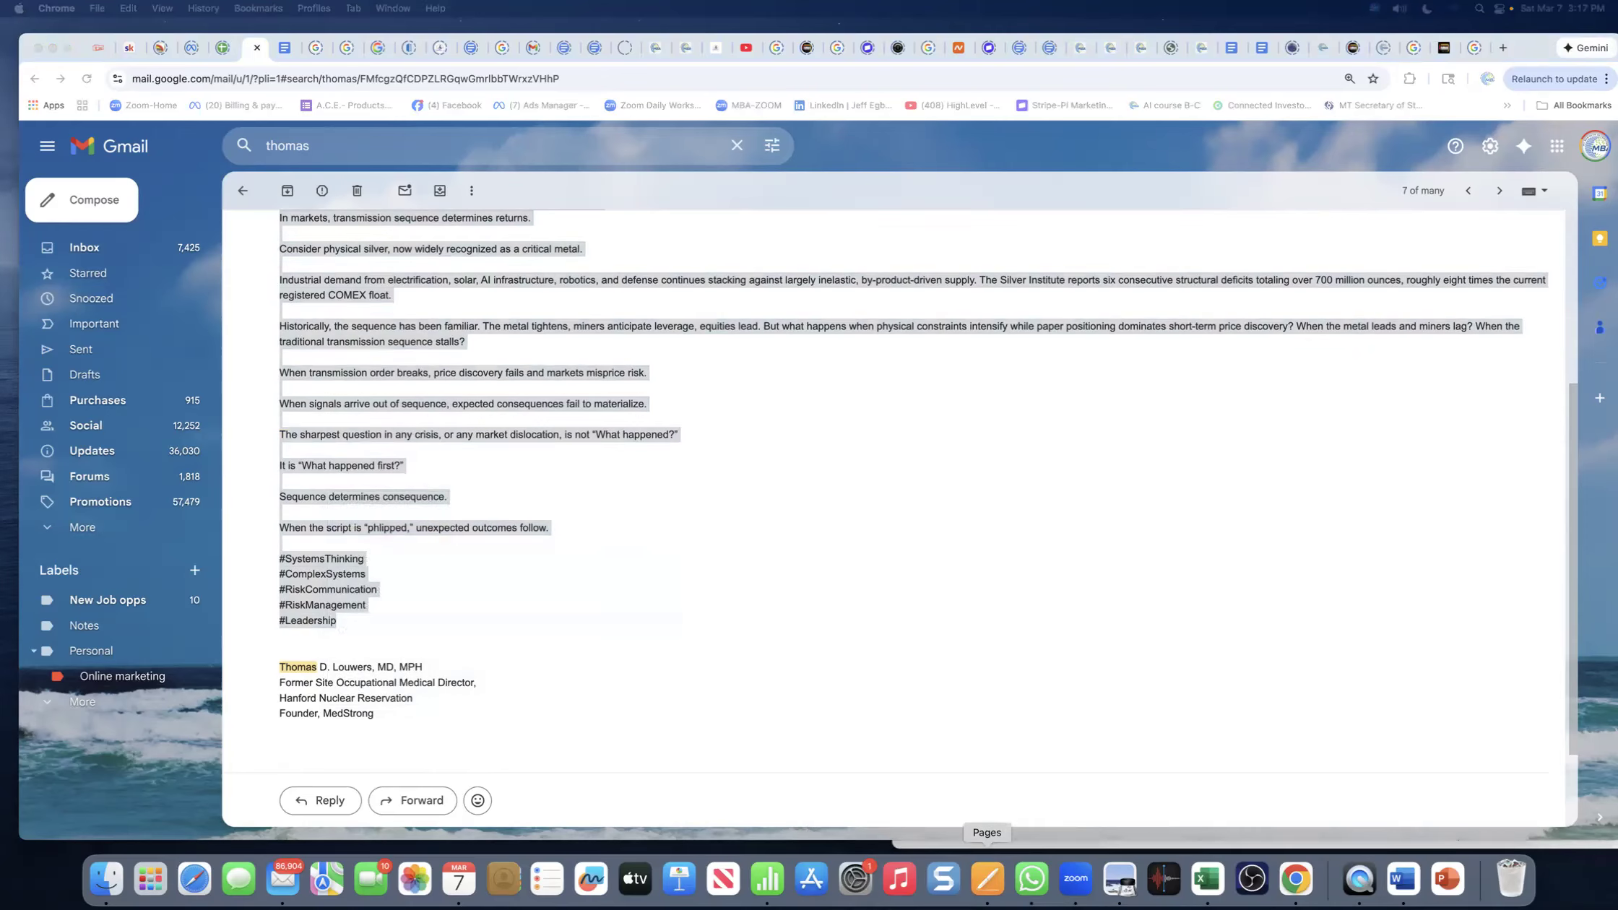
- Paste the article over the Floor-Restoration-Services placeholder and remove the blank line after the framework sentence
drag(1256, 202, 641, 94)
drag(679, 220, 497, 211)
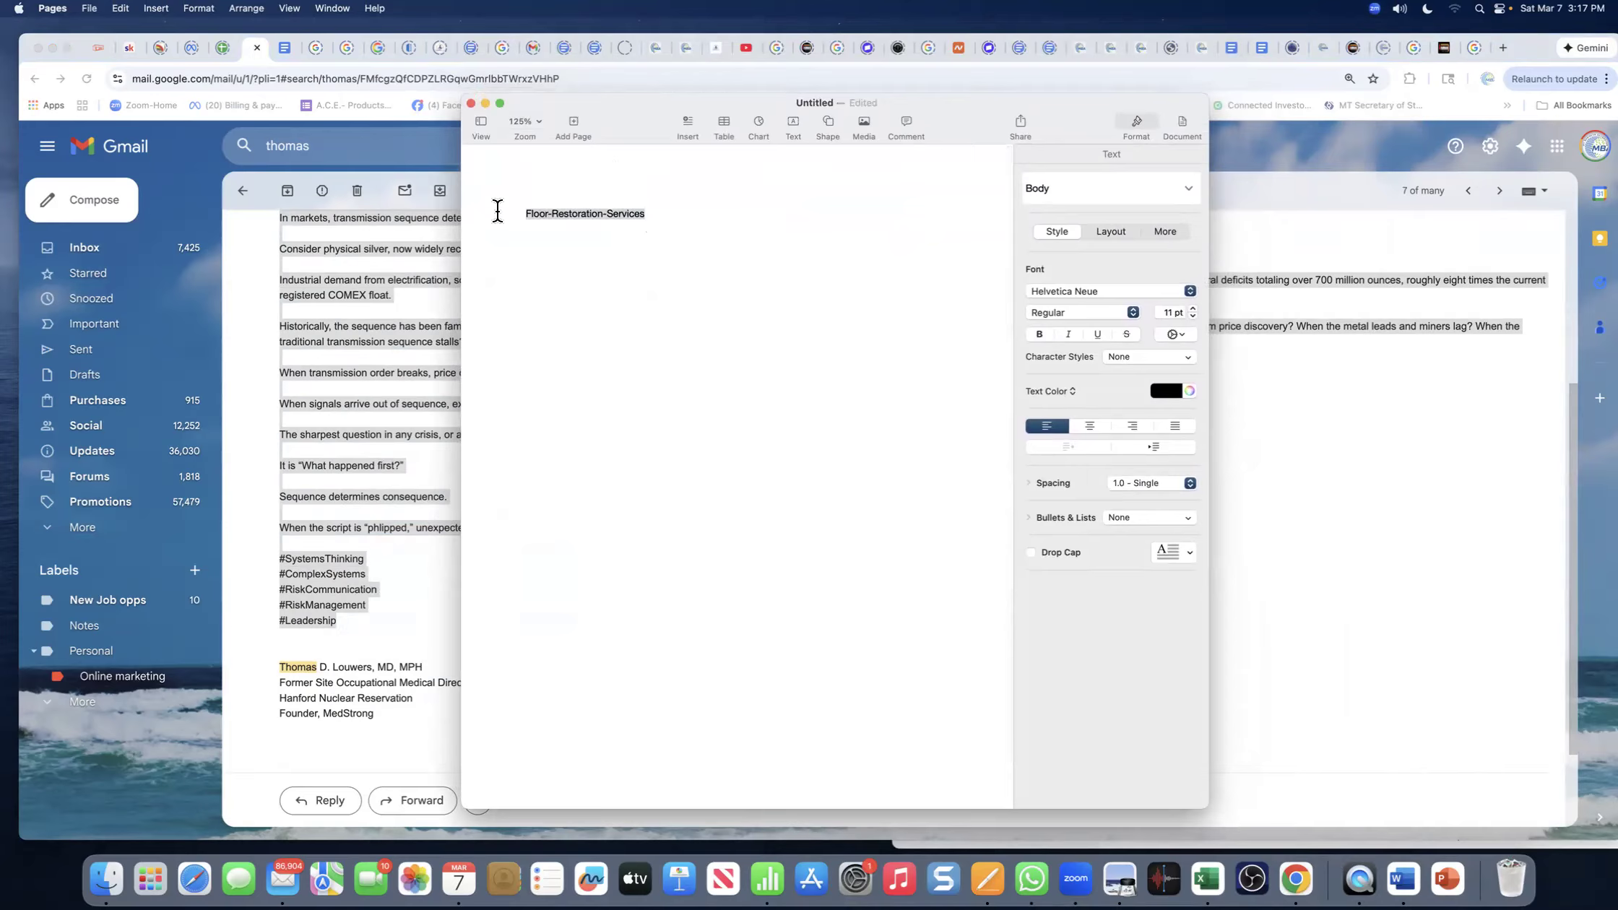
key(super+c)
key(super+v)
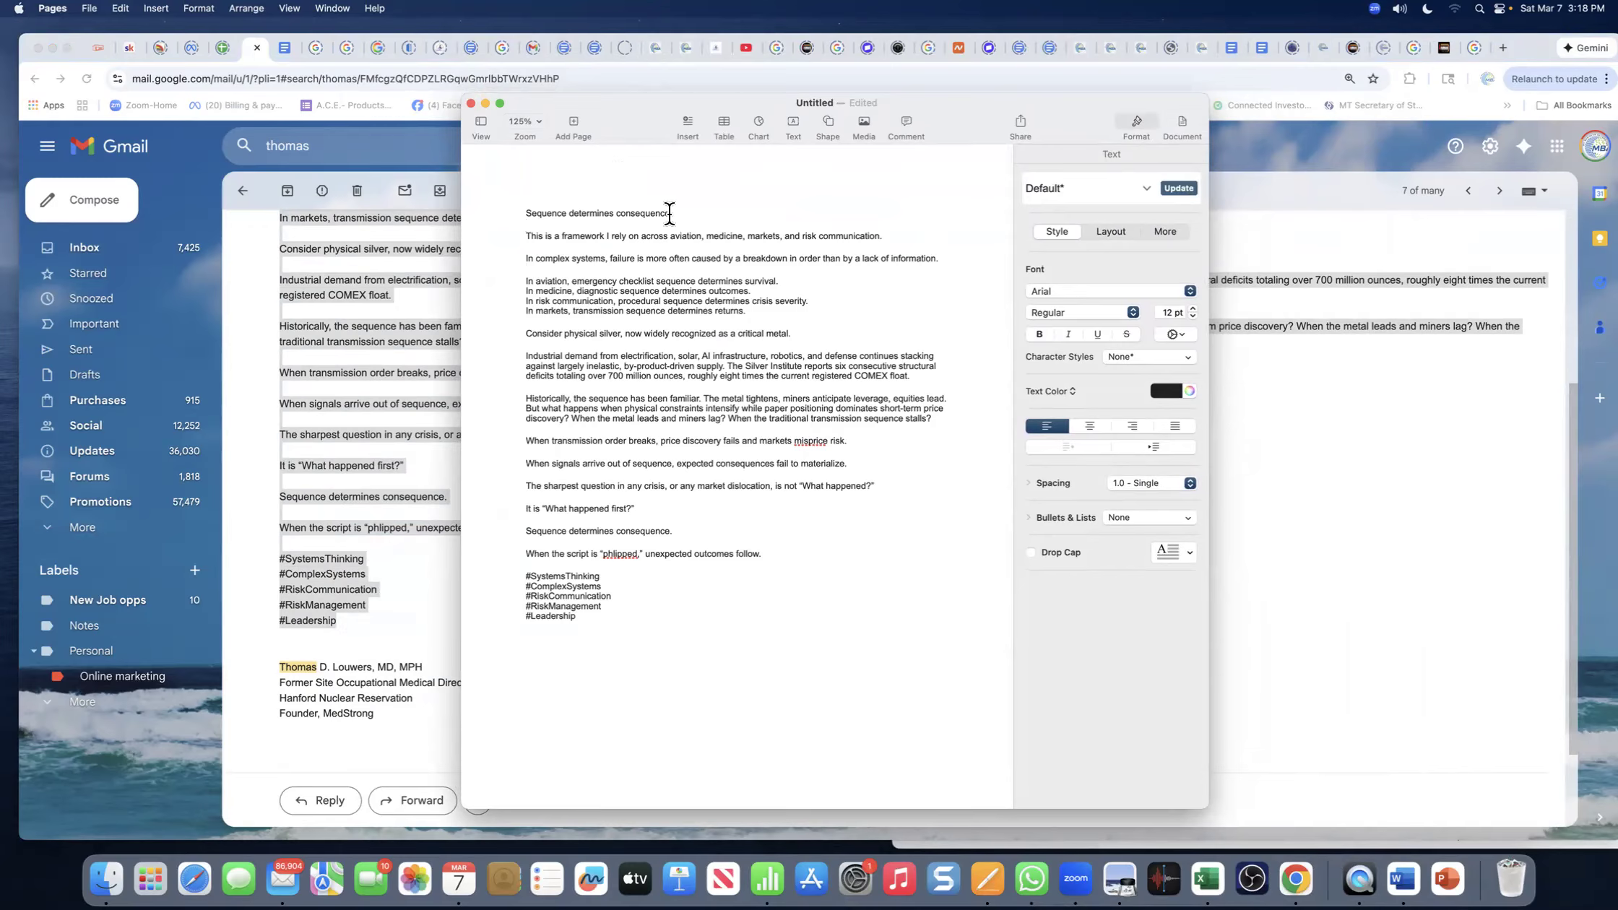
click(529, 245)
key(BackSpace)
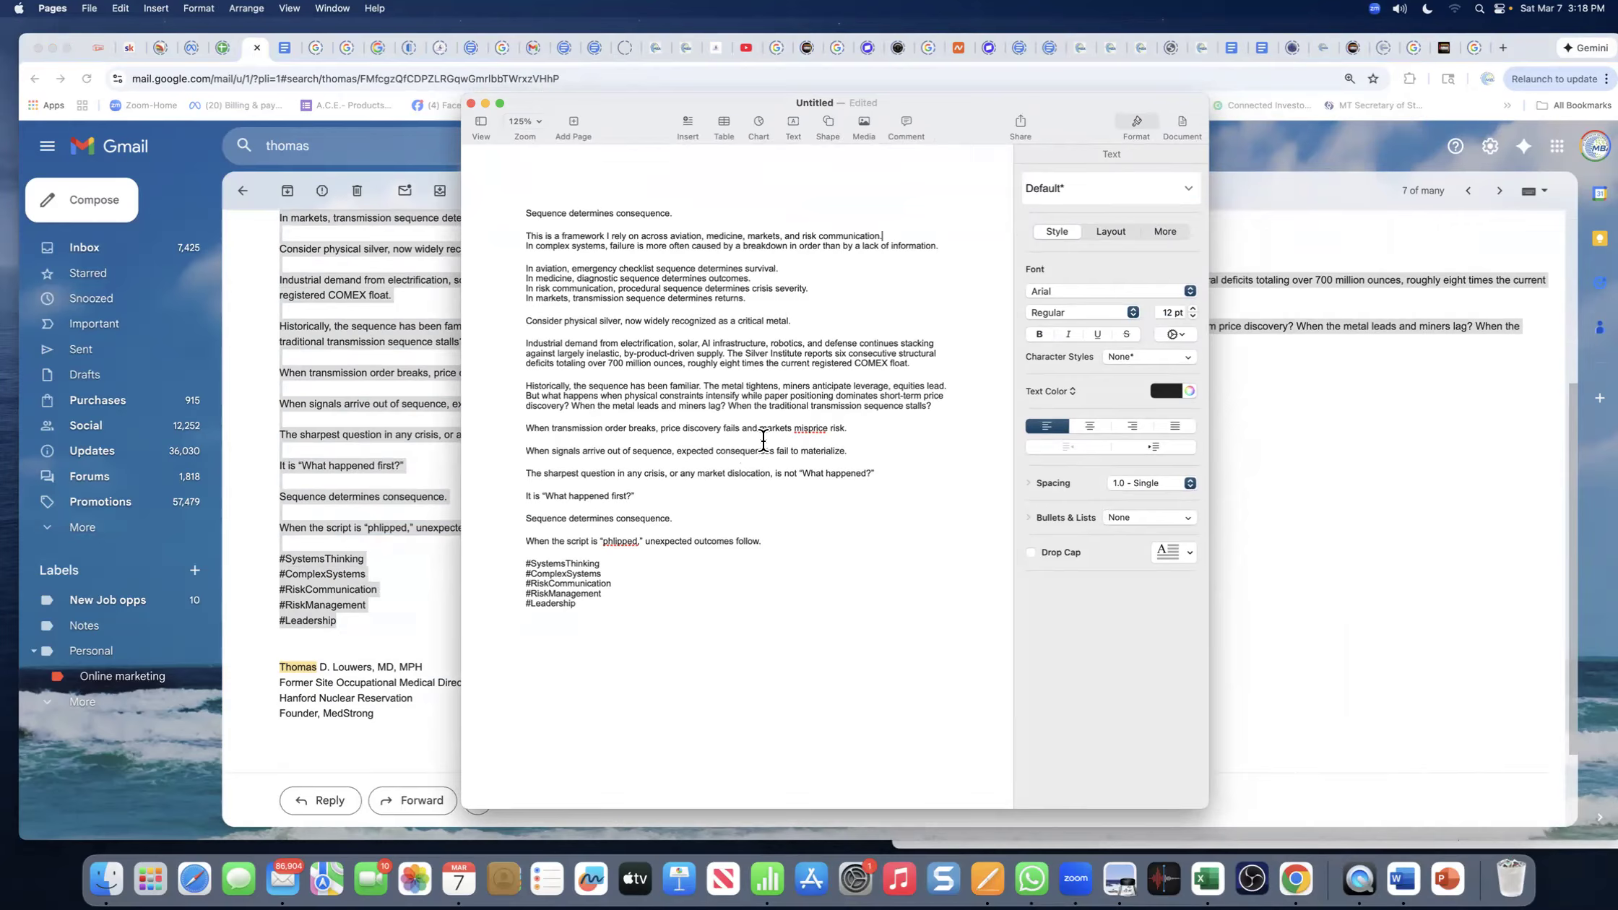
- Check spelling suggestions for 'misprice' and leave the word selected for replacement
right_click(809, 431)
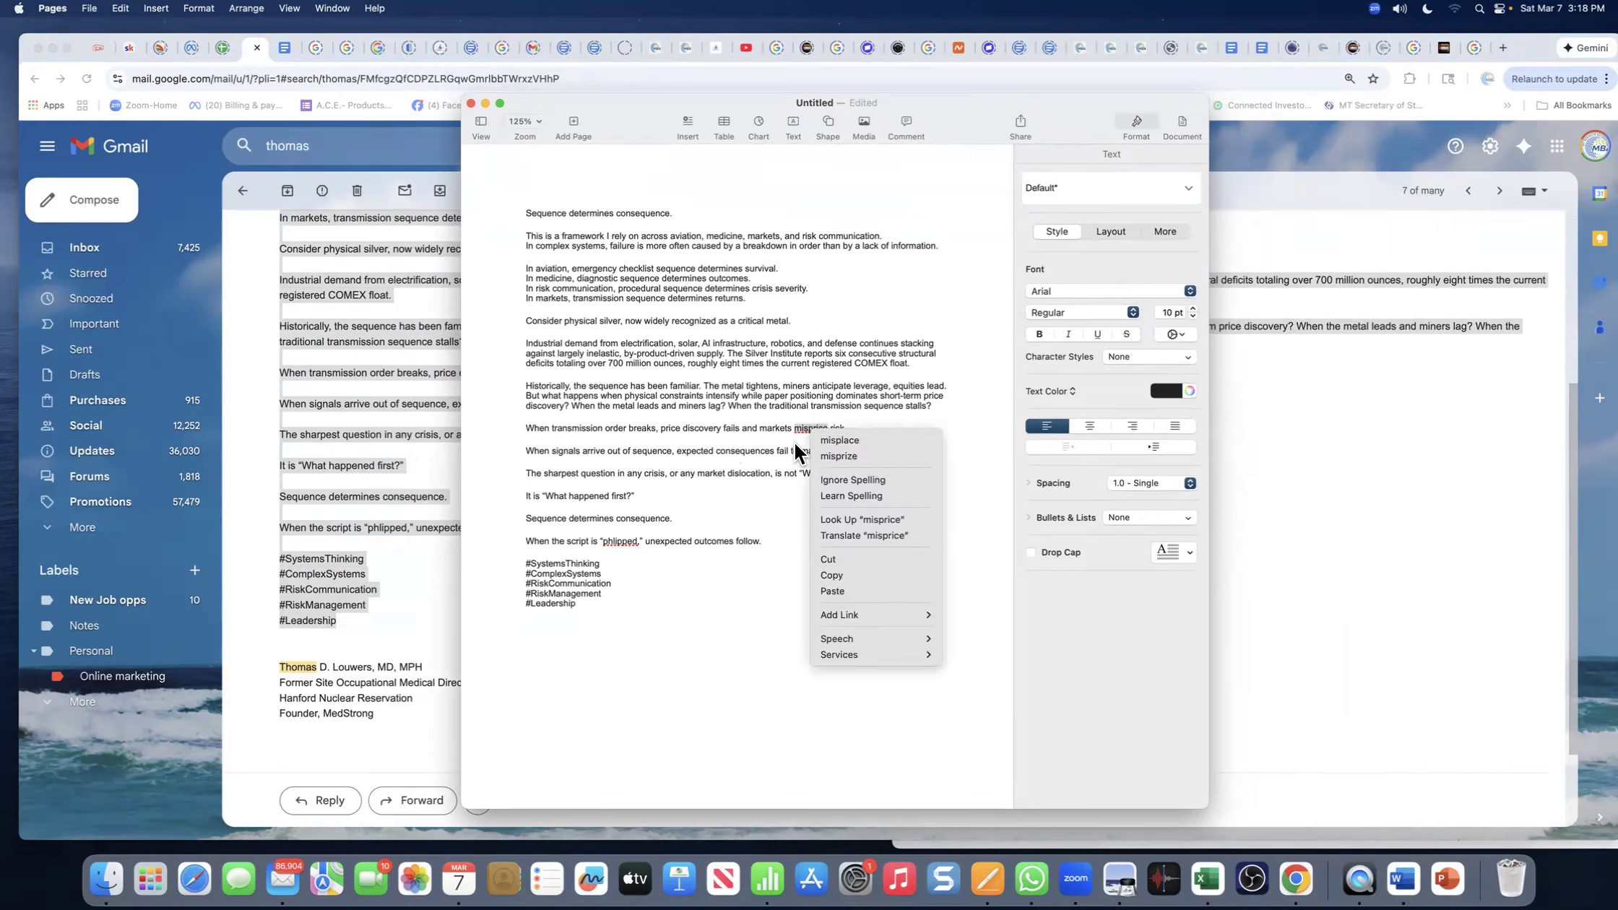
click(787, 450)
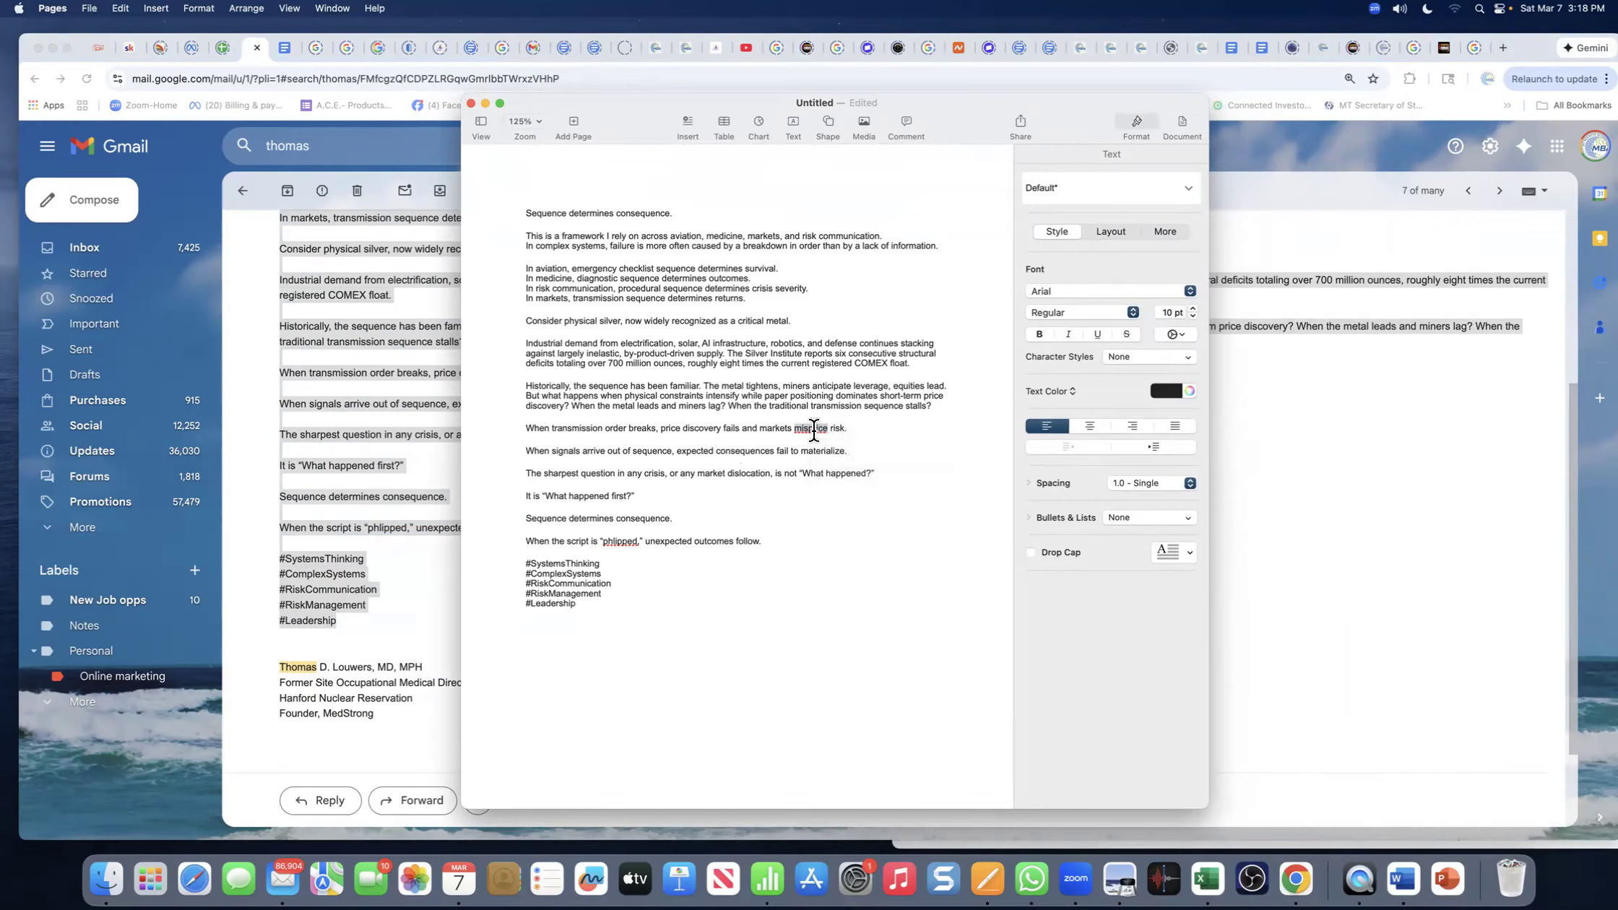
click(771, 431)
right_click(810, 429)
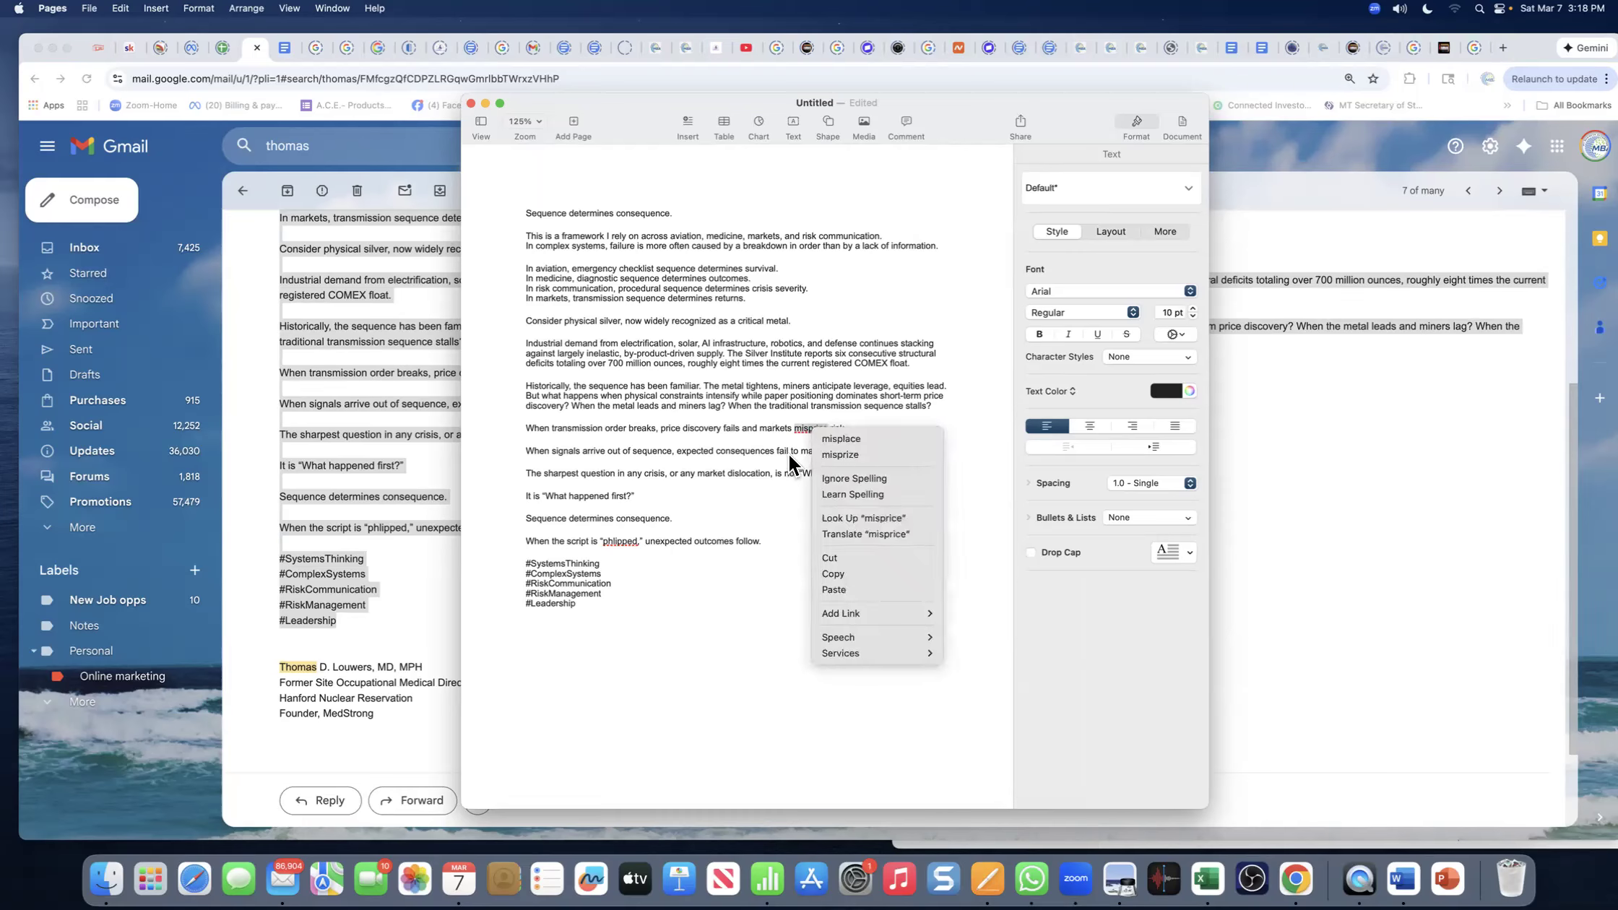
click(773, 429)
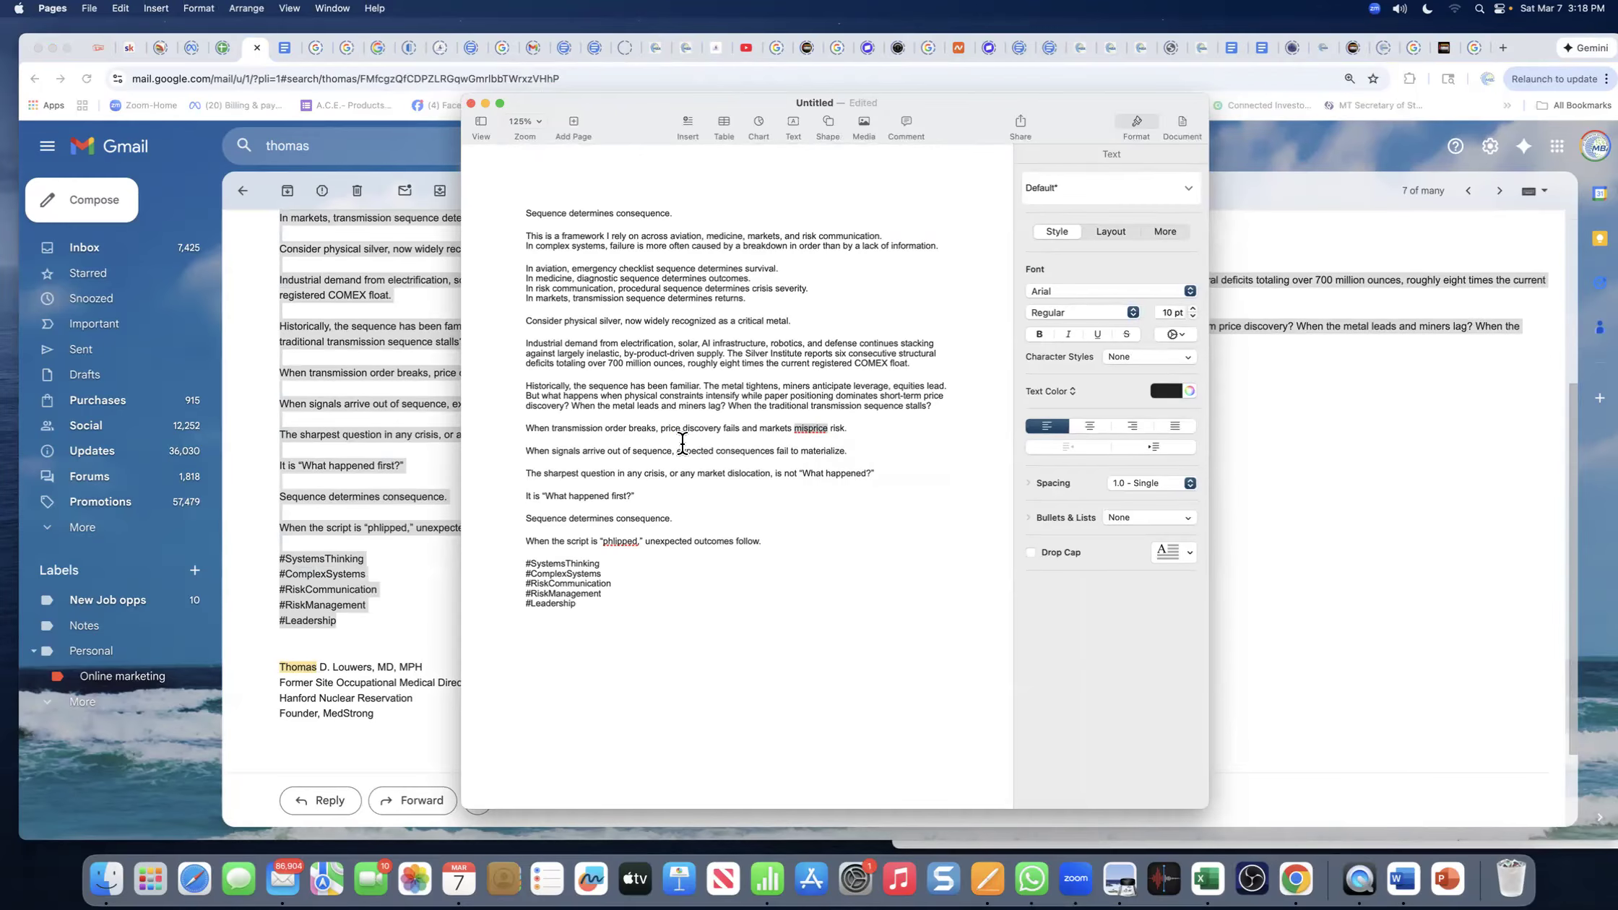
click(823, 431)
right_click(815, 429)
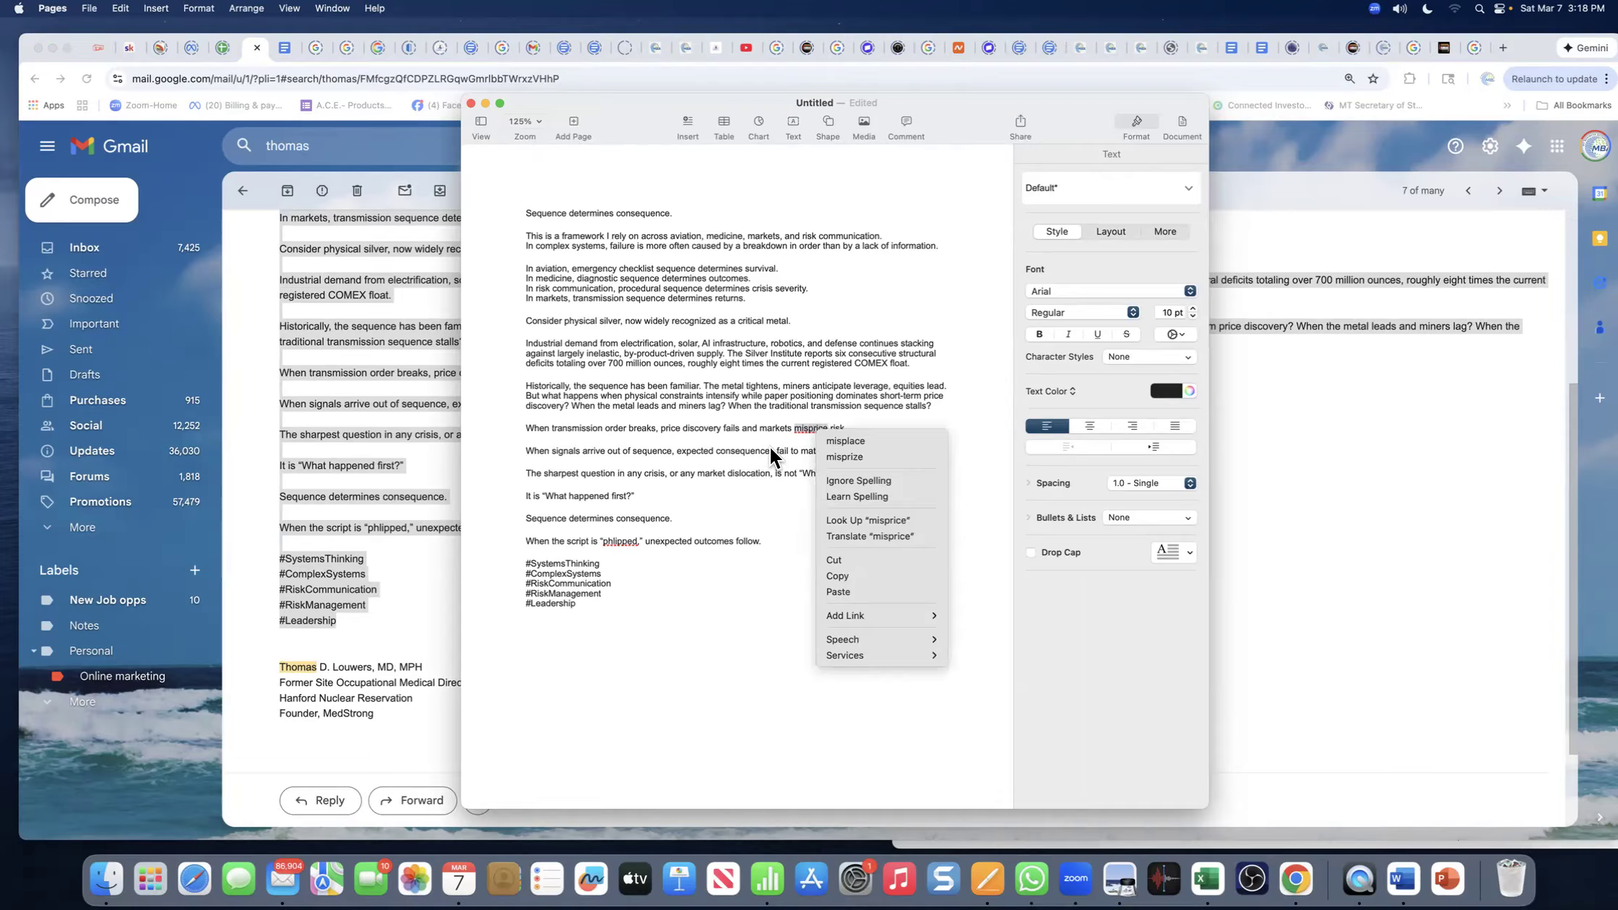
key(Escape)
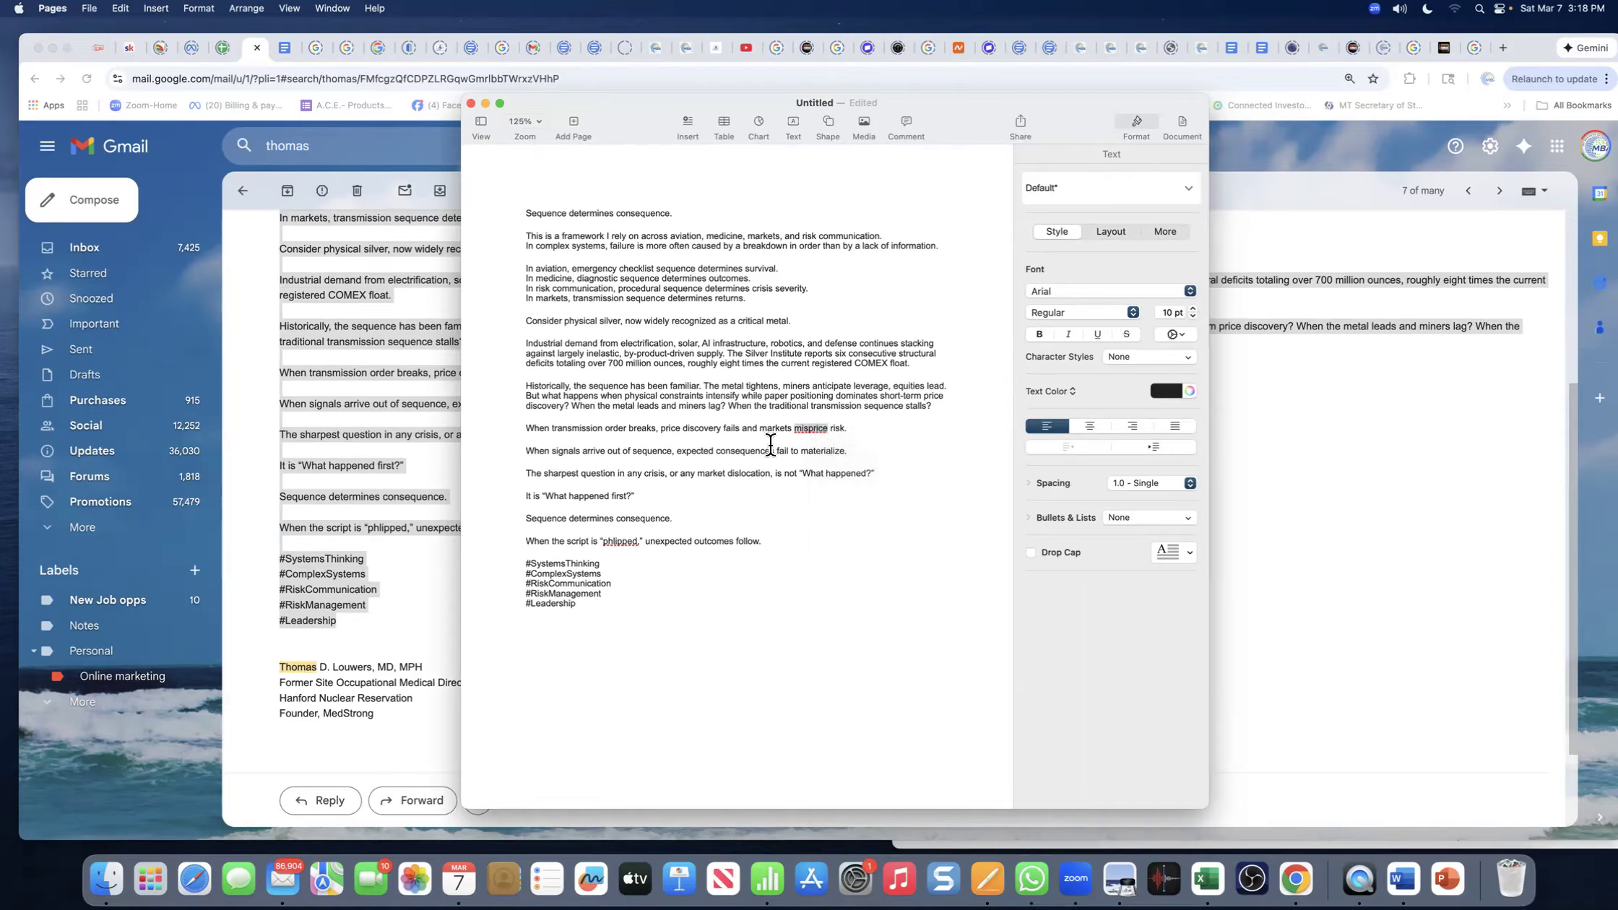
right_click(815, 430)
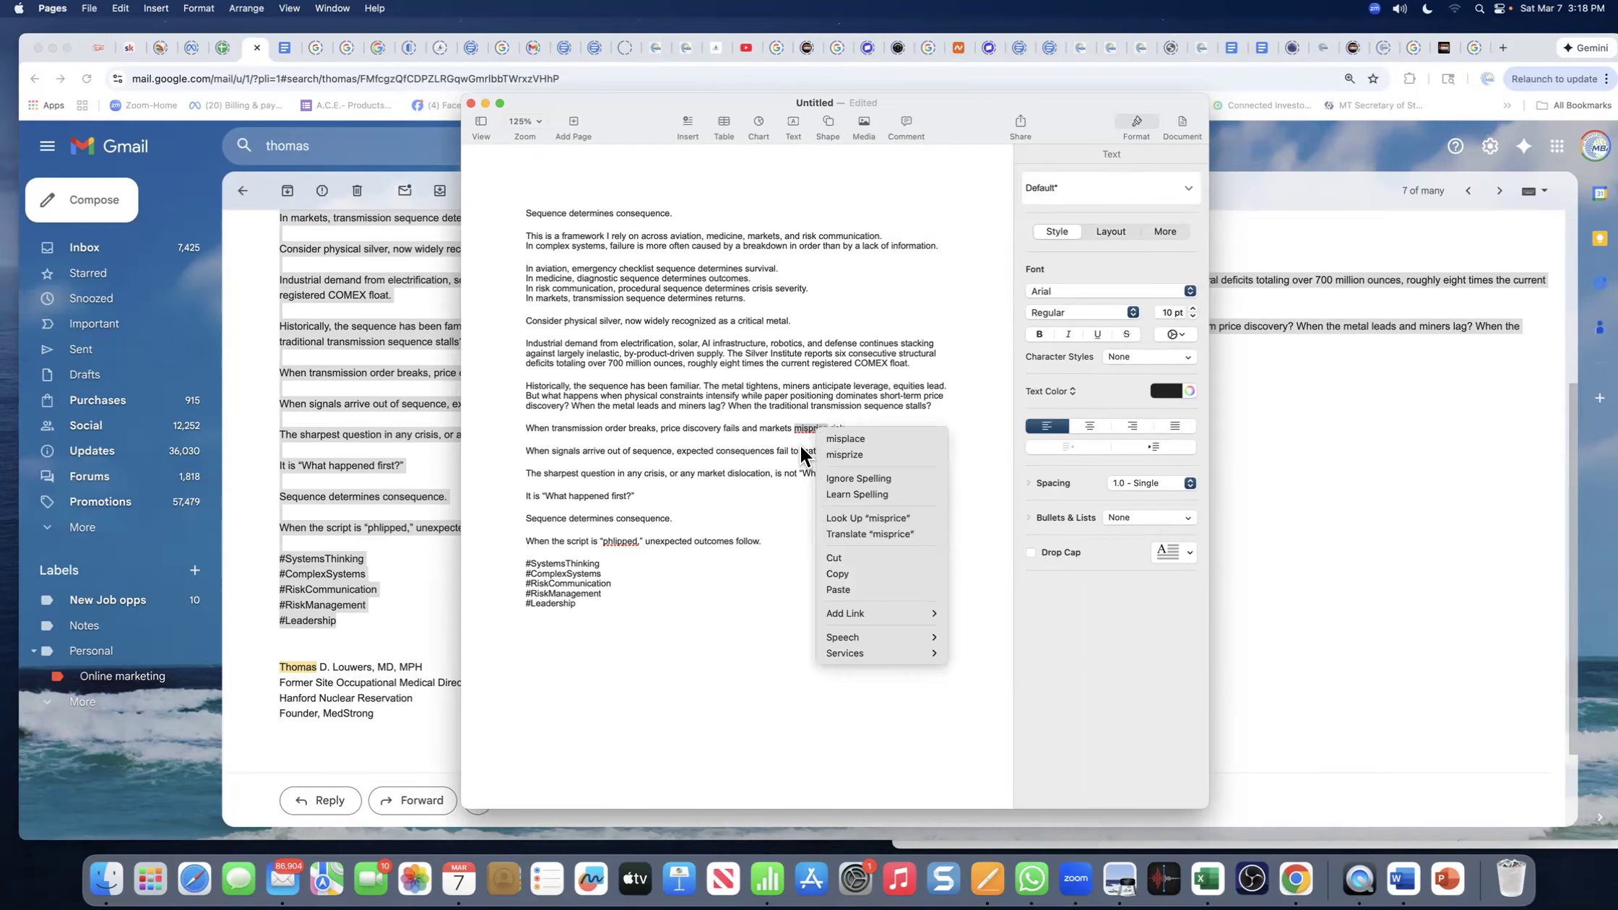
click(796, 430)
- Replace 'misprice' with 'pricing failed to be accurate and that'
text(pricing)
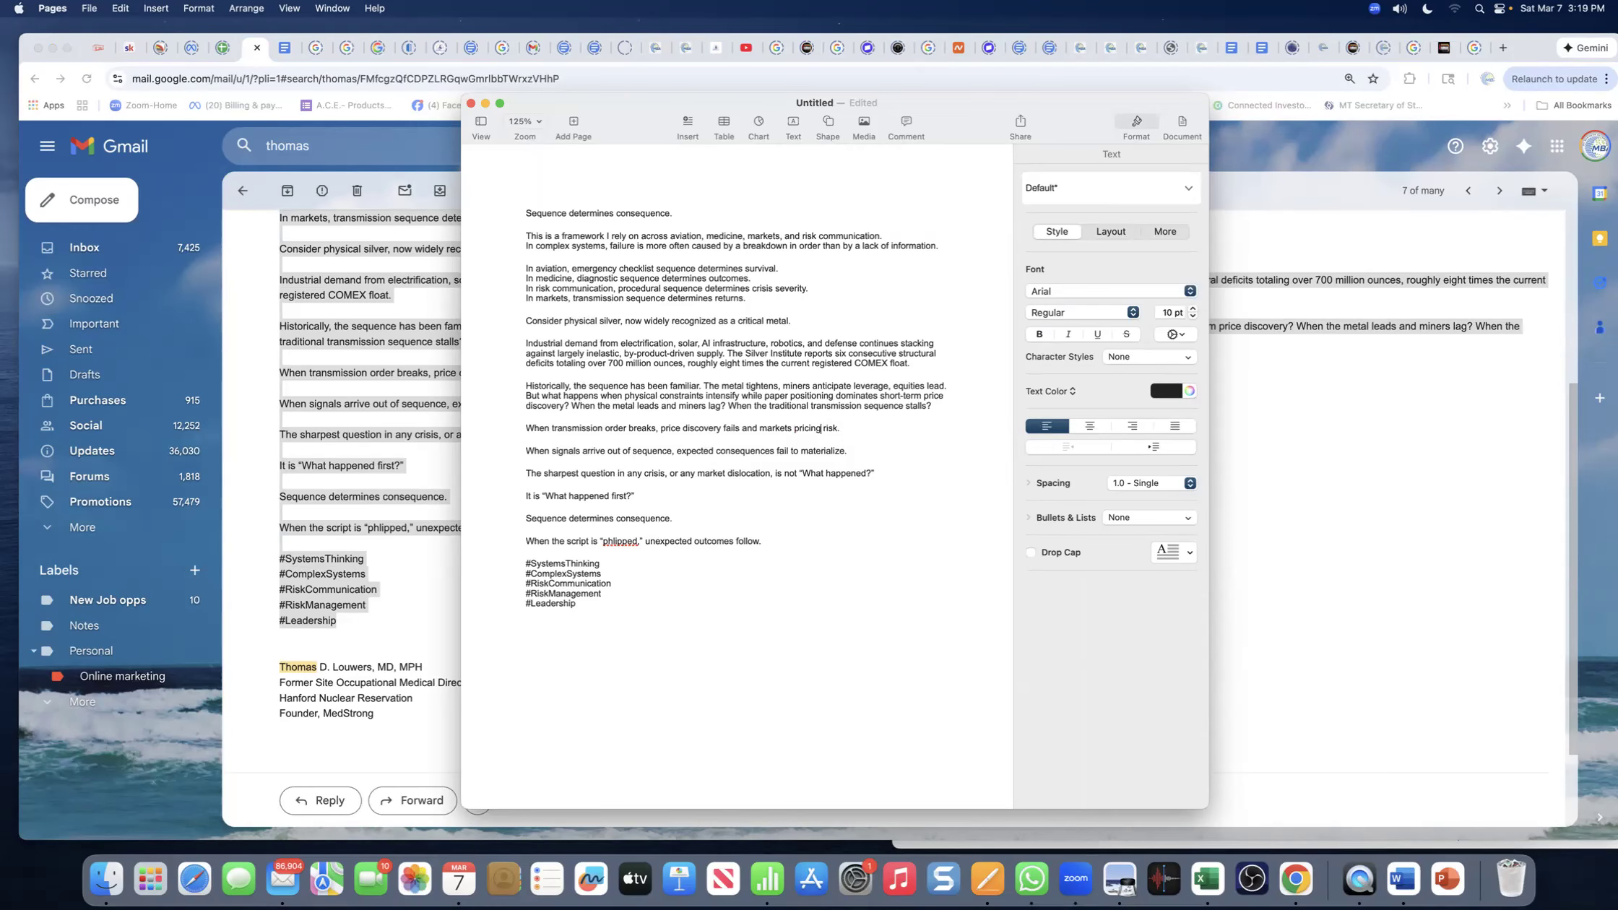
text(fai)
text(ccurate and that)
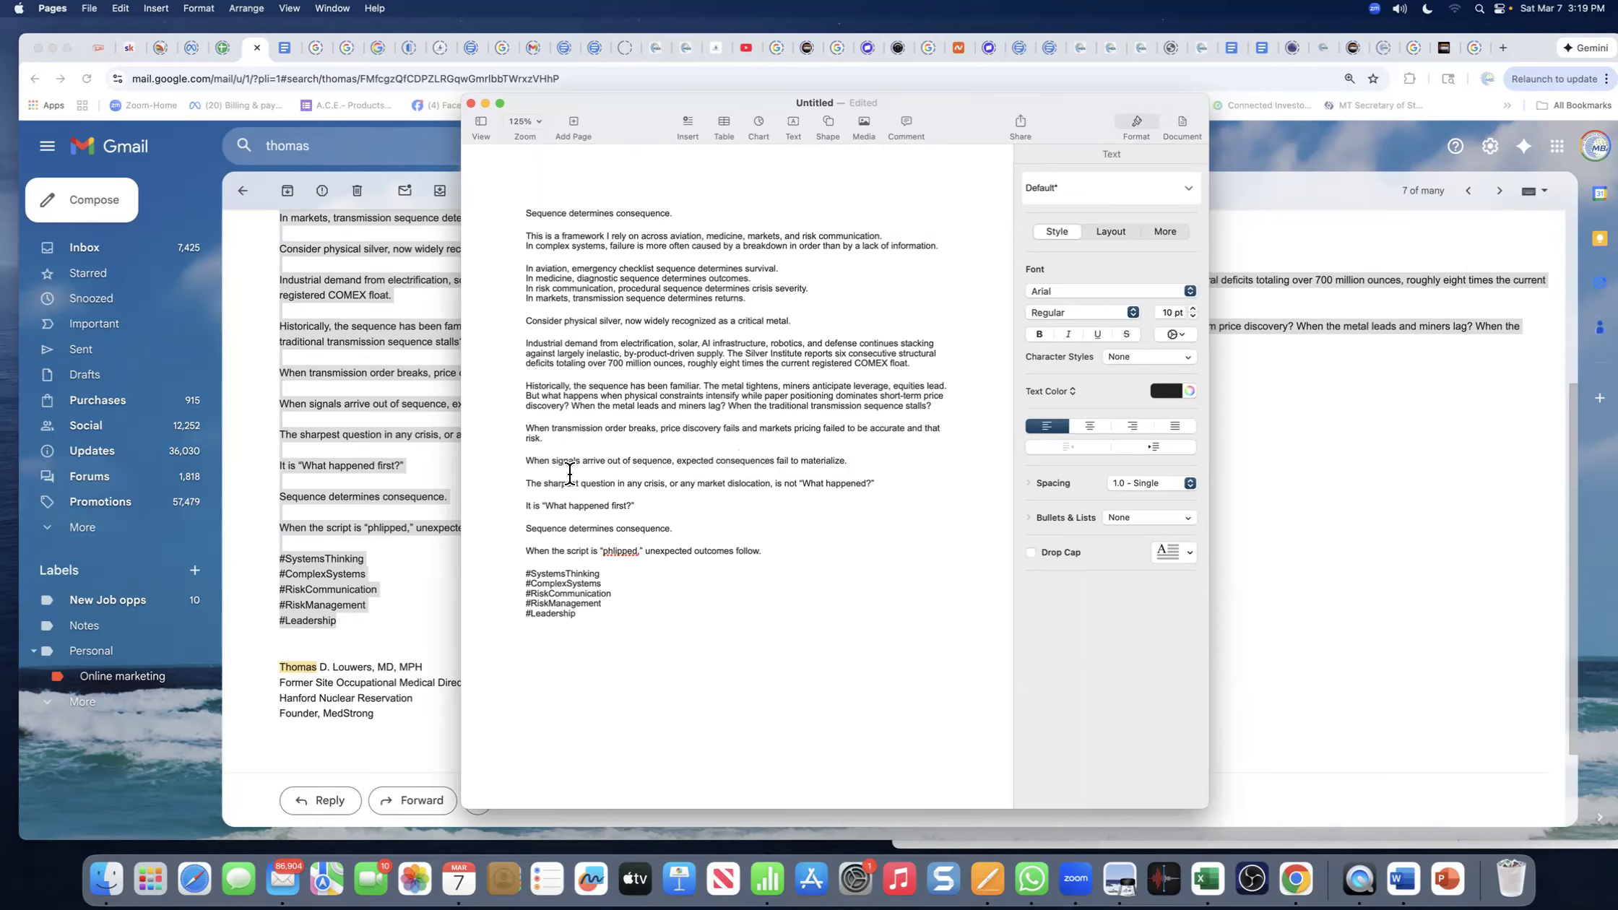
- Leave 'phlipped' unchanged and review the reworded transmission-order line
right_click(625, 554)
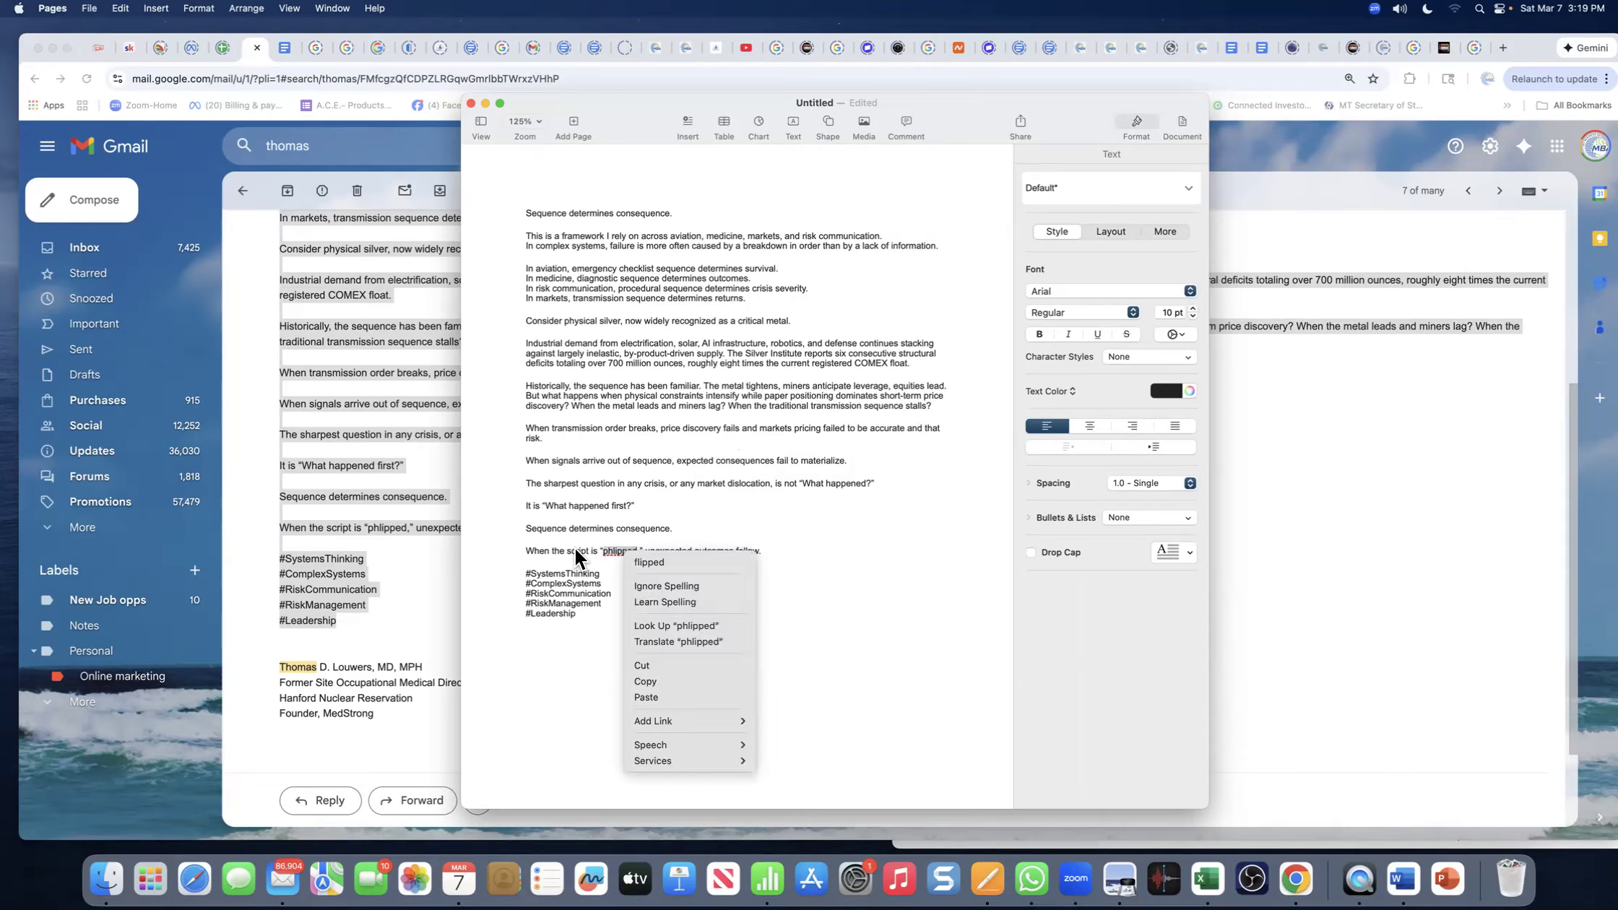
click(576, 556)
drag(526, 427, 543, 437)
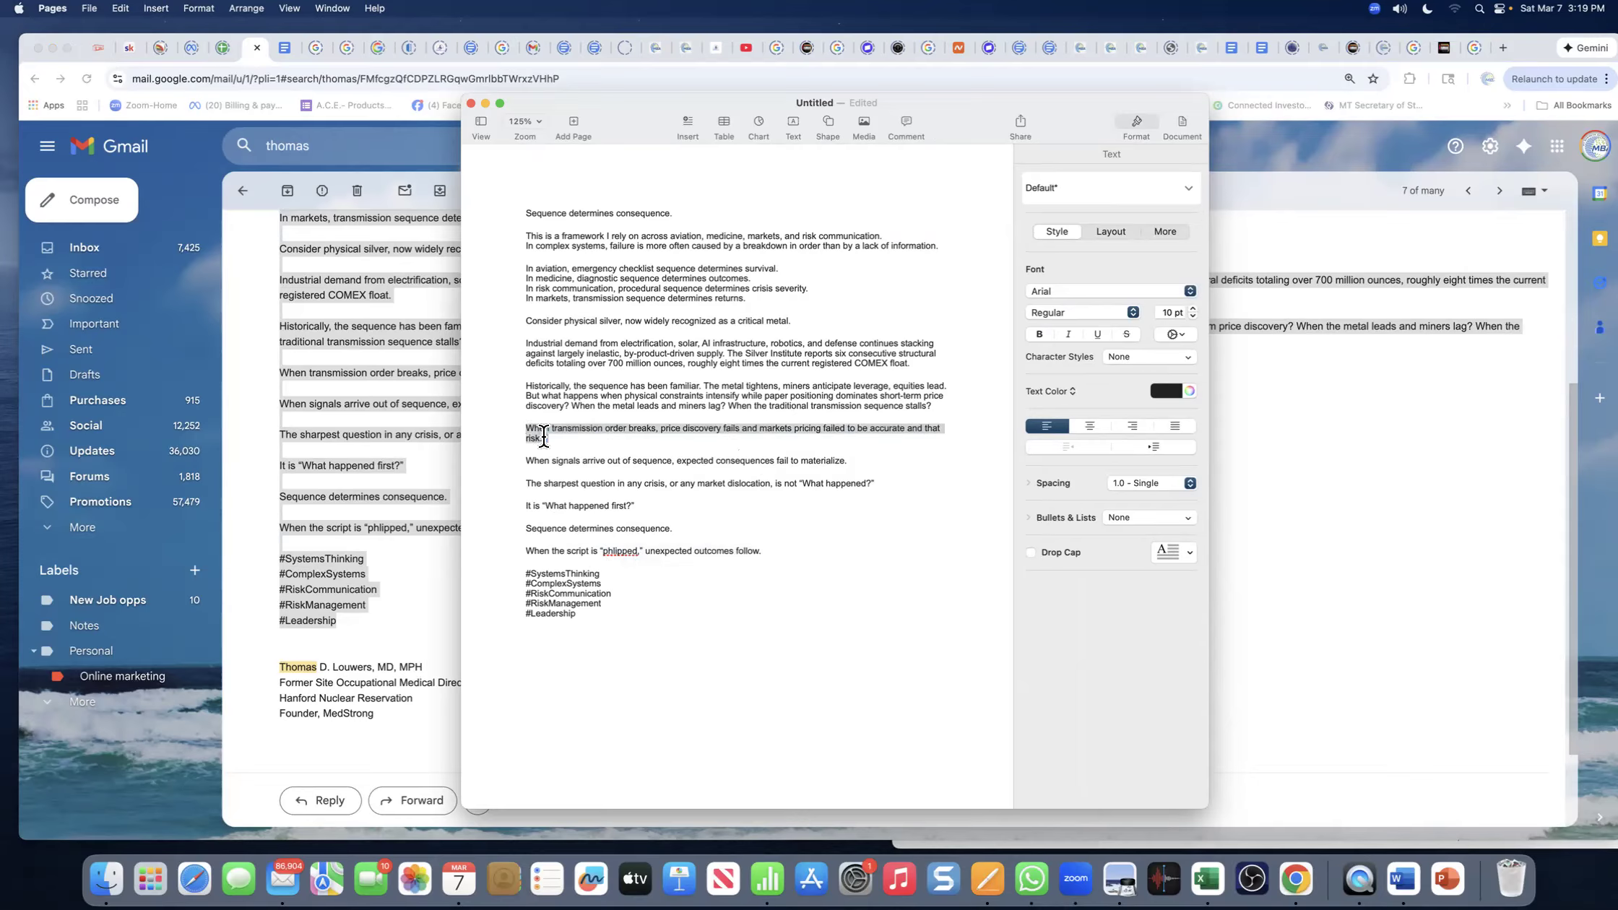
click(556, 441)
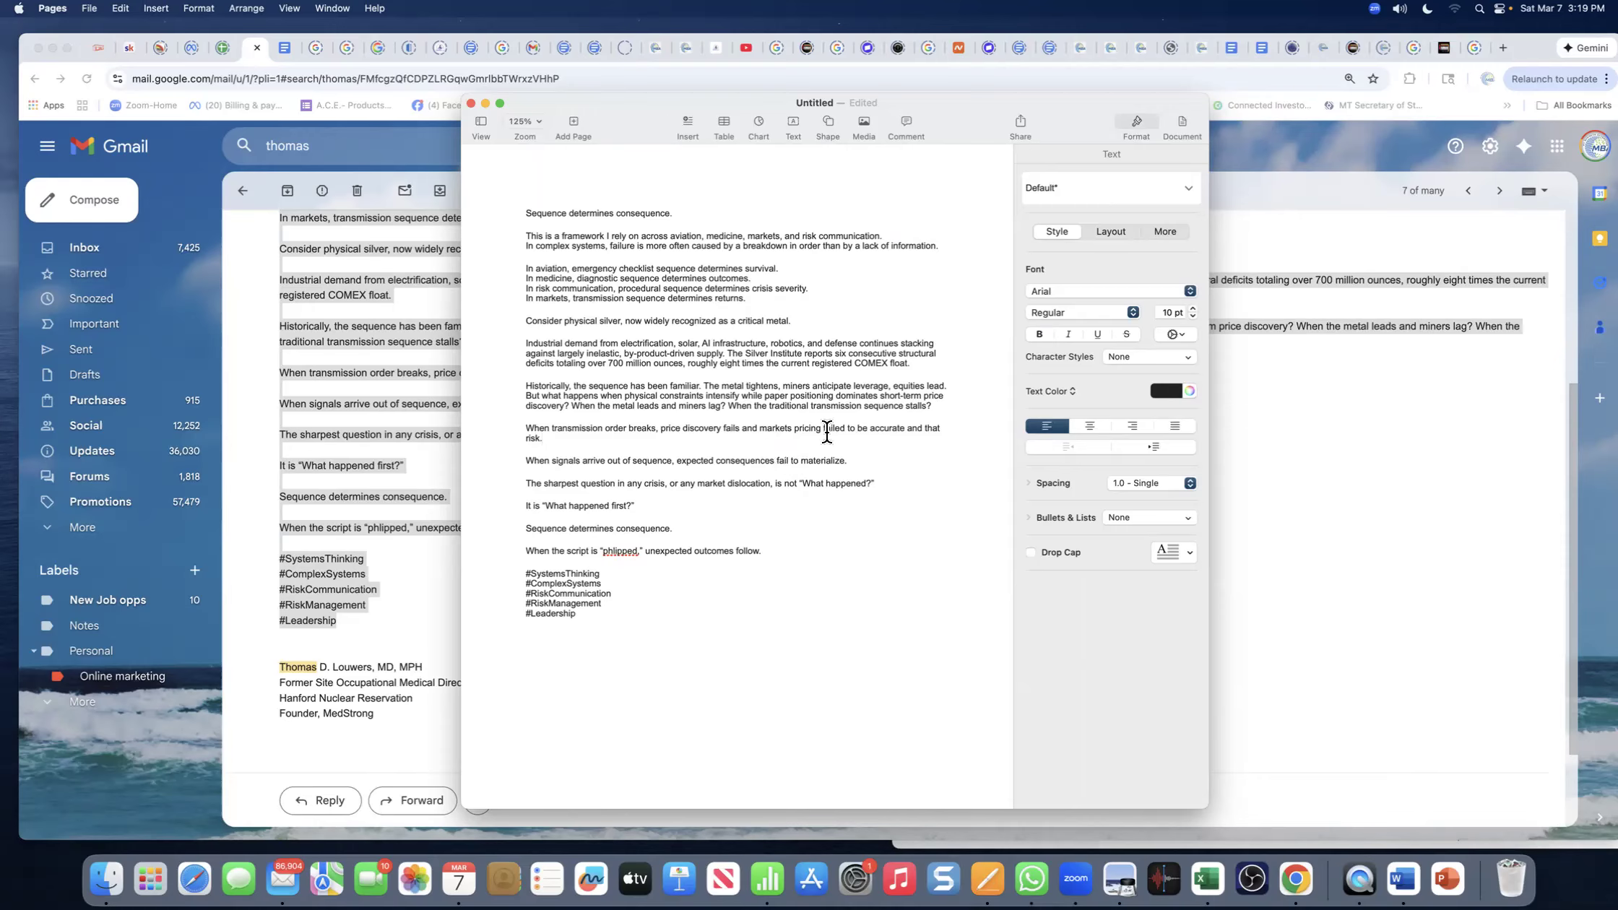
drag(793, 428, 957, 439)
click(767, 430)
- Look over the original email in Gmail, then bring the Pages Untitled window back into view
double_click(614, 96)
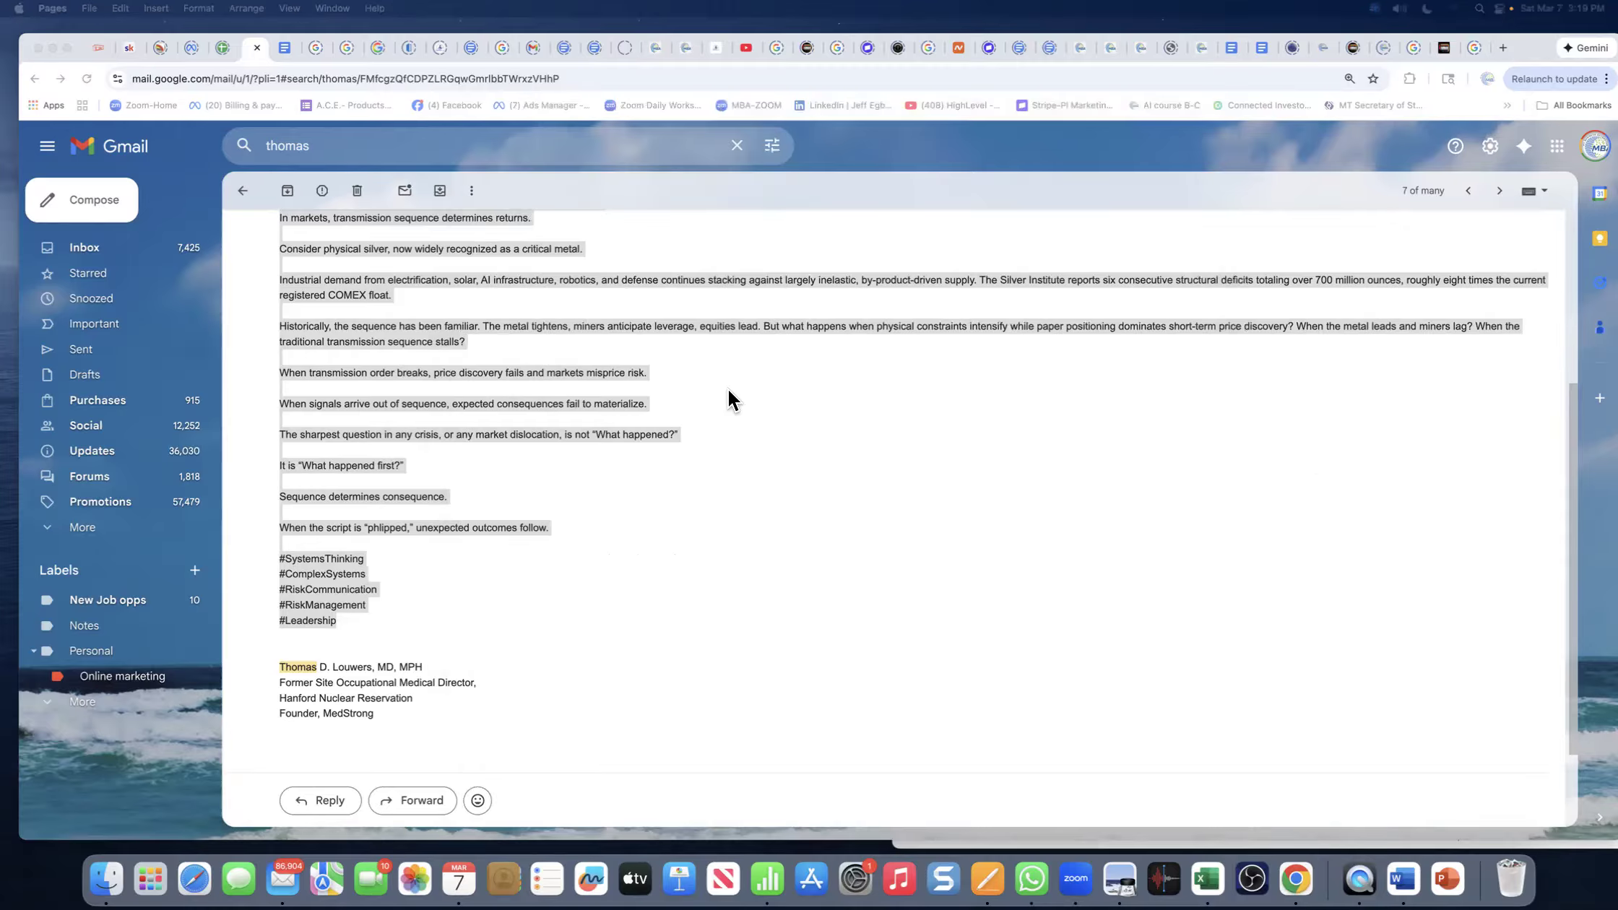
right_click(347, 322)
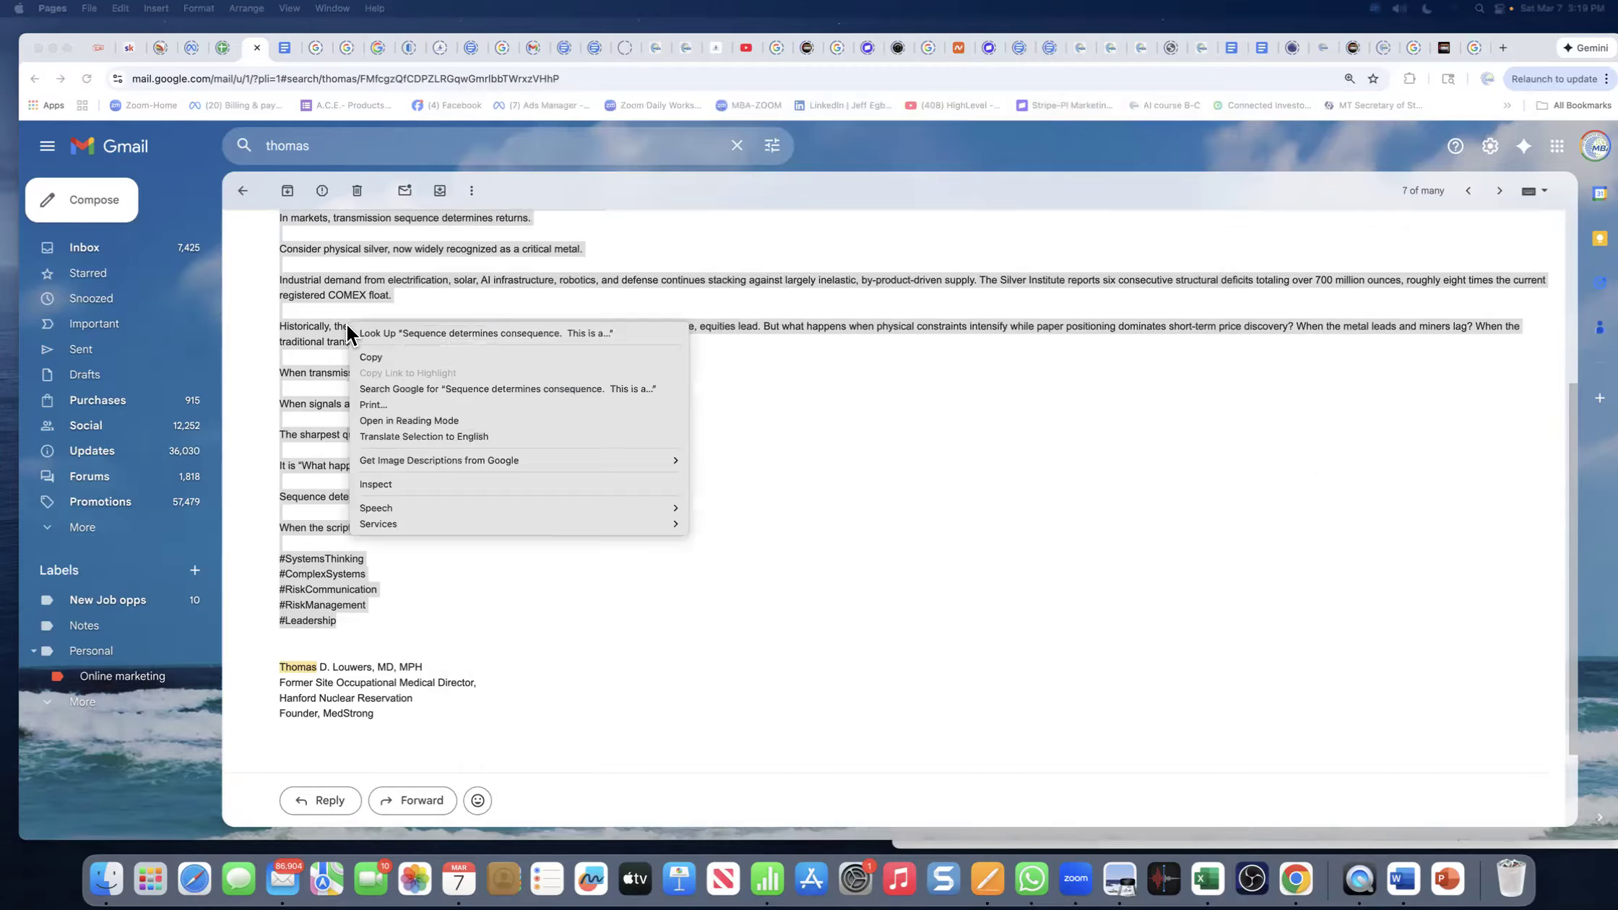
click(1179, 365)
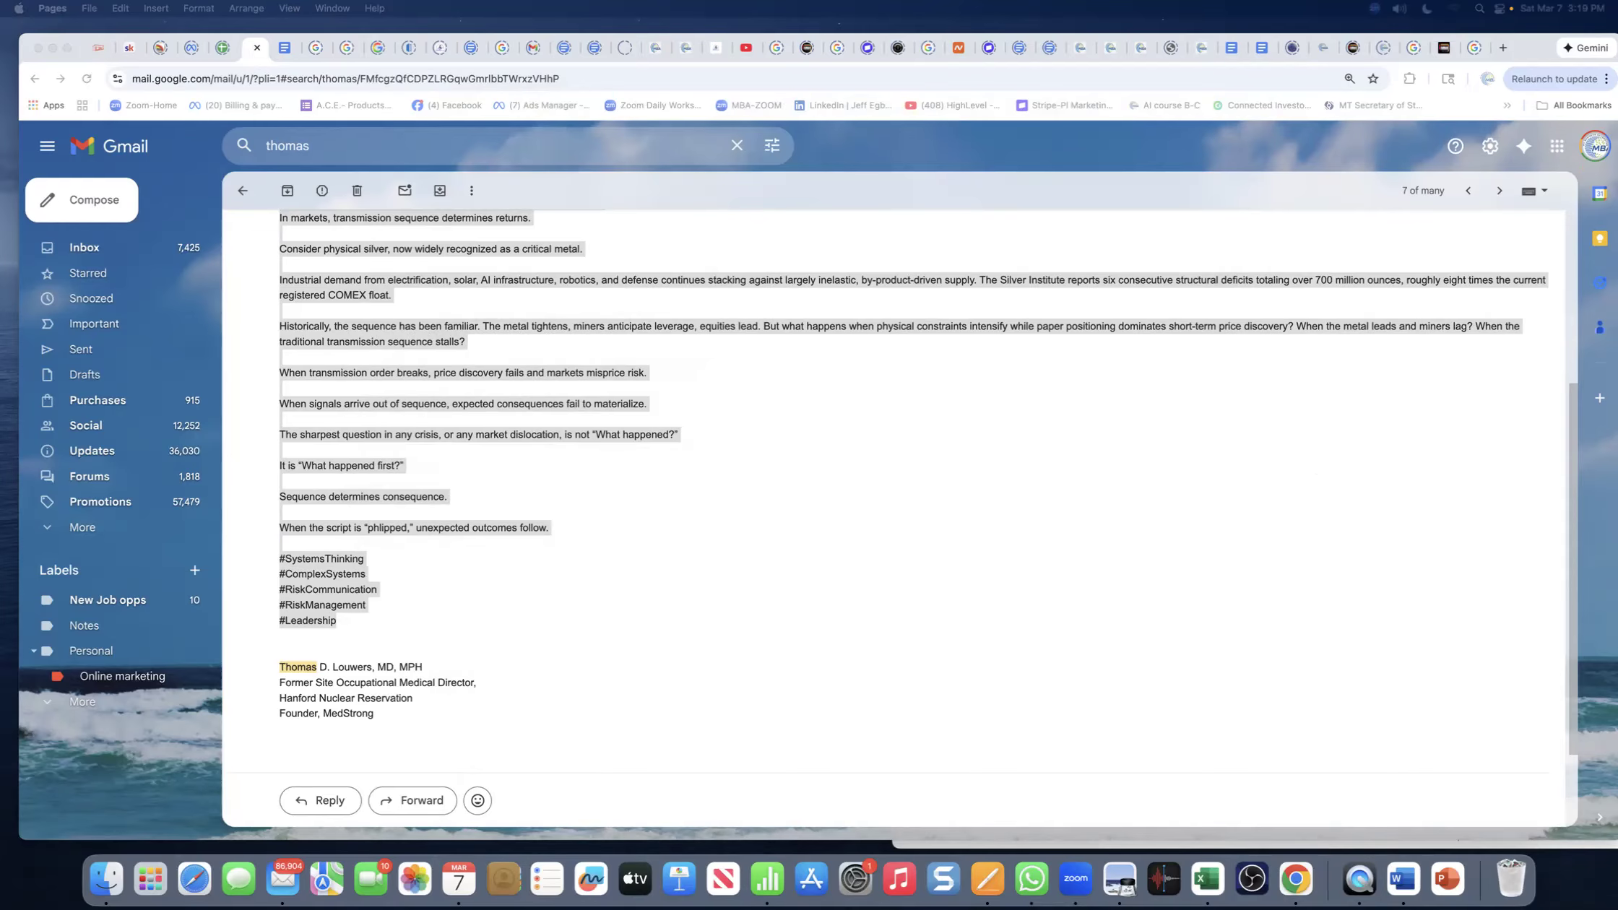
drag(1616, 135, 484, 70)
- Join the 'When signals arrive' and 'The sharpest question' lines into the preceding paragraph
click(399, 436)
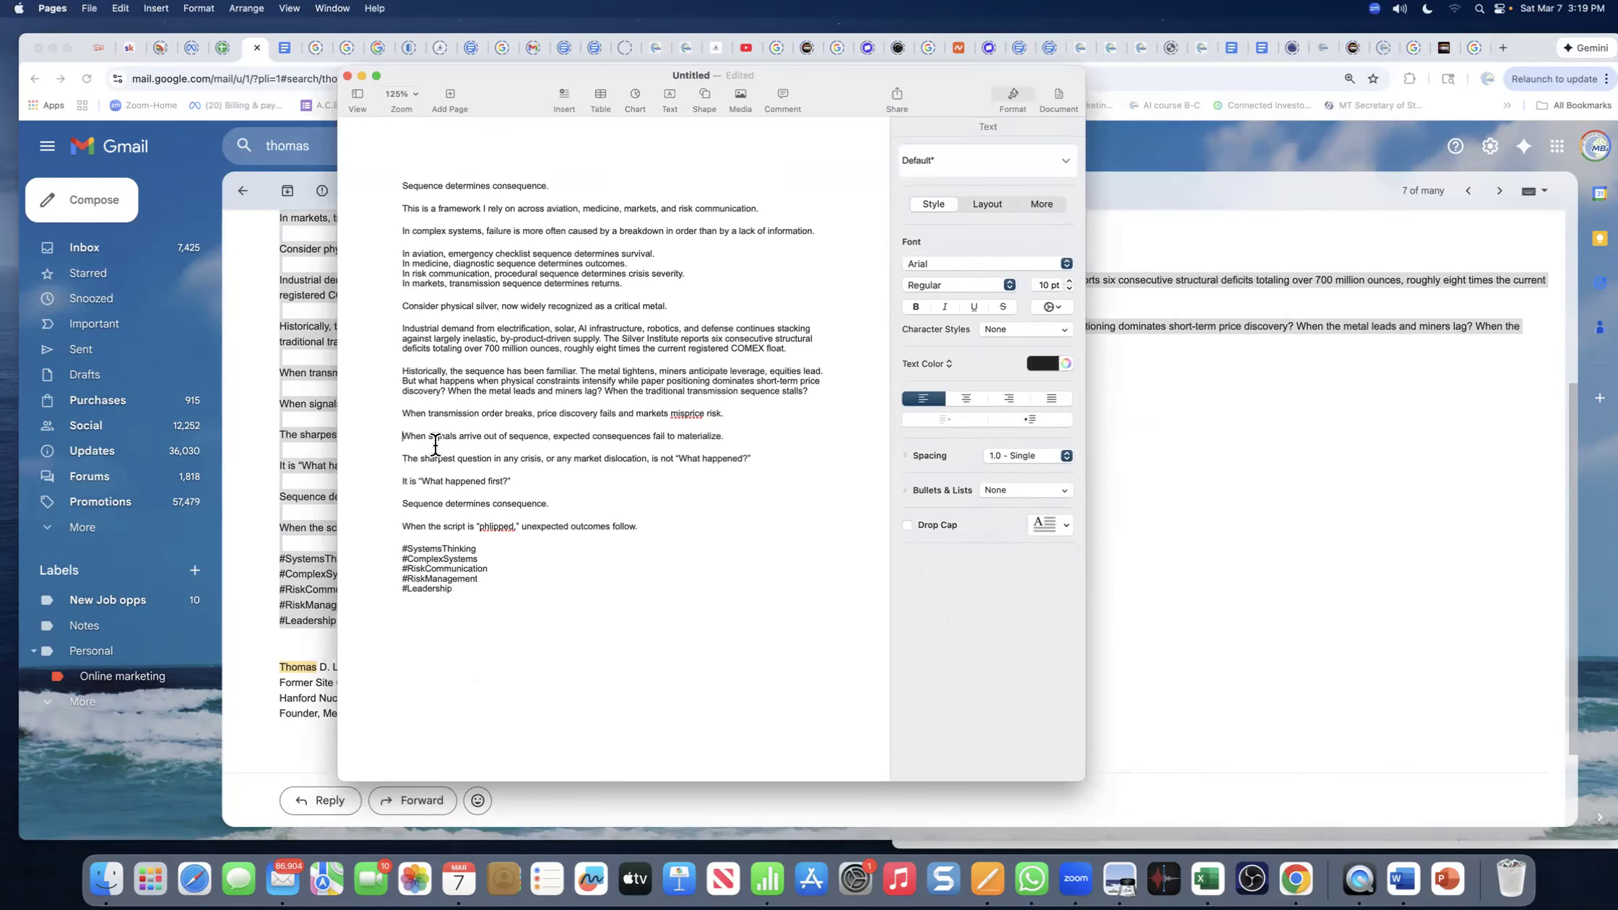
key(BackSpace)
key(BackSpace)
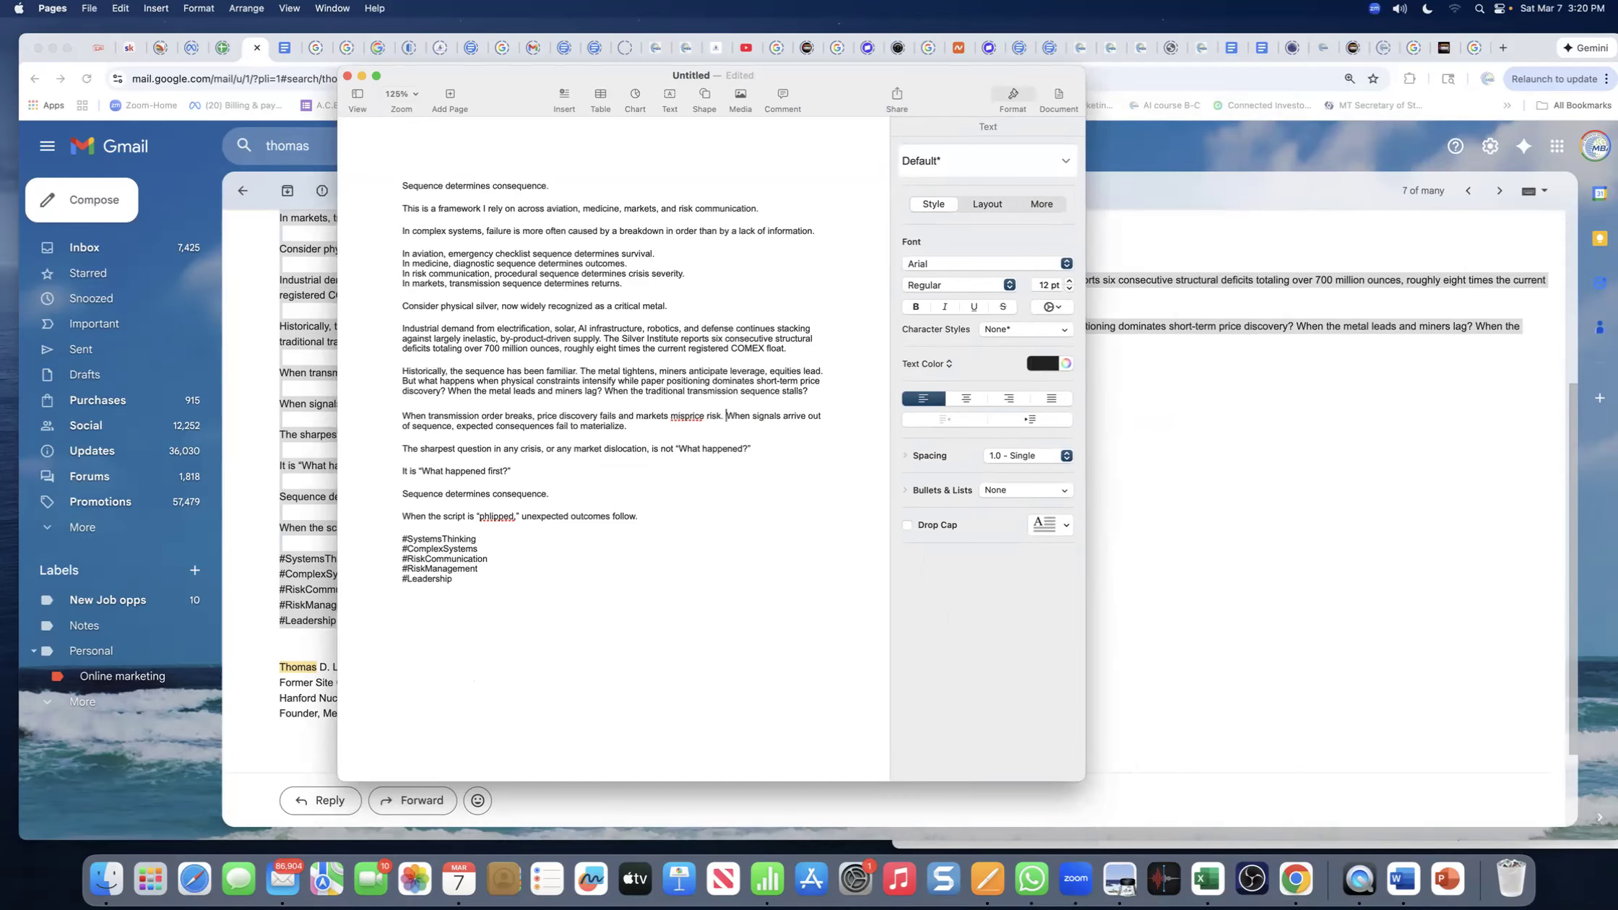
click(404, 450)
key(BackSpace)
key(BackSpace)
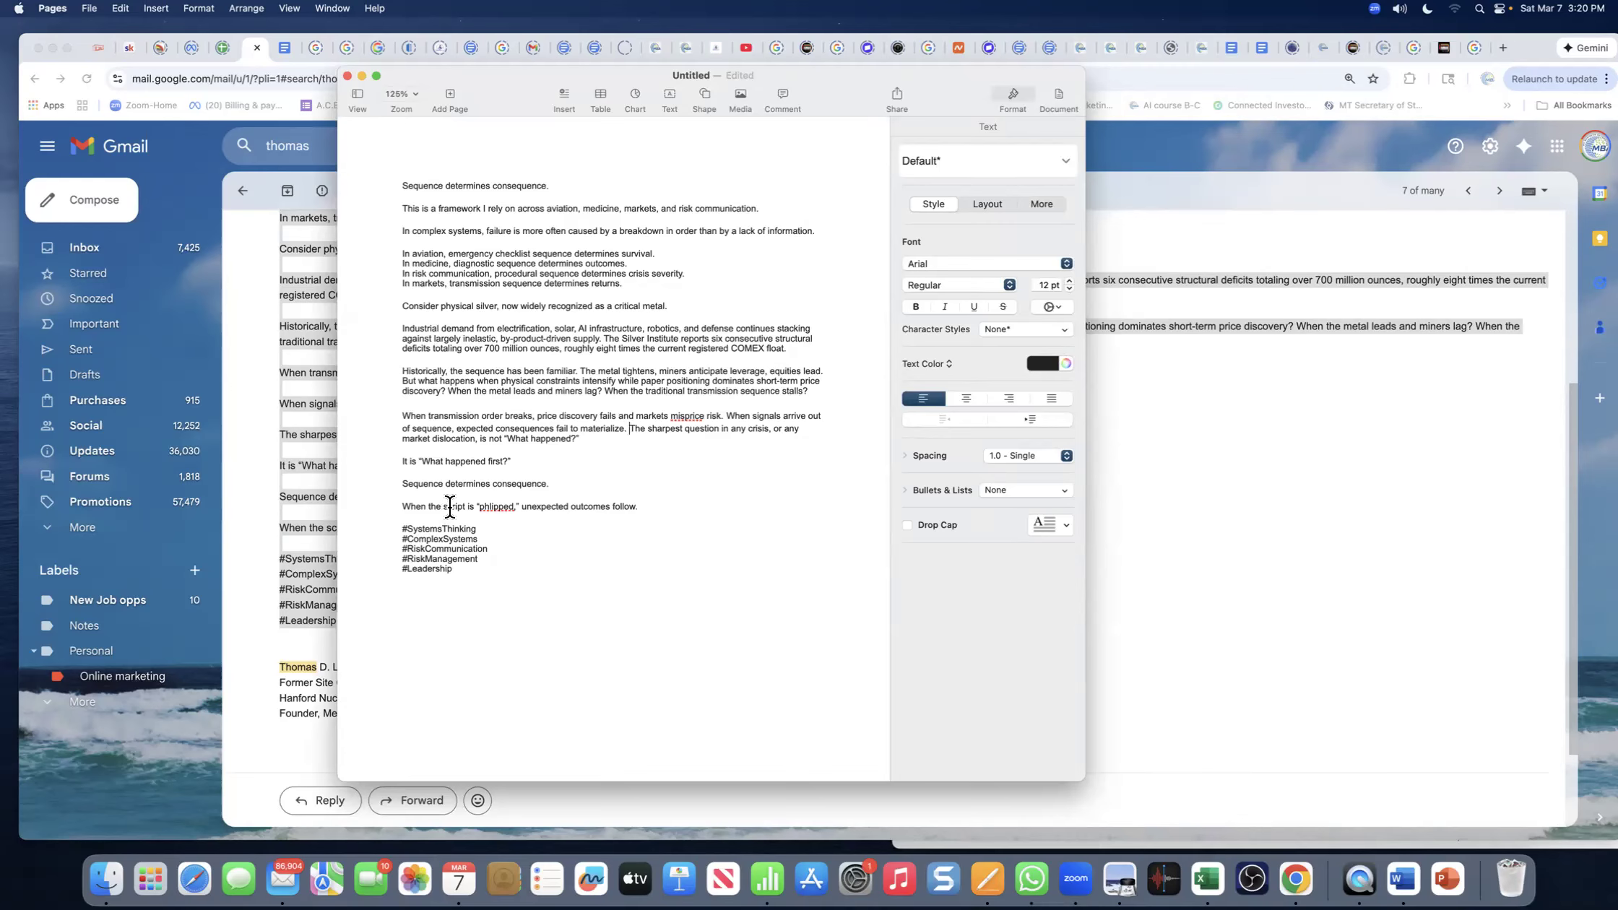
- Check spelling suggestions for 'phlipped' and keep the word unchanged
click(491, 506)
right_click(492, 507)
click(448, 502)
click(449, 501)
- Copy the whole post through #Leadership and move the Pages window aside
drag(402, 185, 505, 588)
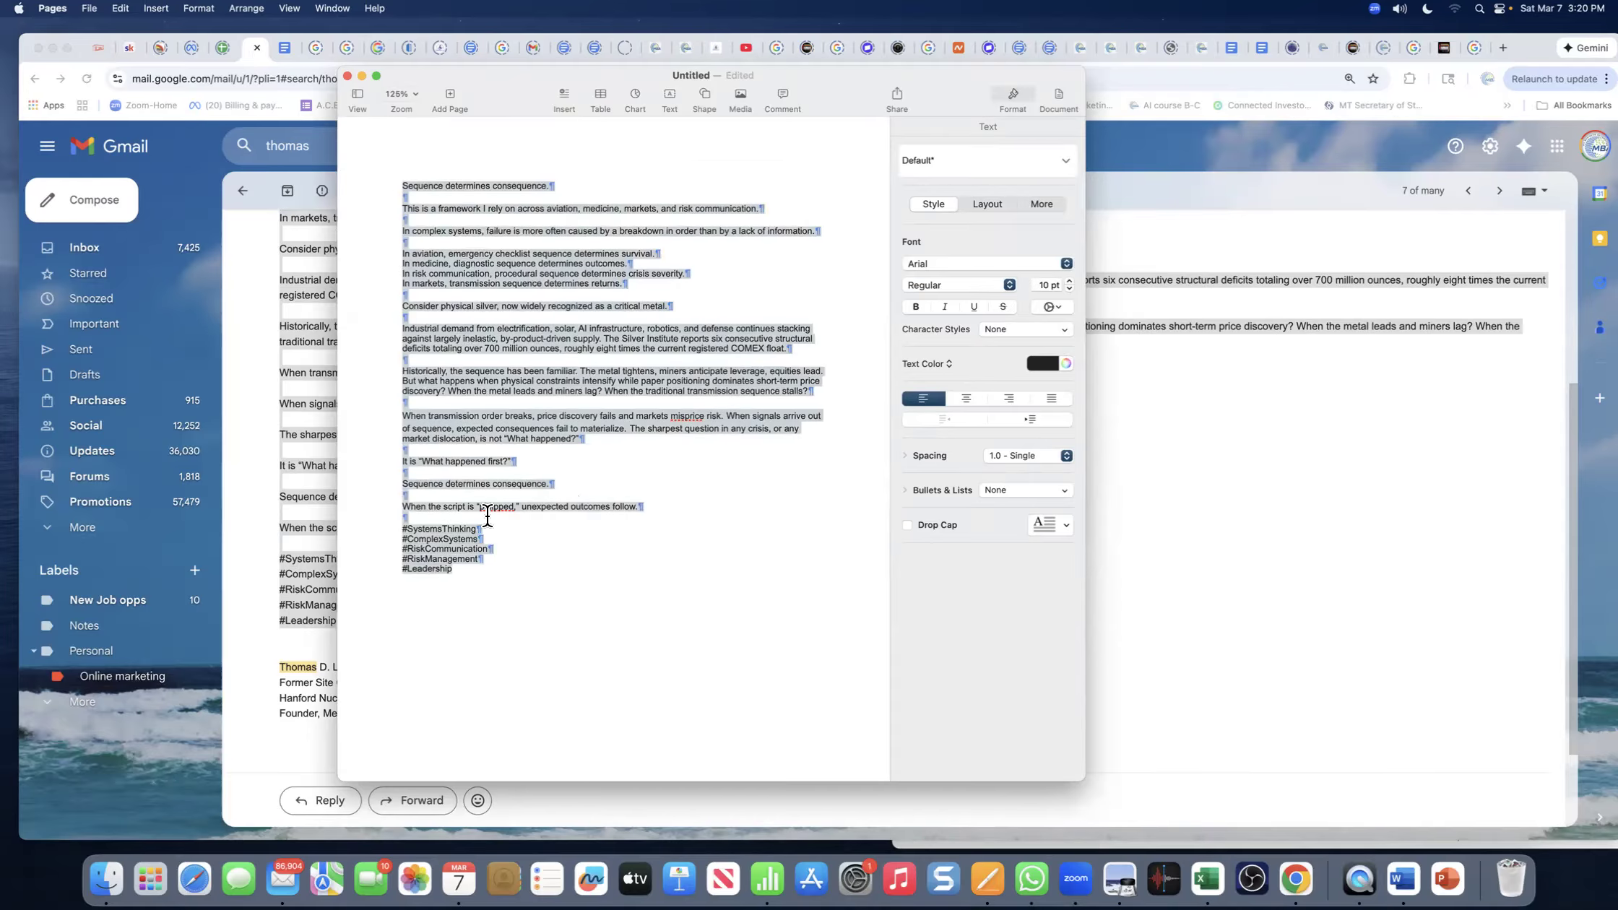
right_click(464, 339)
click(484, 403)
drag(527, 80, 1617, 85)
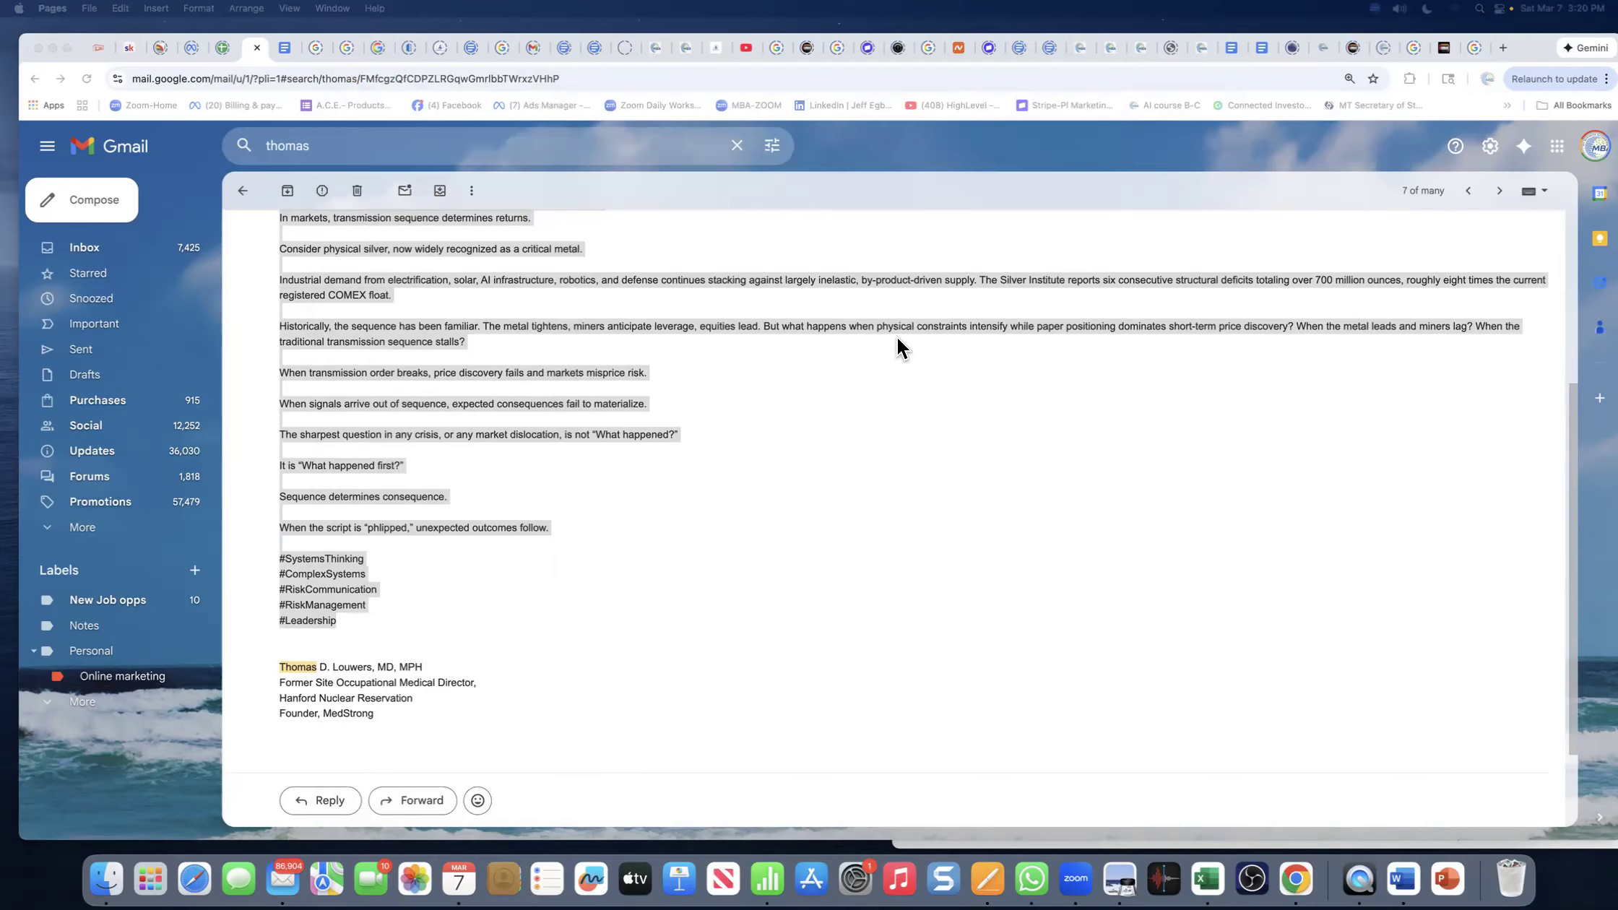
- Switch Chrome from Gmail to the HighLevel New Blog Post editor tab
scroll(896, 336, up, 5)
scroll(897, 337, down, 3)
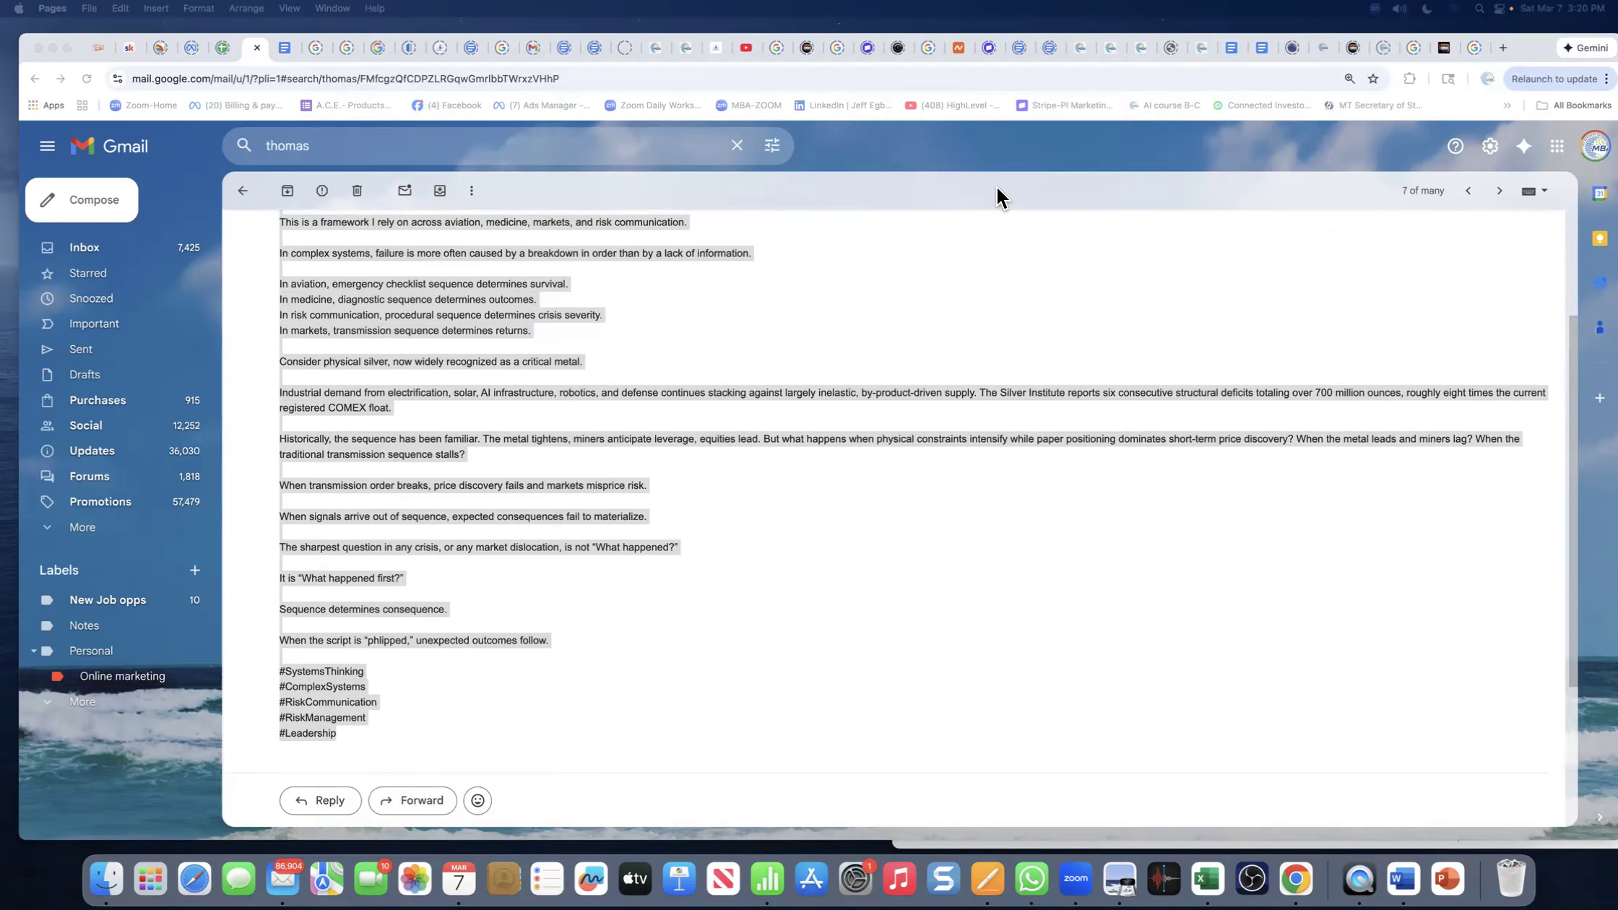
click(1138, 47)
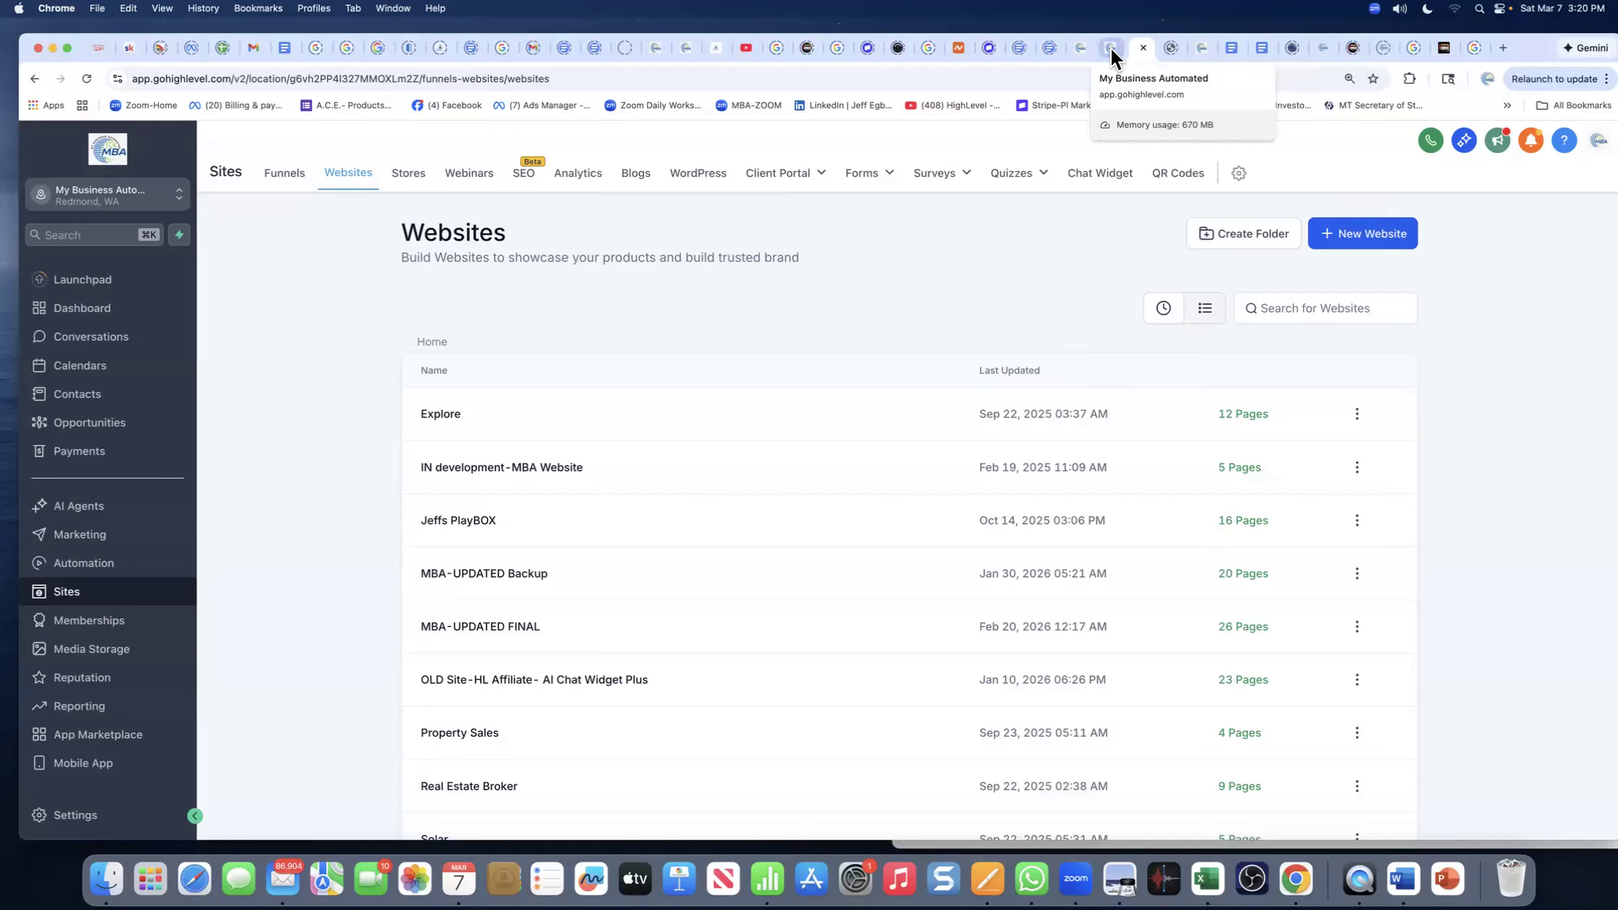
click(719, 52)
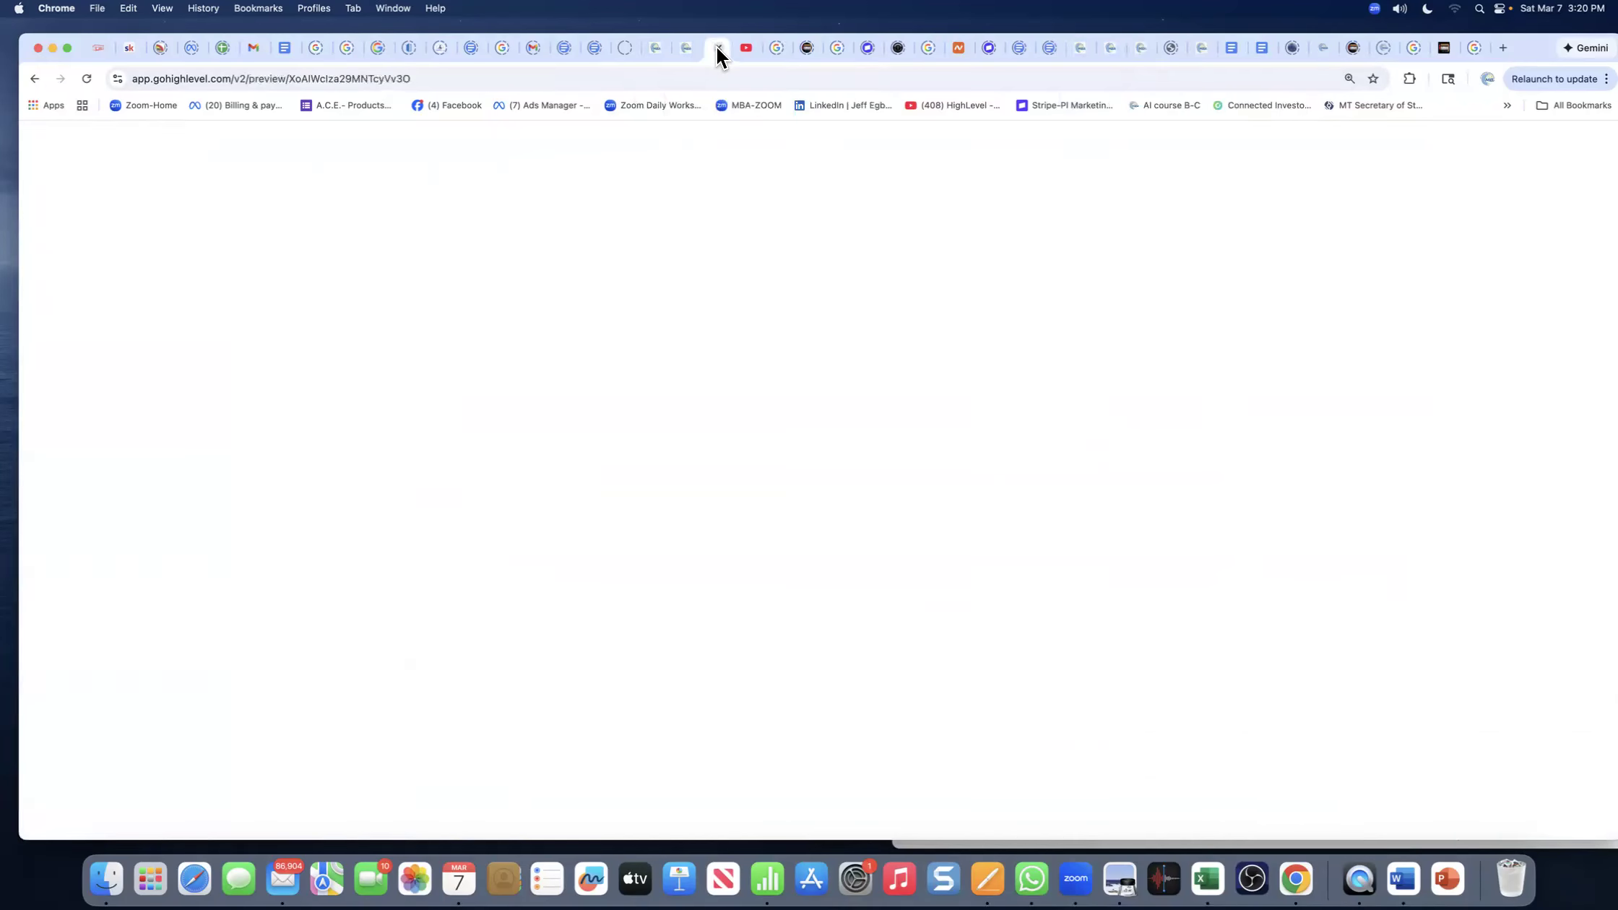
click(686, 48)
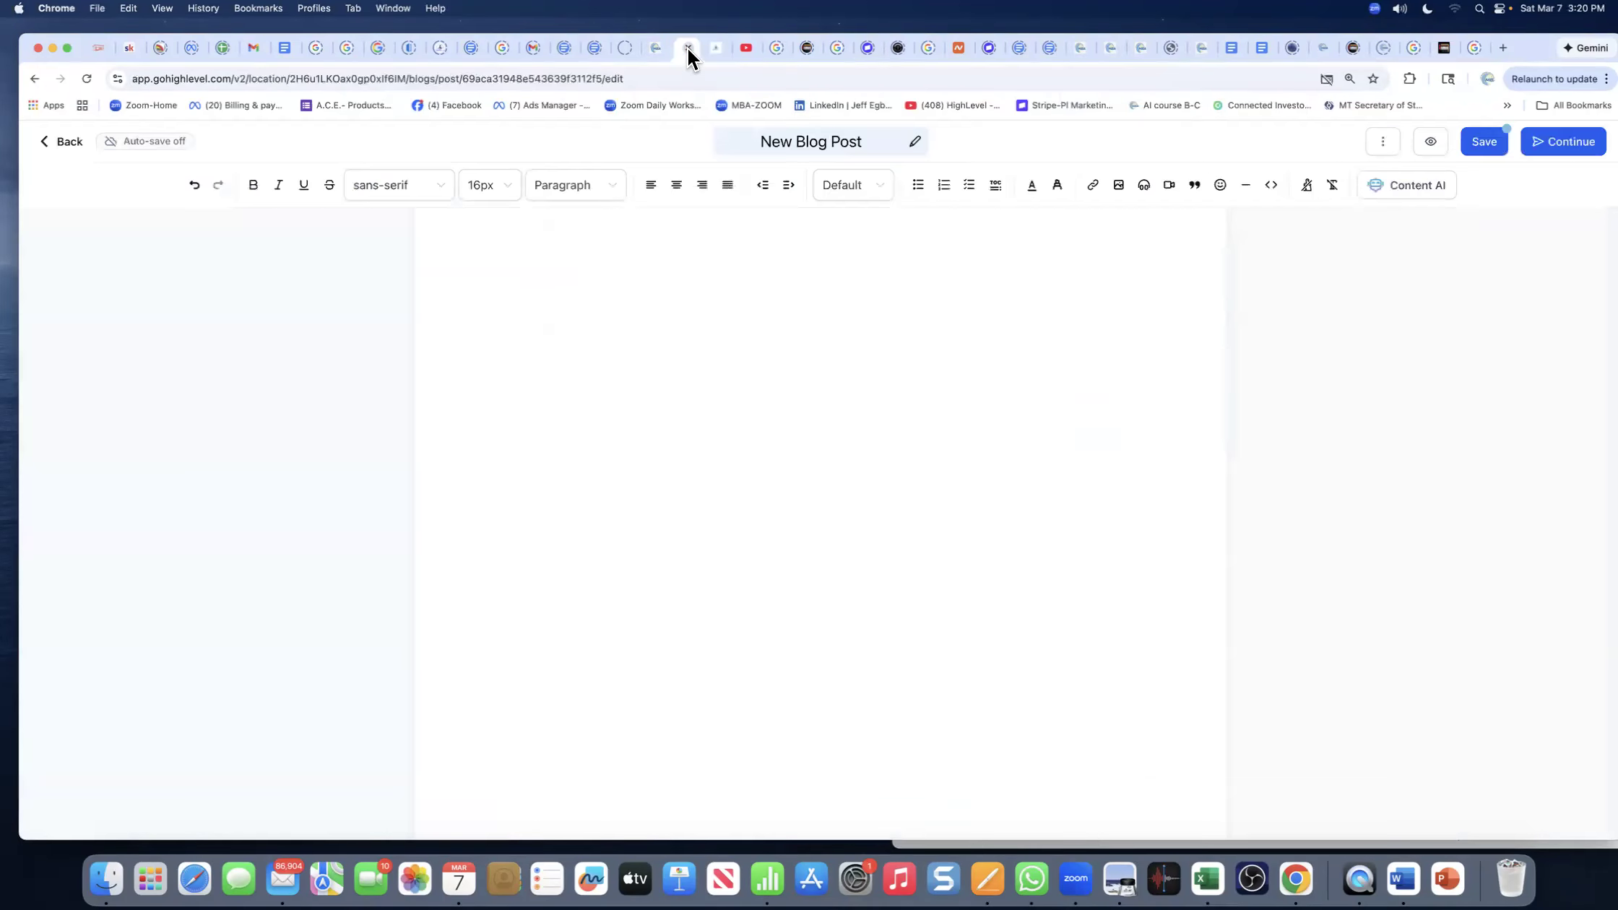
- Paste the copied silver article into the blog body and delete the blank lines around 'It is'
right_click(736, 305)
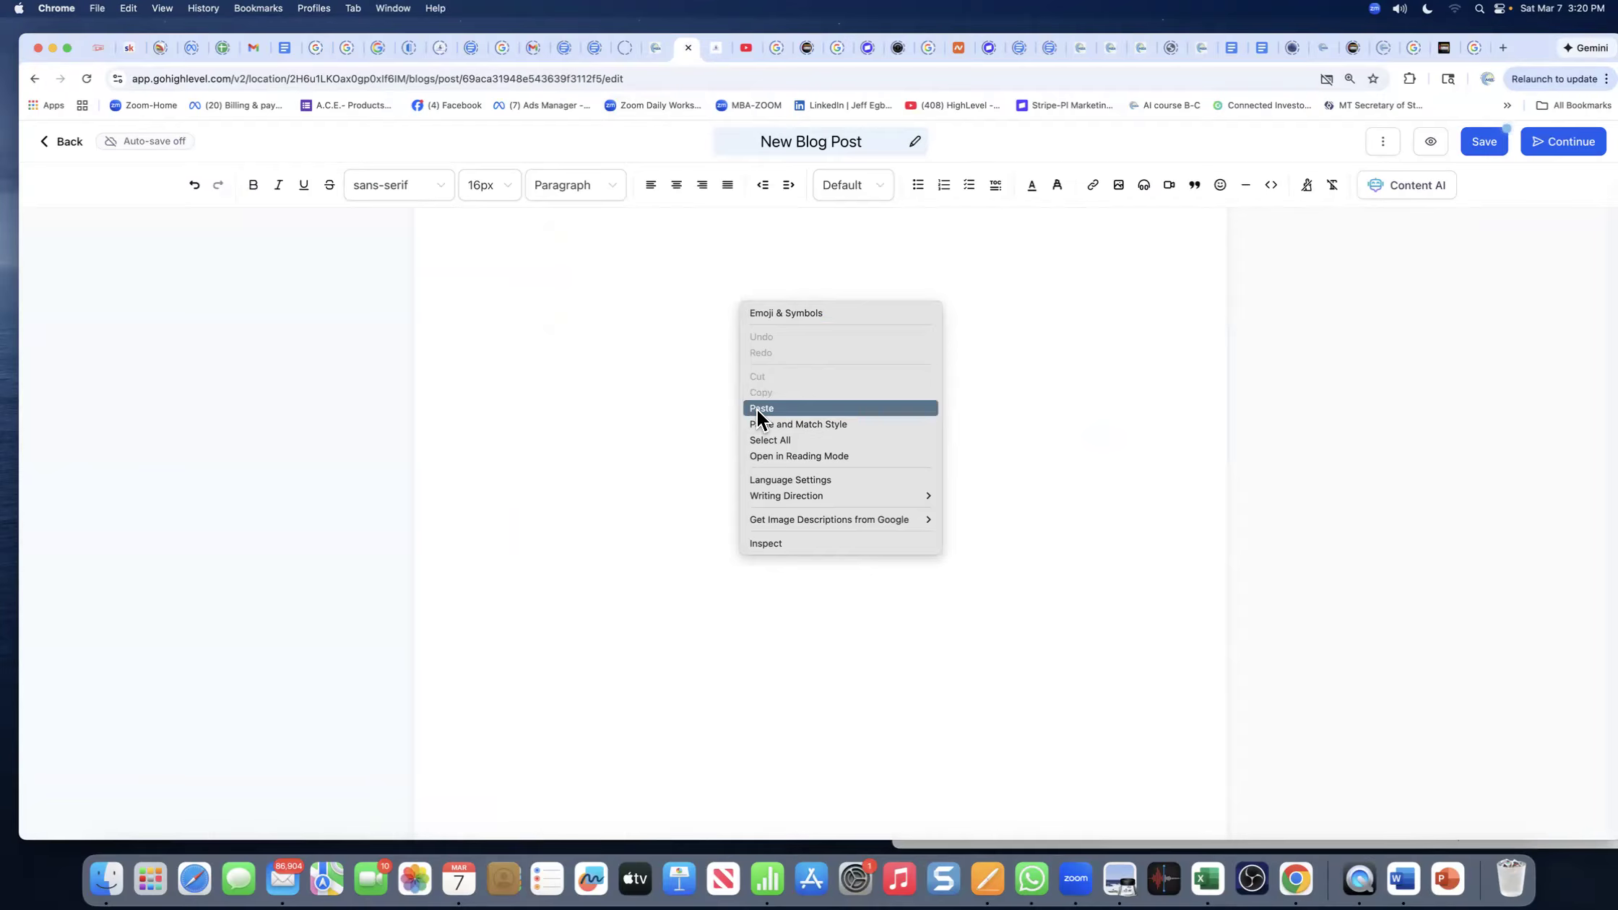
click(842, 409)
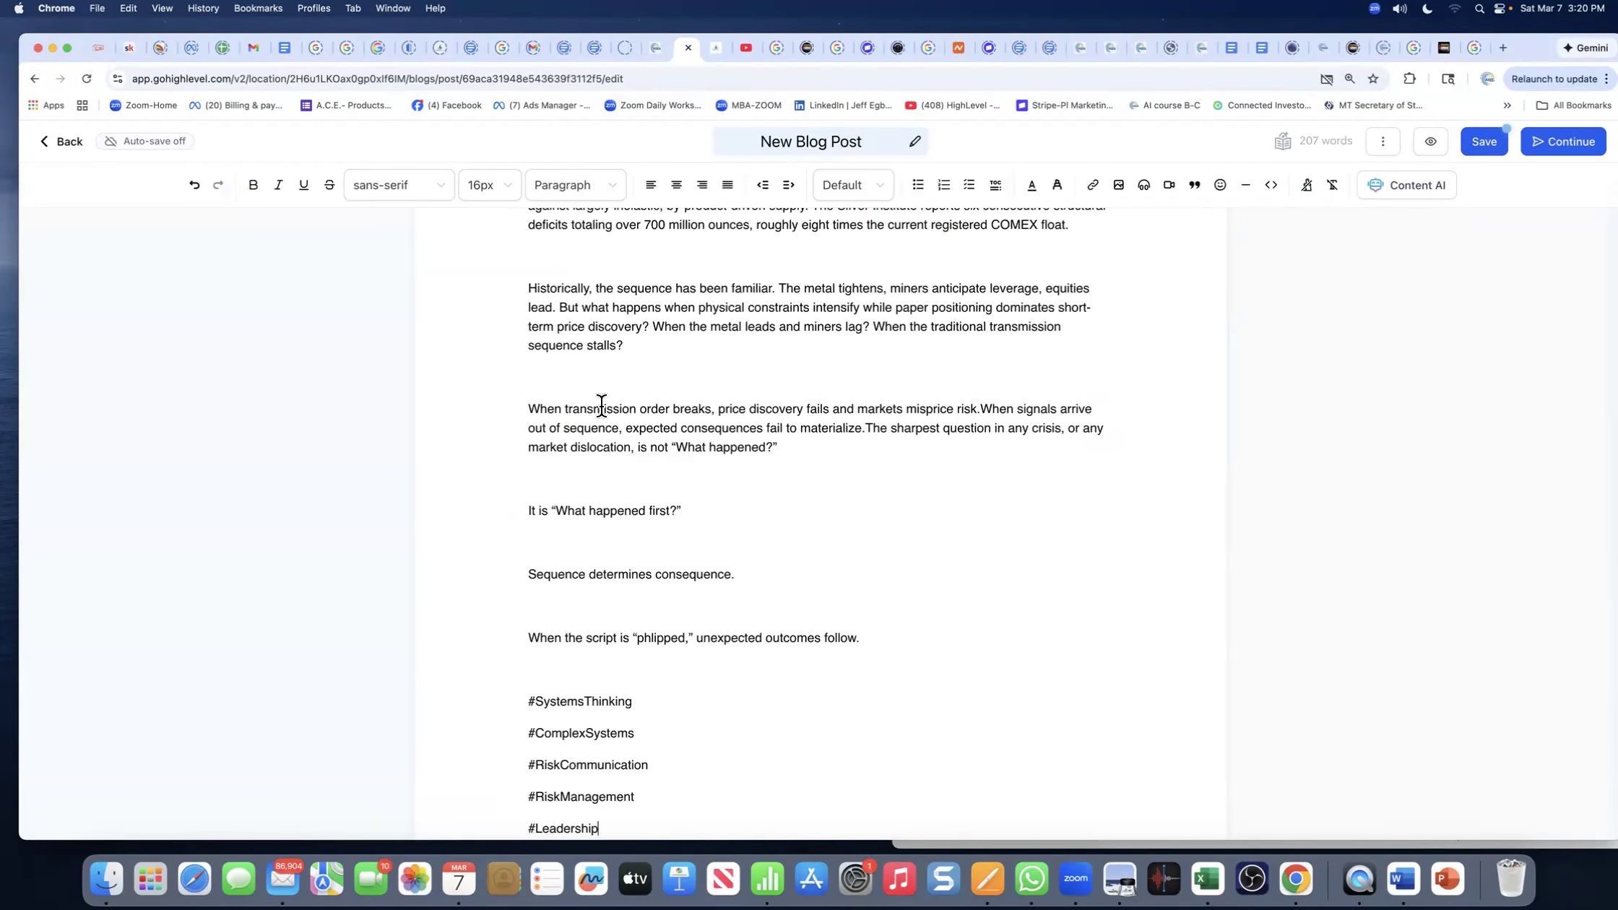
click(555, 549)
key(BackSpace)
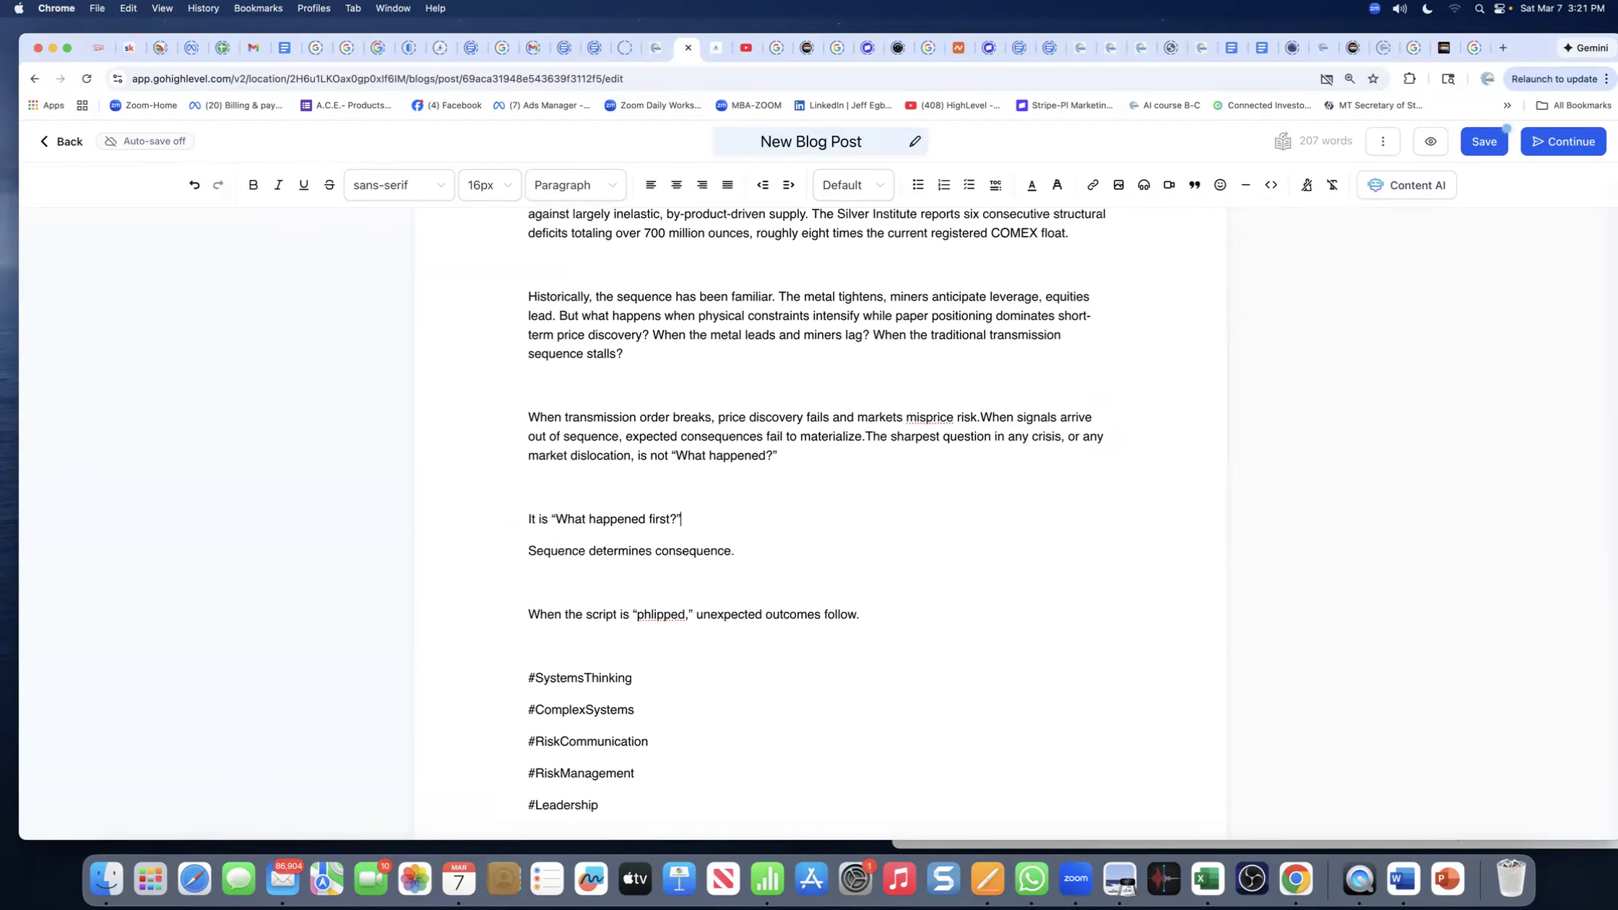
key(BackSpace)
click(547, 518)
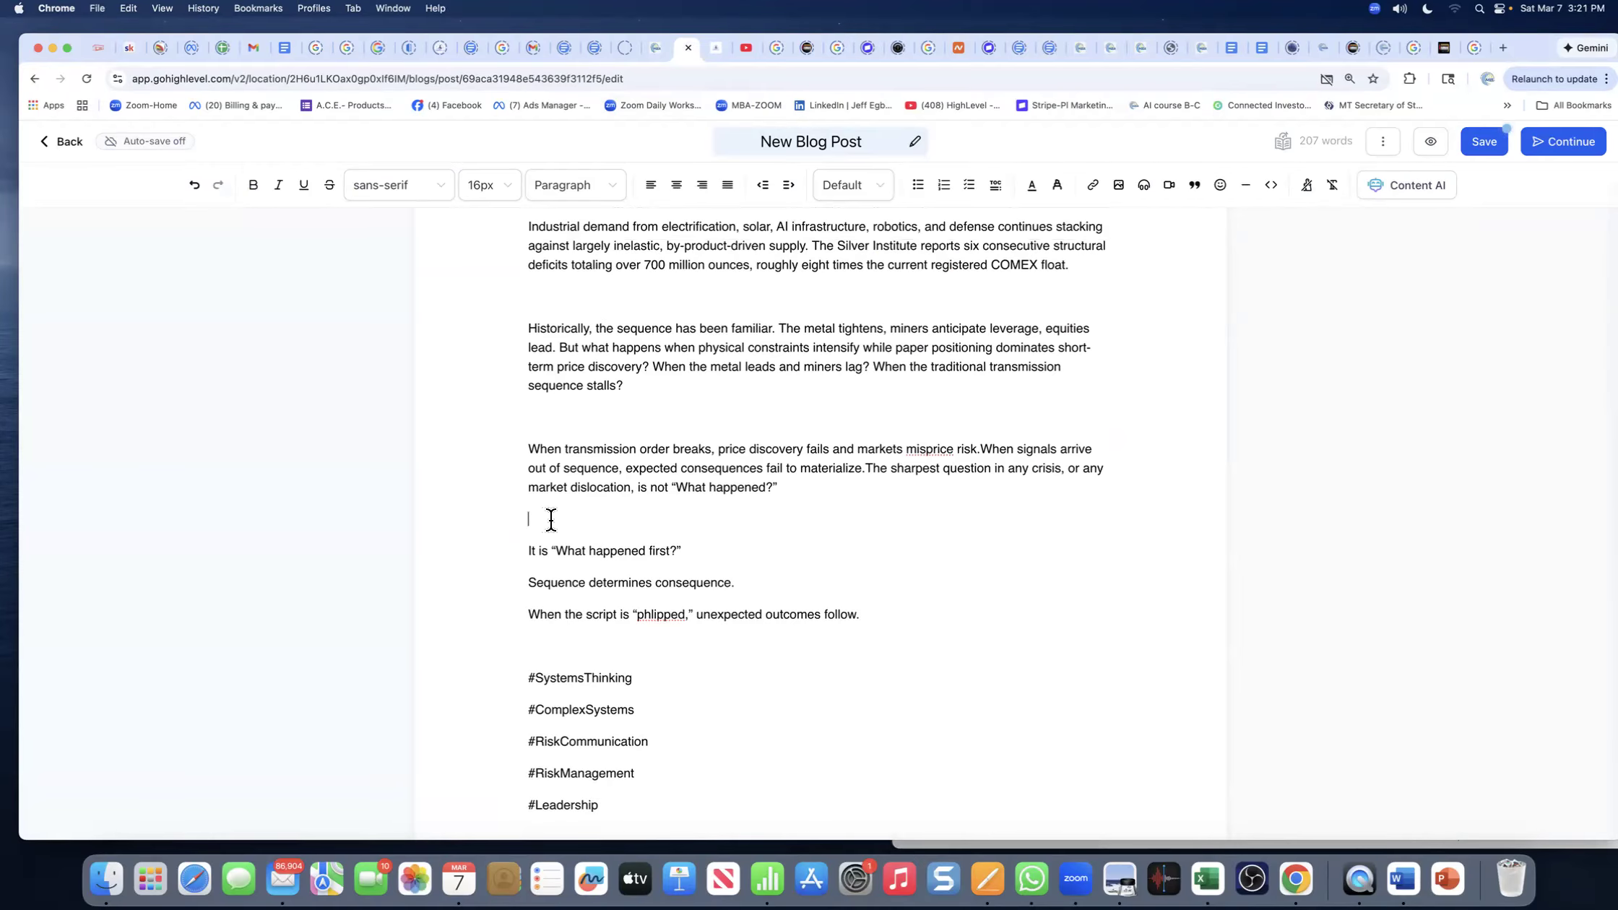
key(BackSpace)
key(BackSpace)
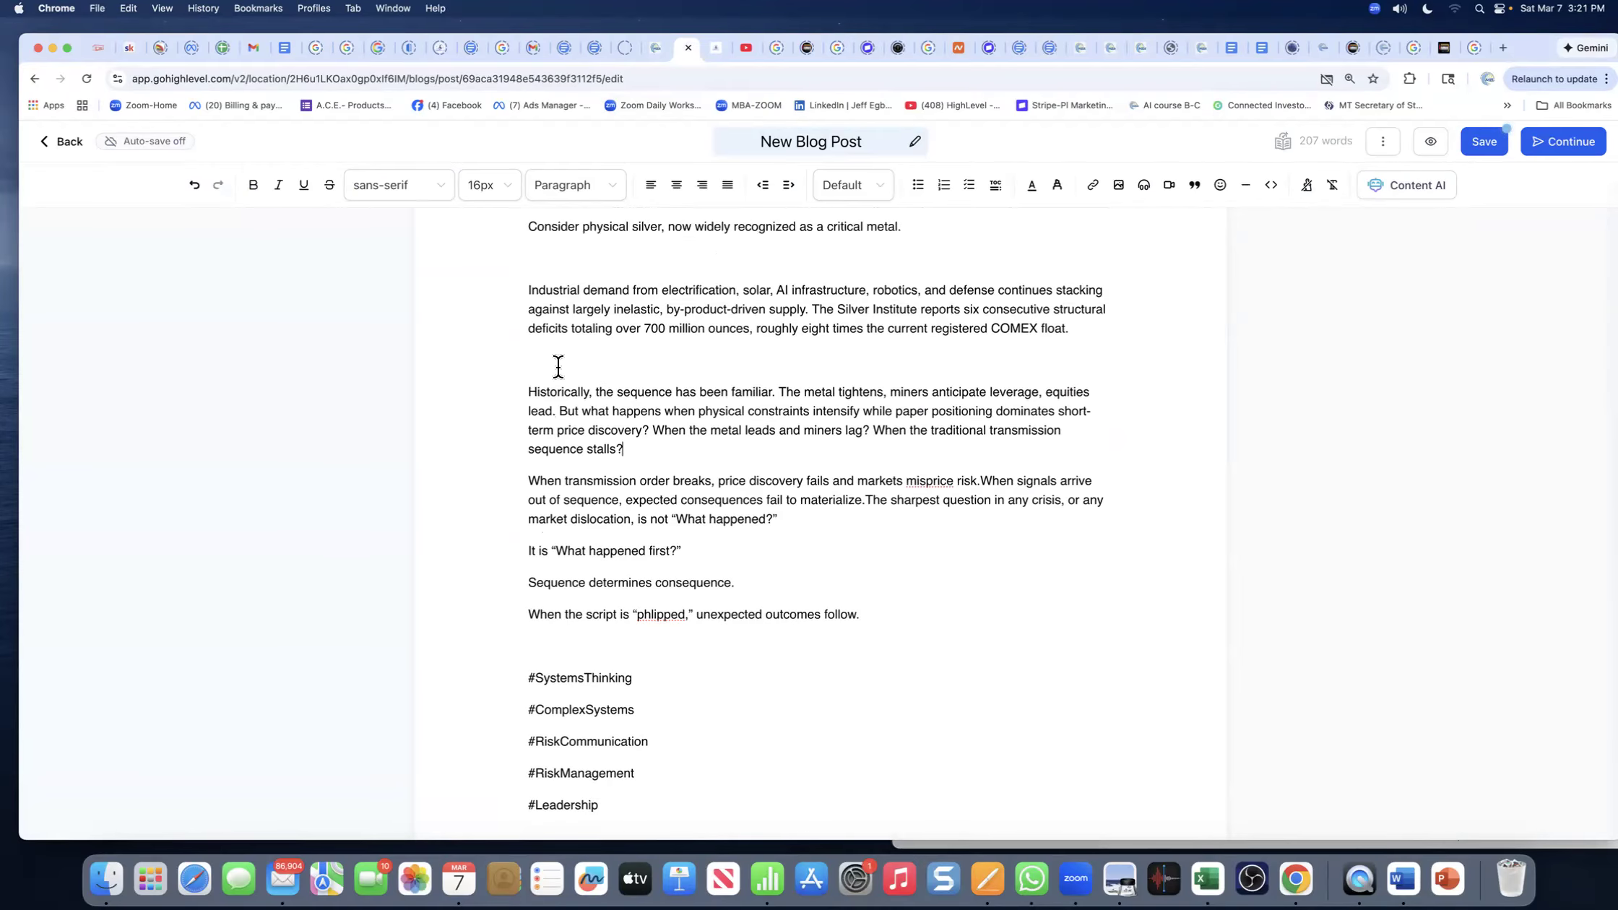
- Delete the remaining blank lines near Industrial demand, Consider physical silver, and This is a framework
key(BackSpace)
click(550, 297)
key(BackSpace)
scroll(554, 311, up, 2)
scroll(554, 312, up, 5)
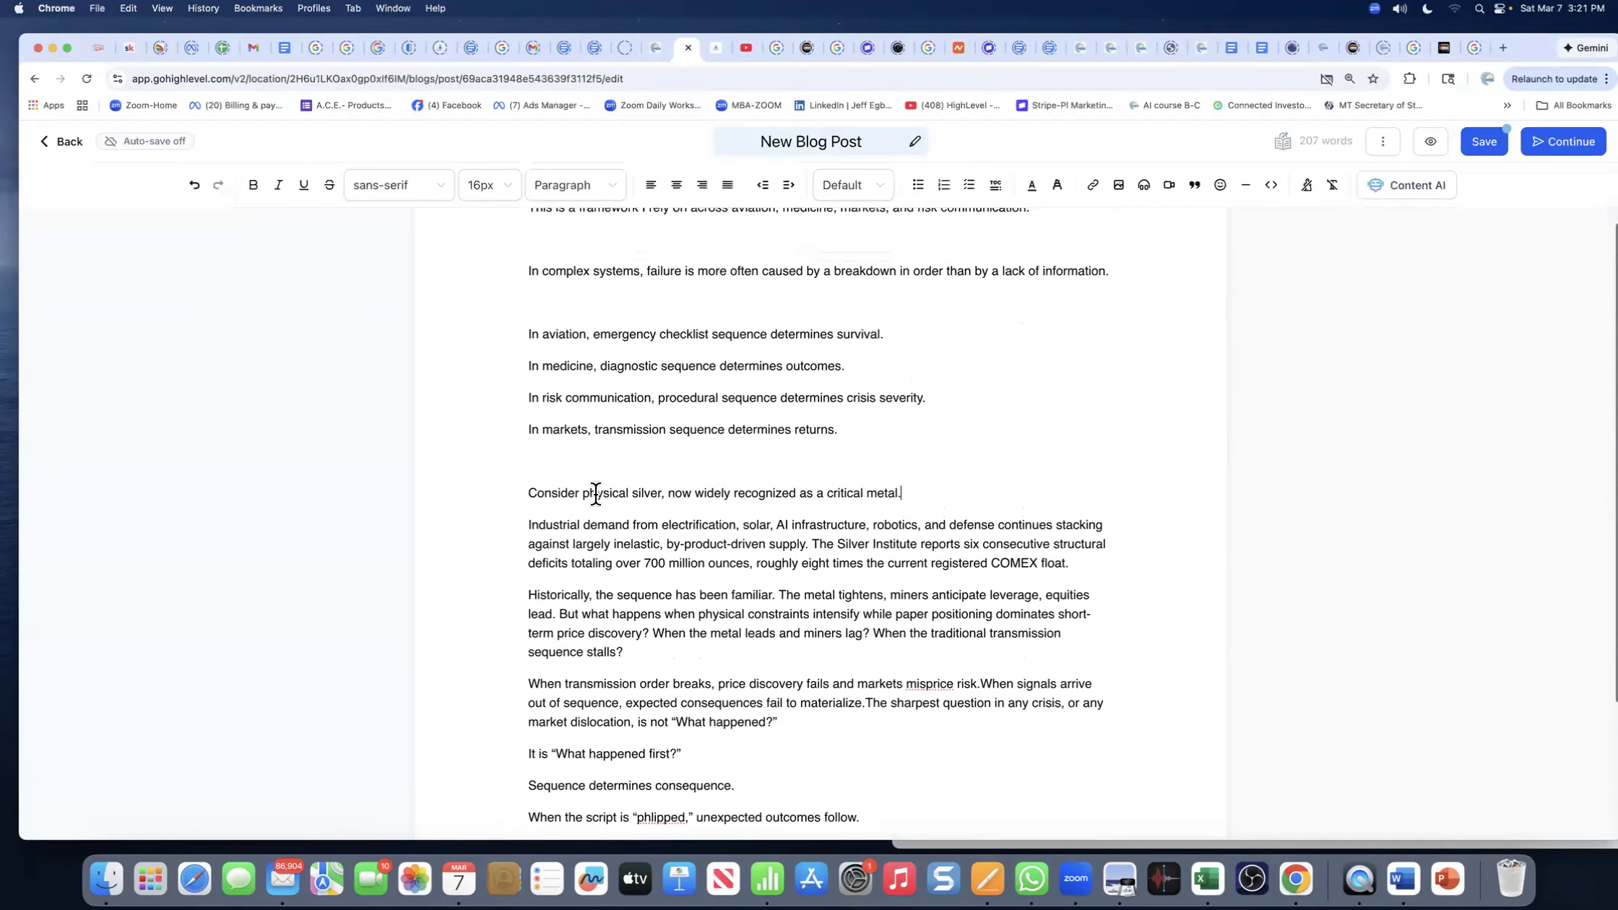
click(535, 482)
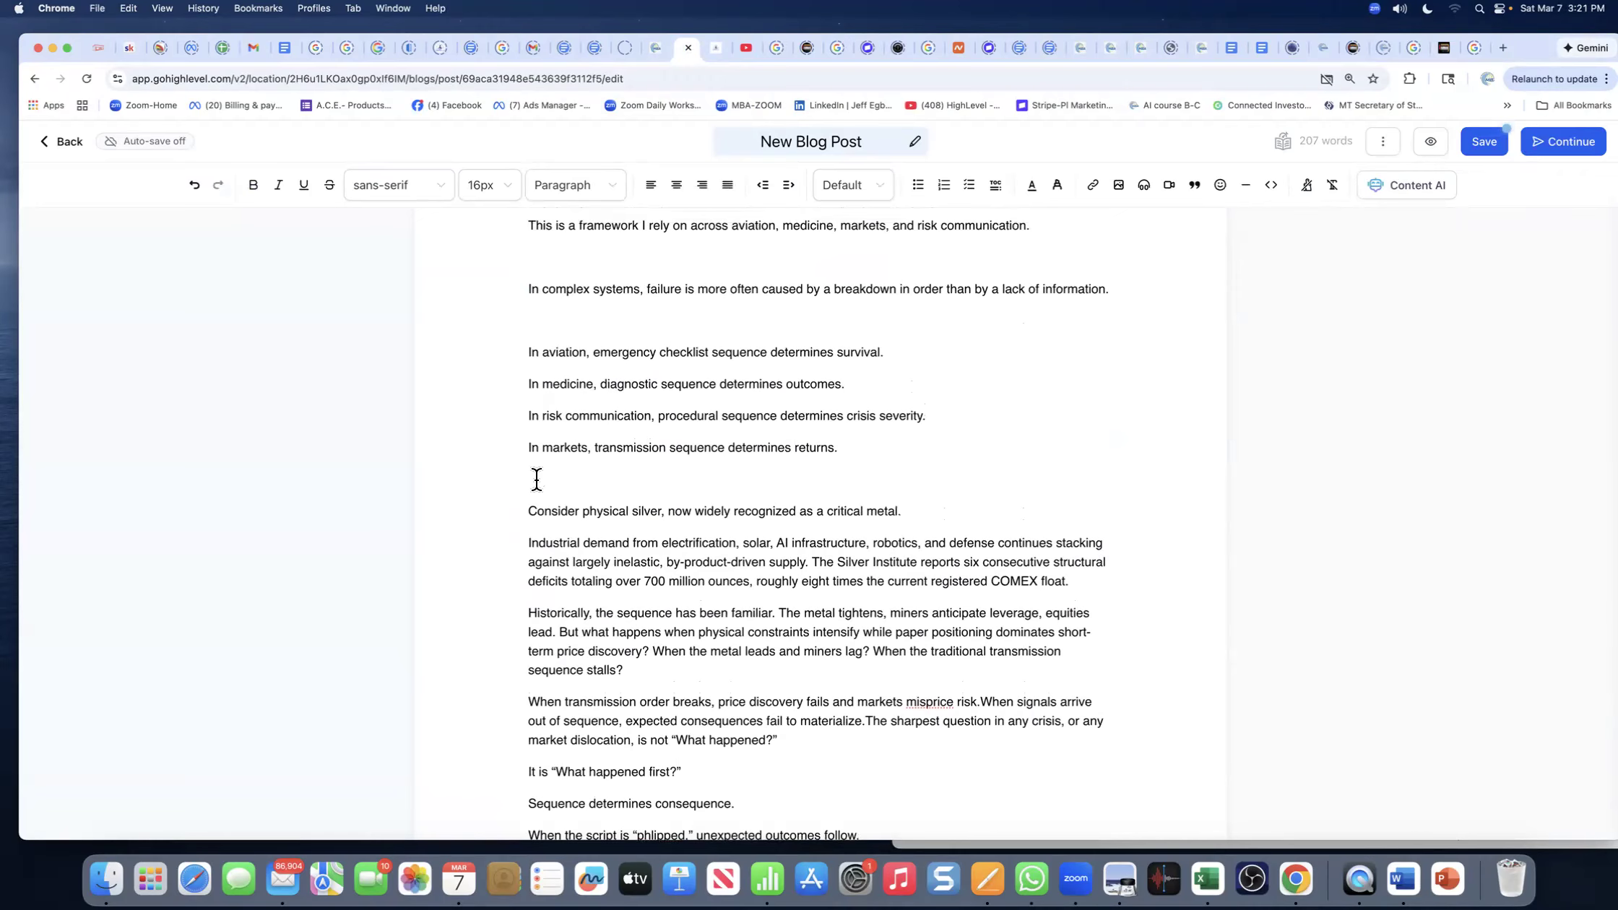
key(BackSpace)
click(537, 322)
key(BackSpace)
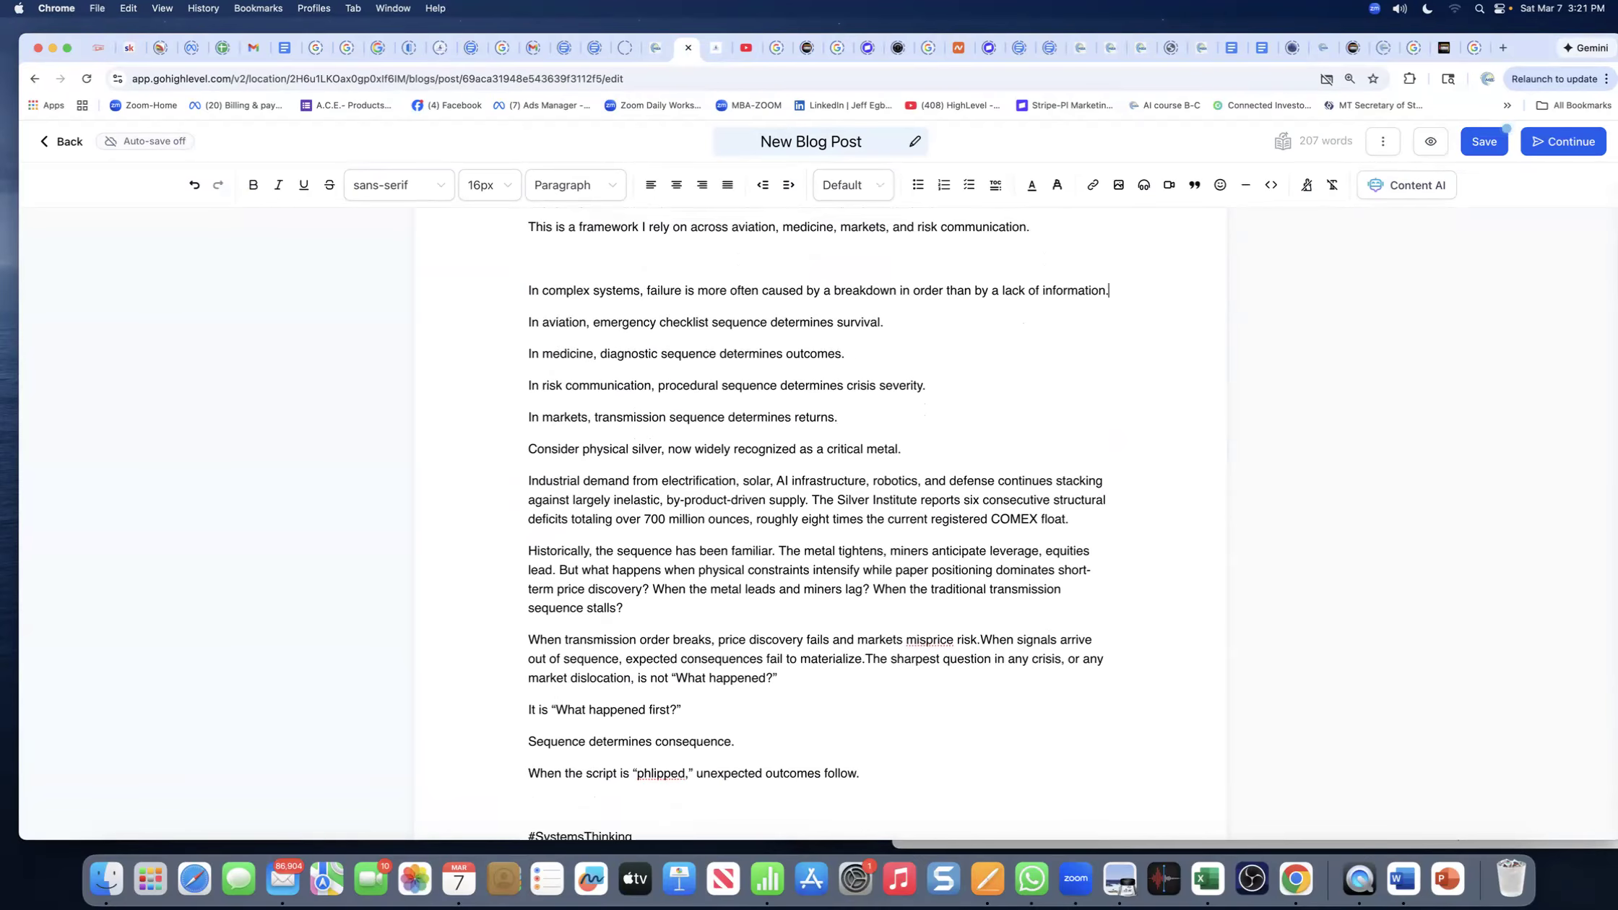
scroll(621, 383, up, 4)
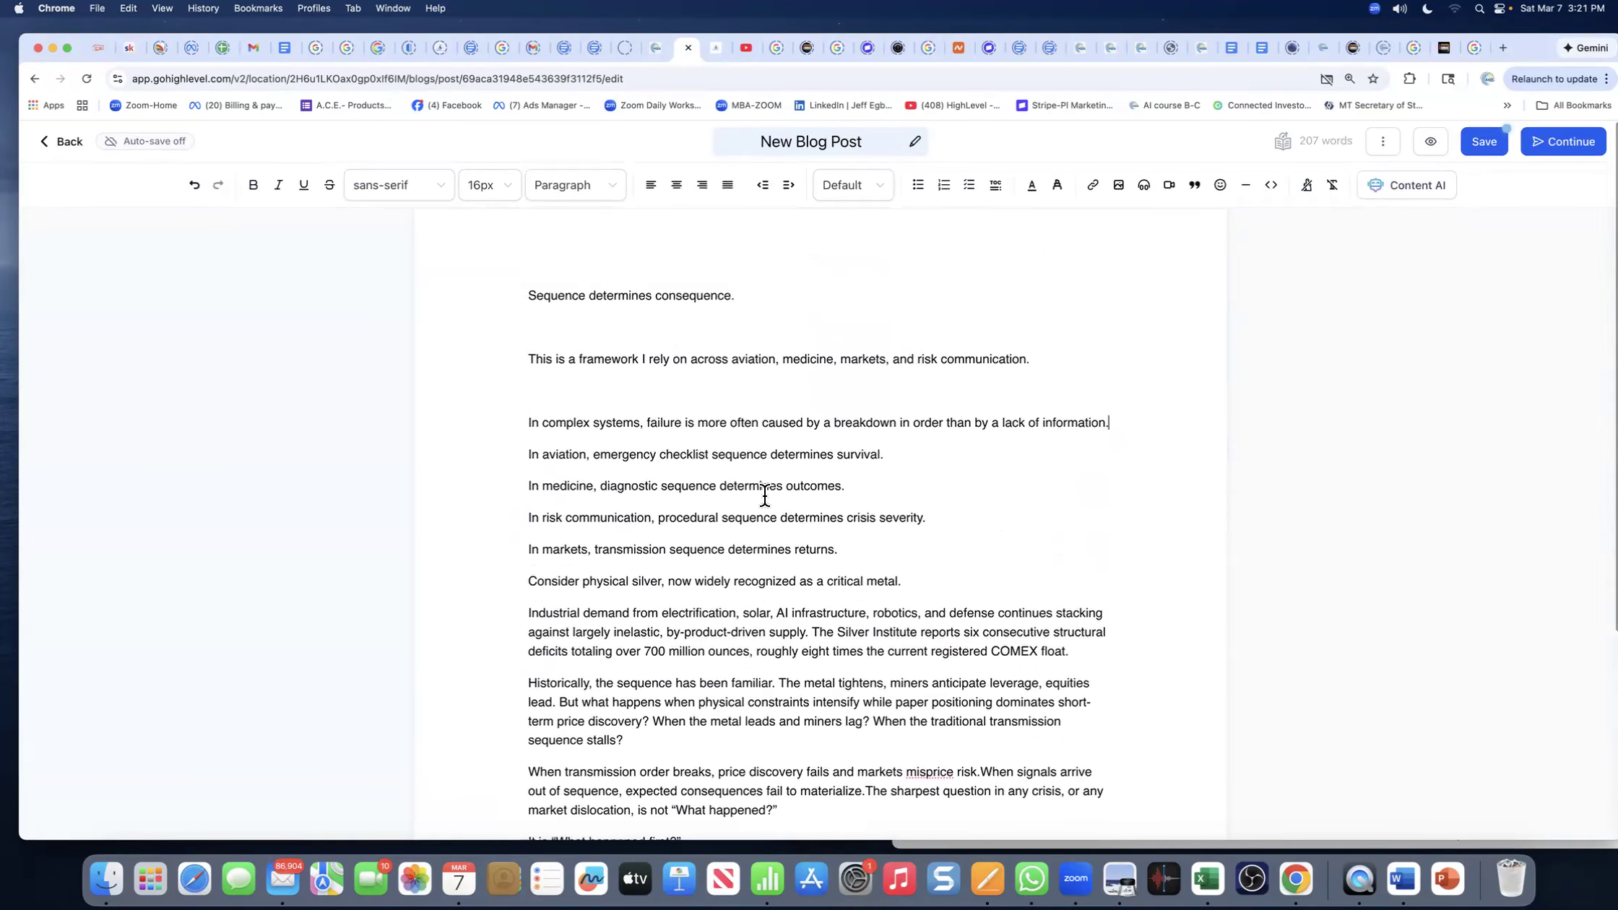
click(547, 391)
key(BackSpace)
- Remove the blank line and make 'Sequence determines consequence.' a centred 36px heading
click(556, 332)
key(BackSpace)
triple_click(565, 295)
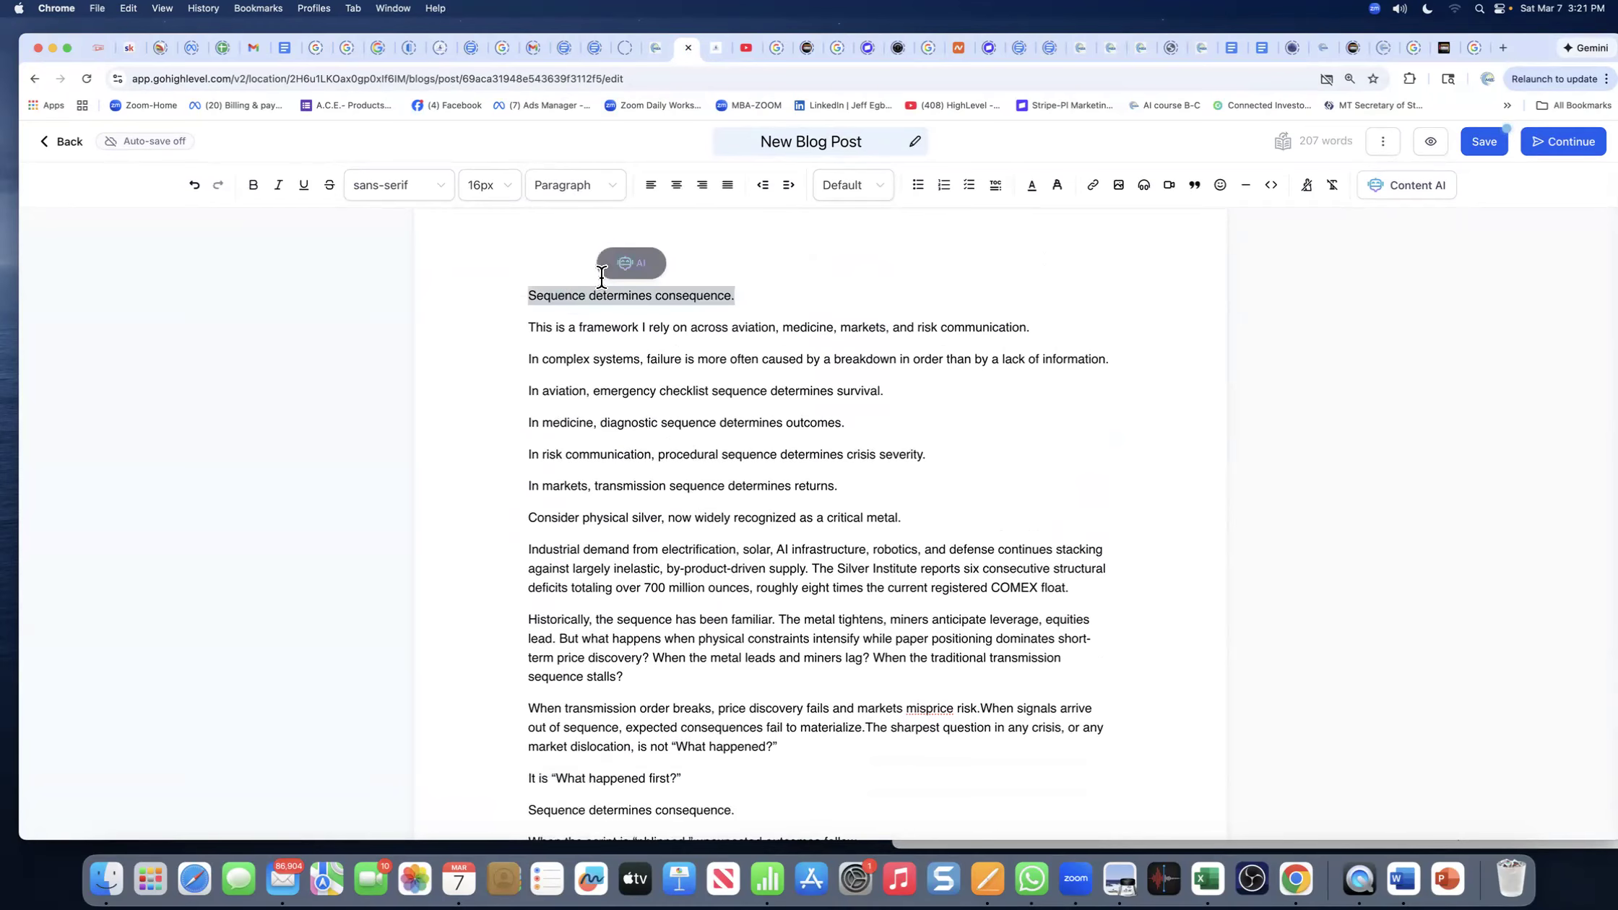
click(676, 185)
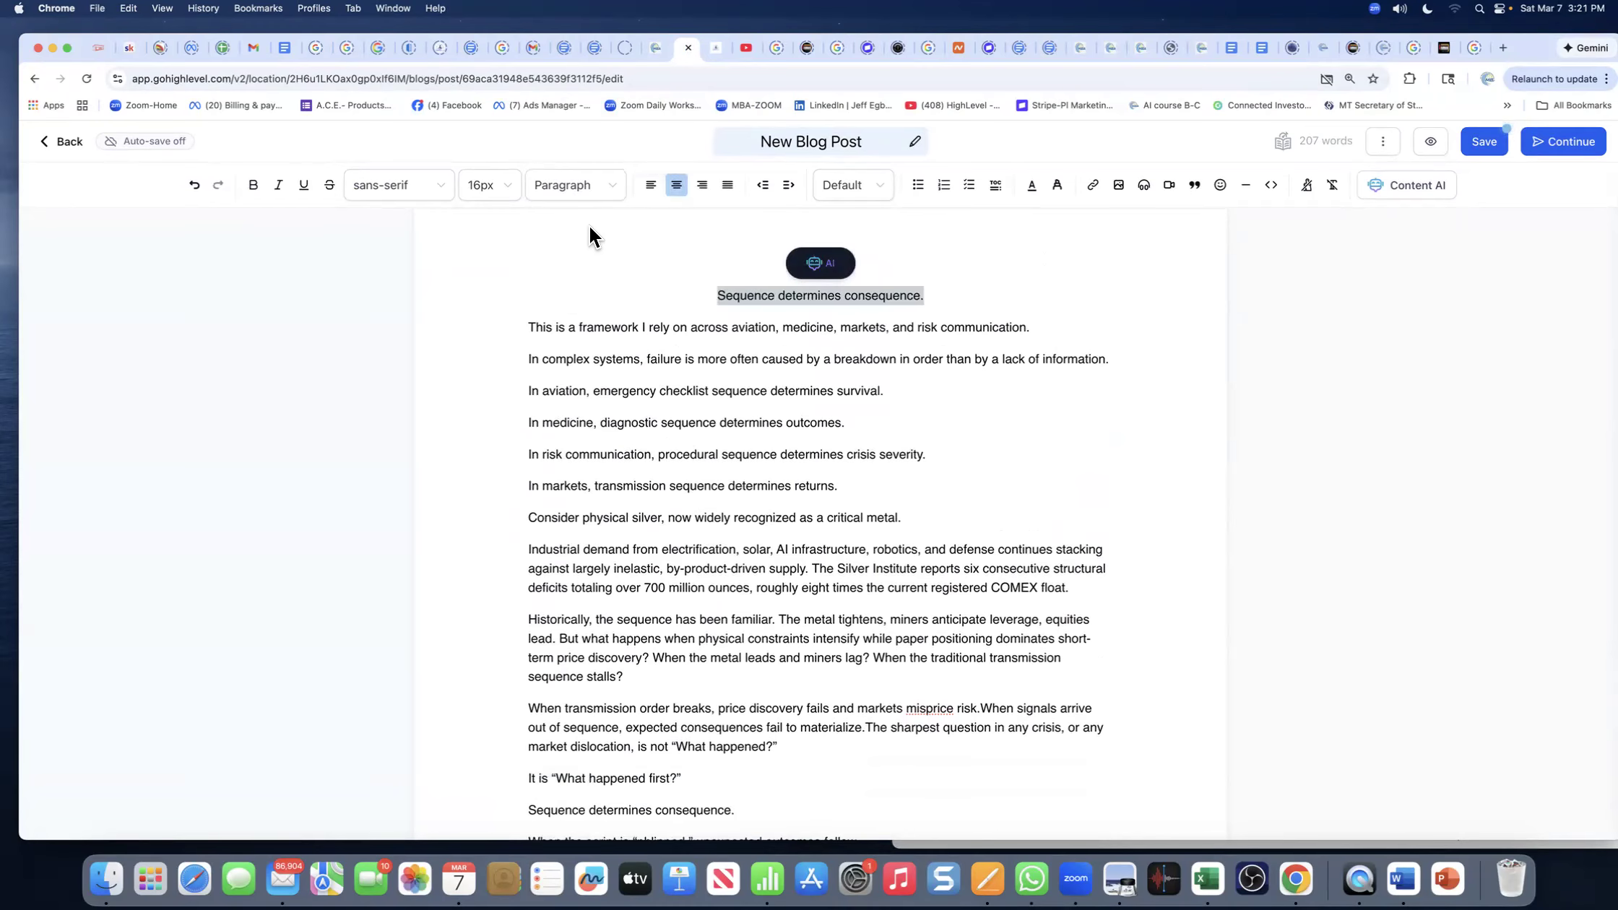
click(507, 191)
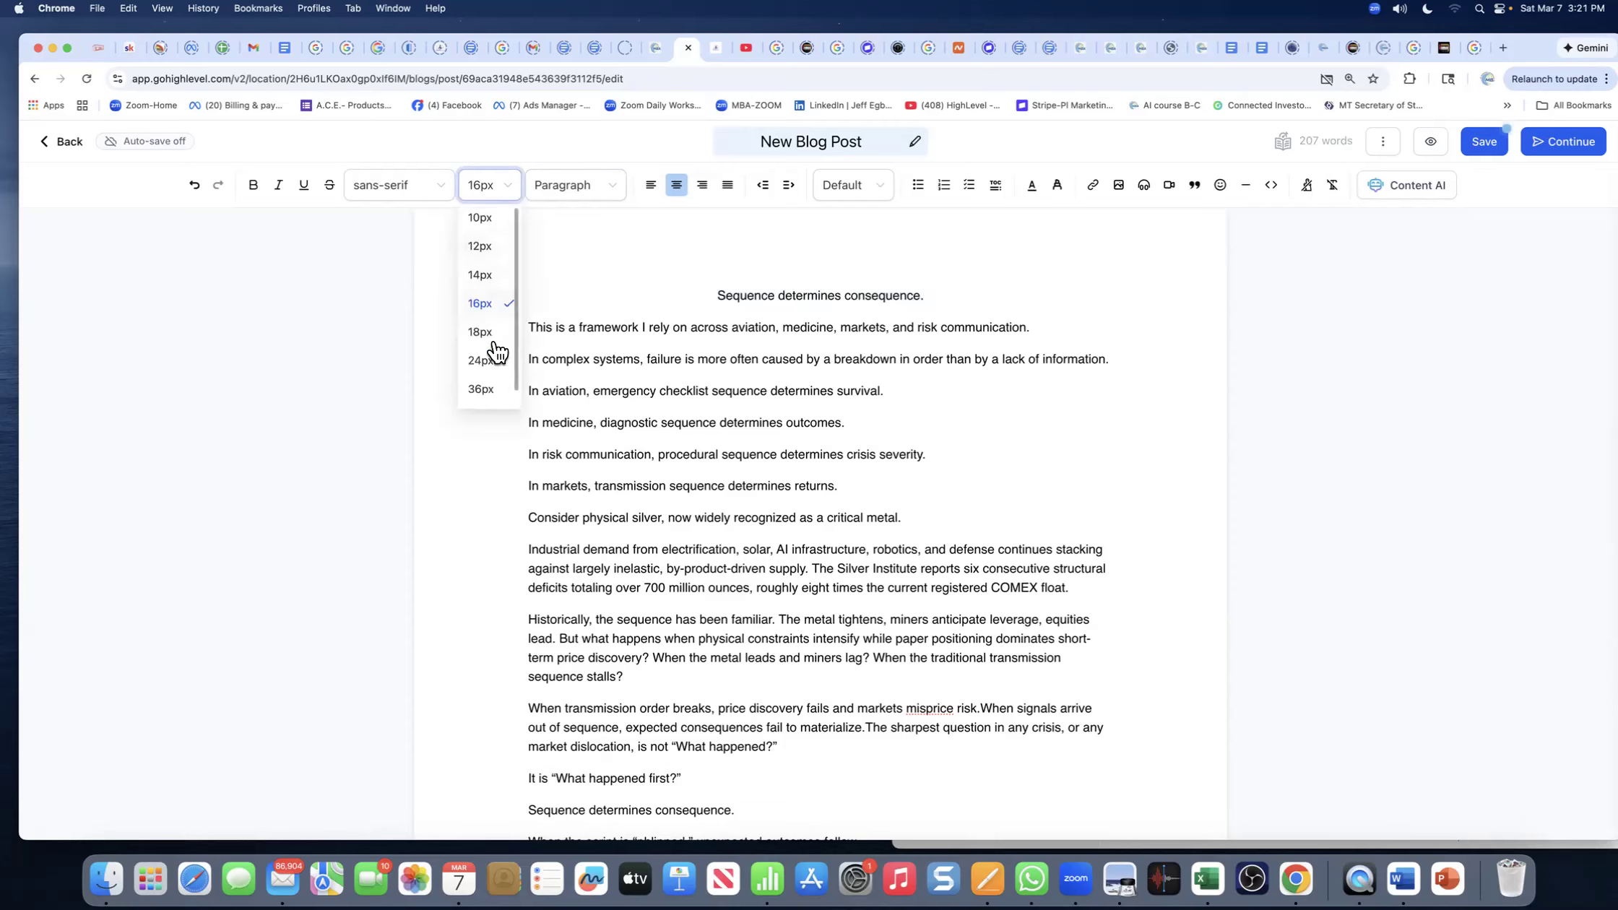
click(482, 389)
click(805, 381)
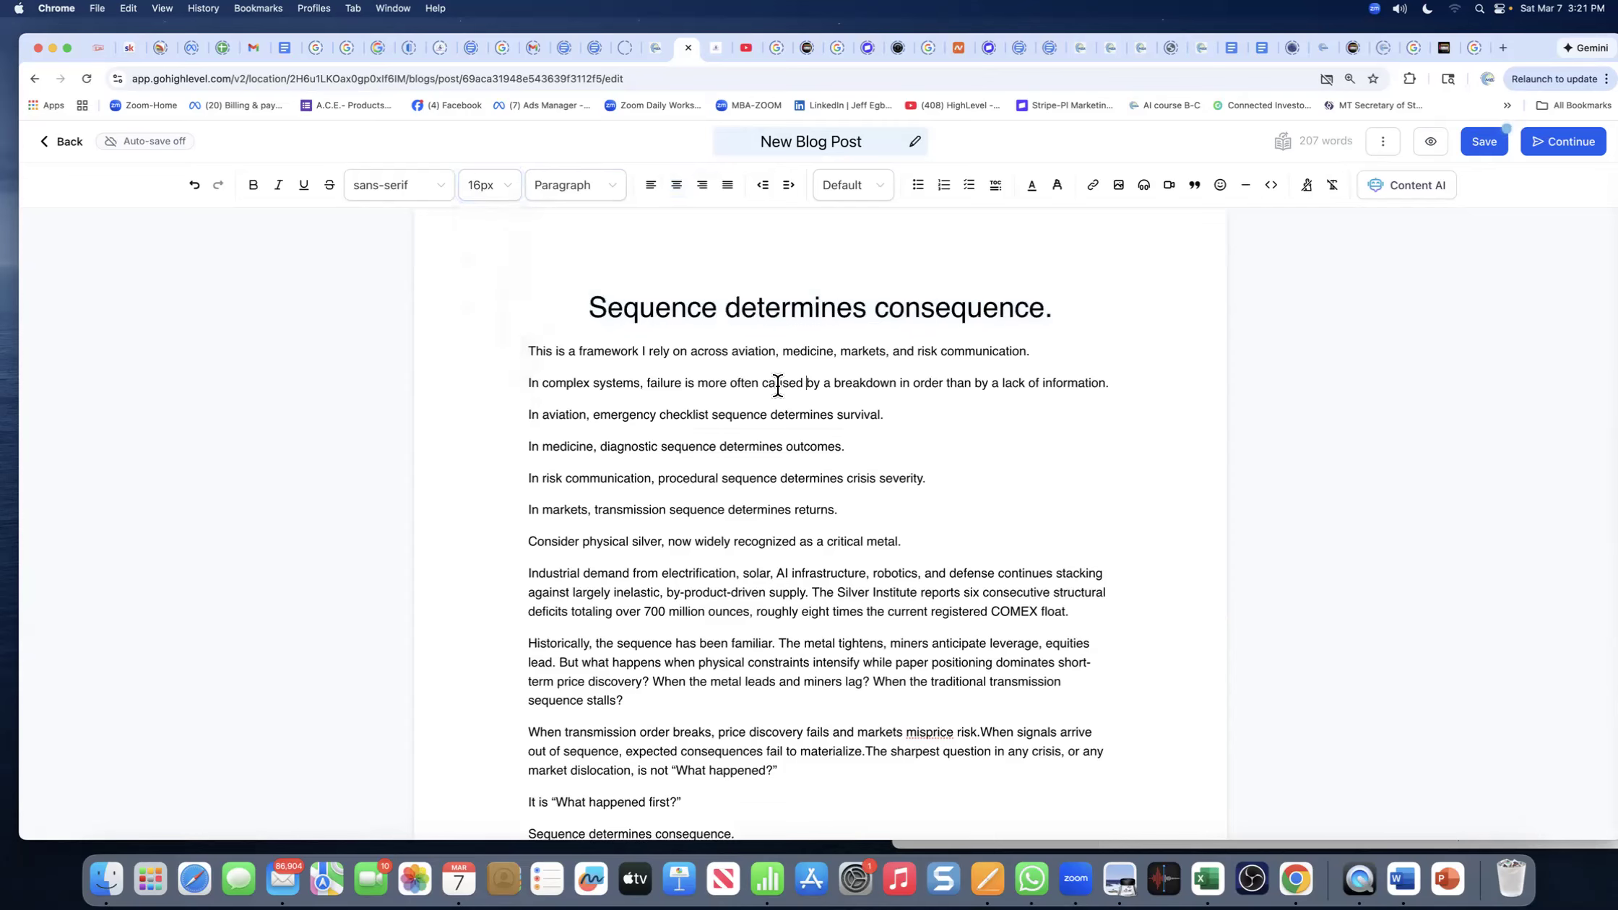
- Copy the heading into the post title field, replacing 'New Blog Post', and drop its period
triple_click(806, 302)
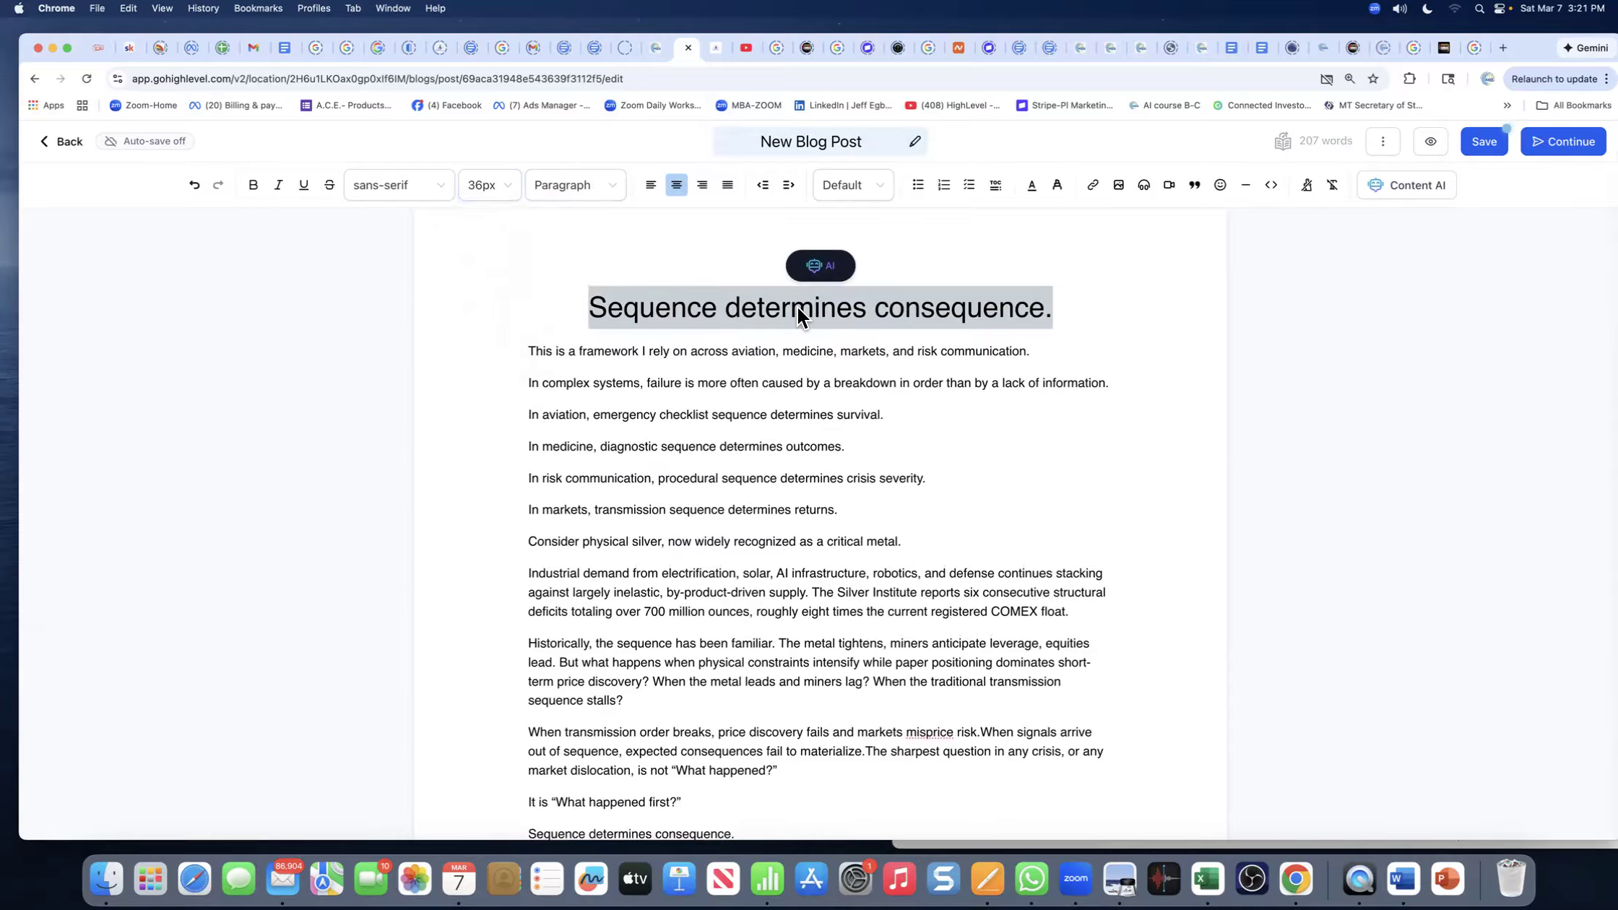
right_click(797, 315)
click(815, 419)
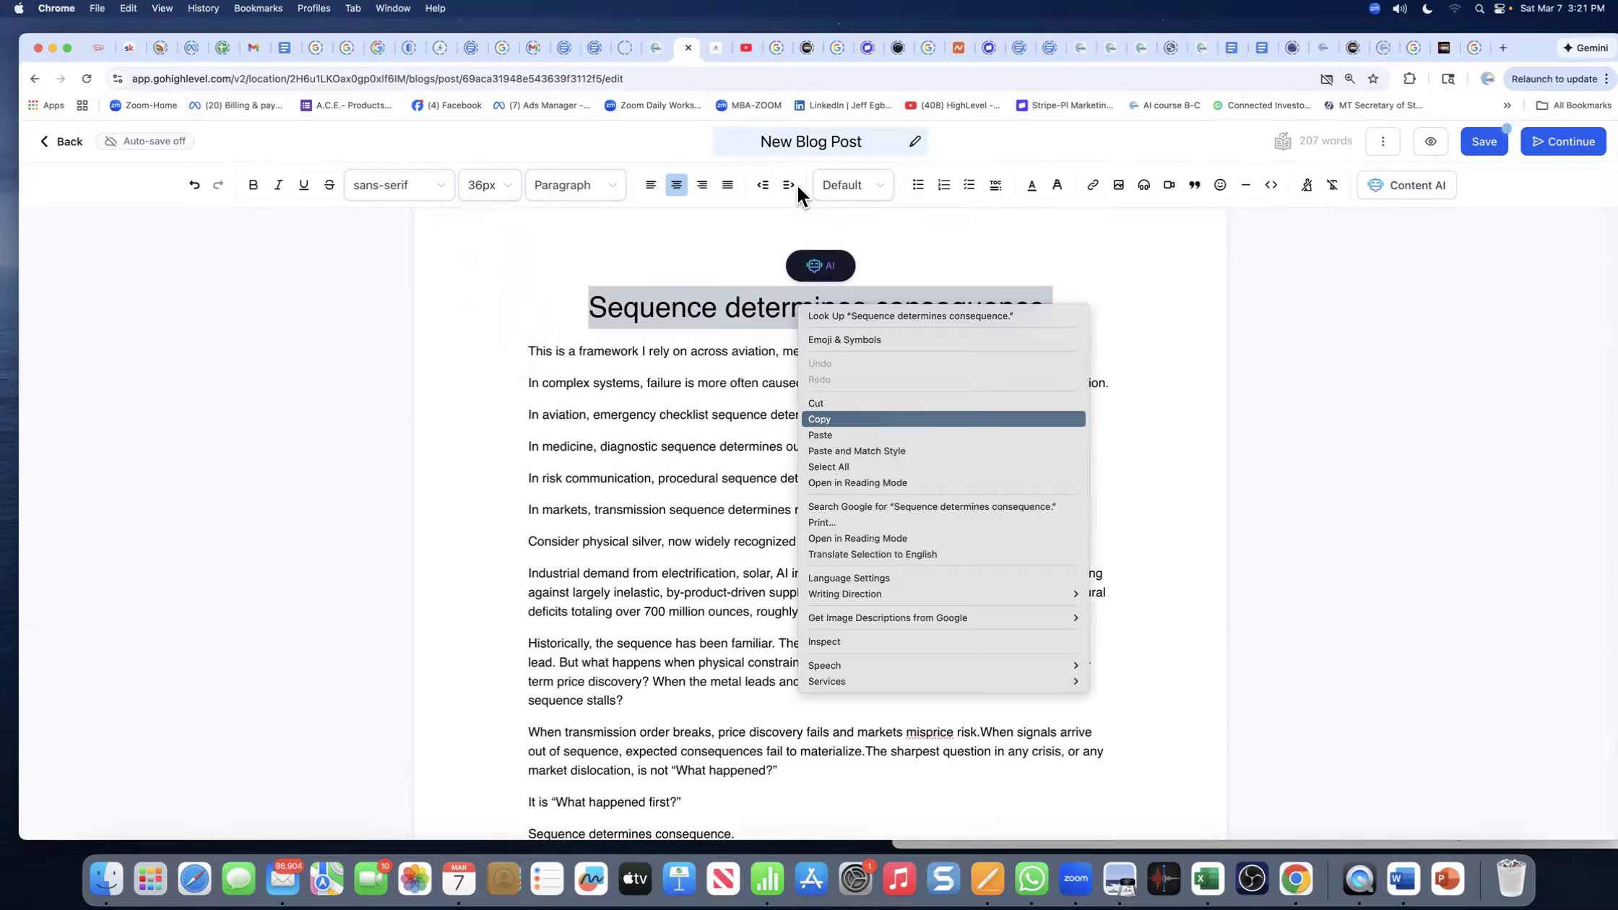
triple_click(814, 148)
right_click(814, 148)
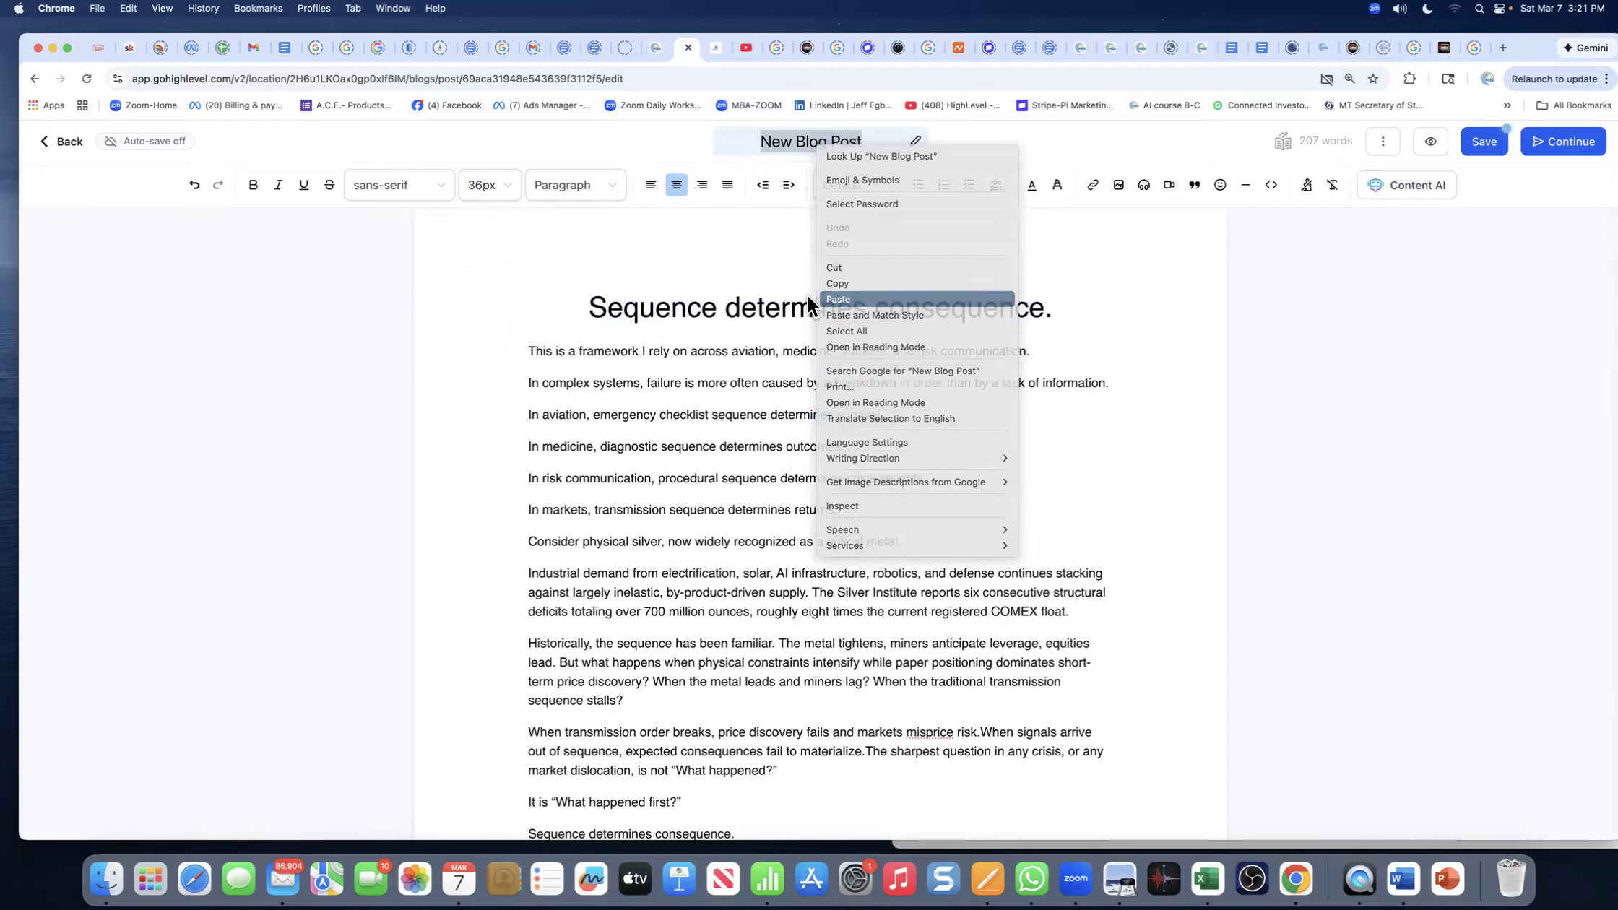
click(827, 299)
key(BackSpace)
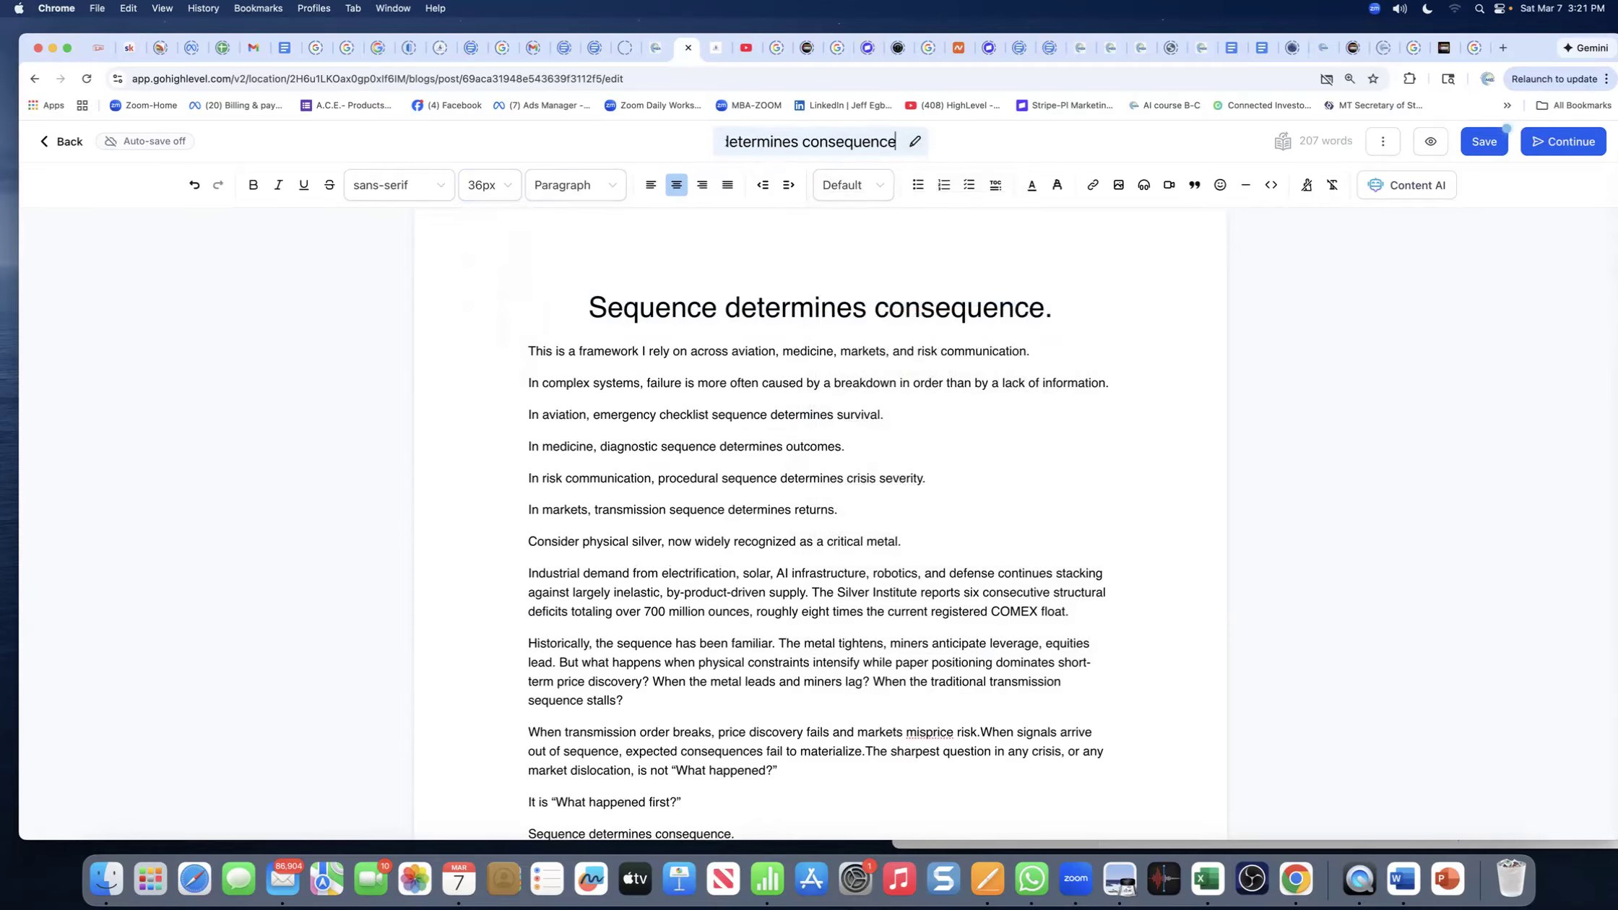
click(821, 260)
click(528, 541)
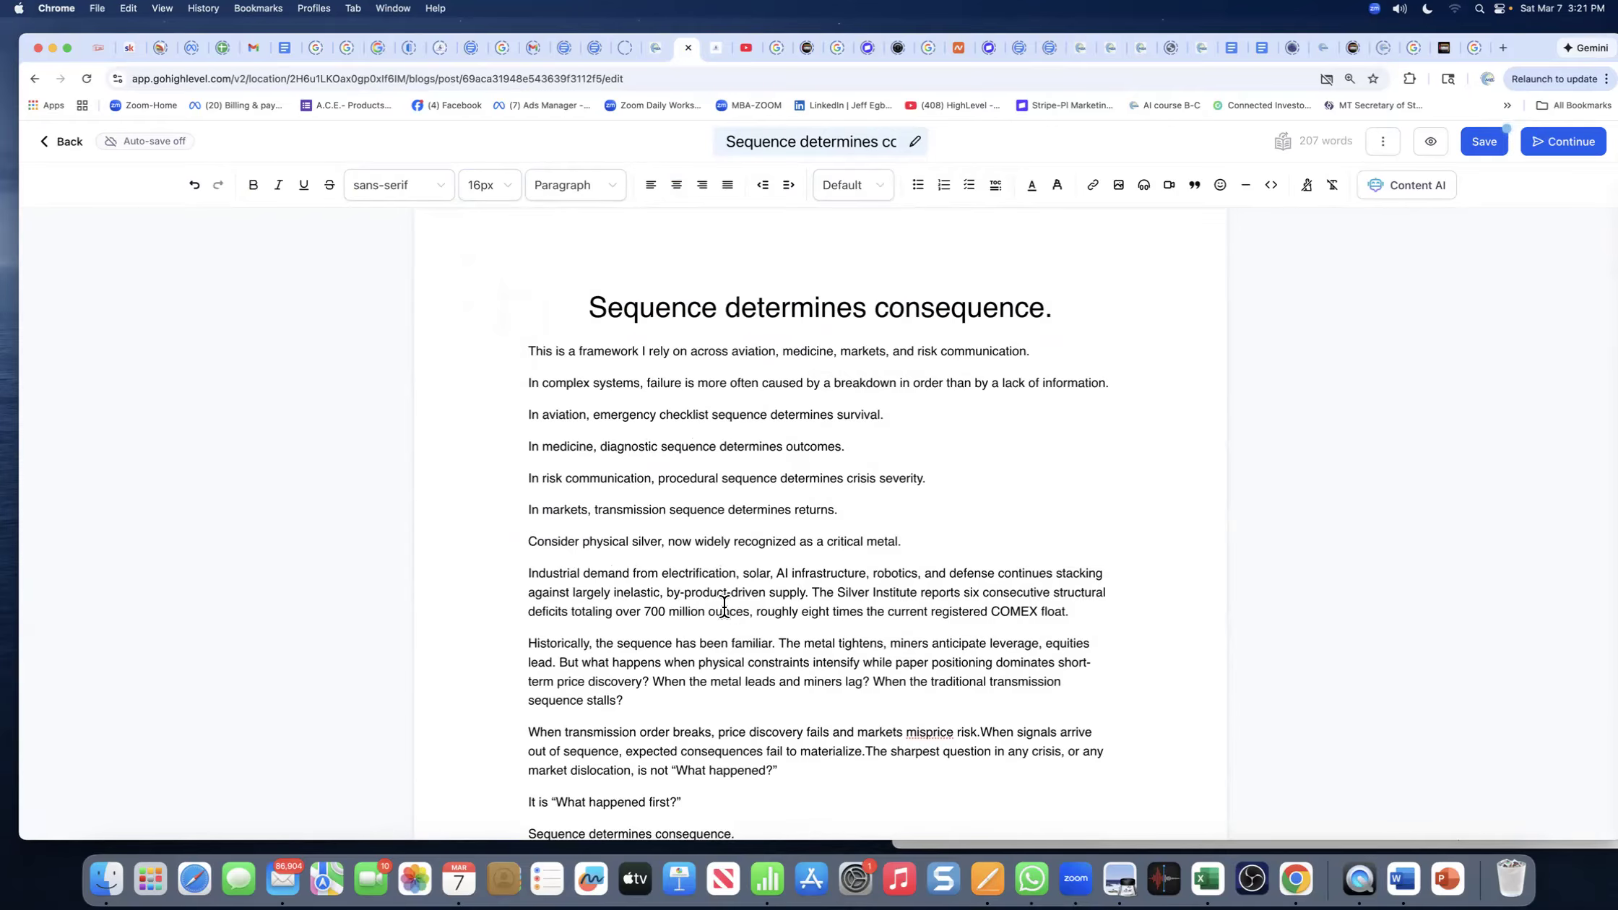
scroll(724, 605, down, 4)
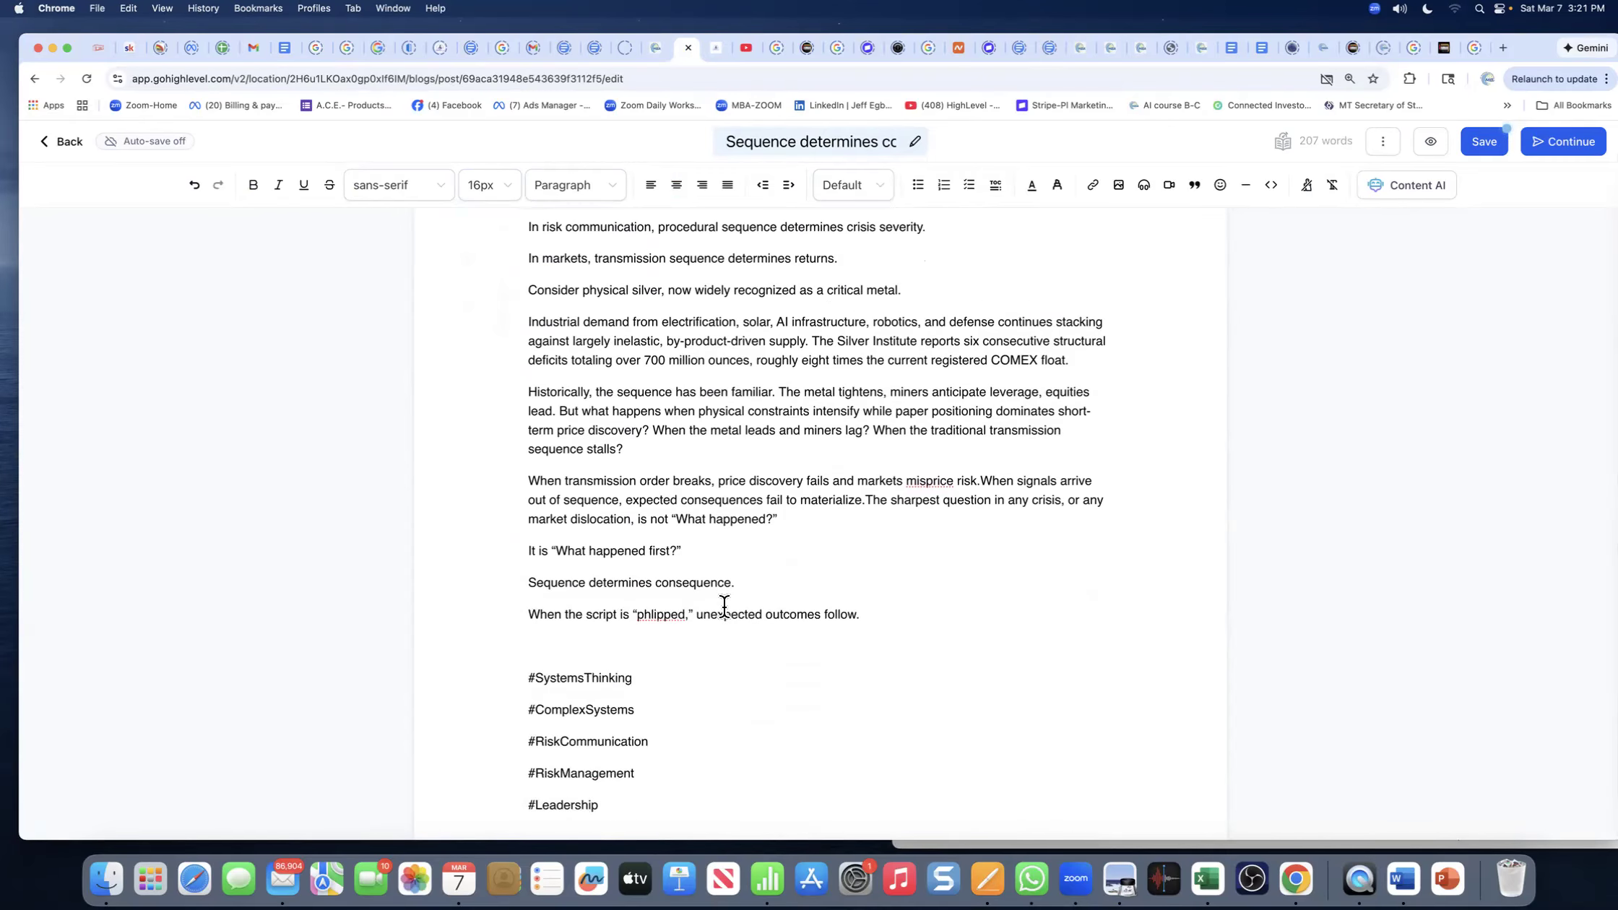
scroll(729, 596, up, 4)
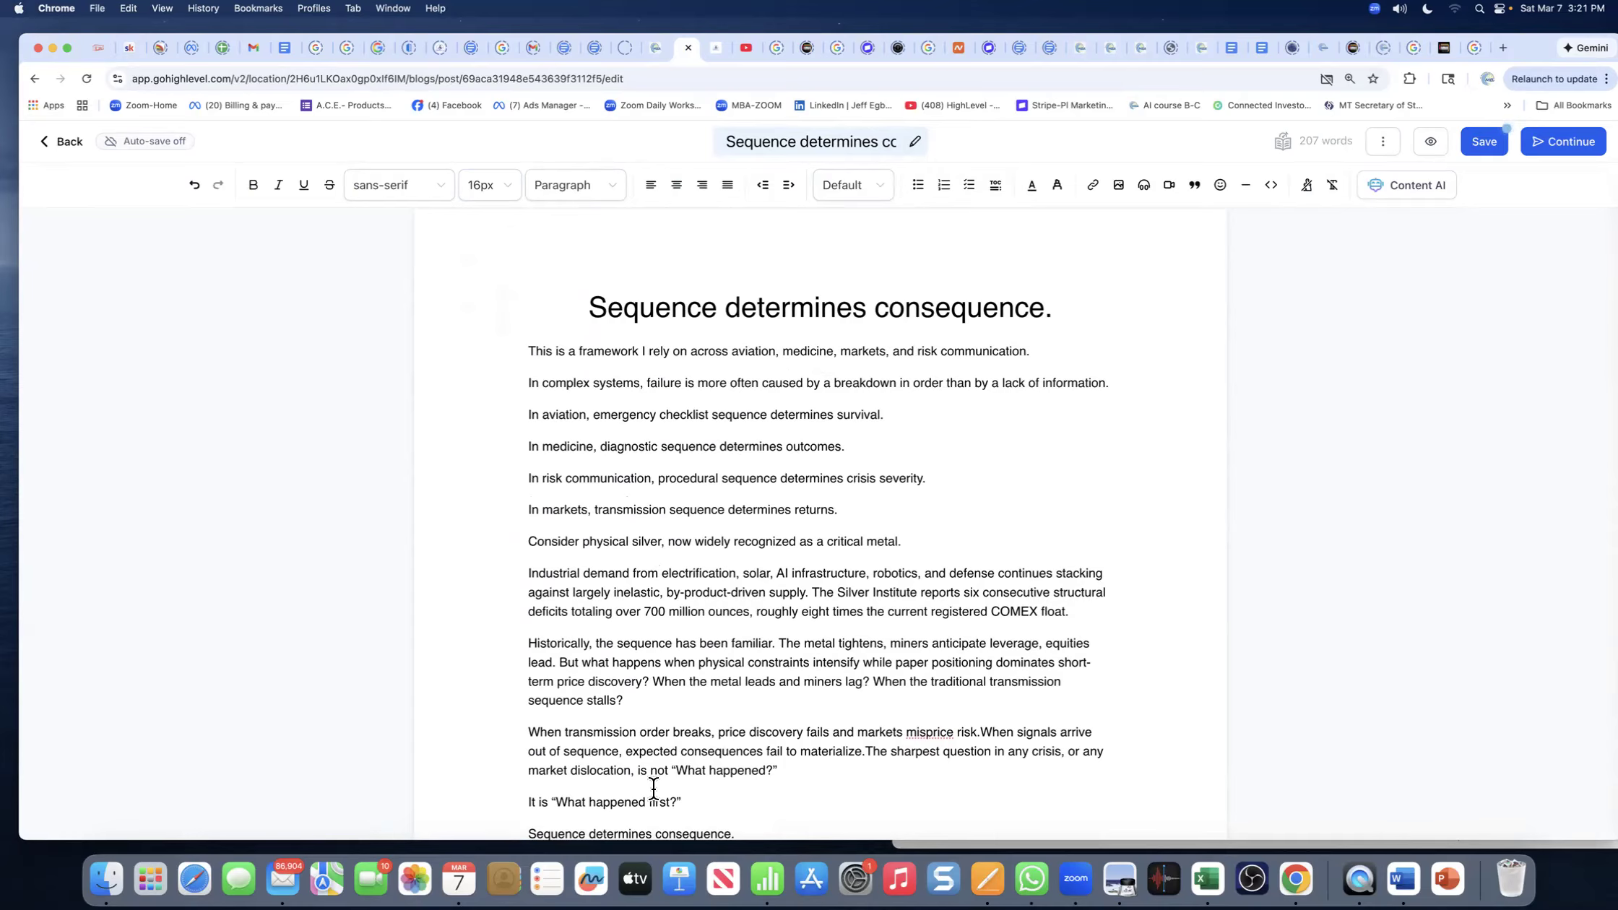
- Set the body text from 'This is a framework' downward to 18px font size
drag(530, 351, 785, 650)
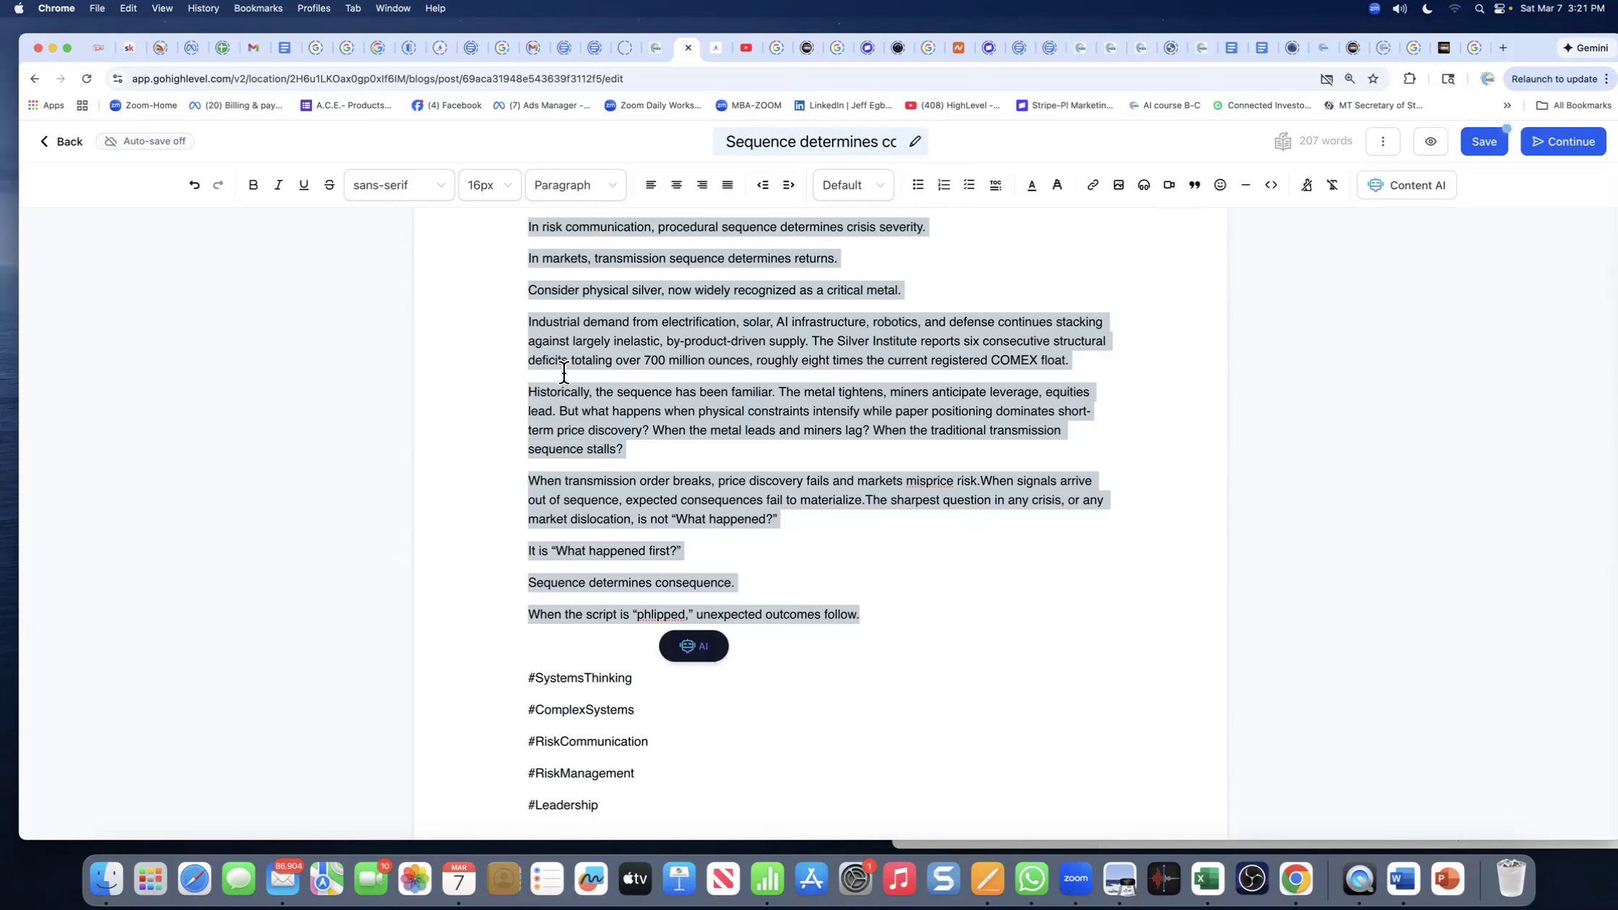
click(509, 192)
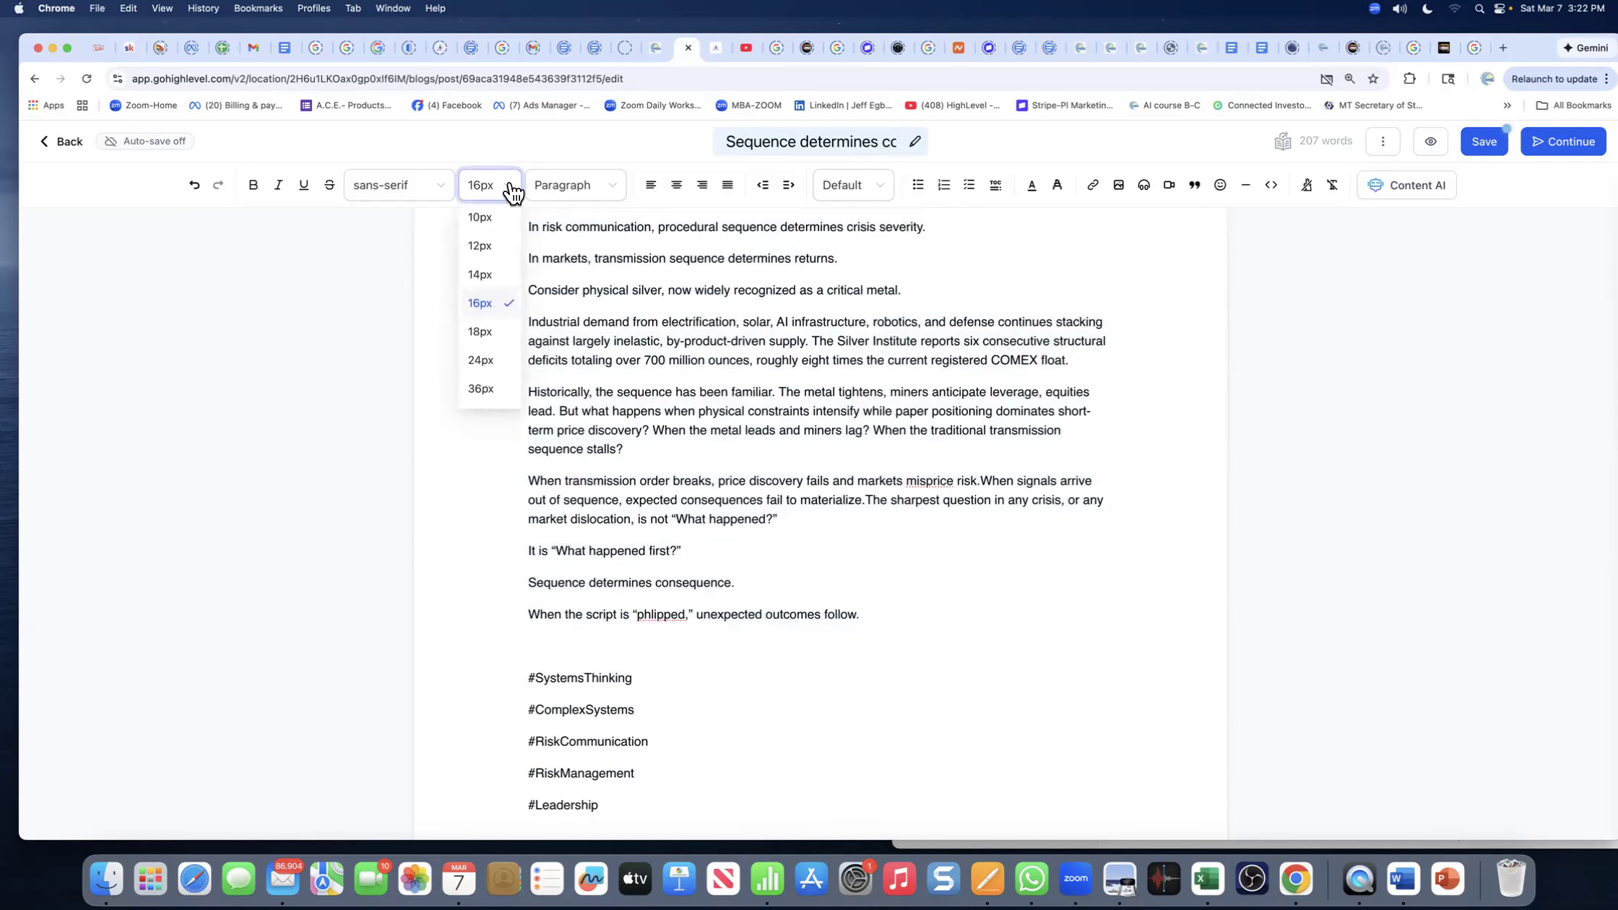
click(480, 334)
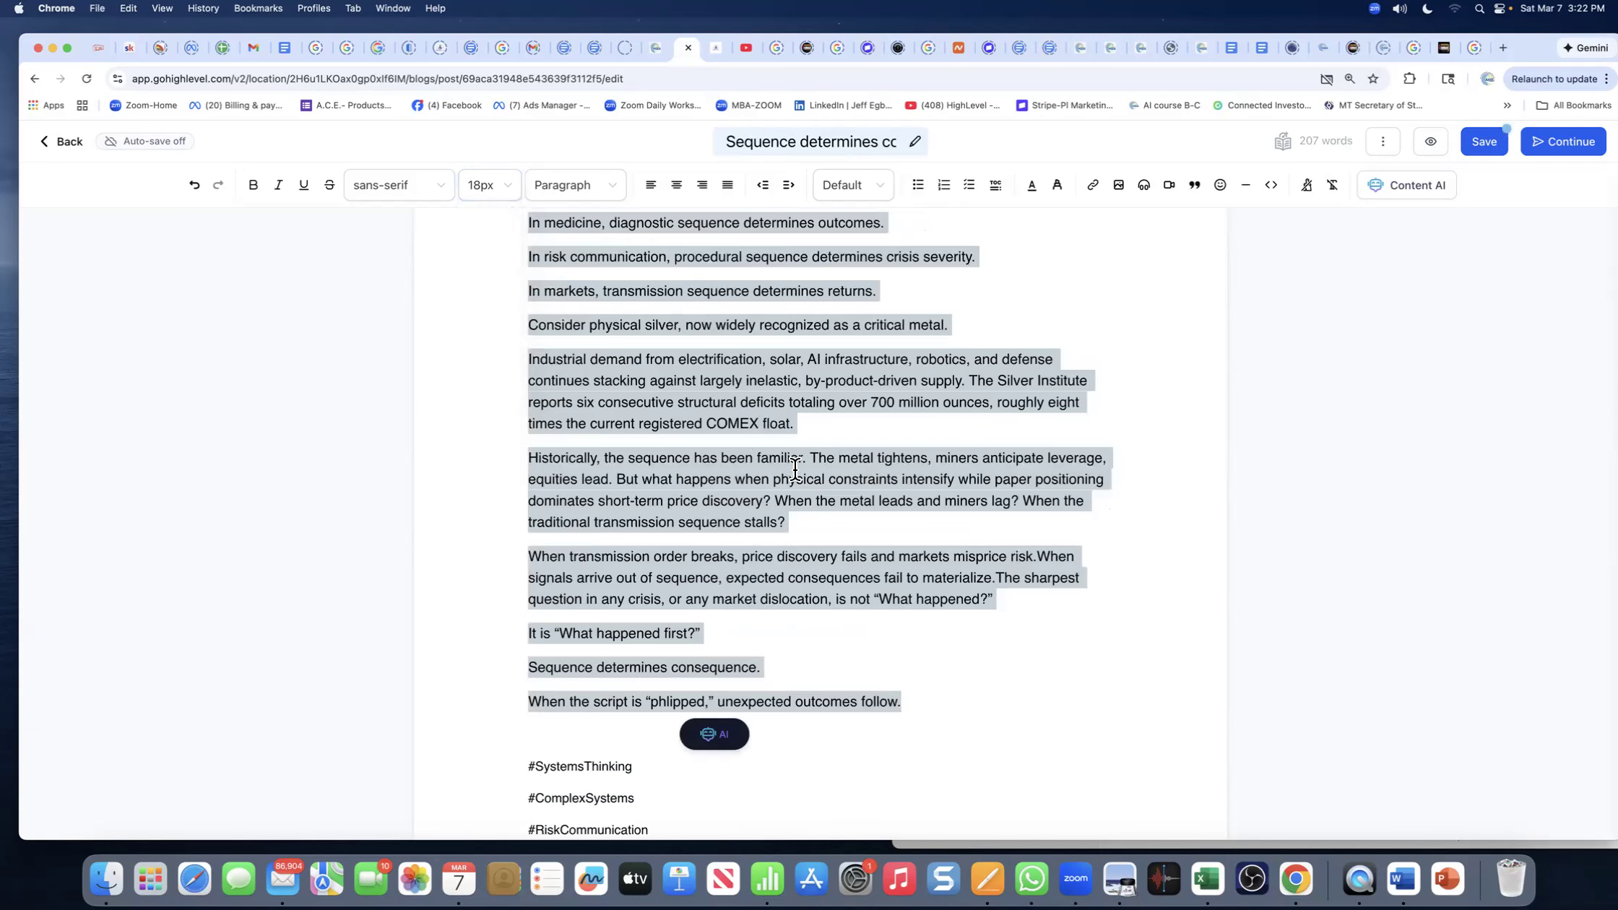
click(689, 445)
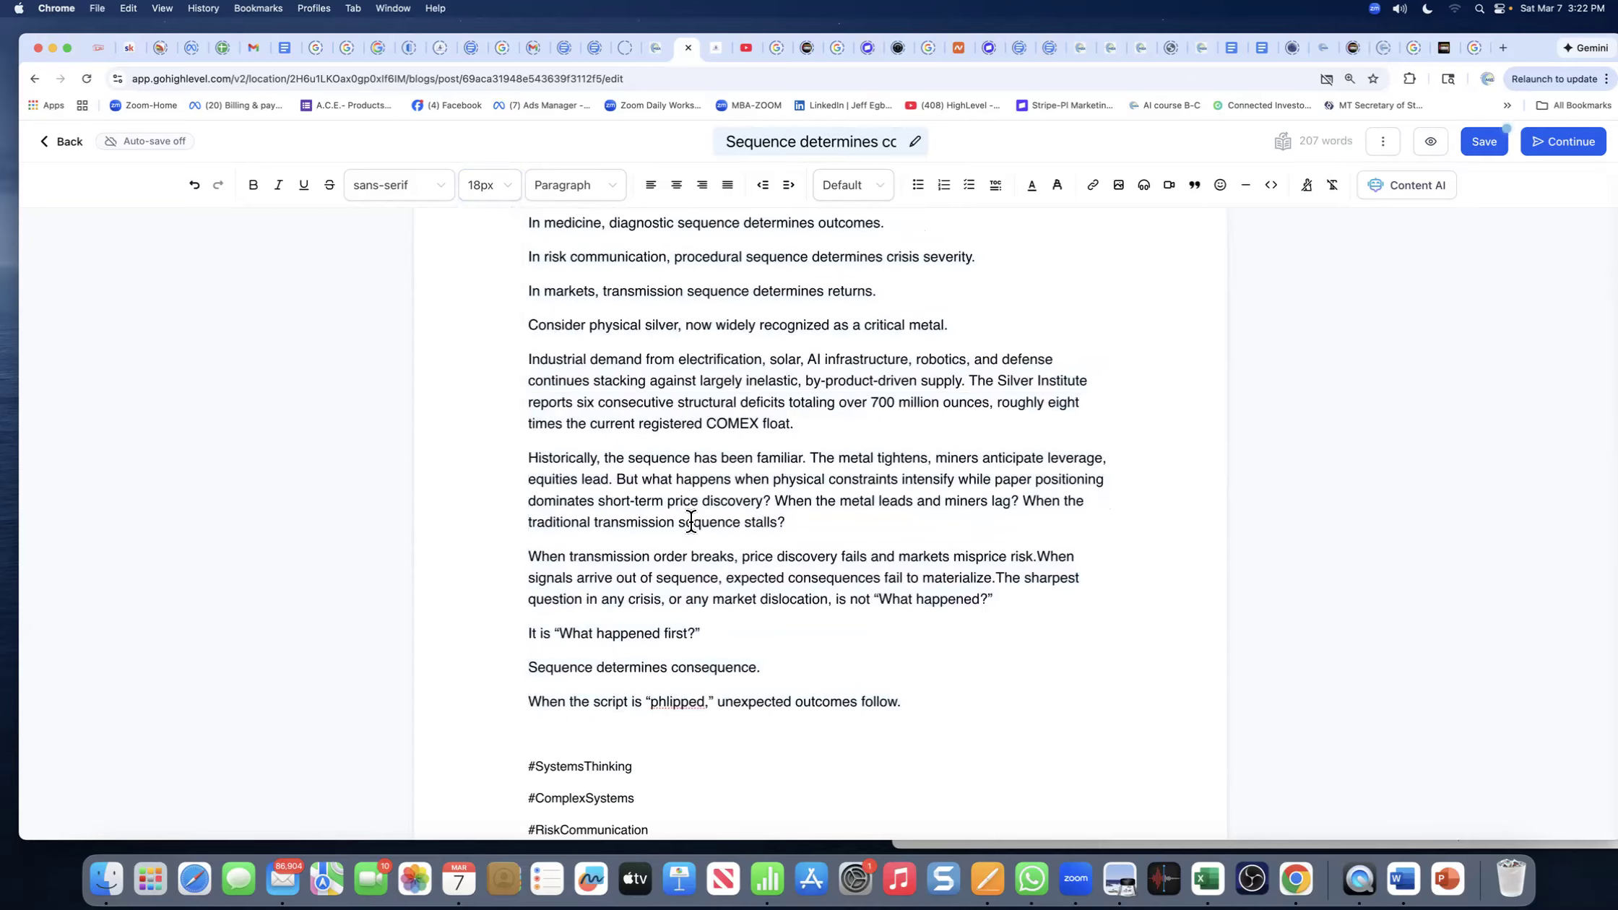
scroll(619, 724, up, 1)
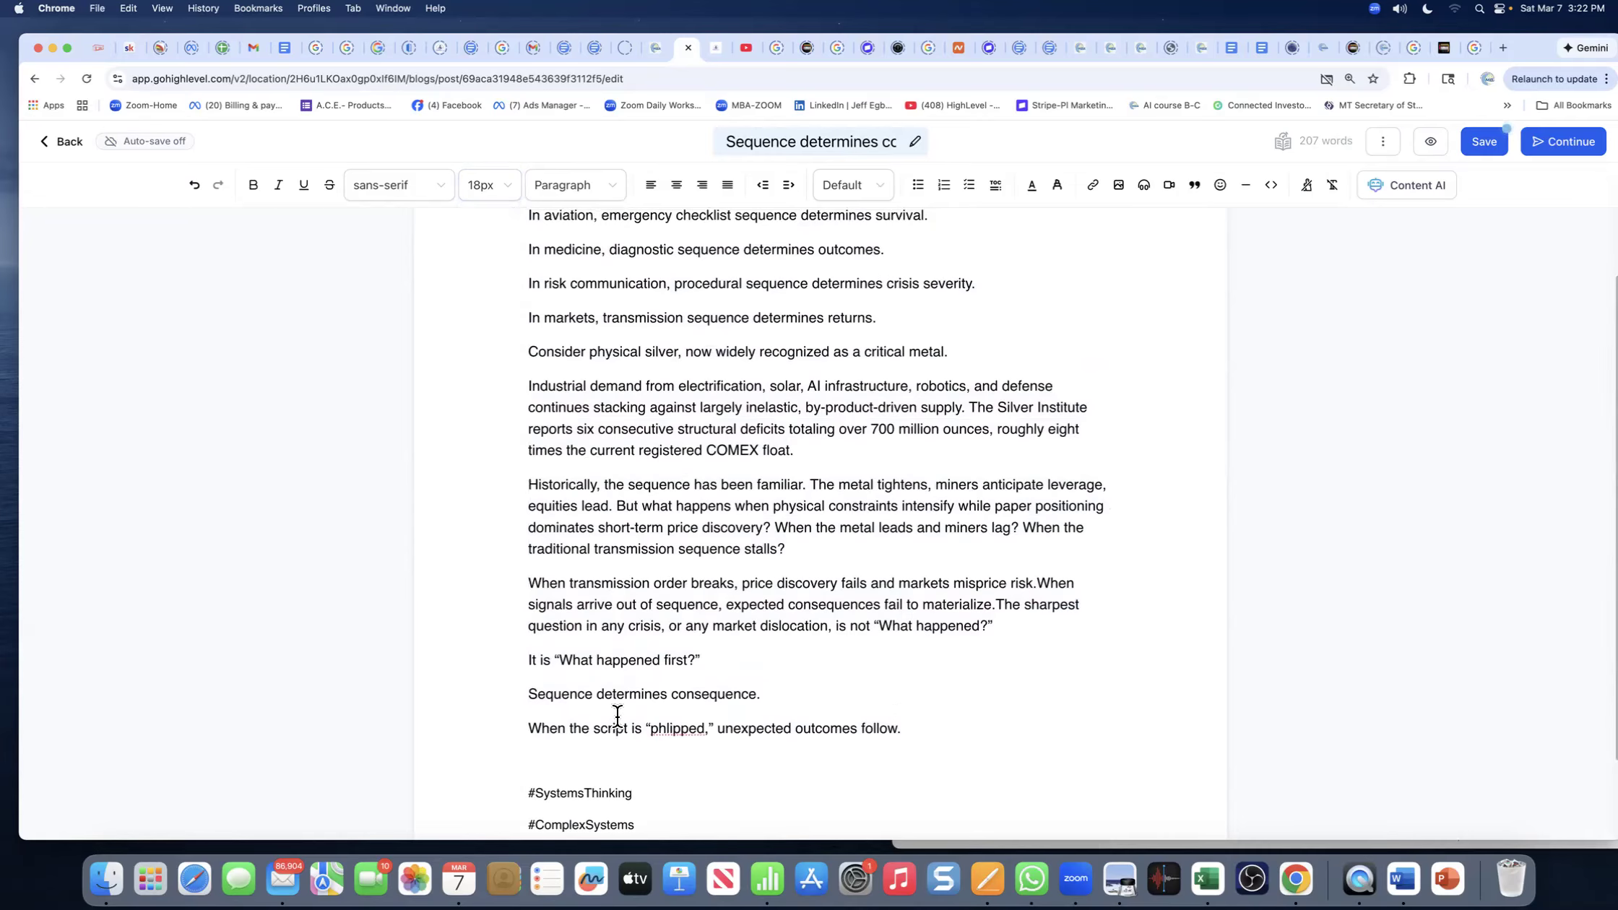
scroll(618, 715, down, 2)
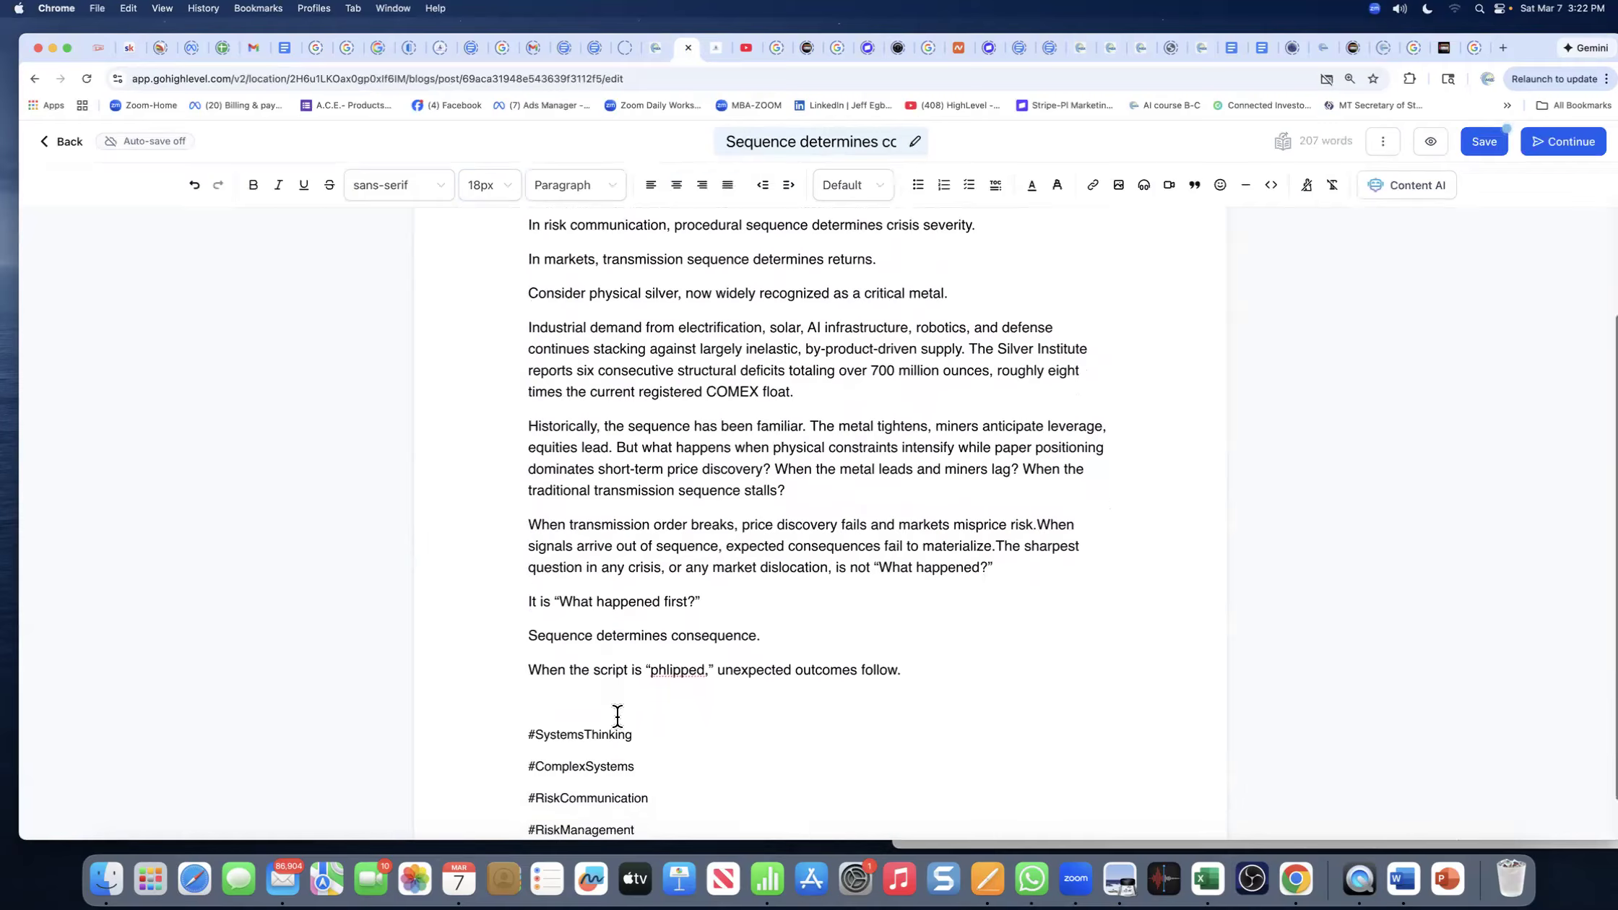
scroll(617, 716, up, 2)
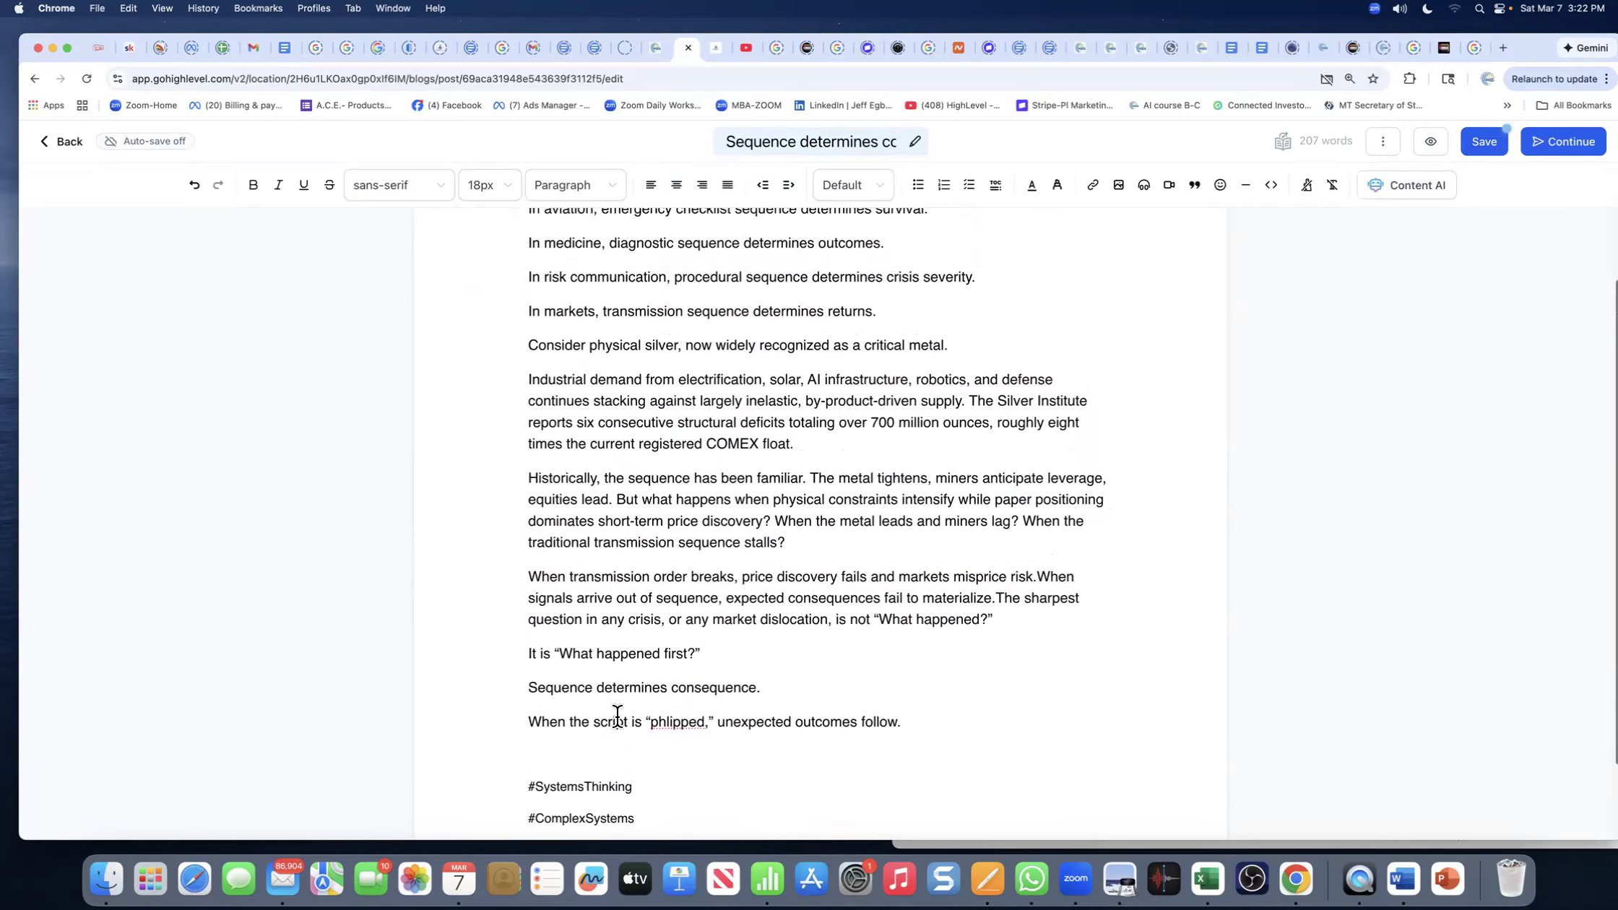
scroll(617, 717, up, 1)
scroll(617, 716, up, 5)
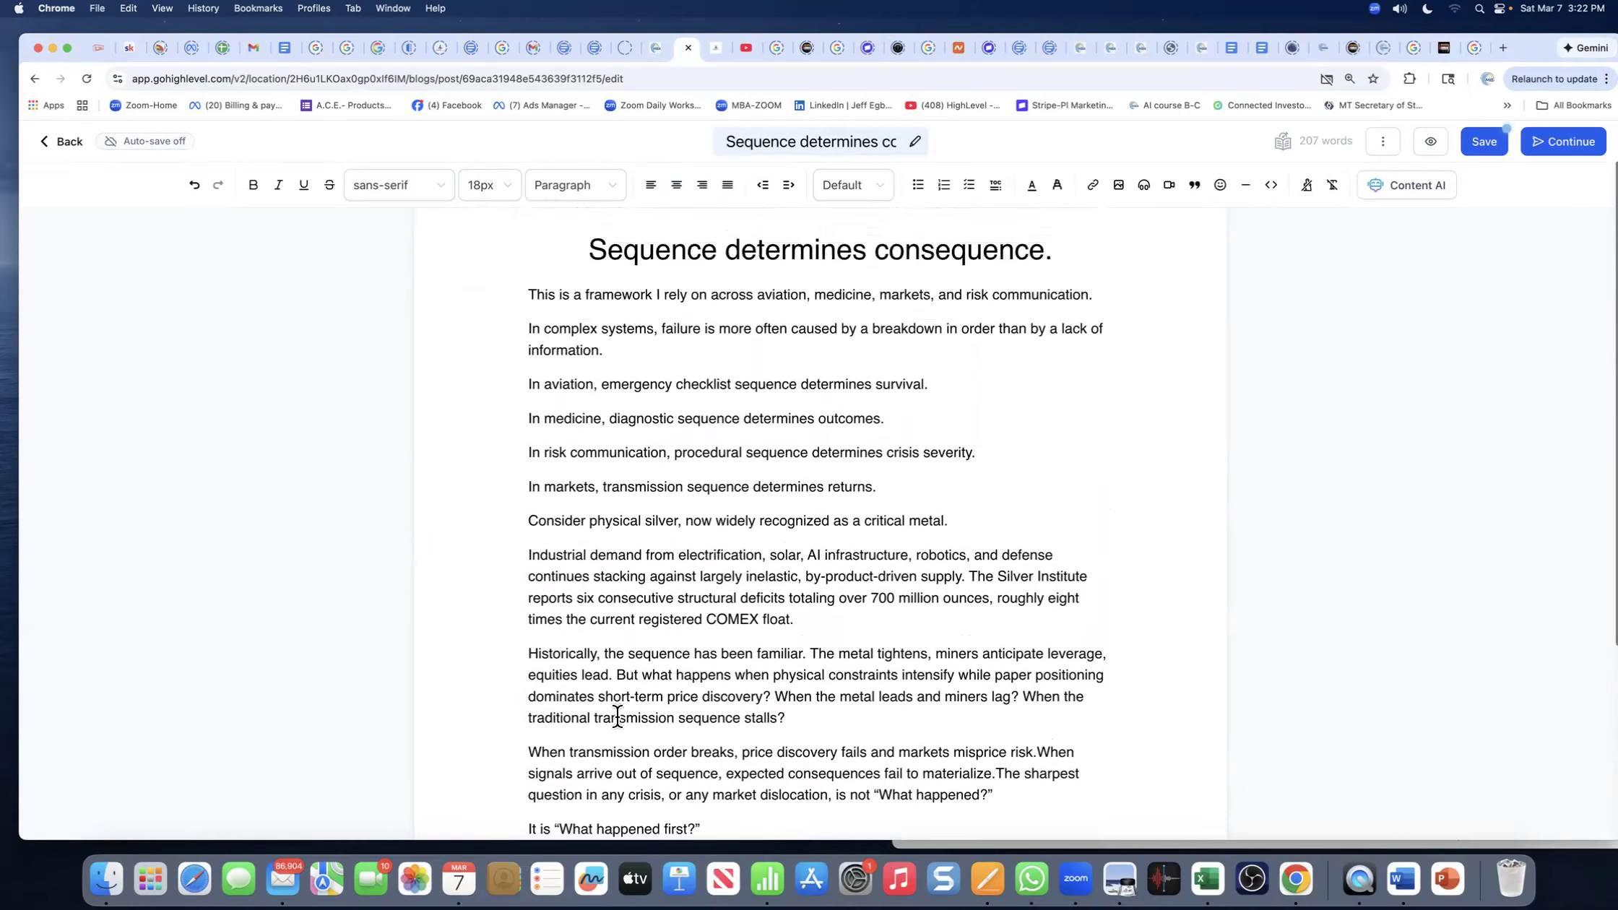
scroll(618, 716, down, 2)
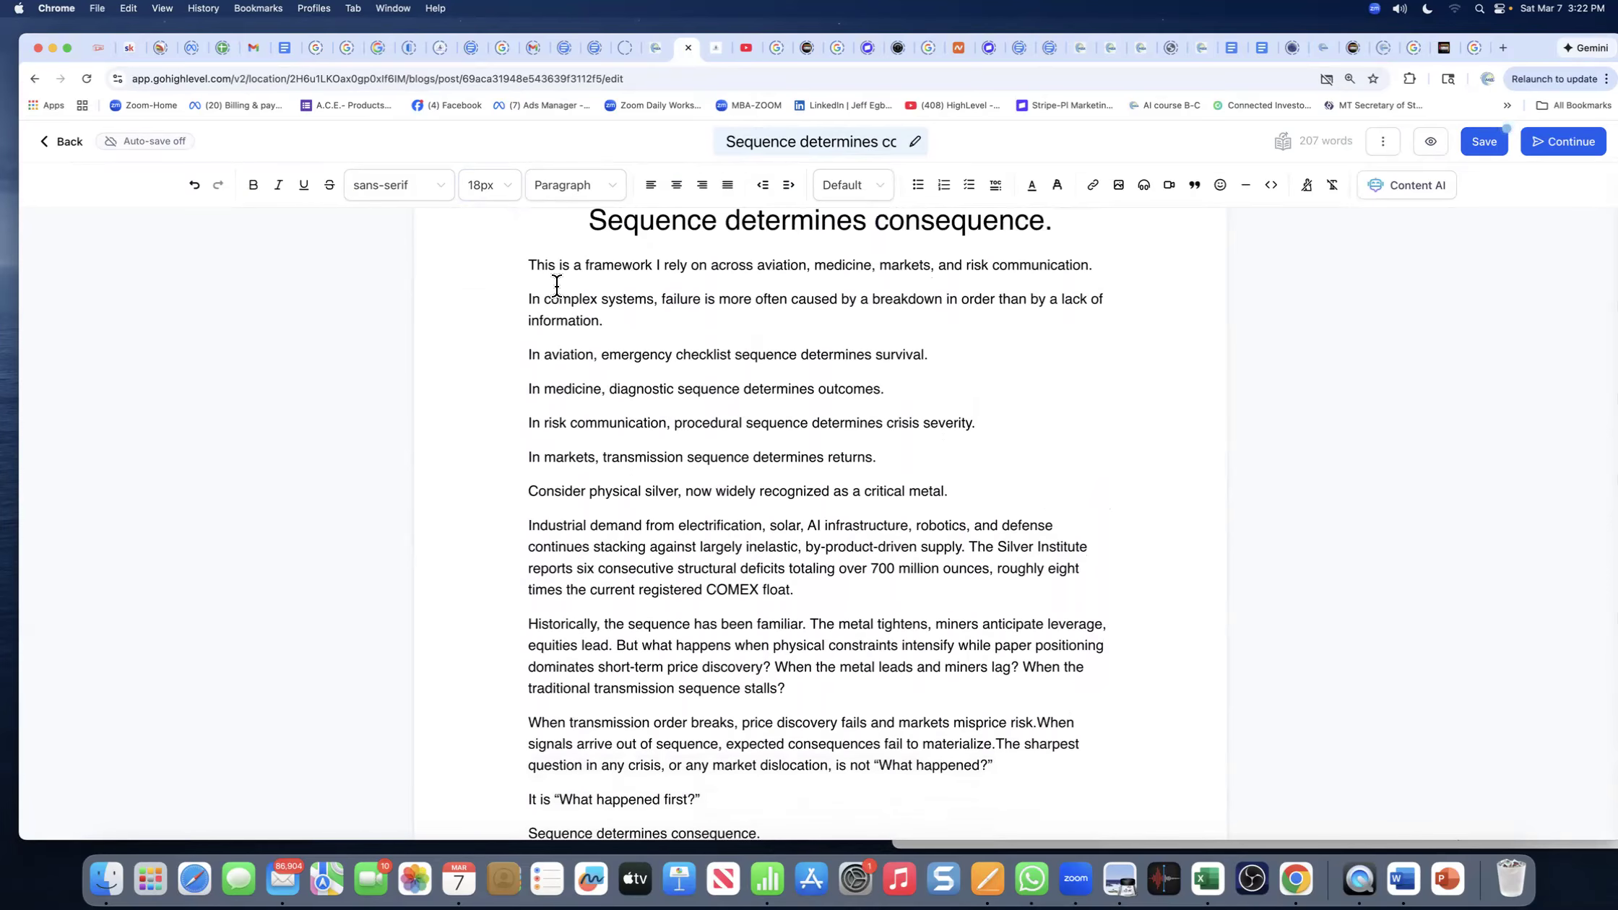
scroll(772, 384, down, 1)
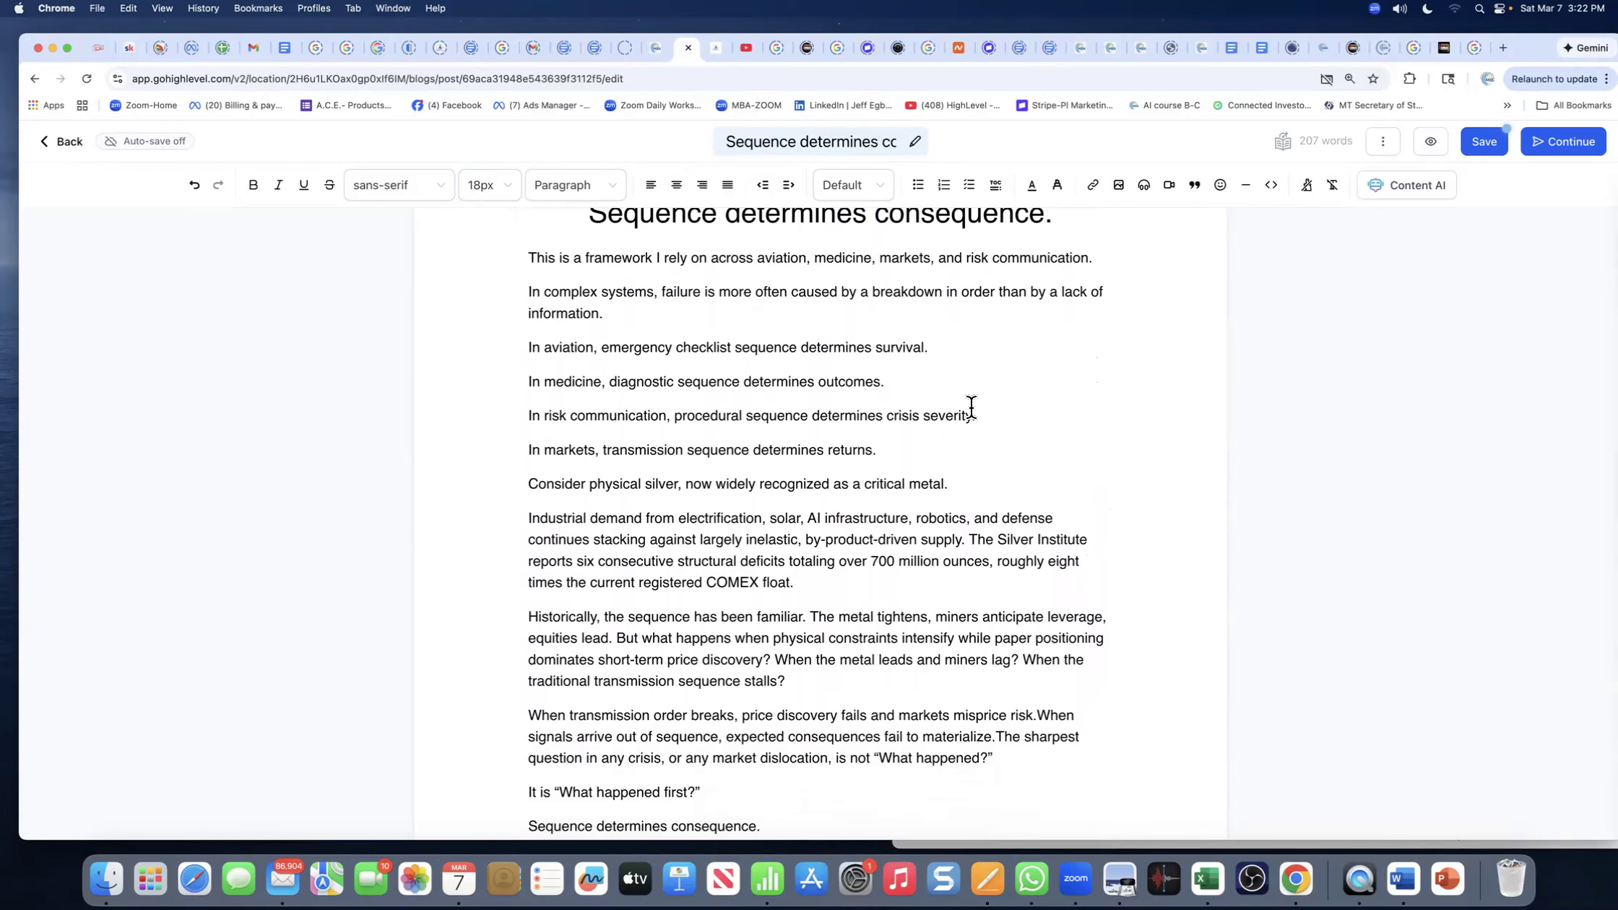
scroll(759, 407, up, 3)
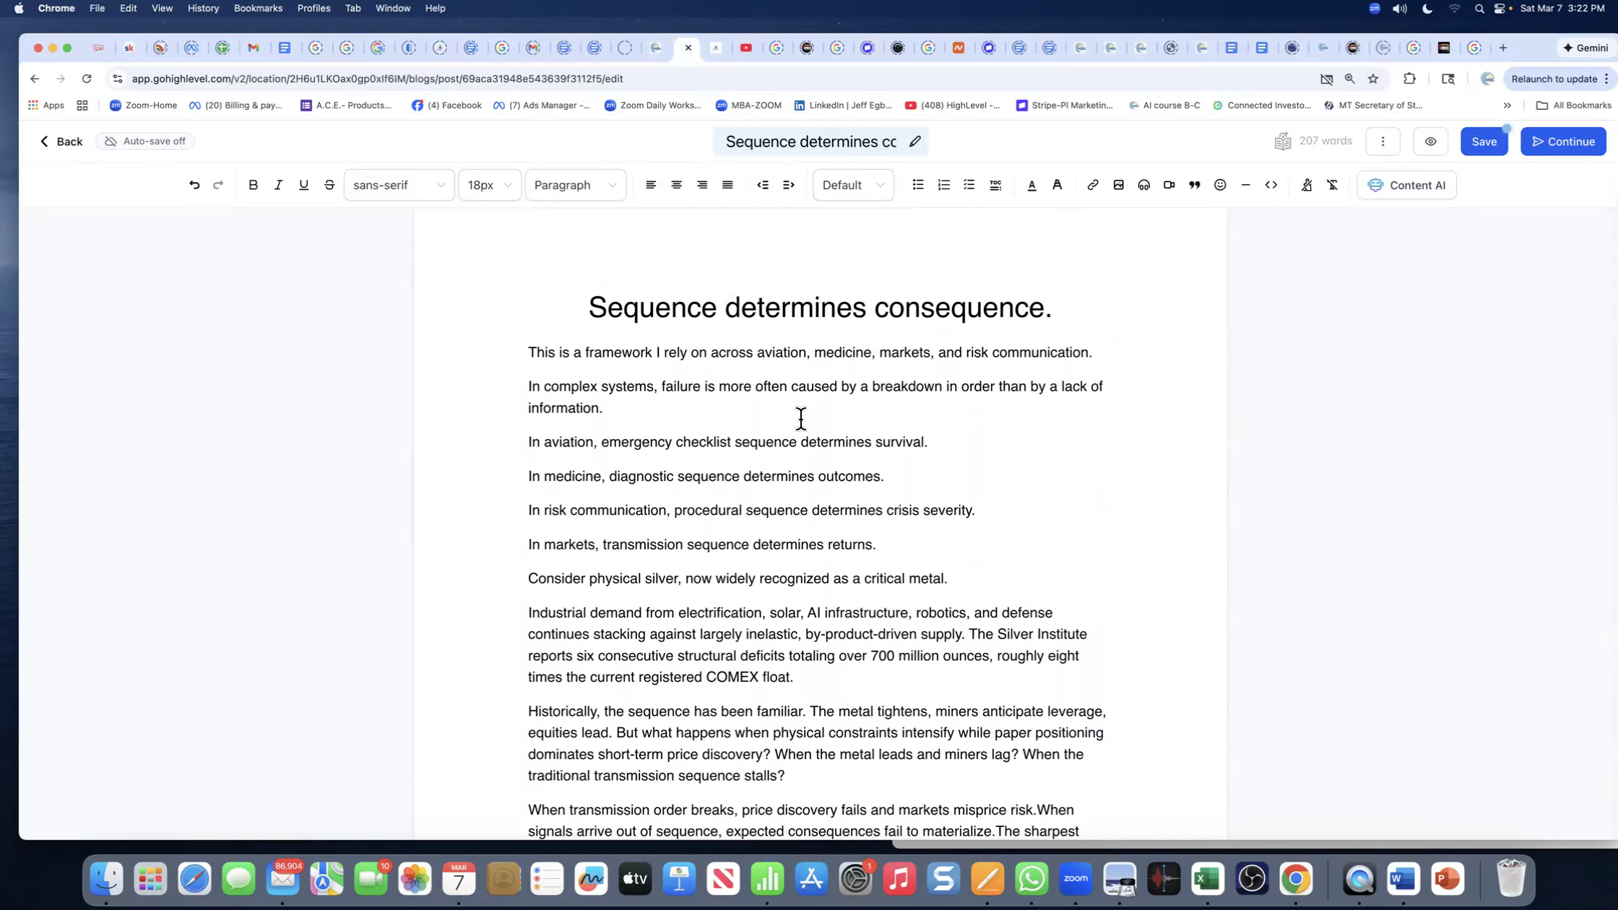
- Delete the trailing period from the 'Sequence determines consequence.' heading
click(1053, 307)
key(BackSpace)
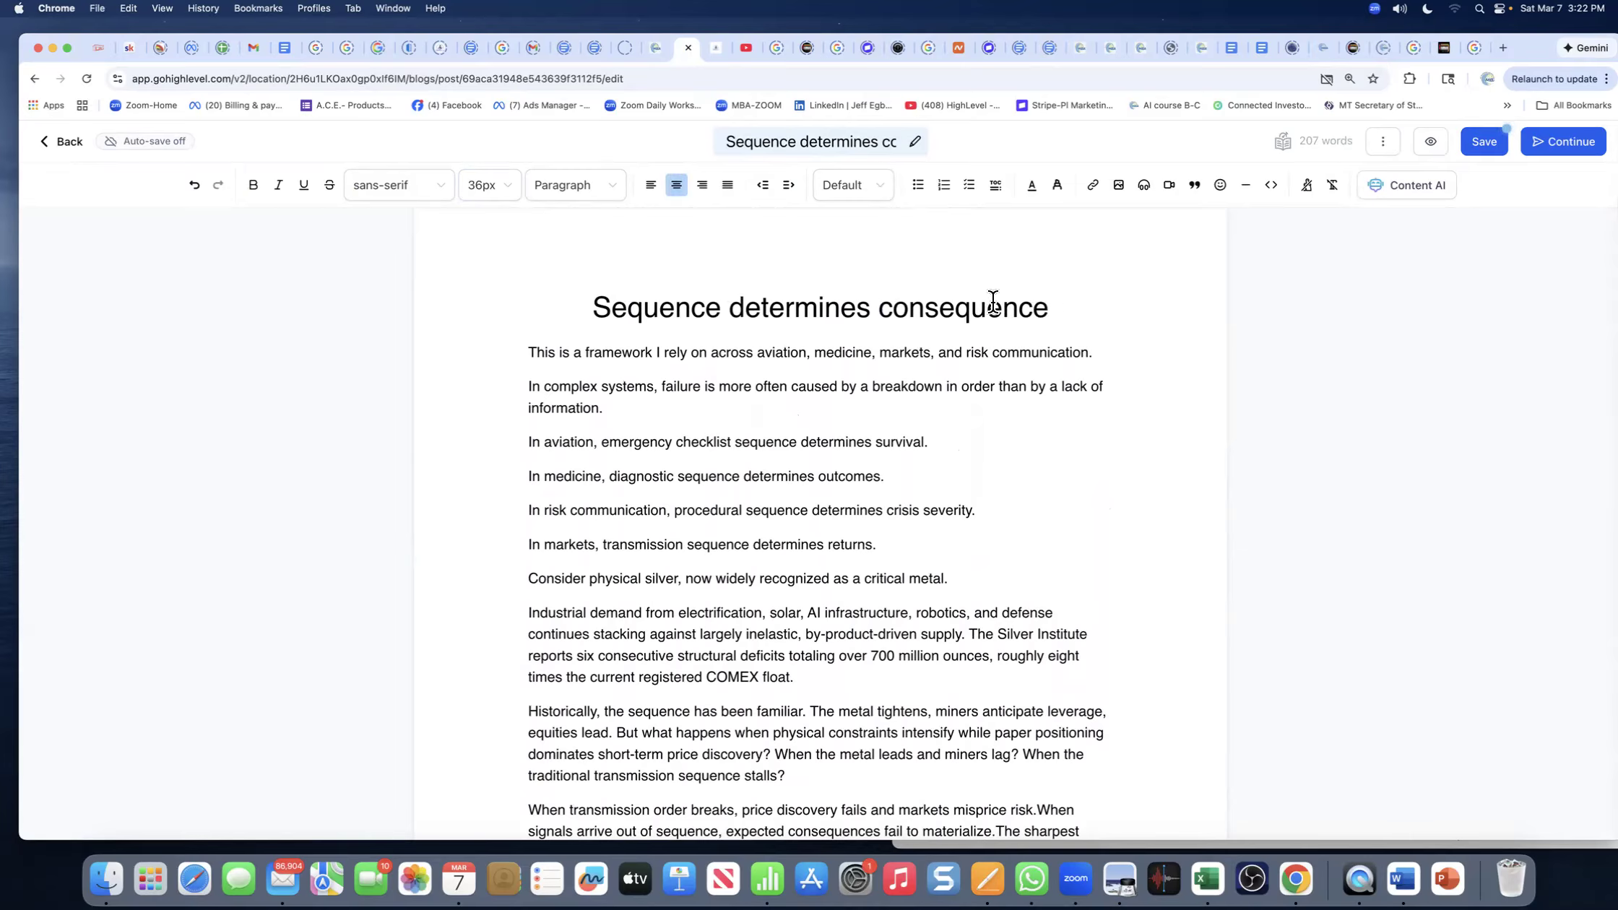
click(840, 142)
scroll(840, 141, left, 2)
- Capitalise the D of 'determines' and the C of 'consequence' in the heading
click(744, 307)
key(BackSpace)
text(D)
click(896, 309)
key(BackSpace)
text(C)
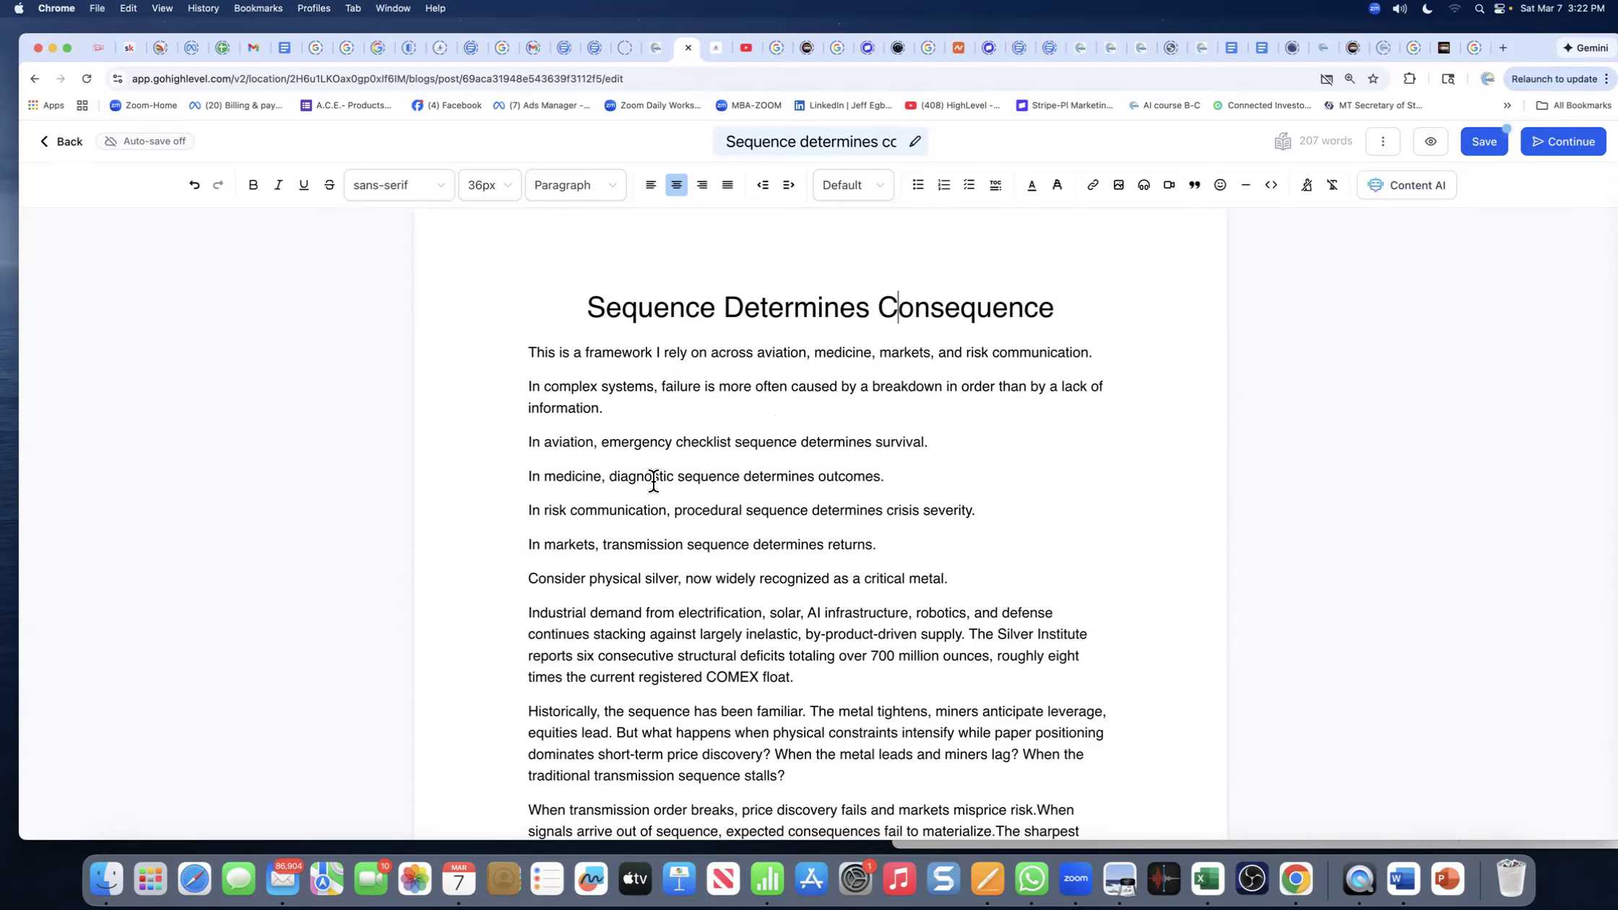
- Save the blog post
scroll(717, 506, down, 3)
scroll(717, 539, down, 3)
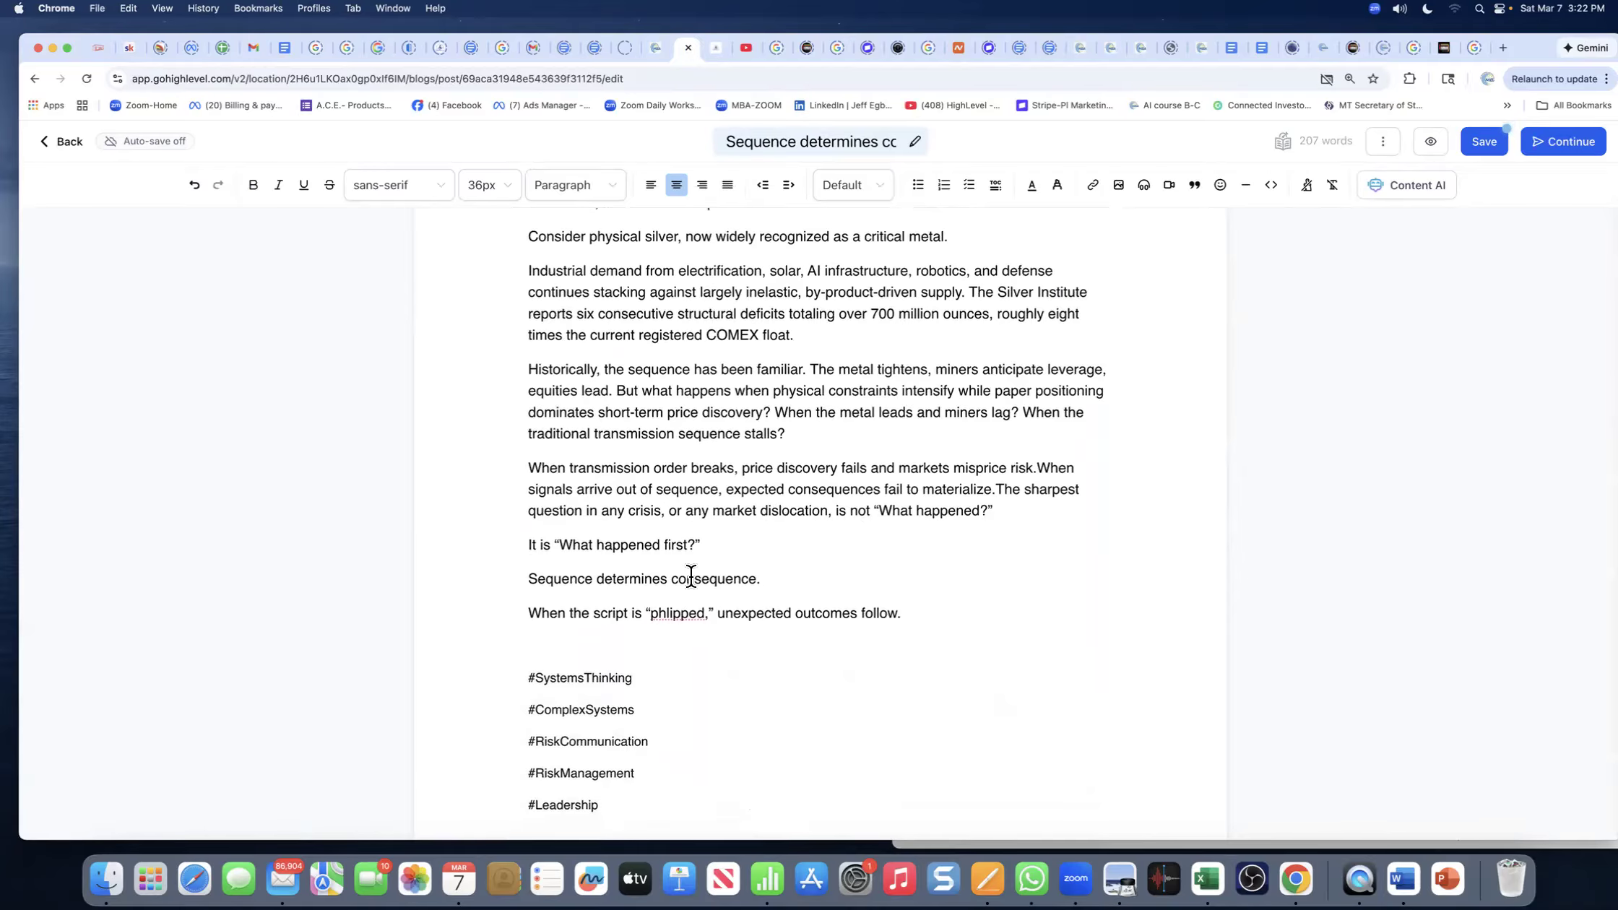
click(1473, 150)
scroll(763, 514, up, 6)
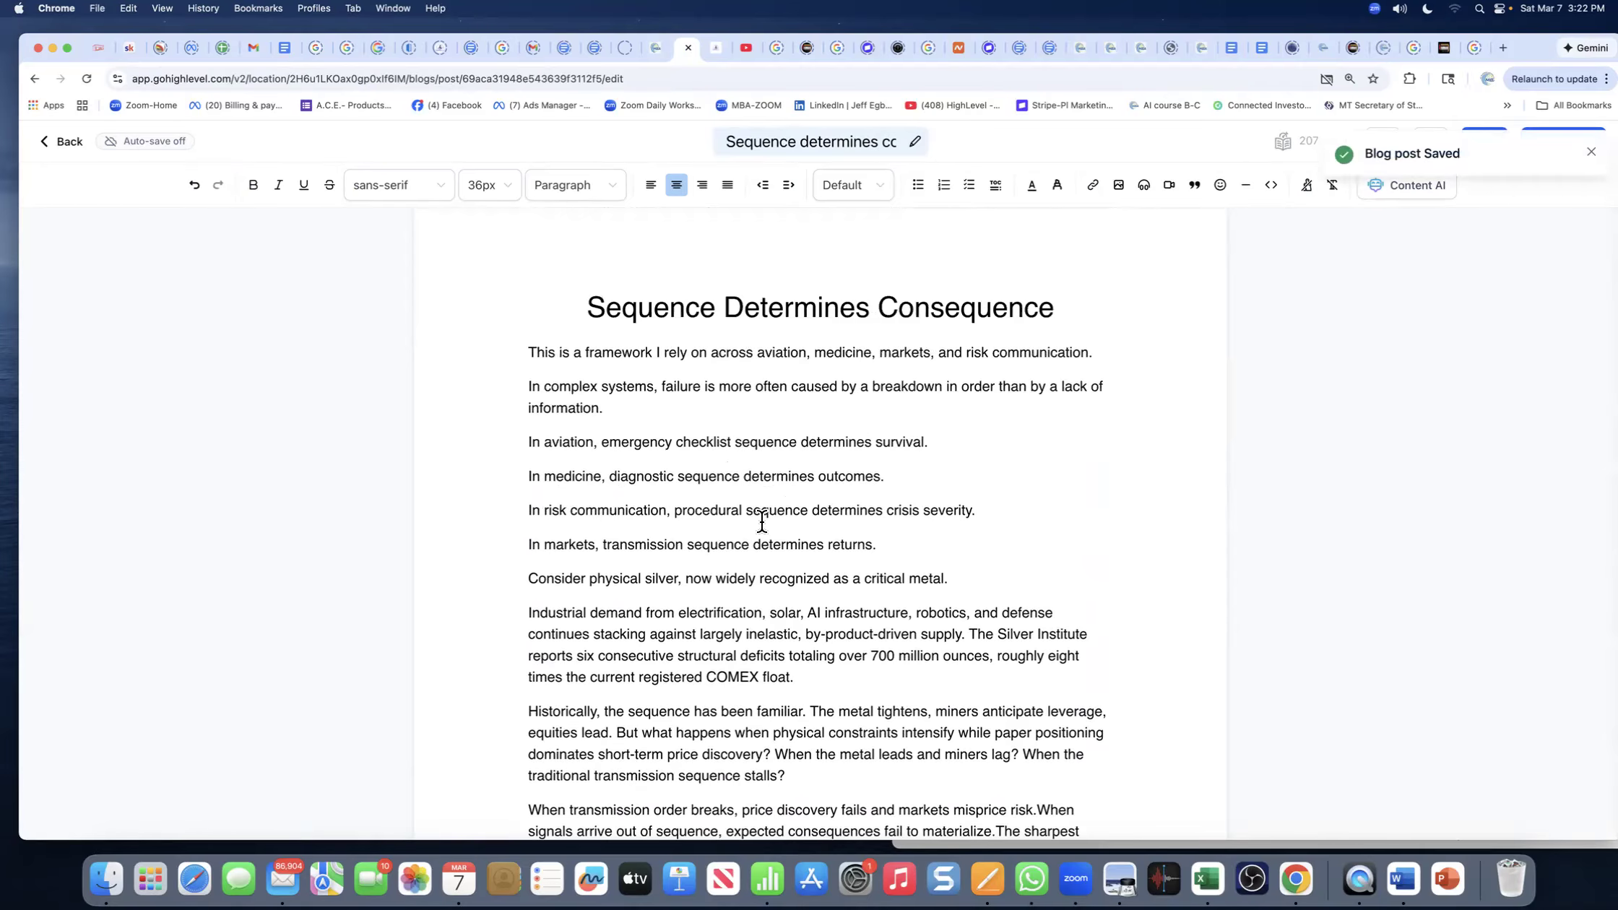
scroll(759, 524, down, 5)
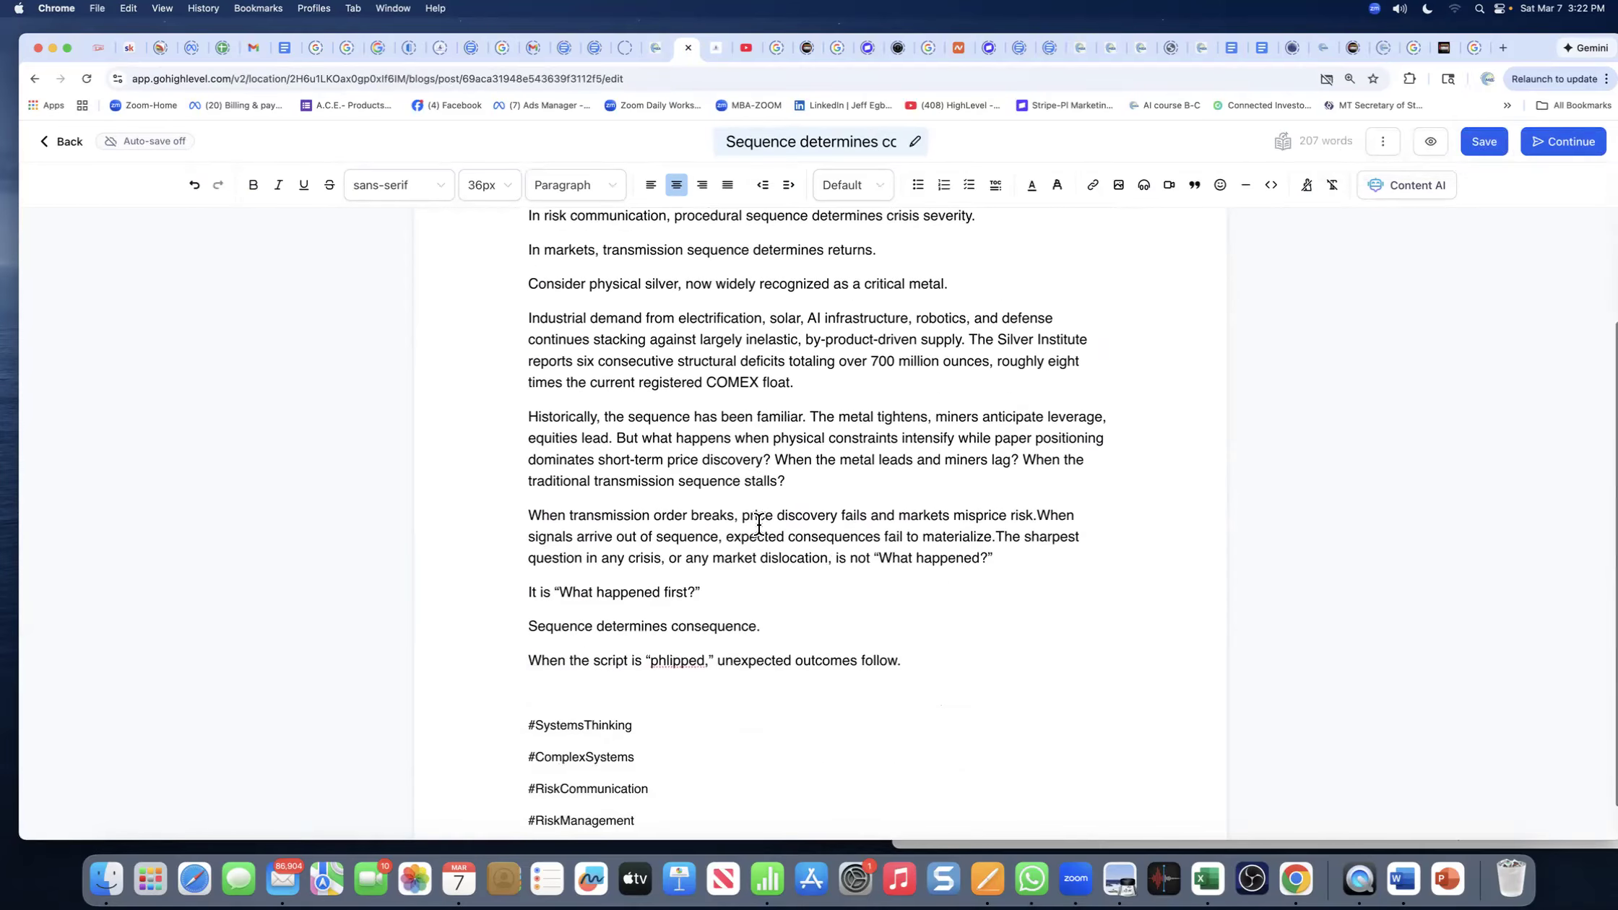
scroll(759, 524, up, 5)
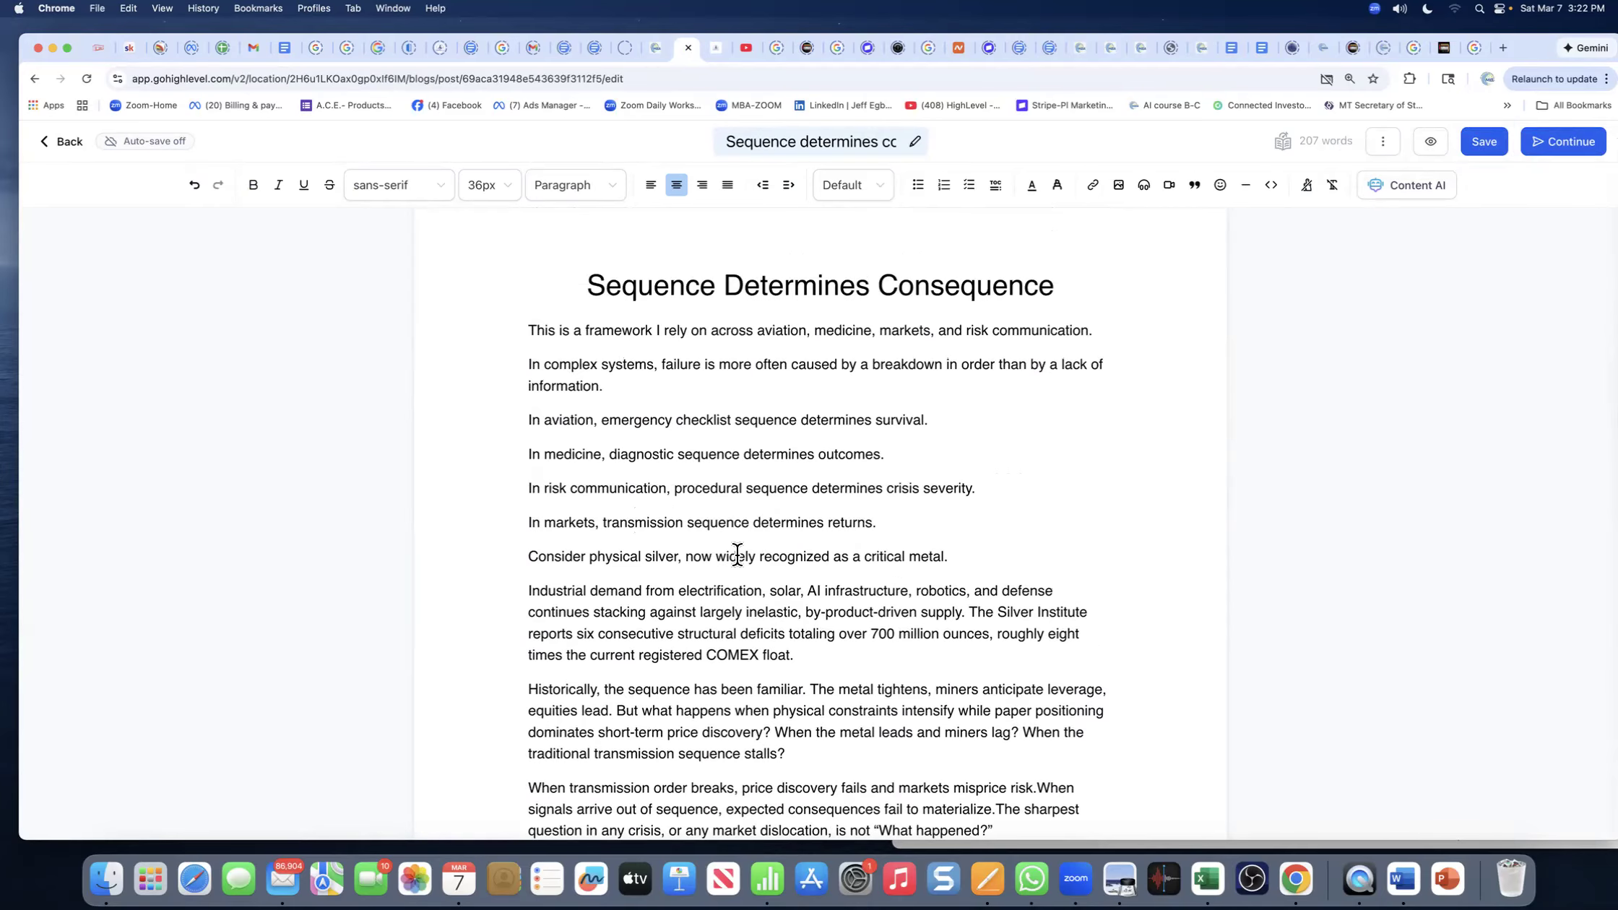
scroll(812, 548, down, 5)
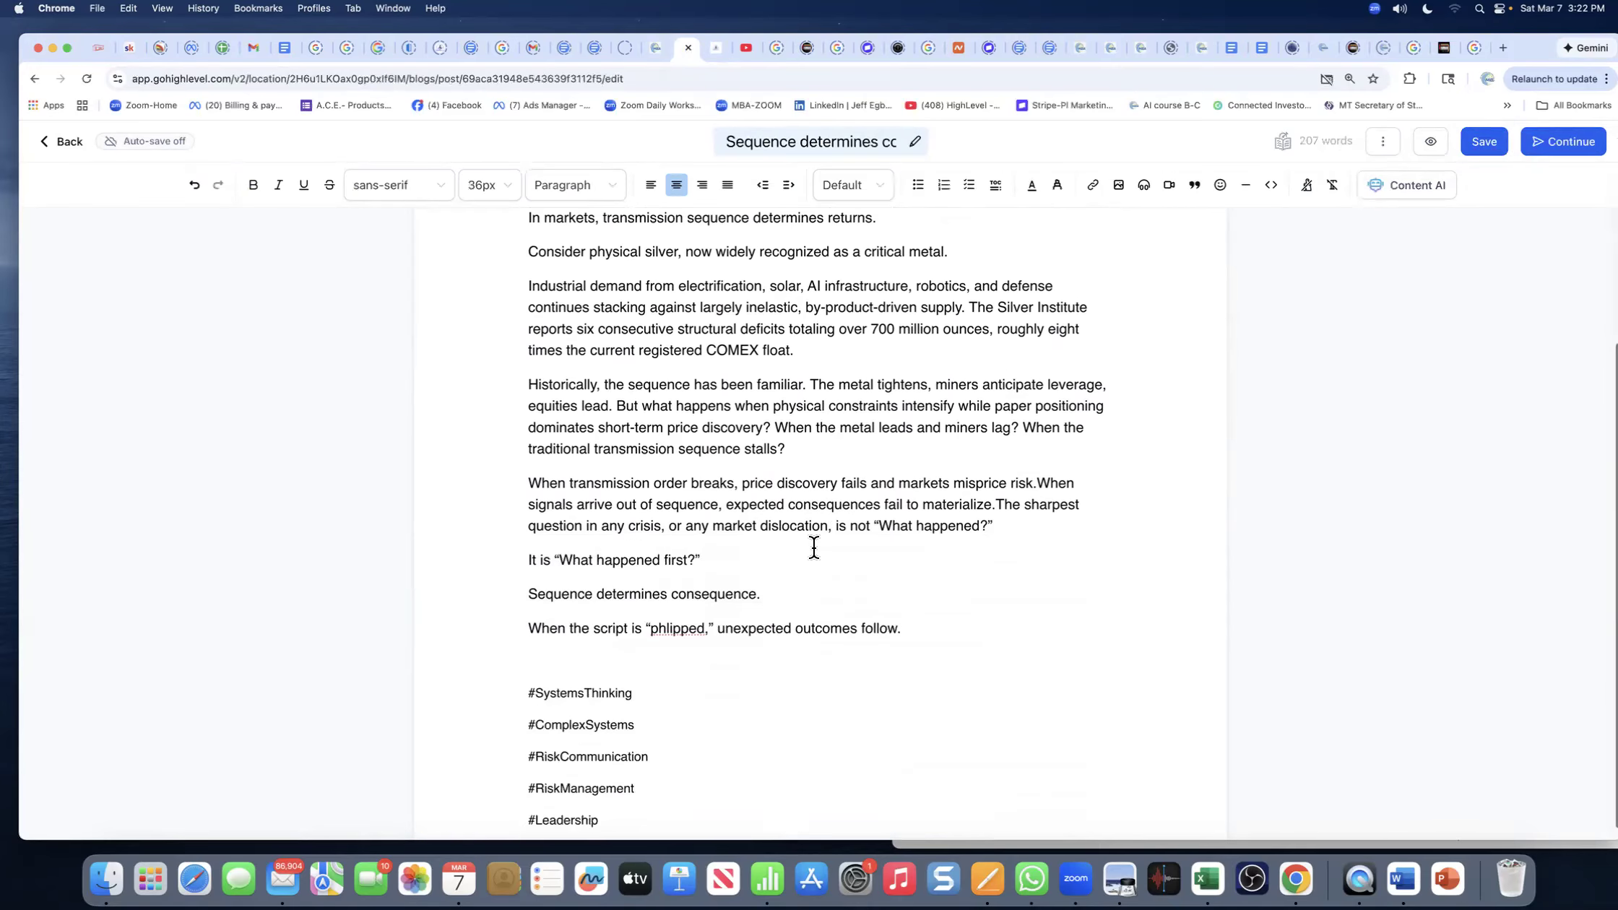
drag(532, 677, 635, 677)
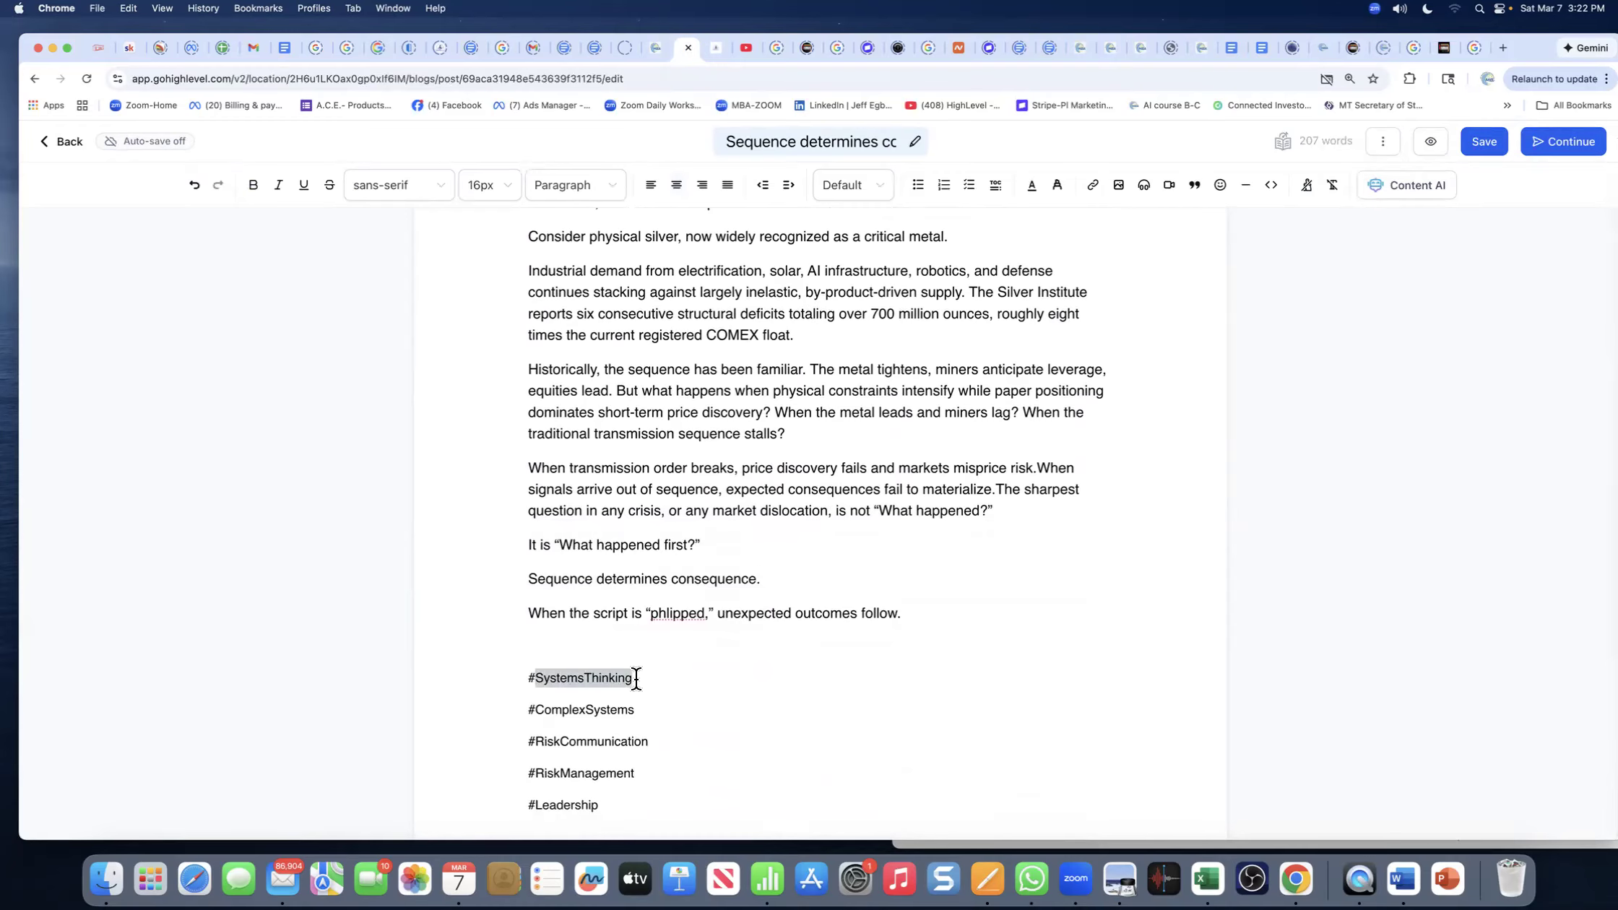
click(562, 719)
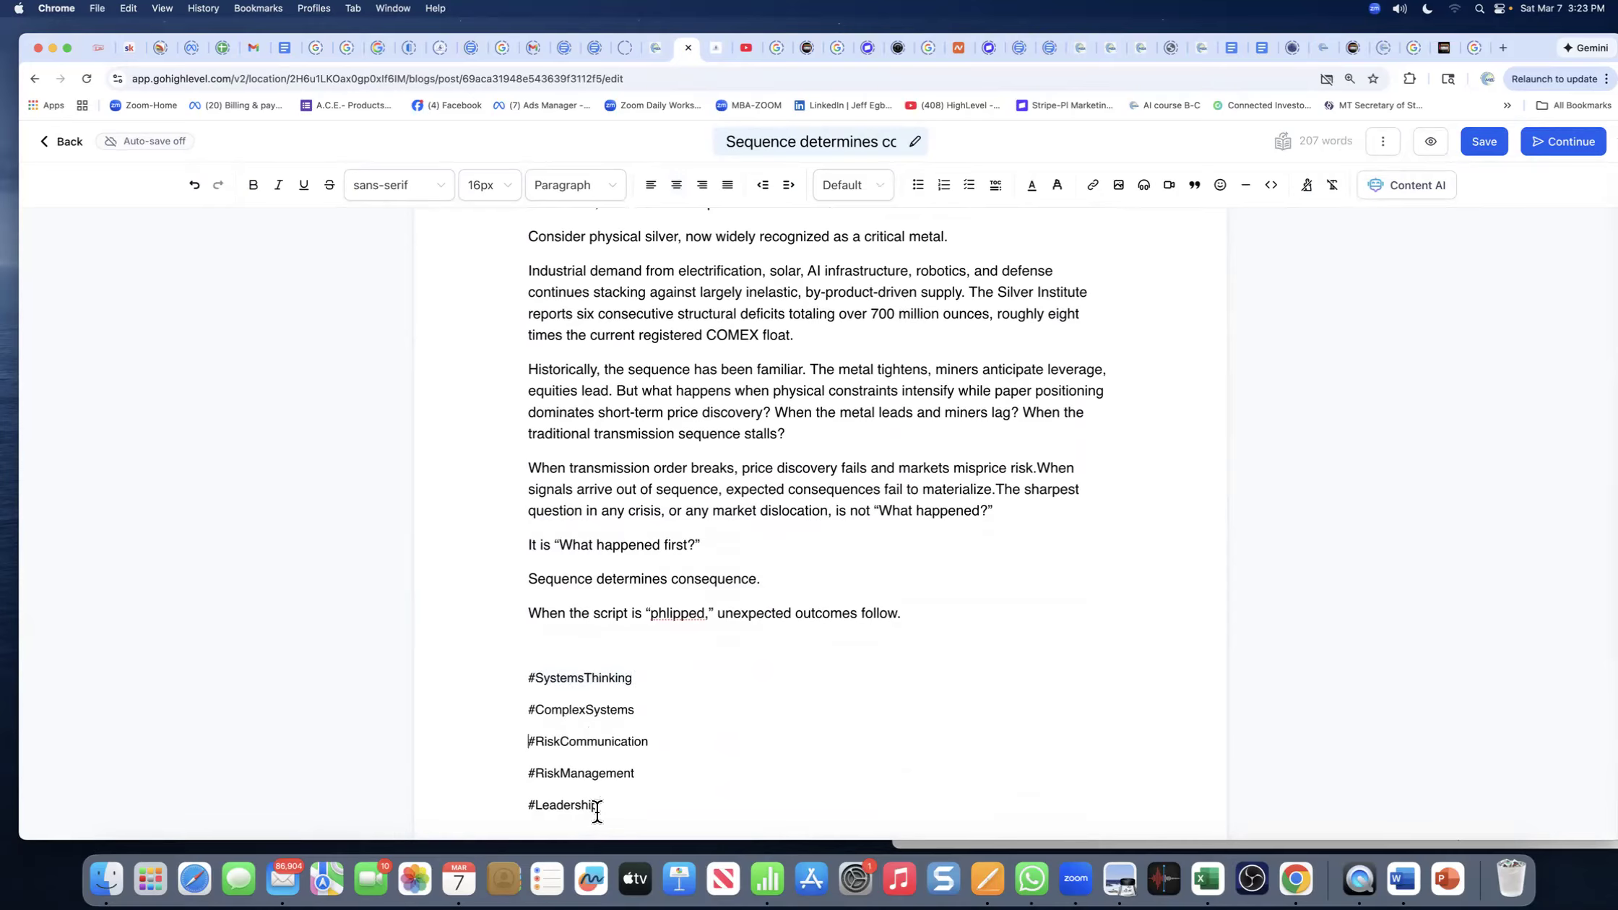
drag(601, 806, 522, 674)
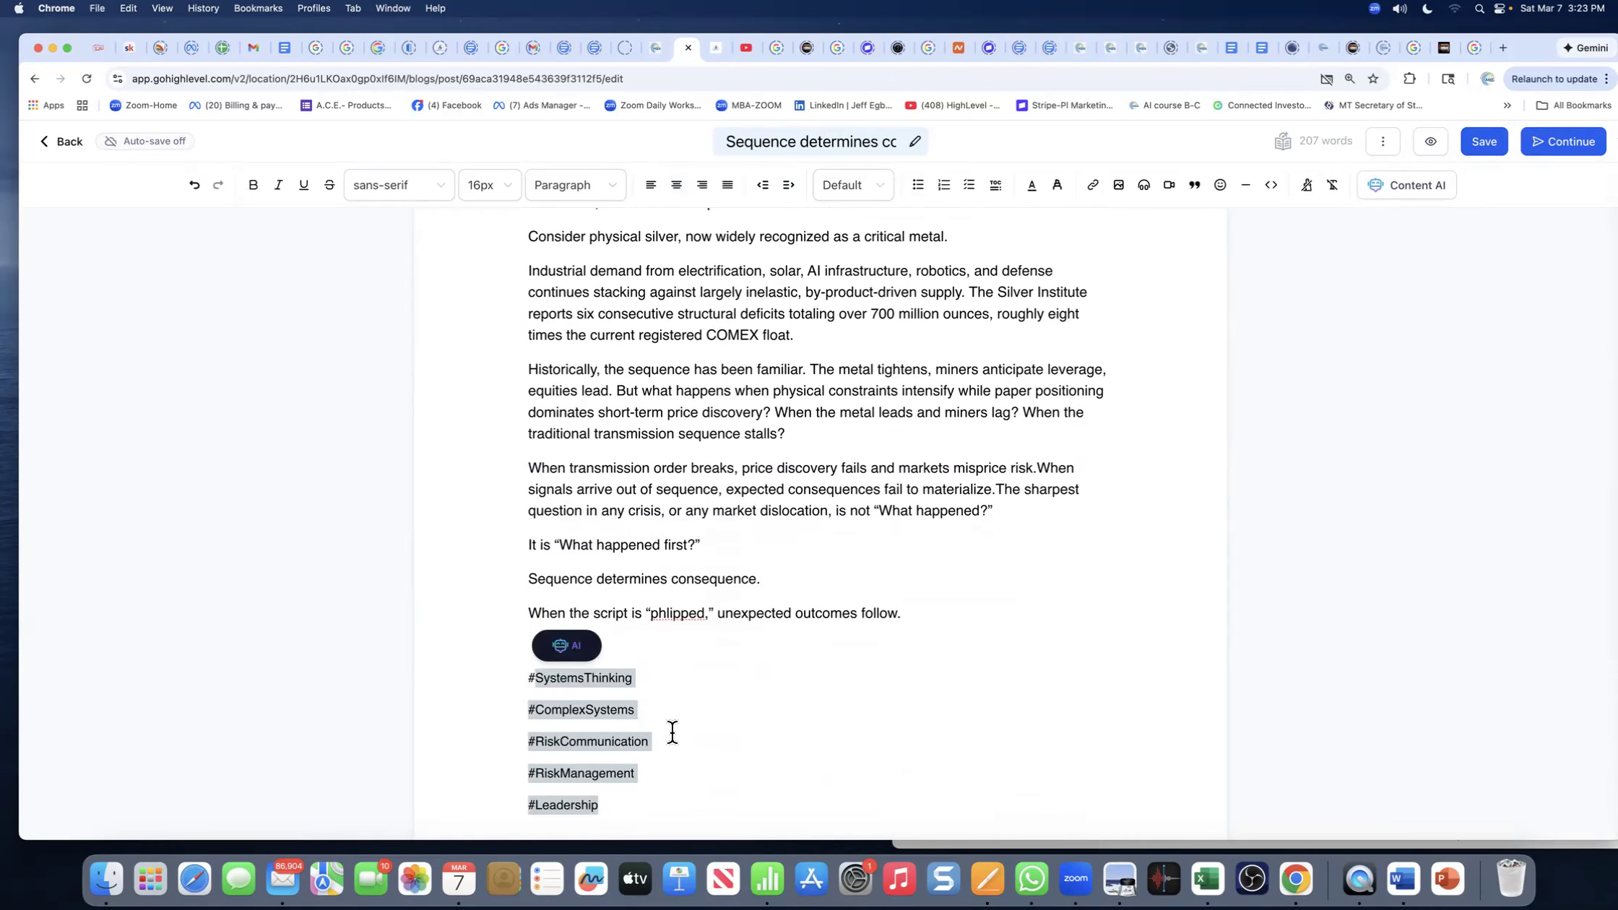
click(654, 614)
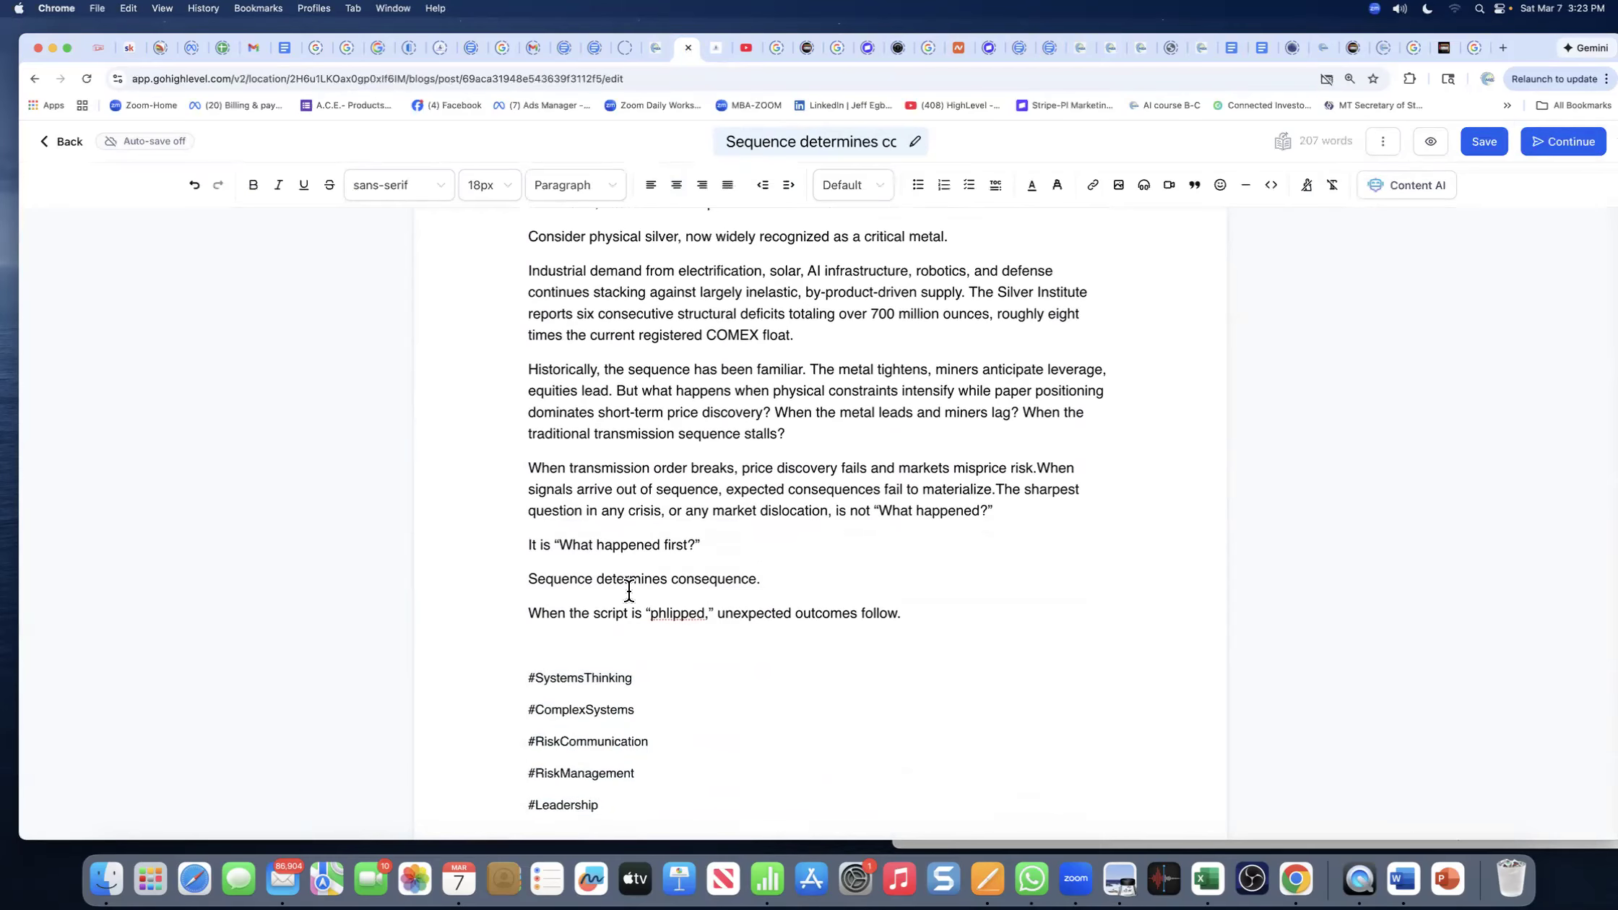
scroll(629, 590, up, 5)
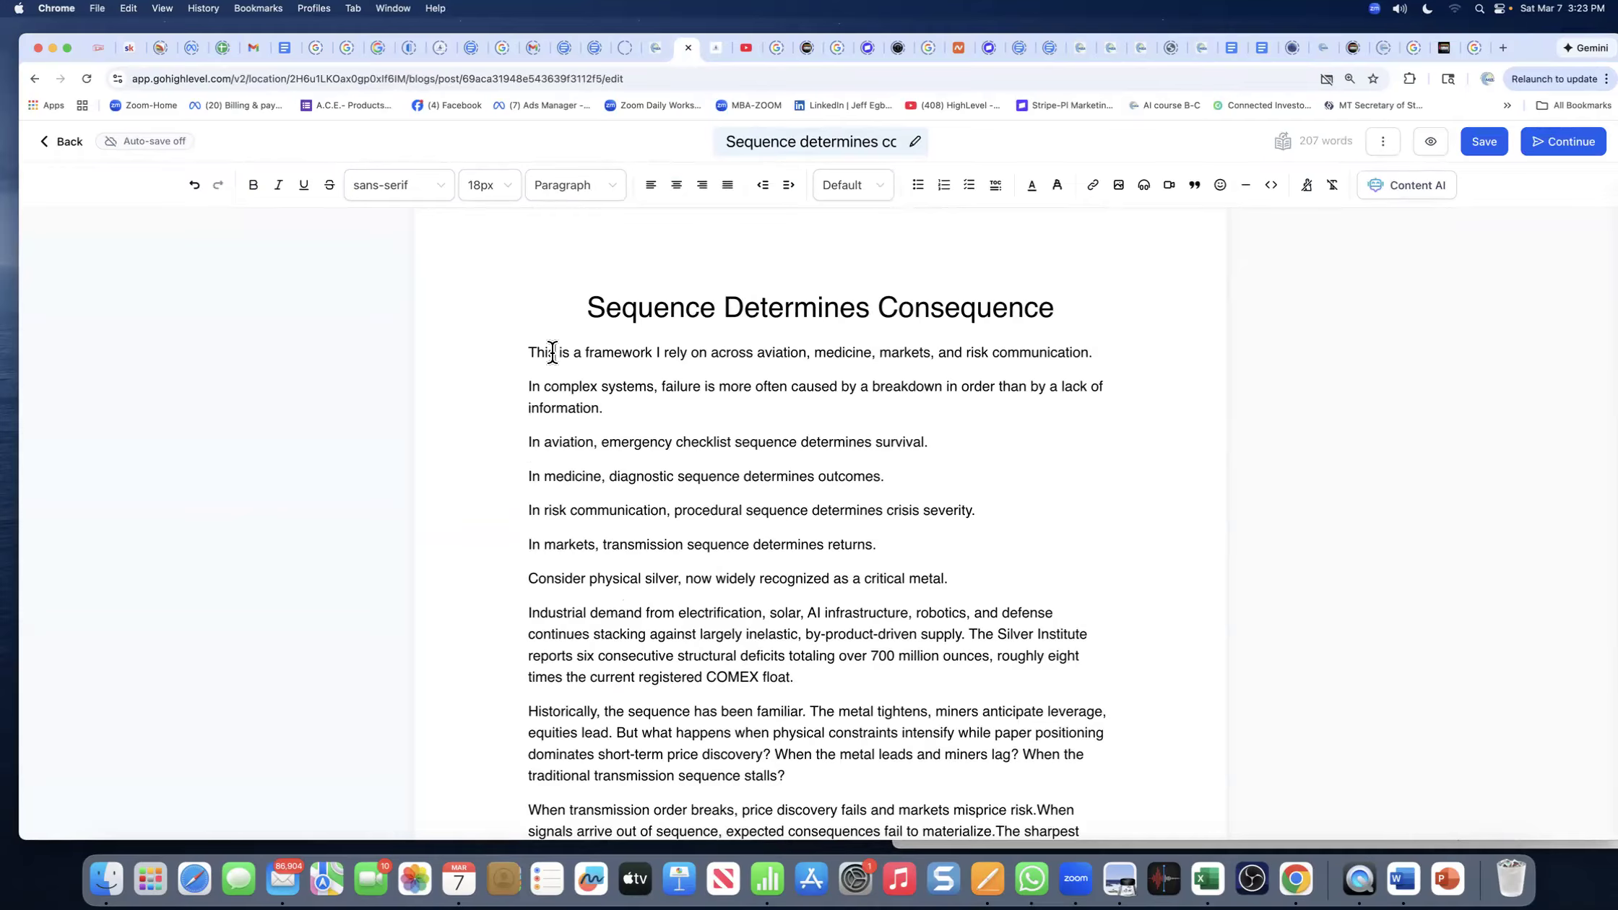
- Apply 1.15 line spacing to the whole post after briefly setting it to 1
key(super+a)
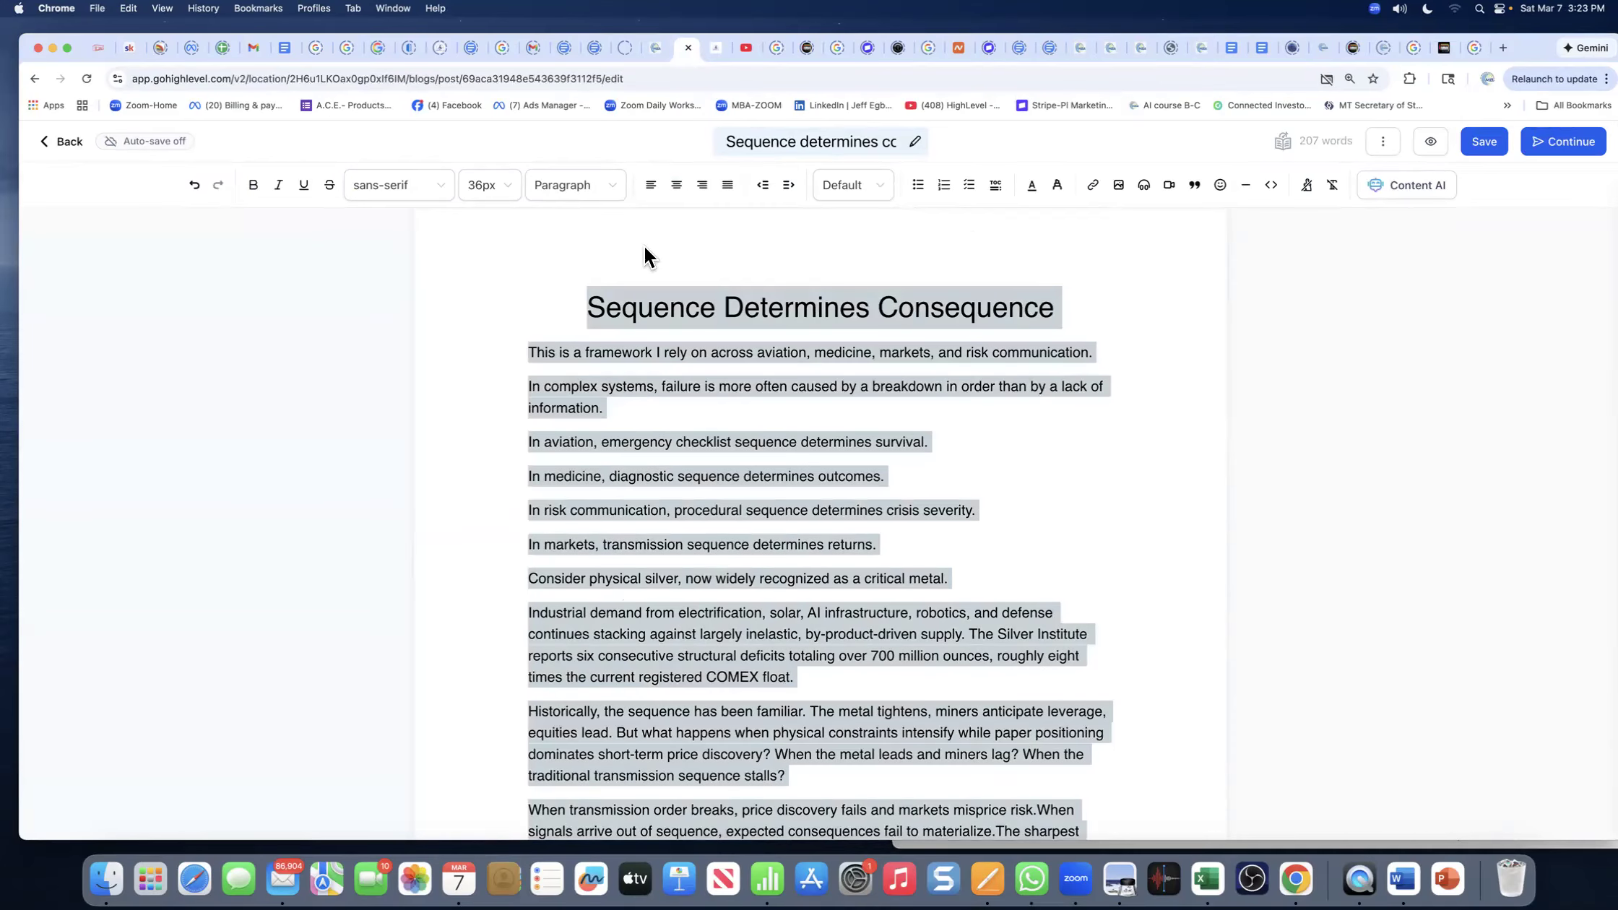
click(876, 189)
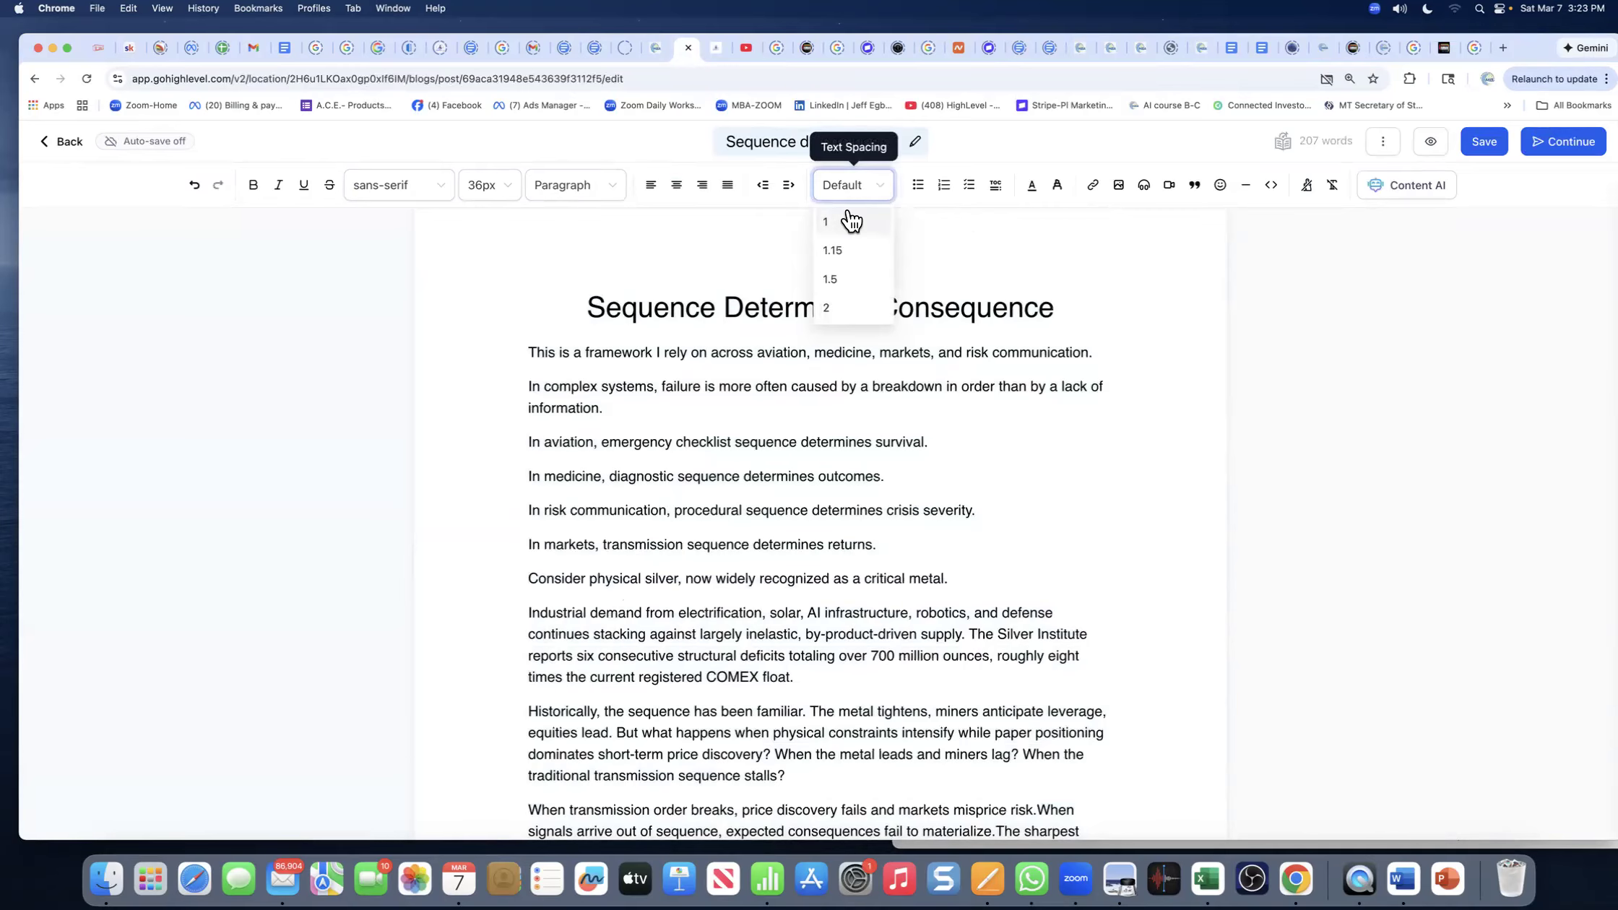
click(851, 221)
click(798, 299)
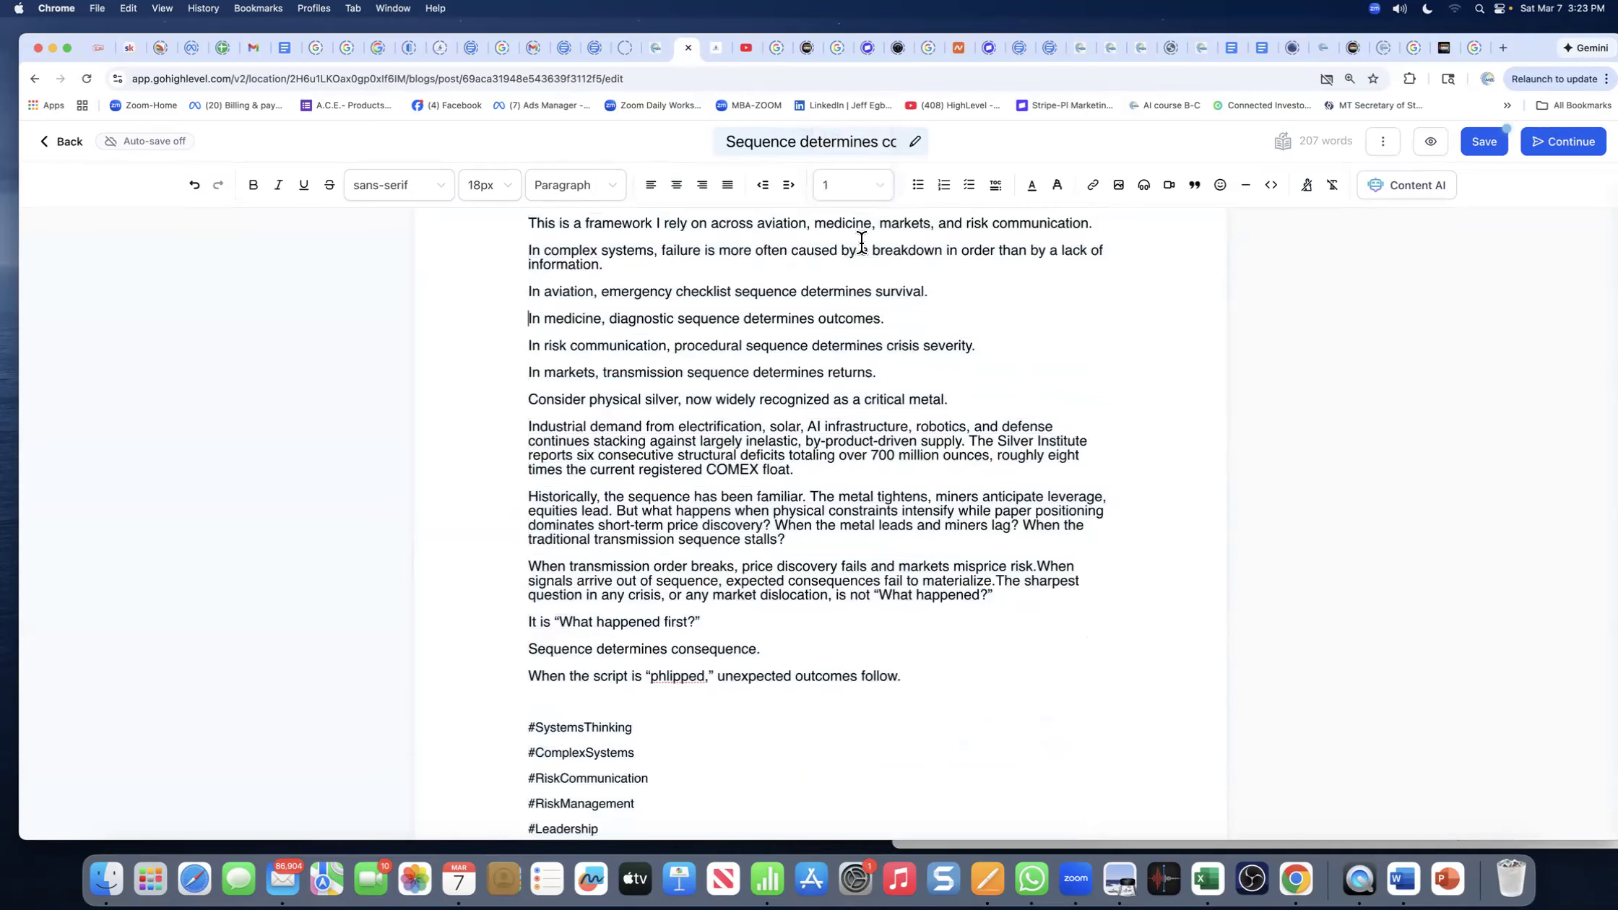
click(878, 189)
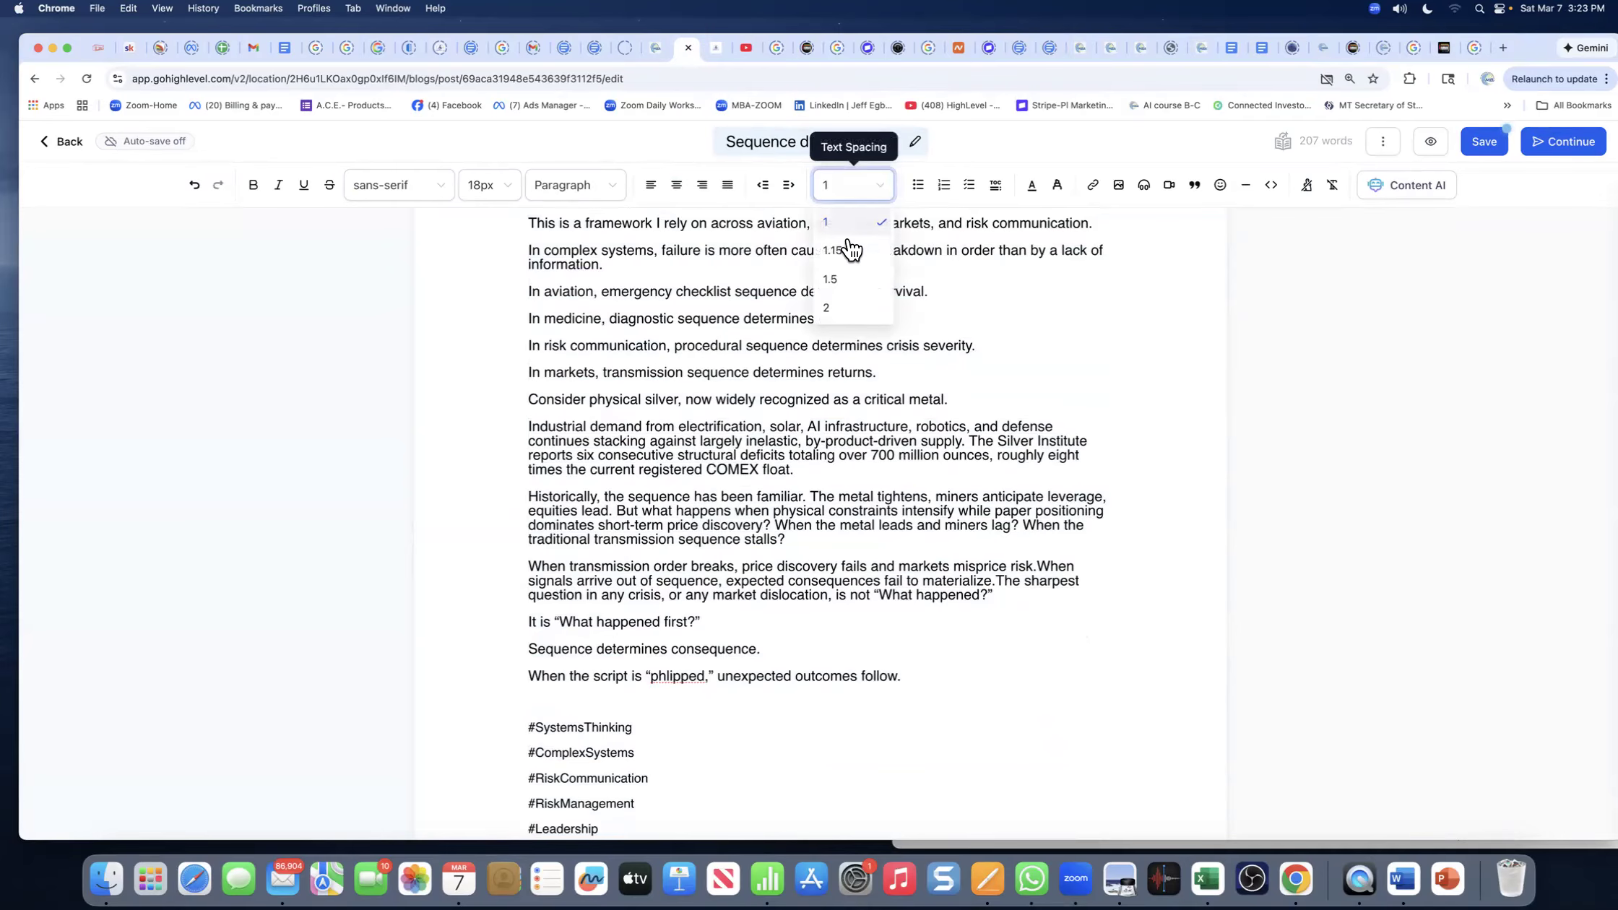
click(648, 273)
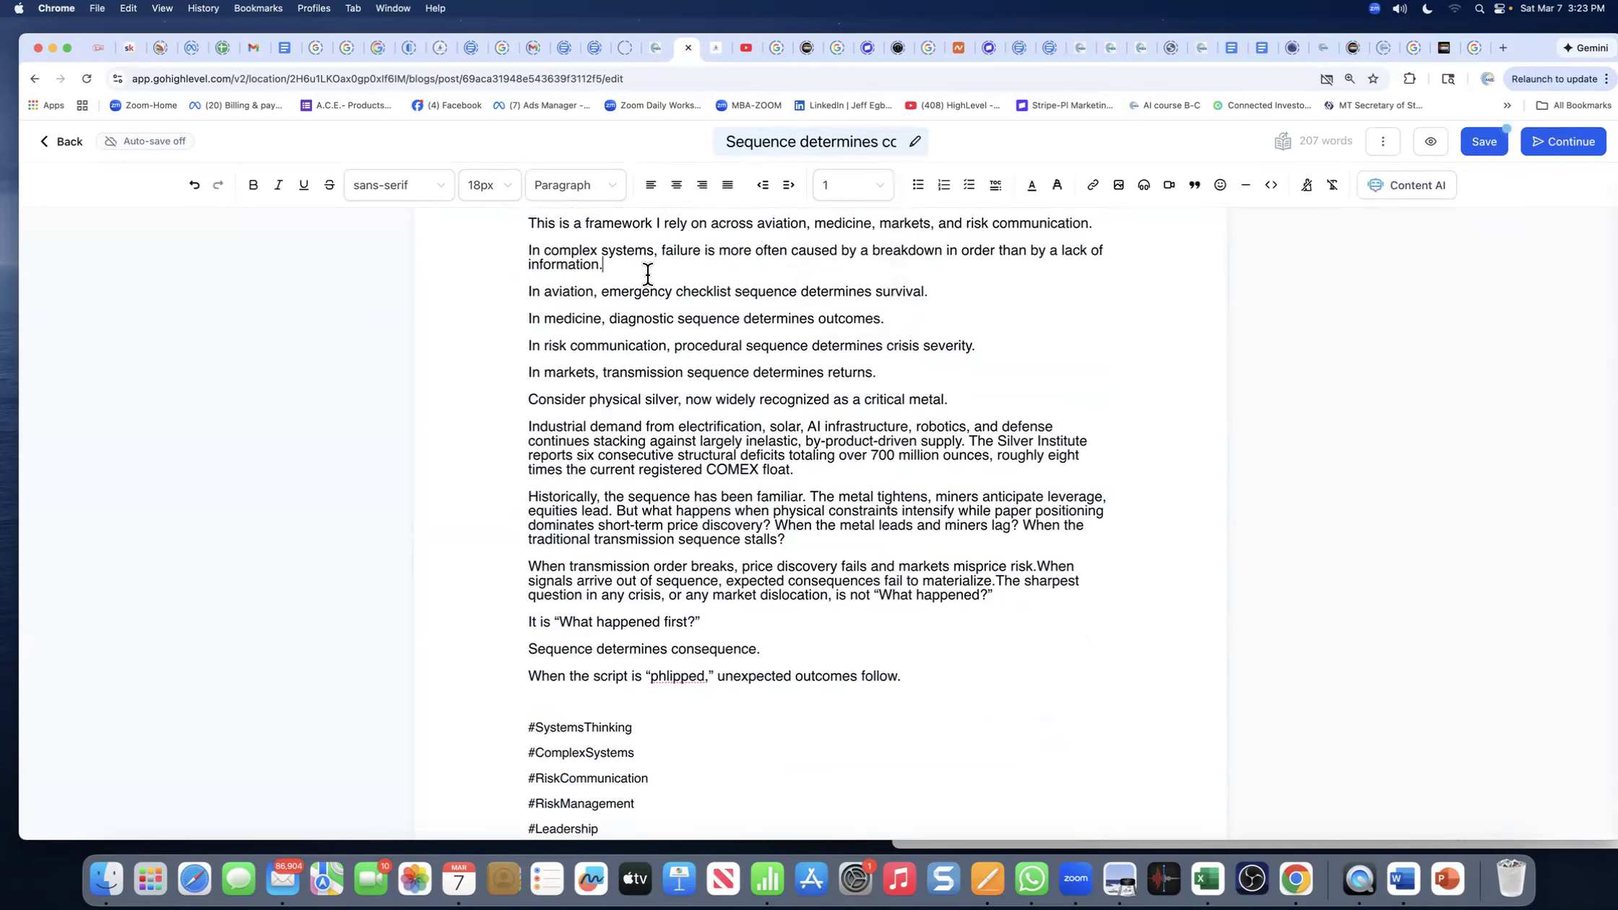
click(879, 192)
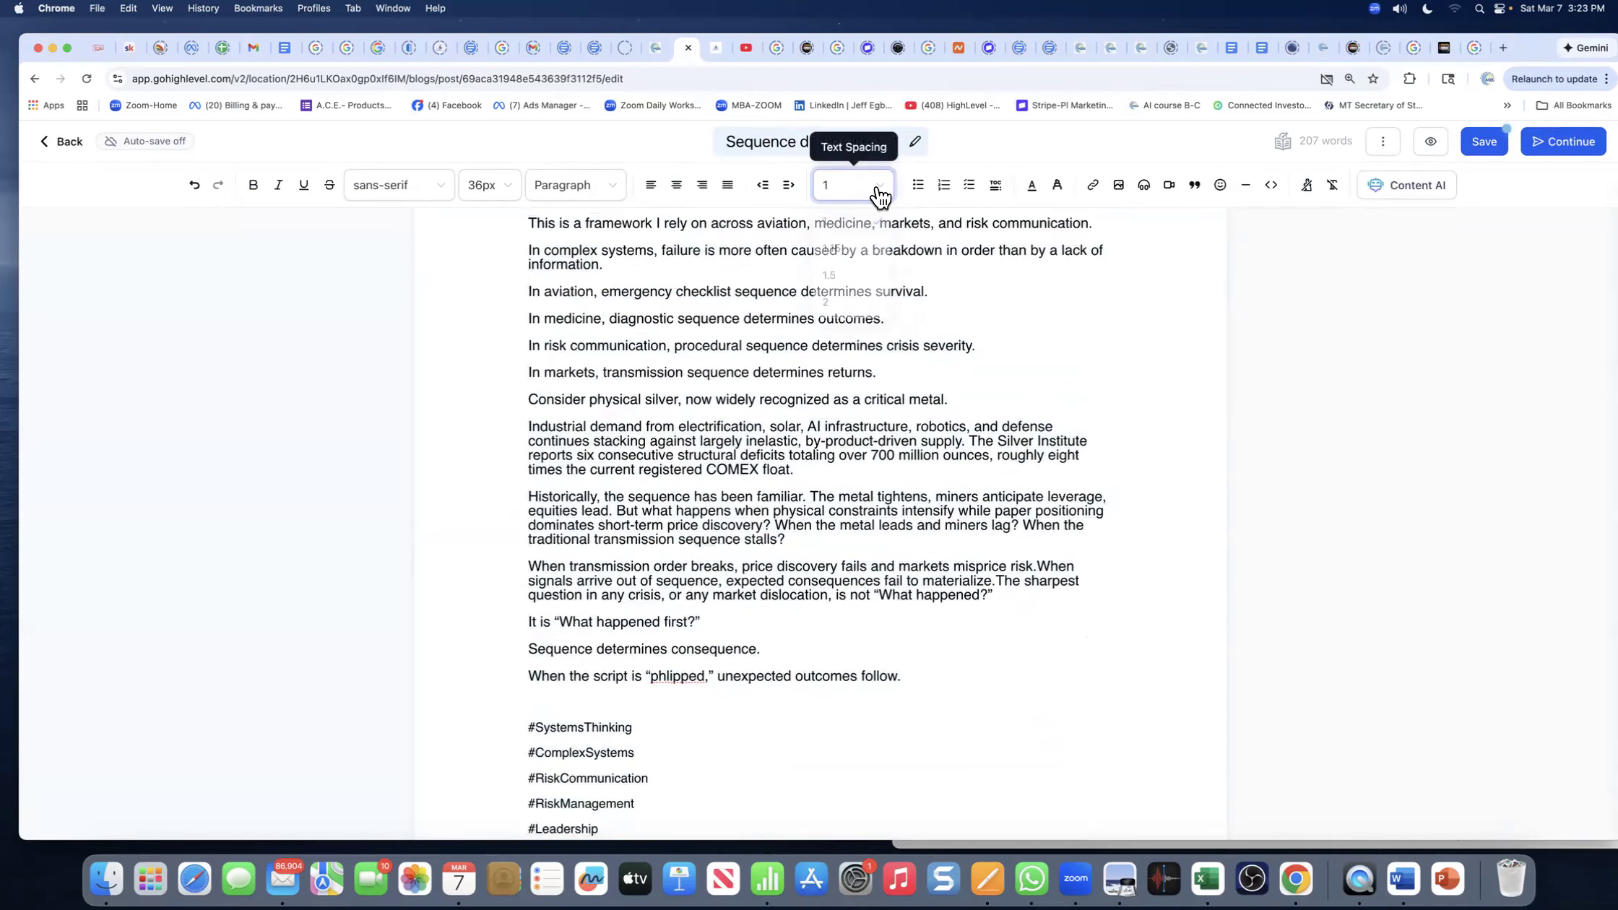
key(super+a)
click(832, 249)
click(654, 404)
scroll(655, 405, up, 3)
click(528, 327)
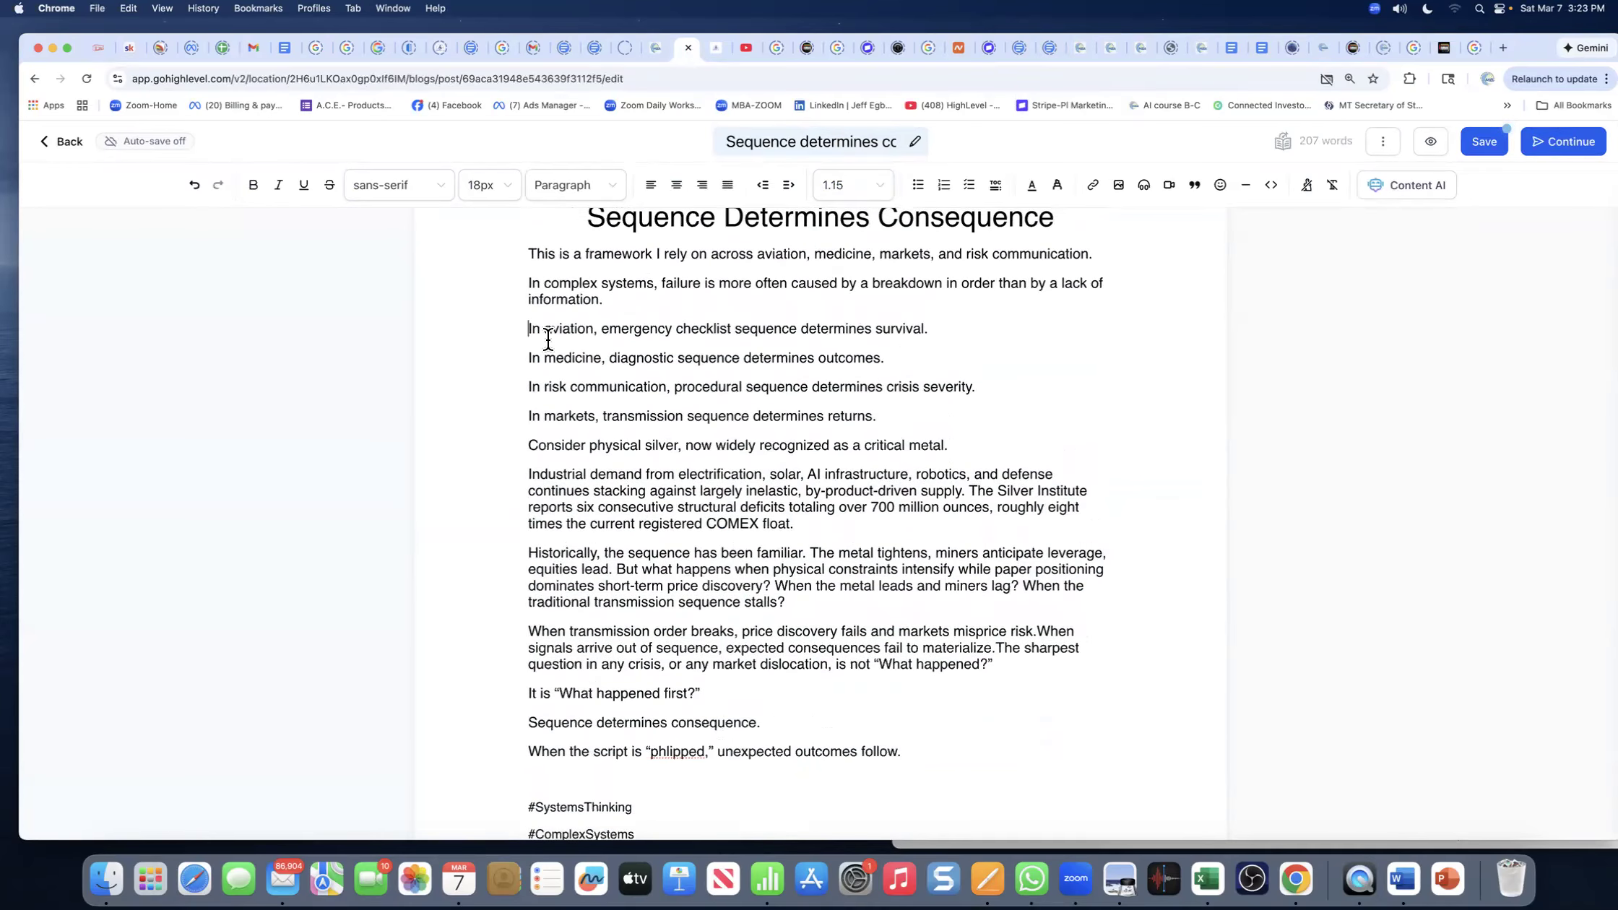
scroll(551, 349, down, 1)
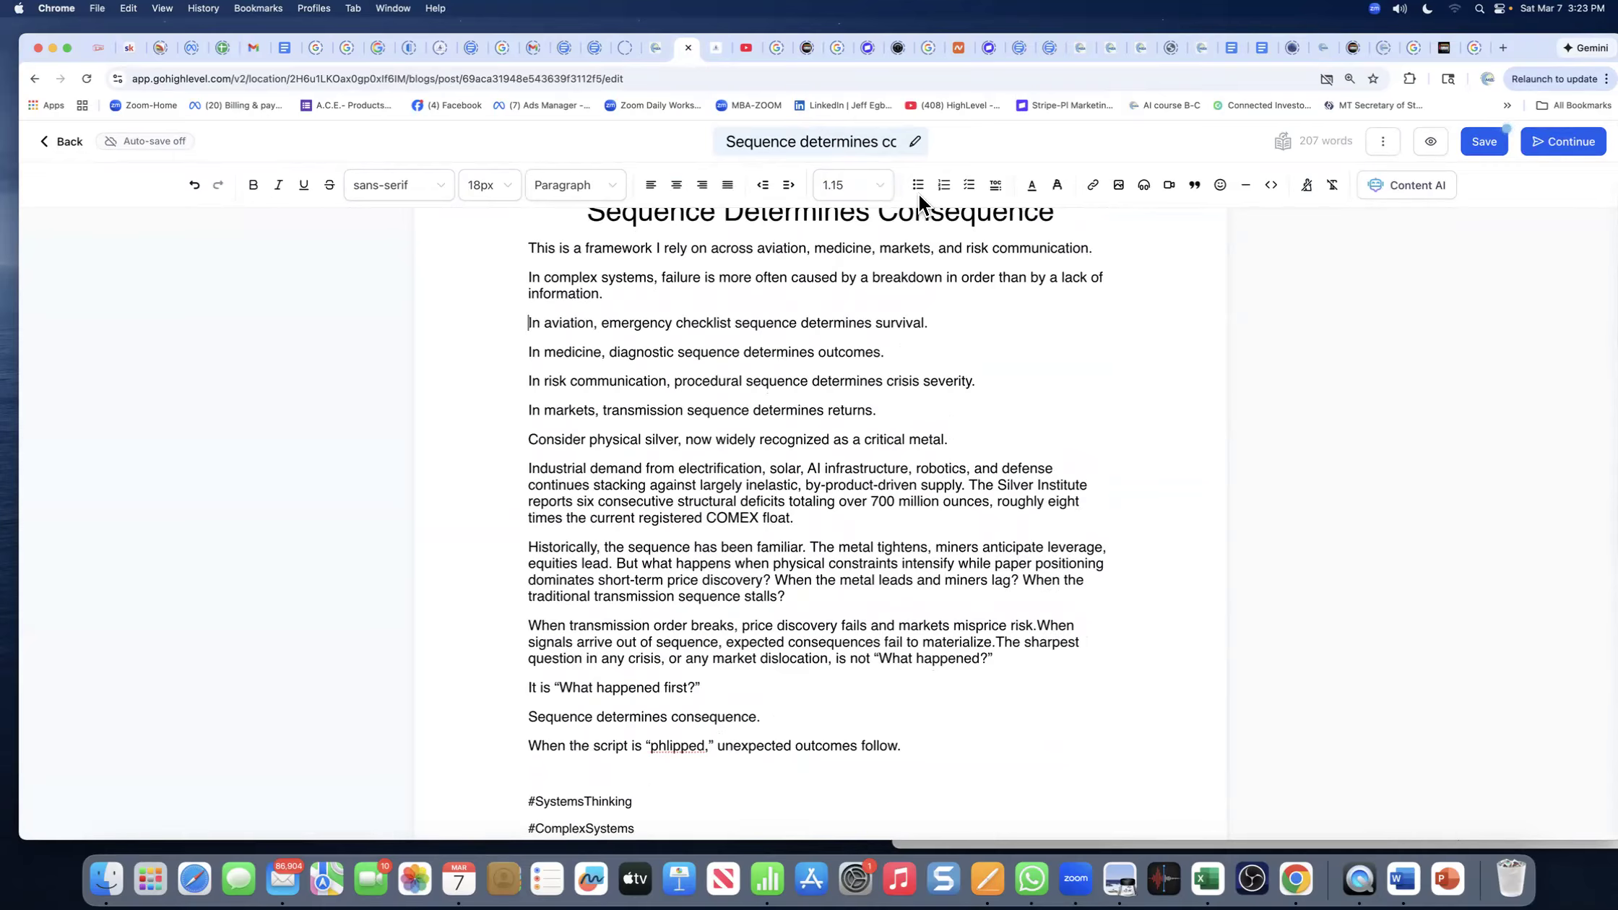
- Turn the 'In aviation… In markets…' lines into a bulleted list
drag(527, 323, 564, 441)
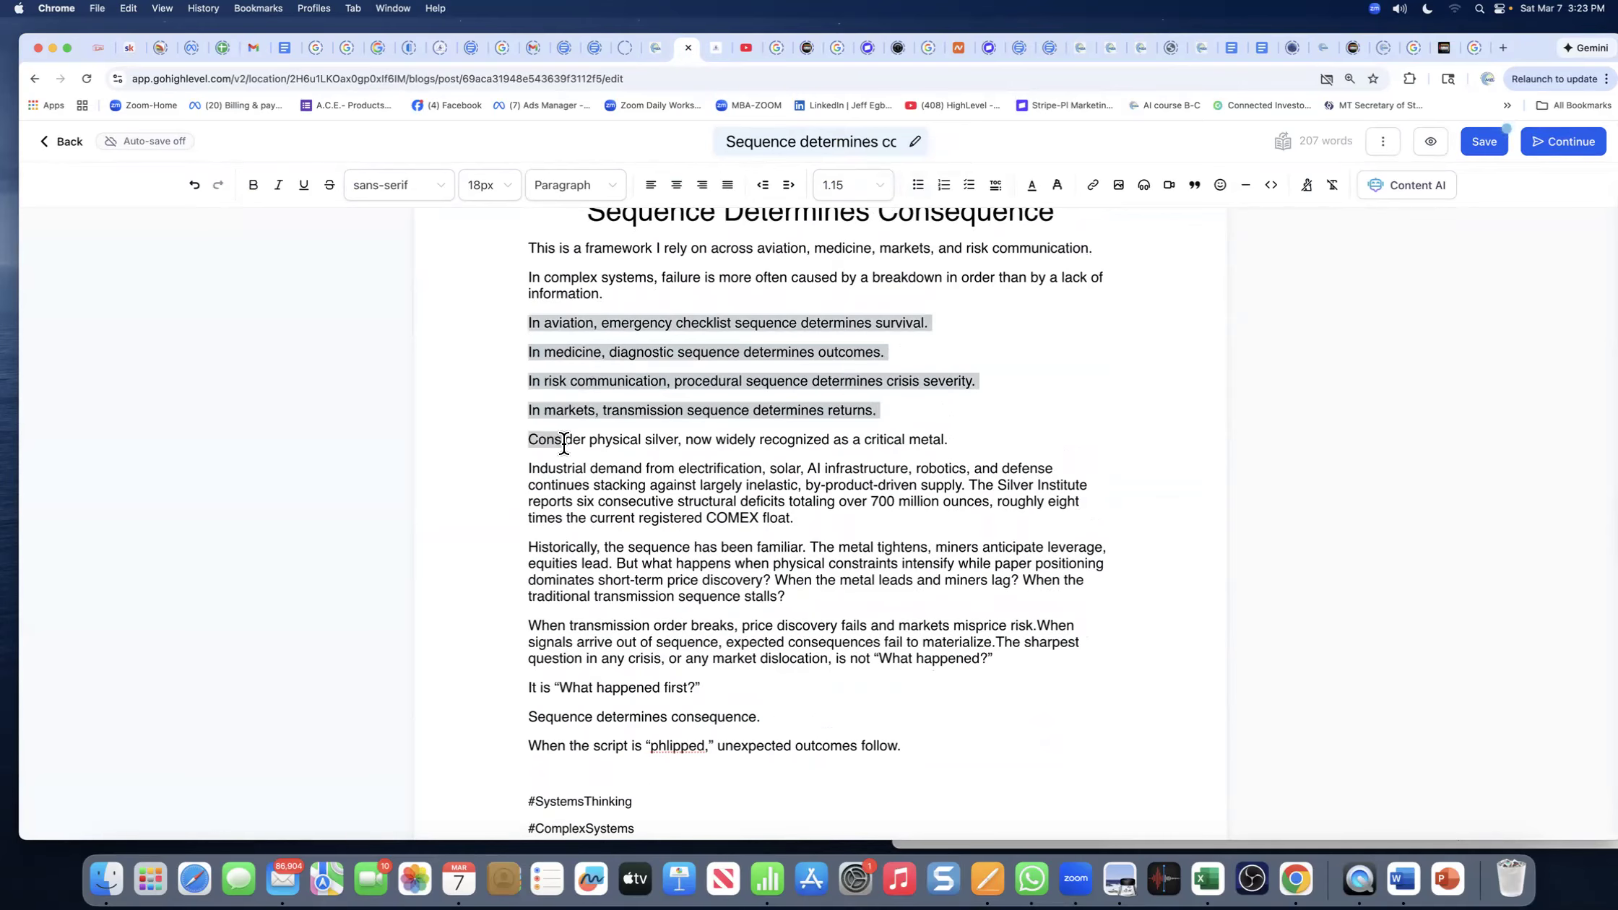
click(921, 189)
click(744, 523)
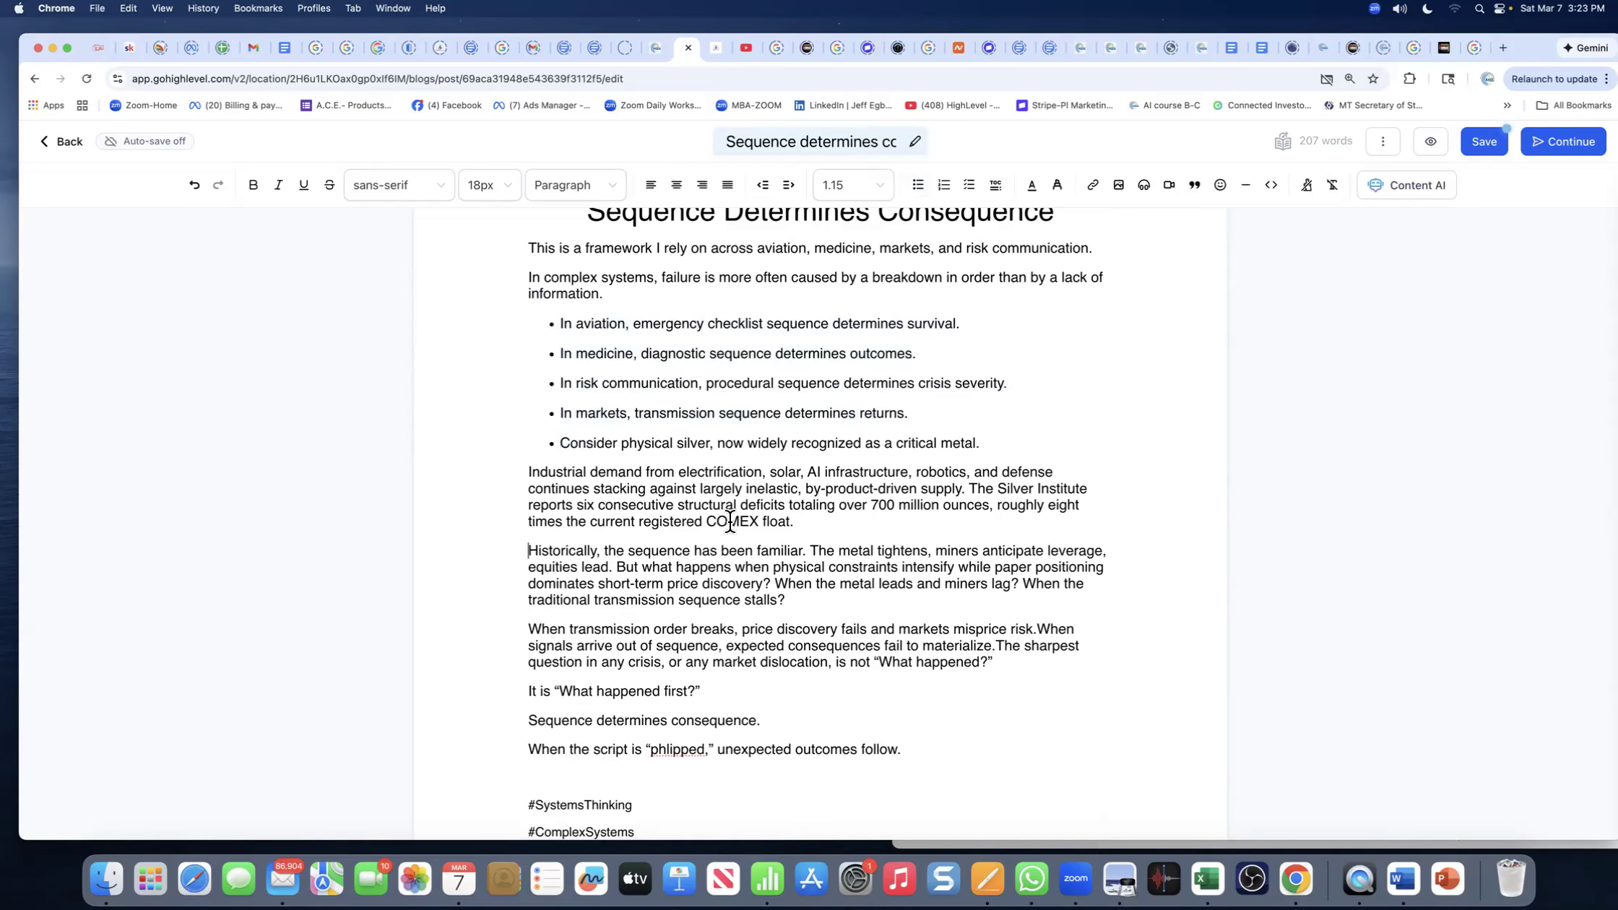
scroll(665, 524, up, 3)
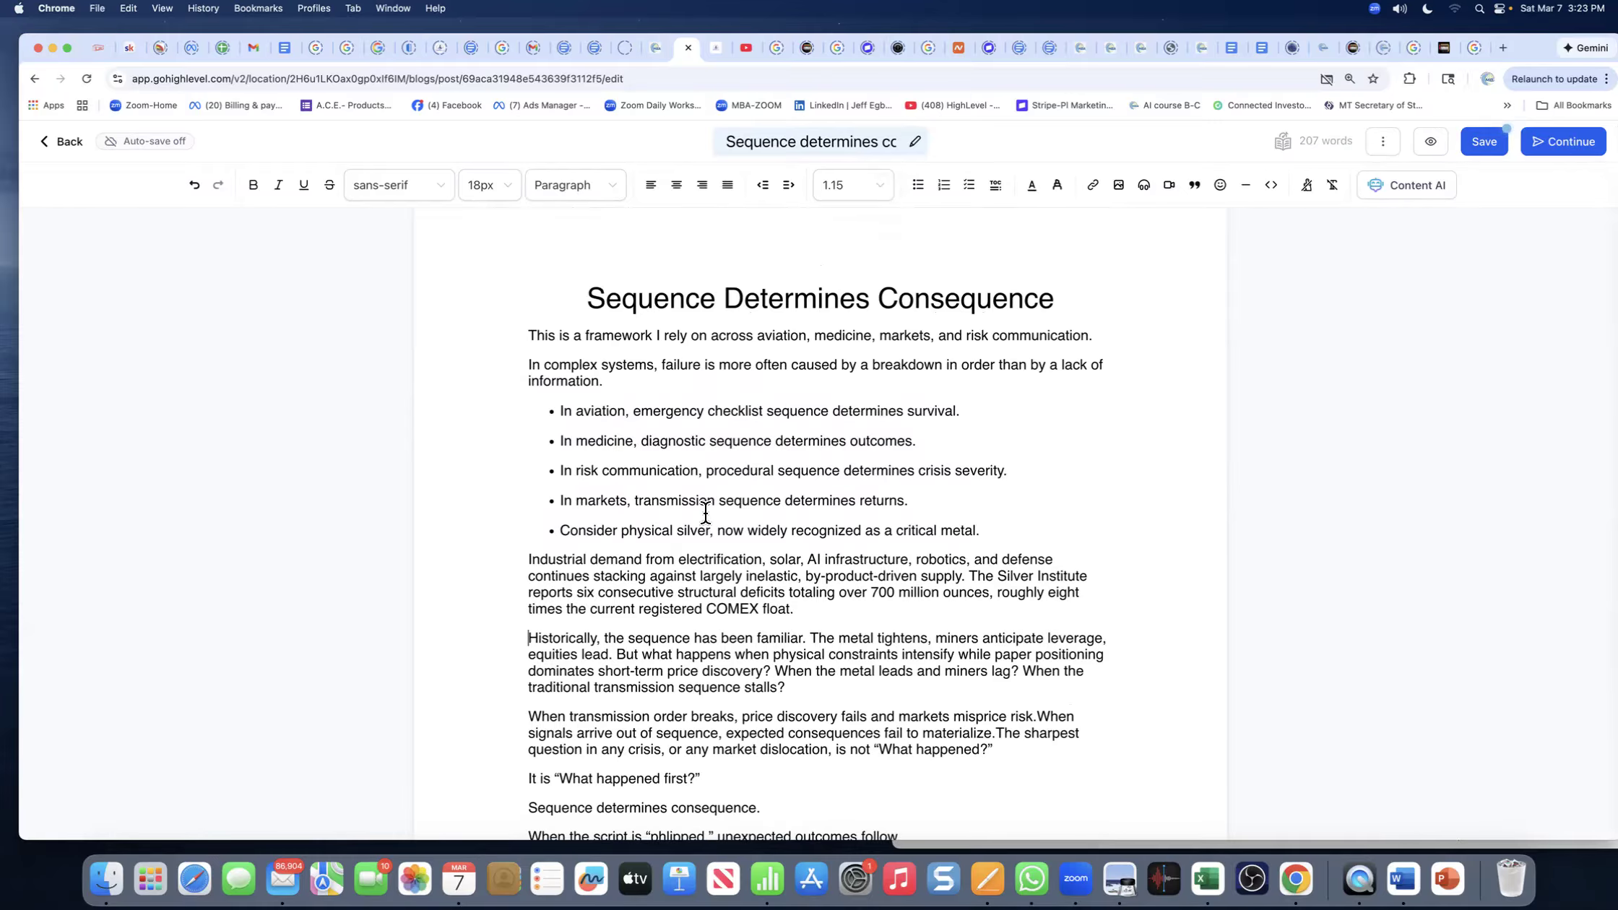
- Take the physical silver sentence out of the list and merge the Industrial demand paragraph onto it
click(562, 534)
key(BackSpace)
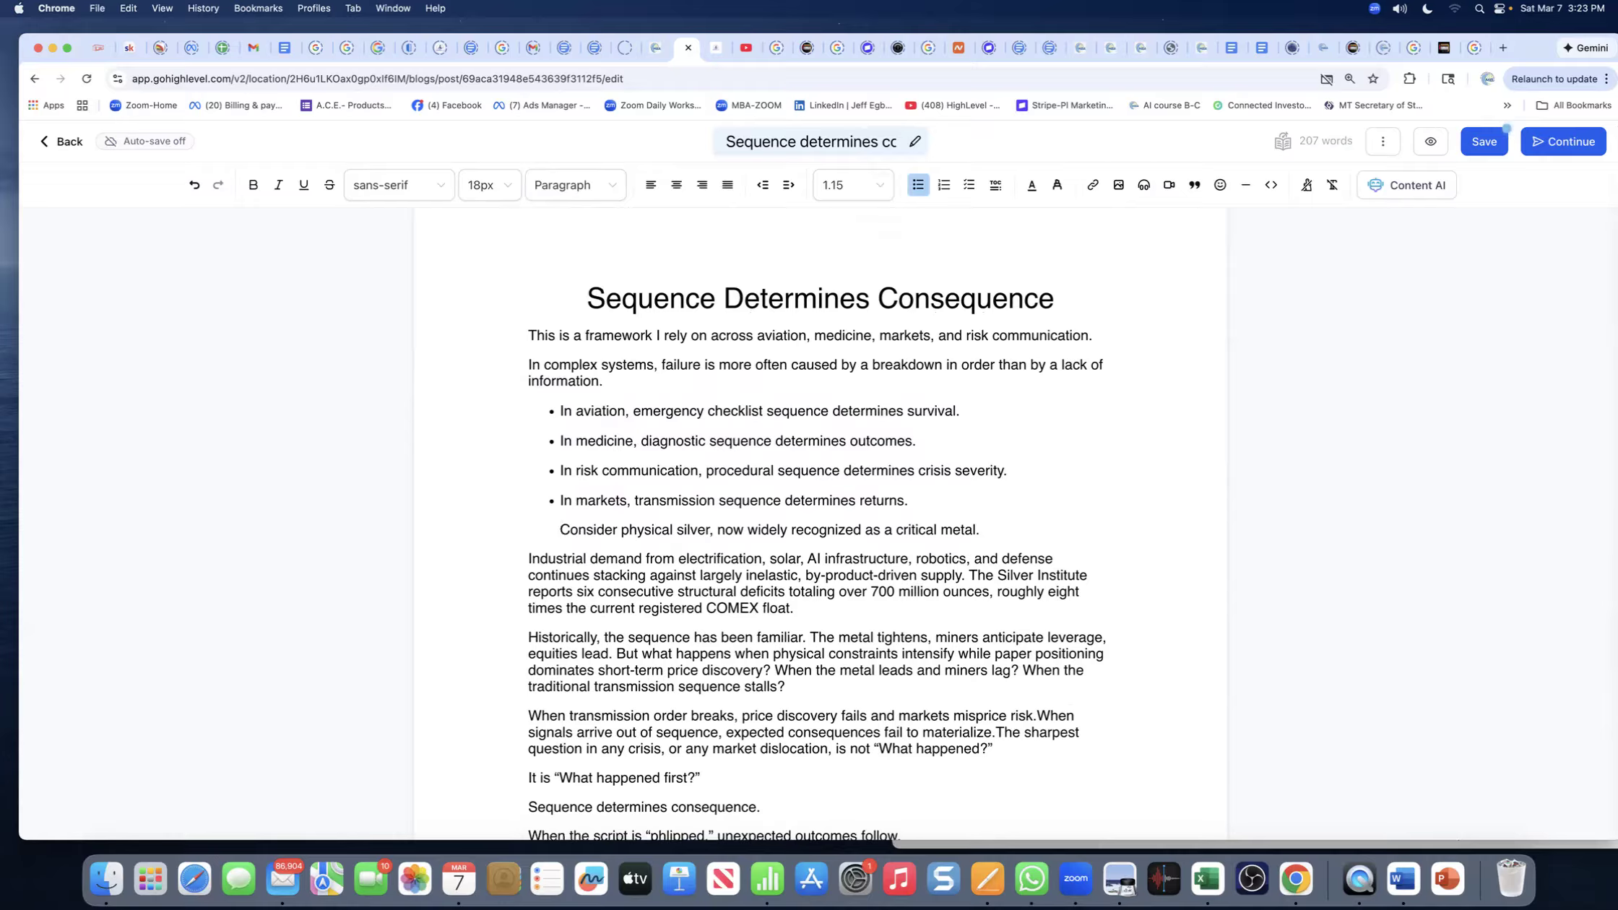
key(BackSpace)
key(Return)
key(Return)
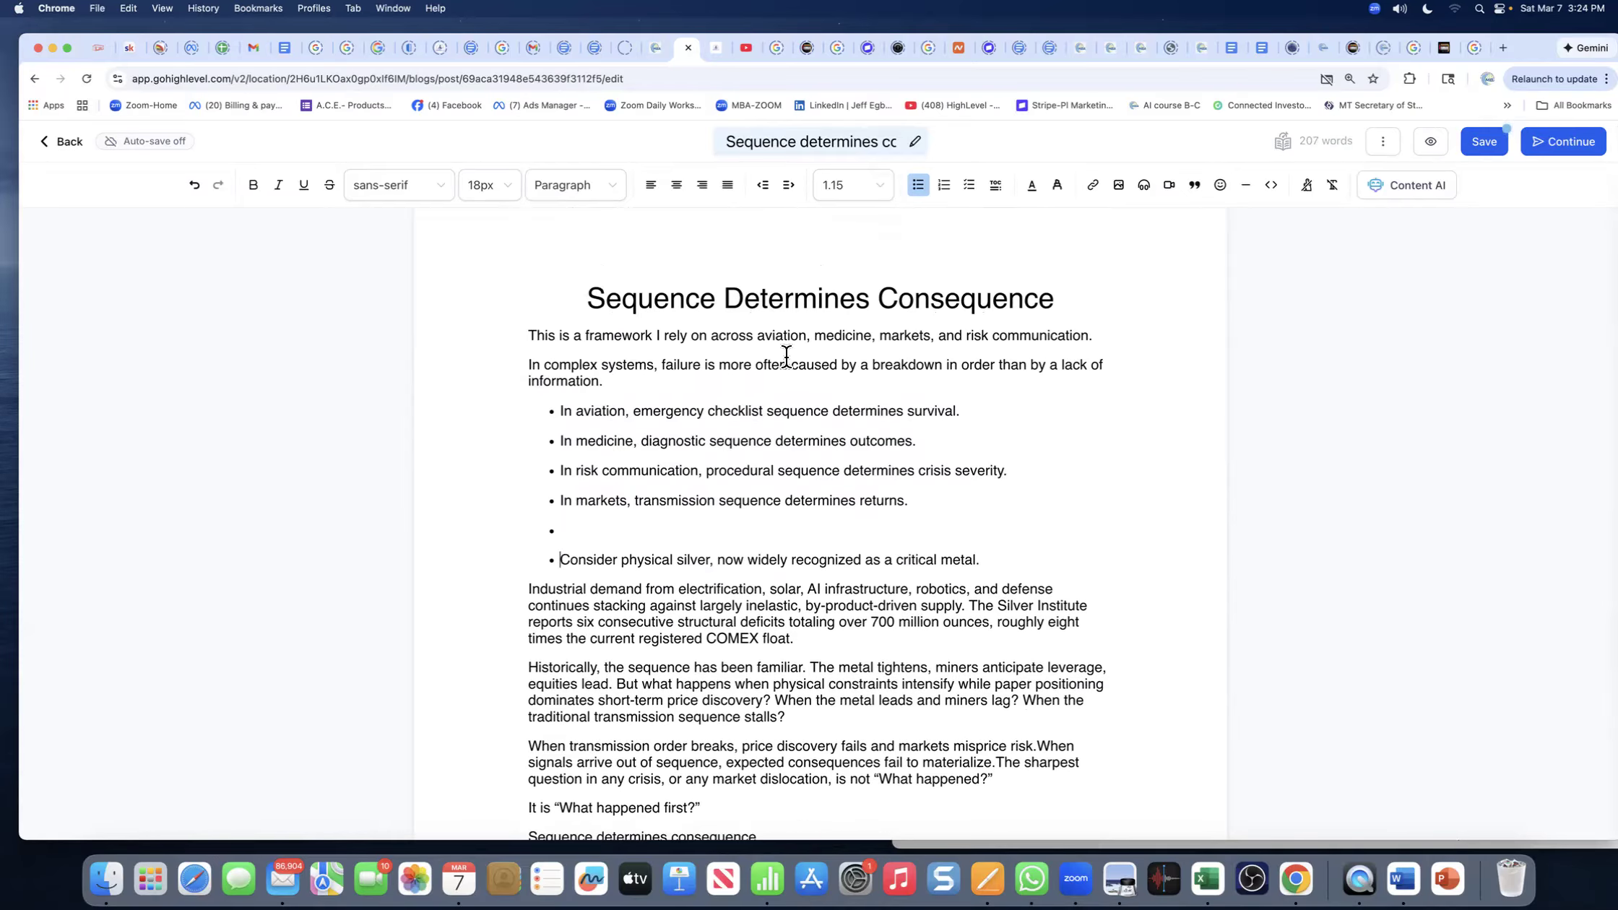
scroll(788, 357, down, 1)
click(554, 526)
click(916, 186)
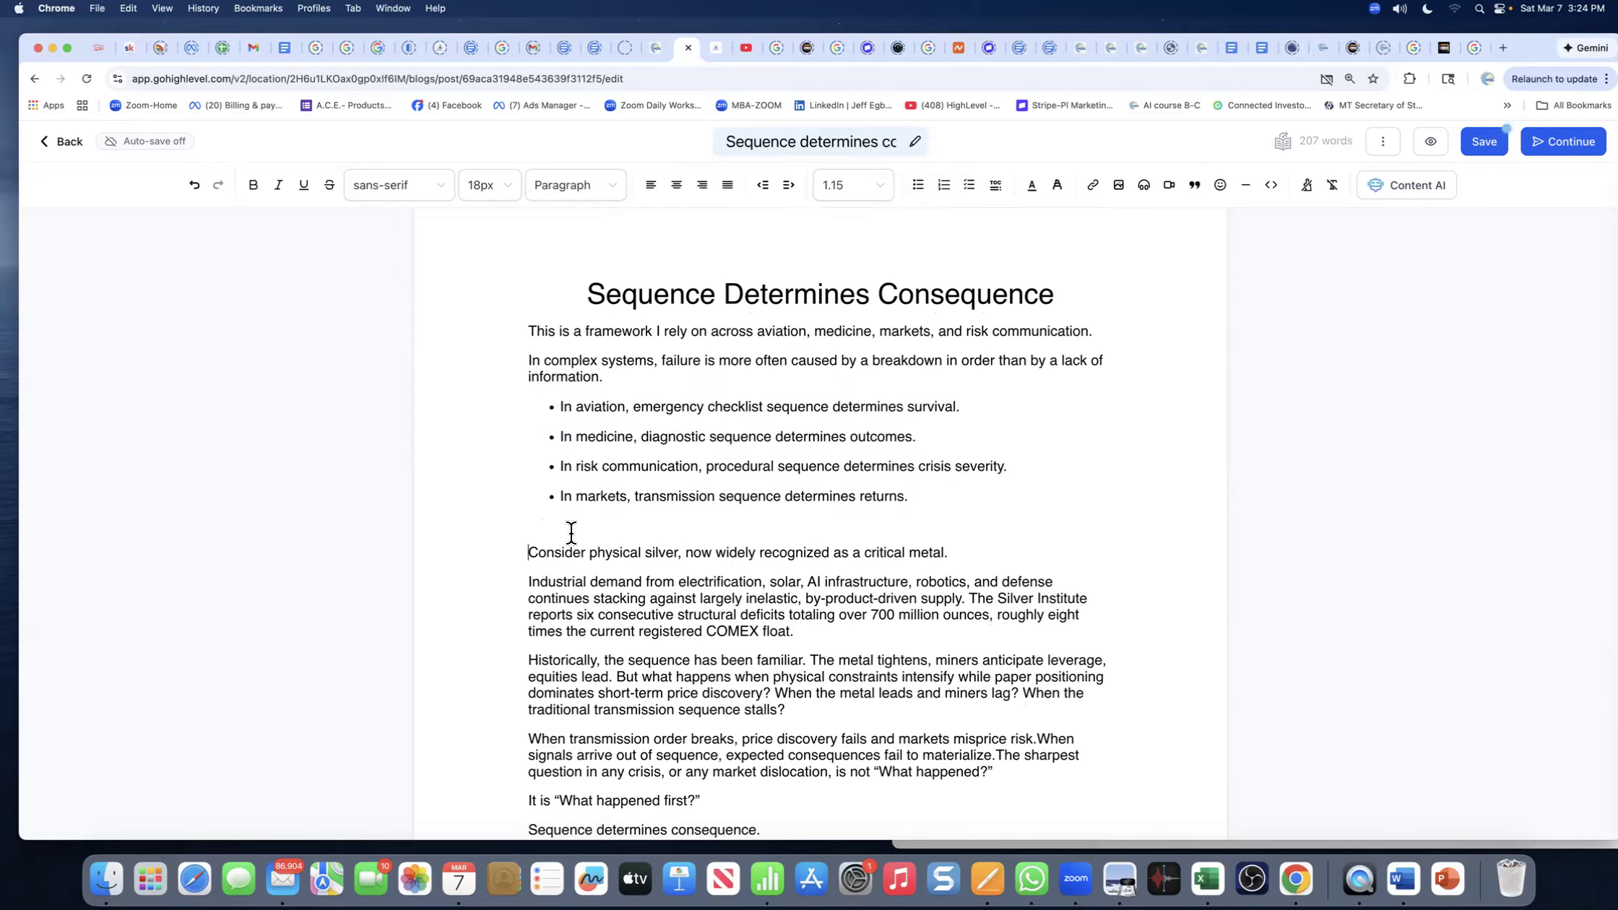
key(BackSpace)
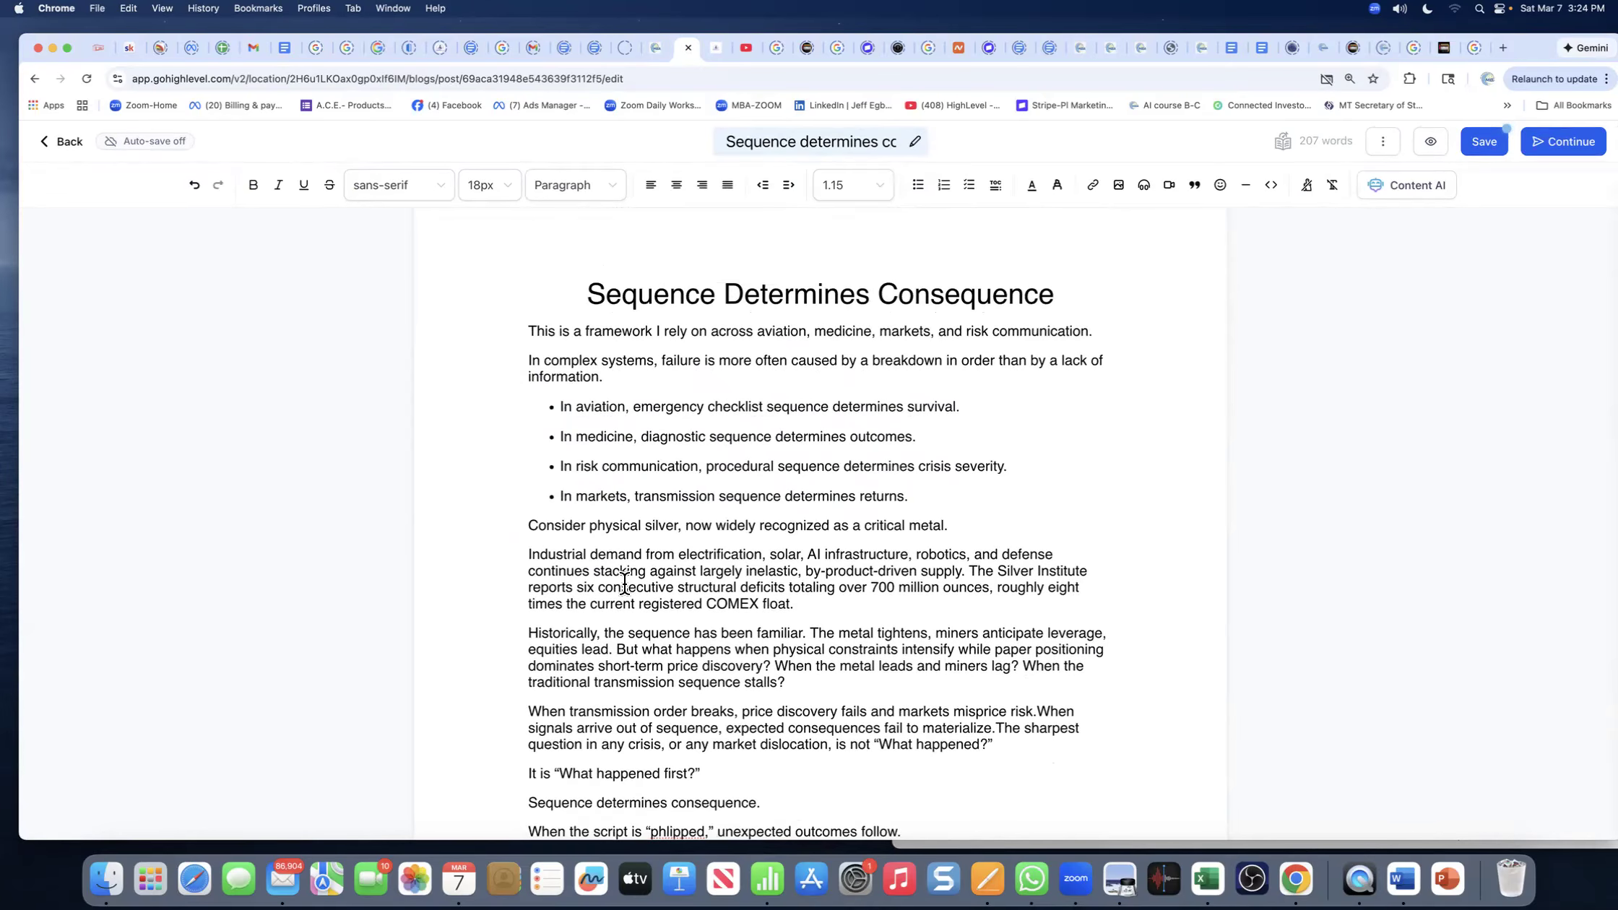
key(BackSpace)
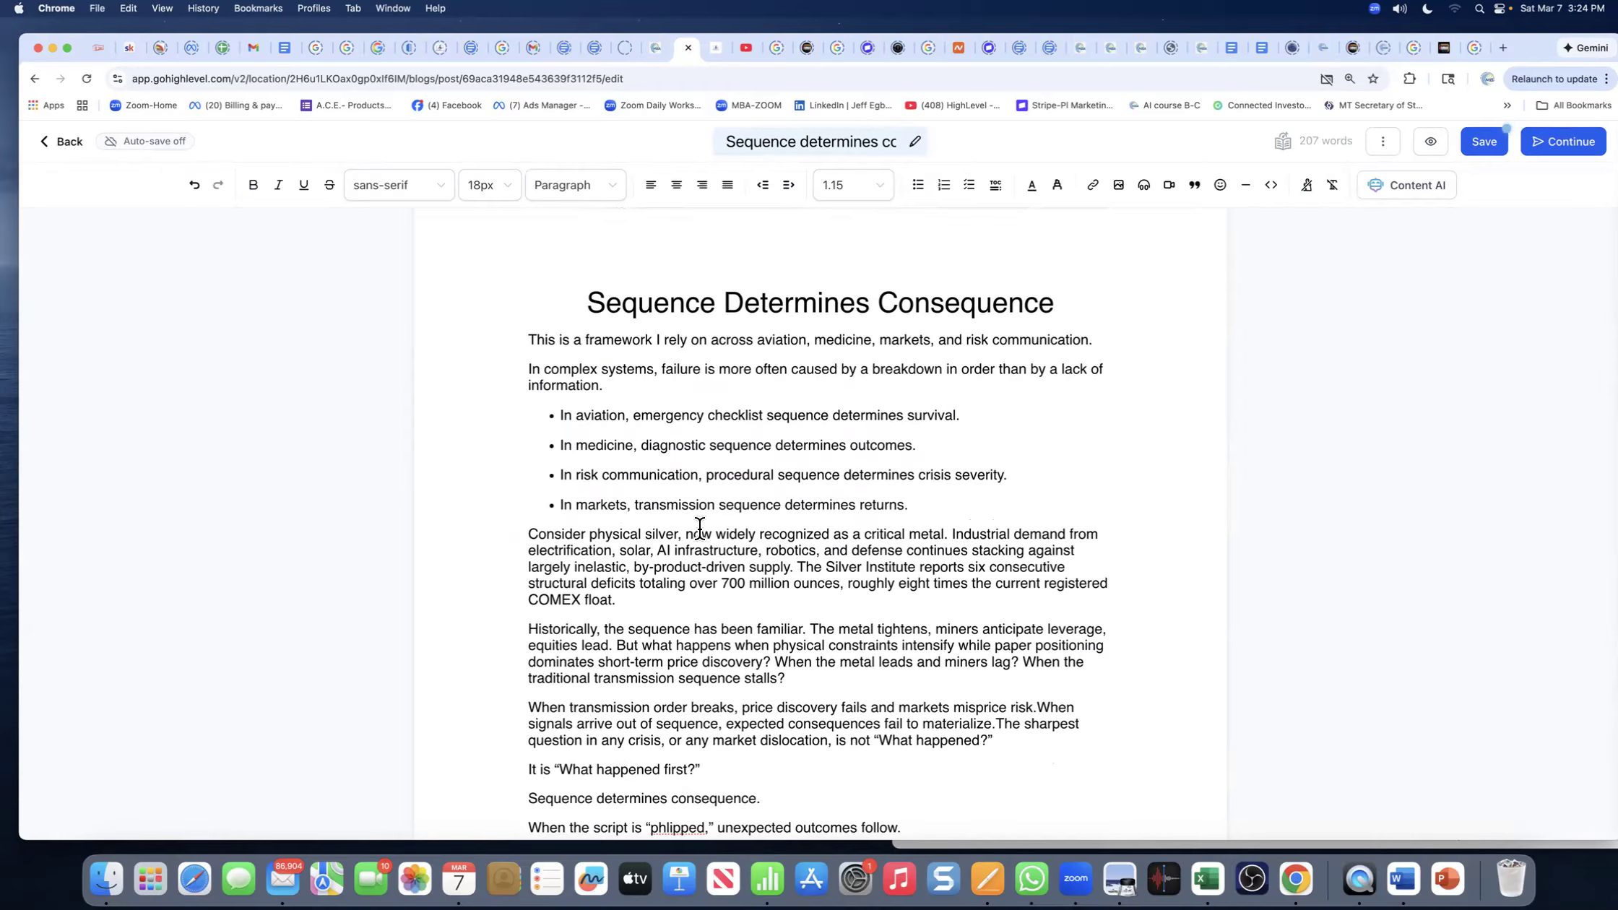
scroll(707, 534, down, 1)
scroll(707, 534, down, 5)
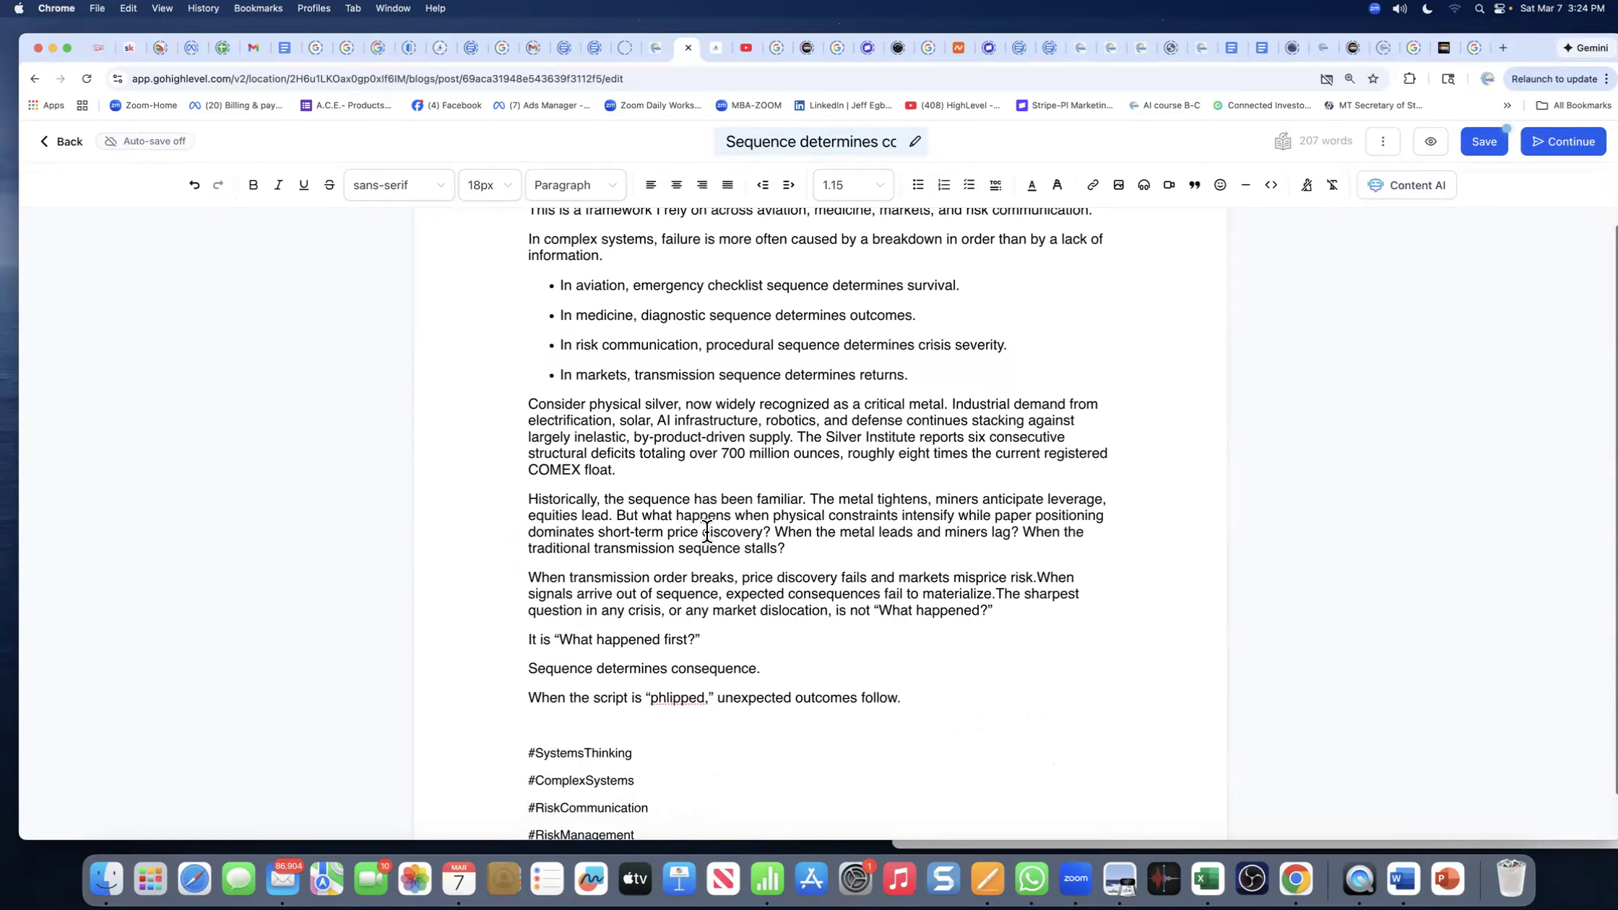
scroll(707, 533, down, 1)
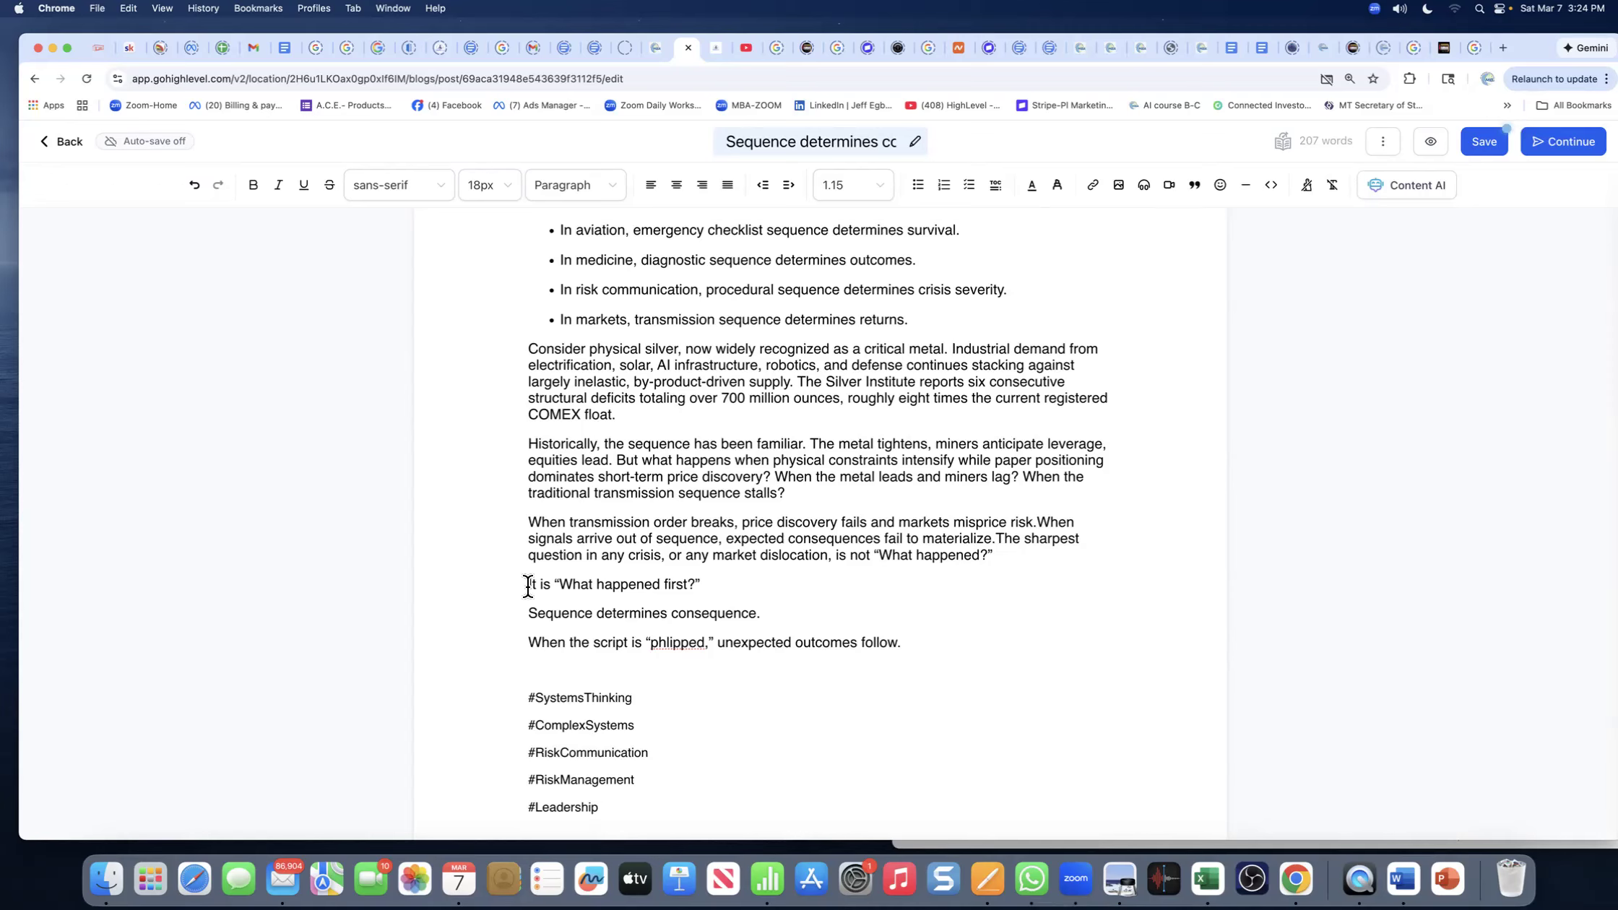
- Select and delete the five hashtag lines from #Leadership to #SystemsThinking at the post's end
click(536, 667)
drag(607, 803, 515, 692)
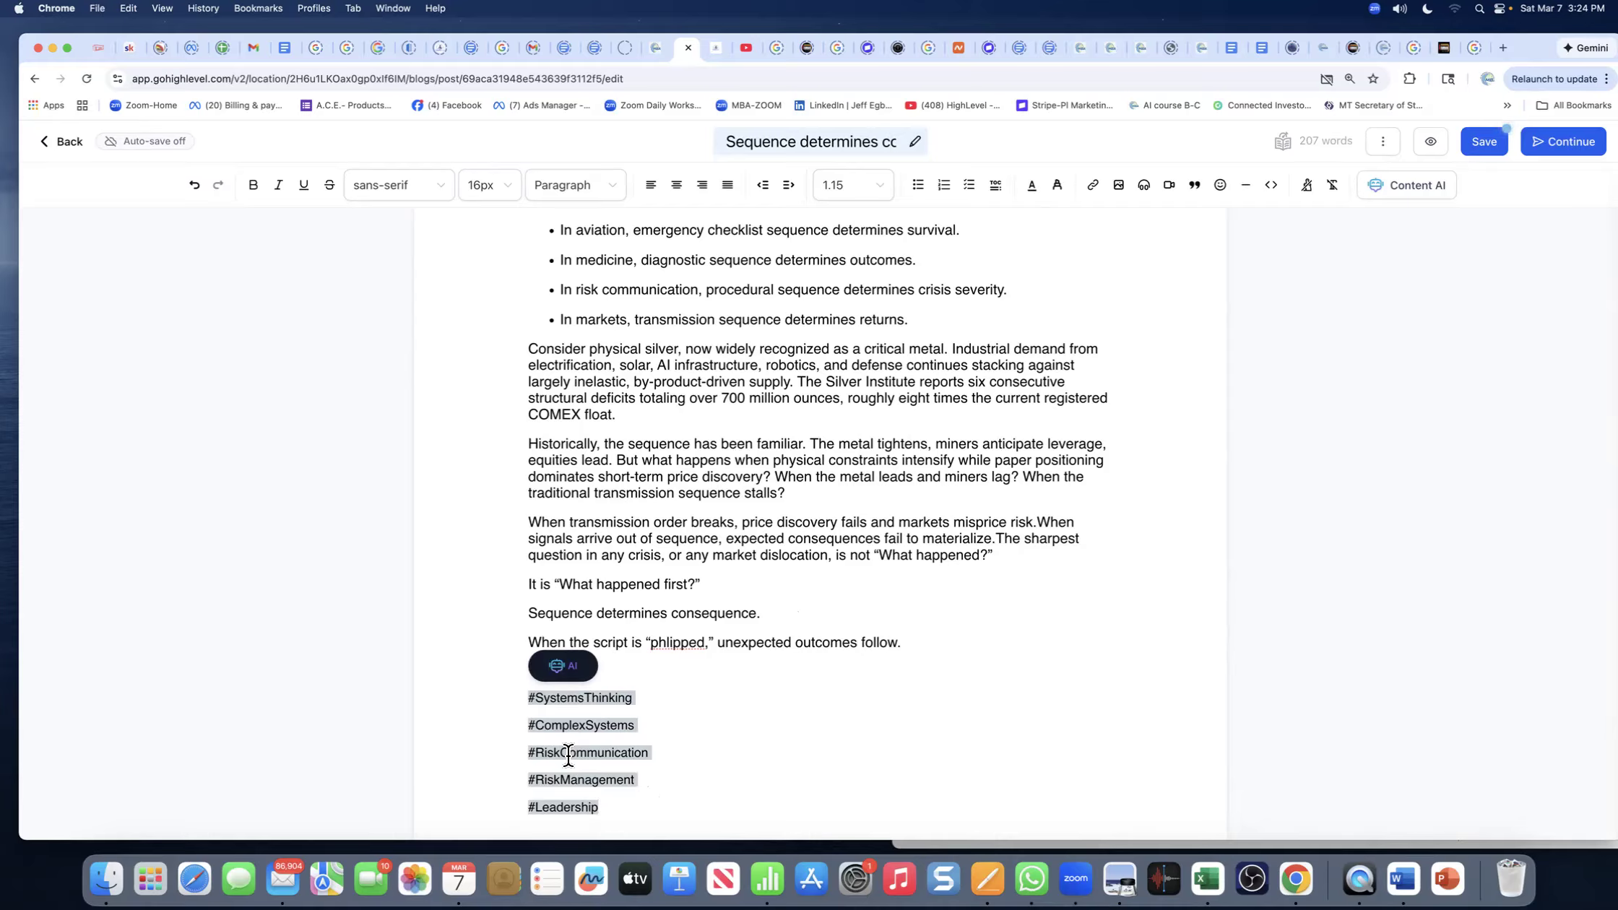
key(BackSpace)
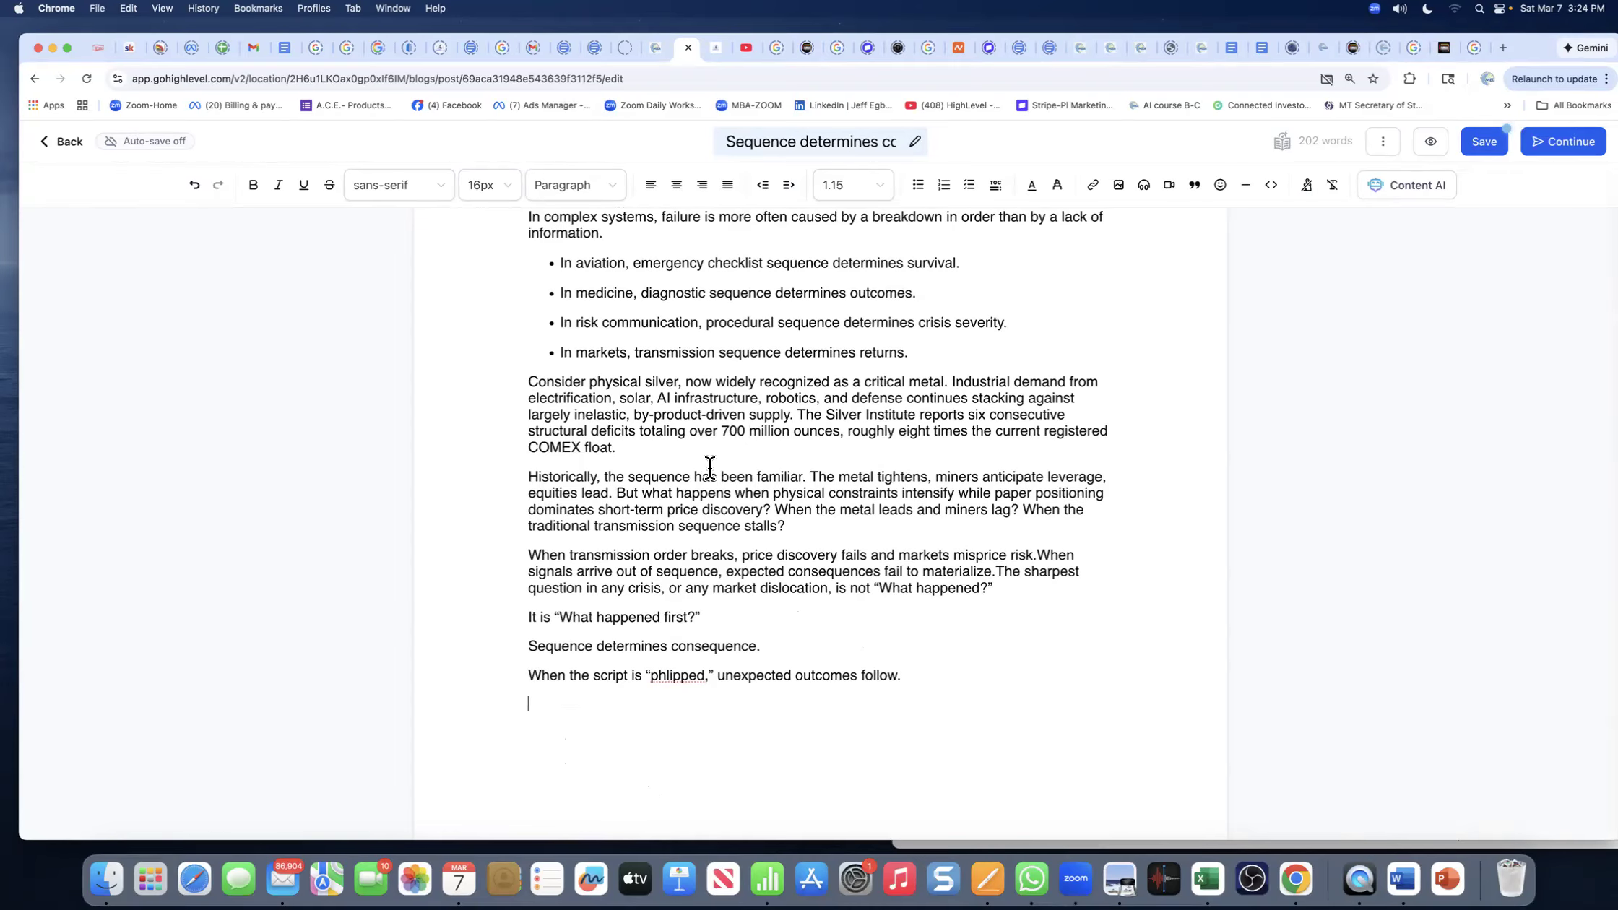
scroll(710, 469, up, 3)
- Save the blog post twice, dismissing the 'Blog post Saved' confirmation each time
scroll(710, 469, down, 3)
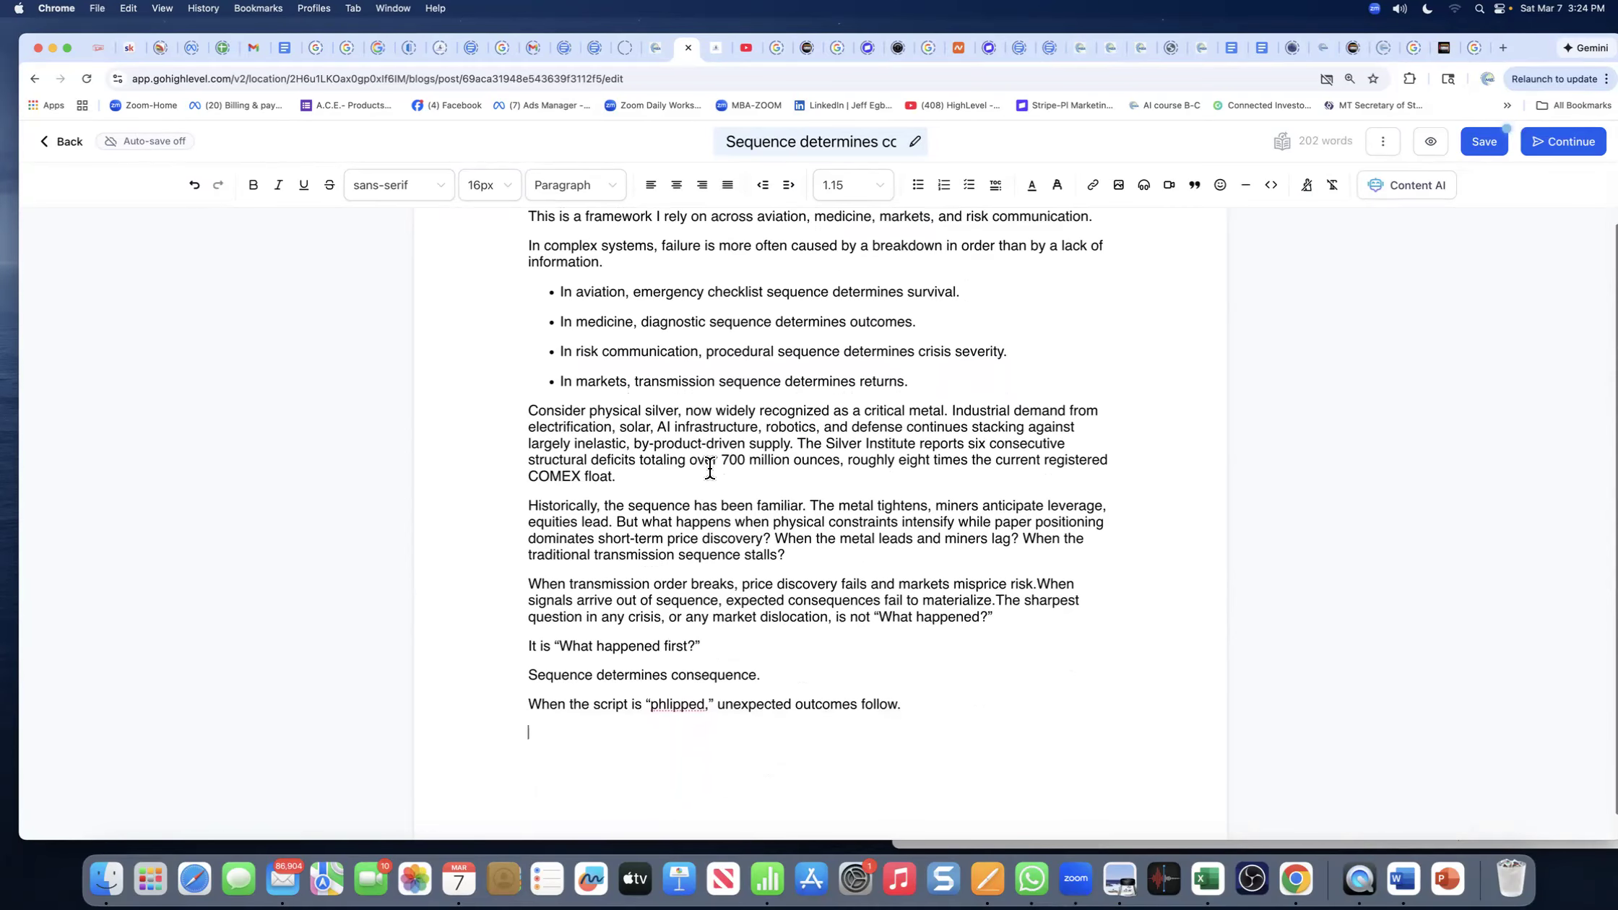
scroll(710, 469, up, 2)
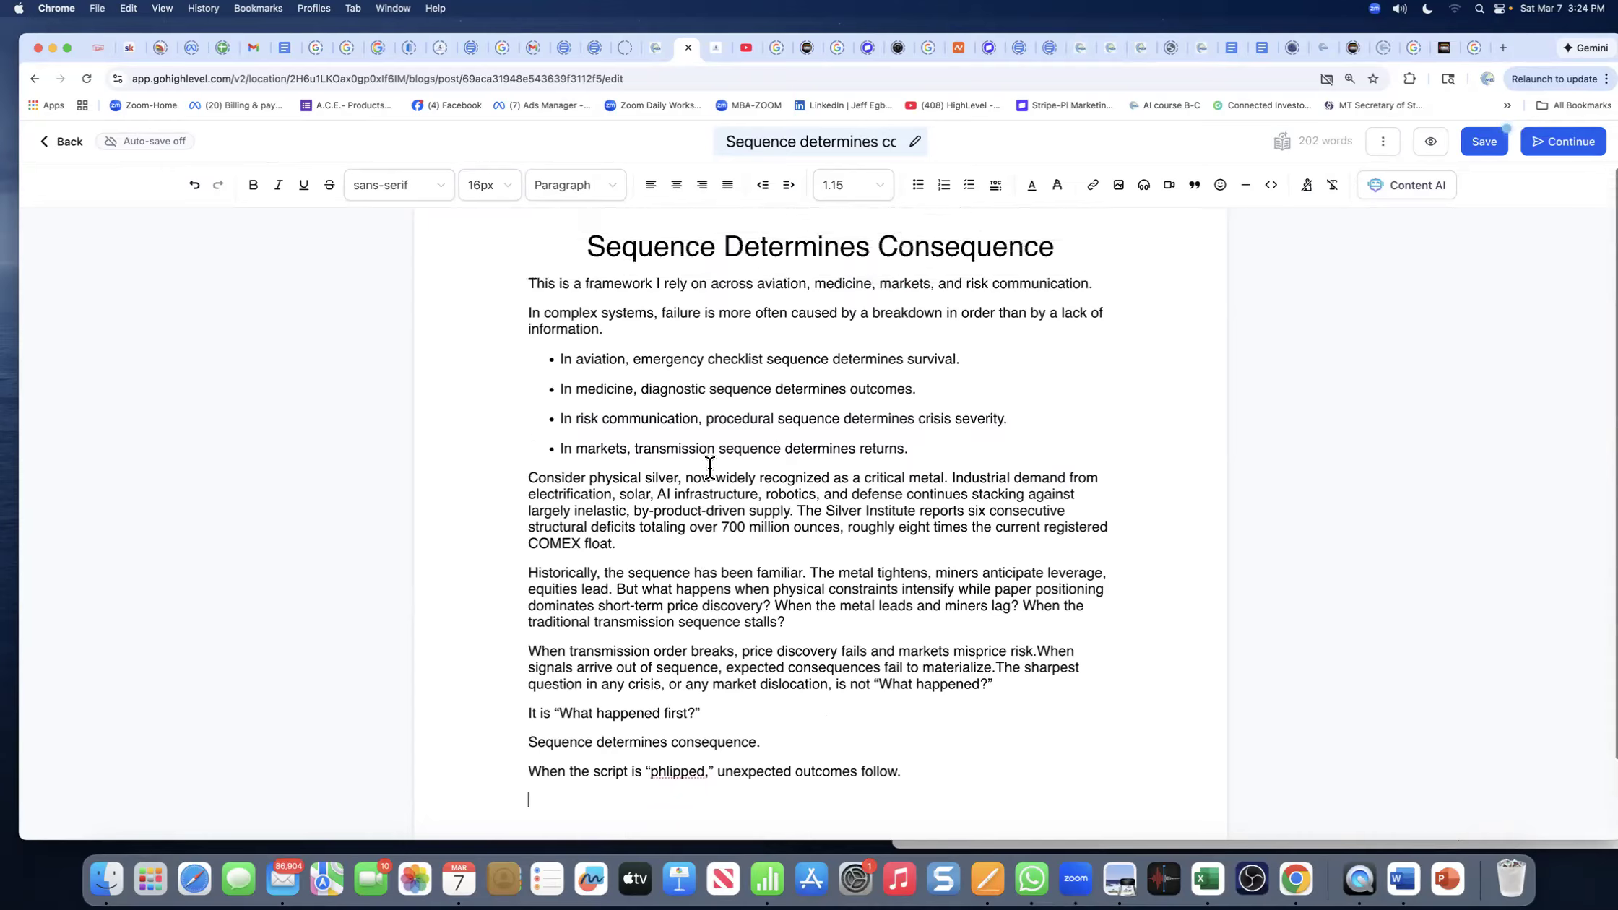
click(1490, 148)
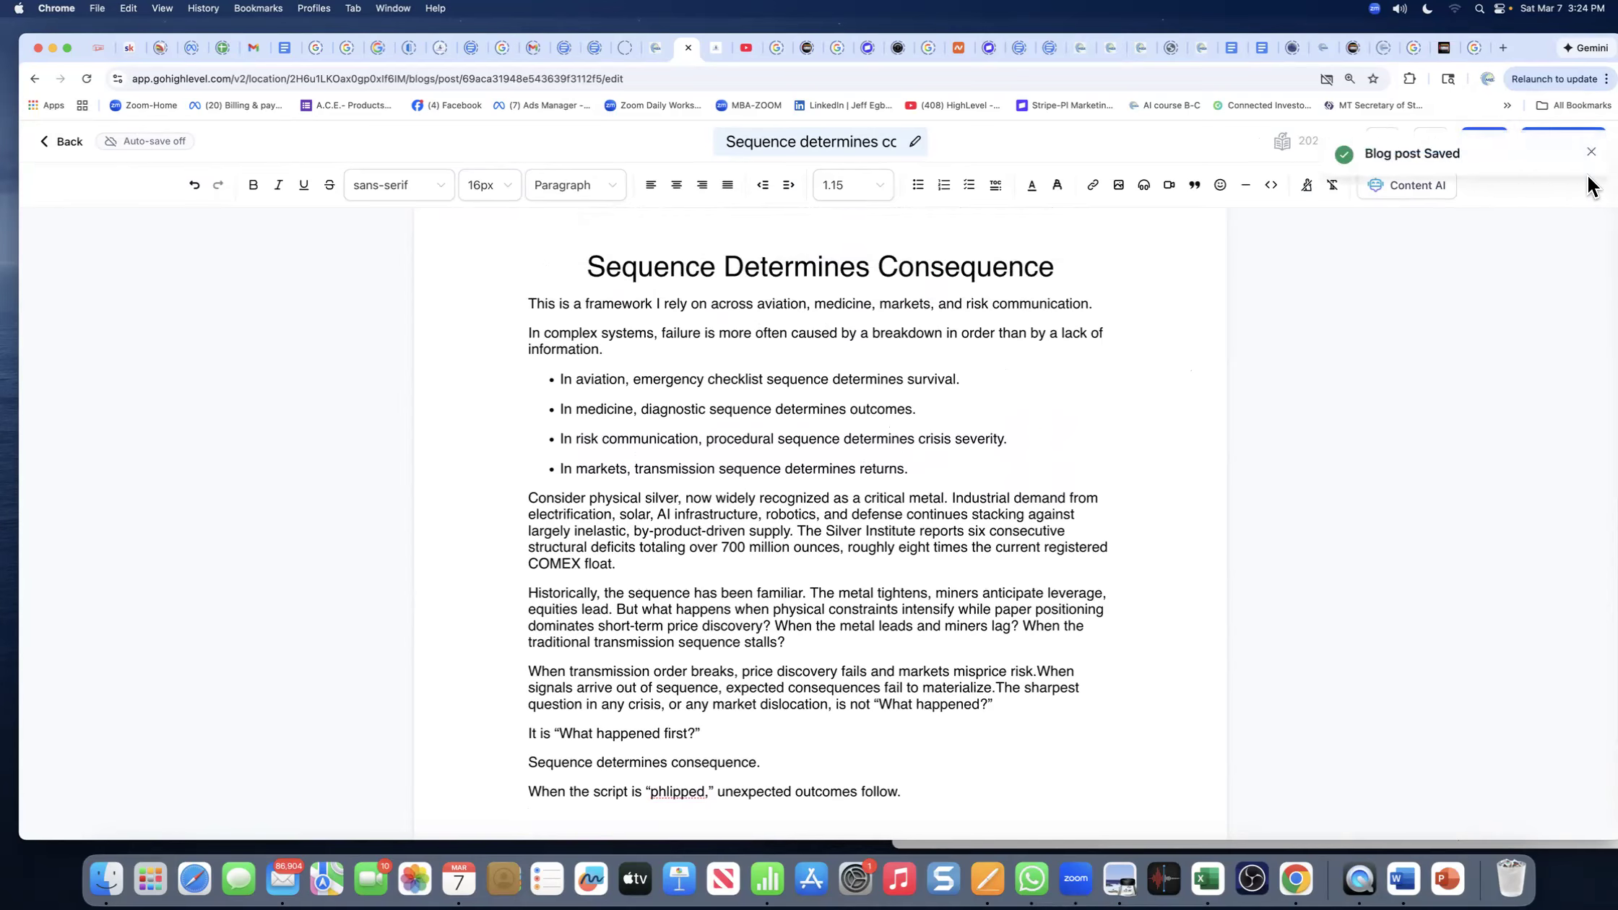
click(1591, 153)
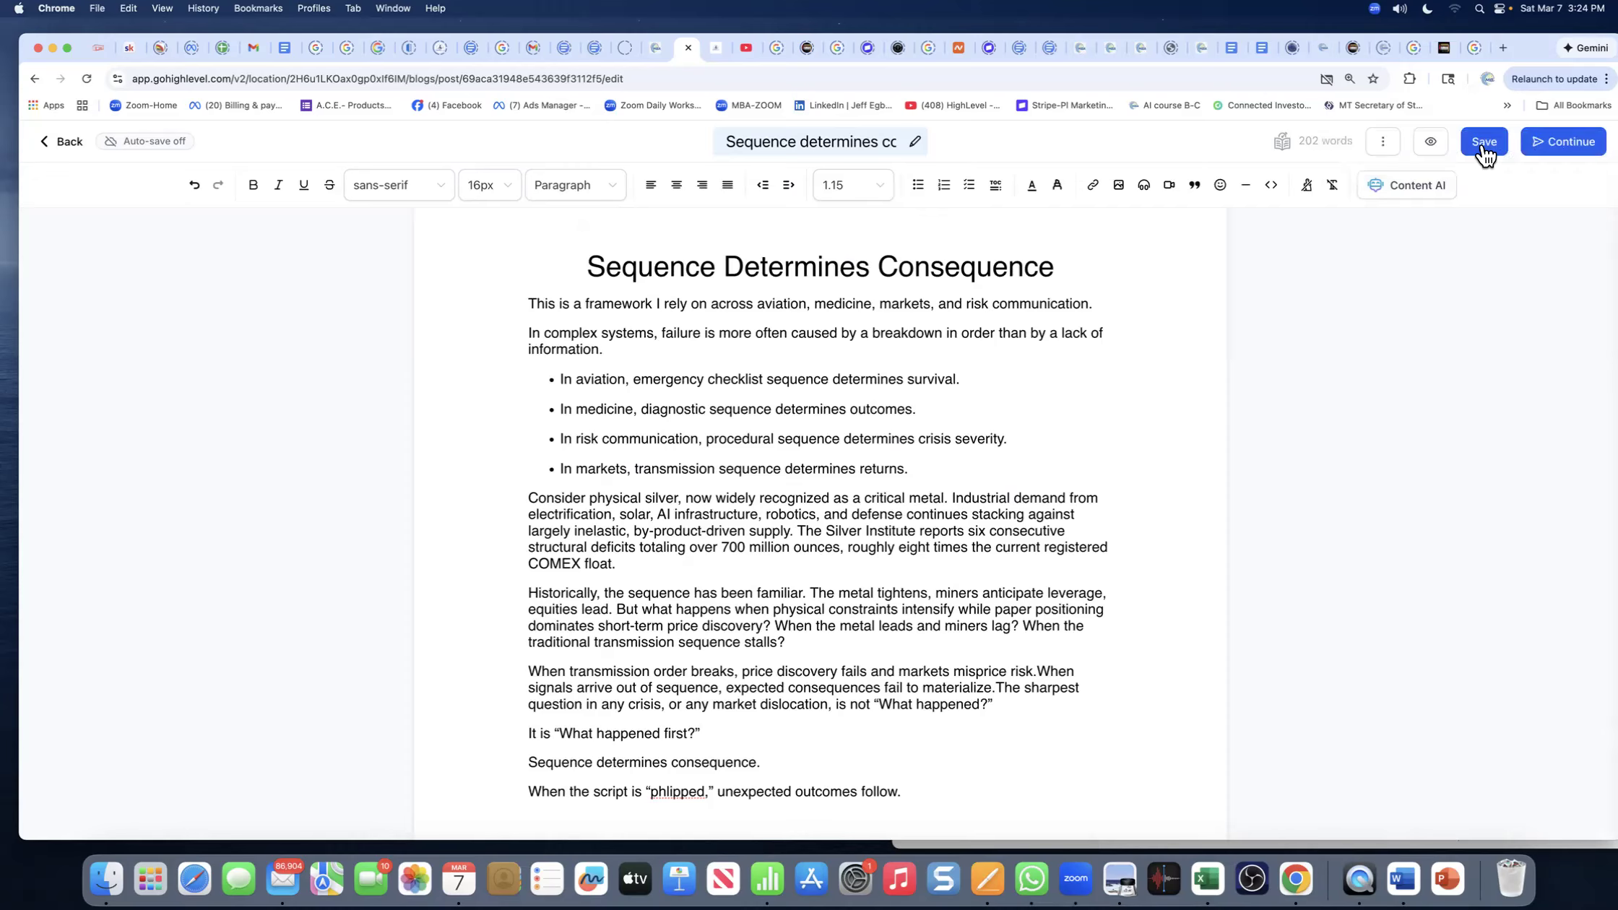
click(1483, 146)
click(1591, 154)
- Select the words 'Silver Institute' in the silver paragraph
scroll(692, 625, down, 3)
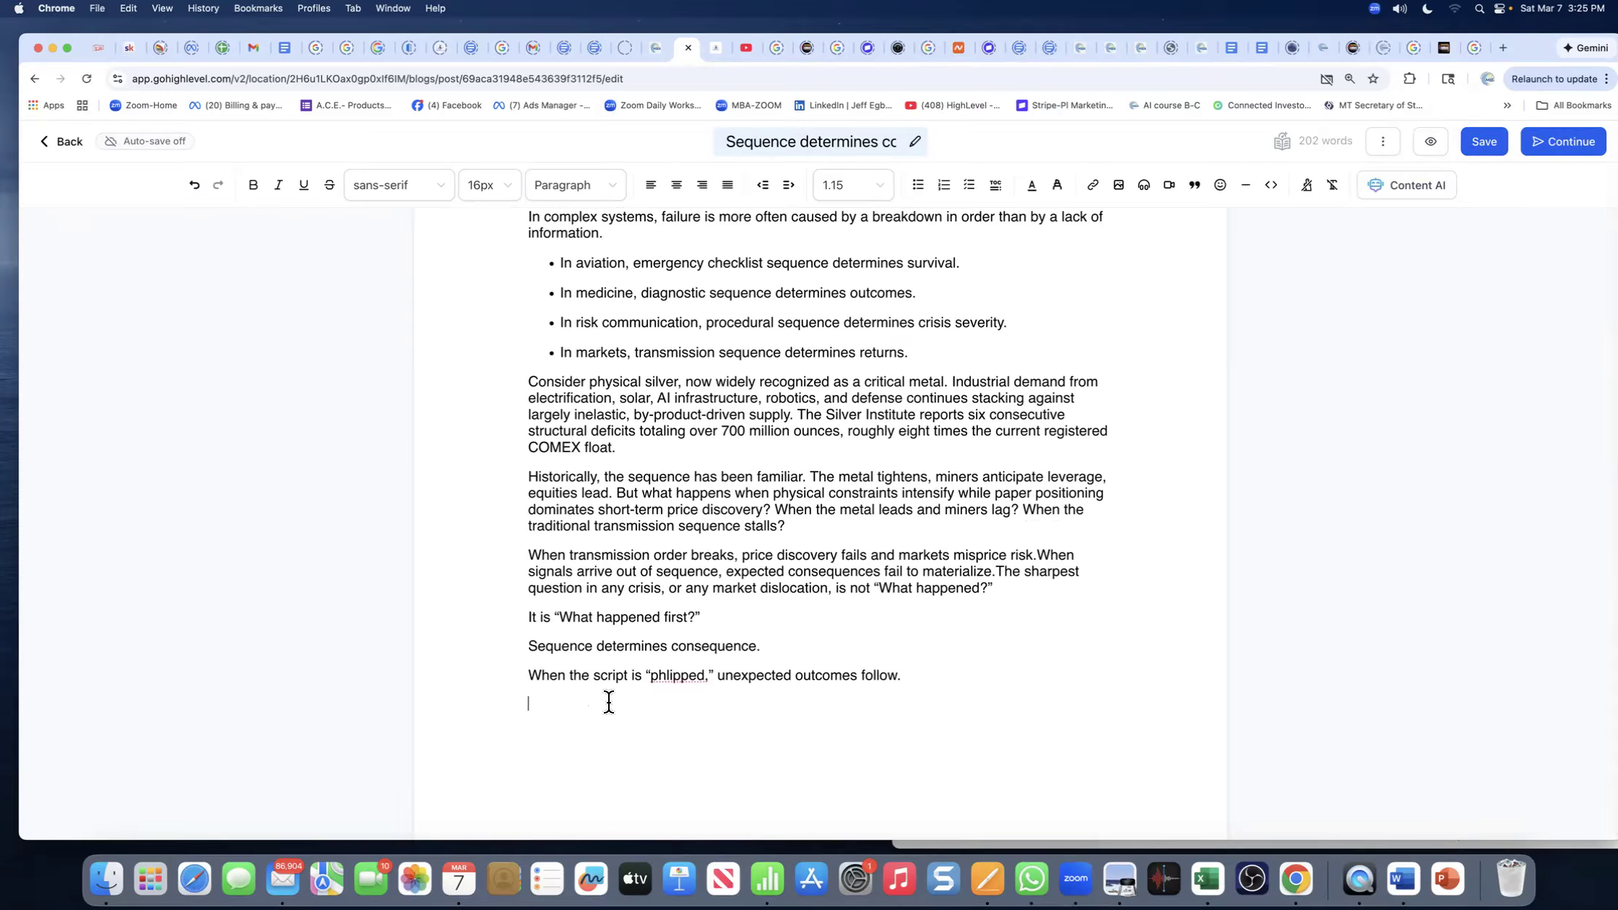
scroll(675, 624, up, 2)
scroll(674, 623, up, 2)
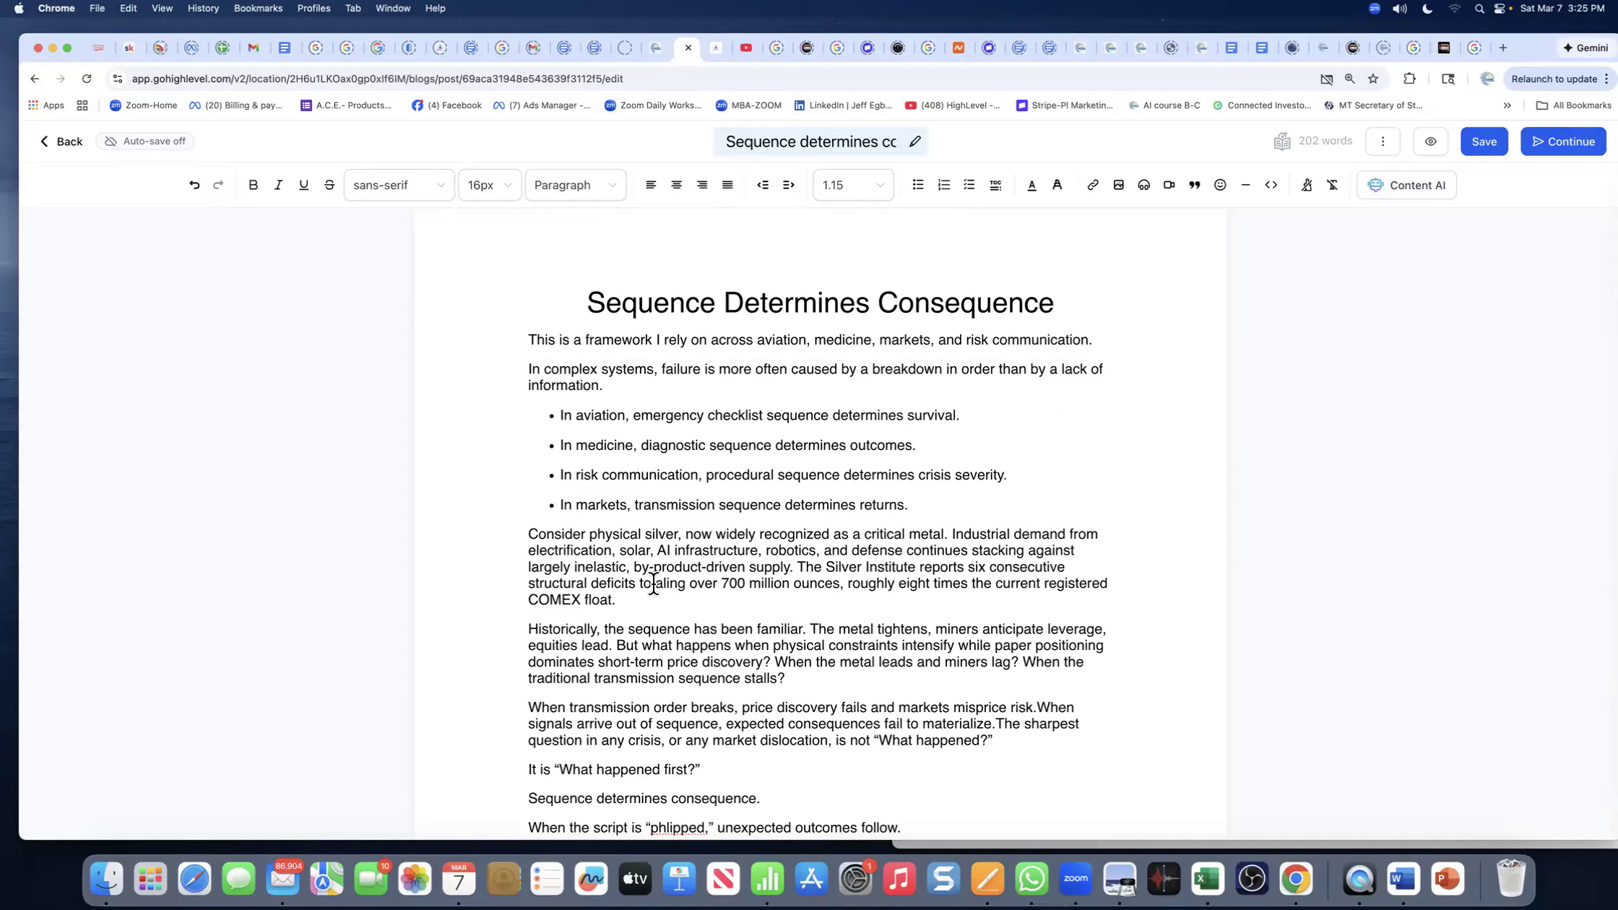
drag(825, 568, 913, 567)
key(super+c)
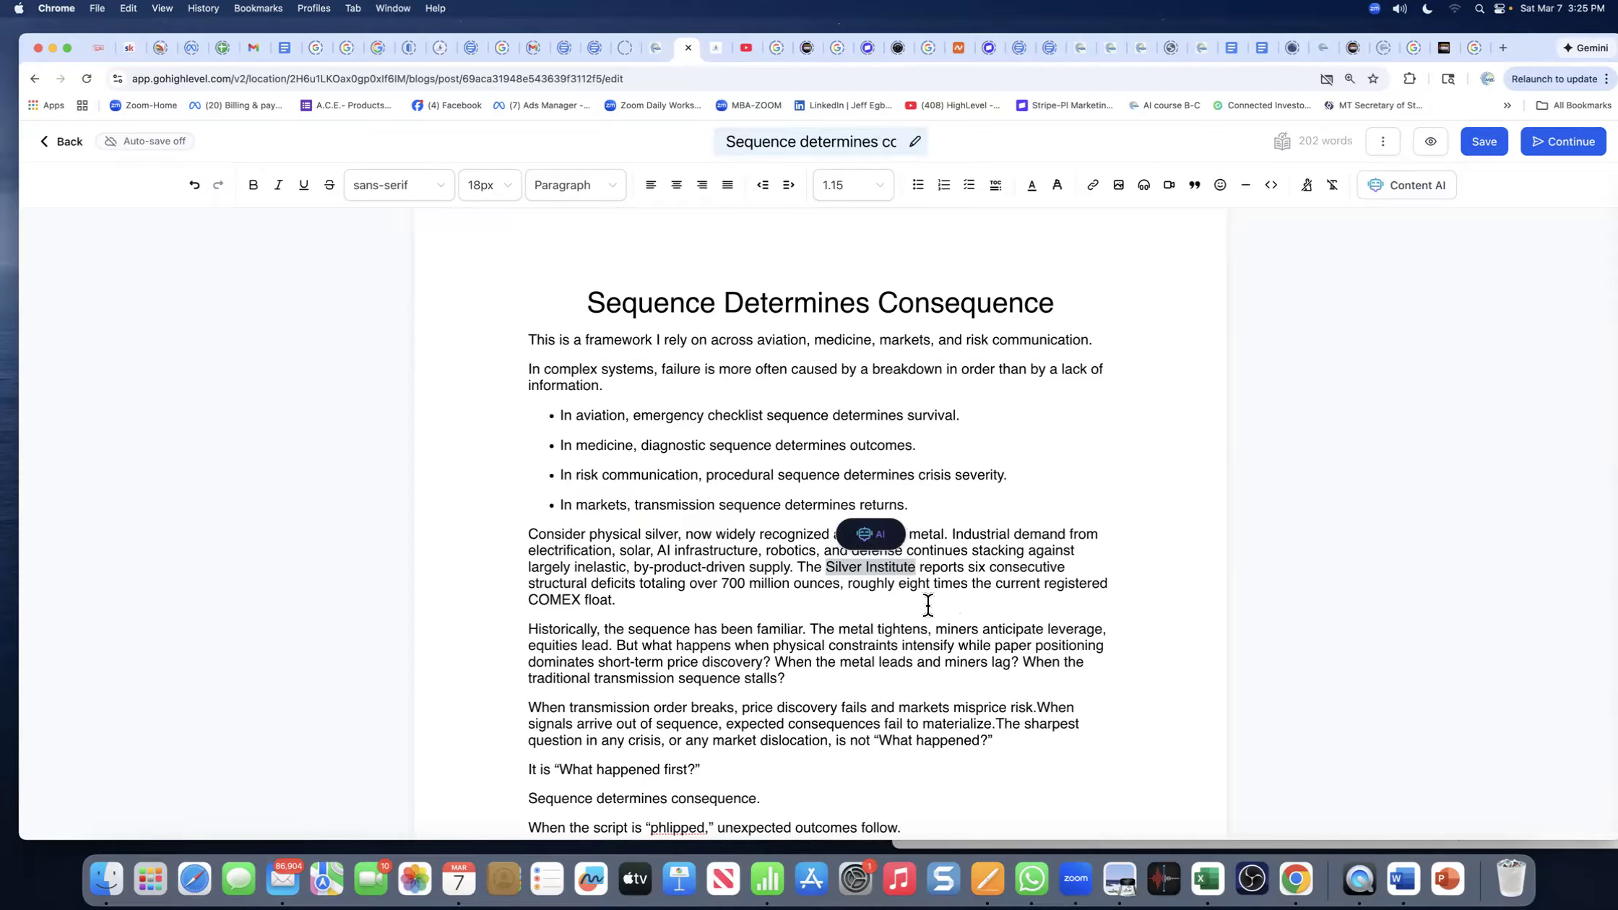
- In a new tab, search Google for 'Silver Institute' and open its homepage
click(1502, 49)
click(474, 79)
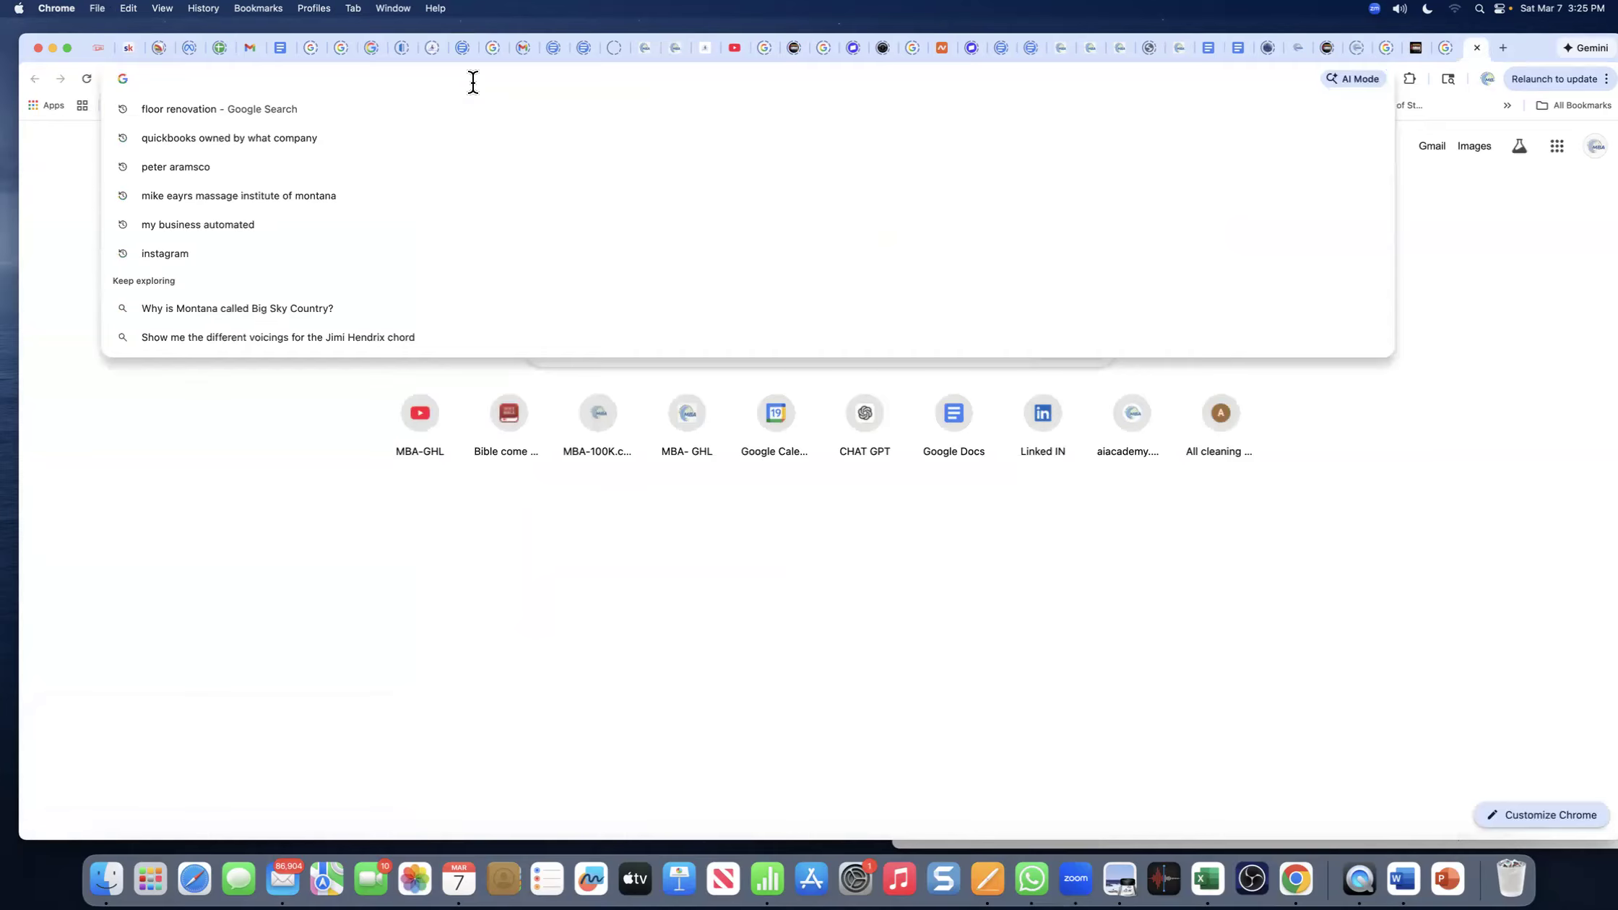
click(318, 433)
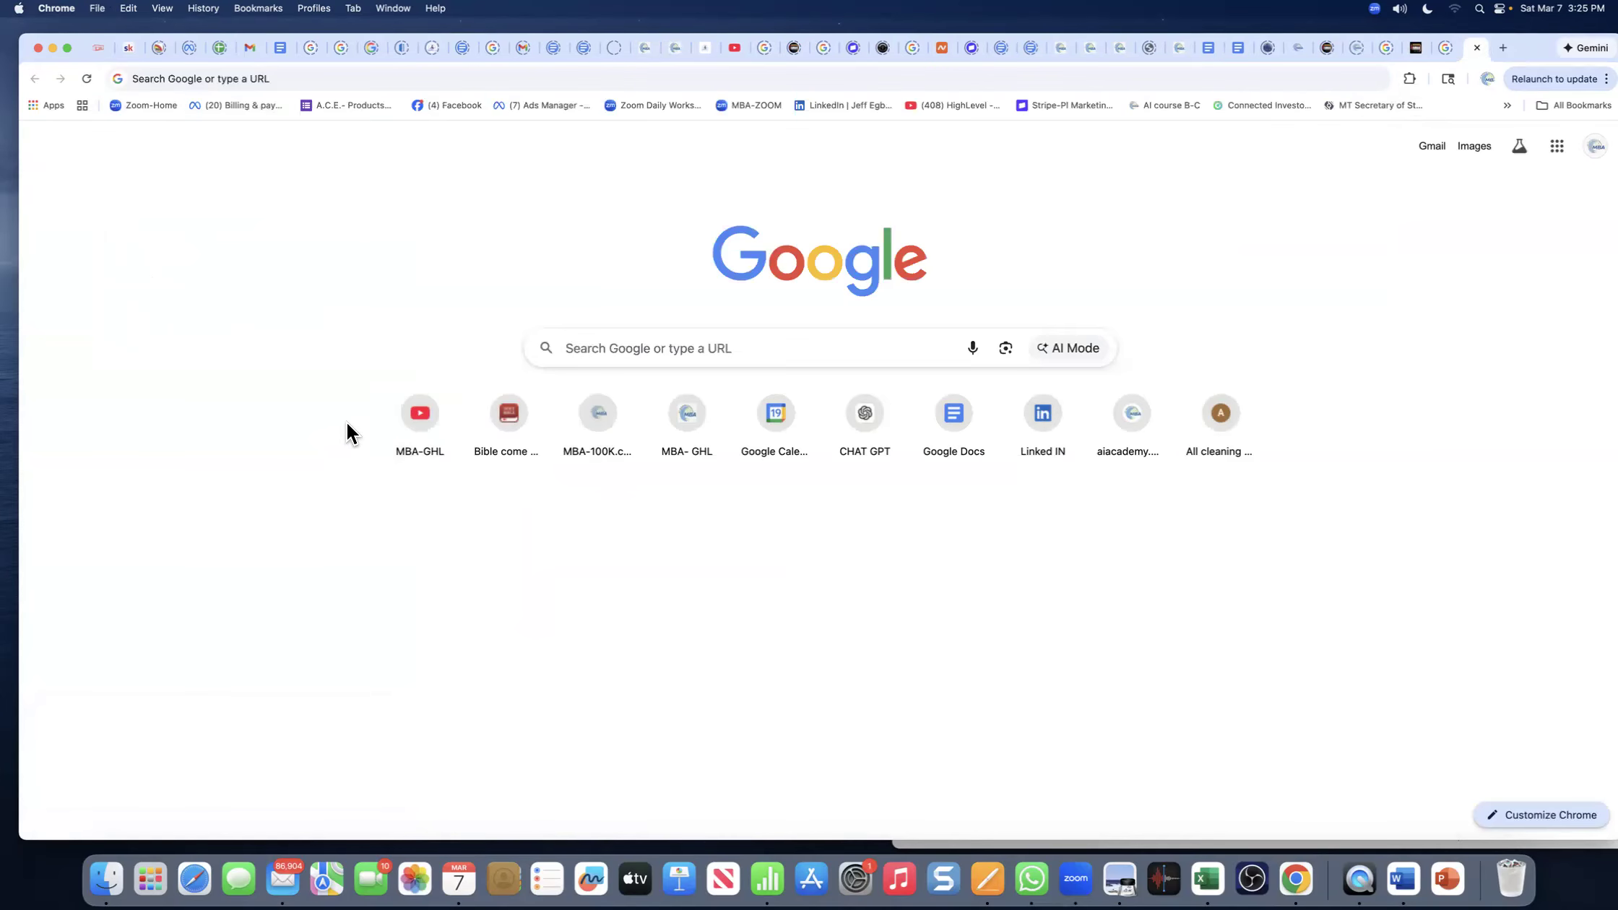
click(601, 346)
key(super+v)
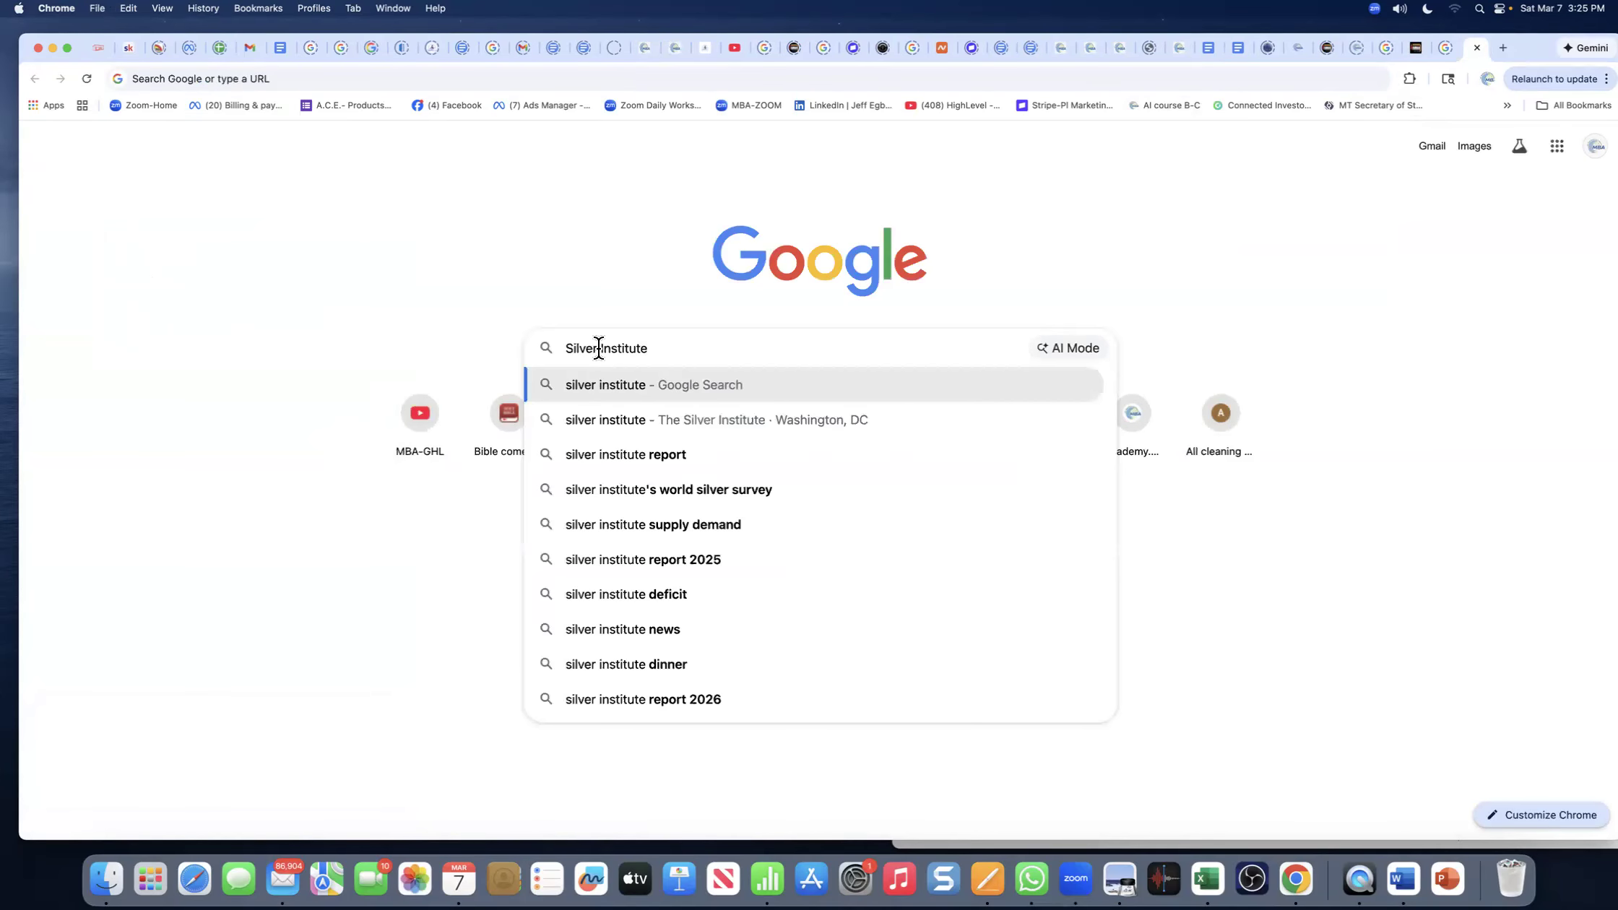
key(Return)
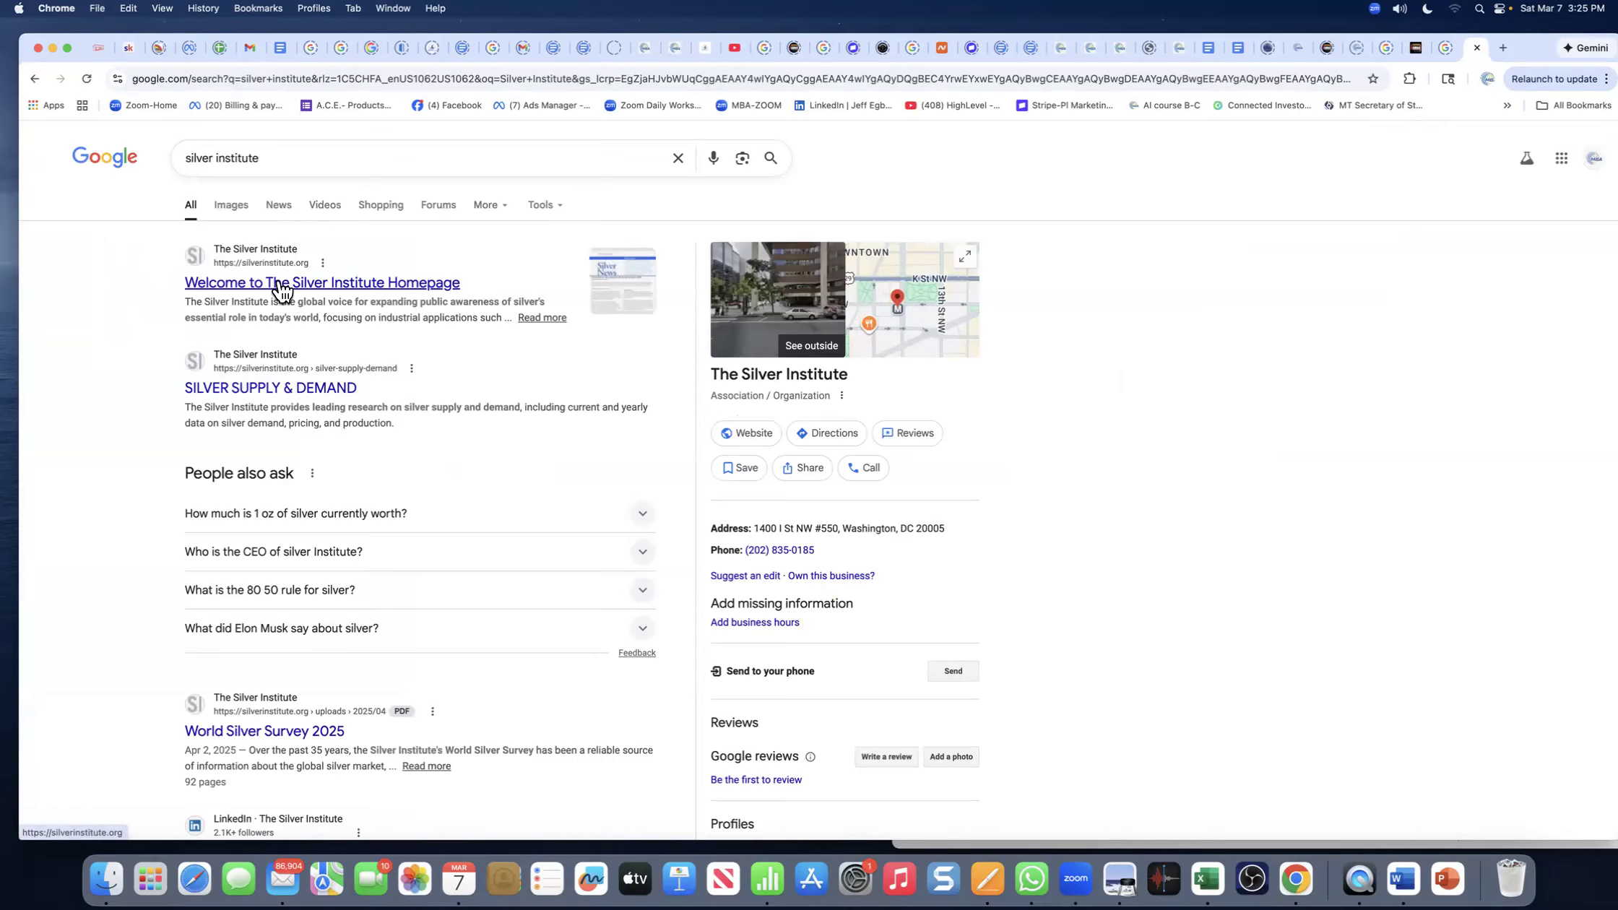
click(281, 288)
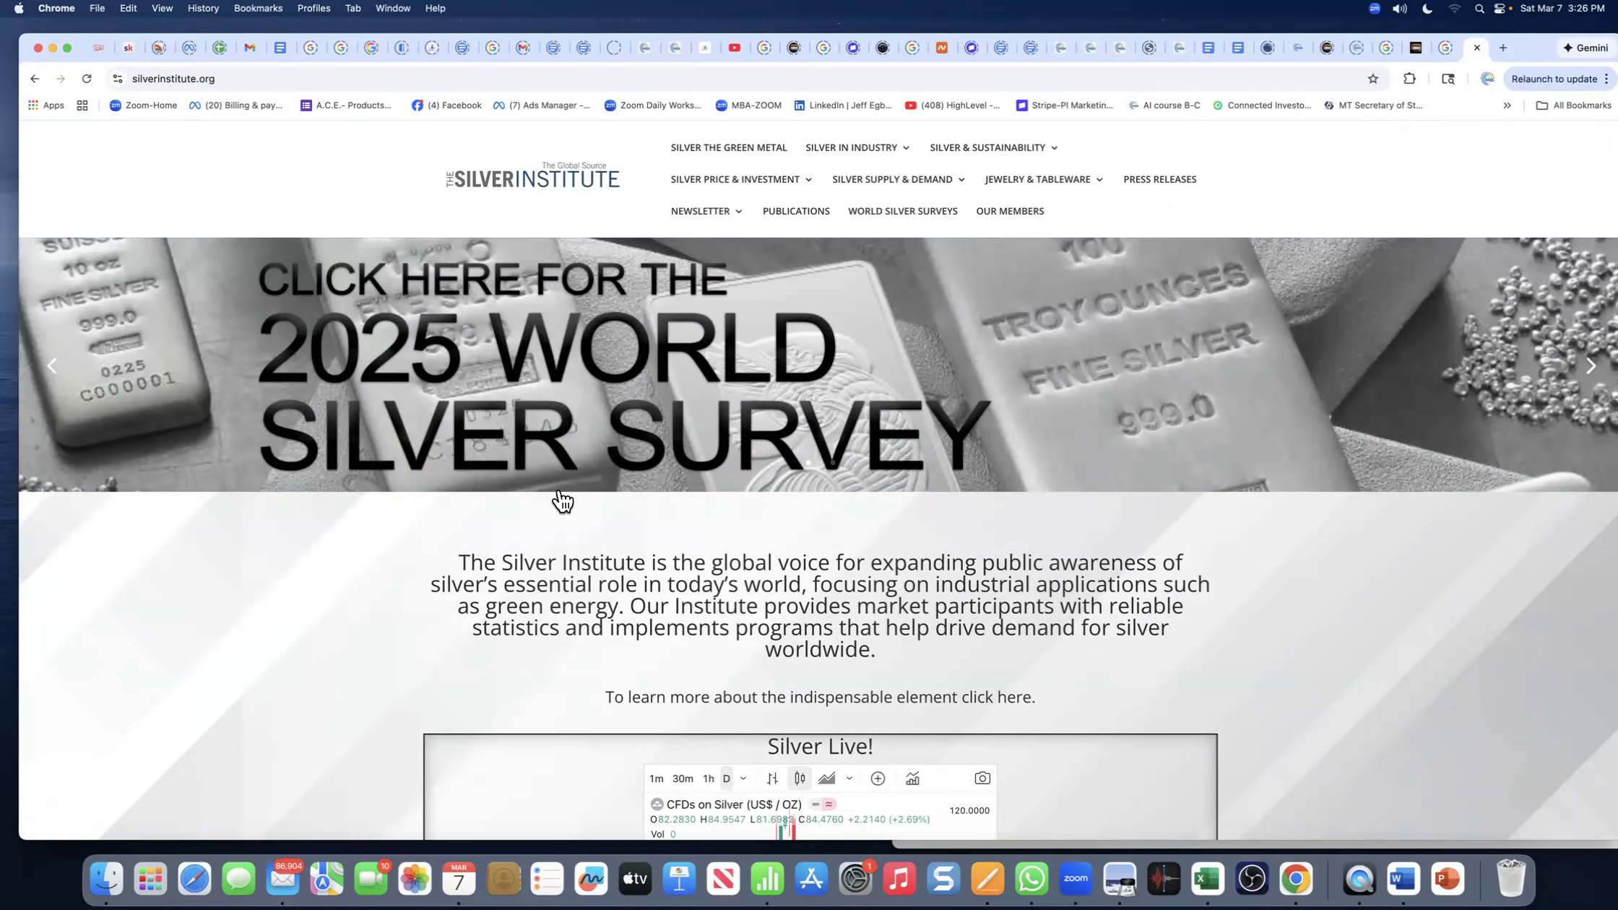
- Copy the Silver Institute homepage's web address and return to the blog editor tab
click(185, 78)
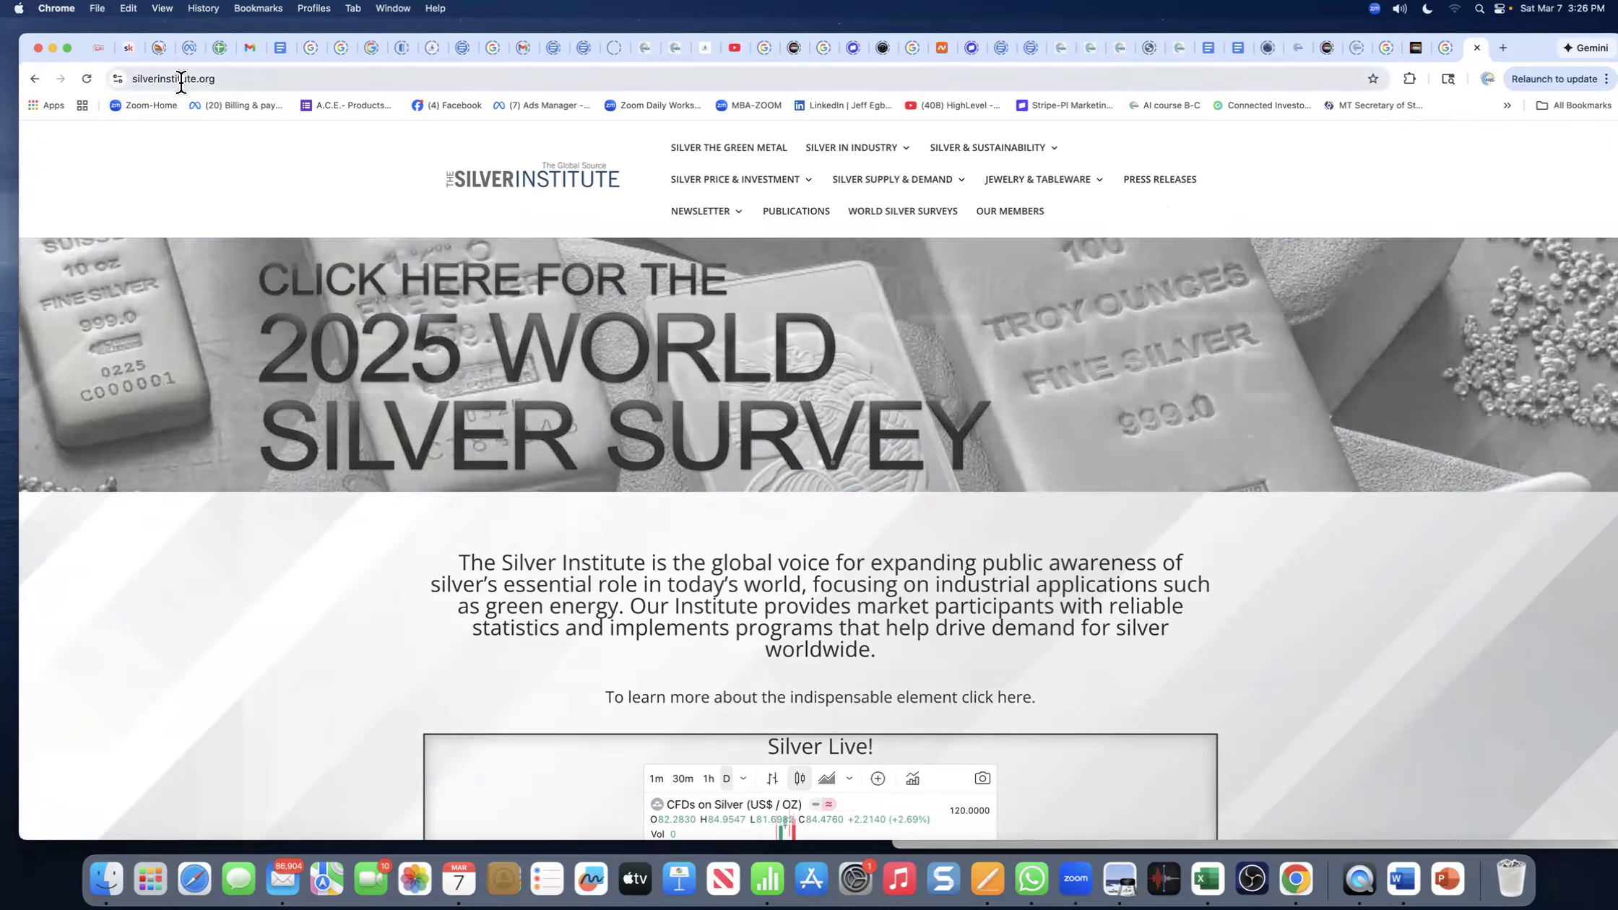
right_click(188, 78)
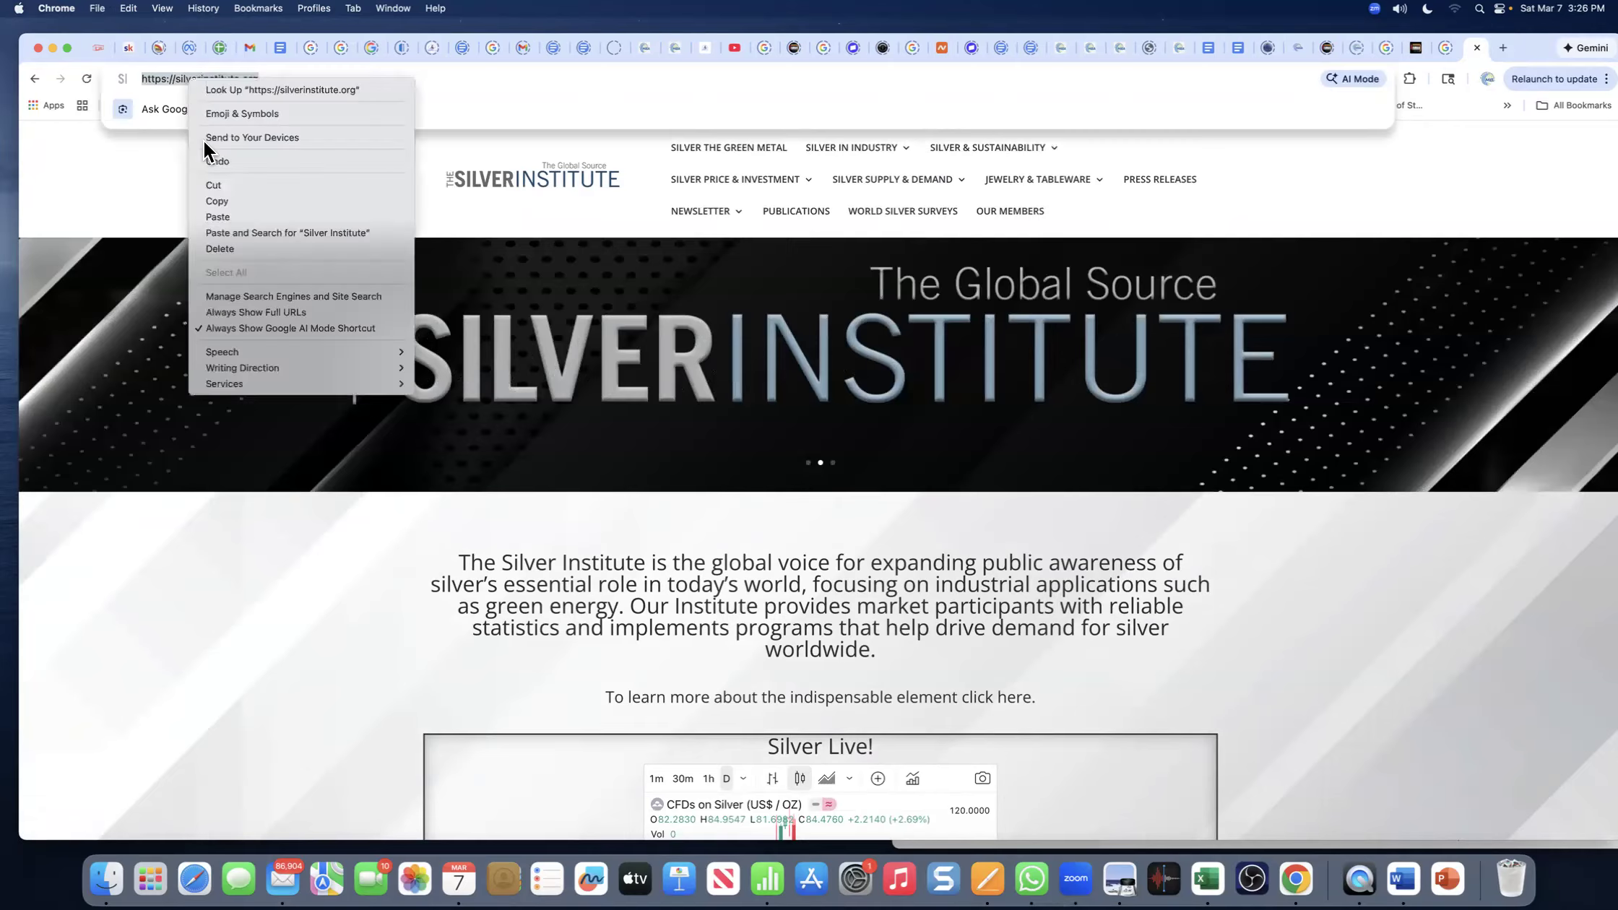
click(216, 202)
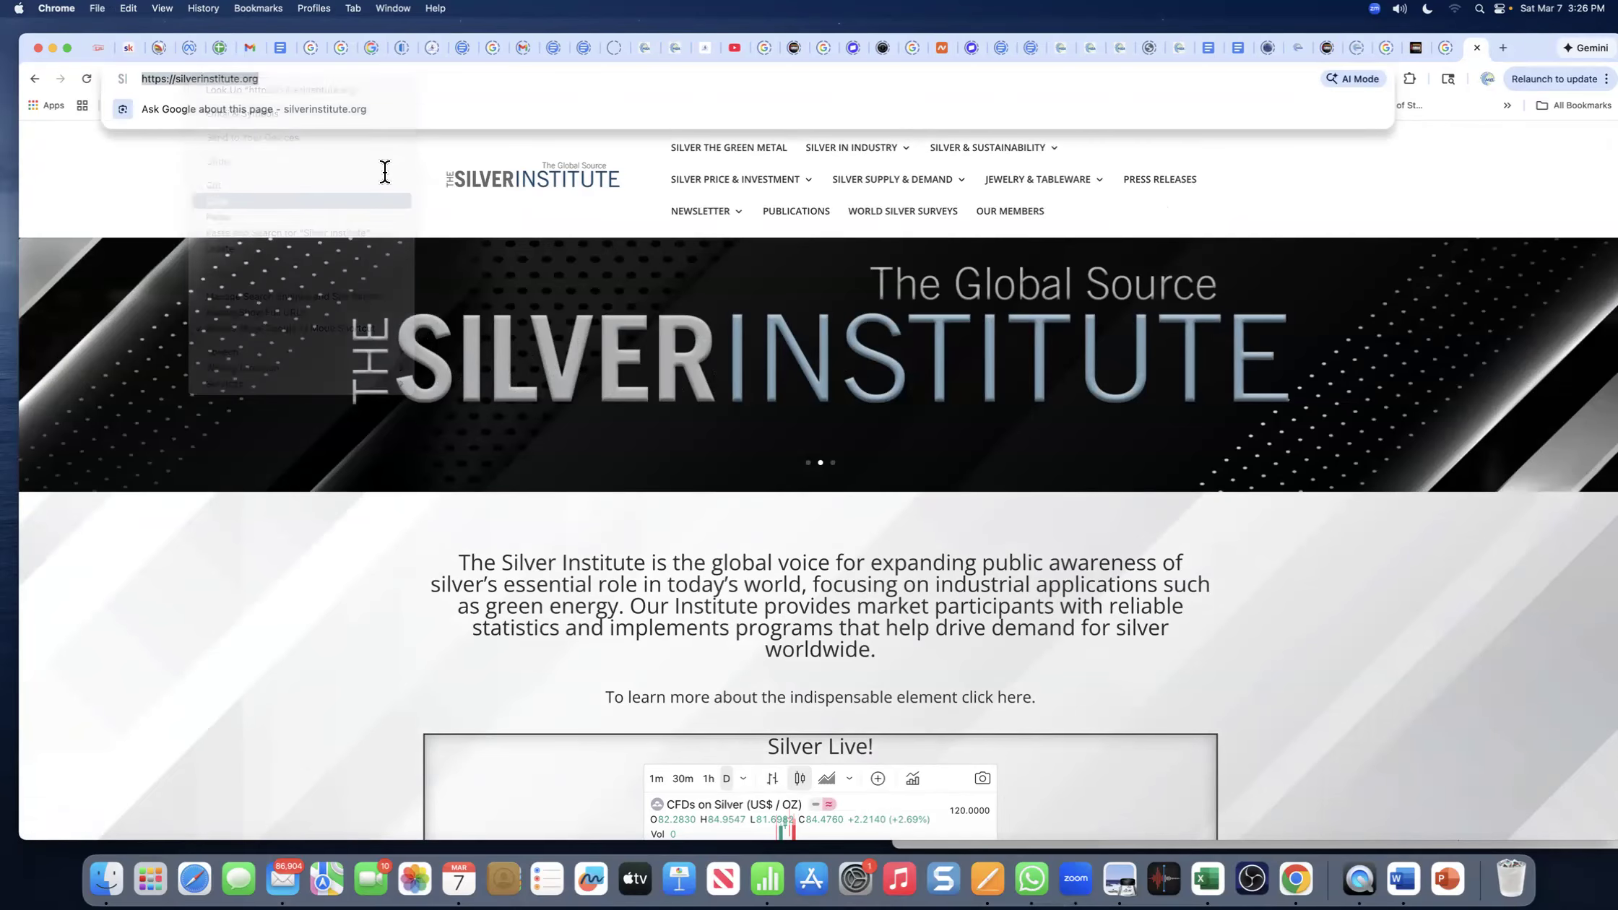
click(705, 48)
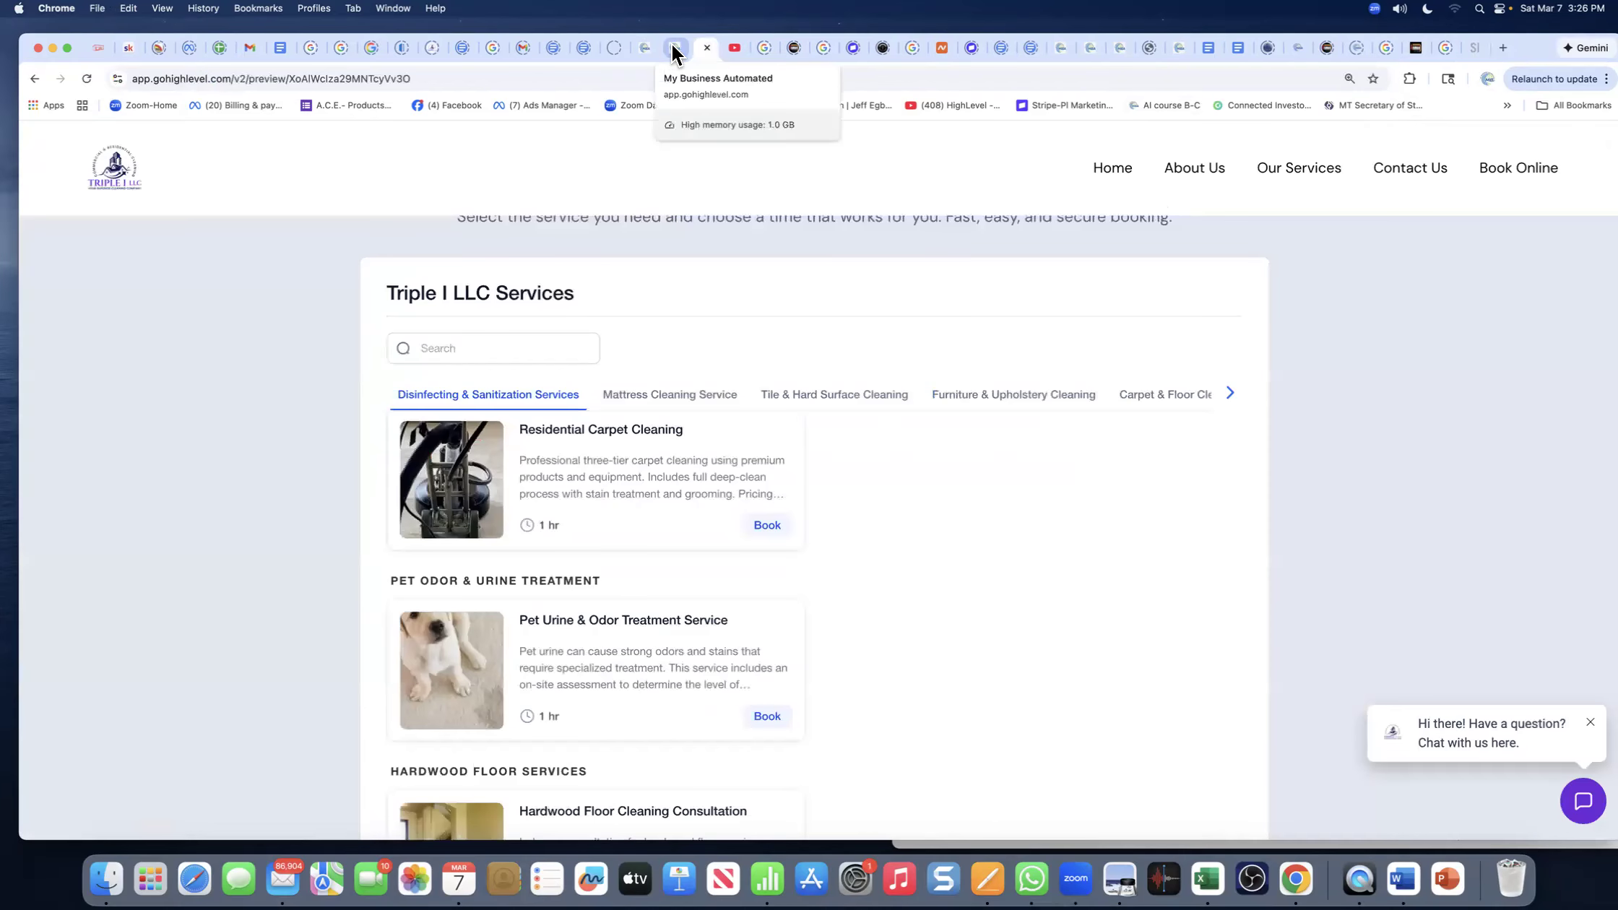
click(670, 50)
click(866, 567)
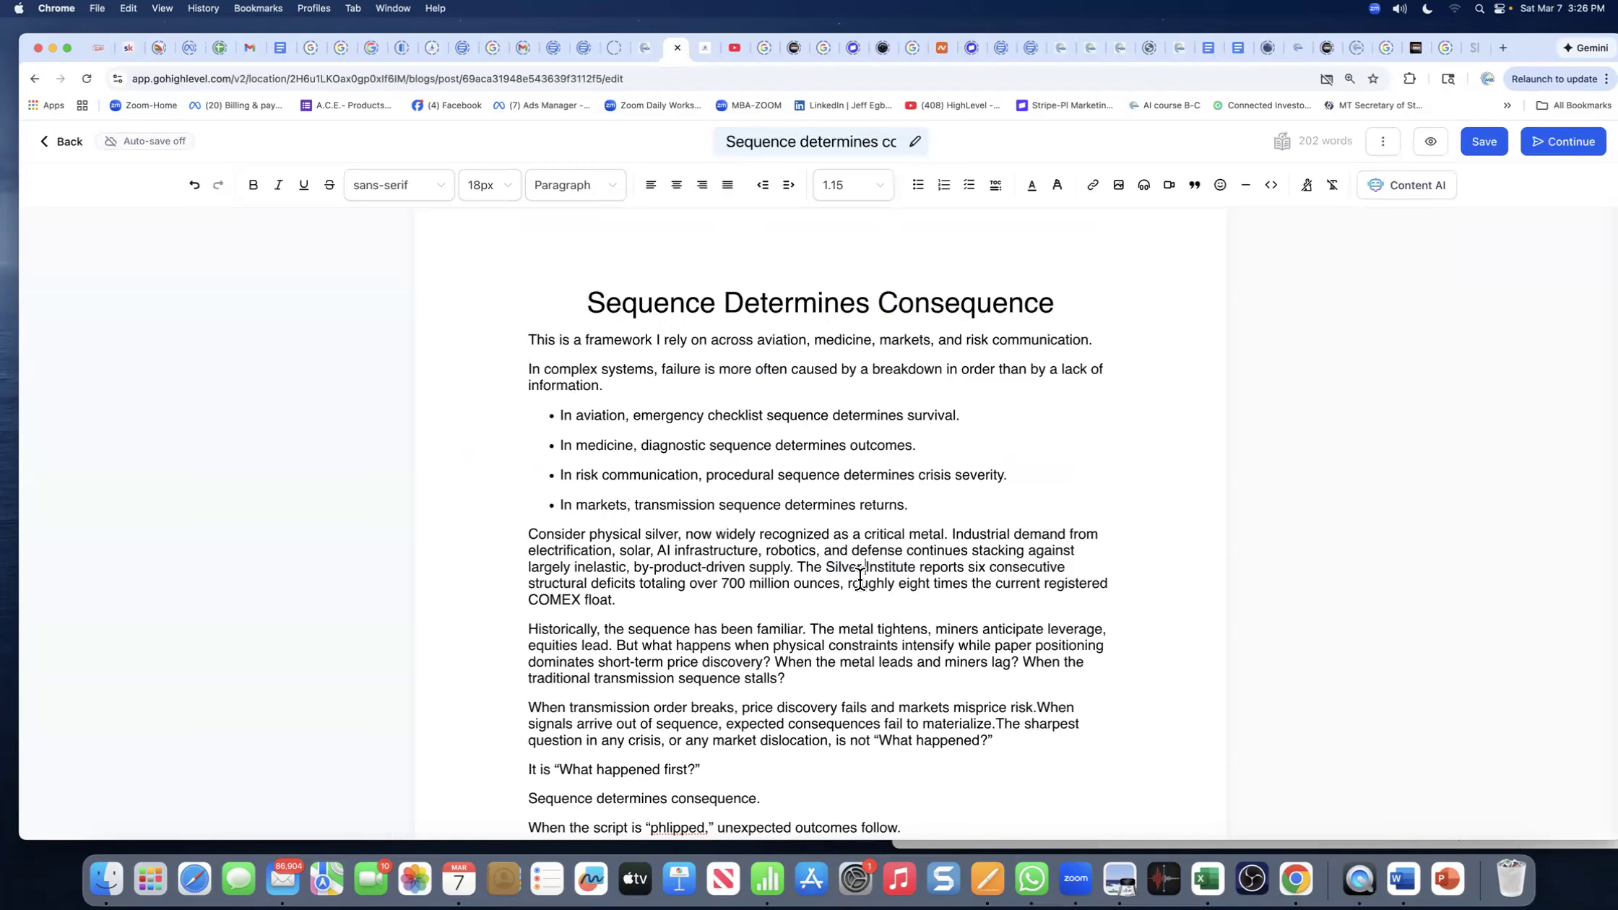
drag(914, 567, 826, 567)
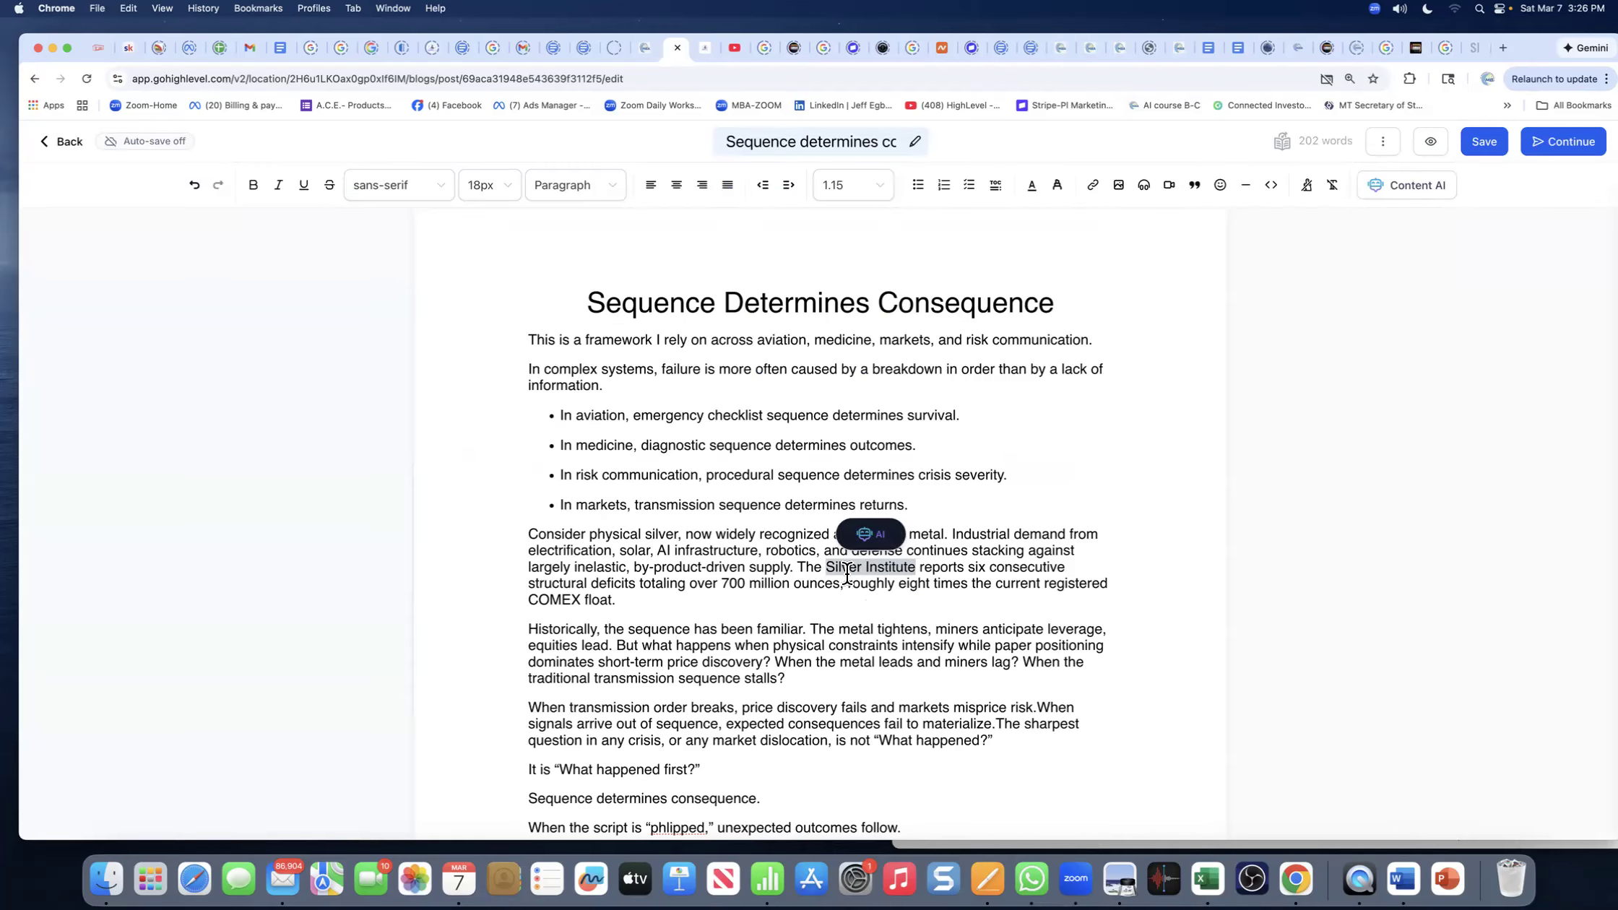
drag(798, 567, 915, 562)
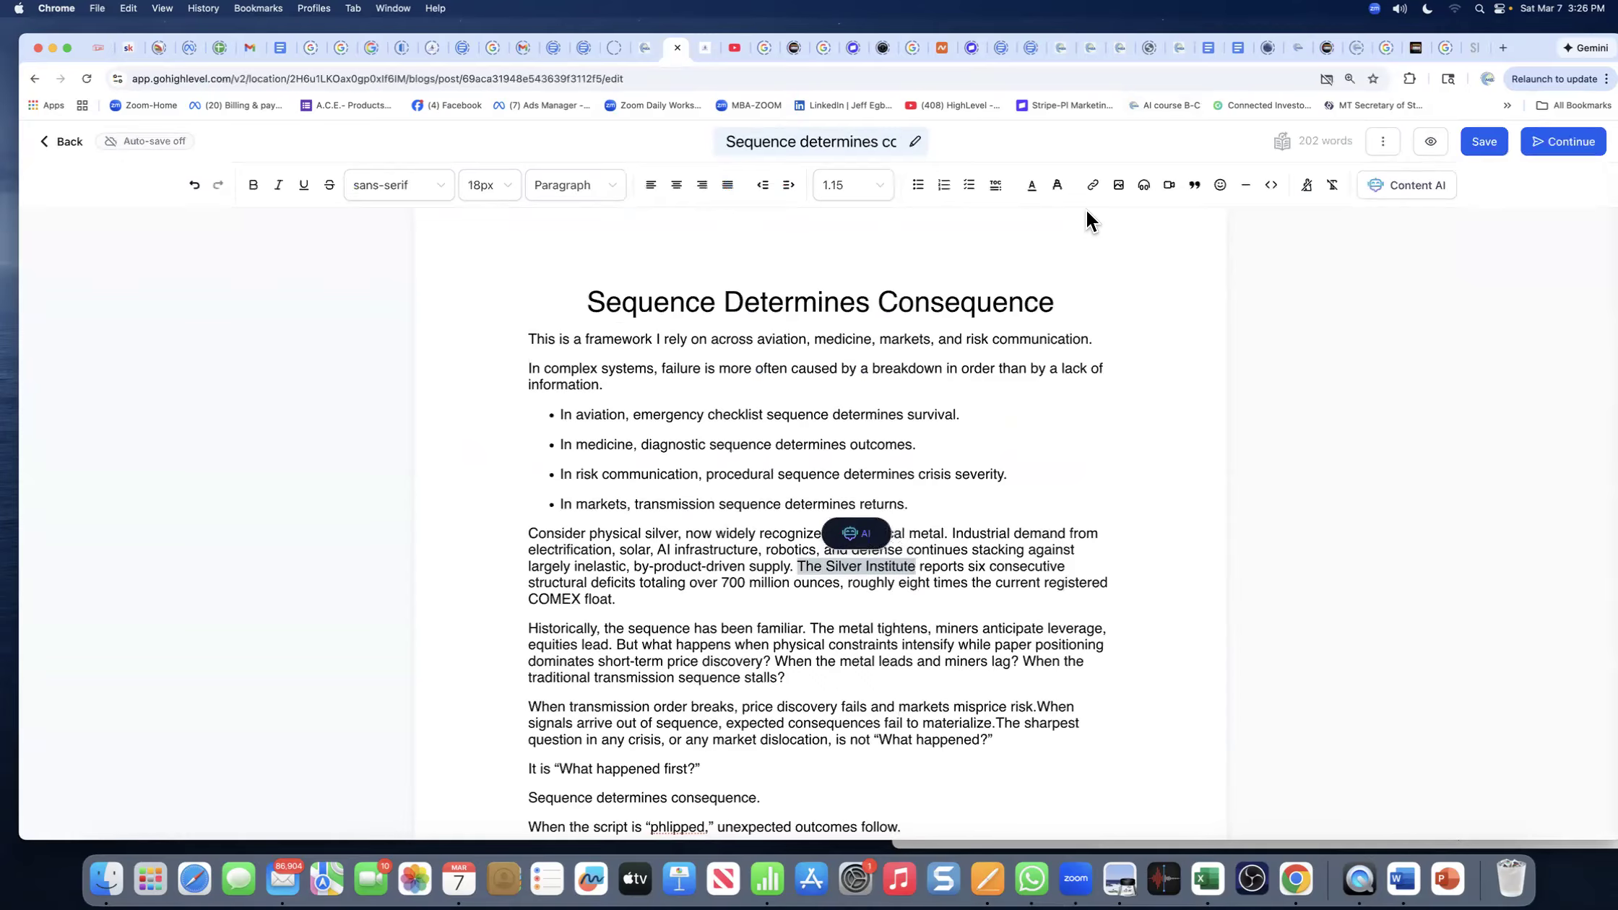
click(1092, 185)
click(752, 254)
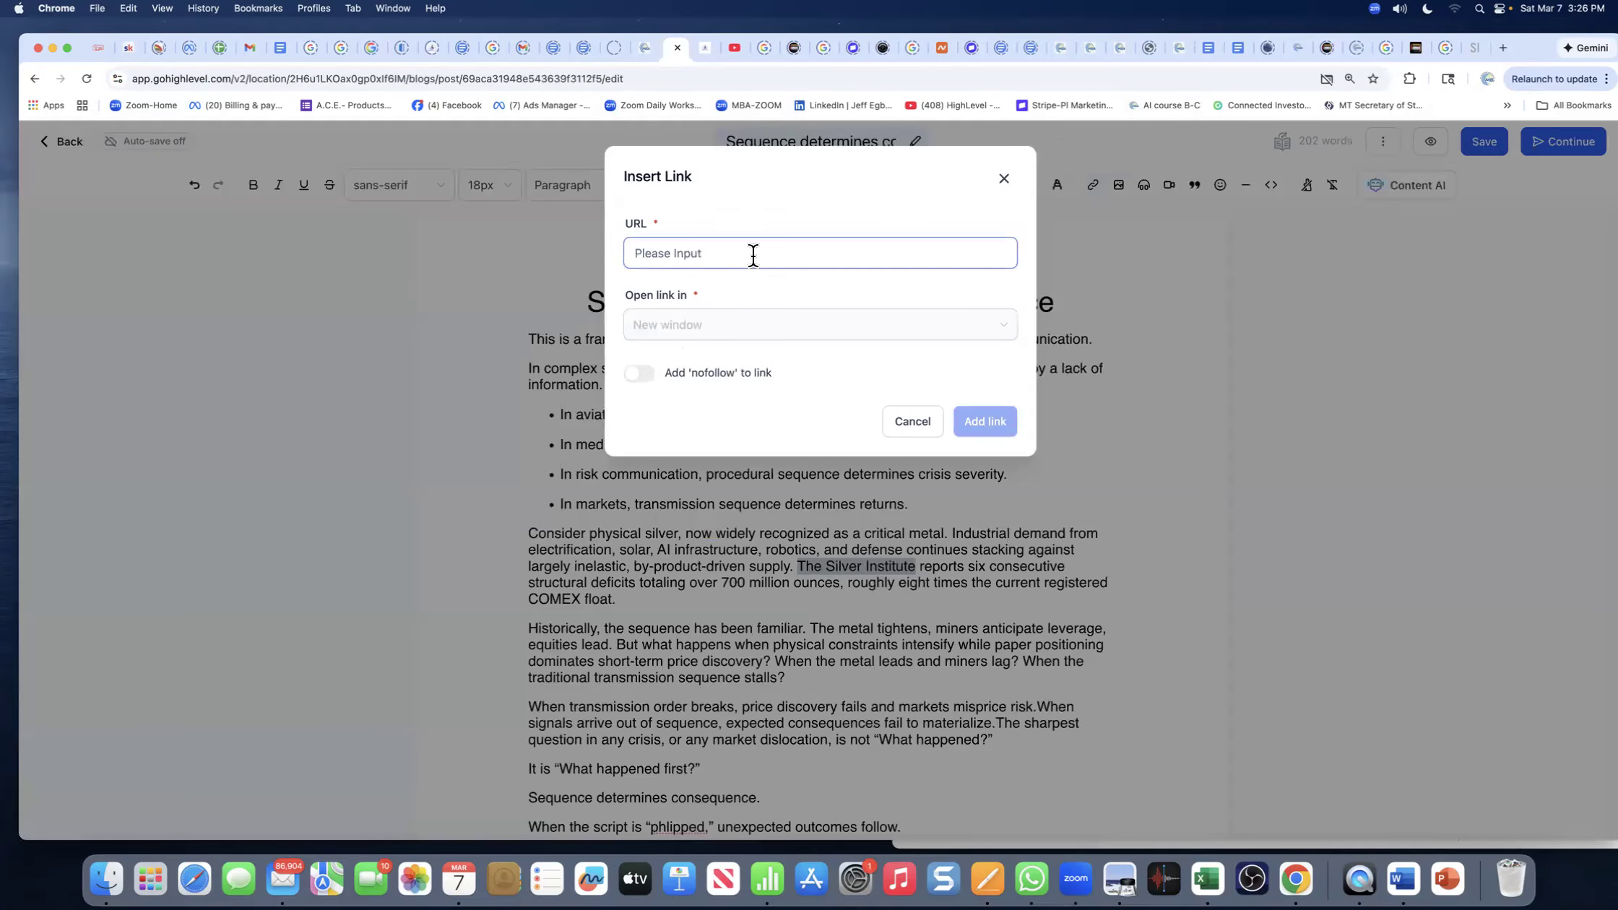
right_click(679, 259)
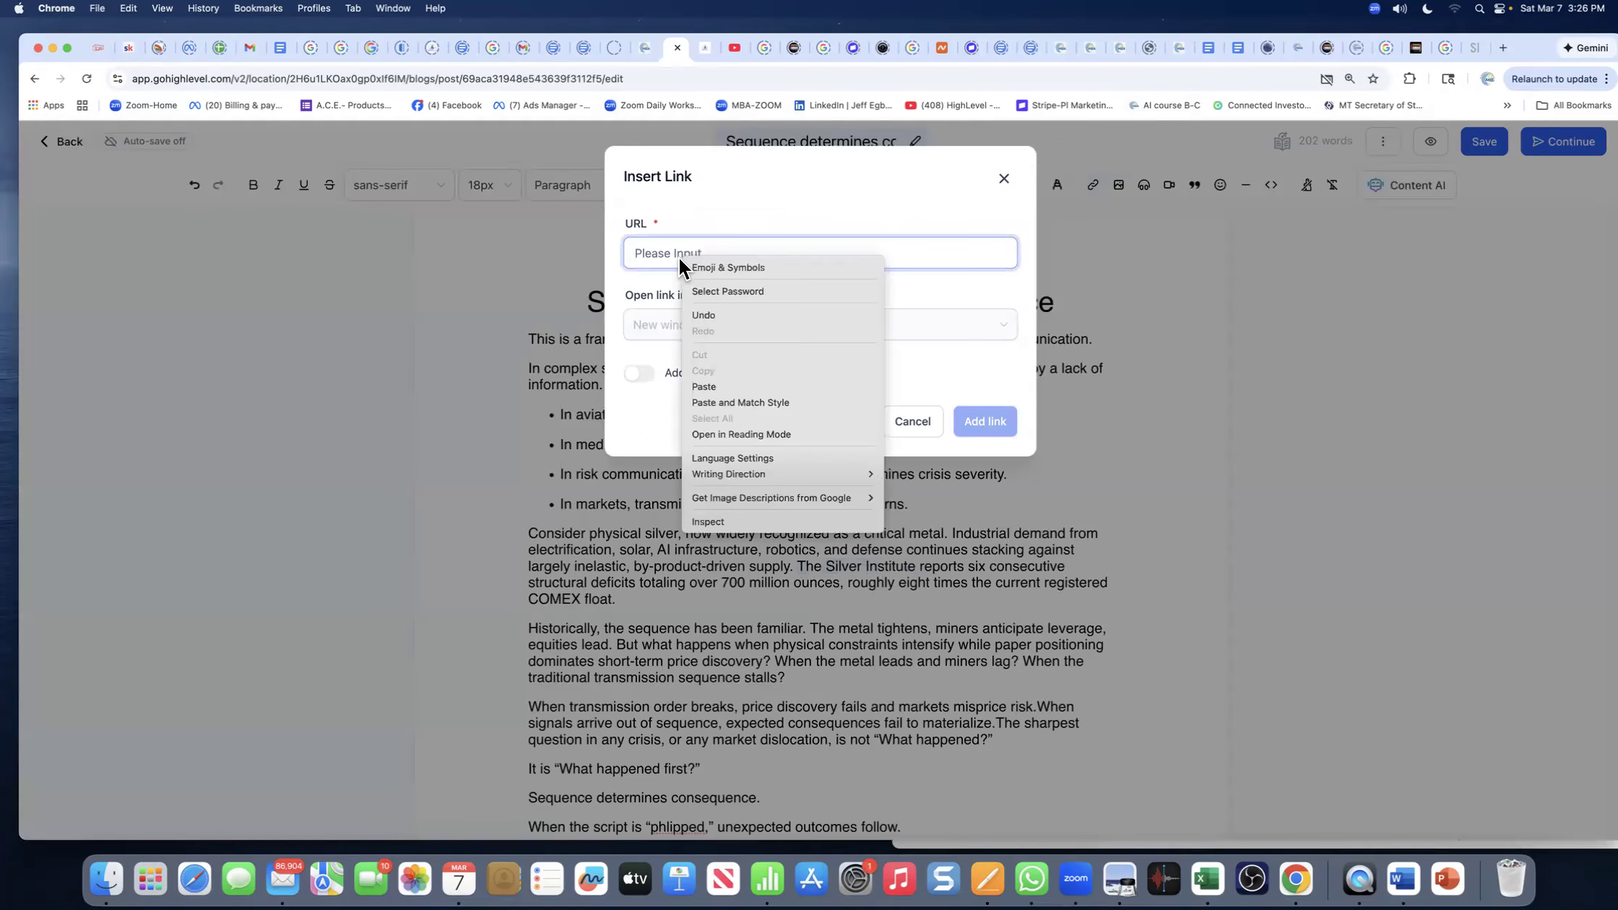
click(704, 387)
click(697, 344)
click(683, 399)
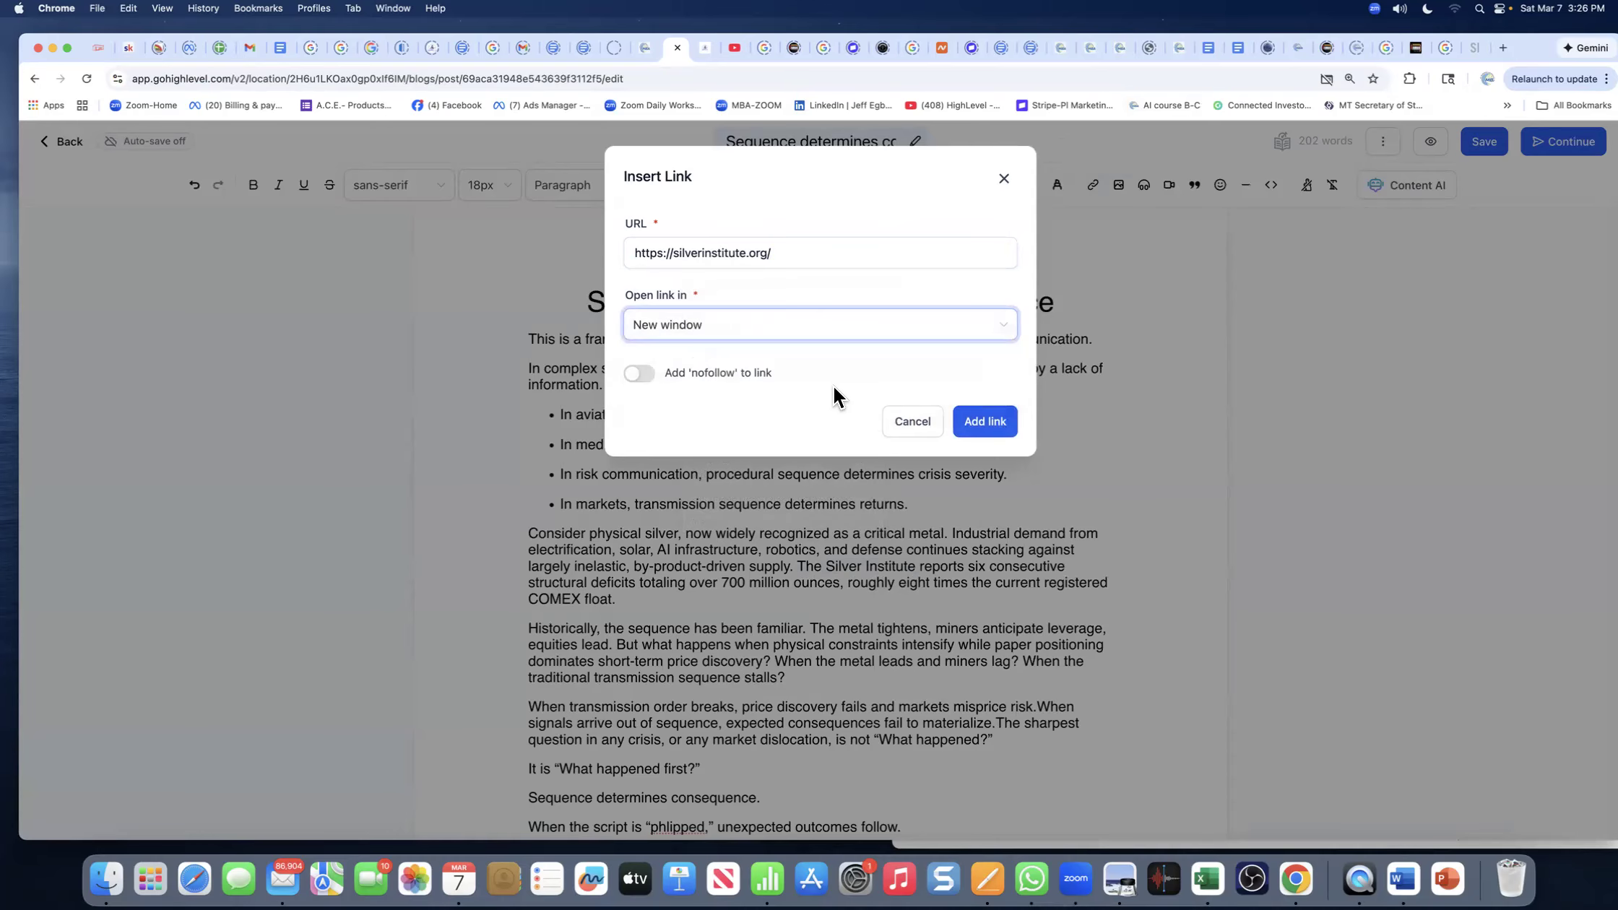
click(984, 423)
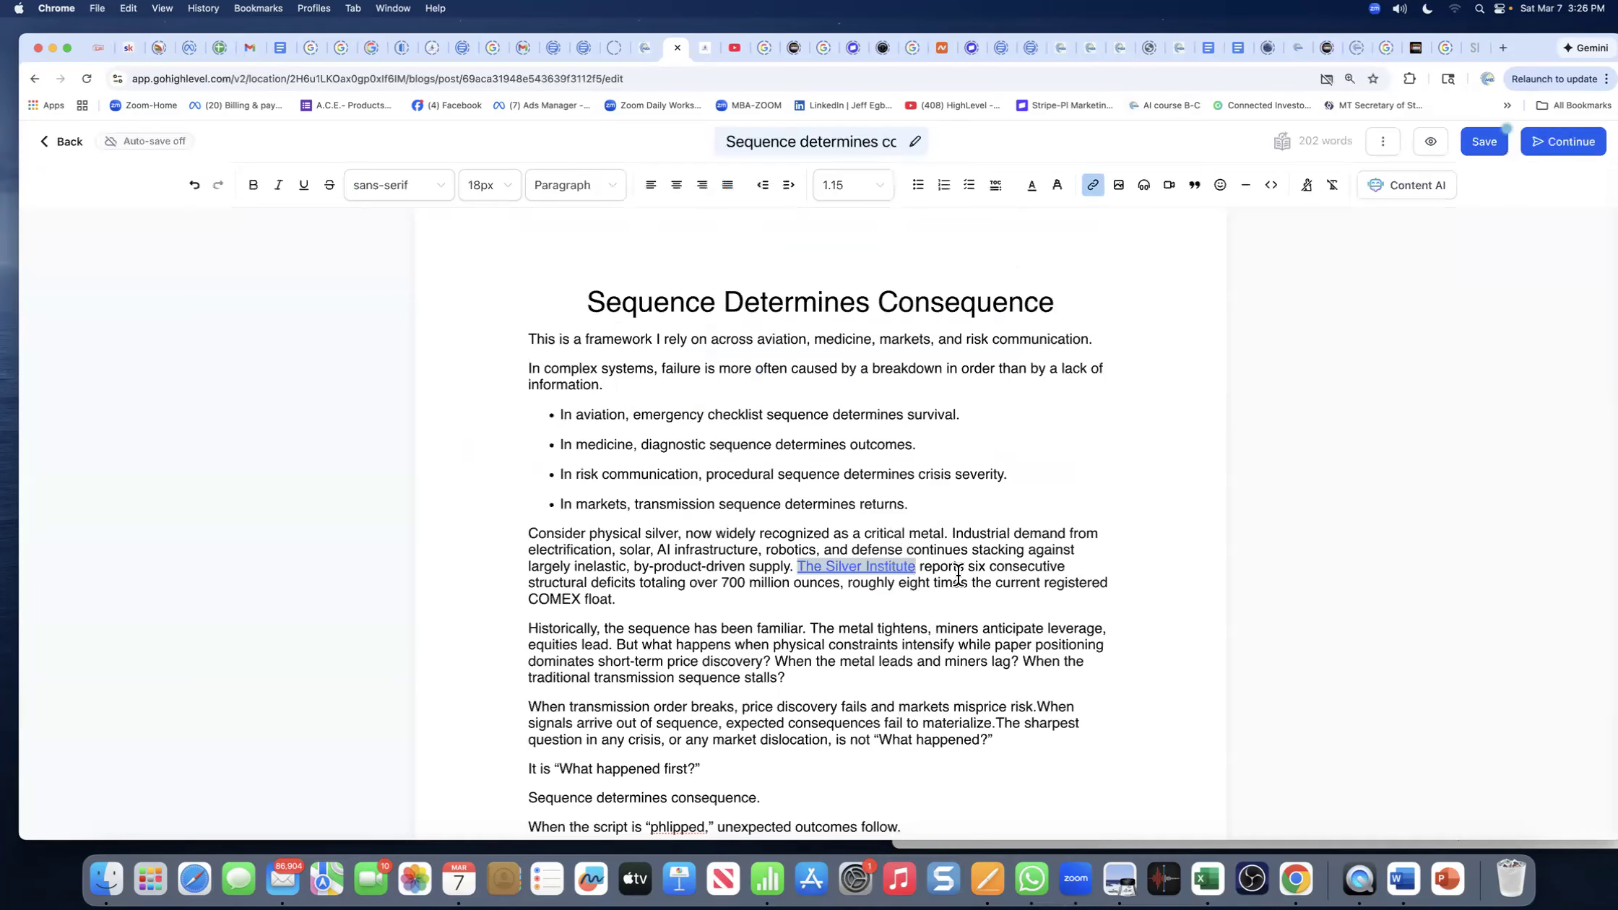
click(981, 589)
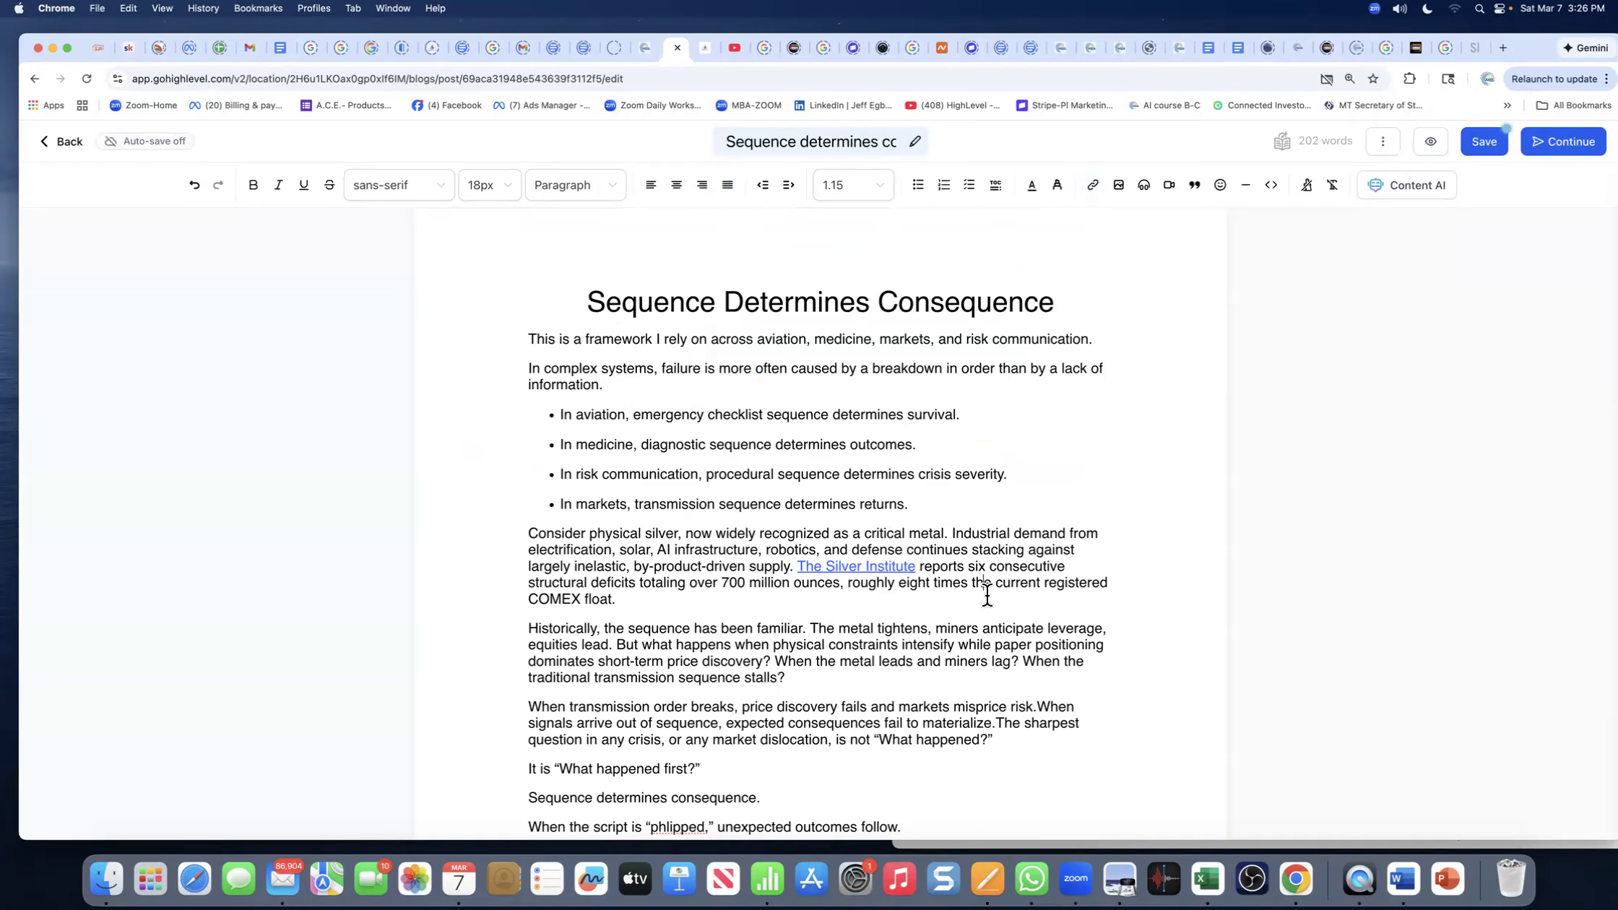
scroll(986, 593, down, 4)
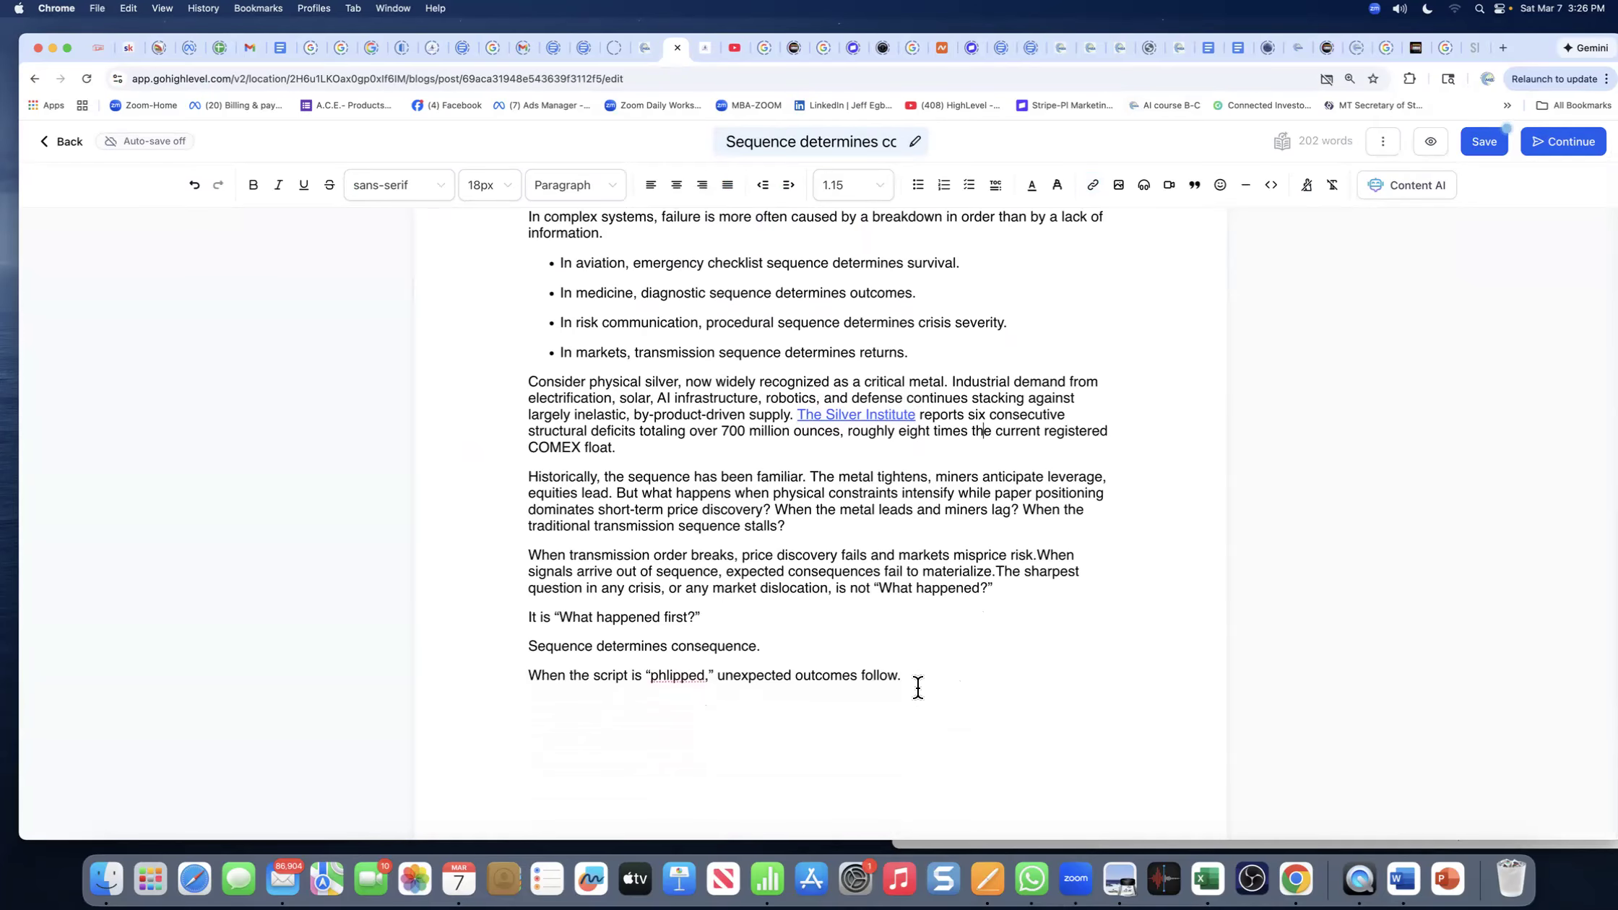
click(930, 688)
- Below the last paragraph, type the credit line 'Inspired by' the person's name 'with MedStrong'
scroll(690, 390, up, 3)
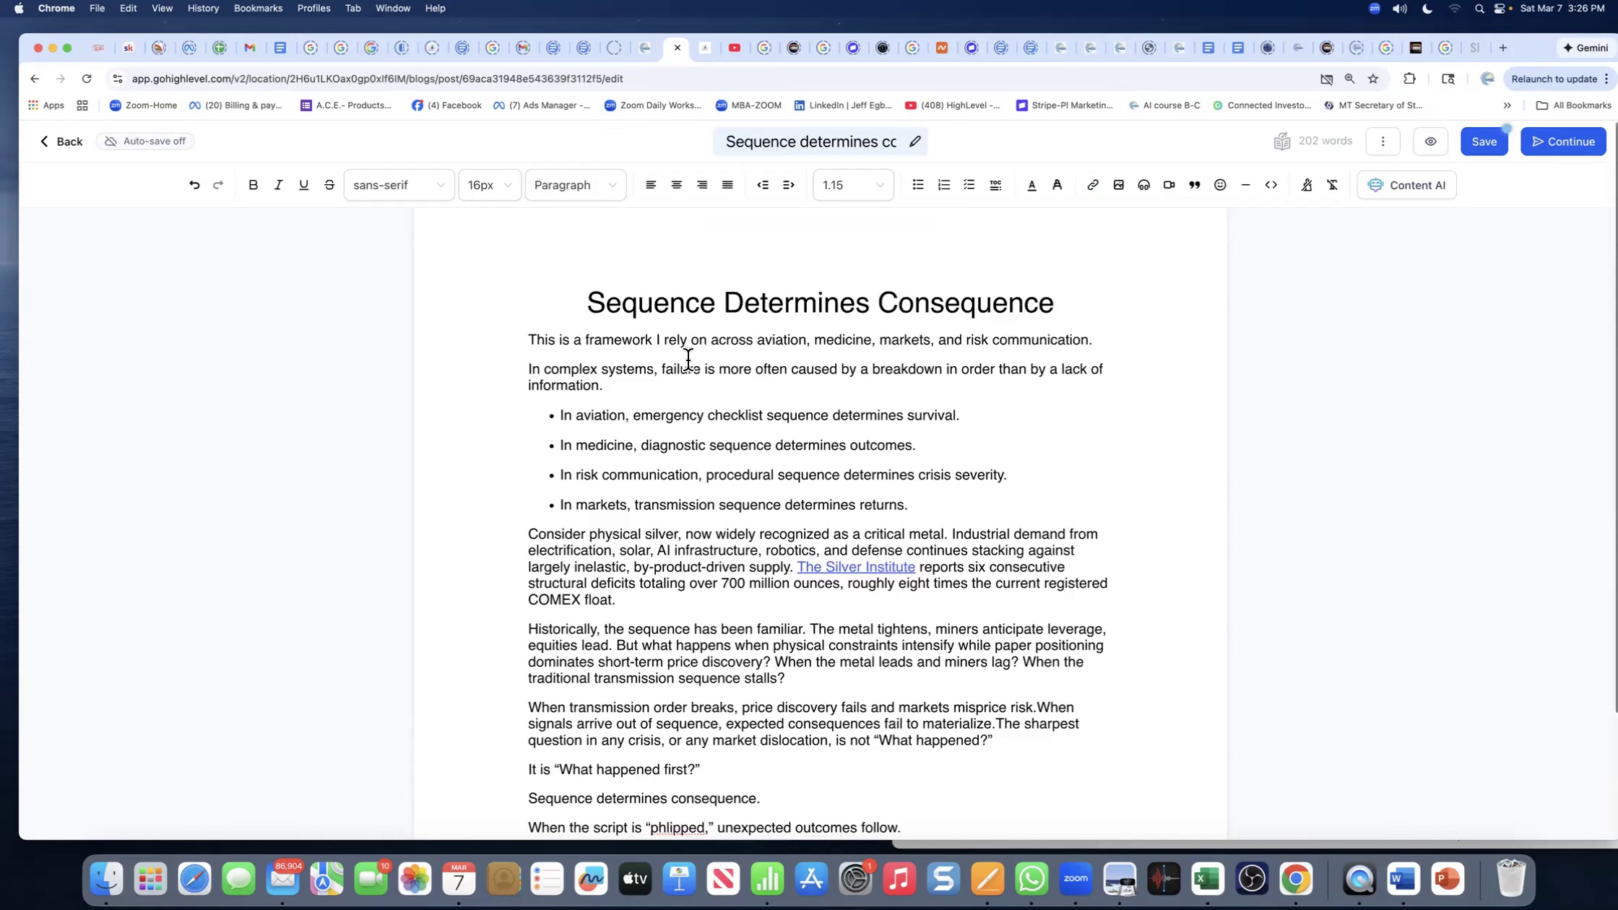
scroll(688, 359, down, 3)
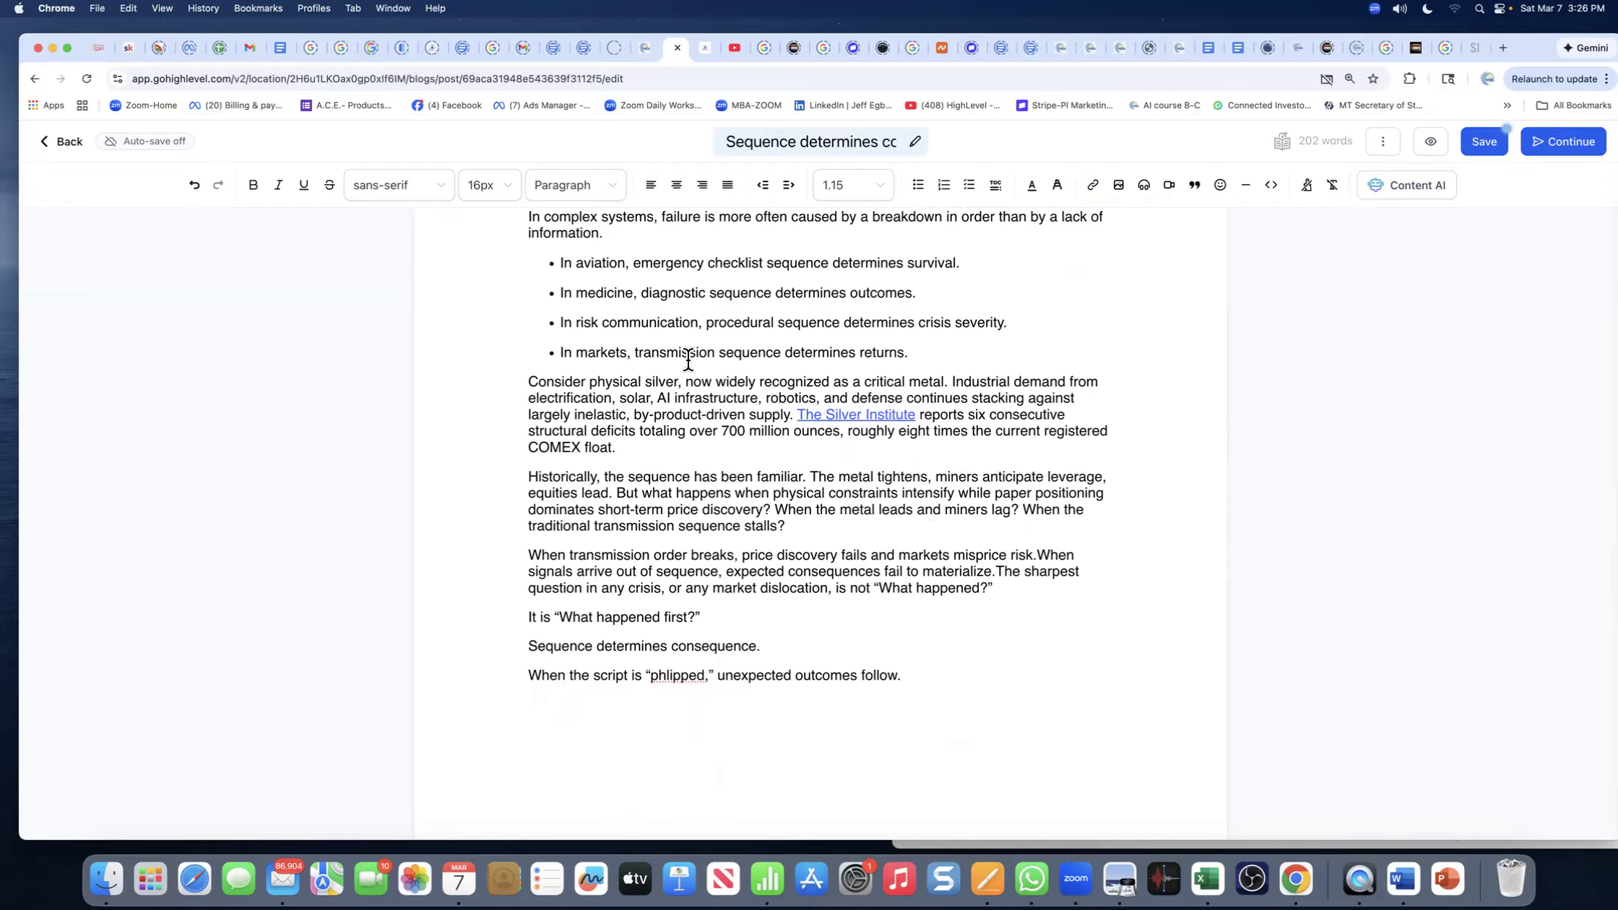
text(Inspired by Thomas with MedStrong)
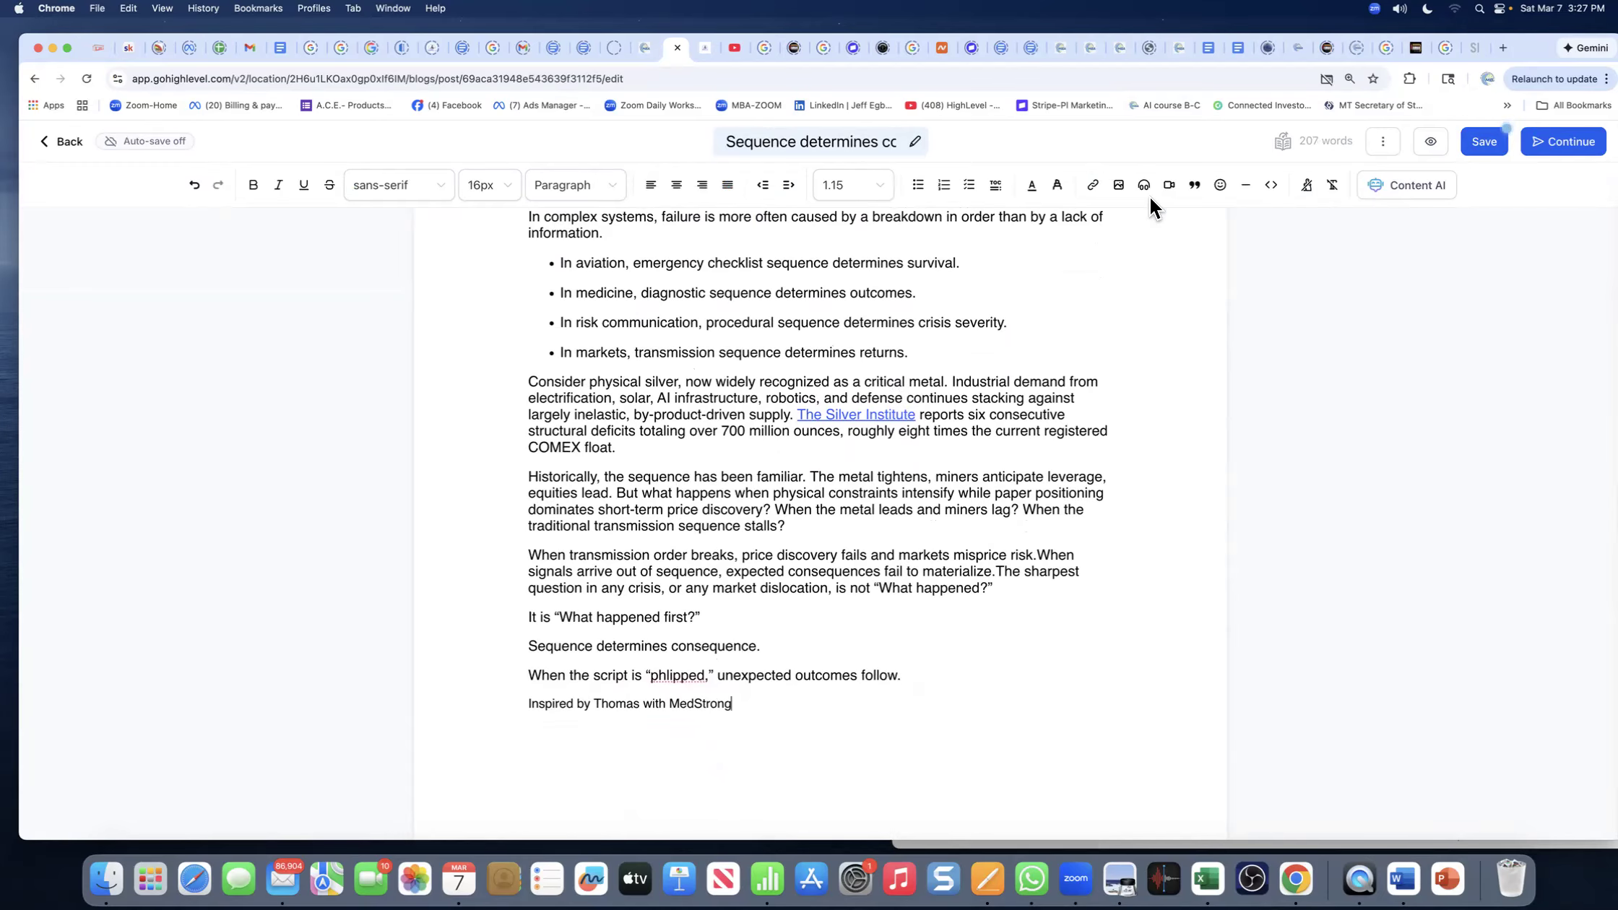
- Search for 'medstrong' and open the medstrong.net website
click(1472, 47)
click(218, 79)
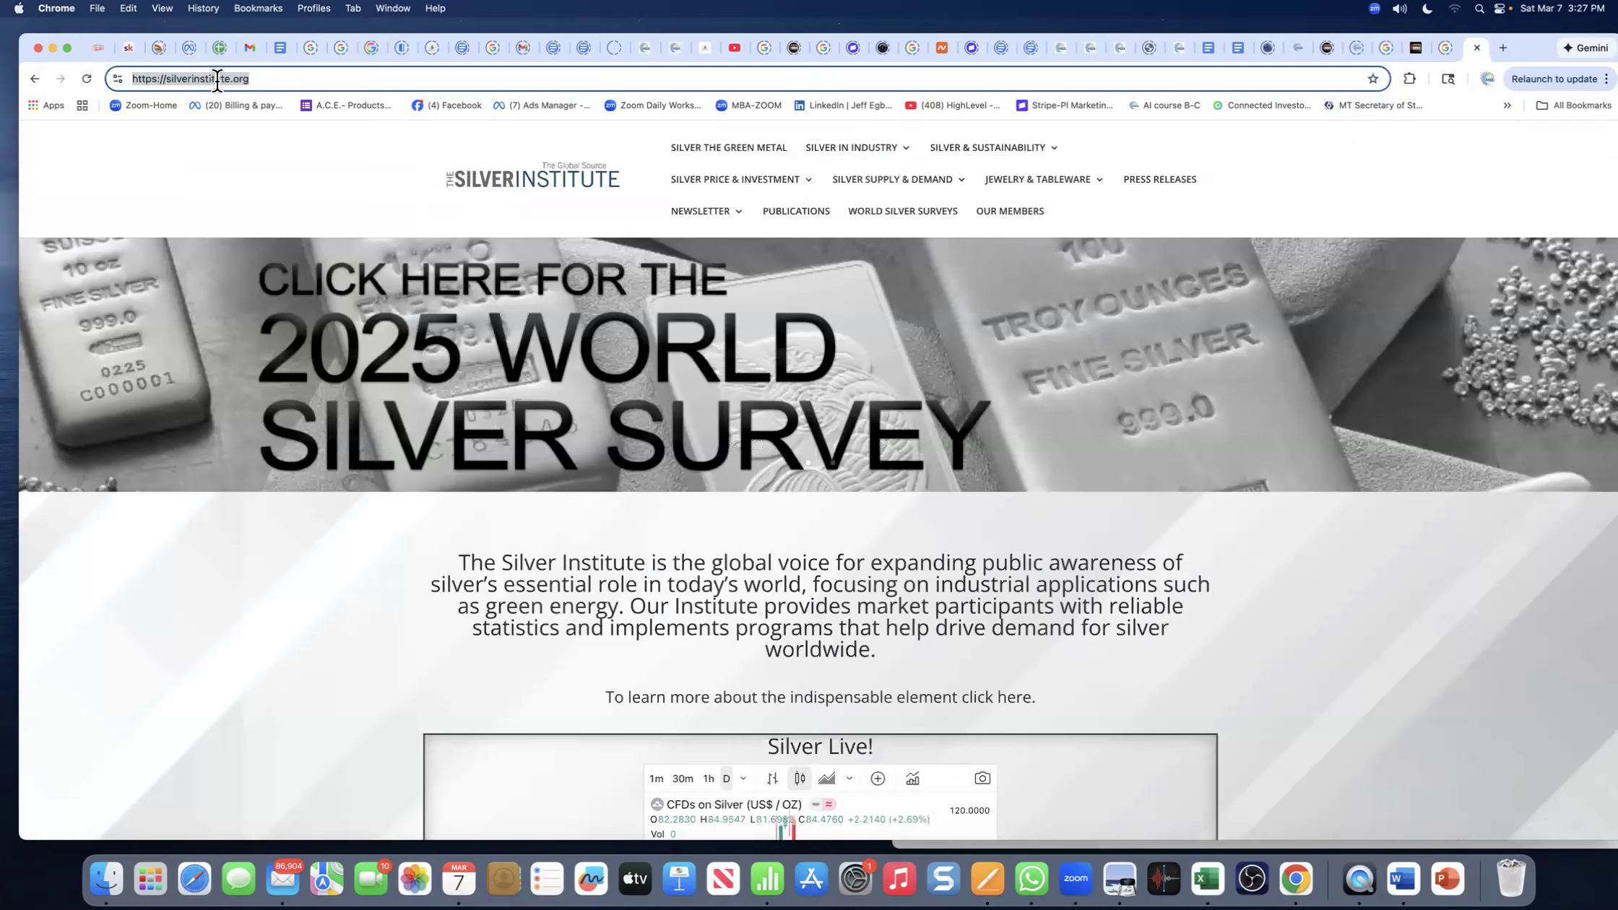
text(edstrong)
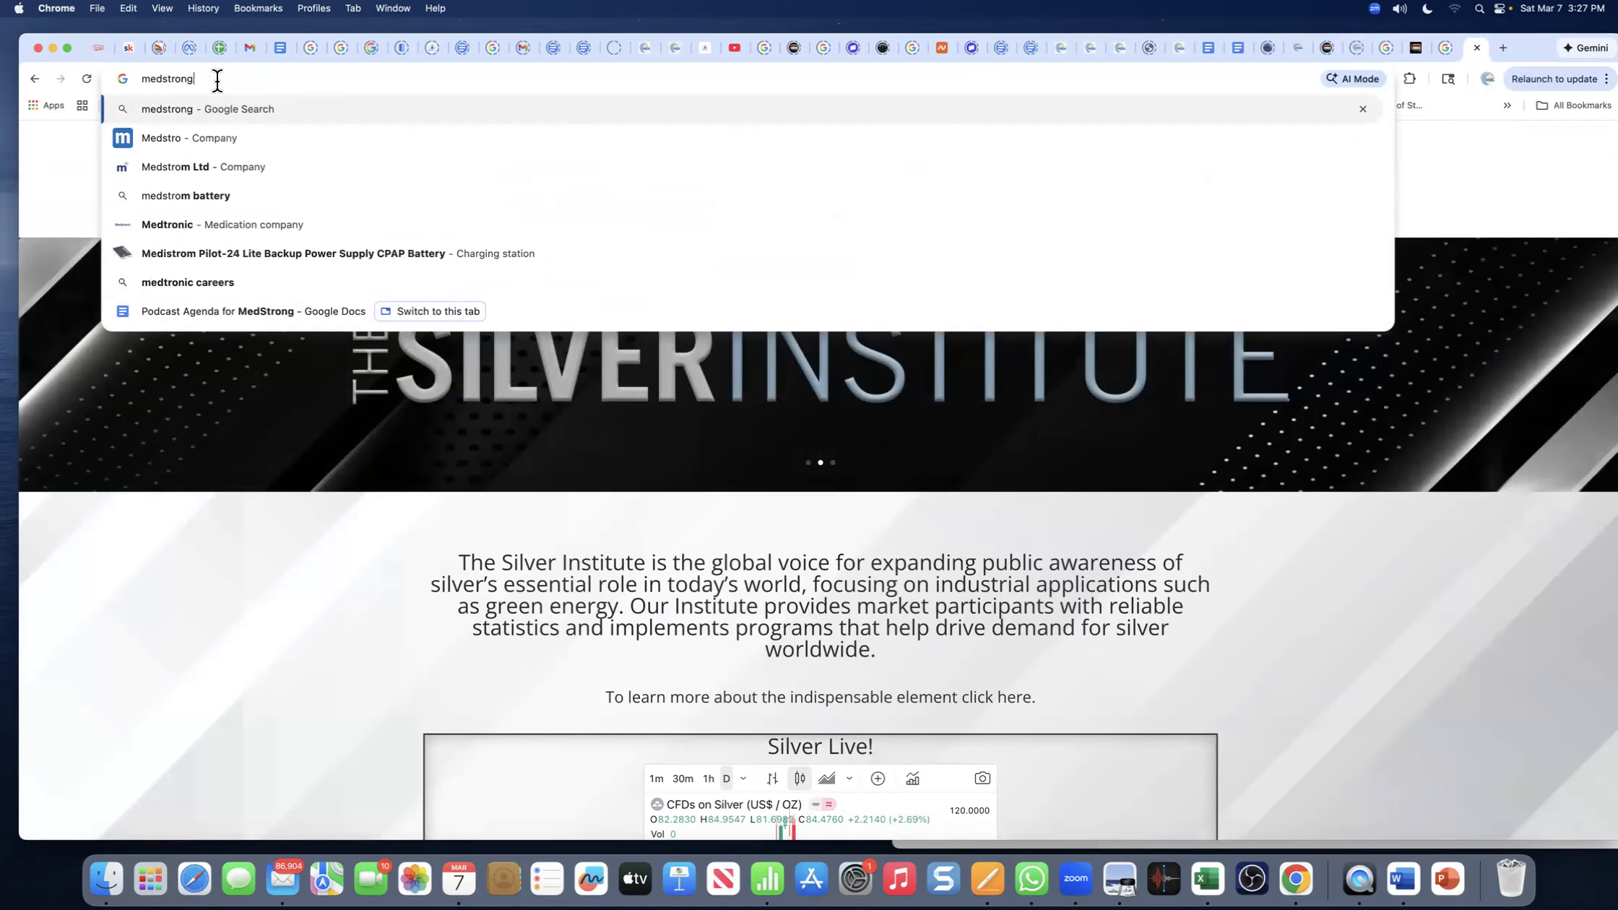
key(Return)
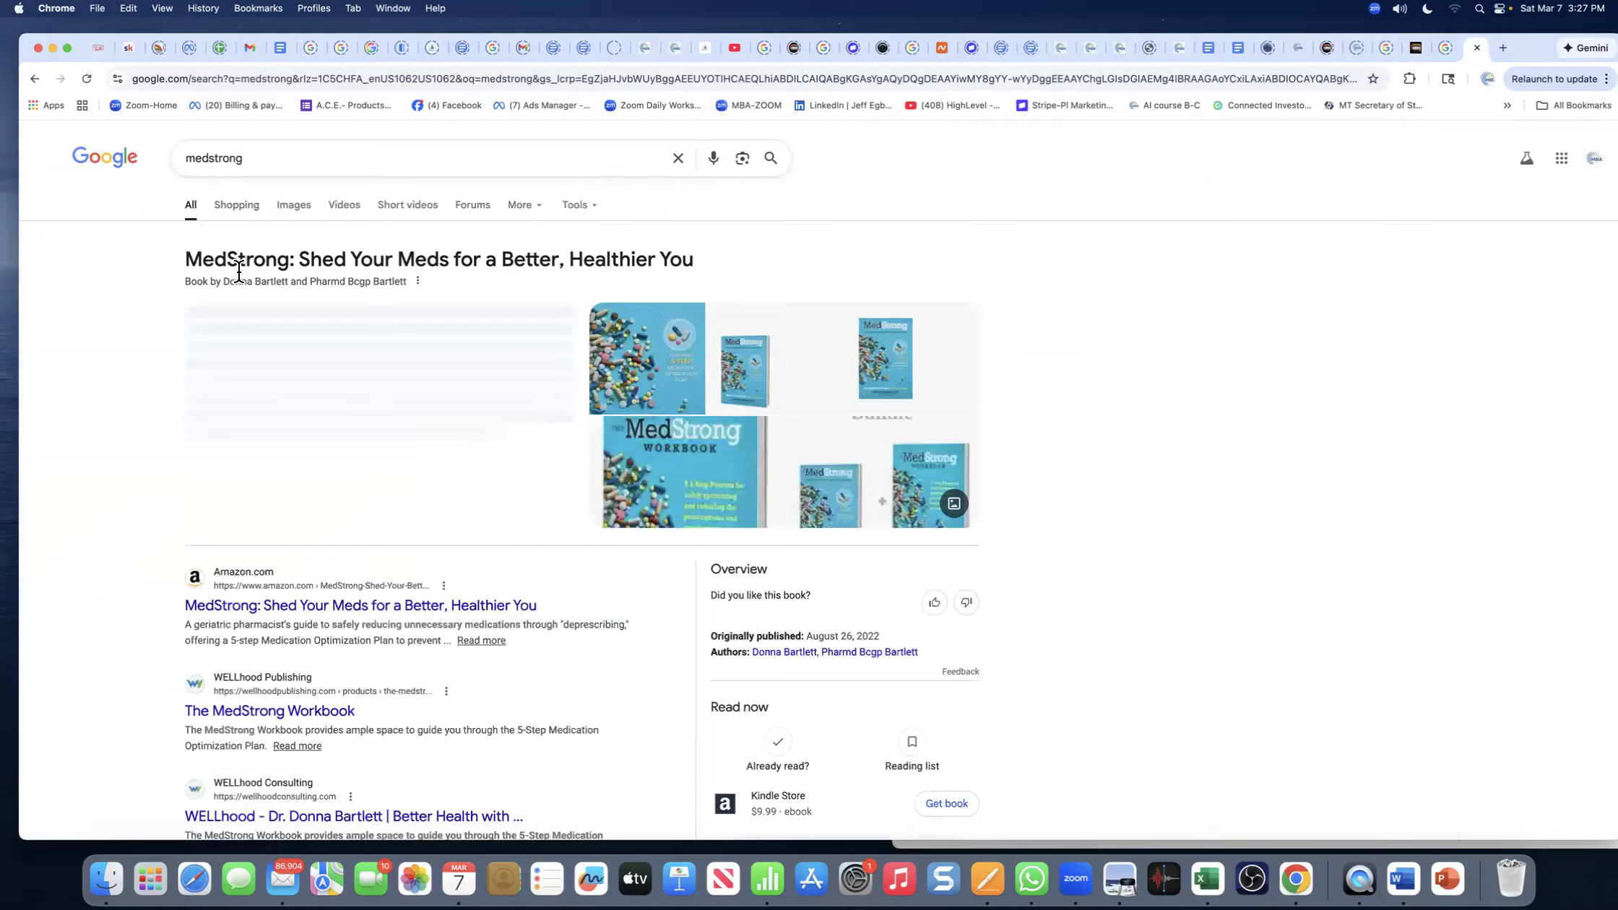
scroll(325, 399, down, 1)
scroll(325, 399, down, 5)
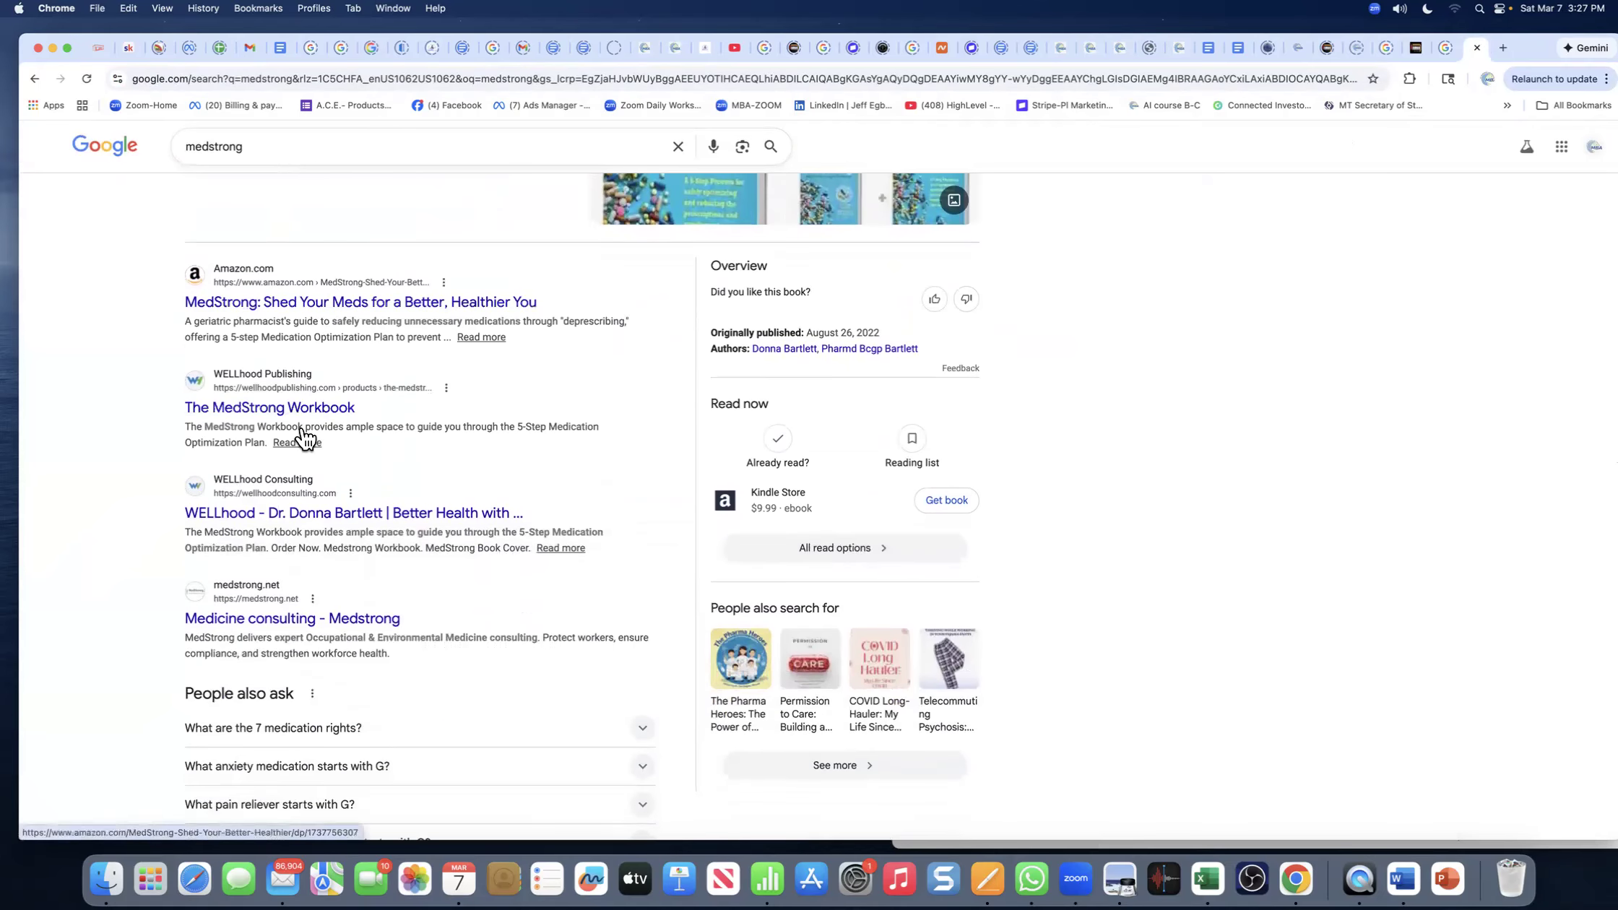
click(253, 627)
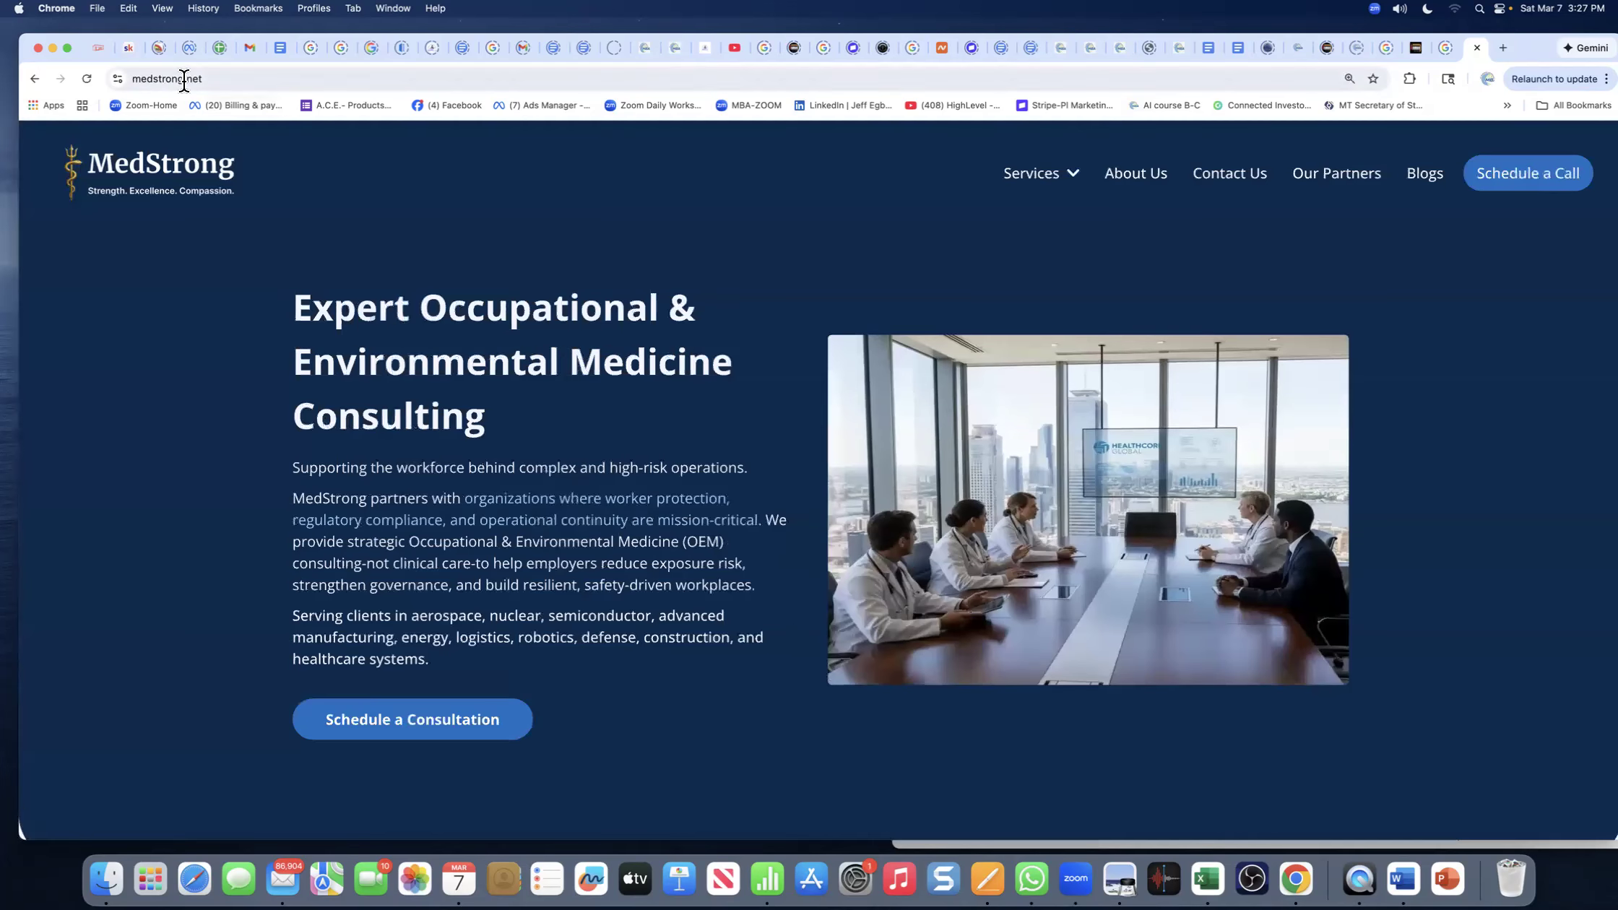
click(183, 79)
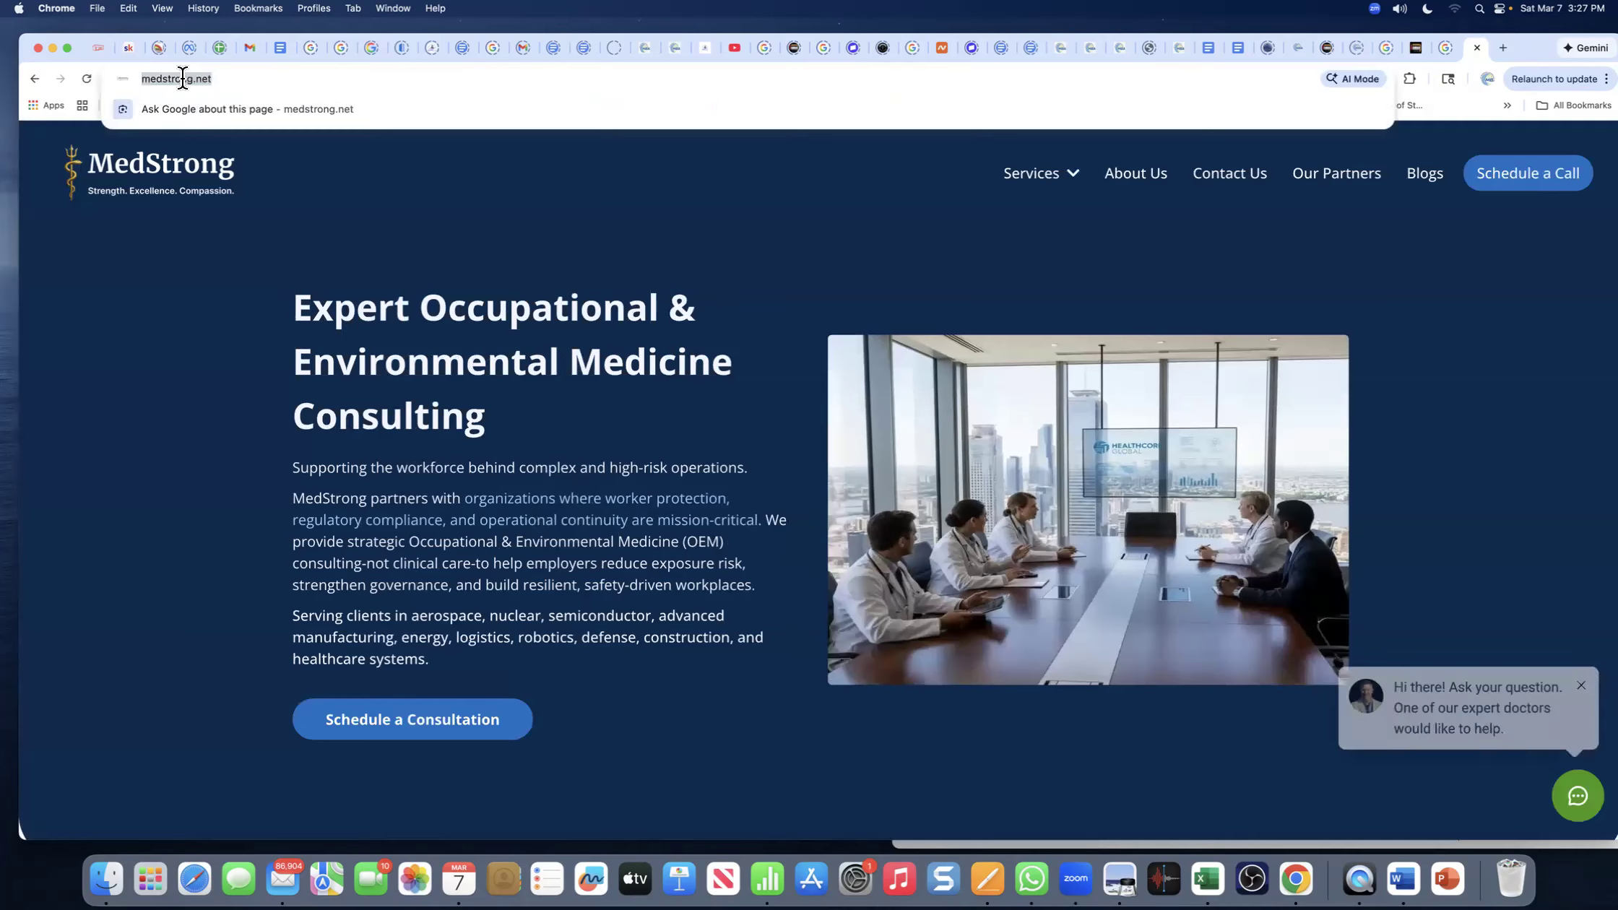
right_click(181, 78)
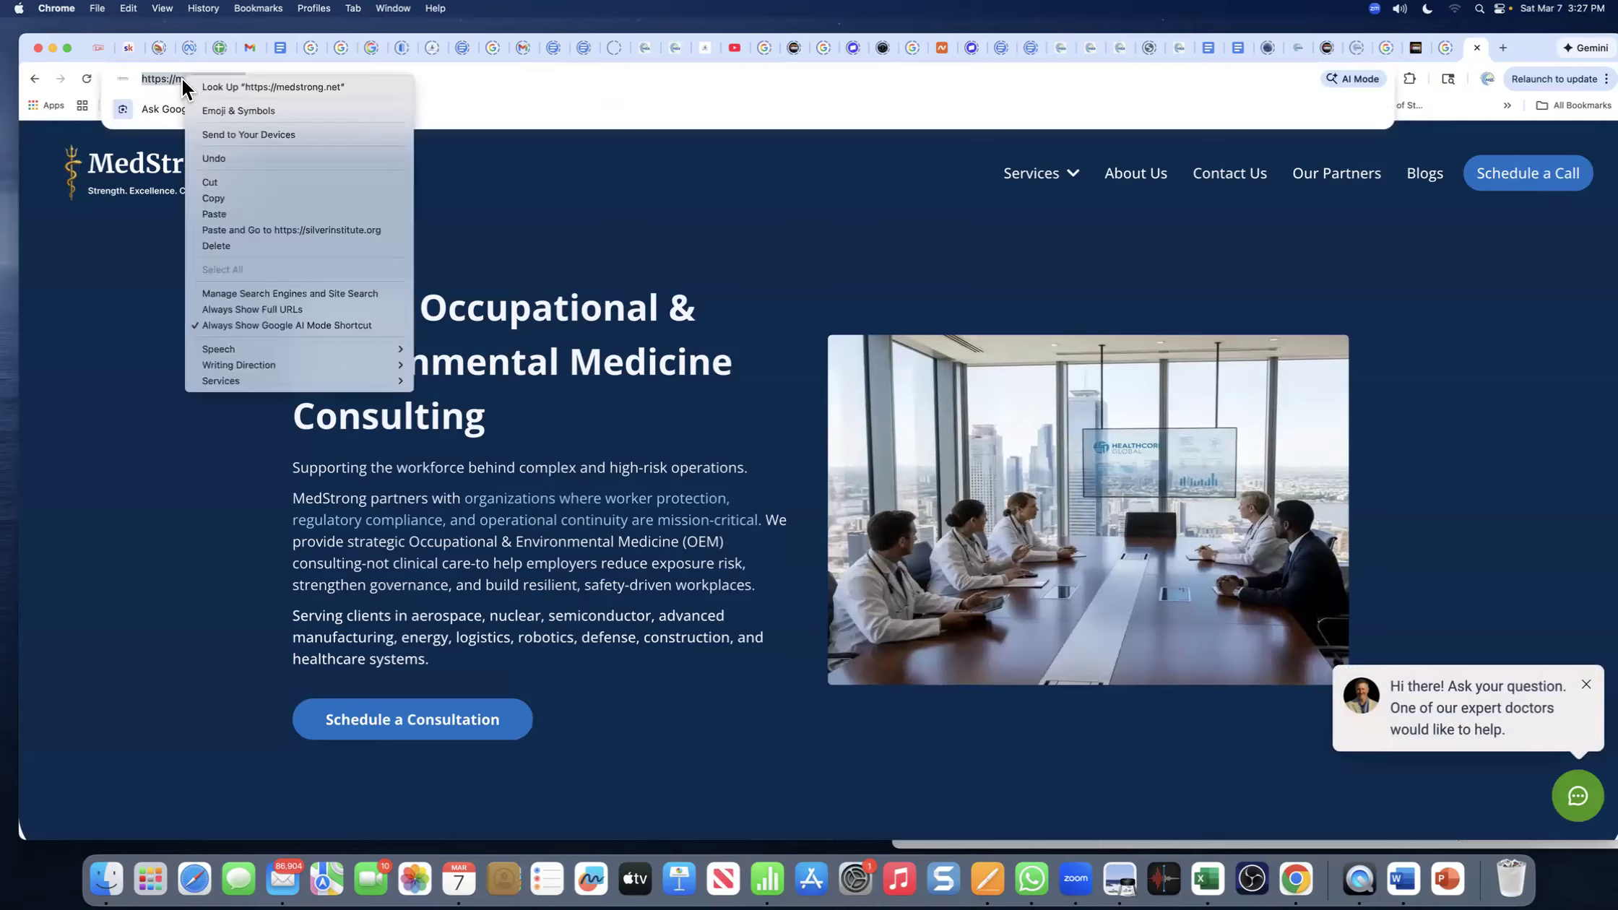
click(215, 198)
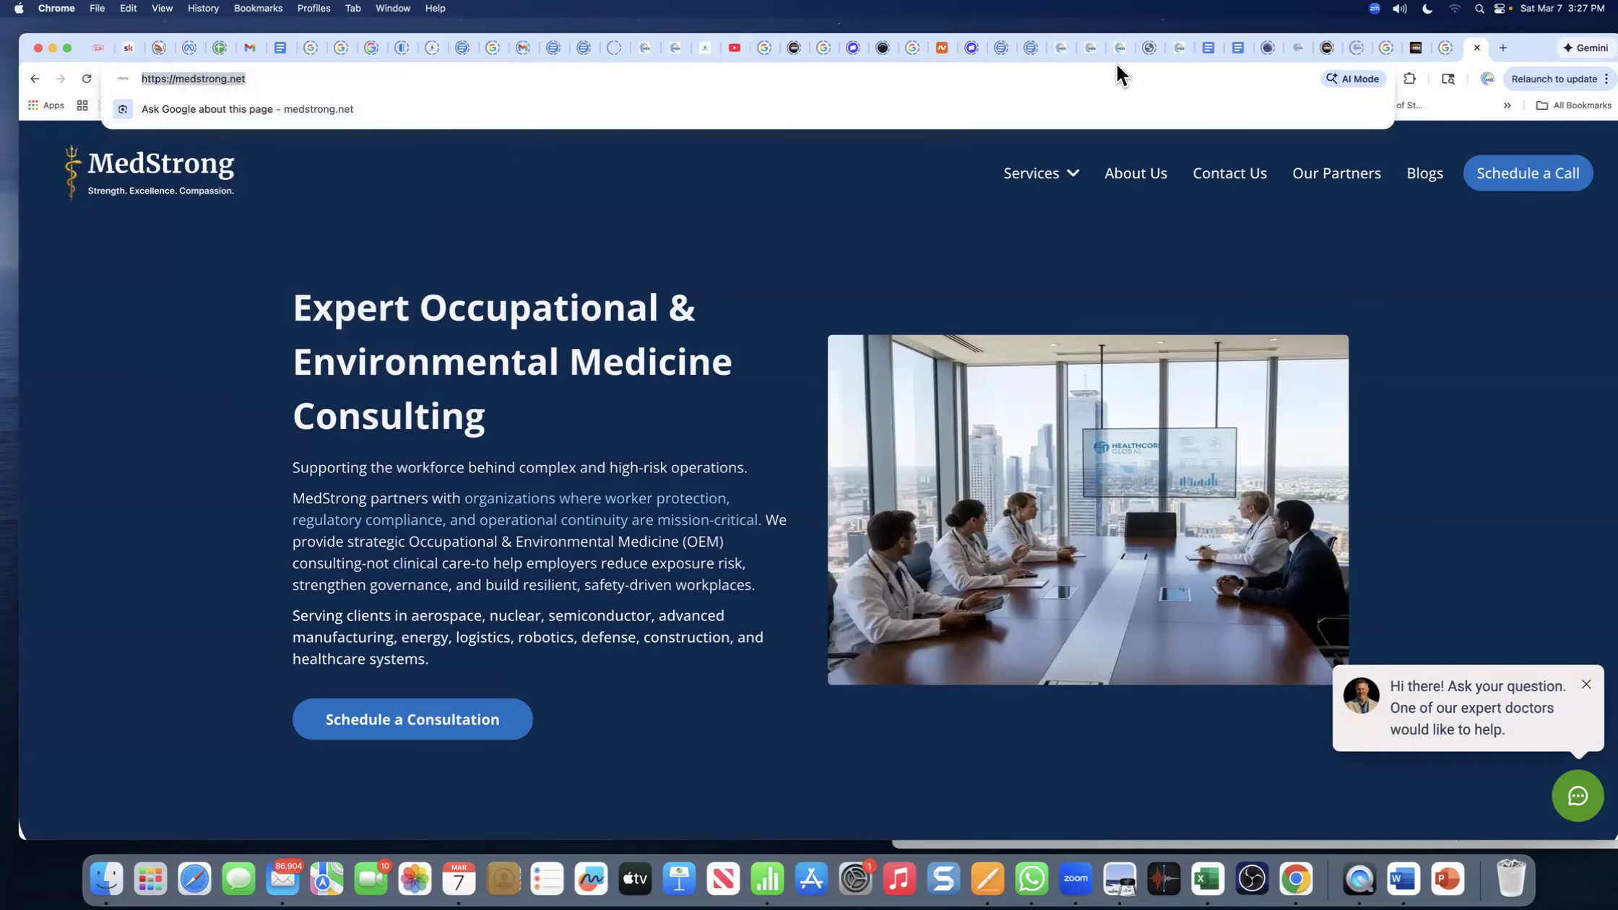
click(668, 47)
drag(733, 706, 594, 705)
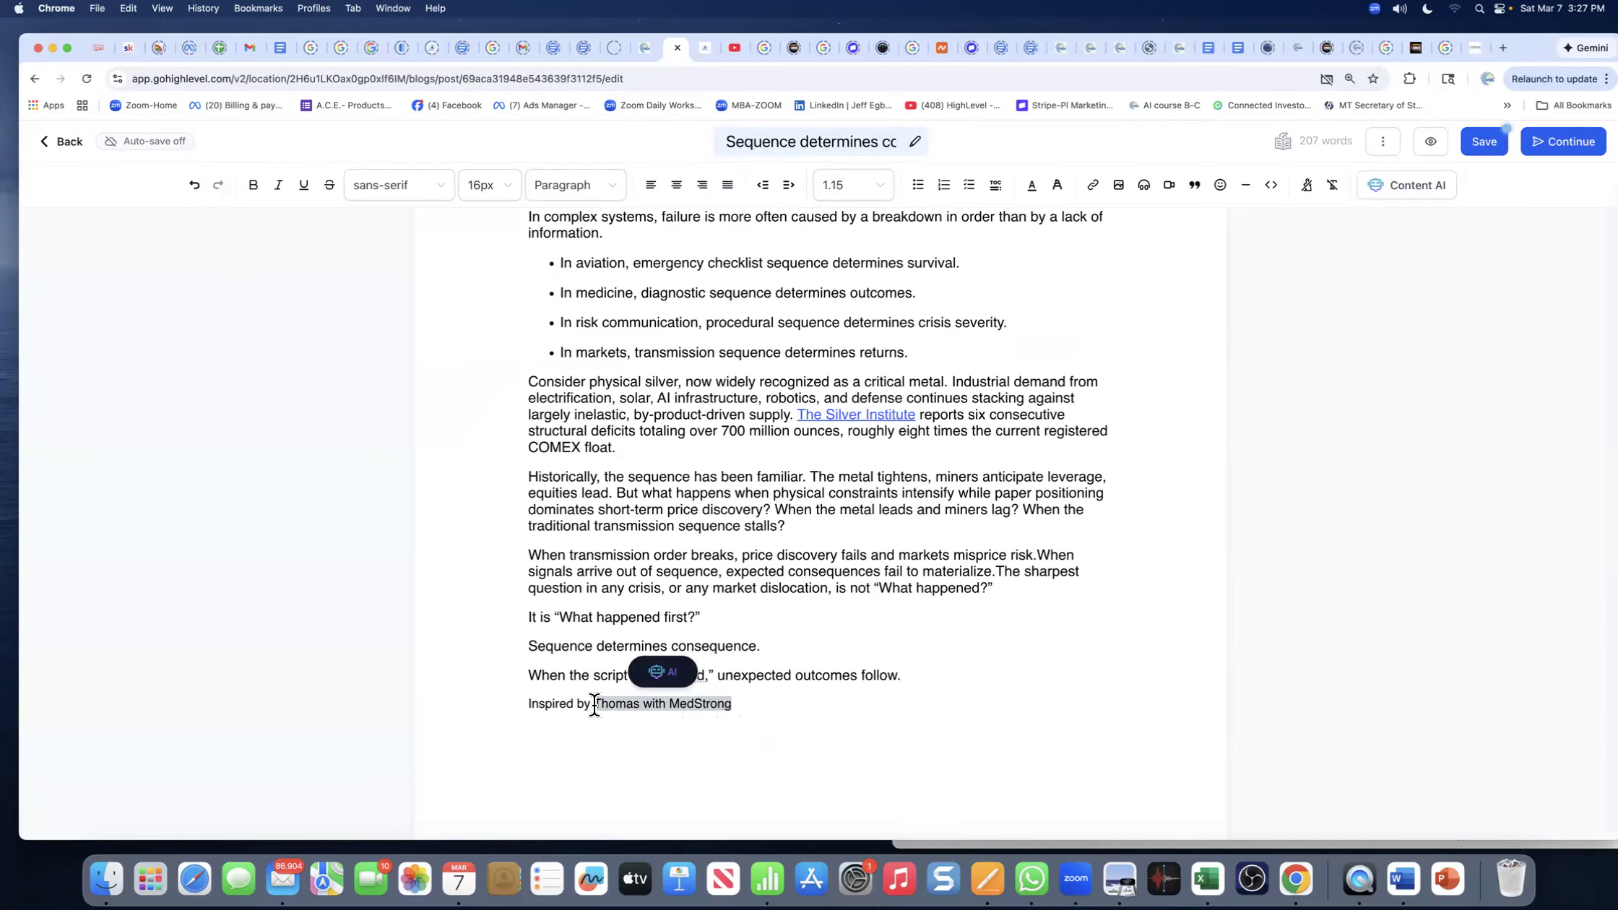
click(1092, 185)
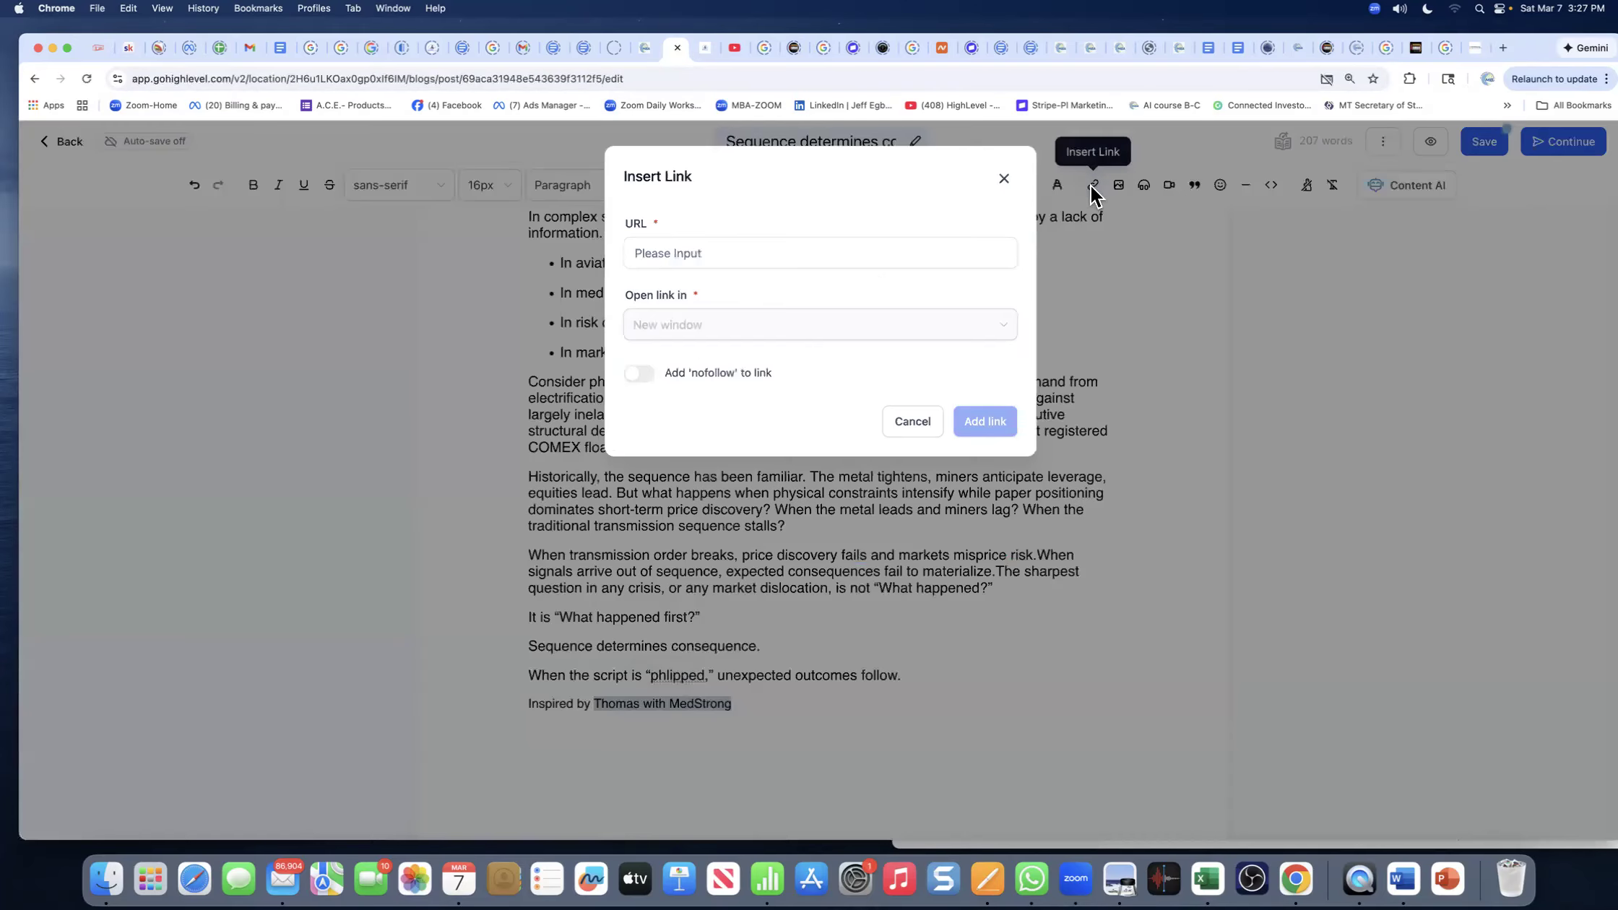
click(808, 262)
key(super+v)
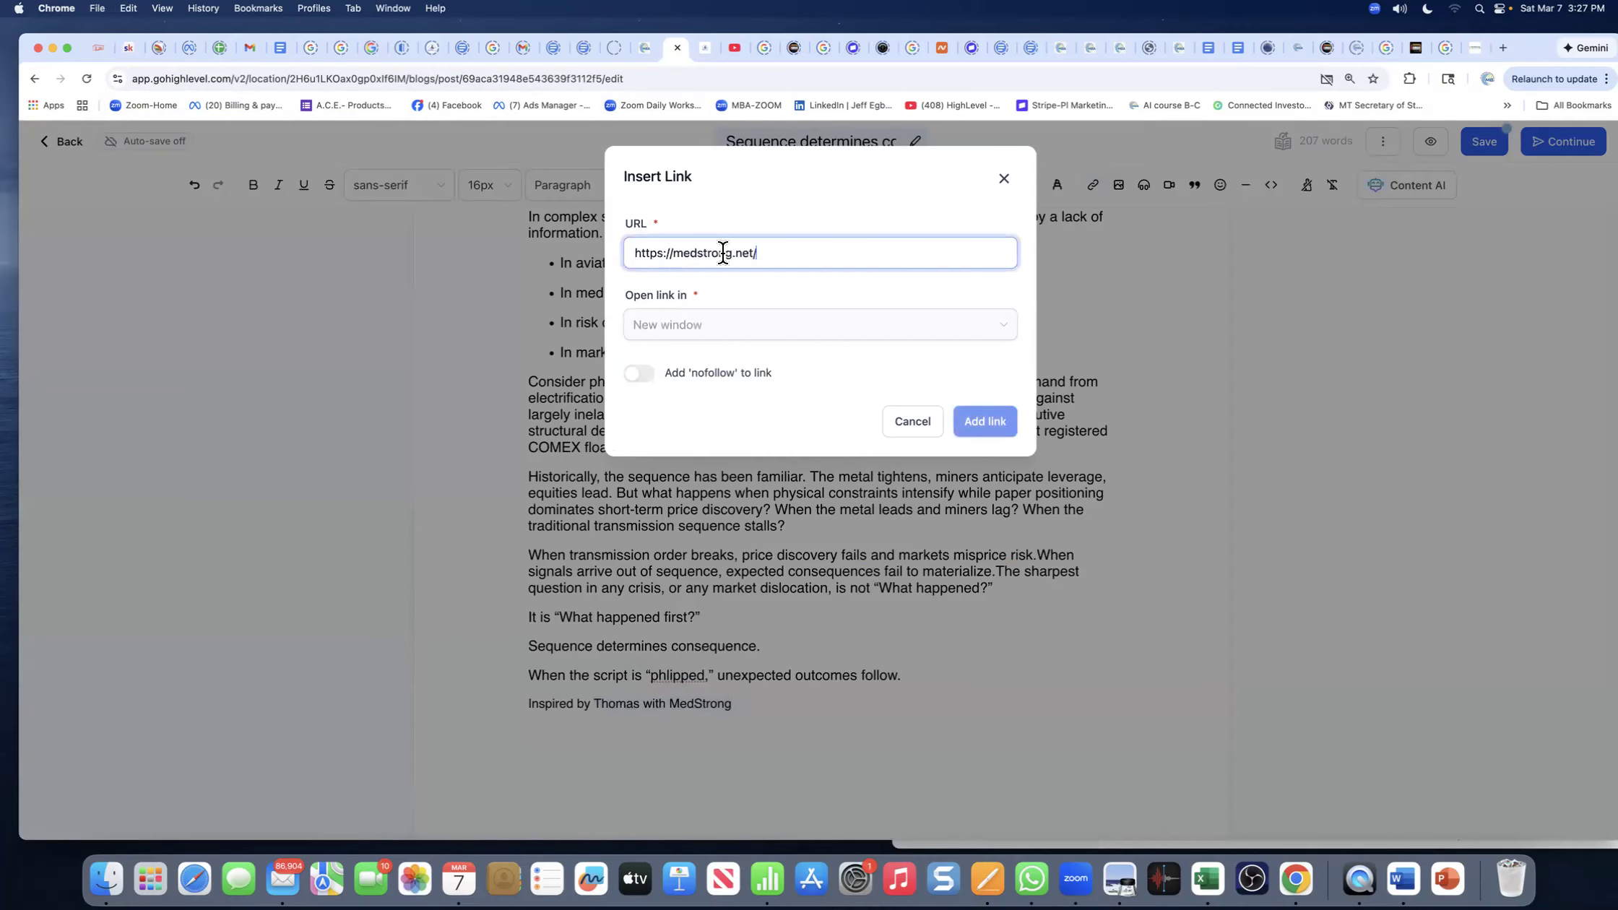
click(672, 334)
click(685, 389)
click(977, 423)
click(769, 534)
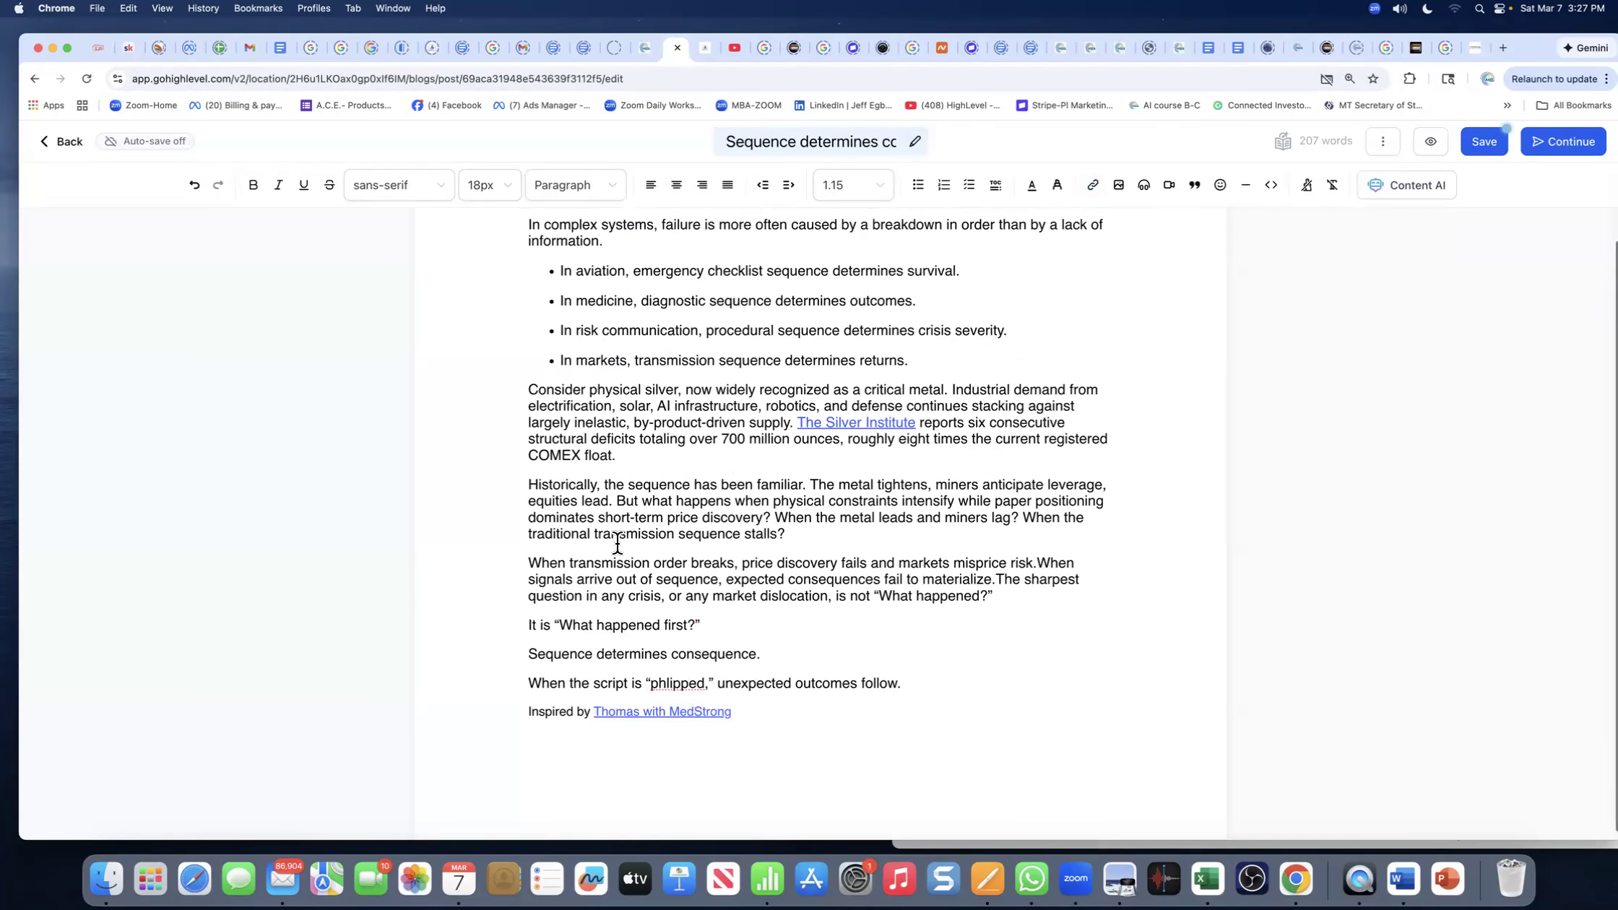
- Save the blog post and continue to its settings
scroll(618, 543, up, 4)
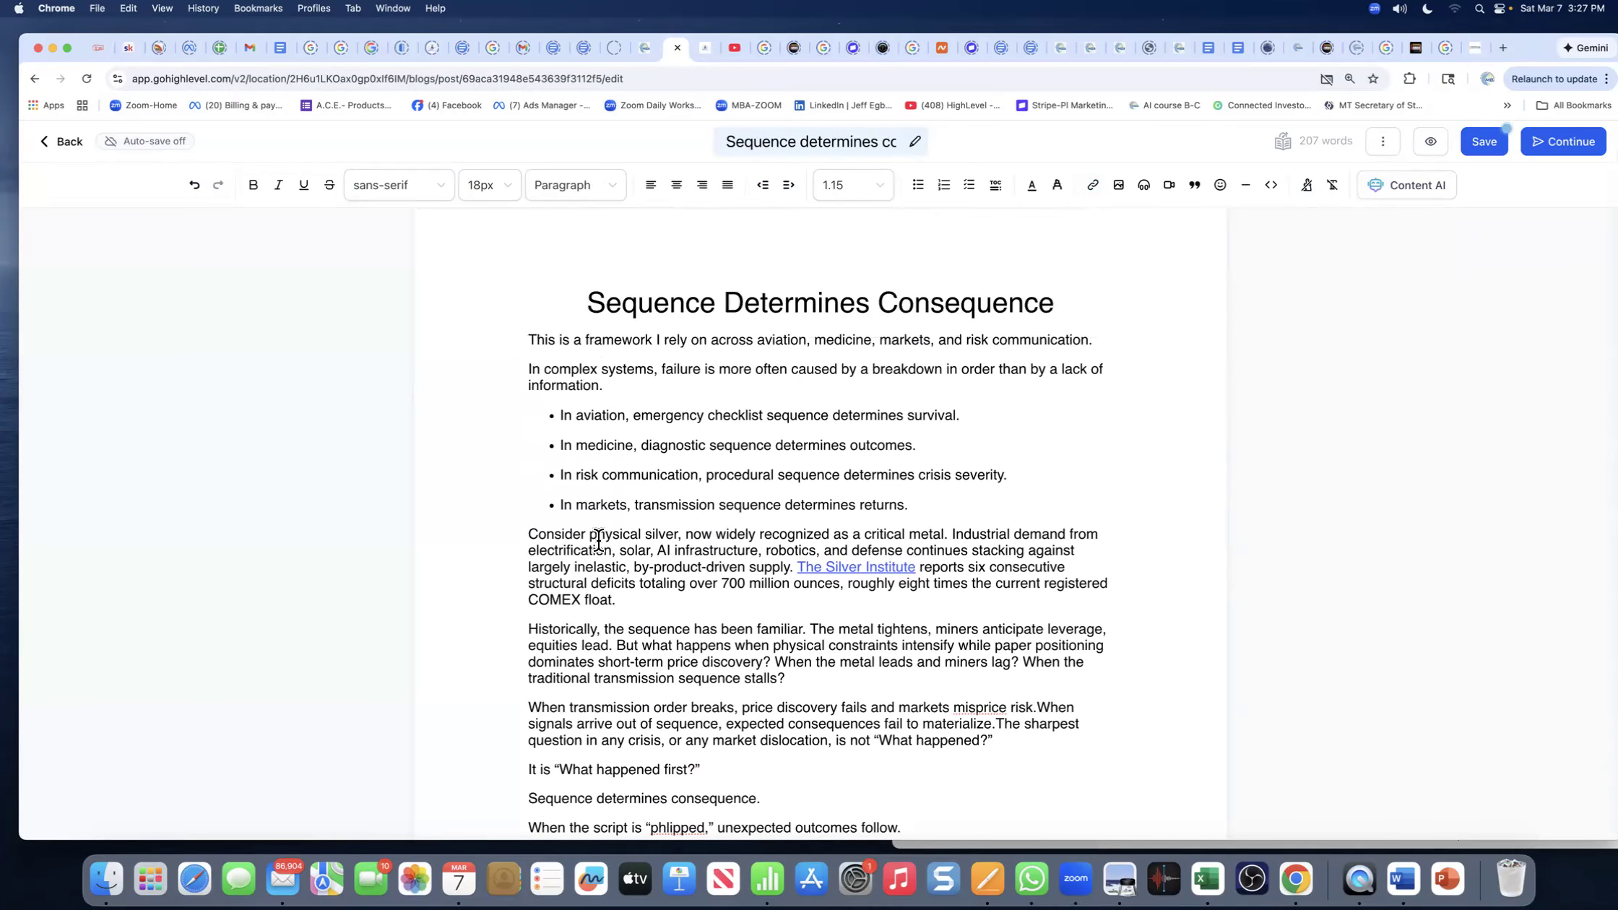
click(1484, 144)
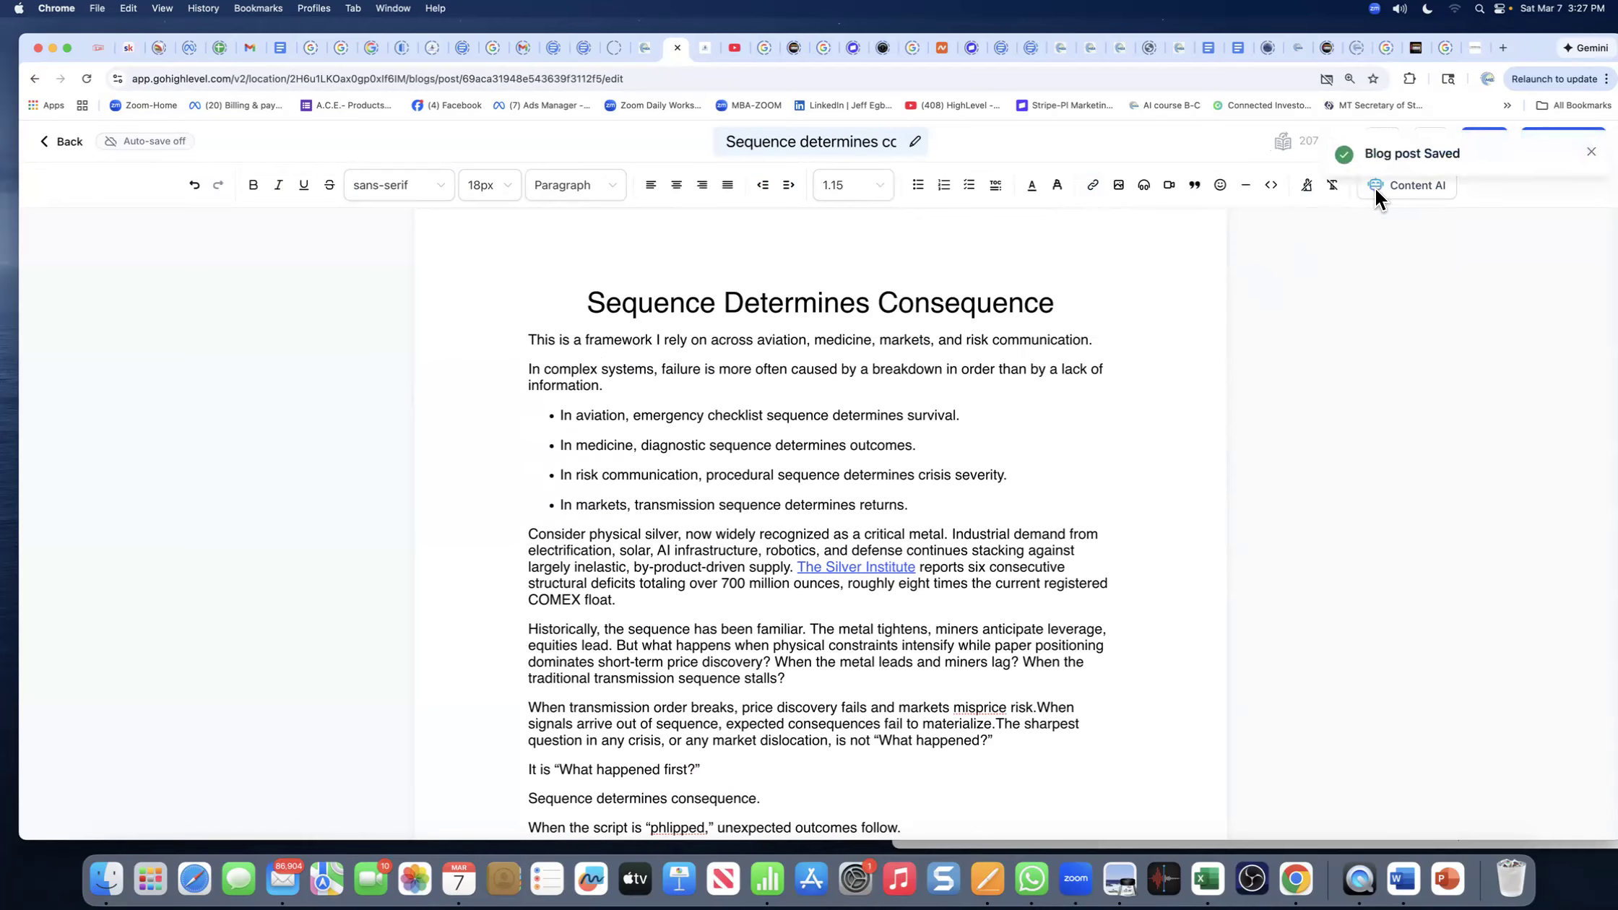
click(1591, 153)
scroll(1453, 254, down, 1)
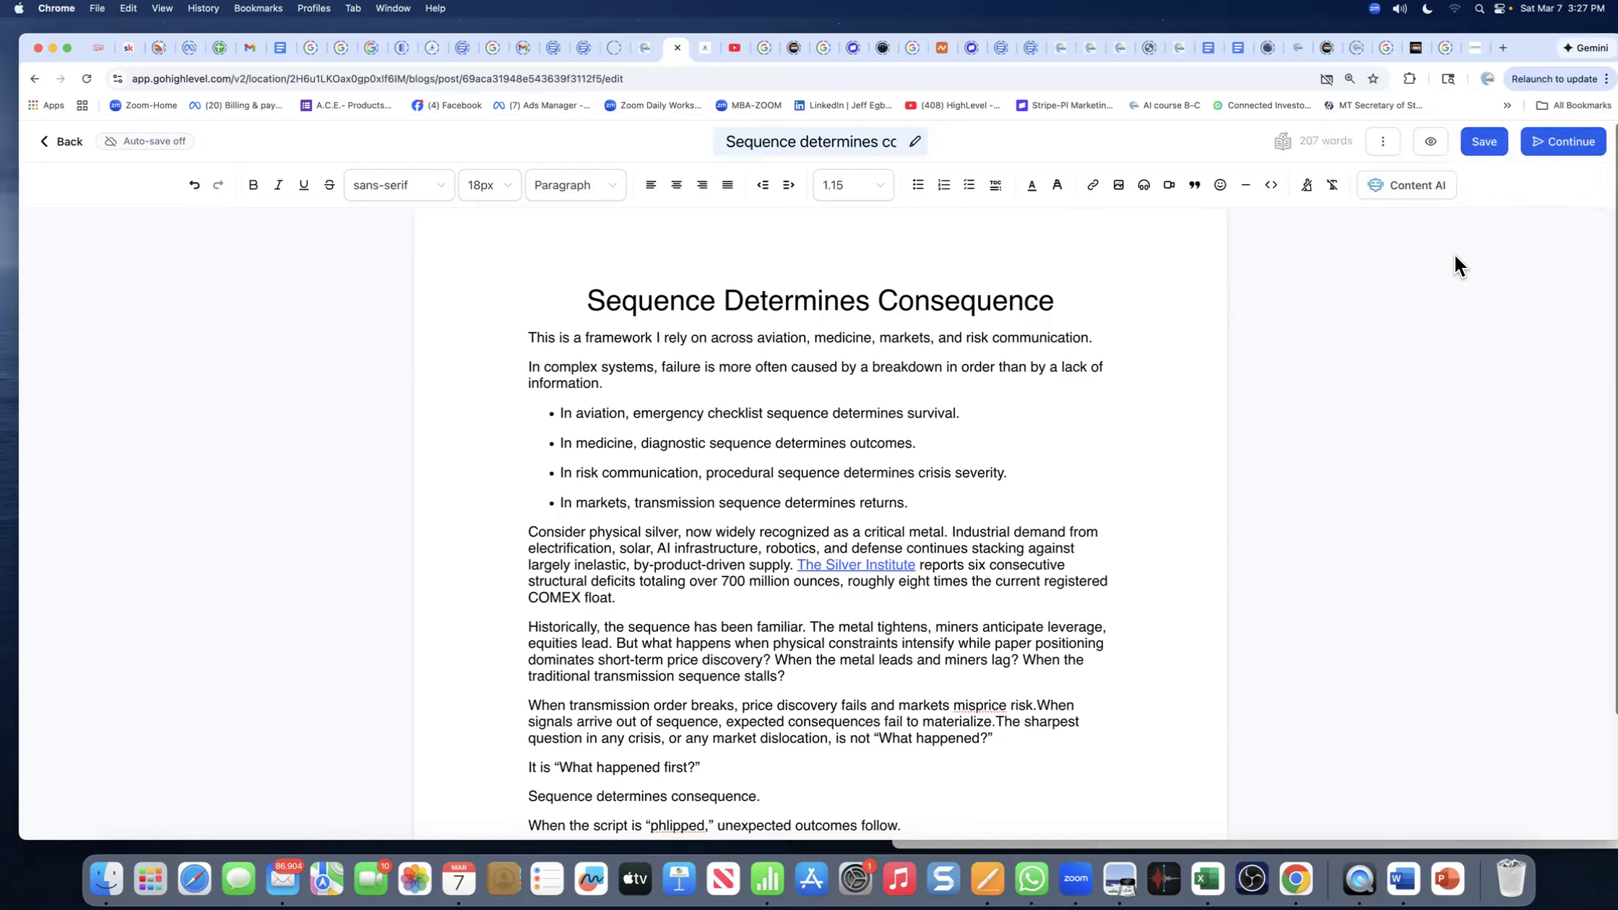
click(1524, 143)
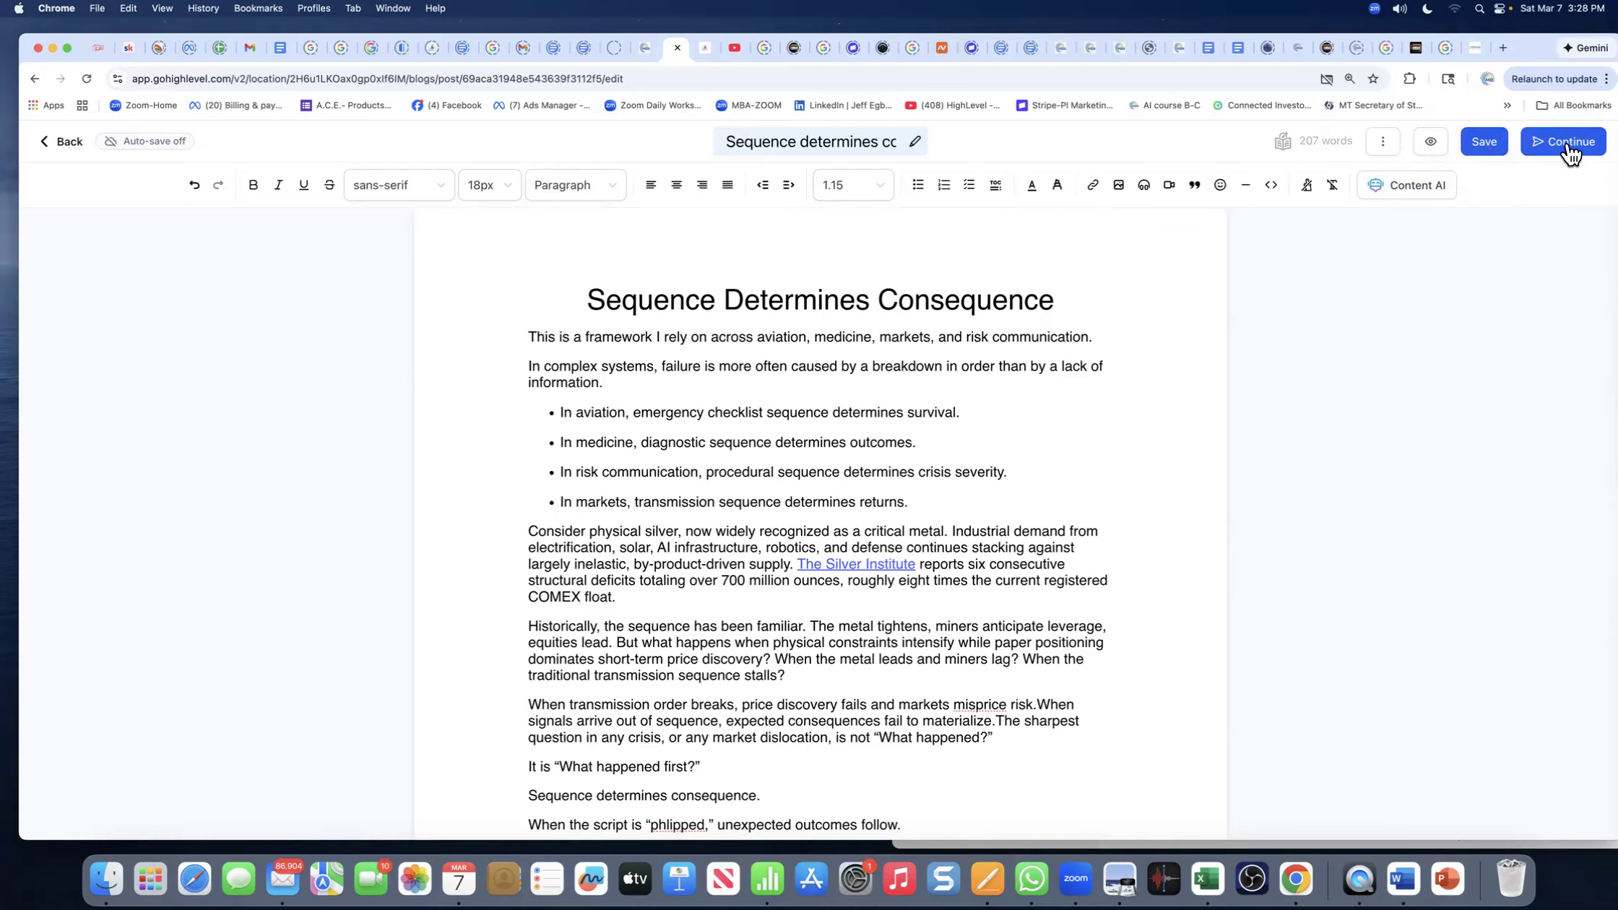
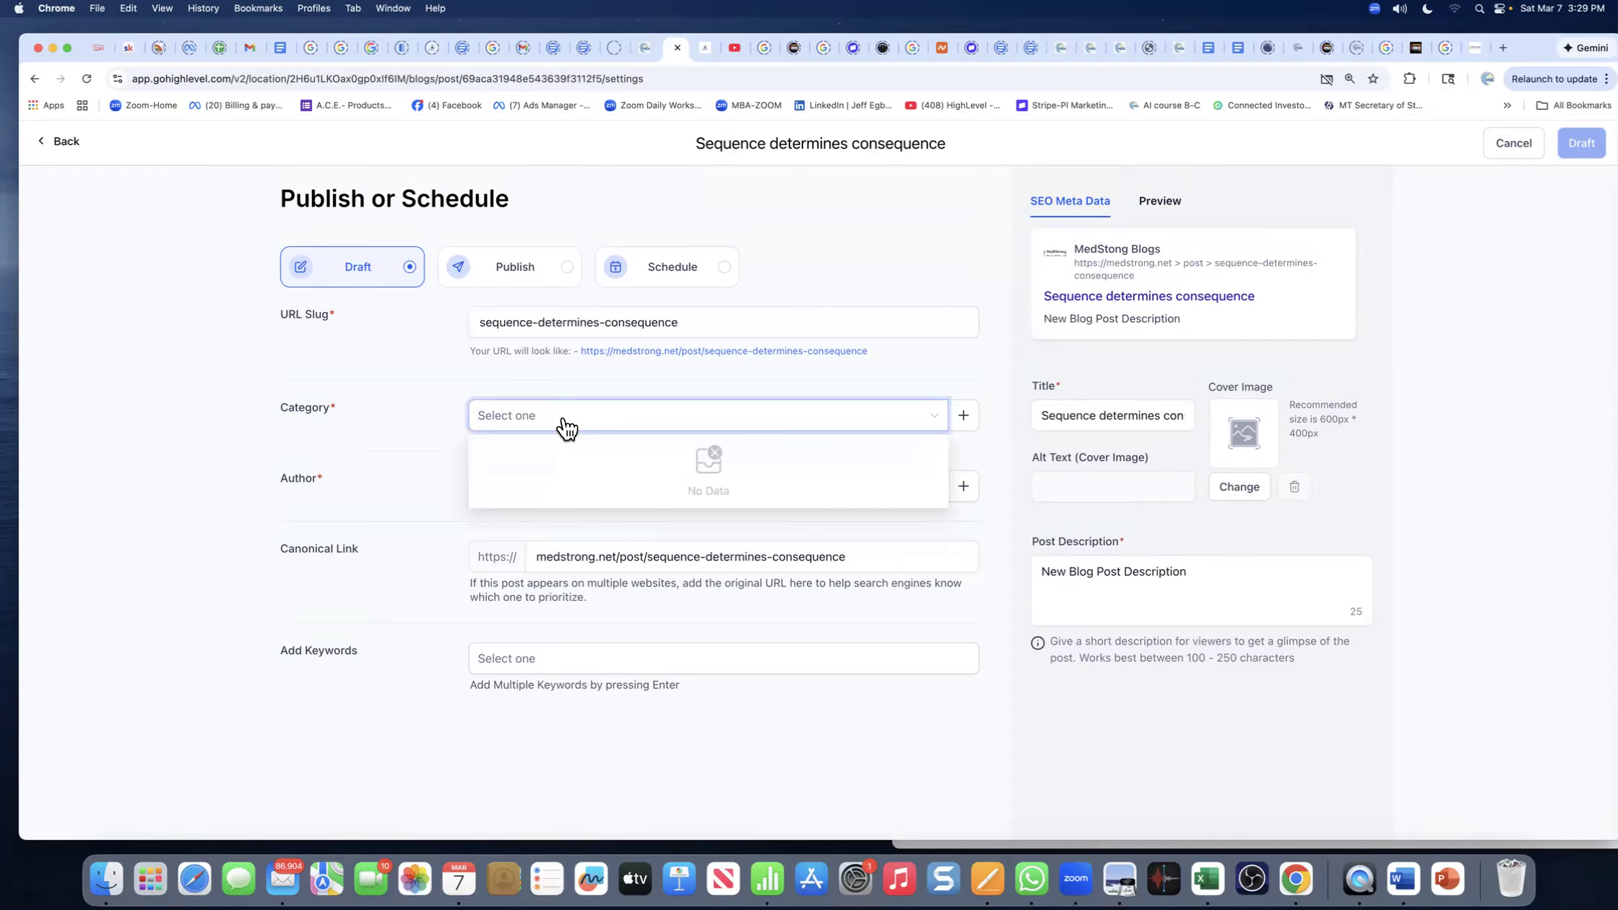
- Create a new blog category named 'Sequencing' with URL slug 'blog'
click(438, 378)
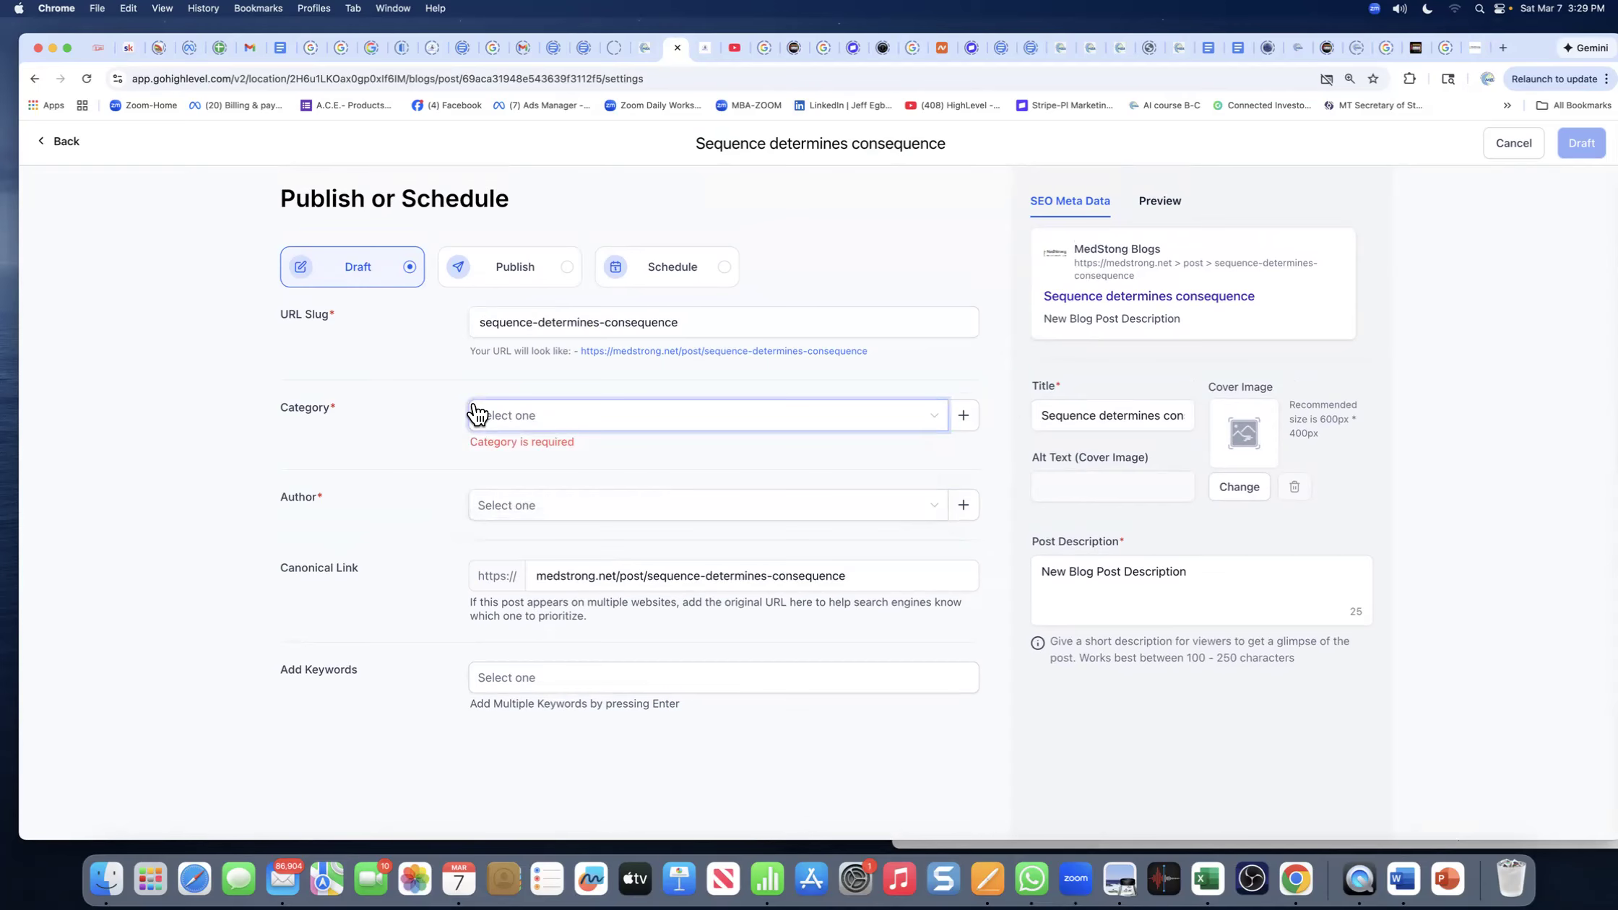
click(964, 418)
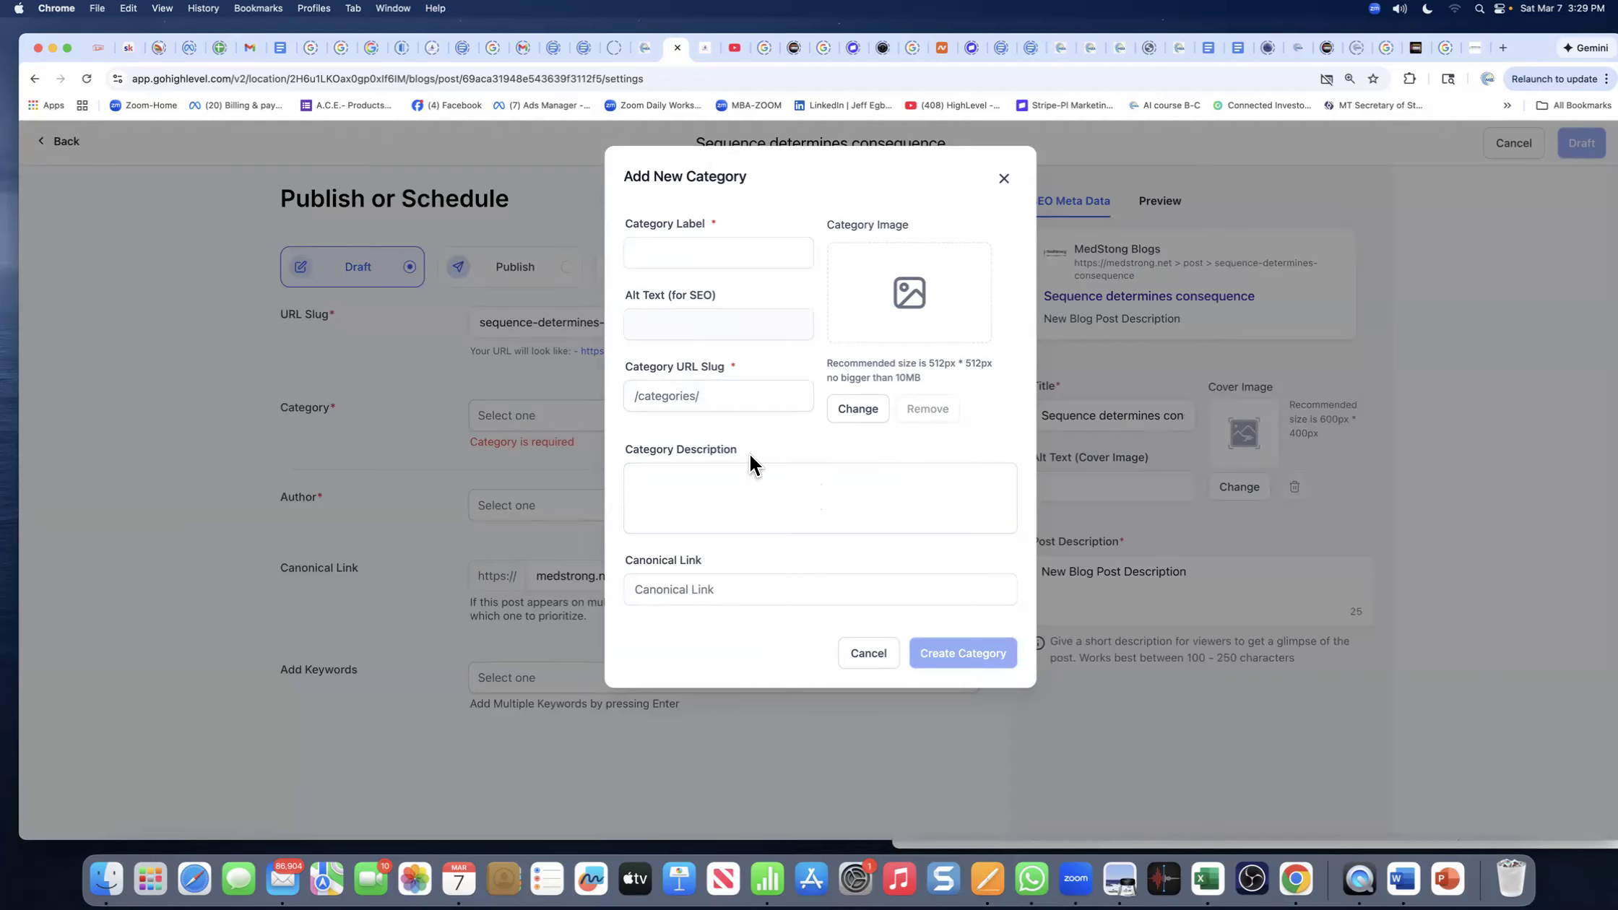
click(675, 251)
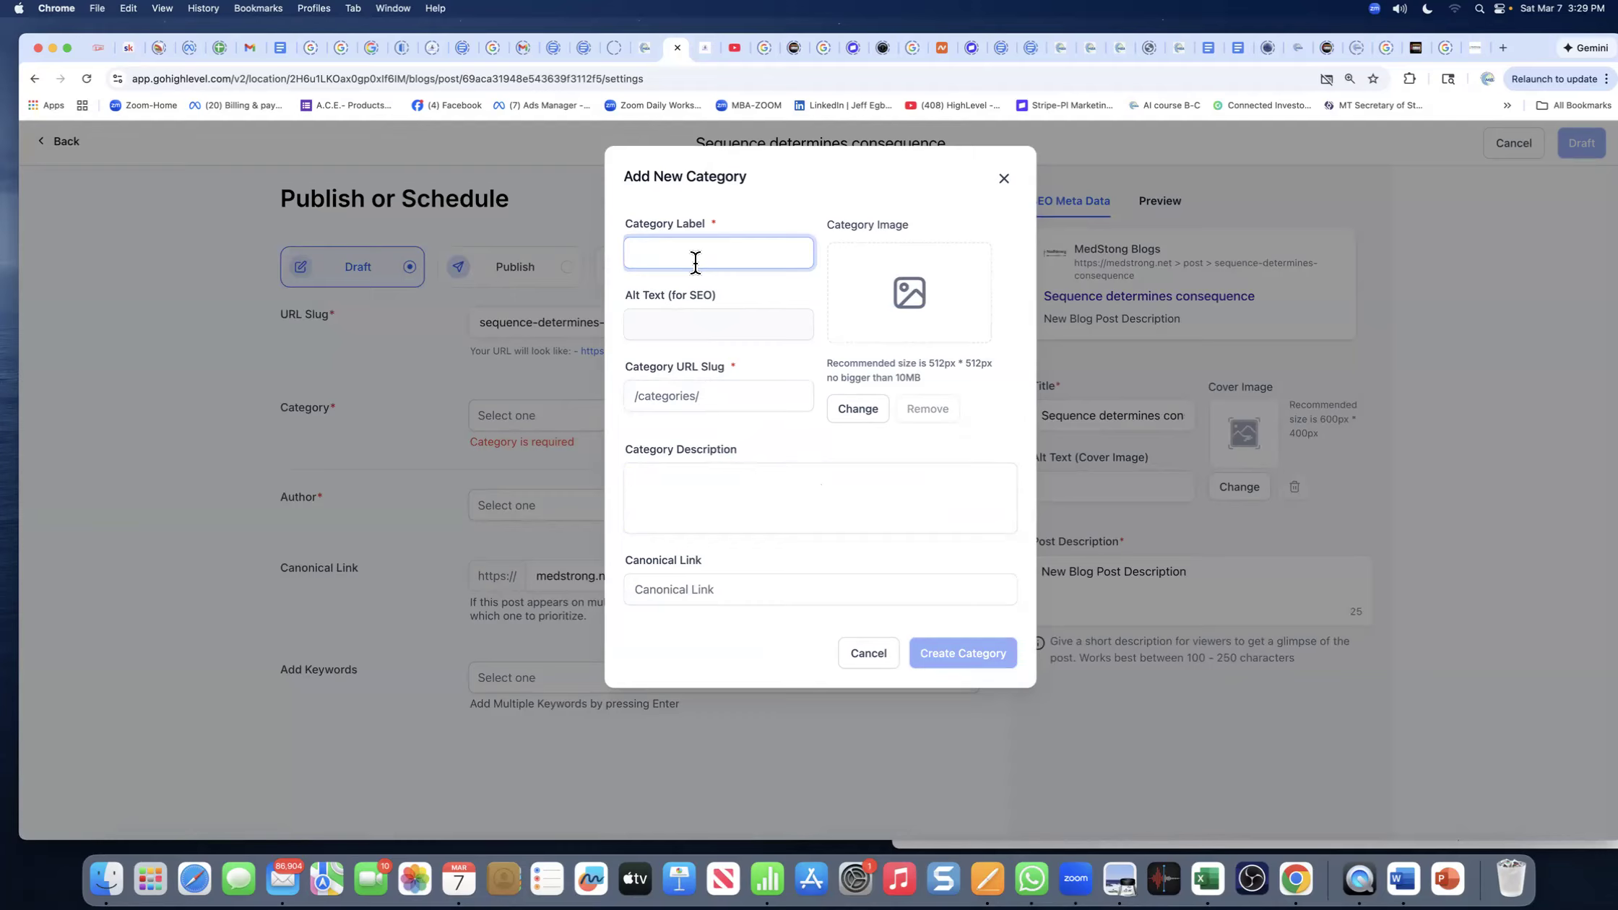
text(seque)
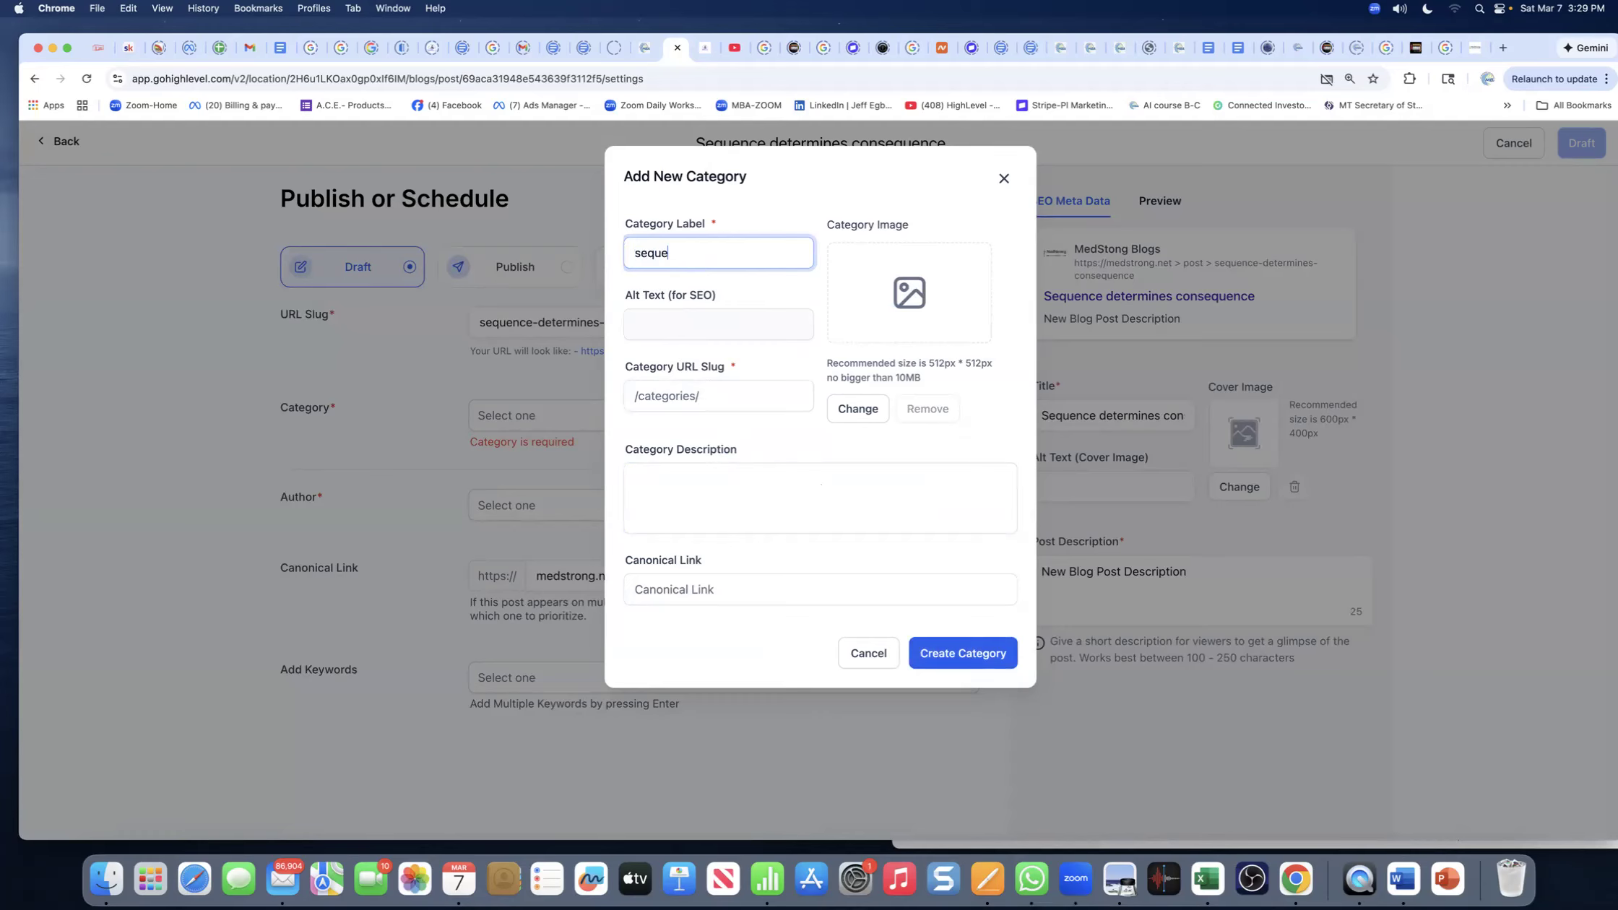
text(ncing)
click(640, 255)
key(BackSpace)
text(S)
click(964, 665)
click(673, 398)
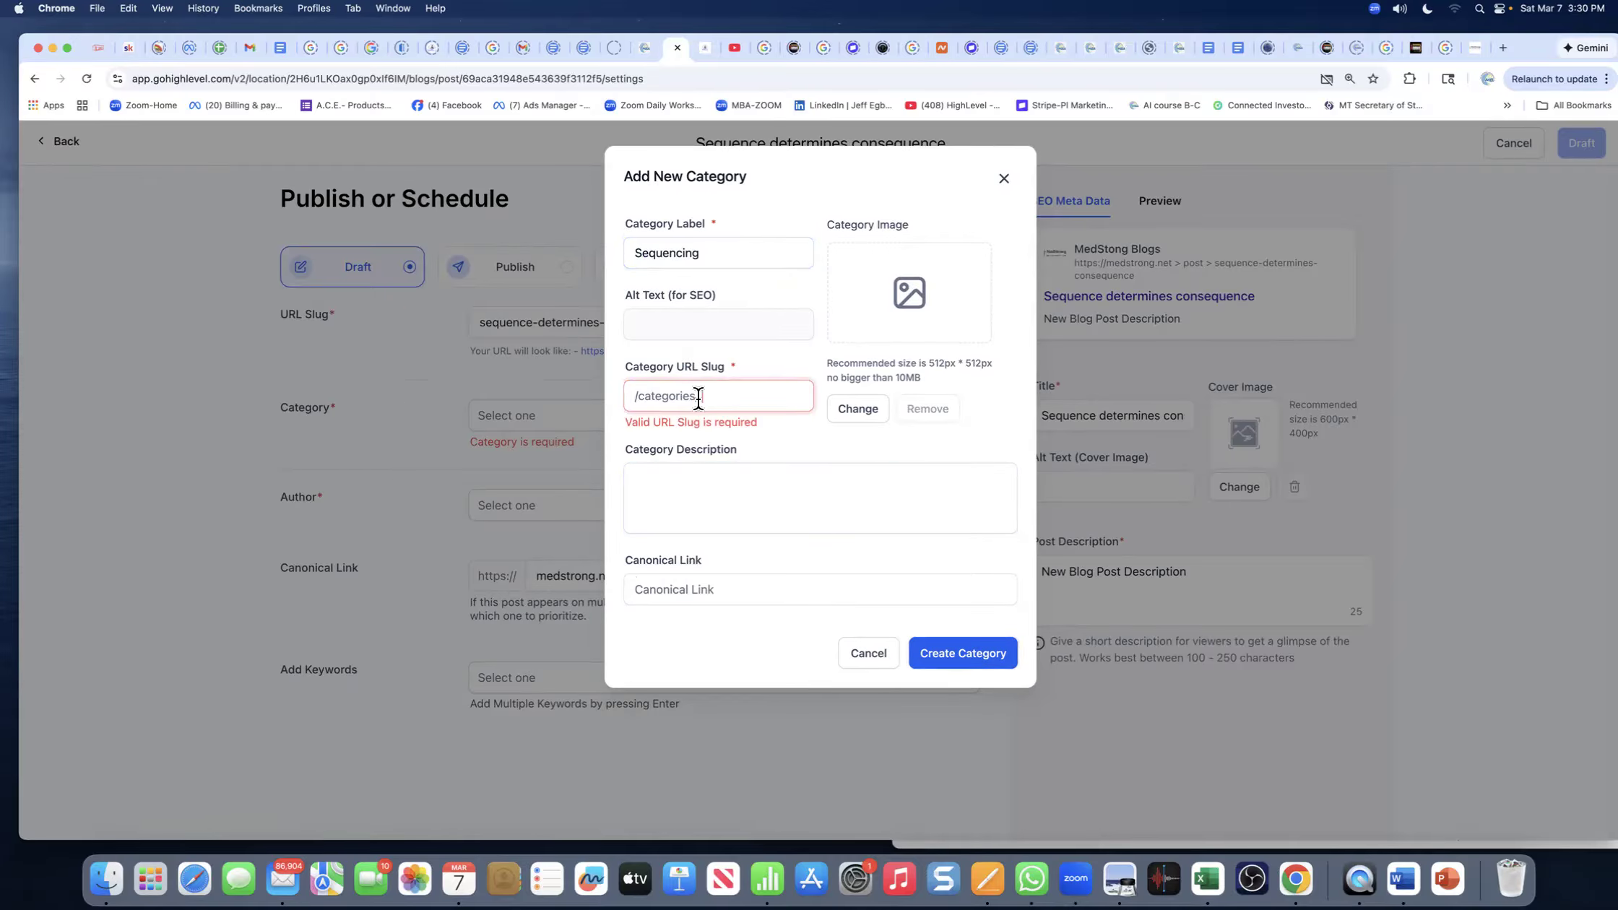
text(blog)
click(942, 654)
- Pick Sequencing from the category list for the post
click(558, 425)
click(518, 455)
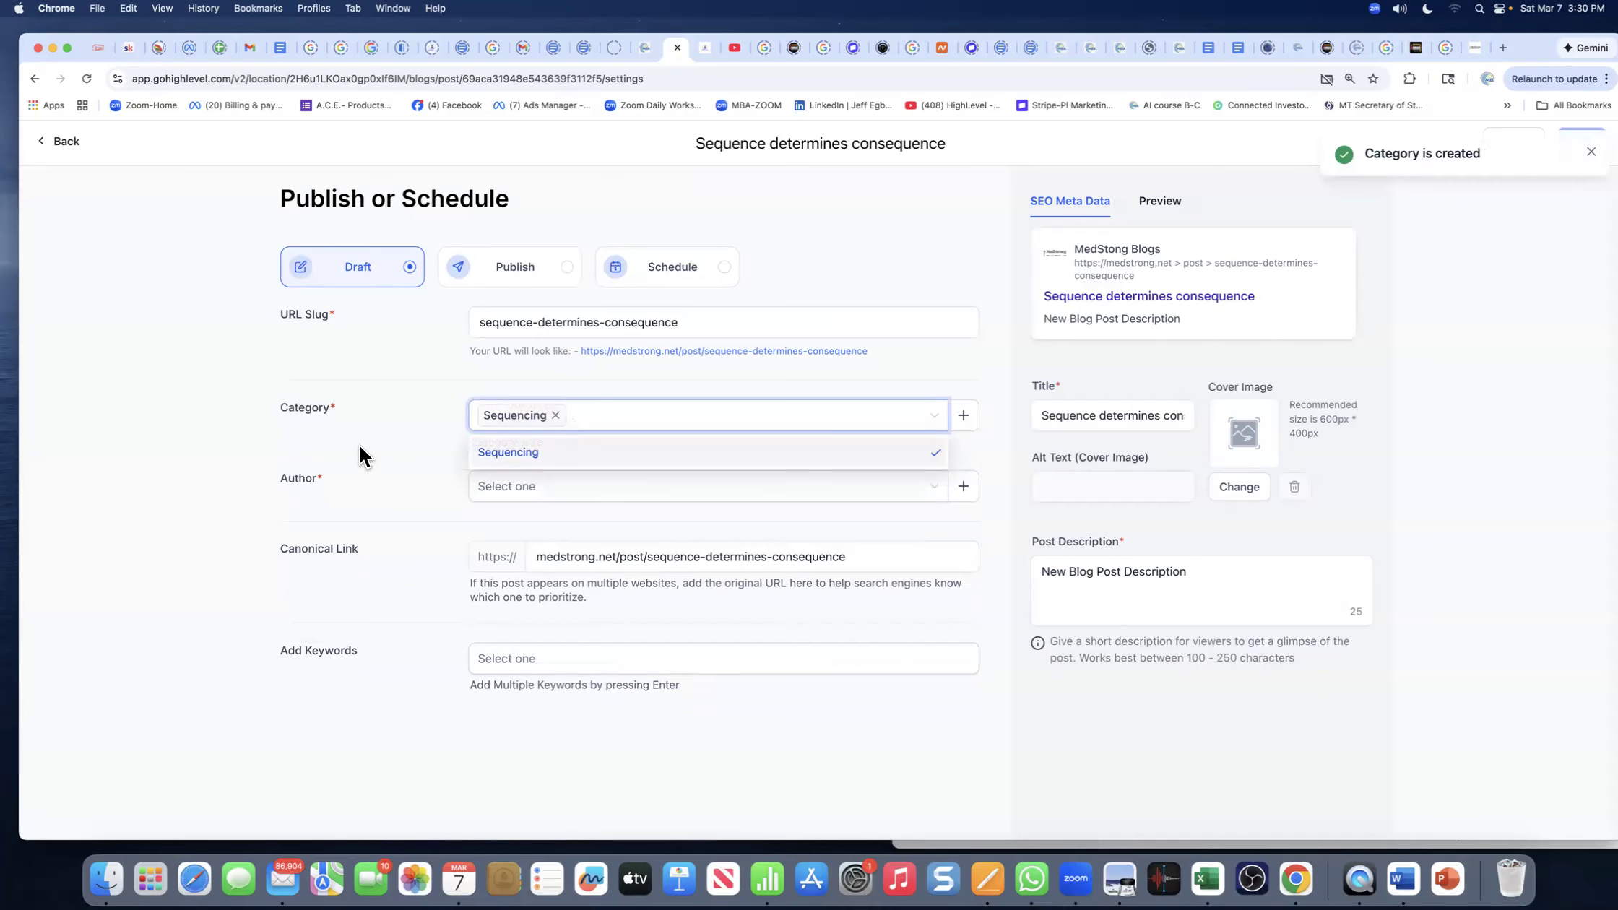
click(499, 455)
click(423, 443)
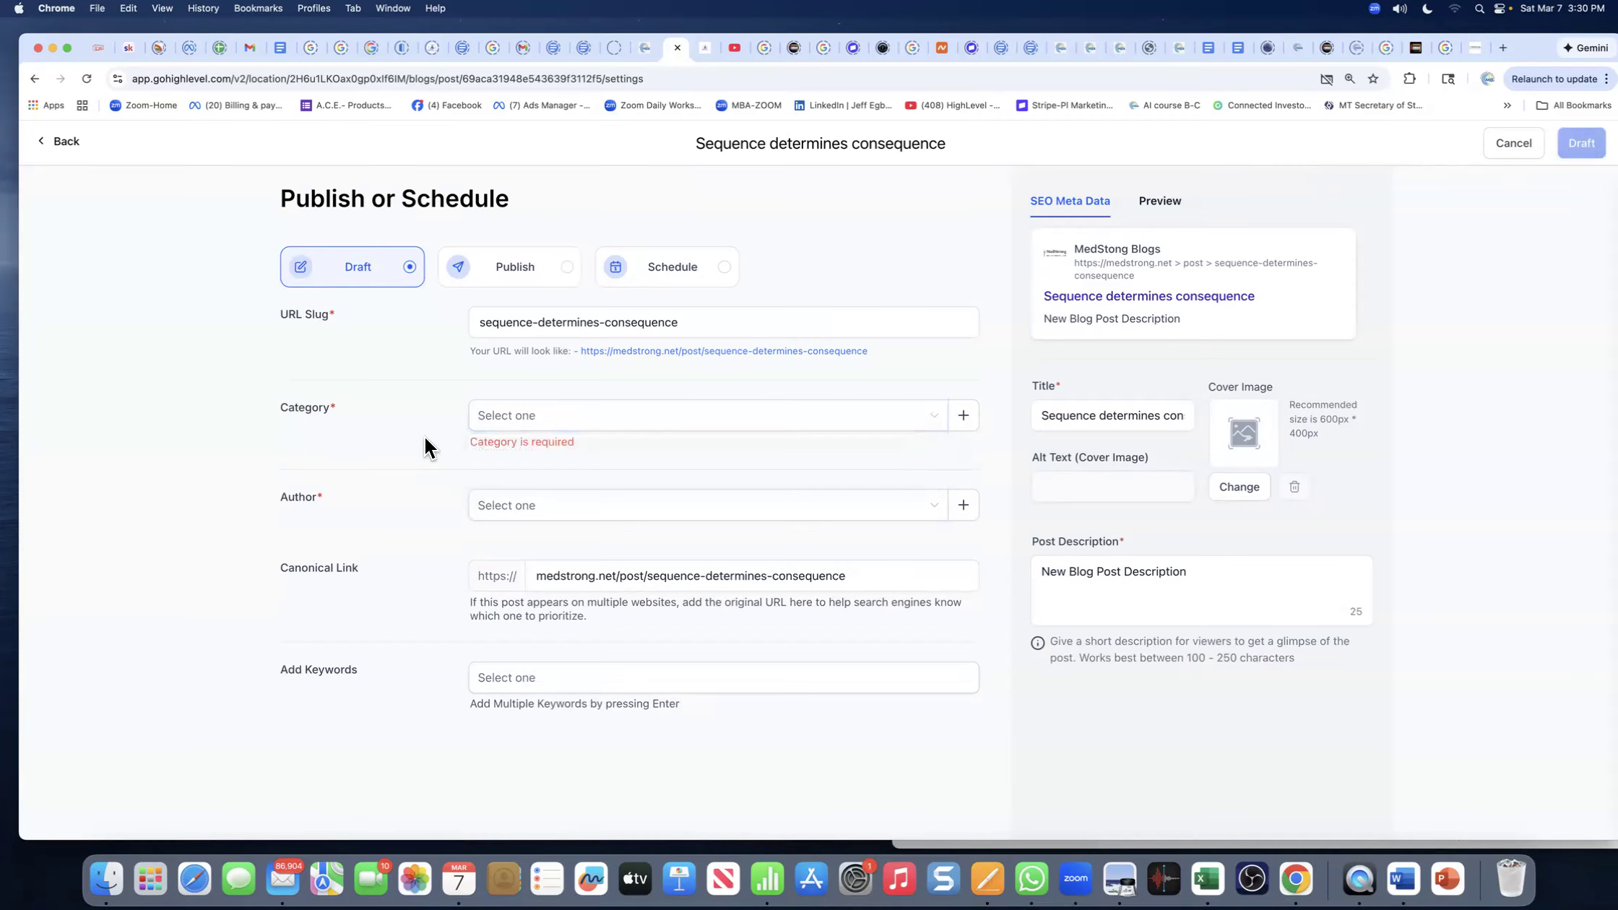
- Confirm Sequencing as the post's category
click(506, 417)
click(493, 454)
click(401, 466)
- Create a new author with the author's full name, fix a surname typo, and assign them to the post
click(498, 490)
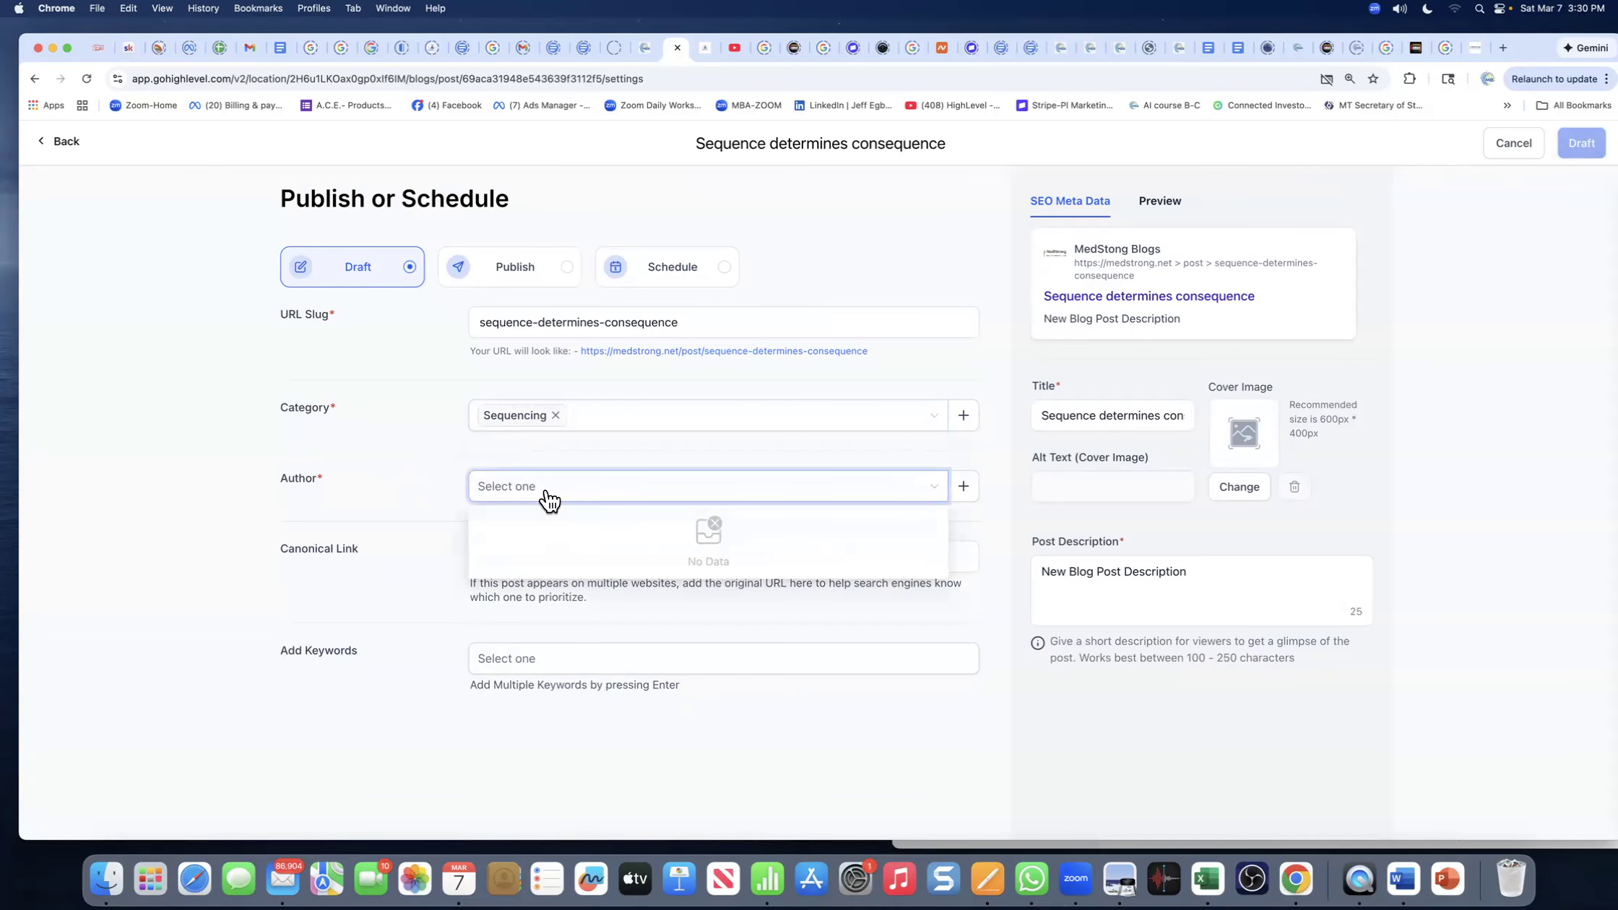
click(965, 488)
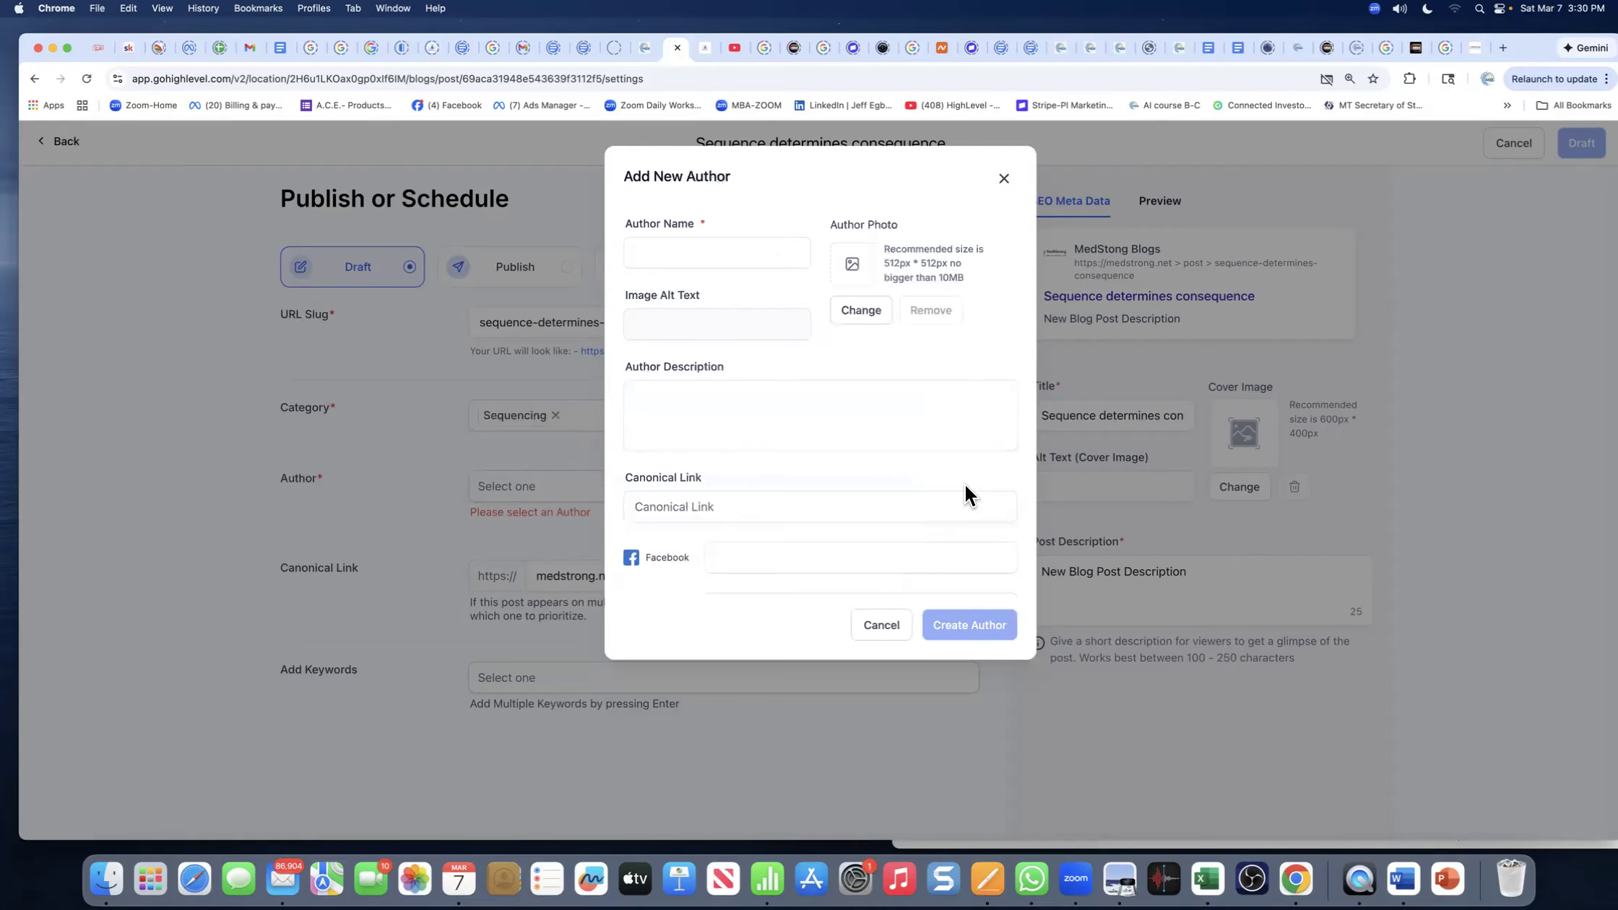
click(656, 254)
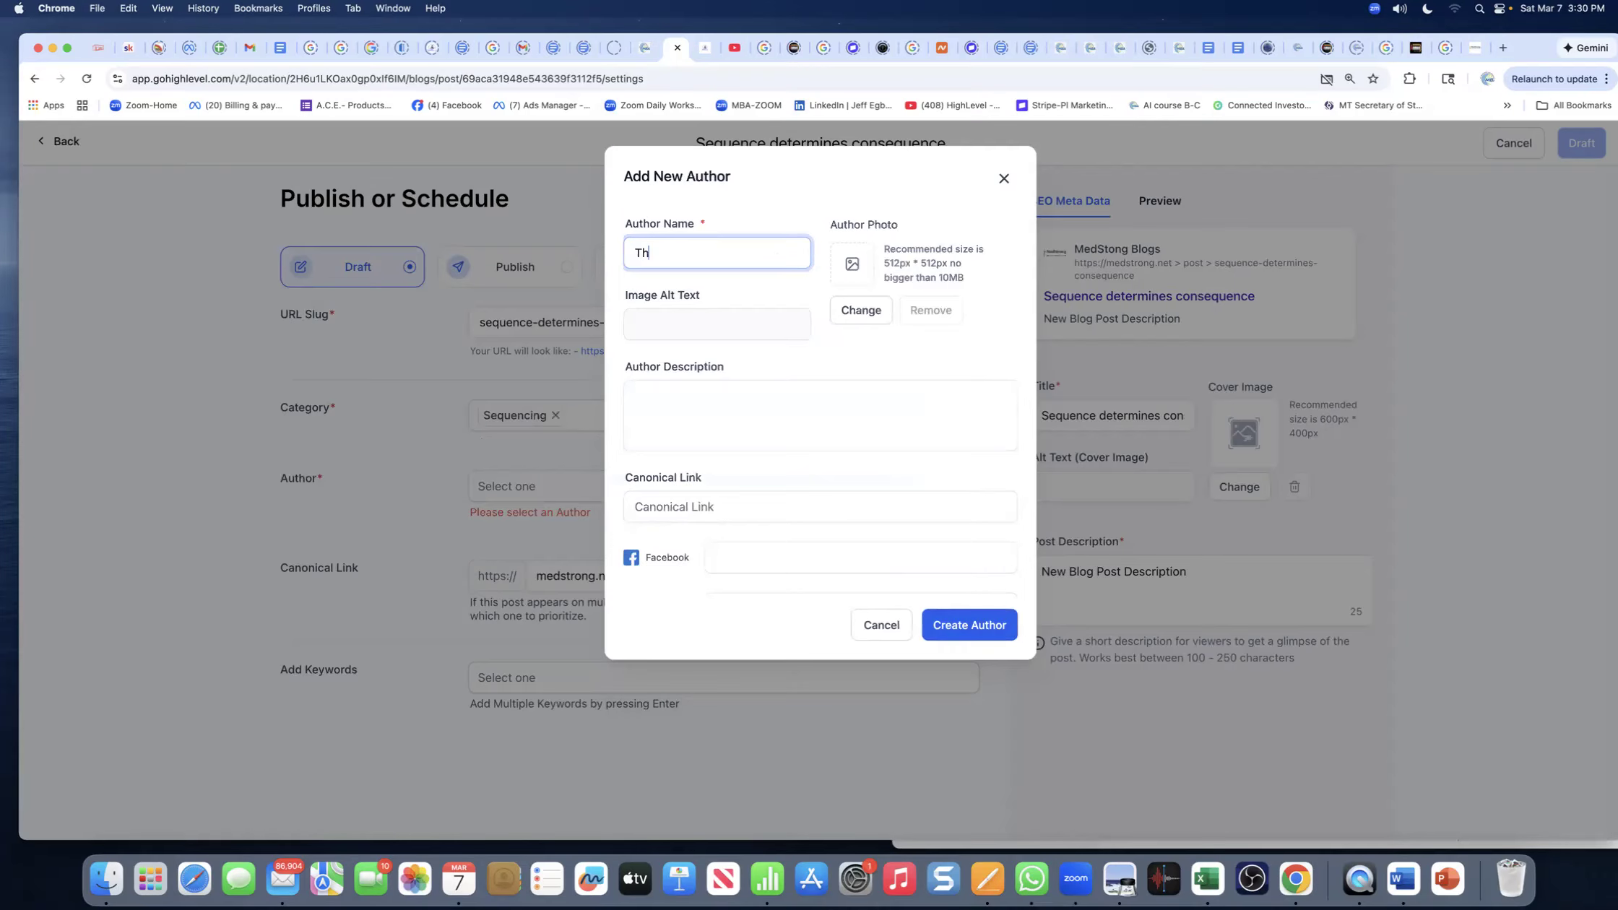
text(o)
click(971, 637)
click(536, 491)
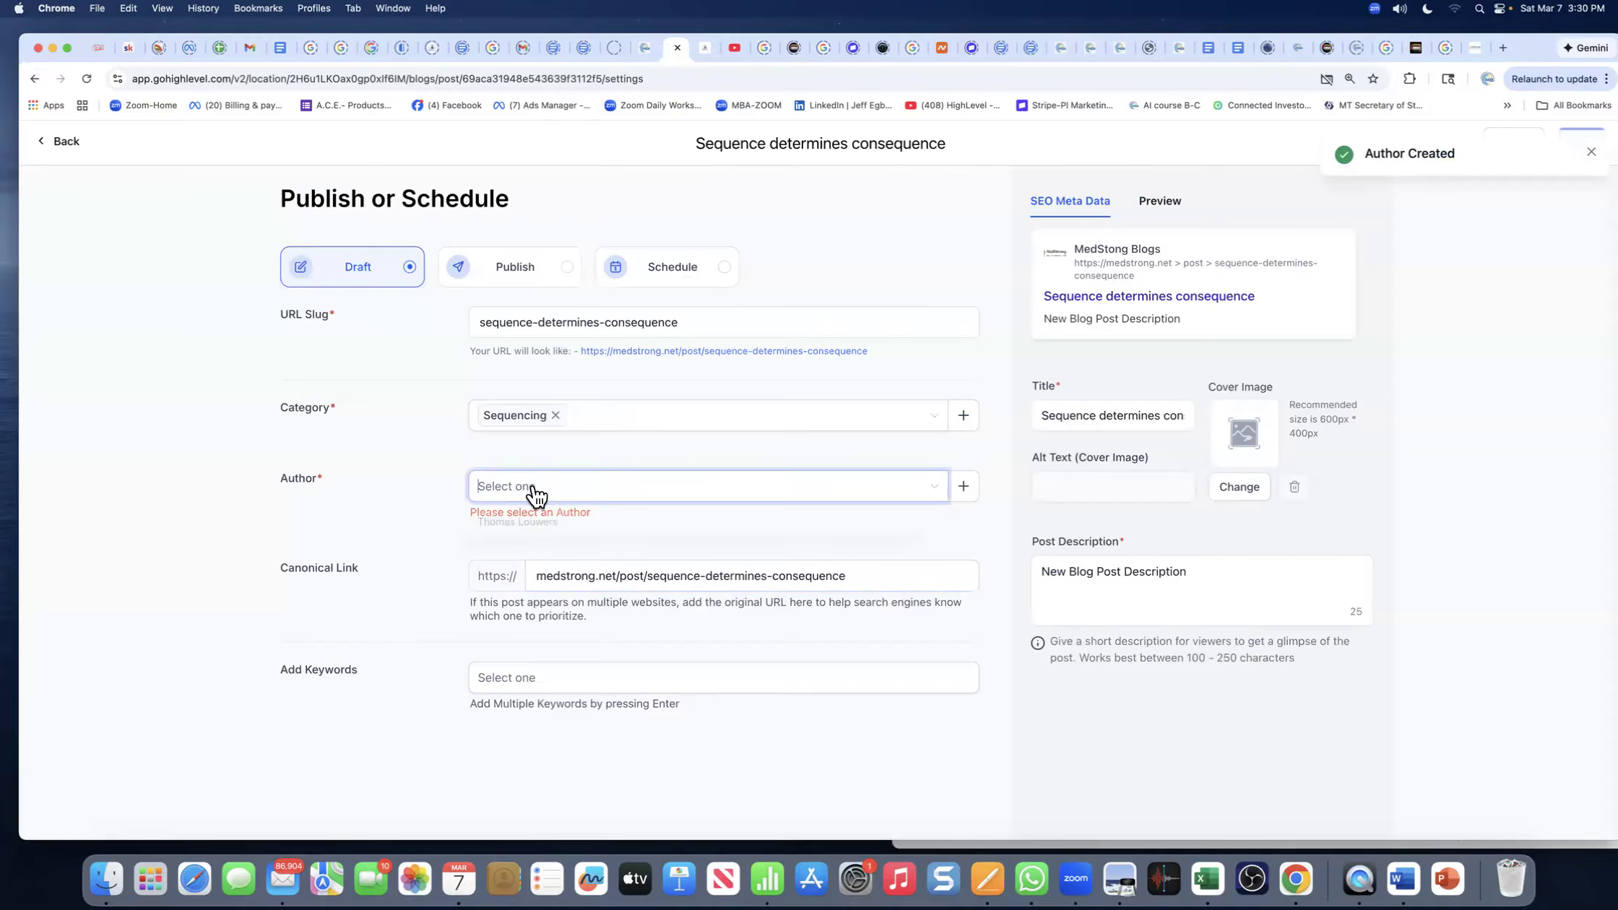
click(538, 521)
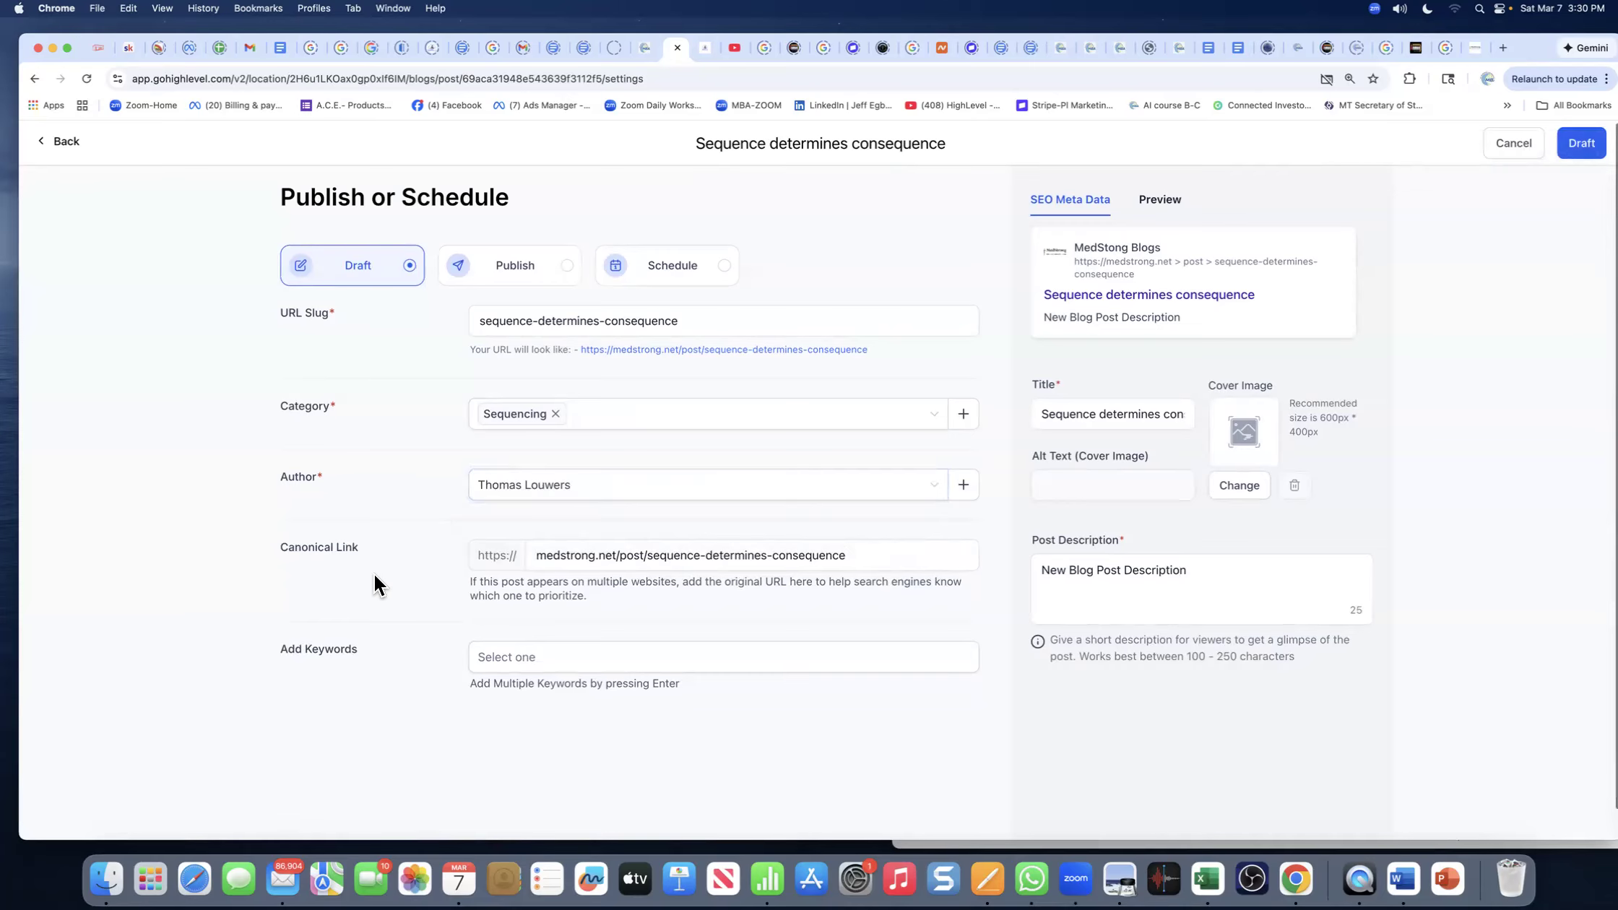
click(547, 558)
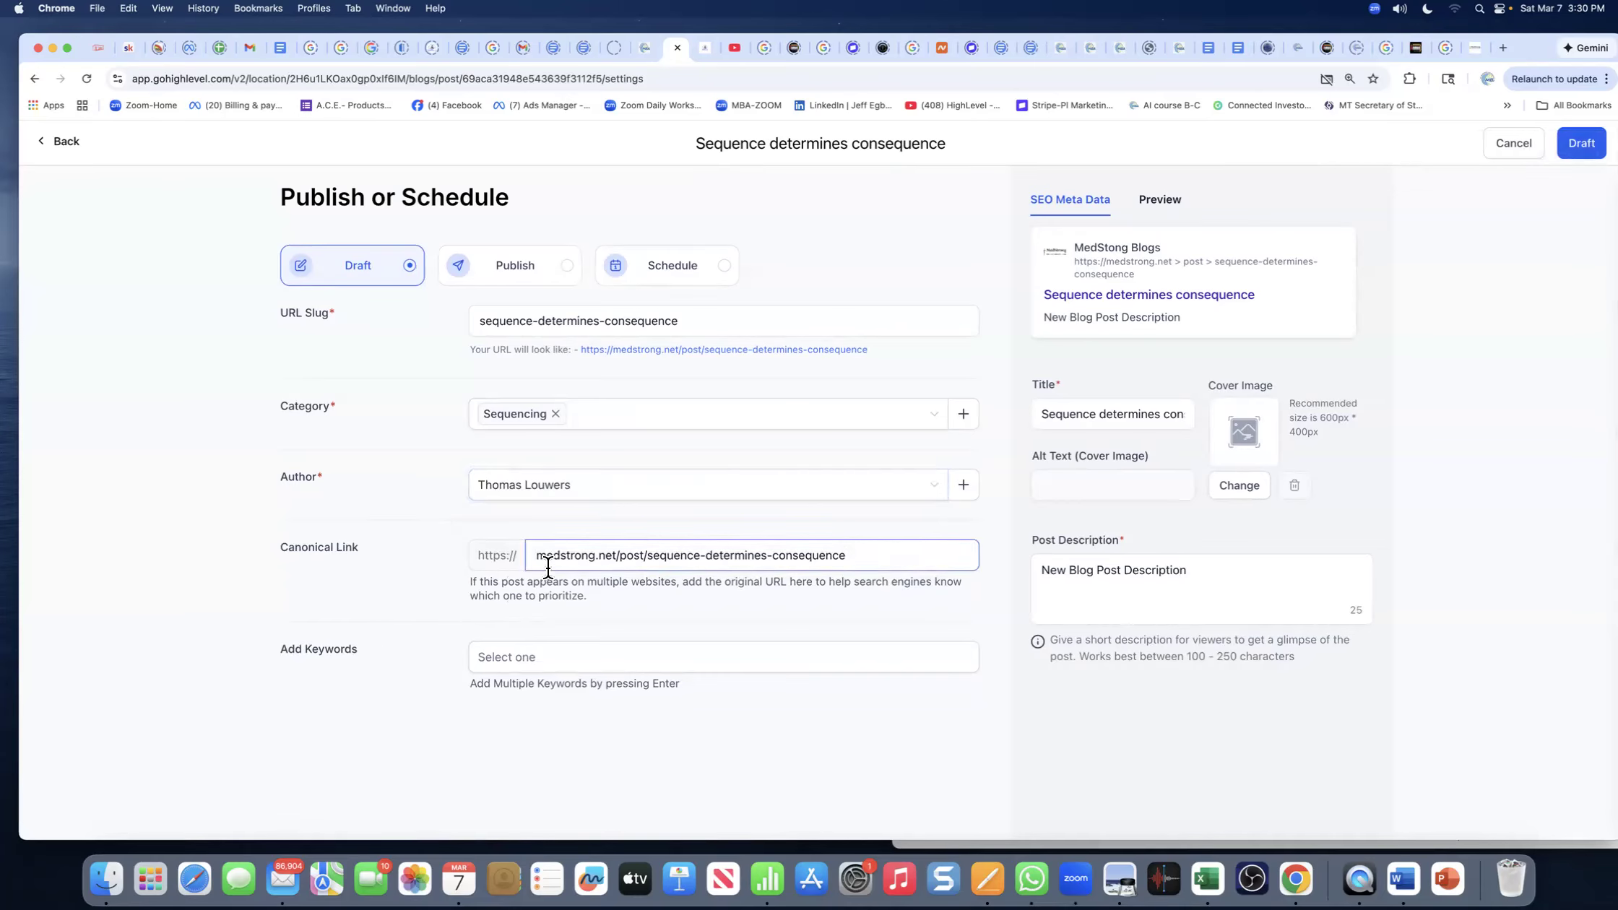
double_click(634, 556)
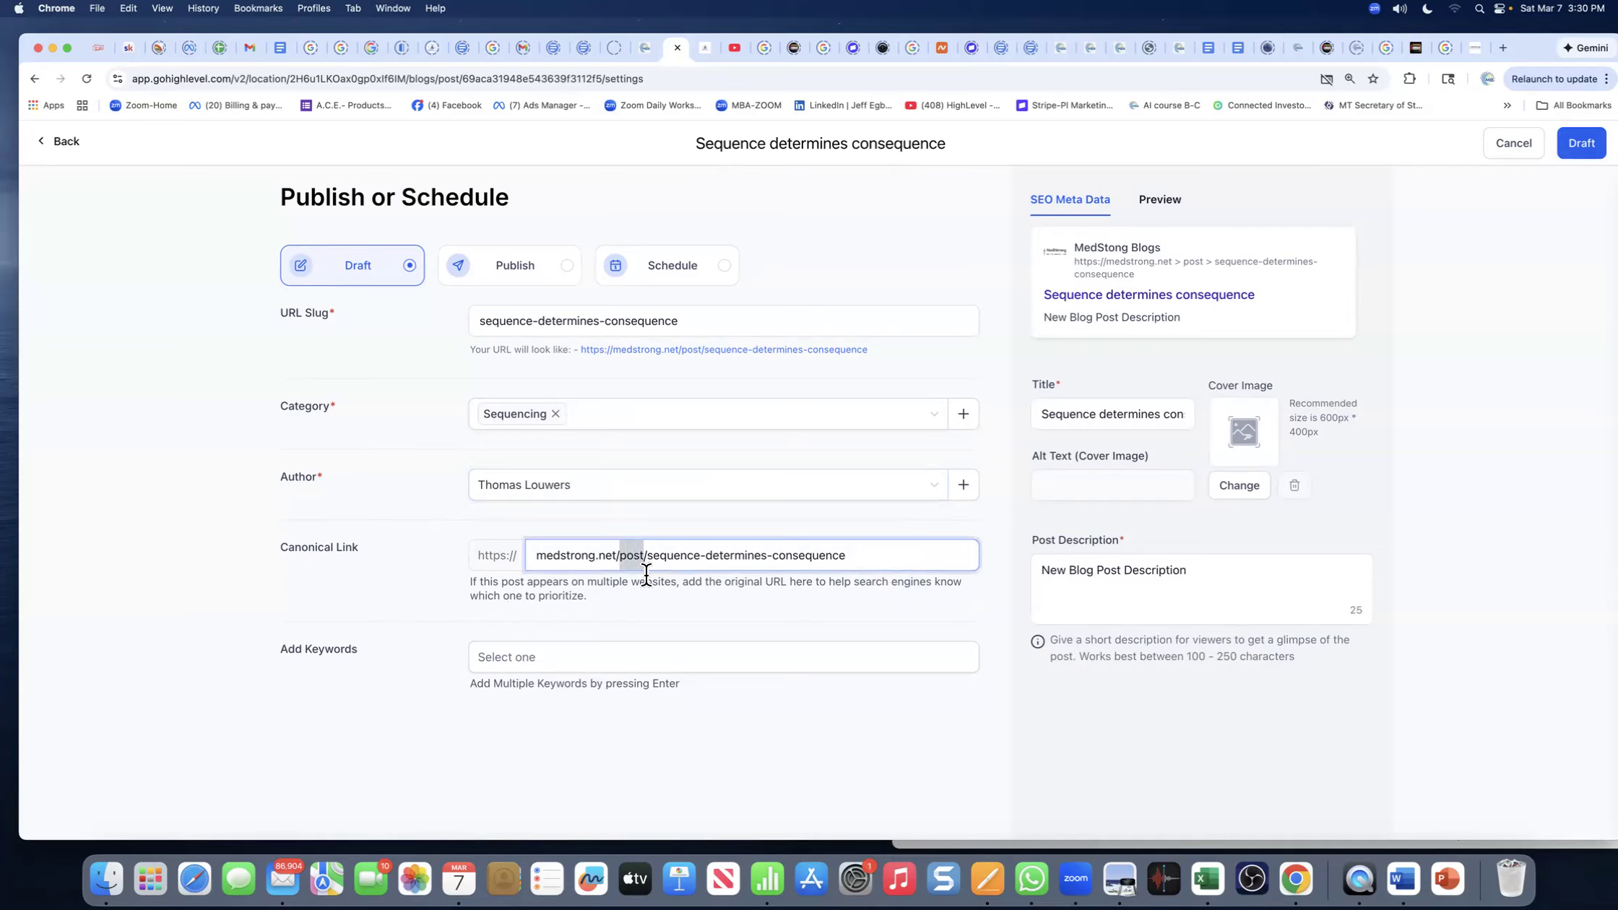
click(640, 589)
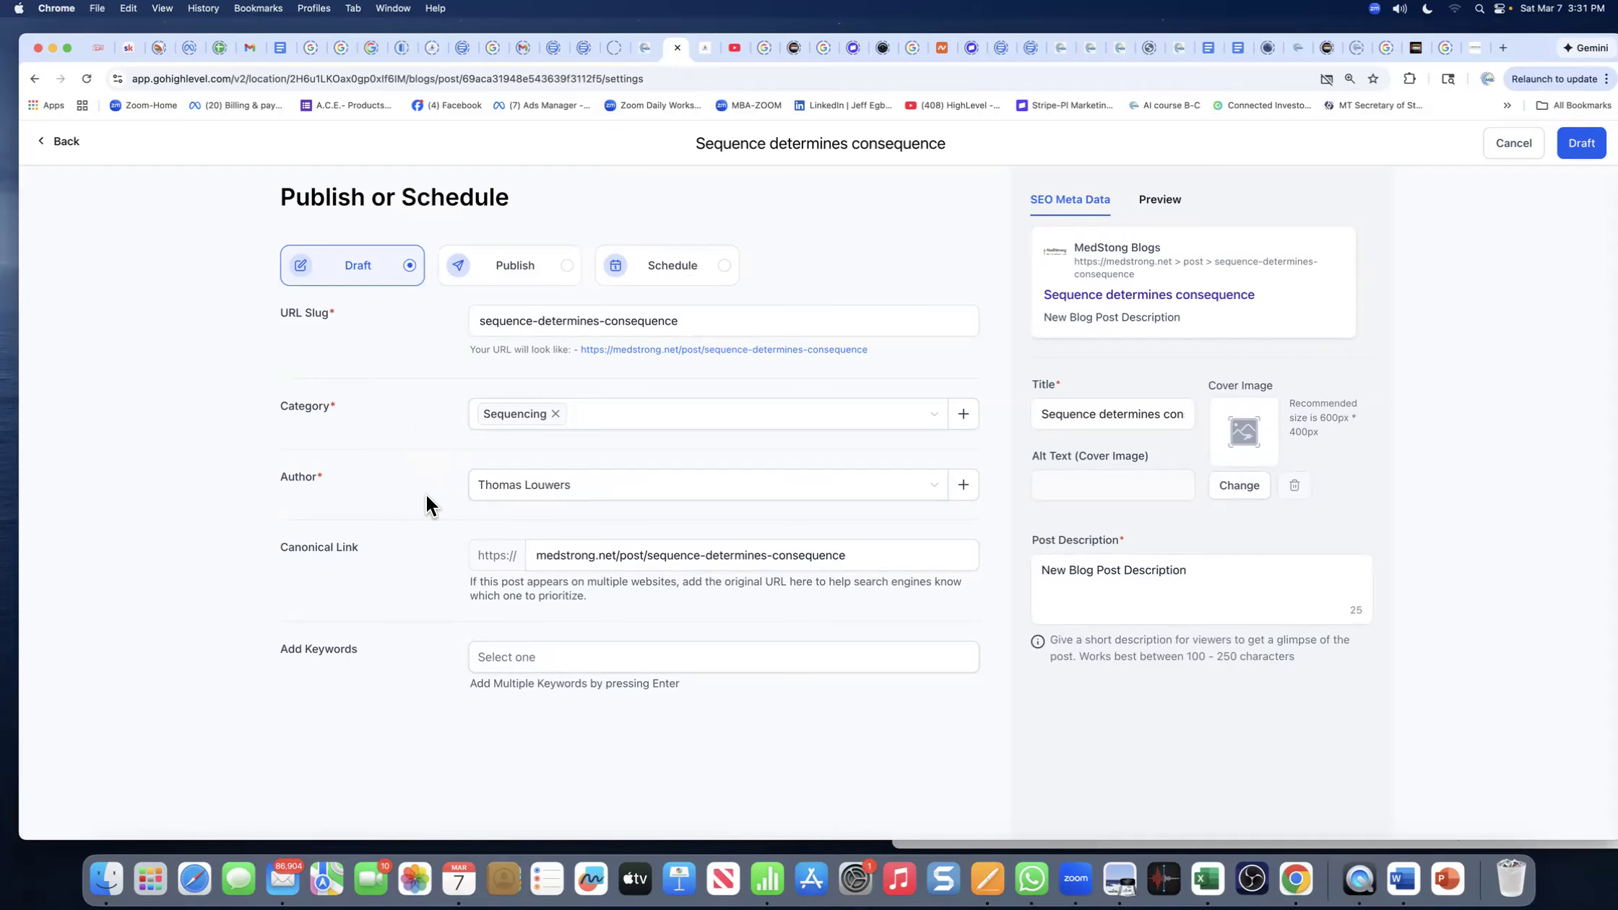
click(961, 486)
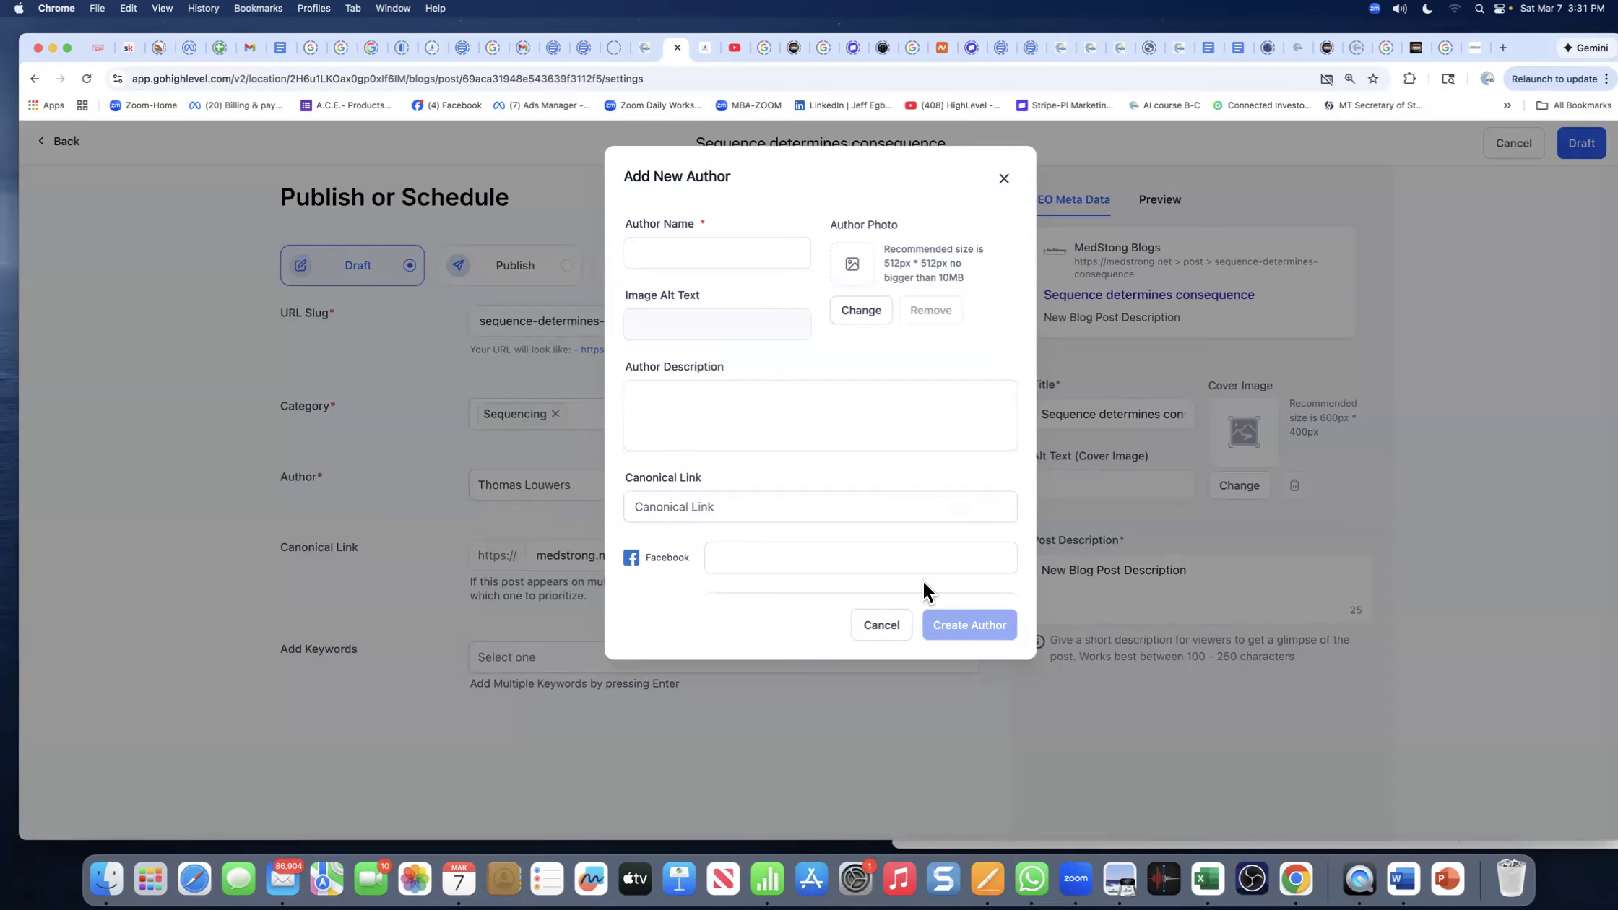
- Restart the new author entry, entering the author's name with an 'MD.' prefix
click(879, 626)
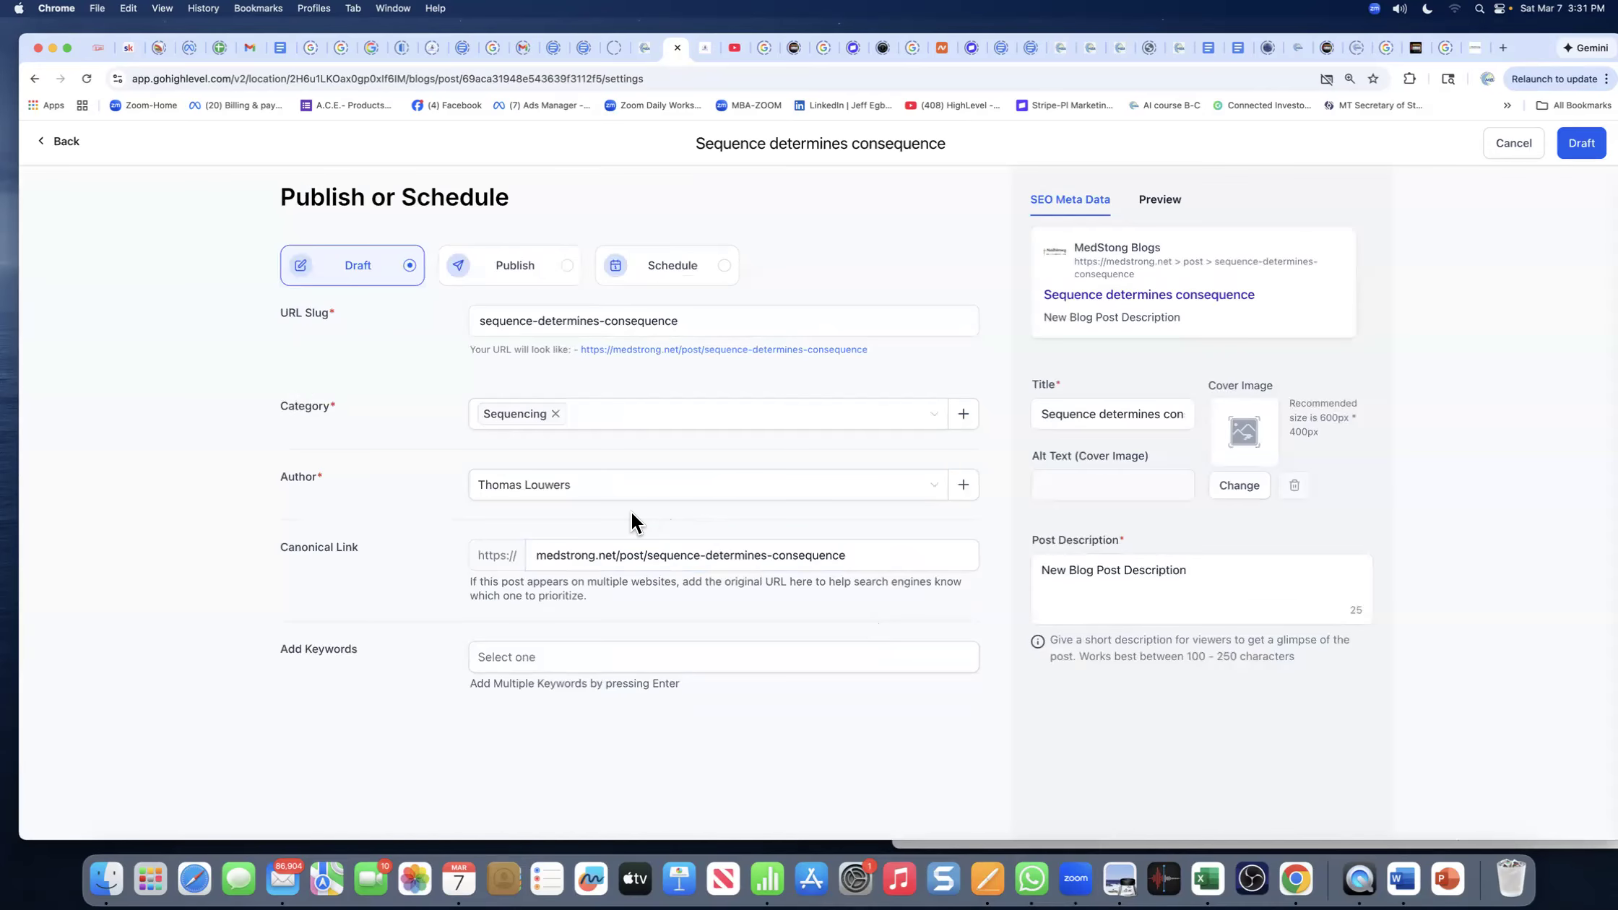
click(494, 498)
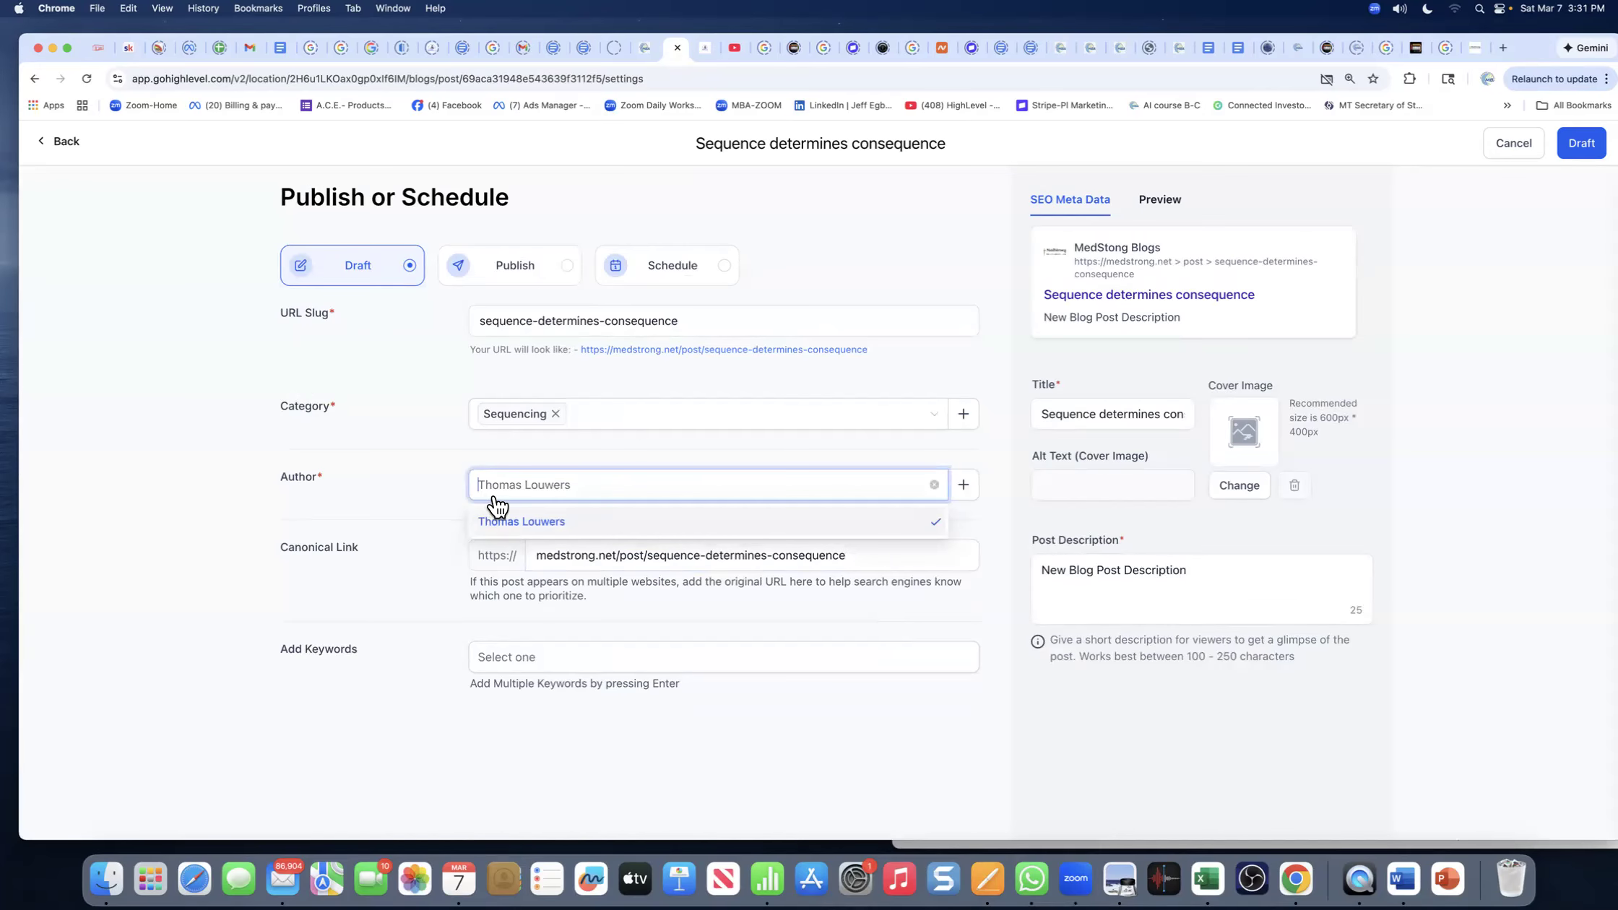
click(965, 485)
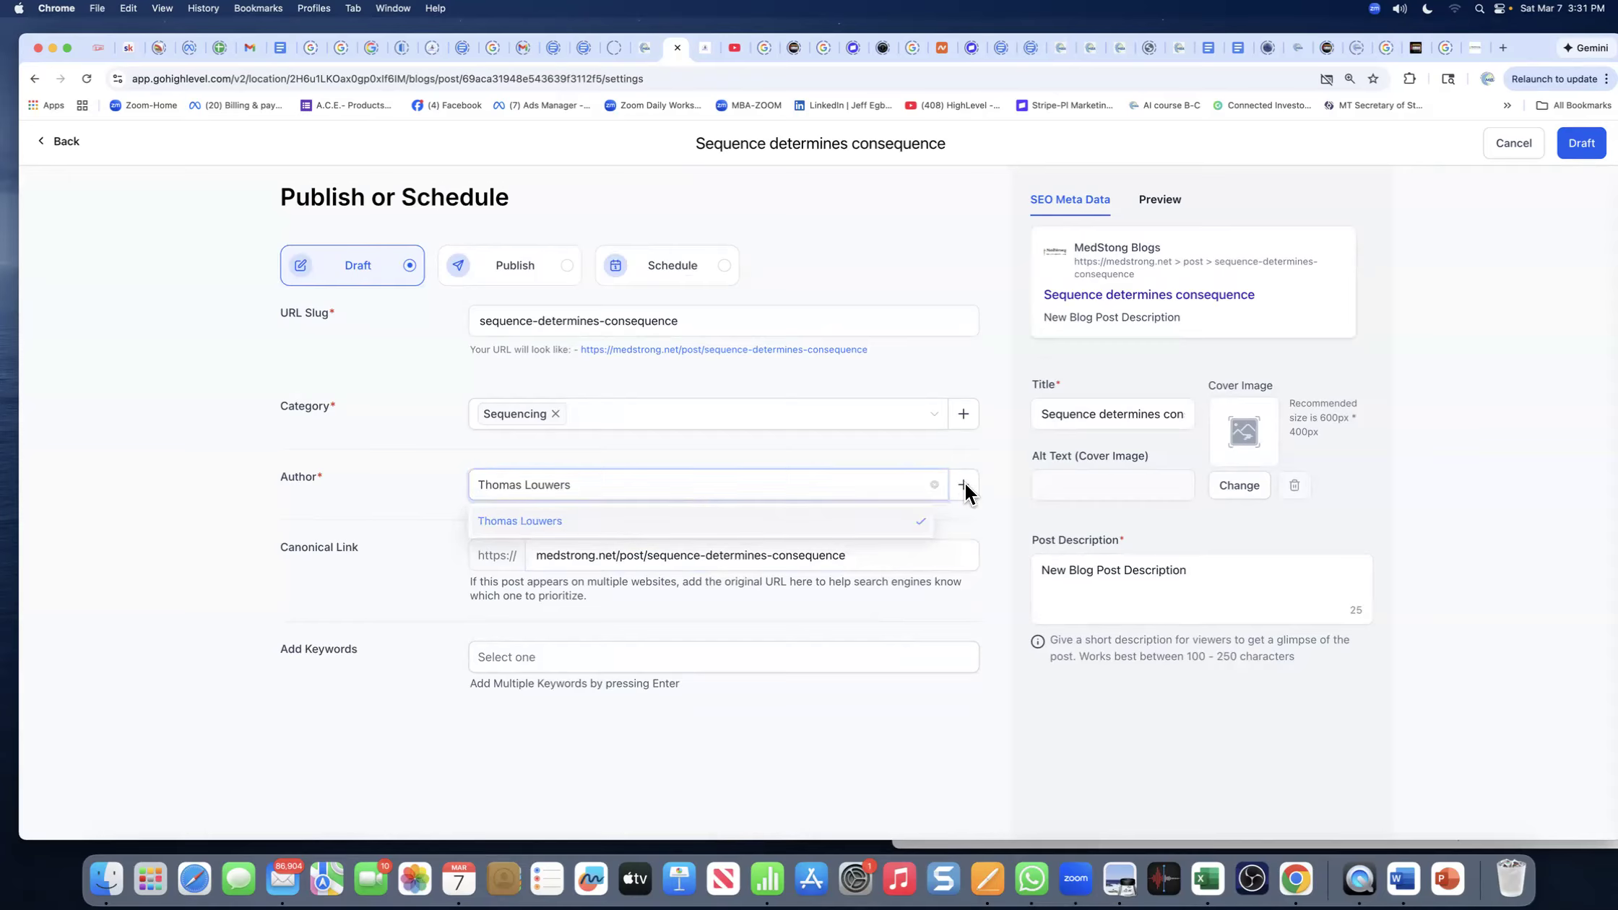
click(665, 252)
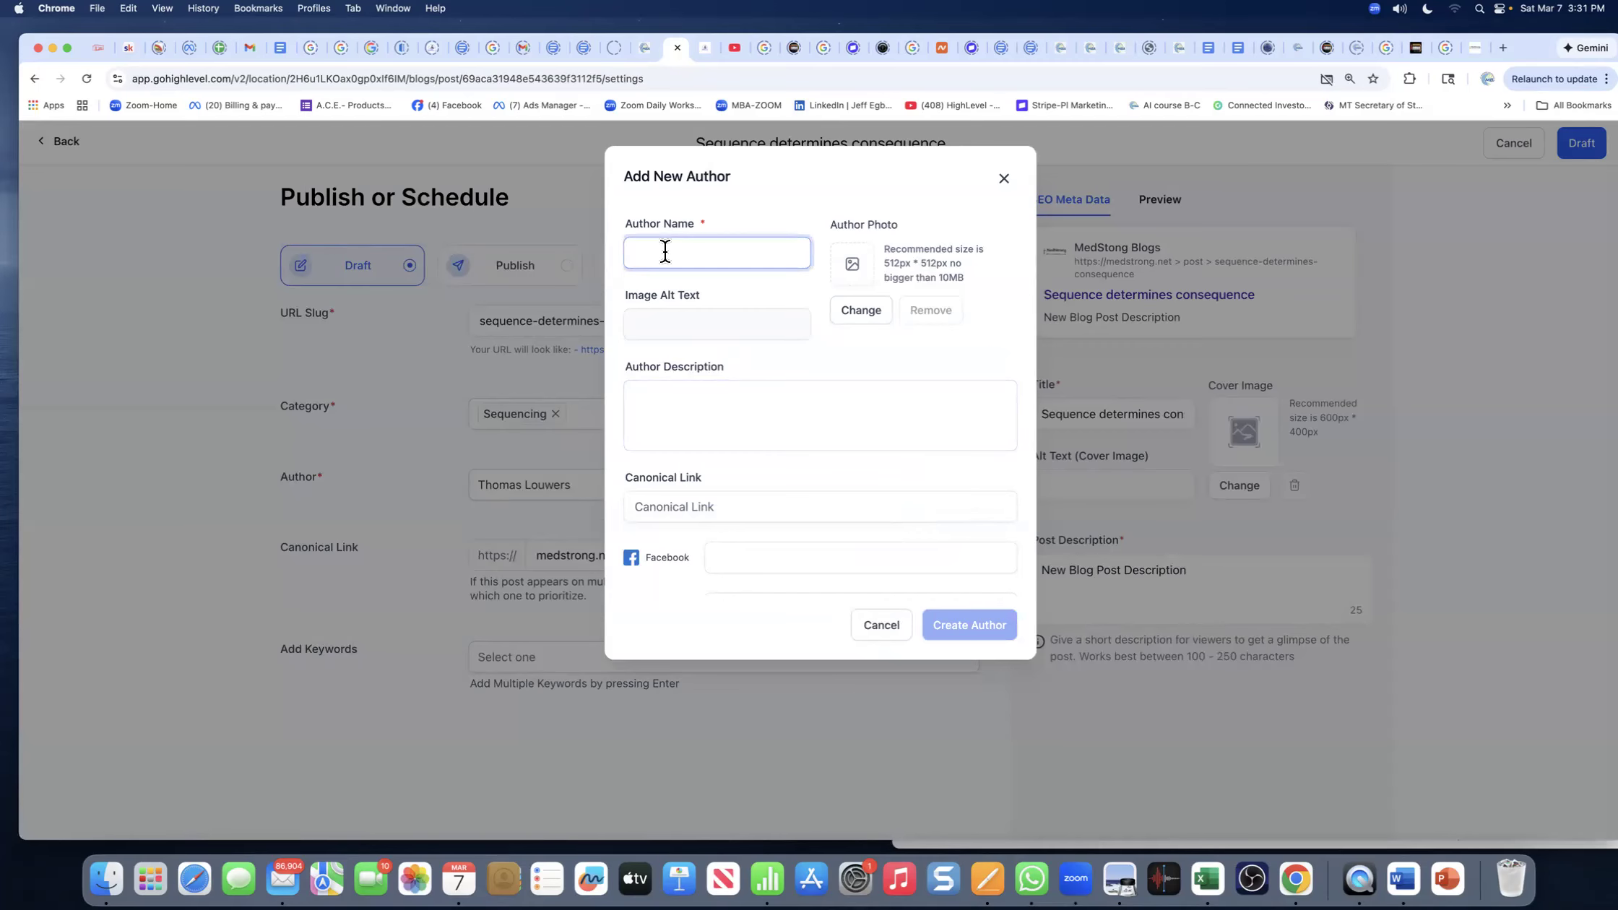
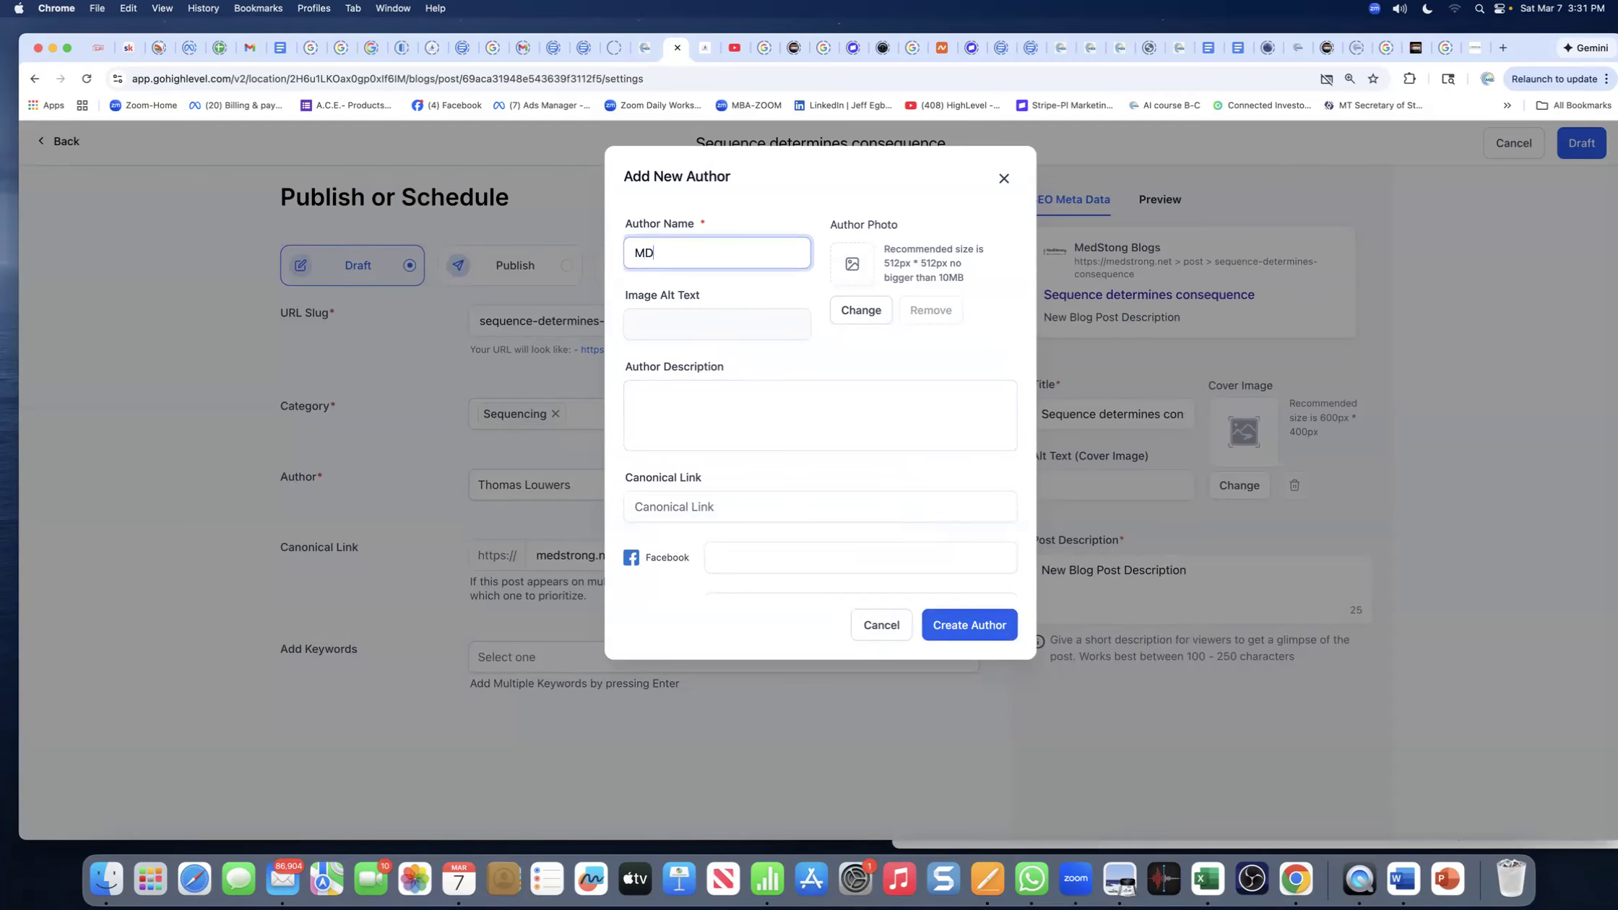
- Move the MD credential to the end of the name without its period, leaving the description empty
drag(658, 252, 635, 253)
right_click(635, 254)
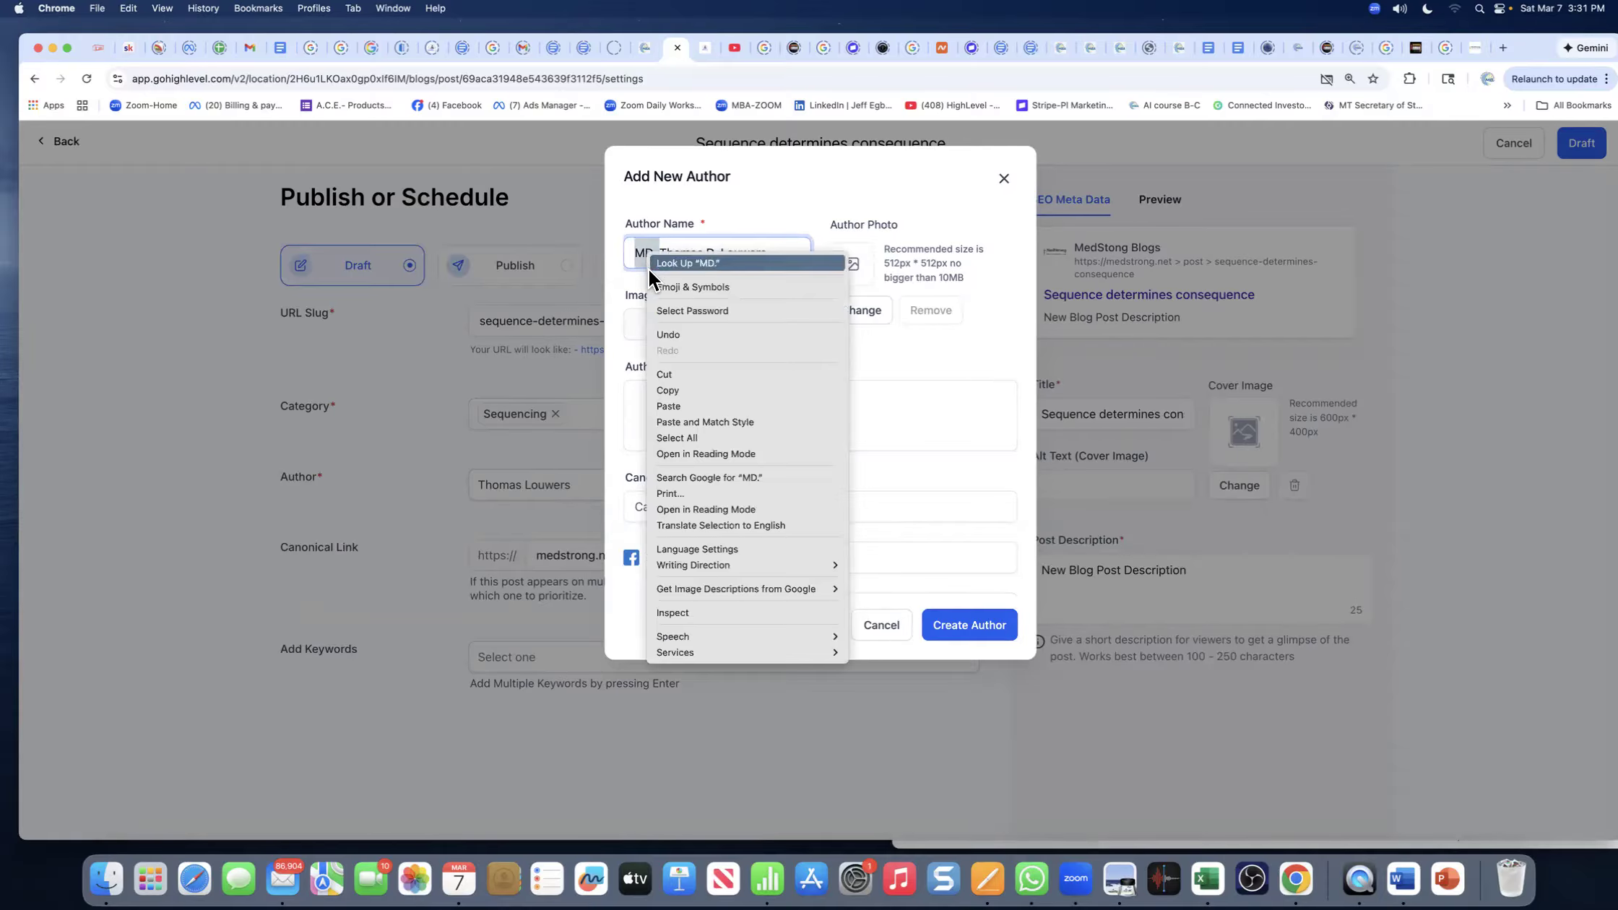
click(679, 371)
click(746, 253)
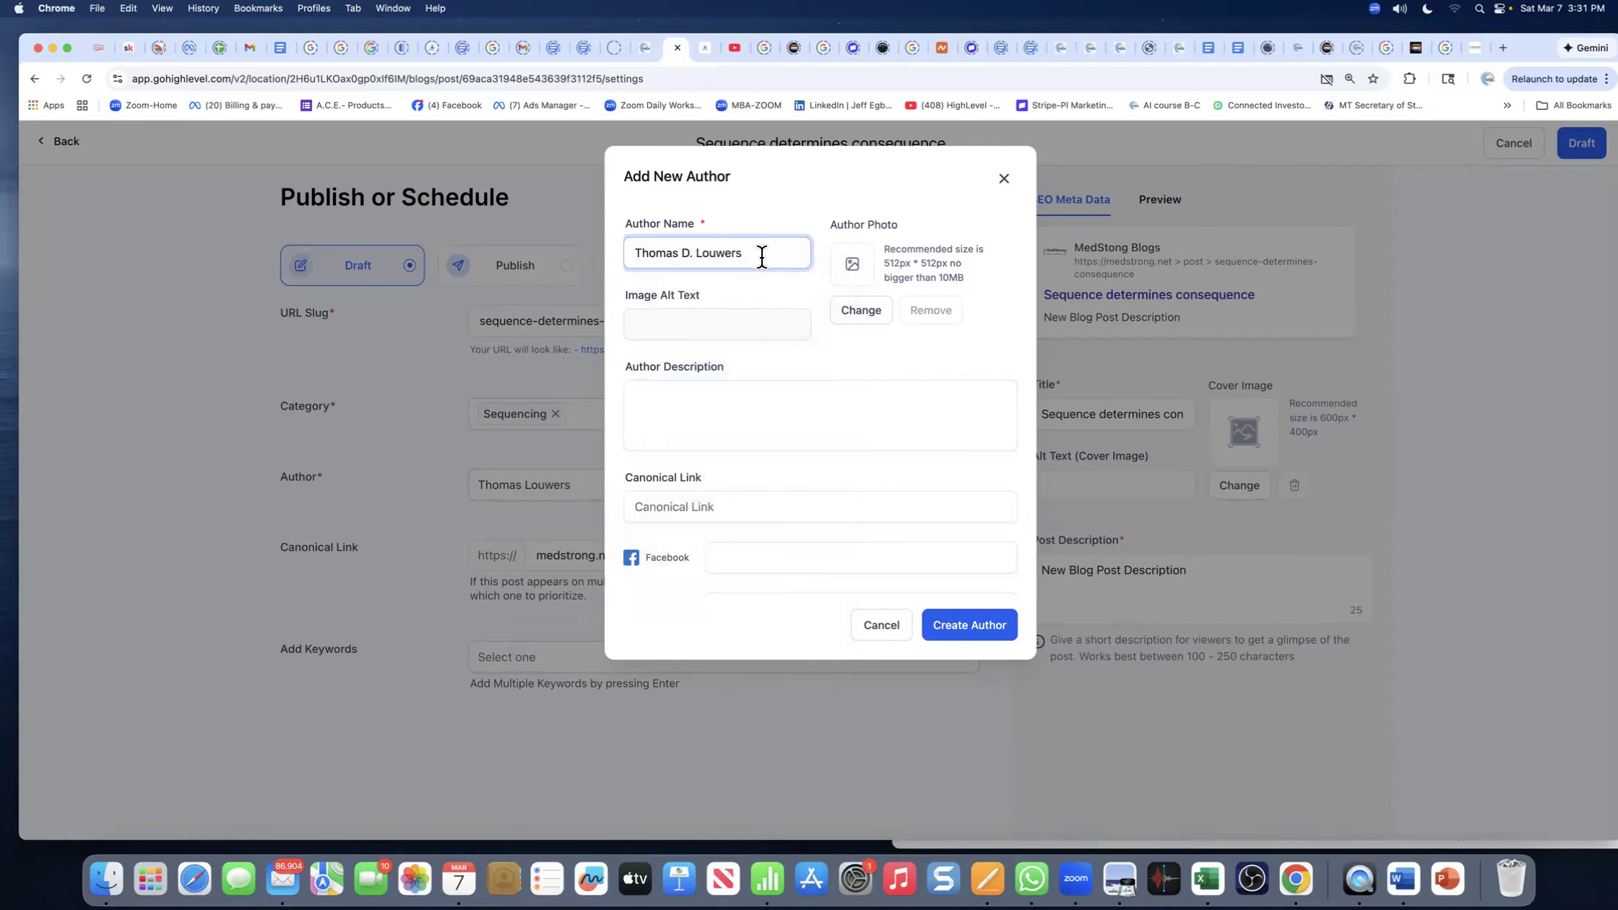
key(cmd+v)
key(BackSpace)
click(753, 286)
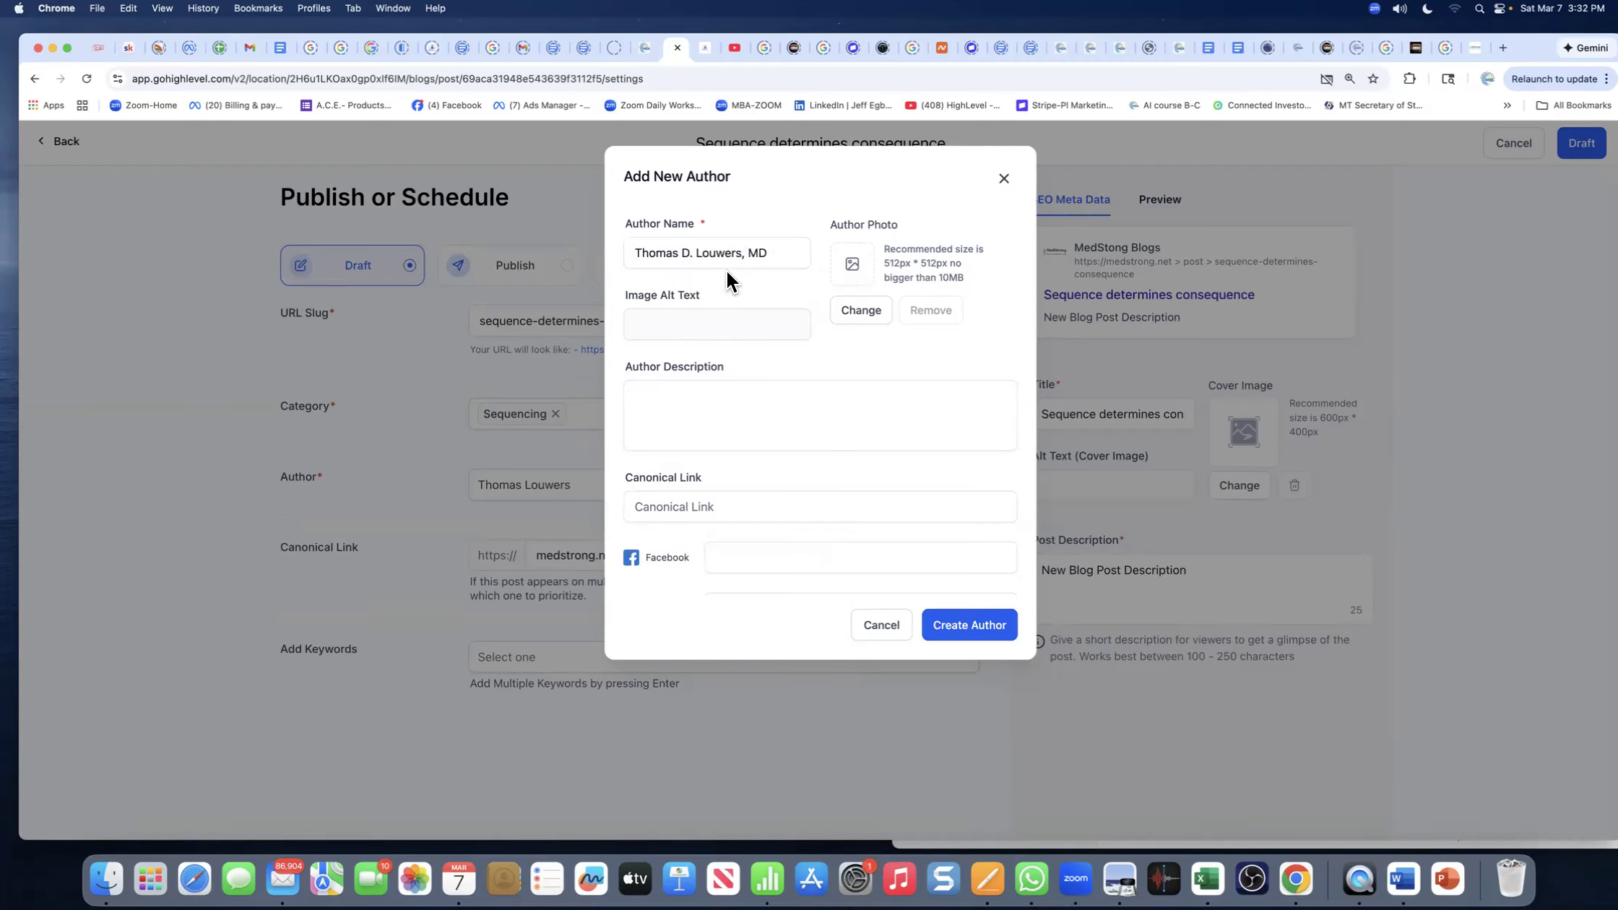
click(753, 388)
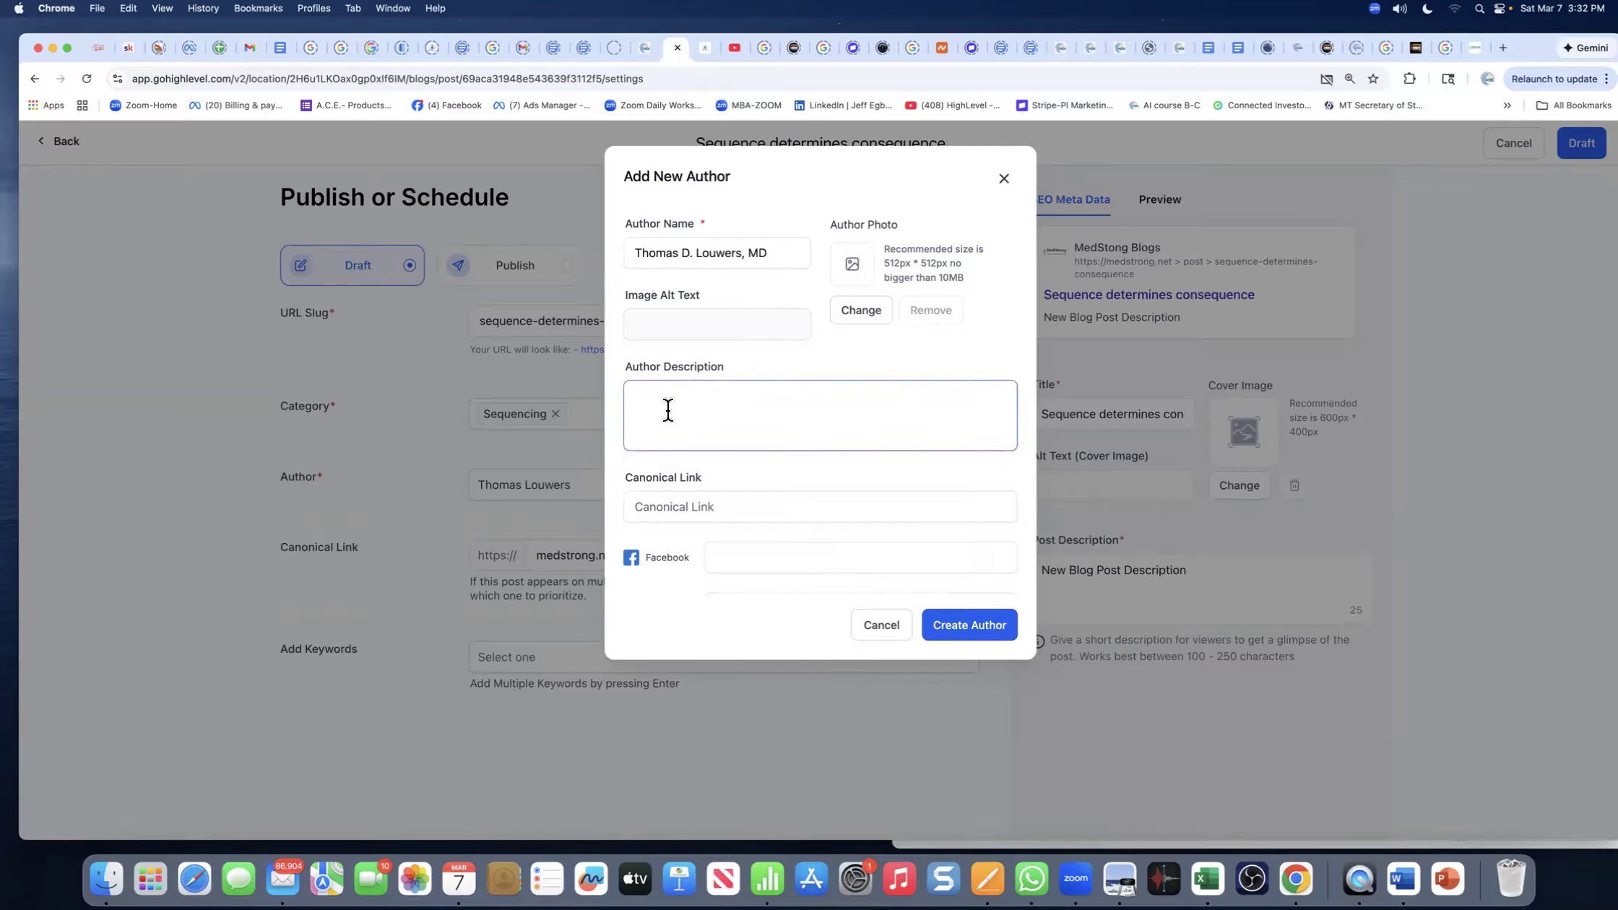
click(738, 406)
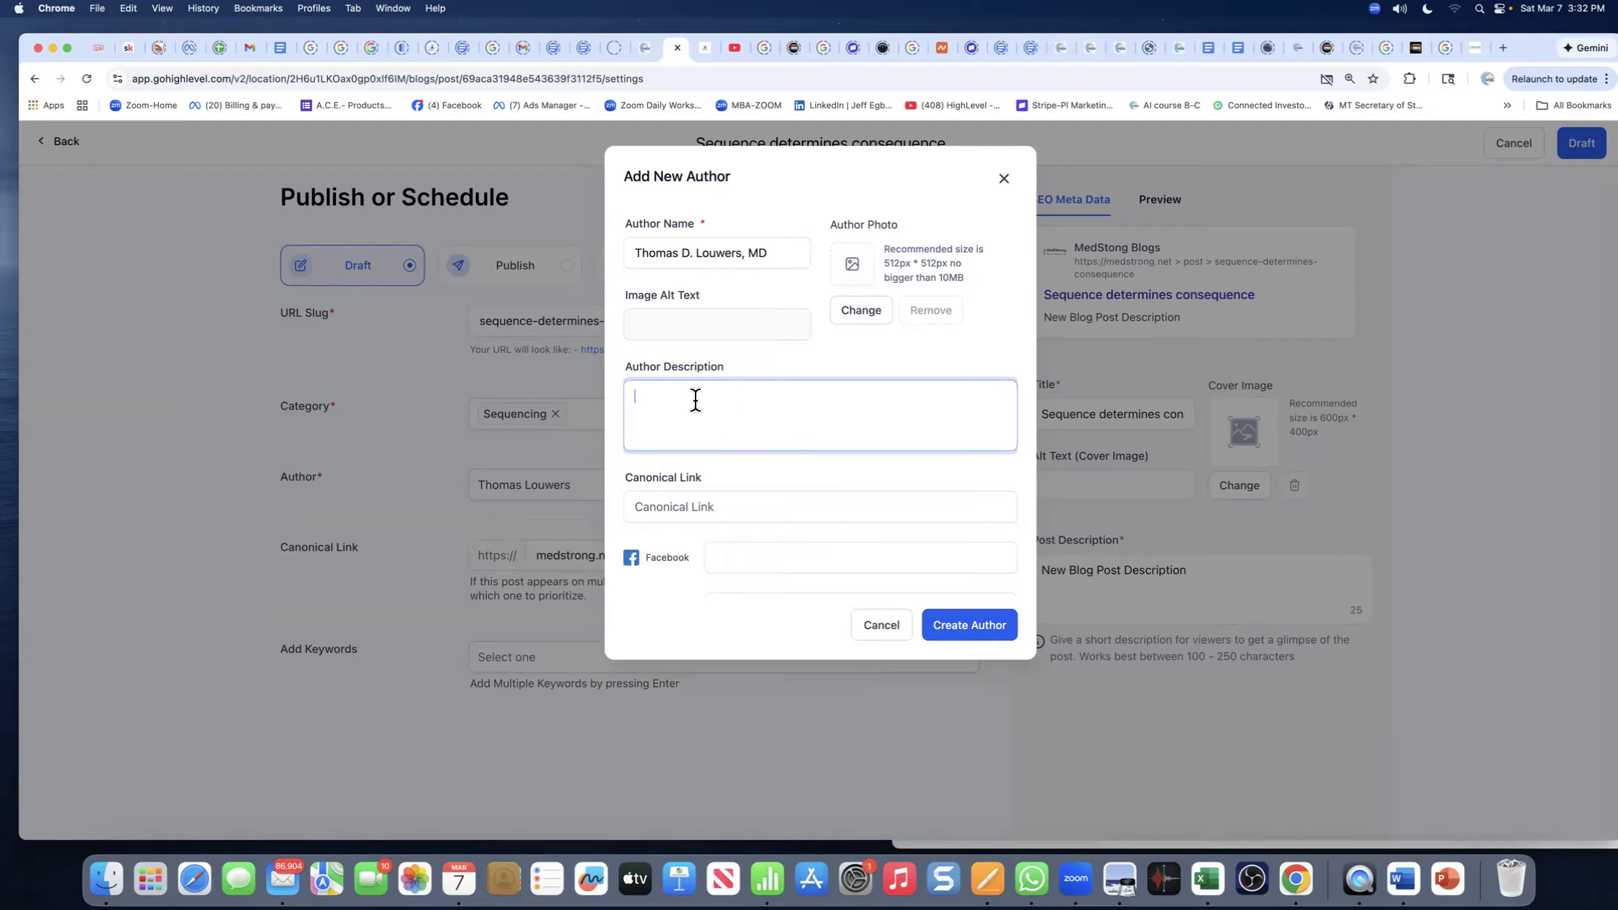
click(688, 330)
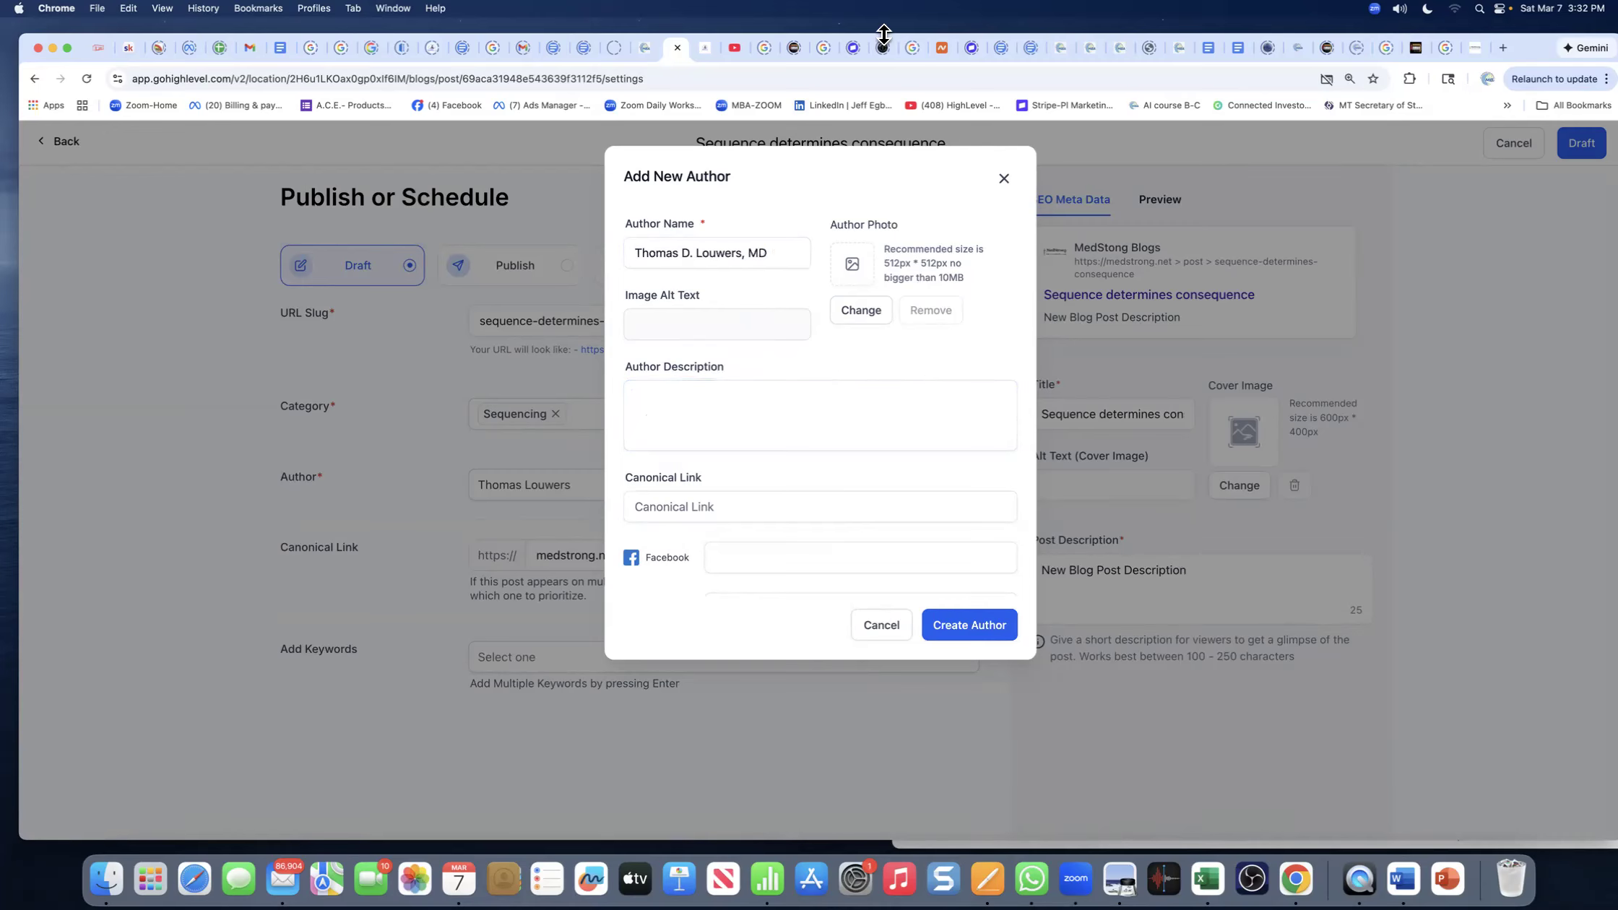
- In Gmail, back out of the opened message to the search results, then the inbox
click(249, 47)
click(244, 191)
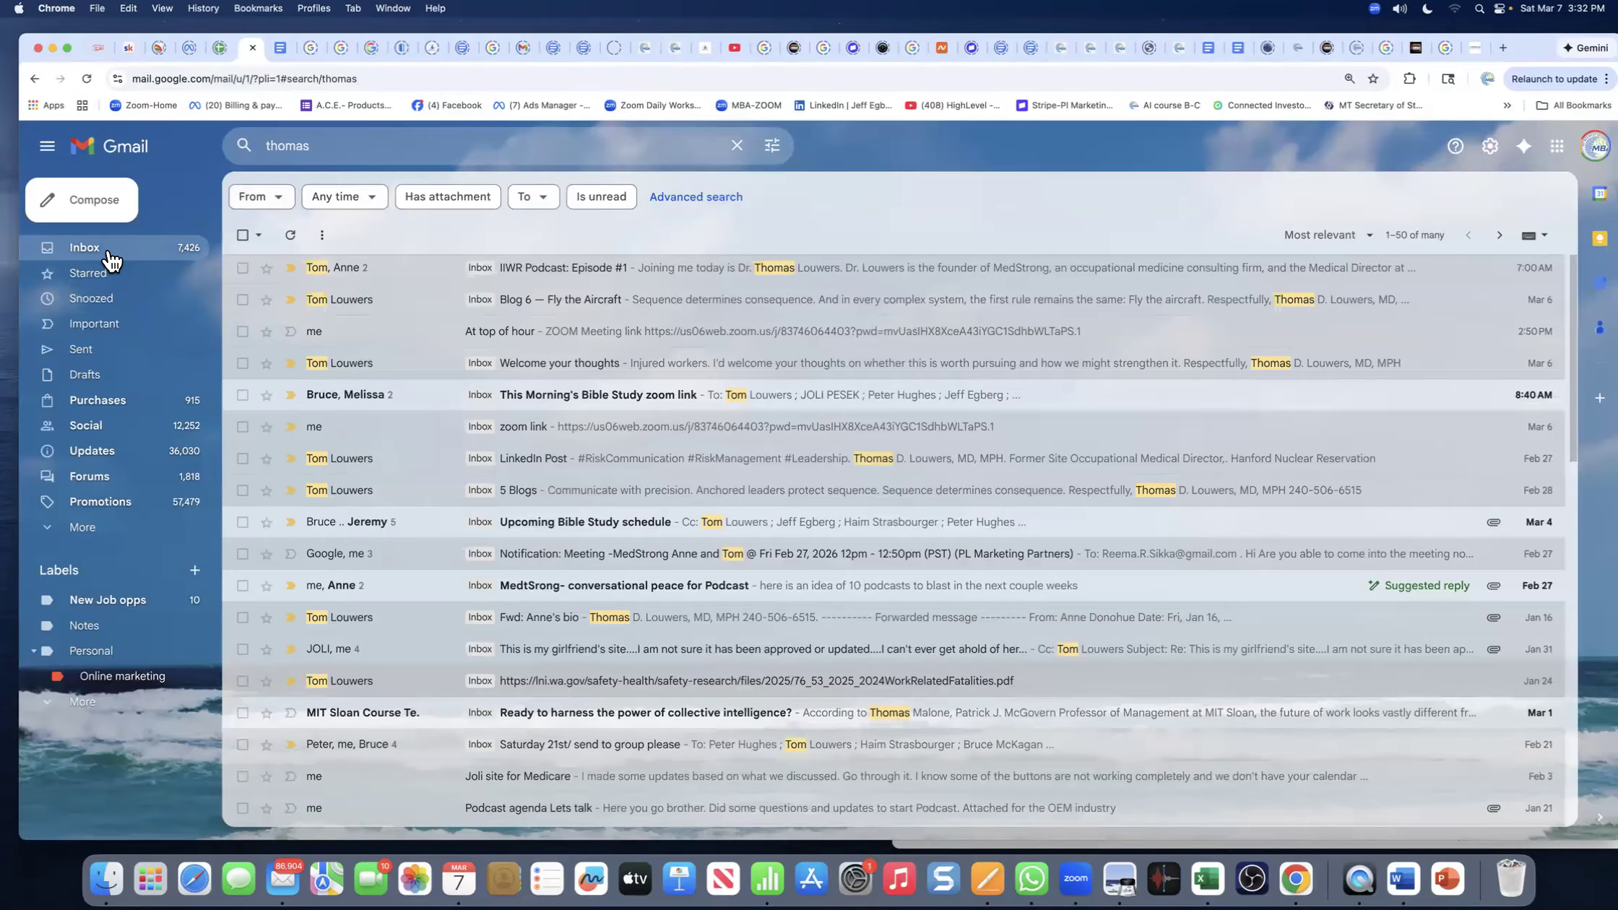
click(108, 253)
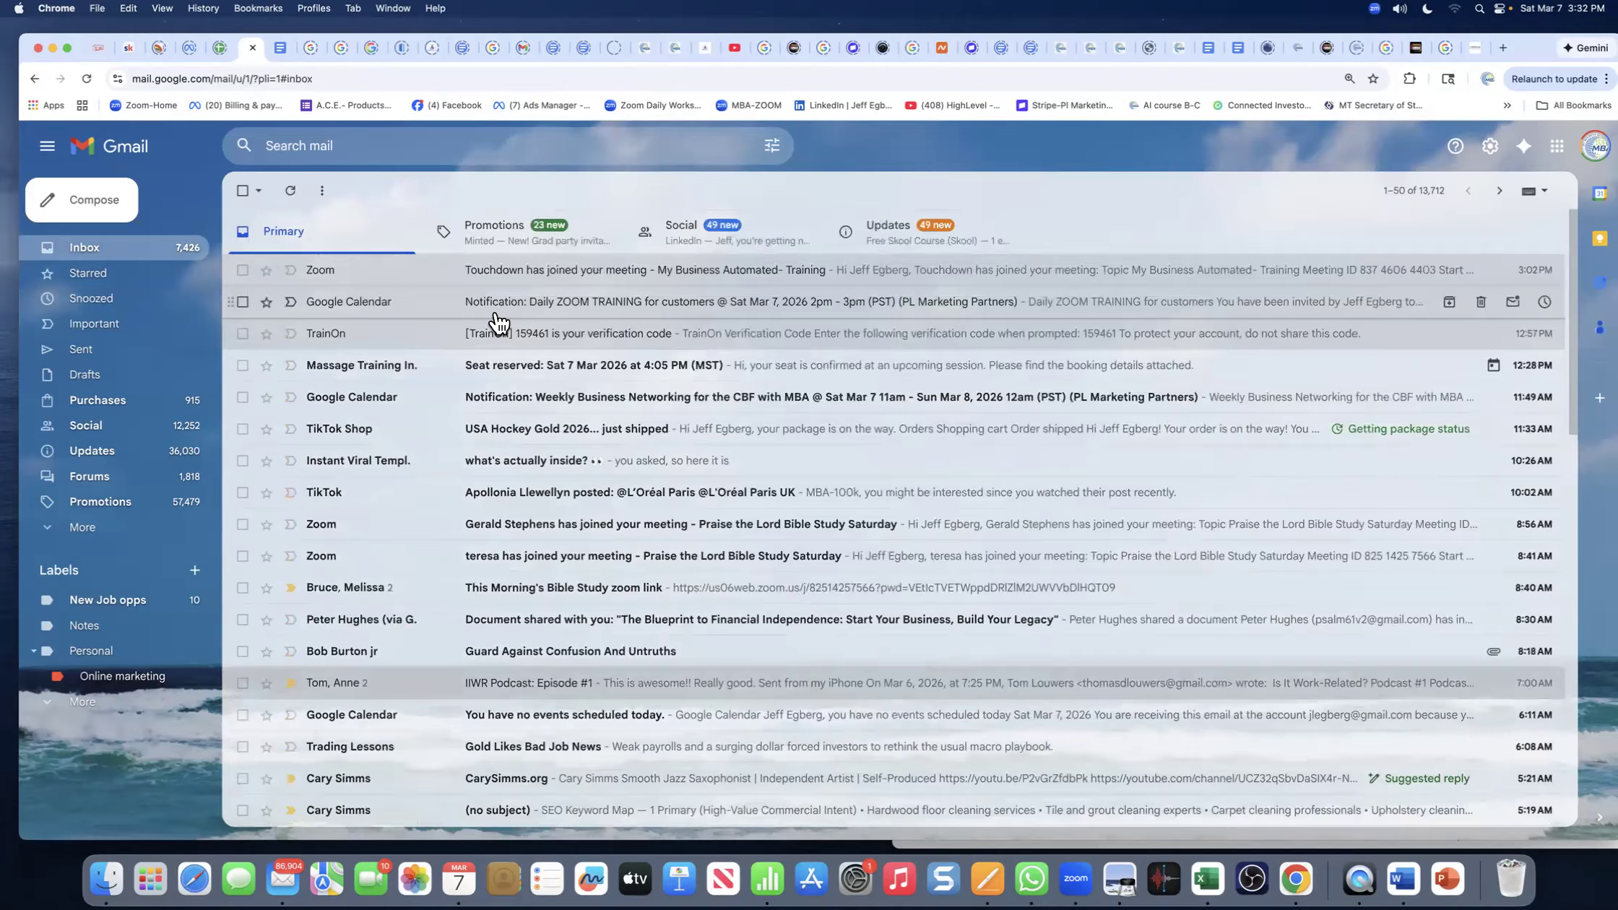
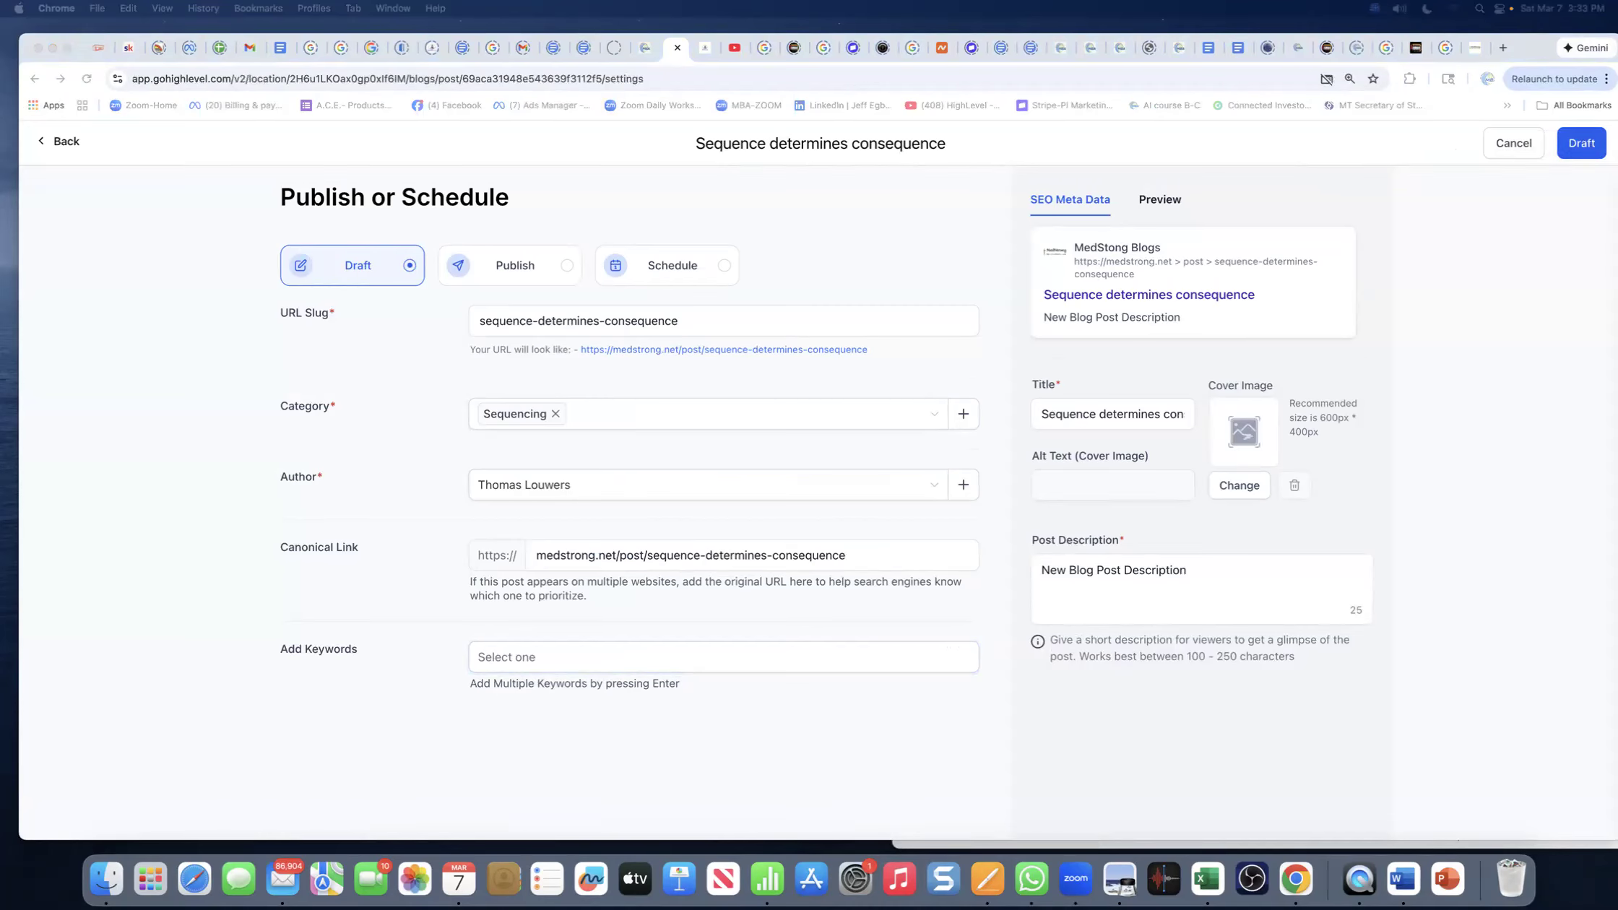
- Add the keyword tags SystemsThinking, ComplexSystems and RiskCommunication to the post
click(523, 662)
text(SystemsThinking)
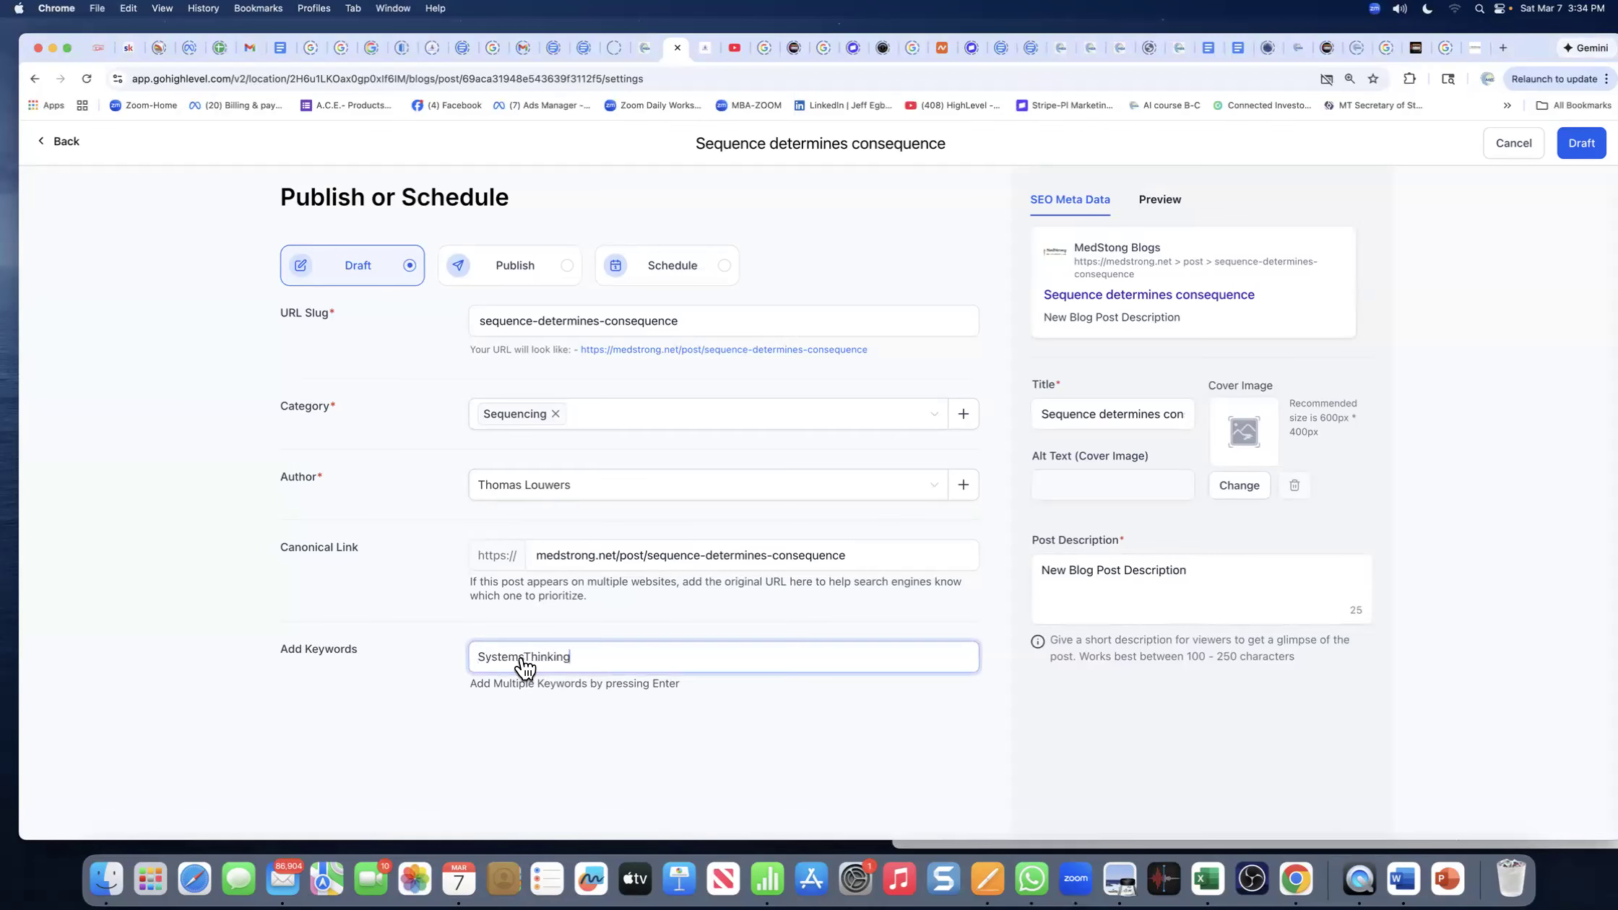
key(Return)
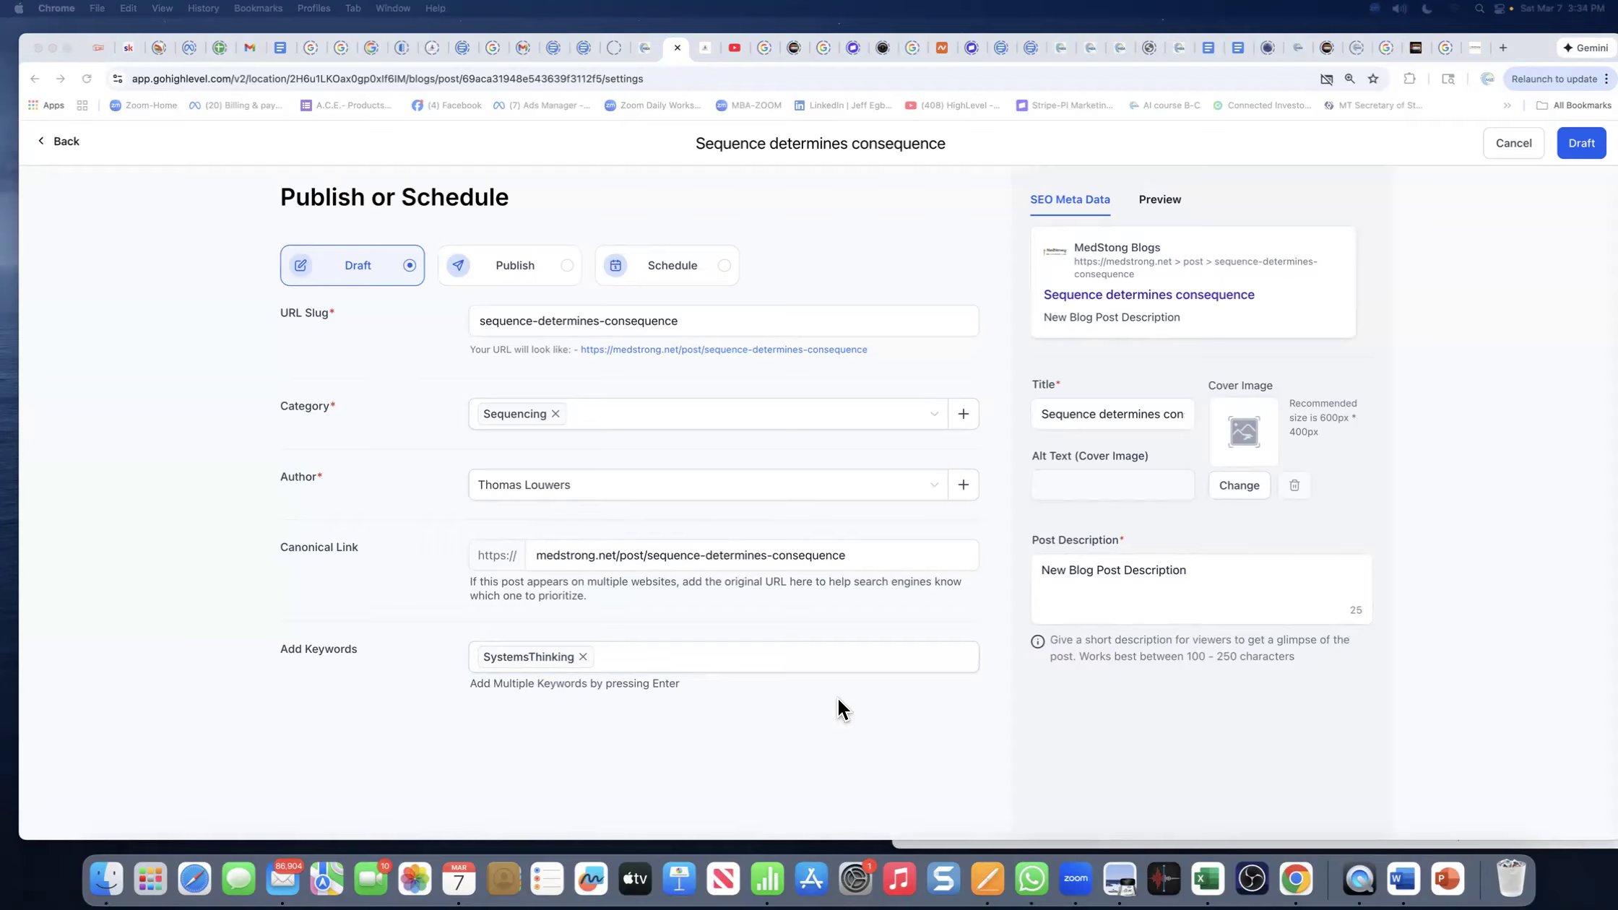
click(620, 655)
text(ComplexSystems)
key(Return)
click(802, 668)
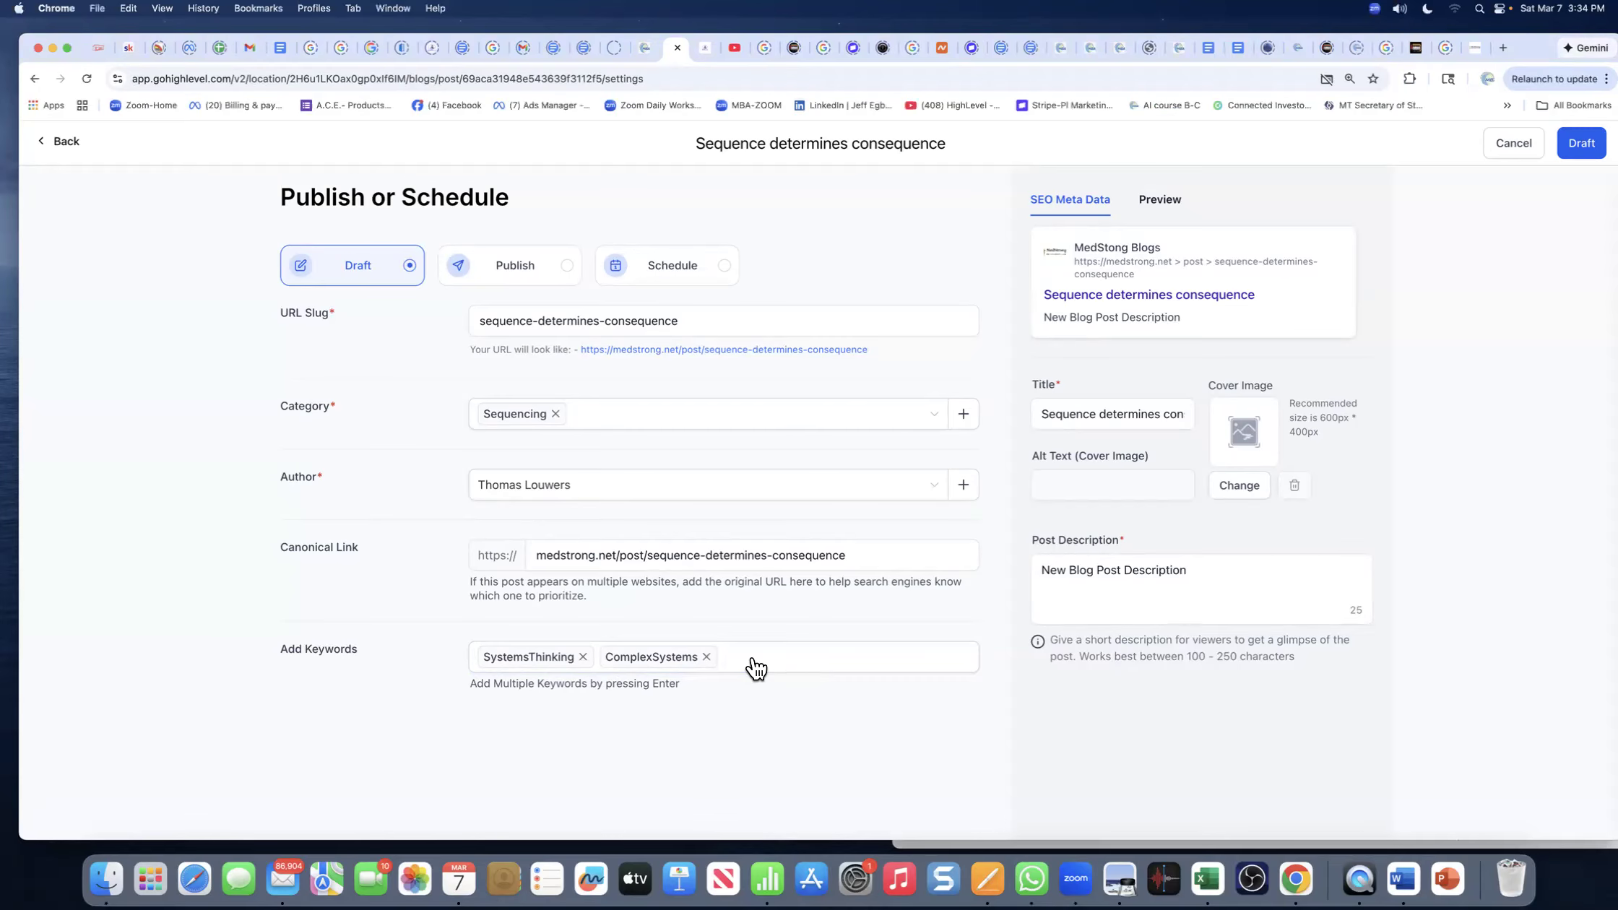
text(RiskCommunication)
key(Return)
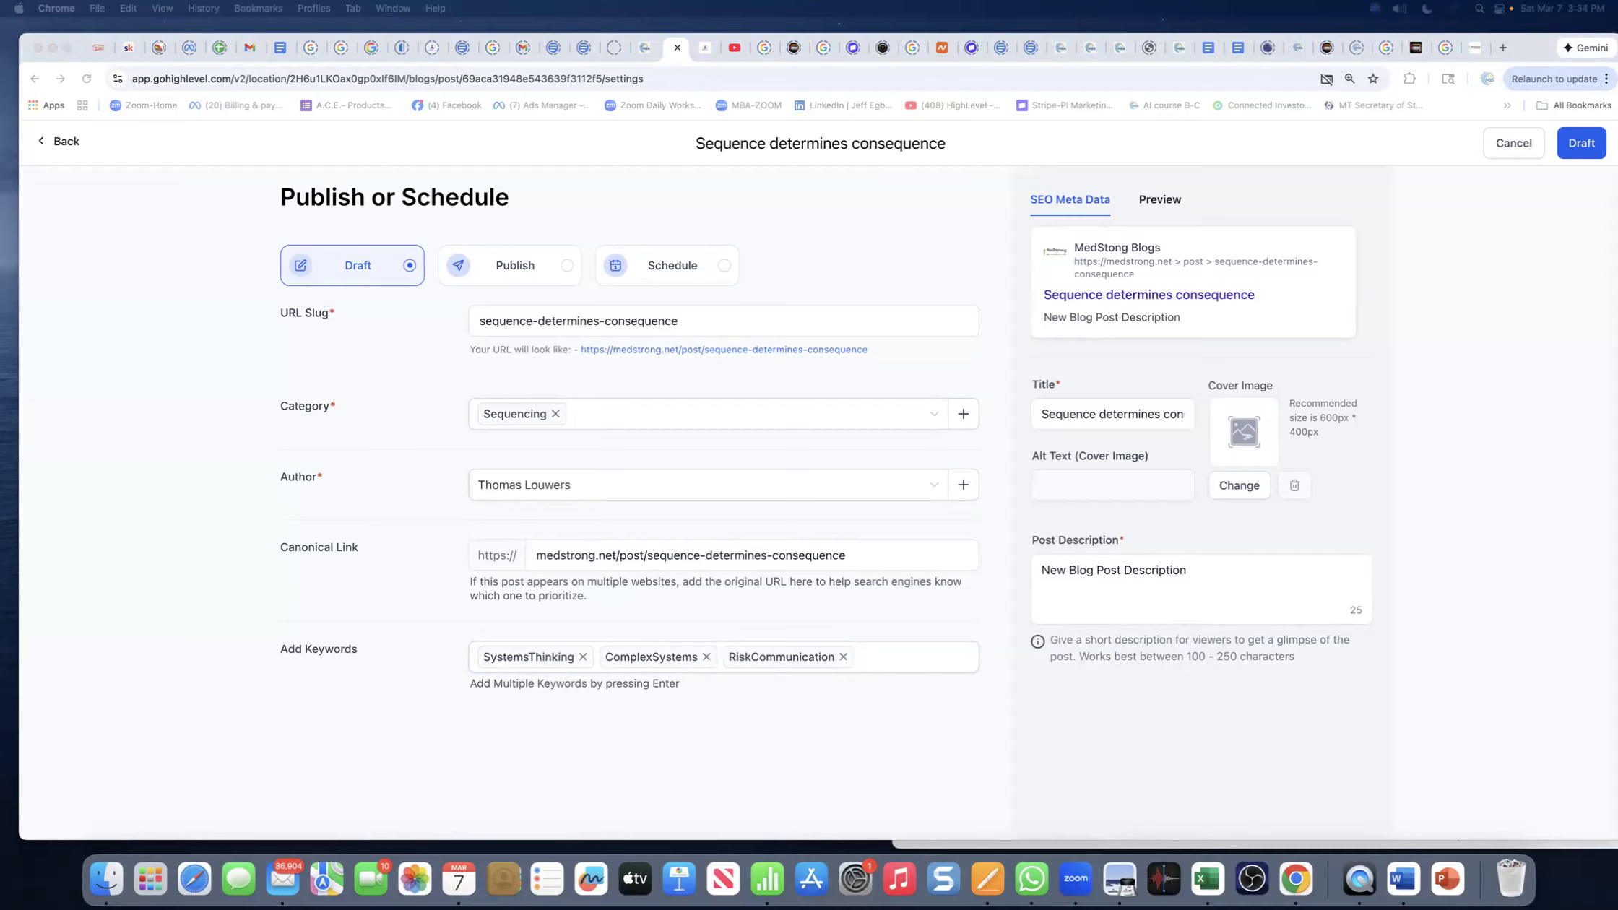
- Add the keyword tags RiskManagemen and Leadership, completing the five keywords
click(880, 663)
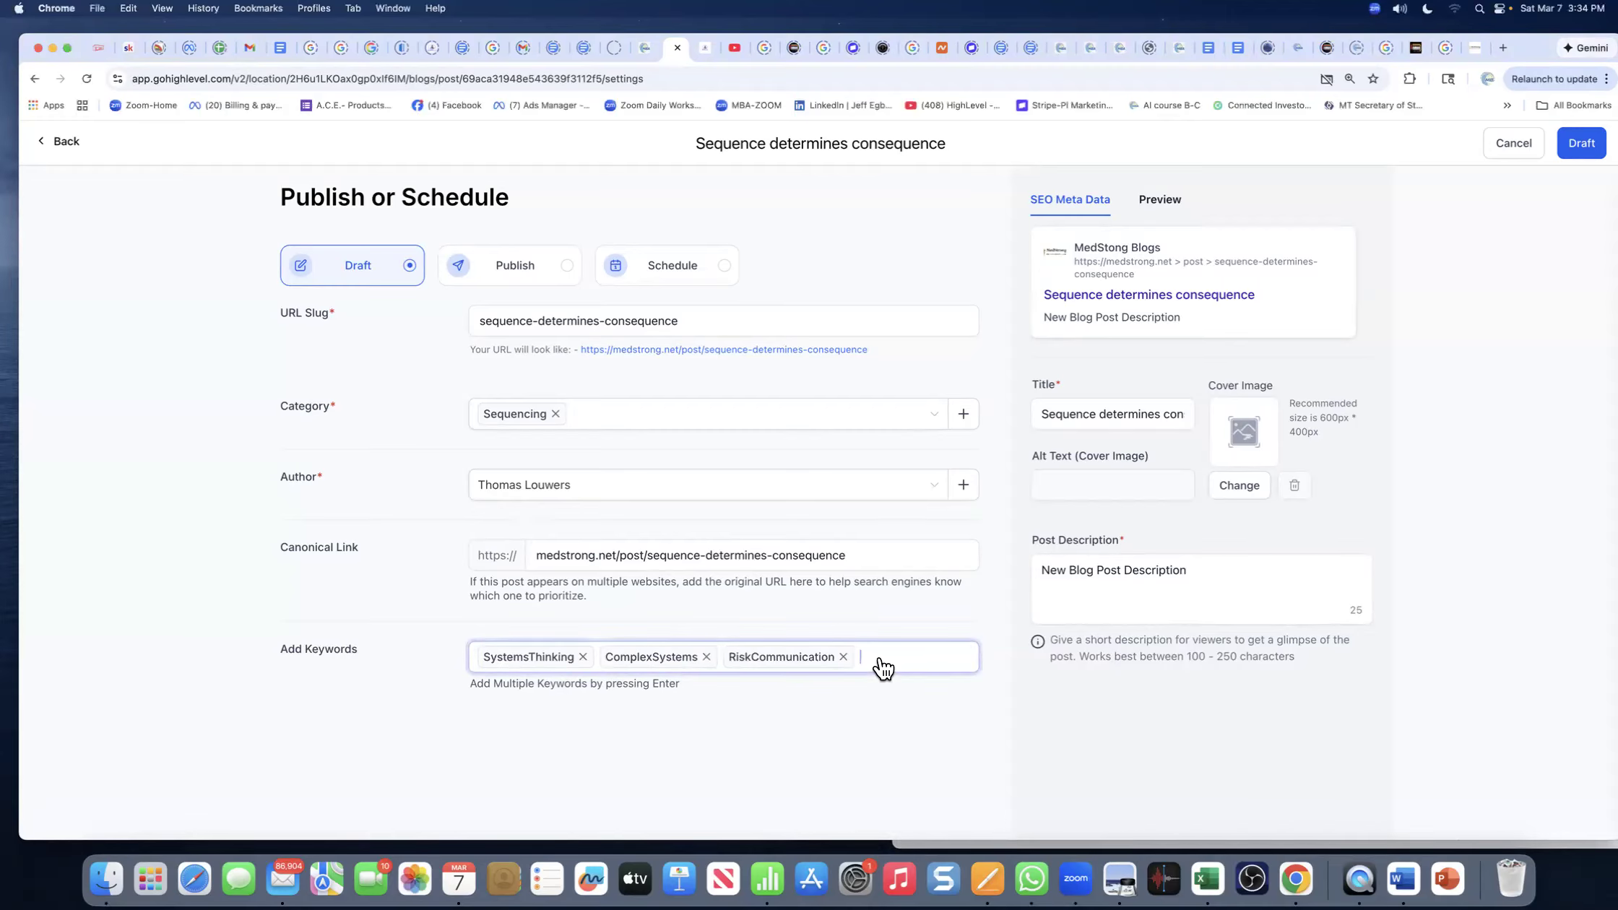
text(RiskManagemen)
key(Return)
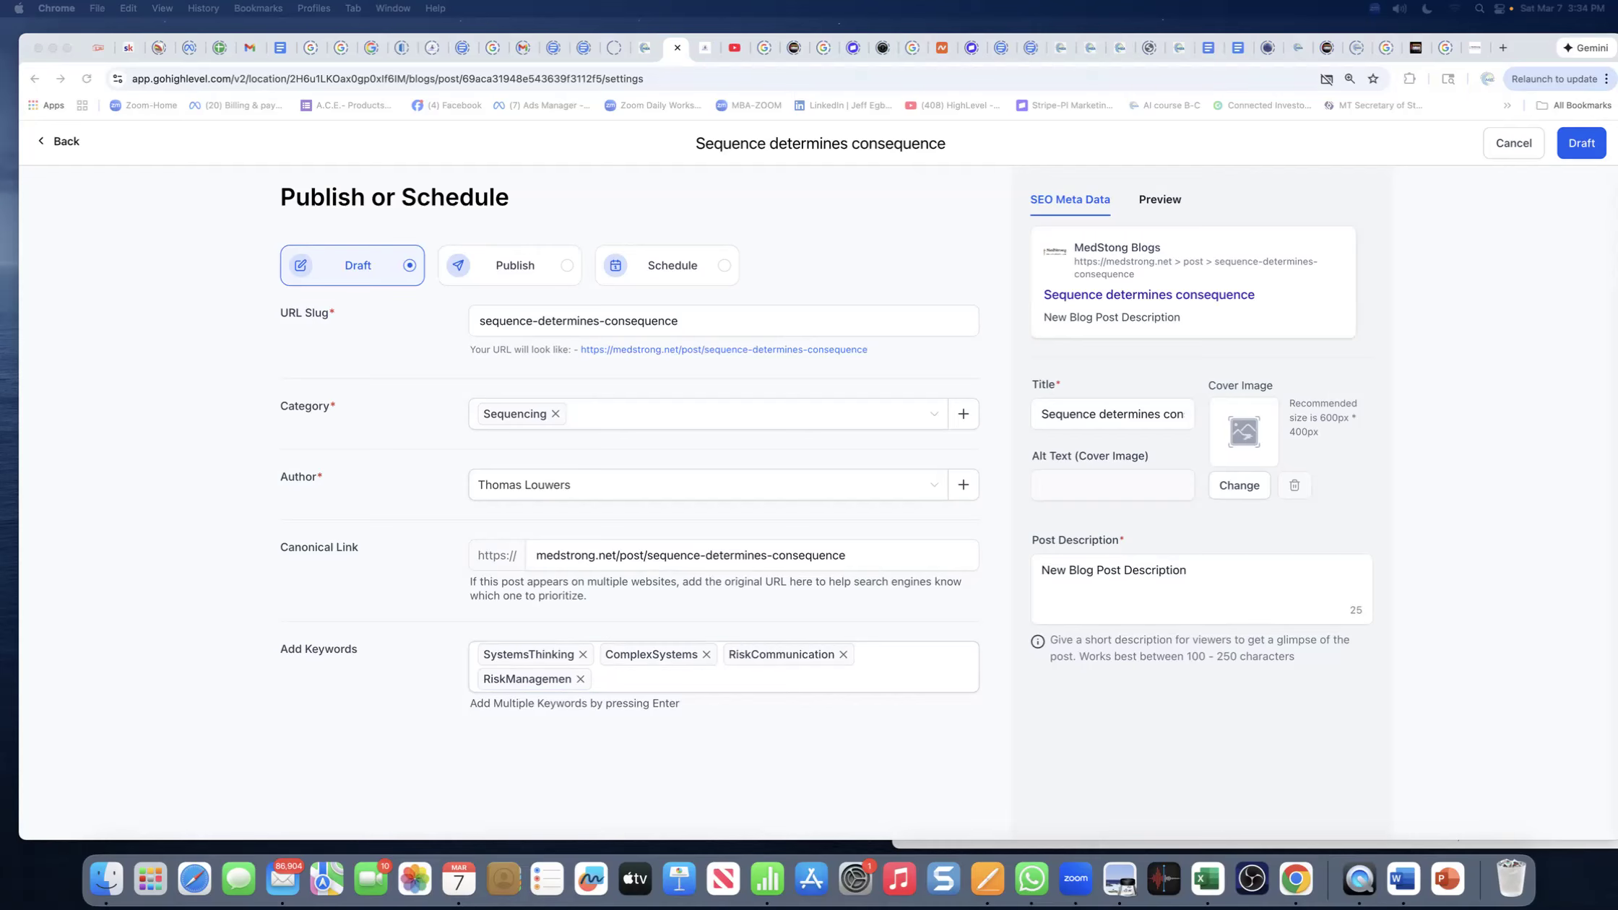
click(666, 684)
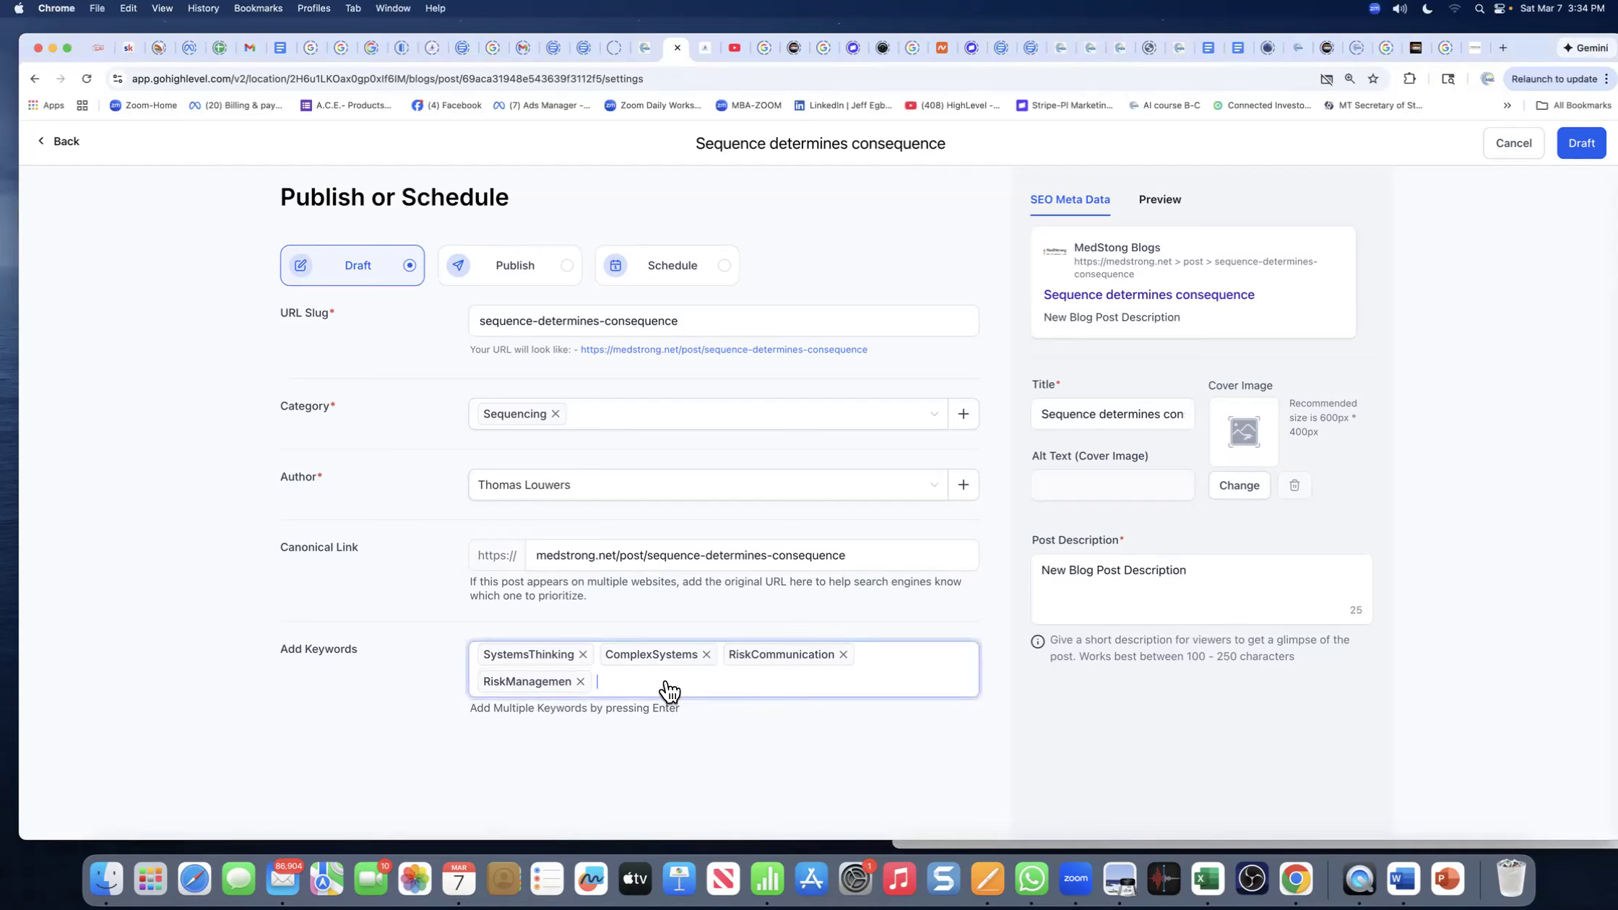
text(Leadership)
key(Return)
click(1148, 589)
click(777, 150)
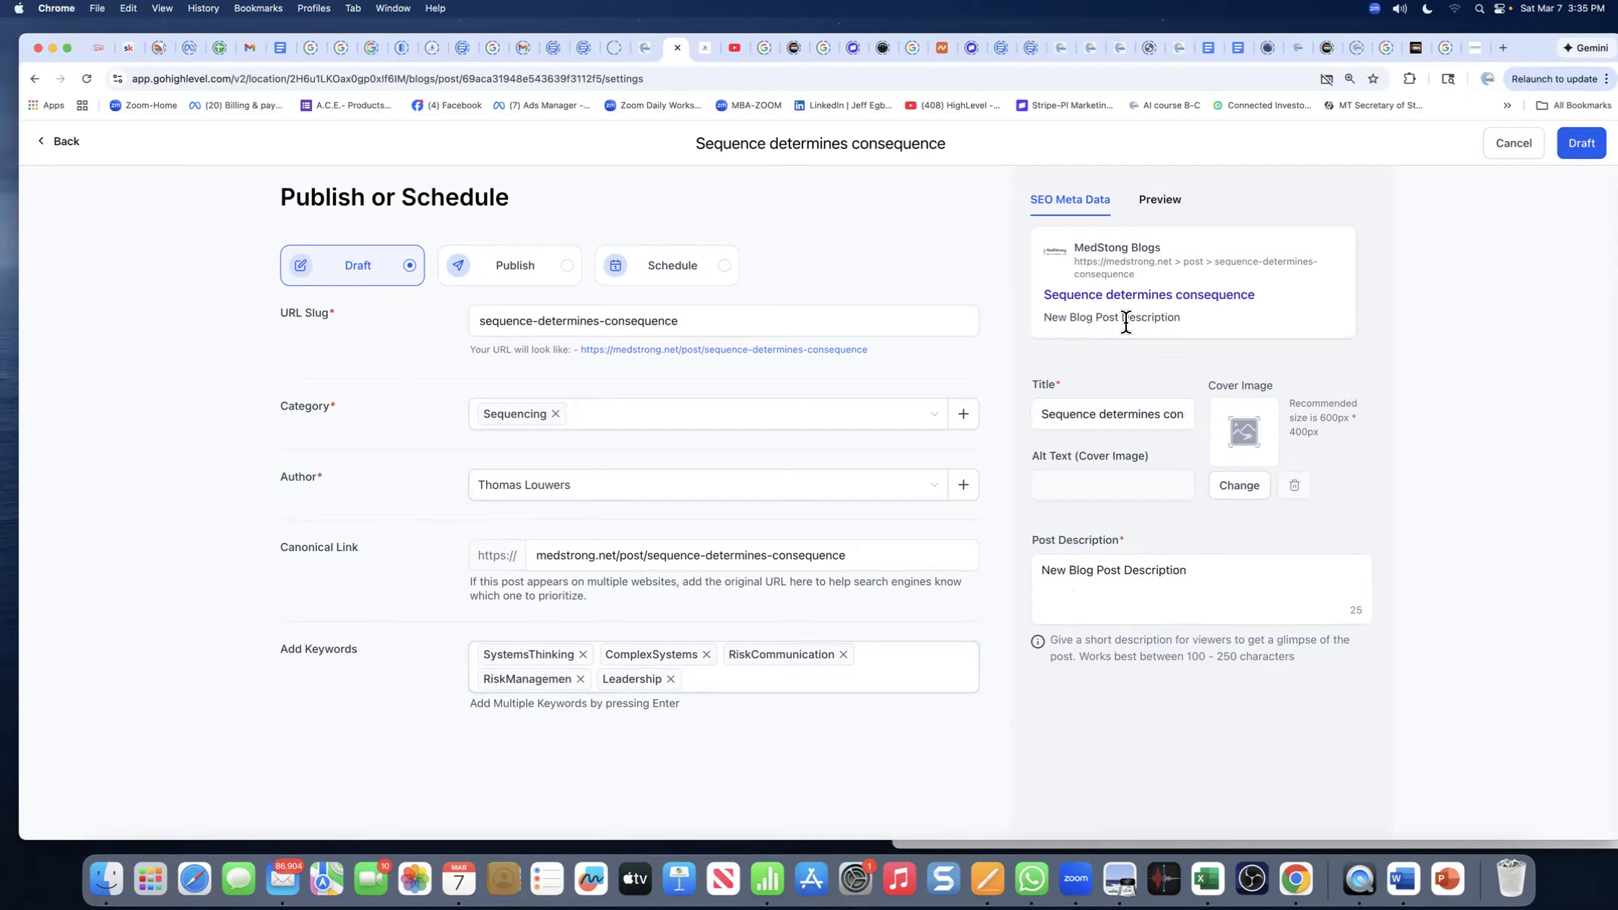
click(1081, 573)
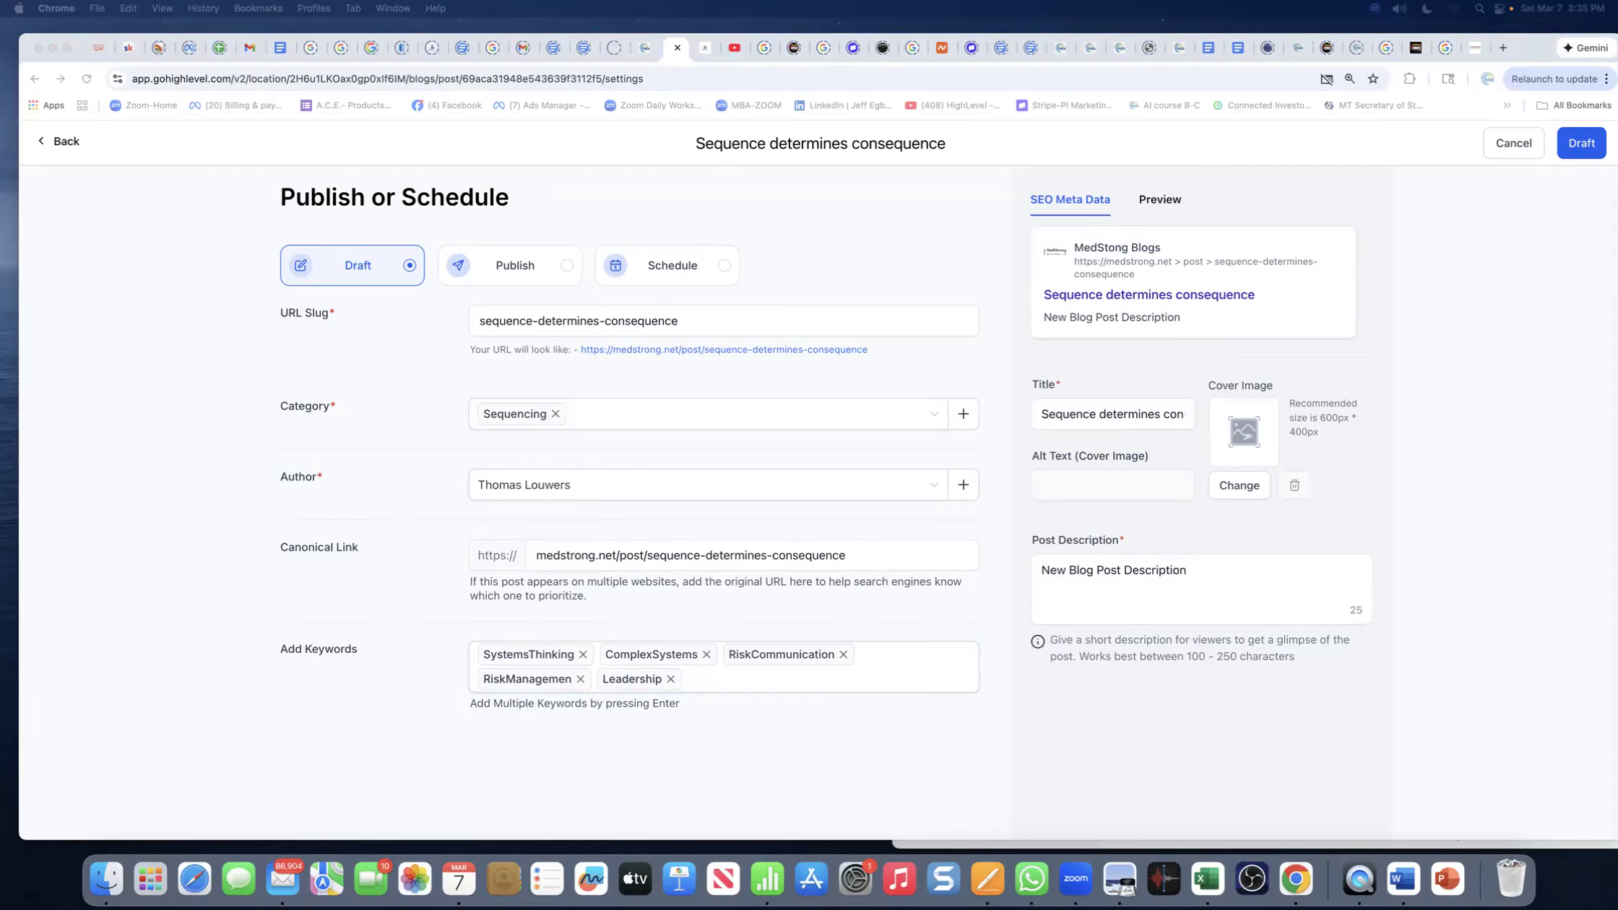
drag(1615, 54, 618, 51)
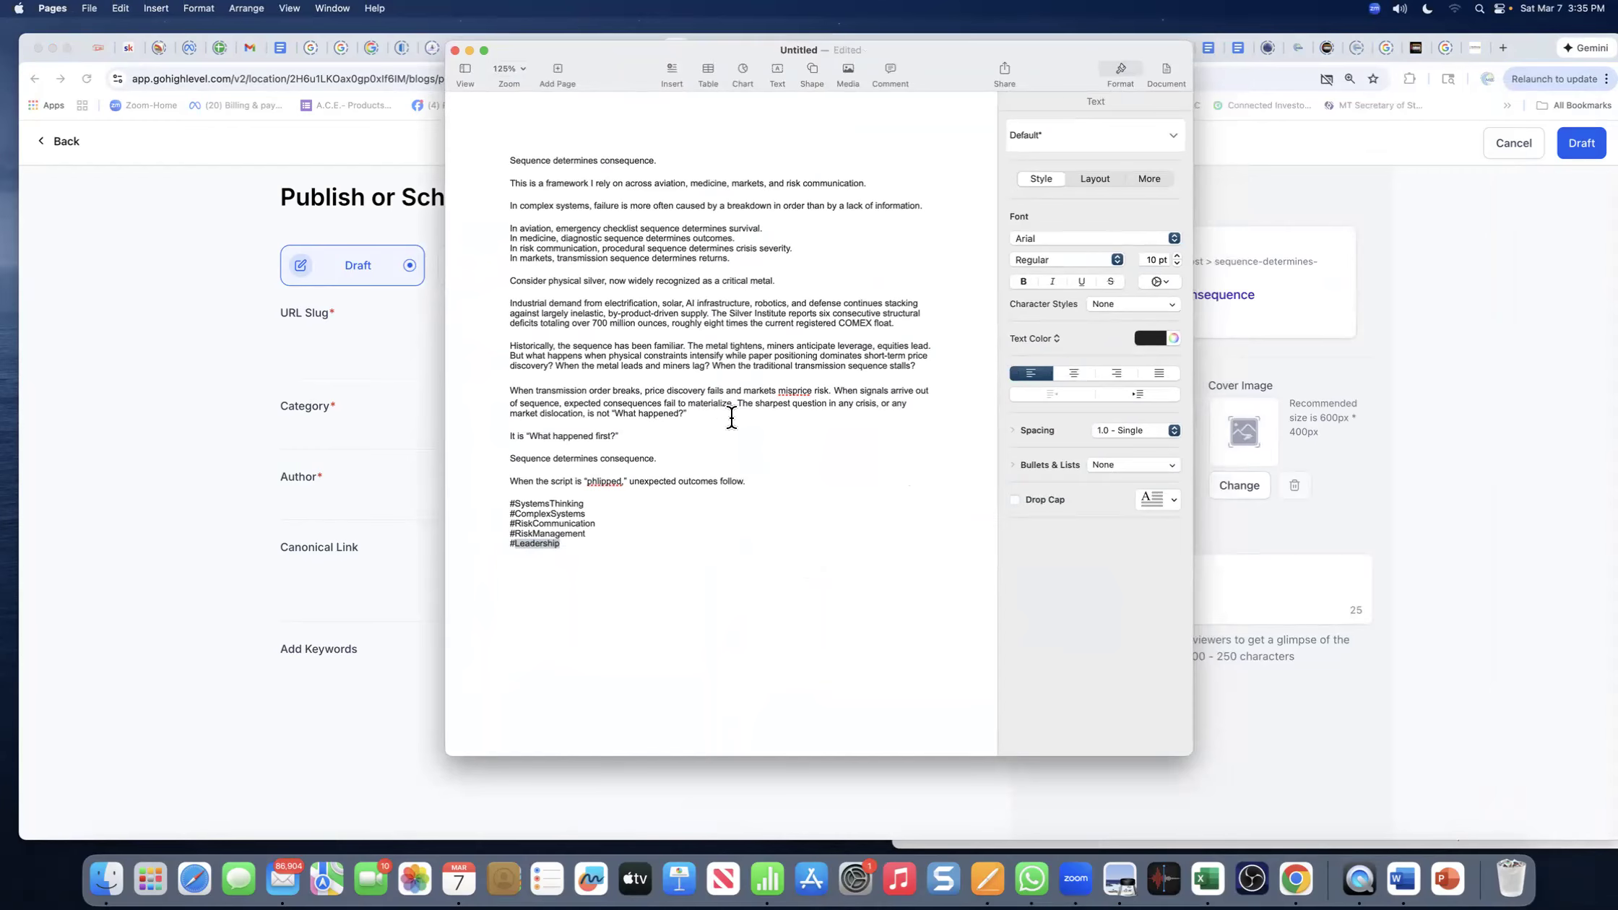
- Bring the Pages article draft back over the browser and scroll to the target passage
drag(684, 346, 859, 356)
click(858, 365)
key(super+m)
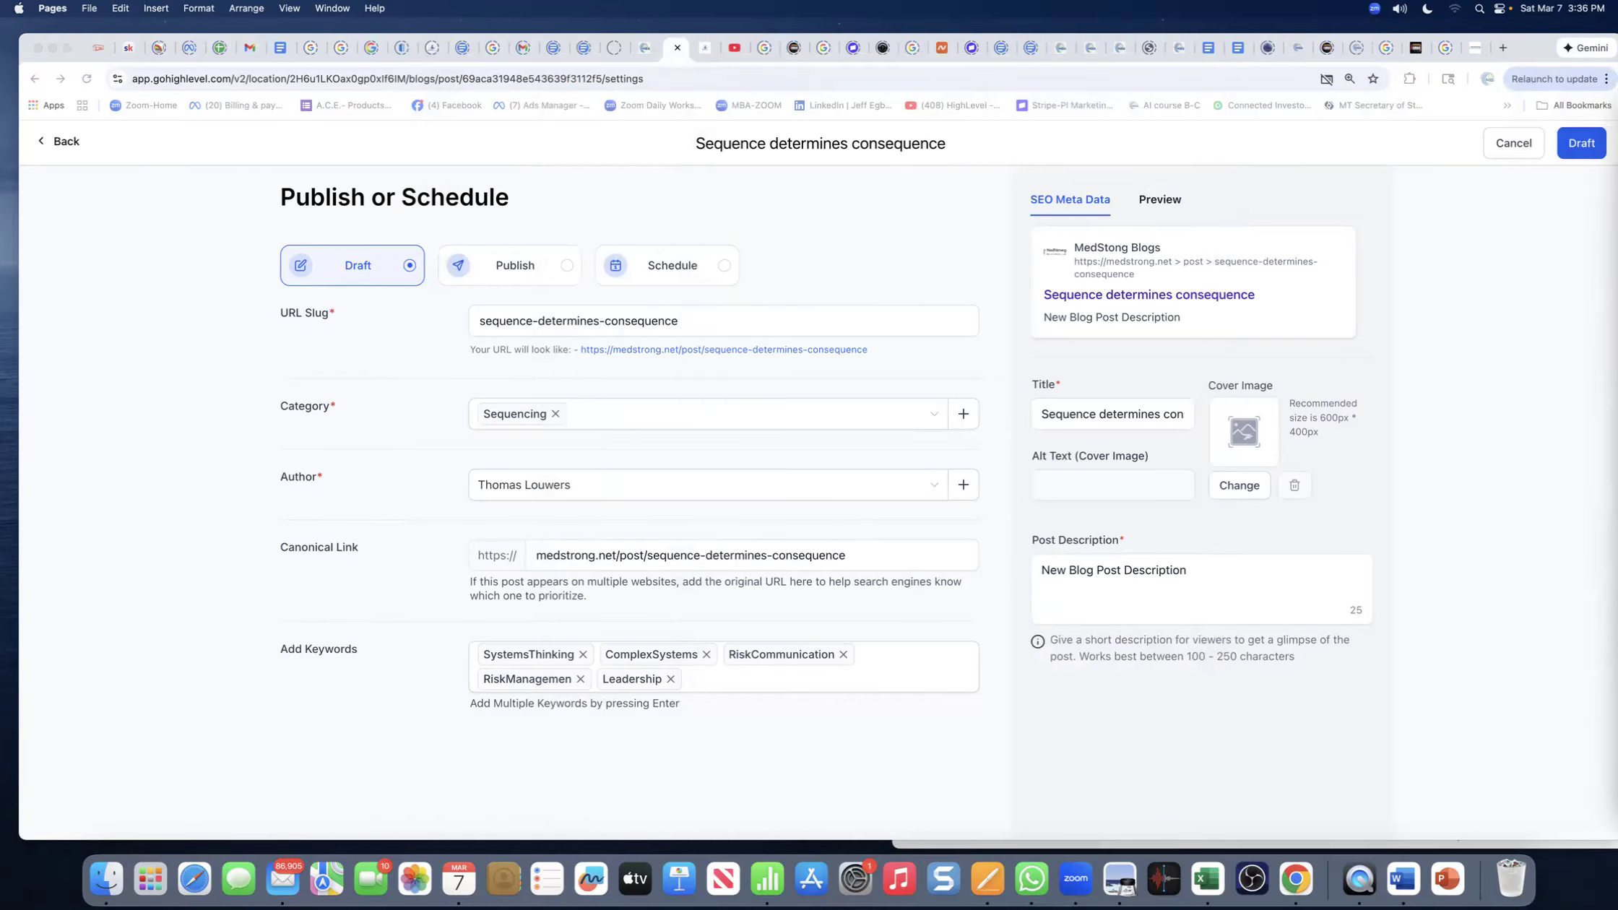
drag(1616, 145, 640, 74)
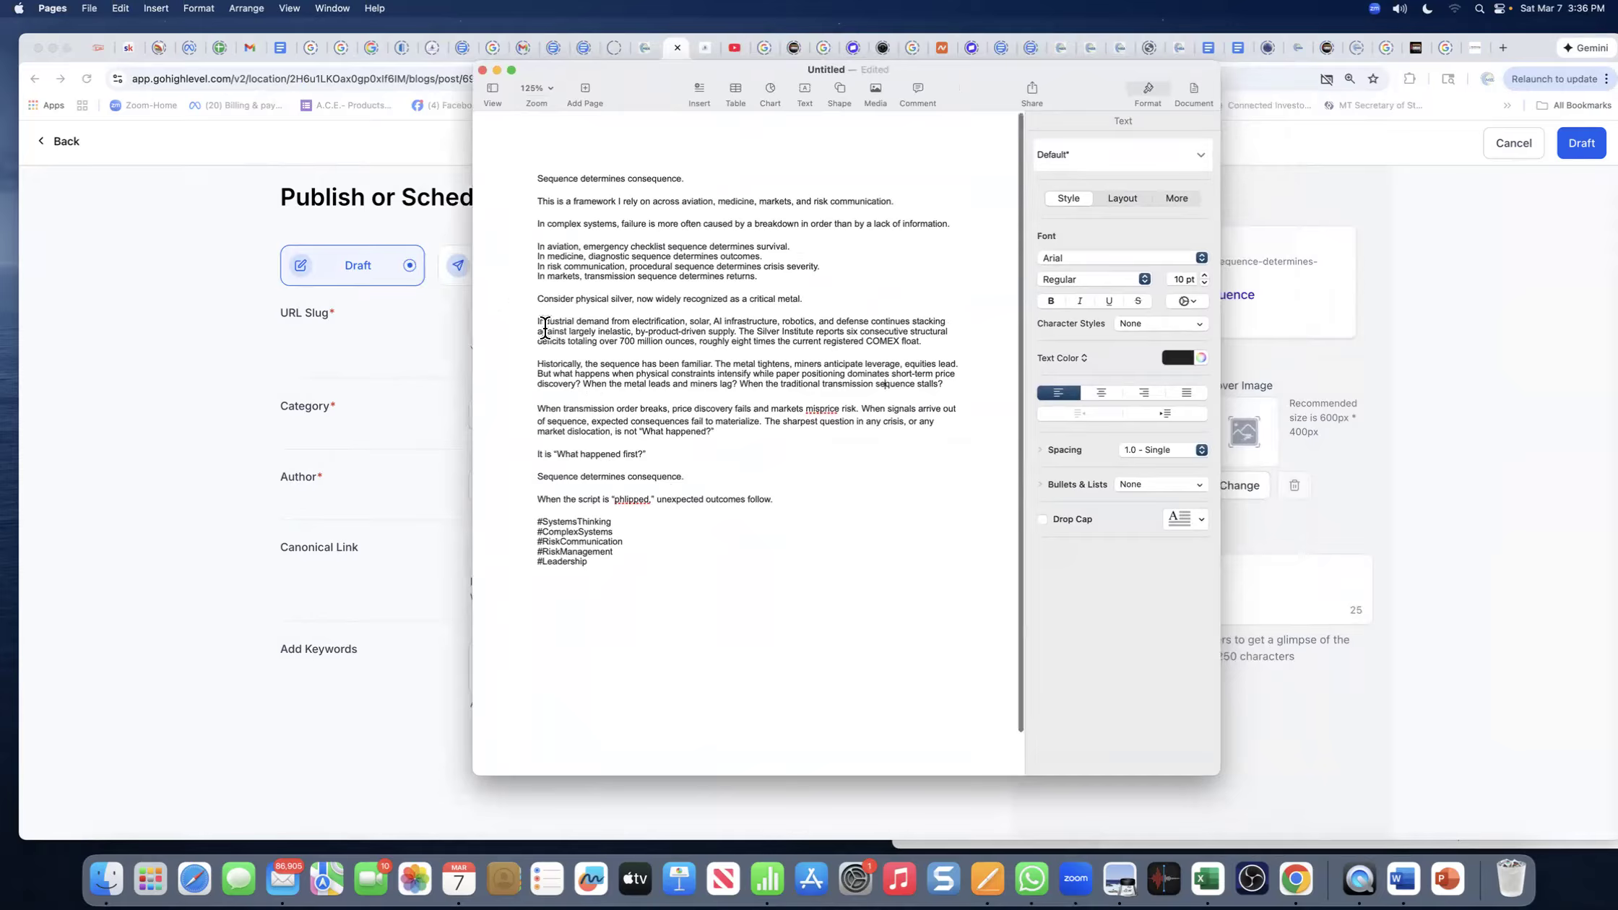
scroll(595, 352, down, 1)
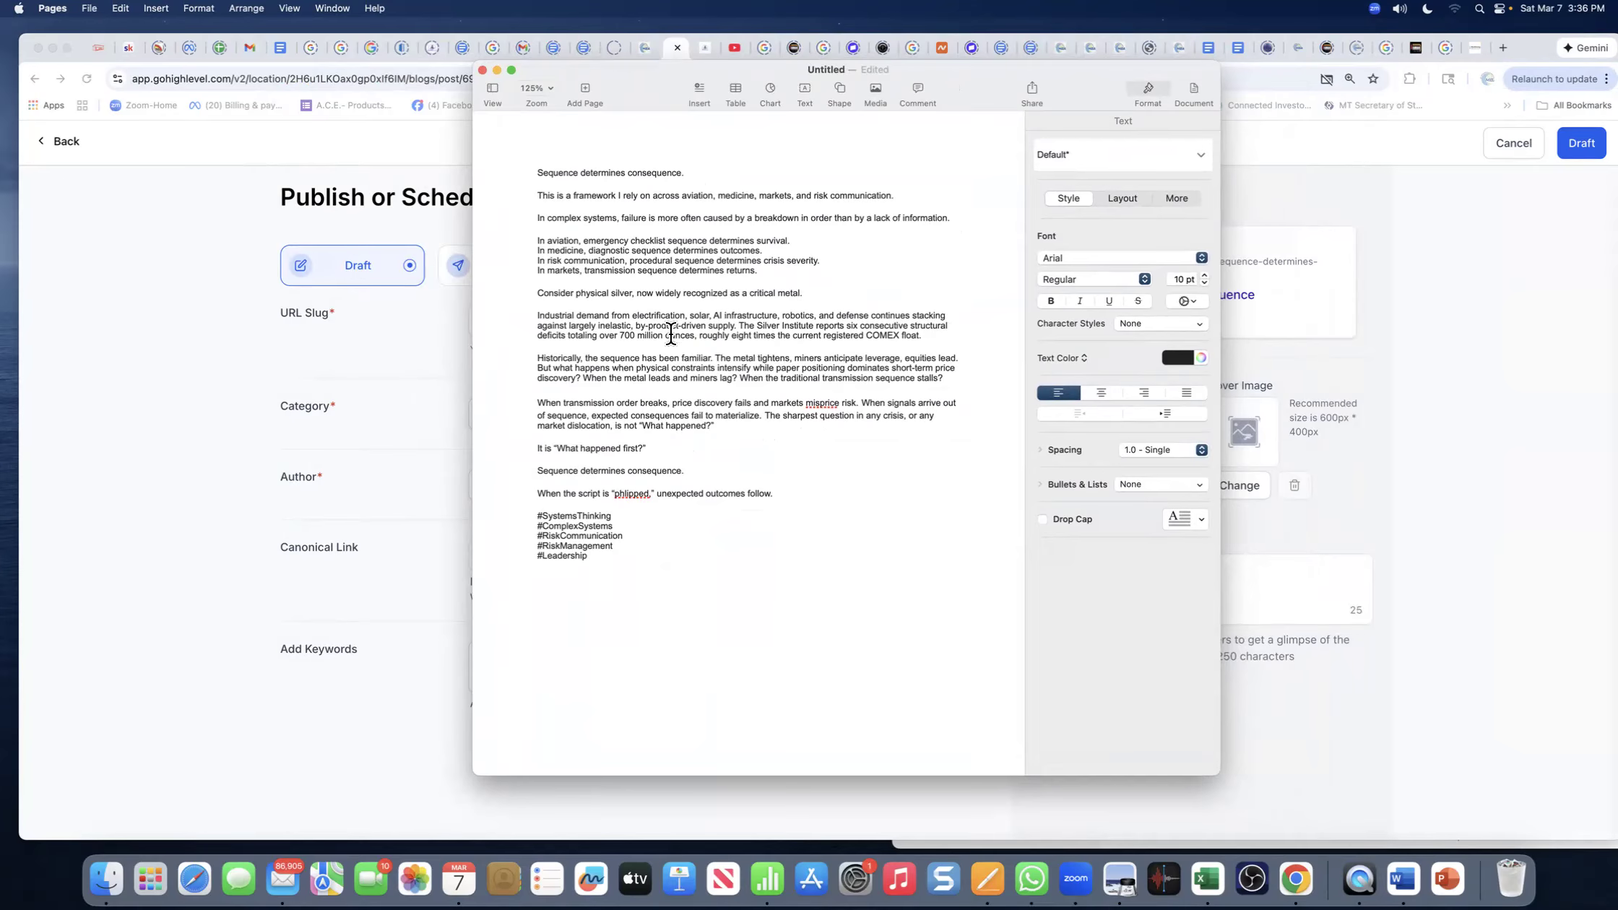
scroll(670, 334, down, 1)
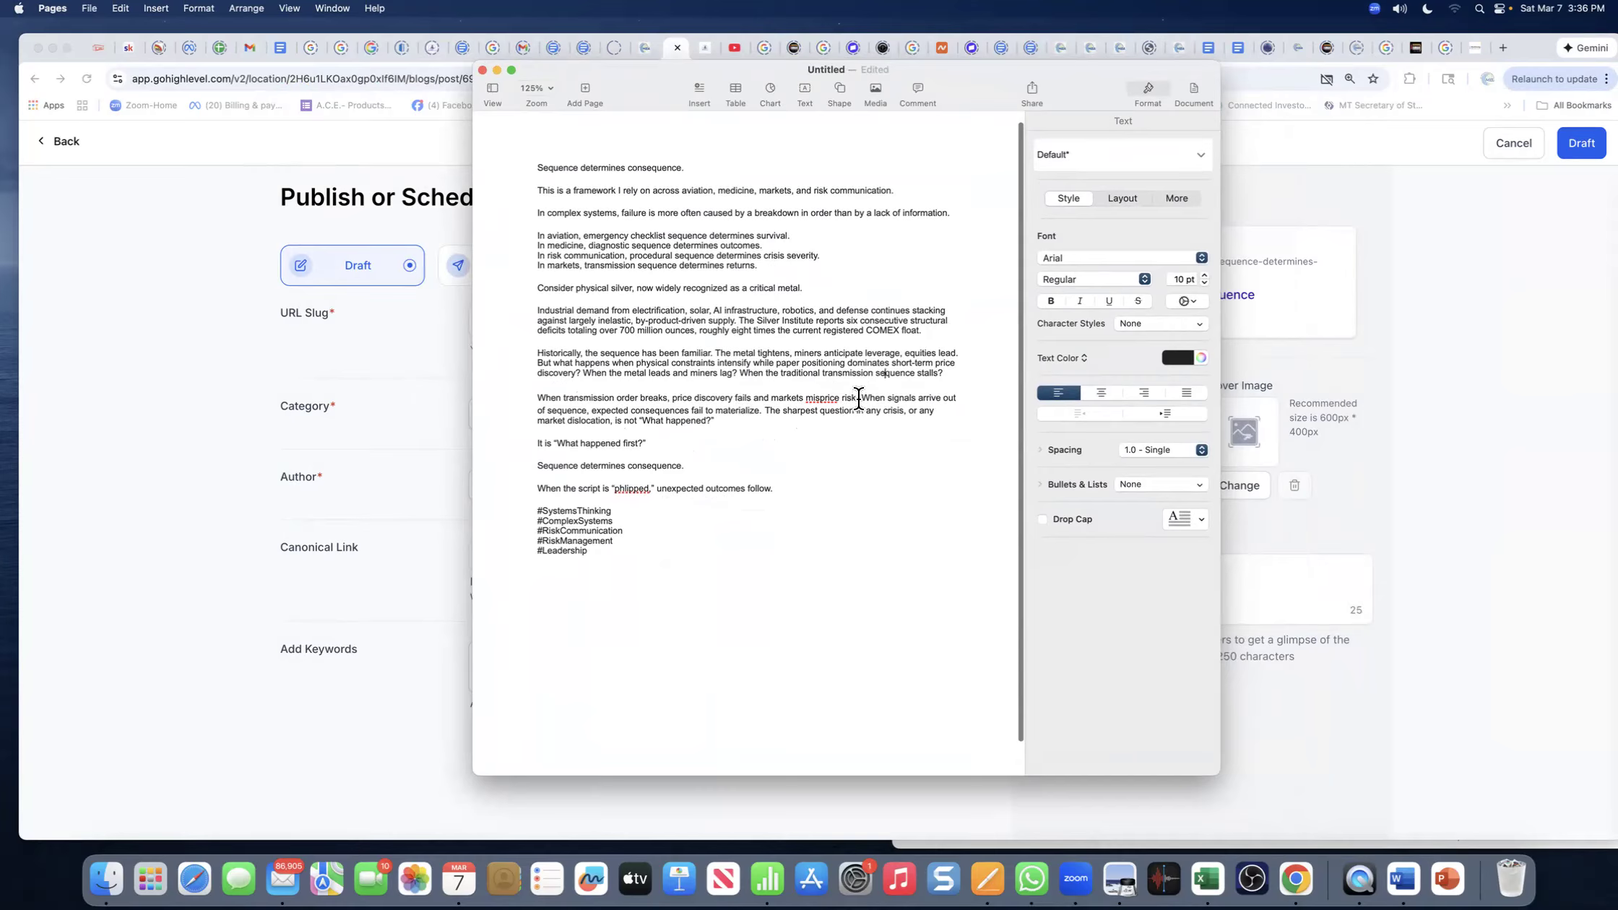
- Copy 'When signals arrive out of sequence, expected consequences fail to materialize.' and select HighLevel's placeholder description
drag(861, 398, 763, 416)
right_click(726, 415)
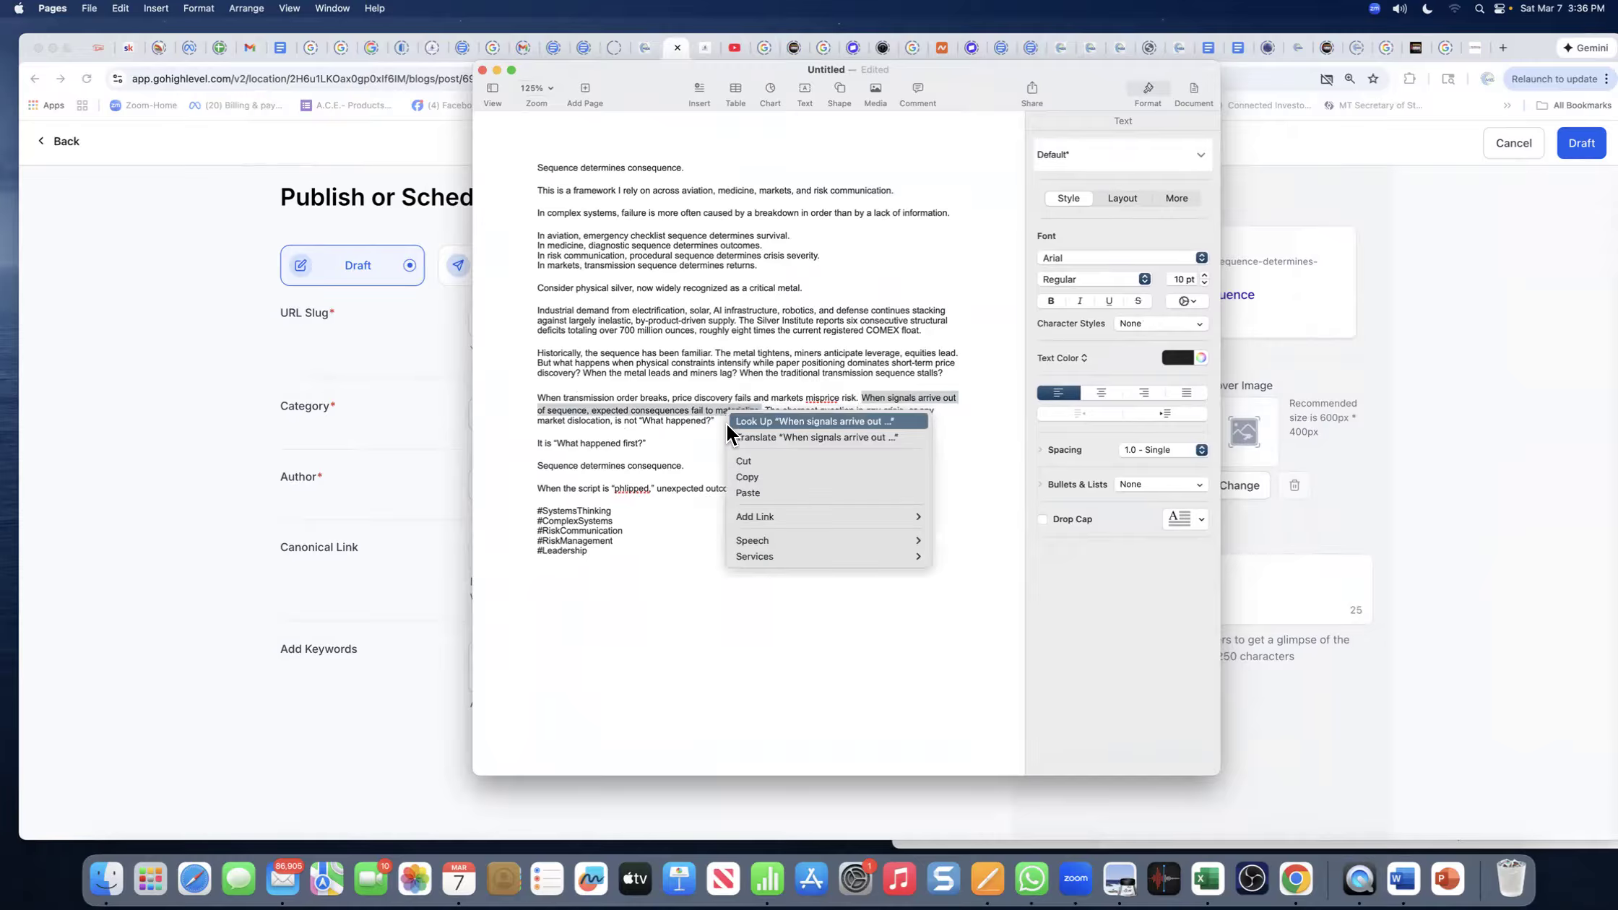
click(741, 479)
drag(634, 84, 813, 90)
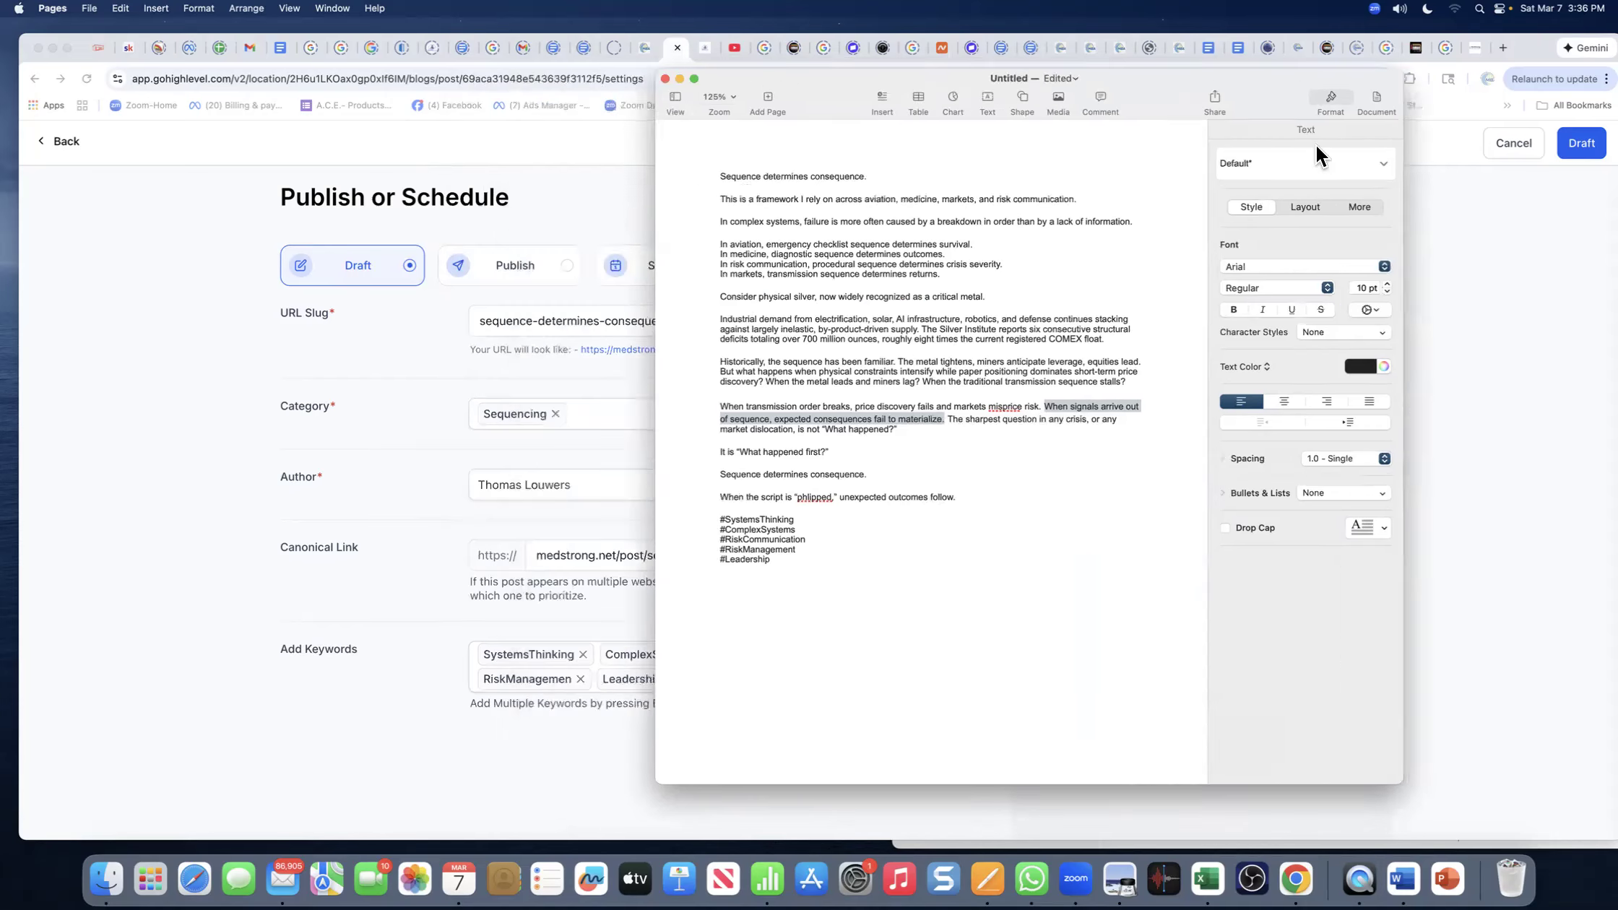
click(1452, 195)
triple_click(1056, 567)
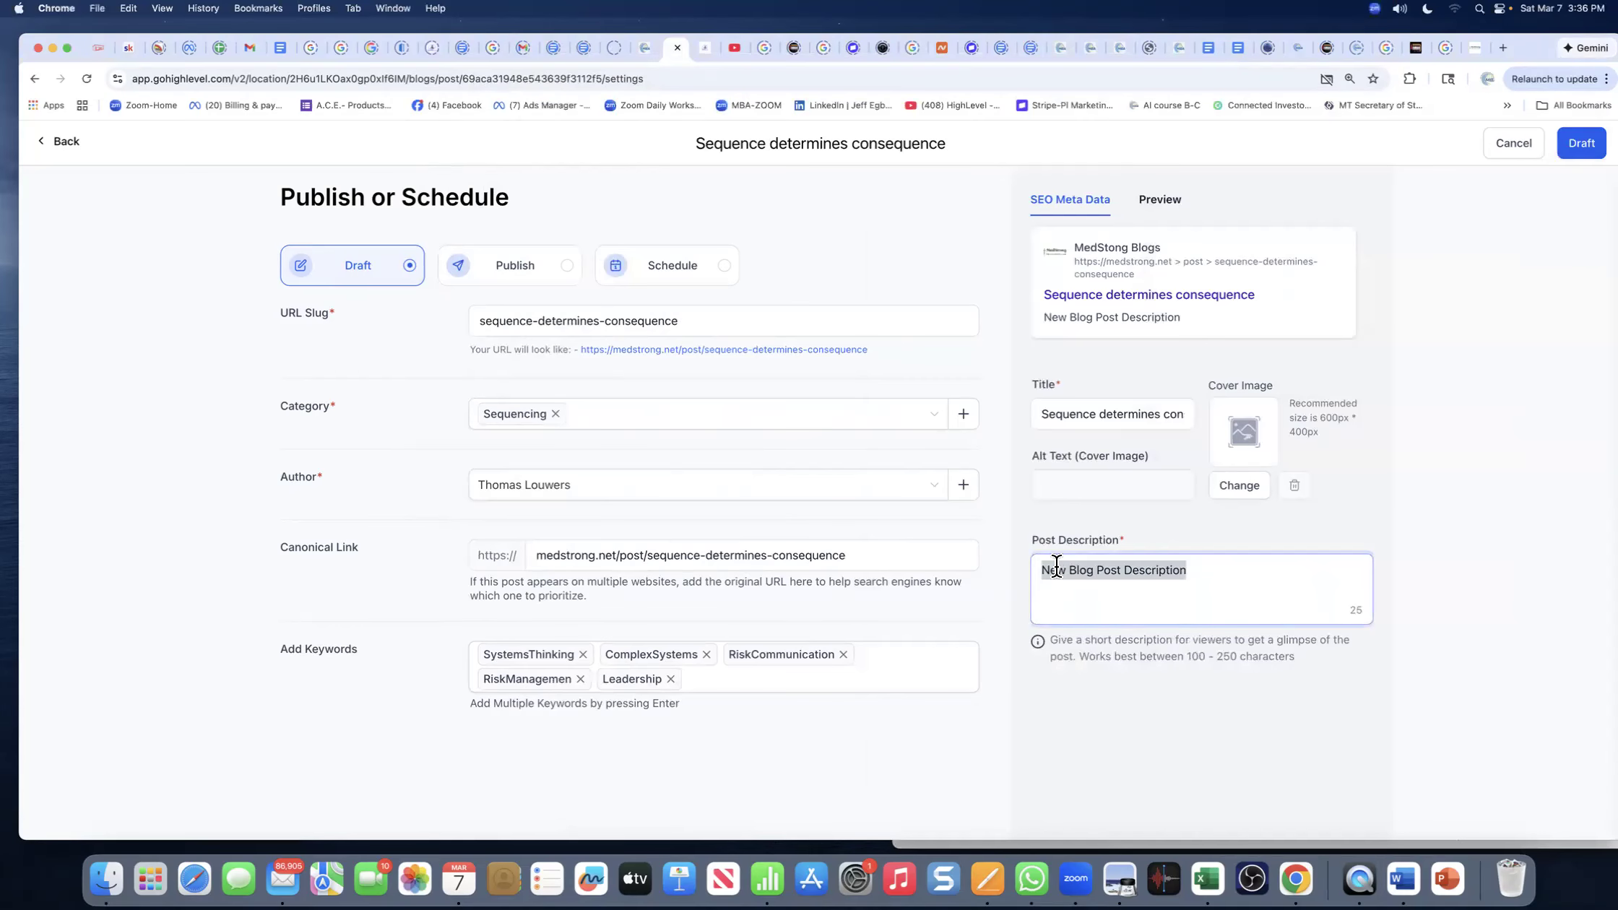
- Paste the 'When signals arrive out of sequence…' sentence as the post description and save as Draft
right_click(1056, 567)
click(1118, 590)
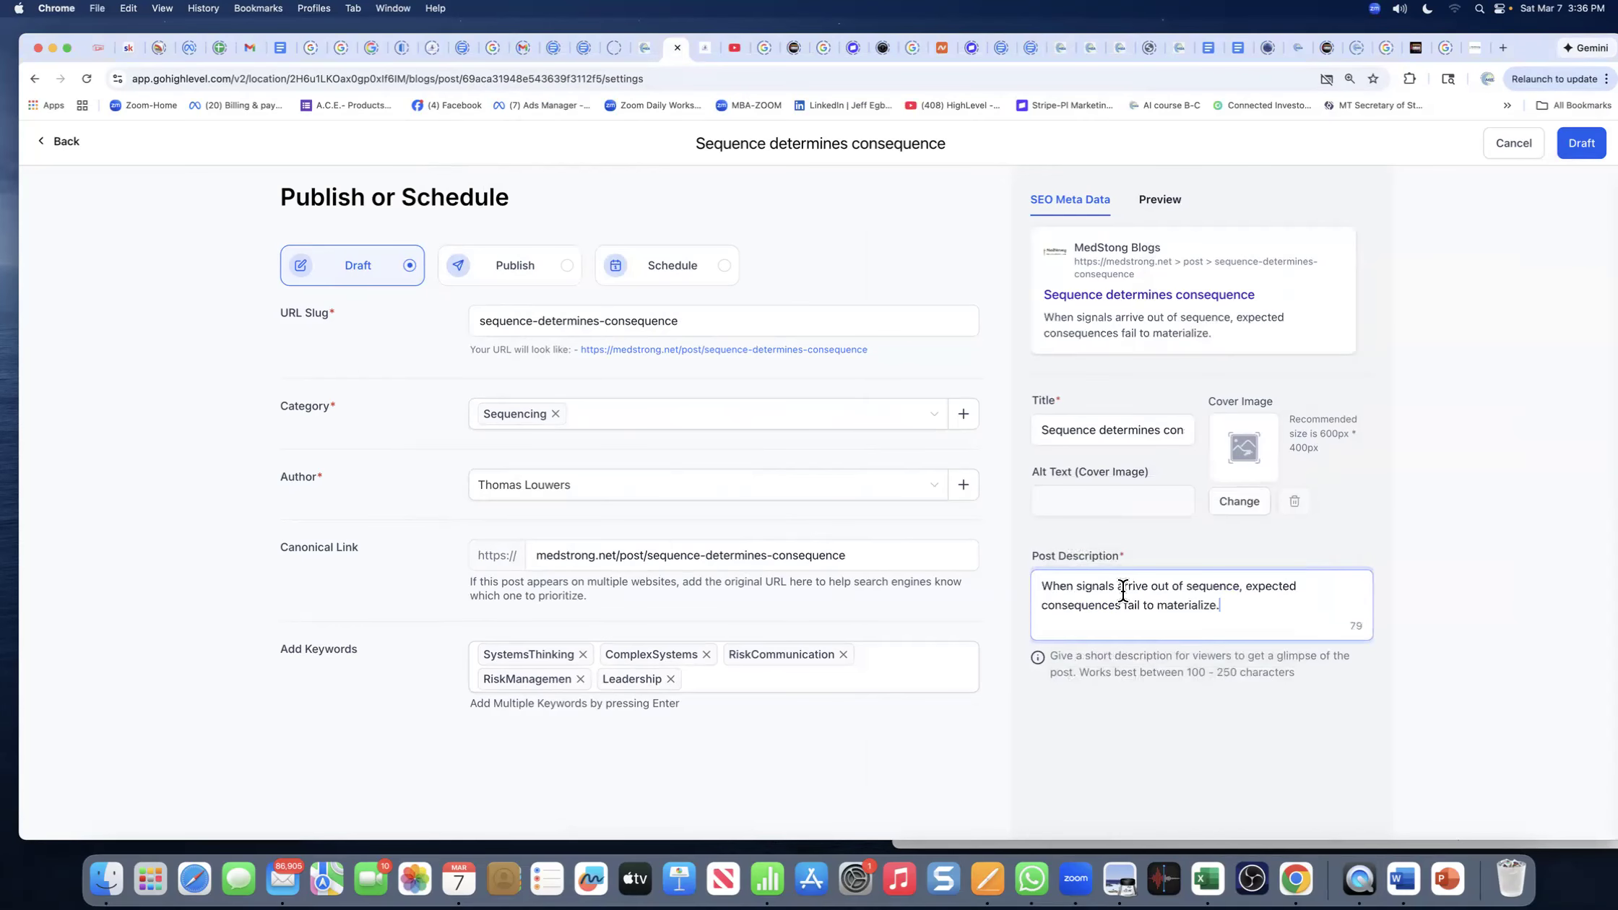
click(1575, 152)
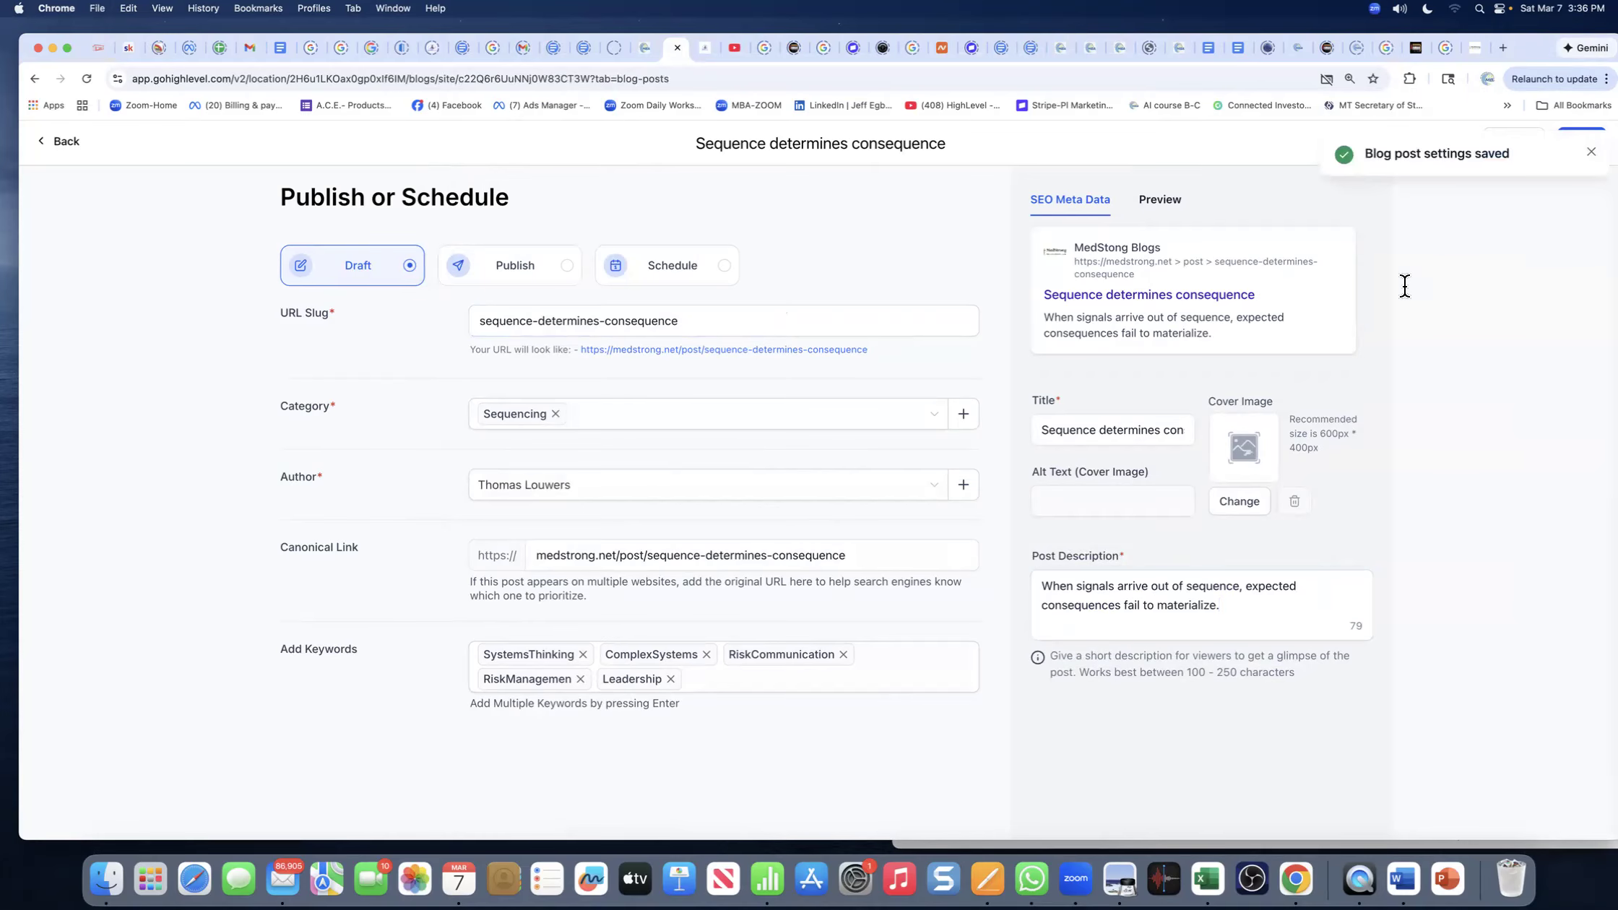
click(1591, 153)
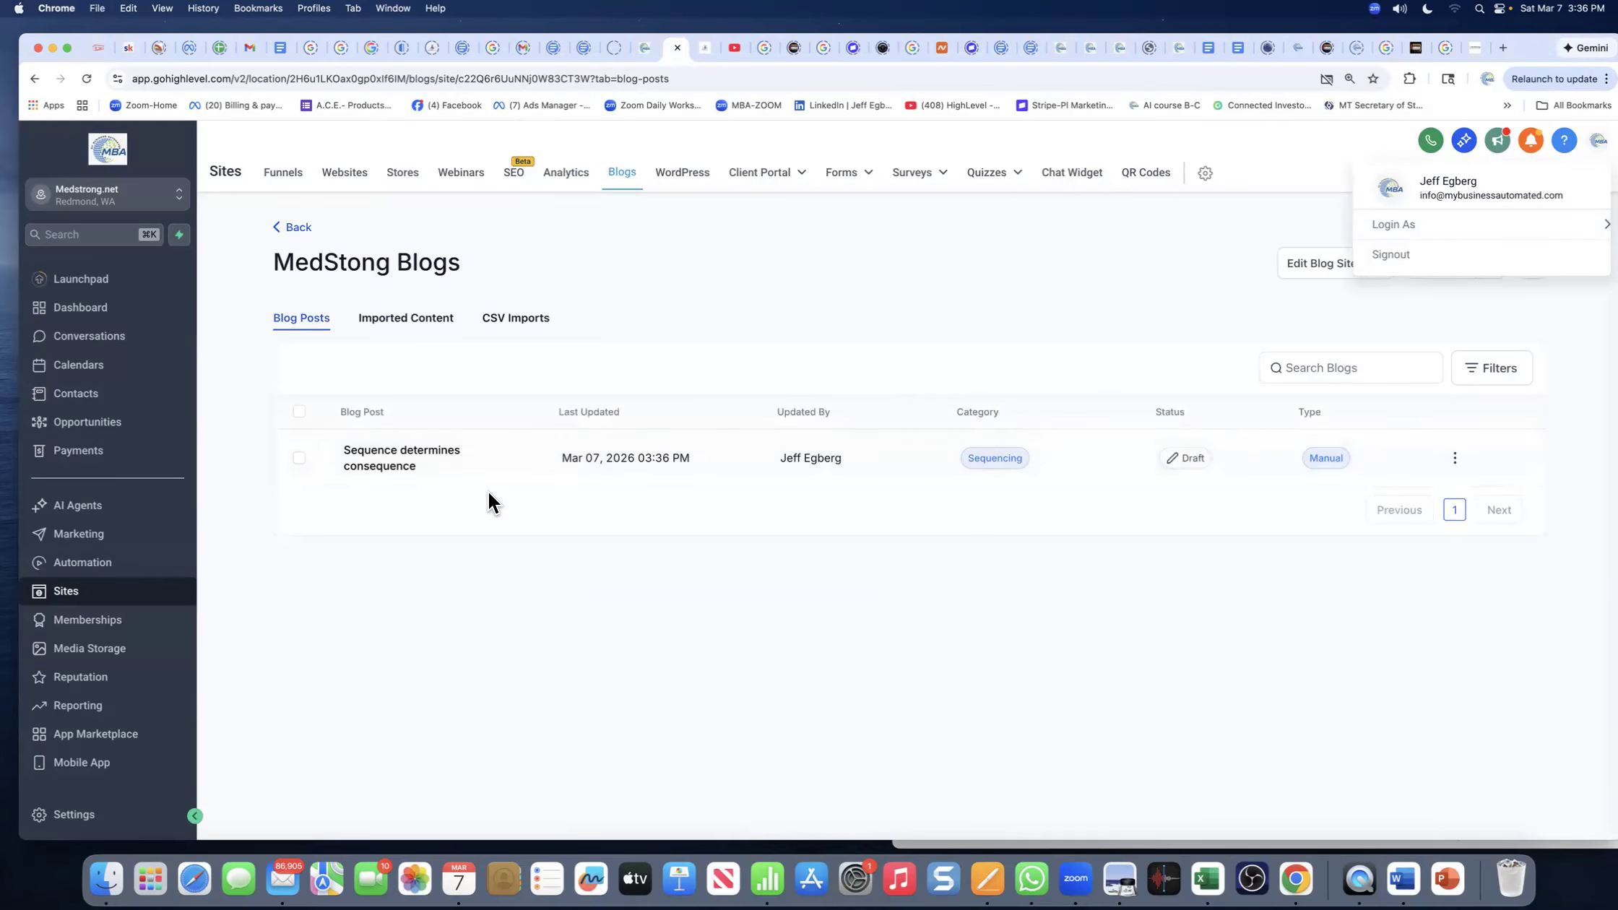
- Open the Sequence determines consequence post in the editor via its row's Edit Post action
click(1455, 457)
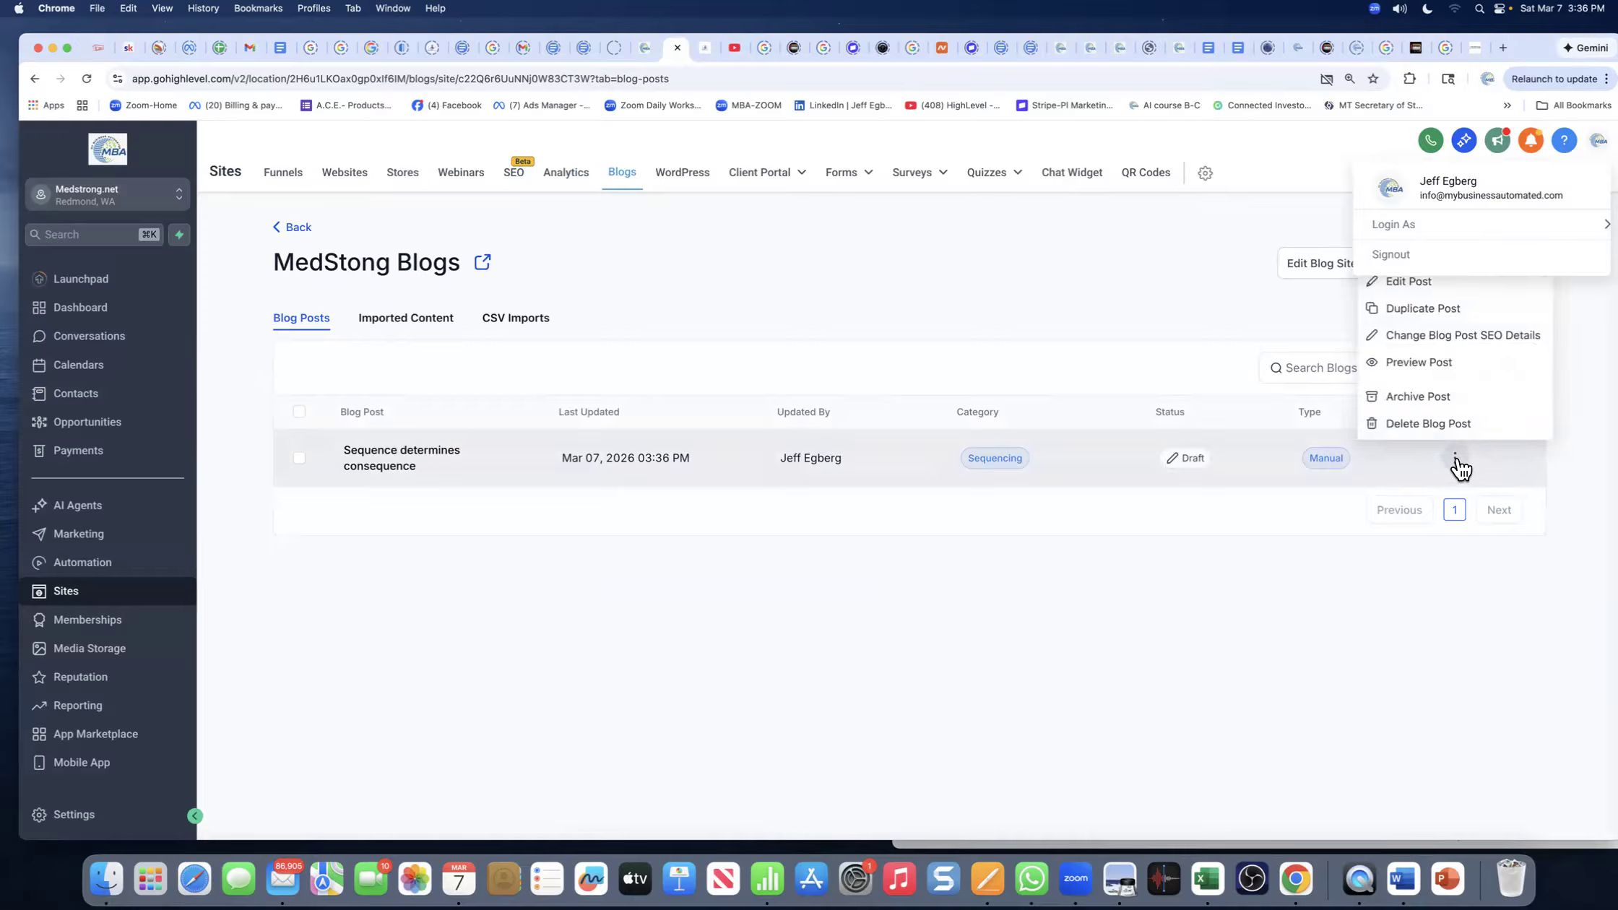
click(1164, 277)
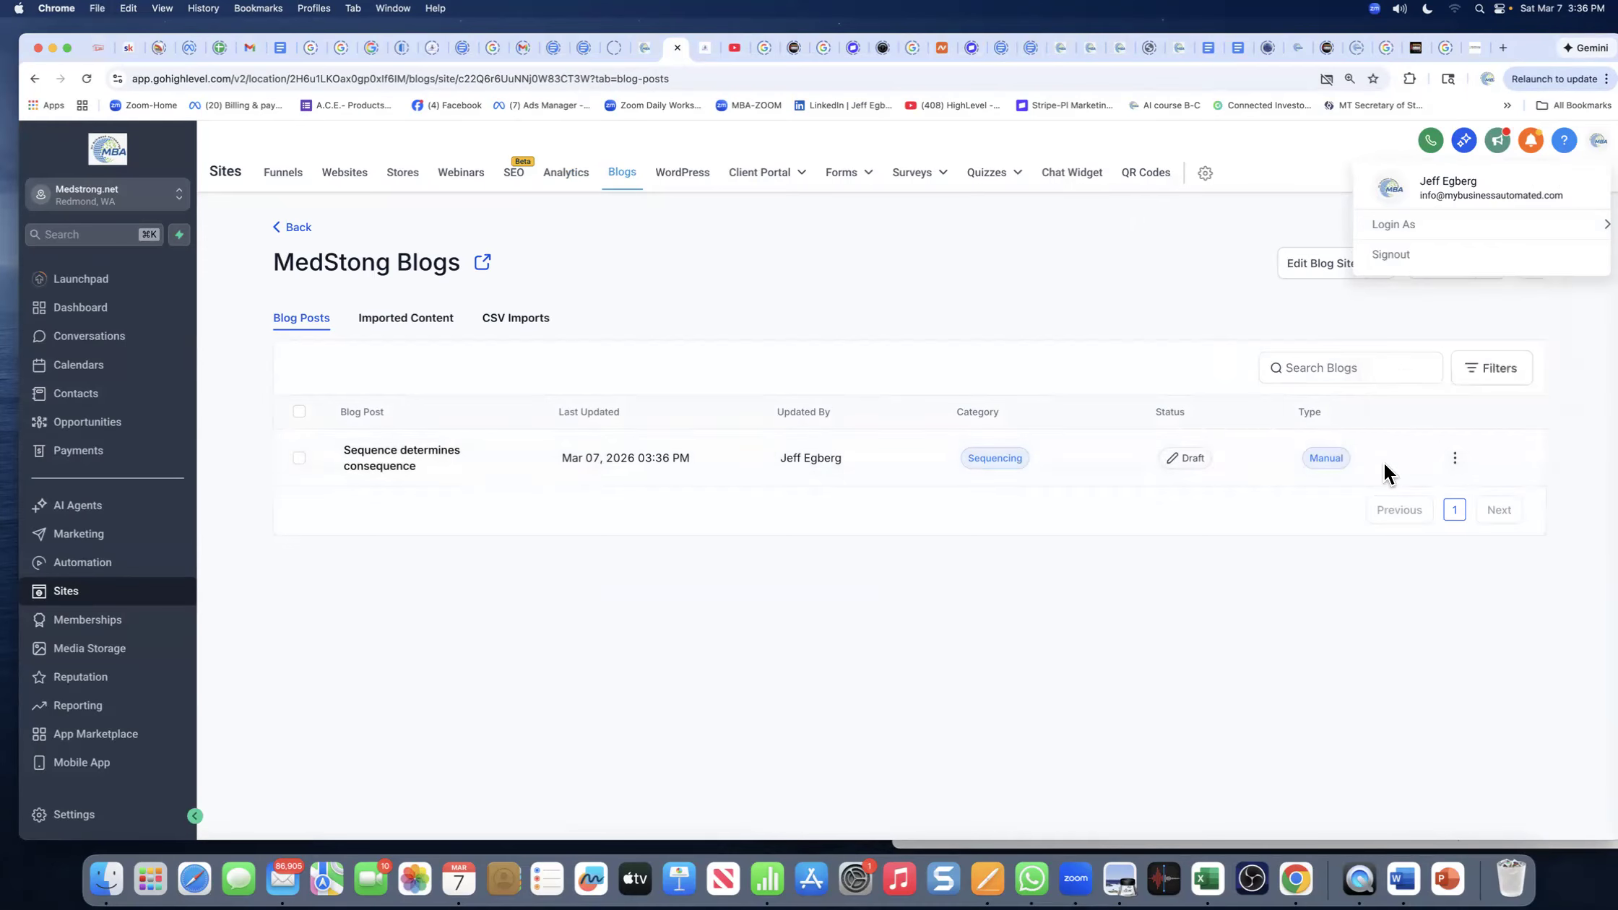
click(1454, 190)
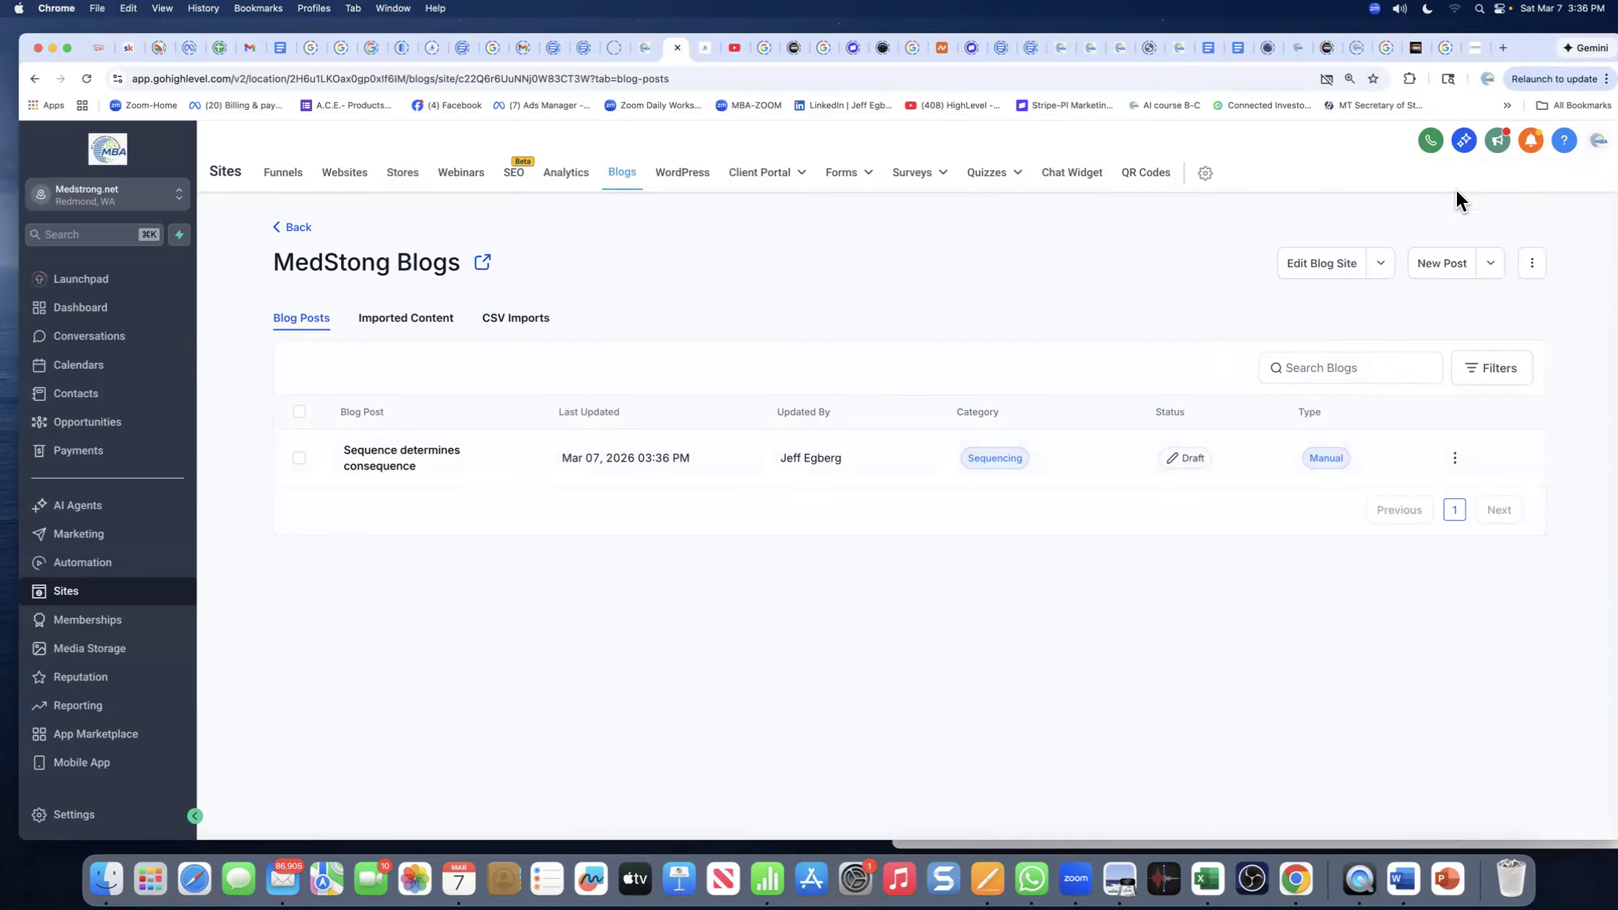
click(1454, 462)
click(1408, 283)
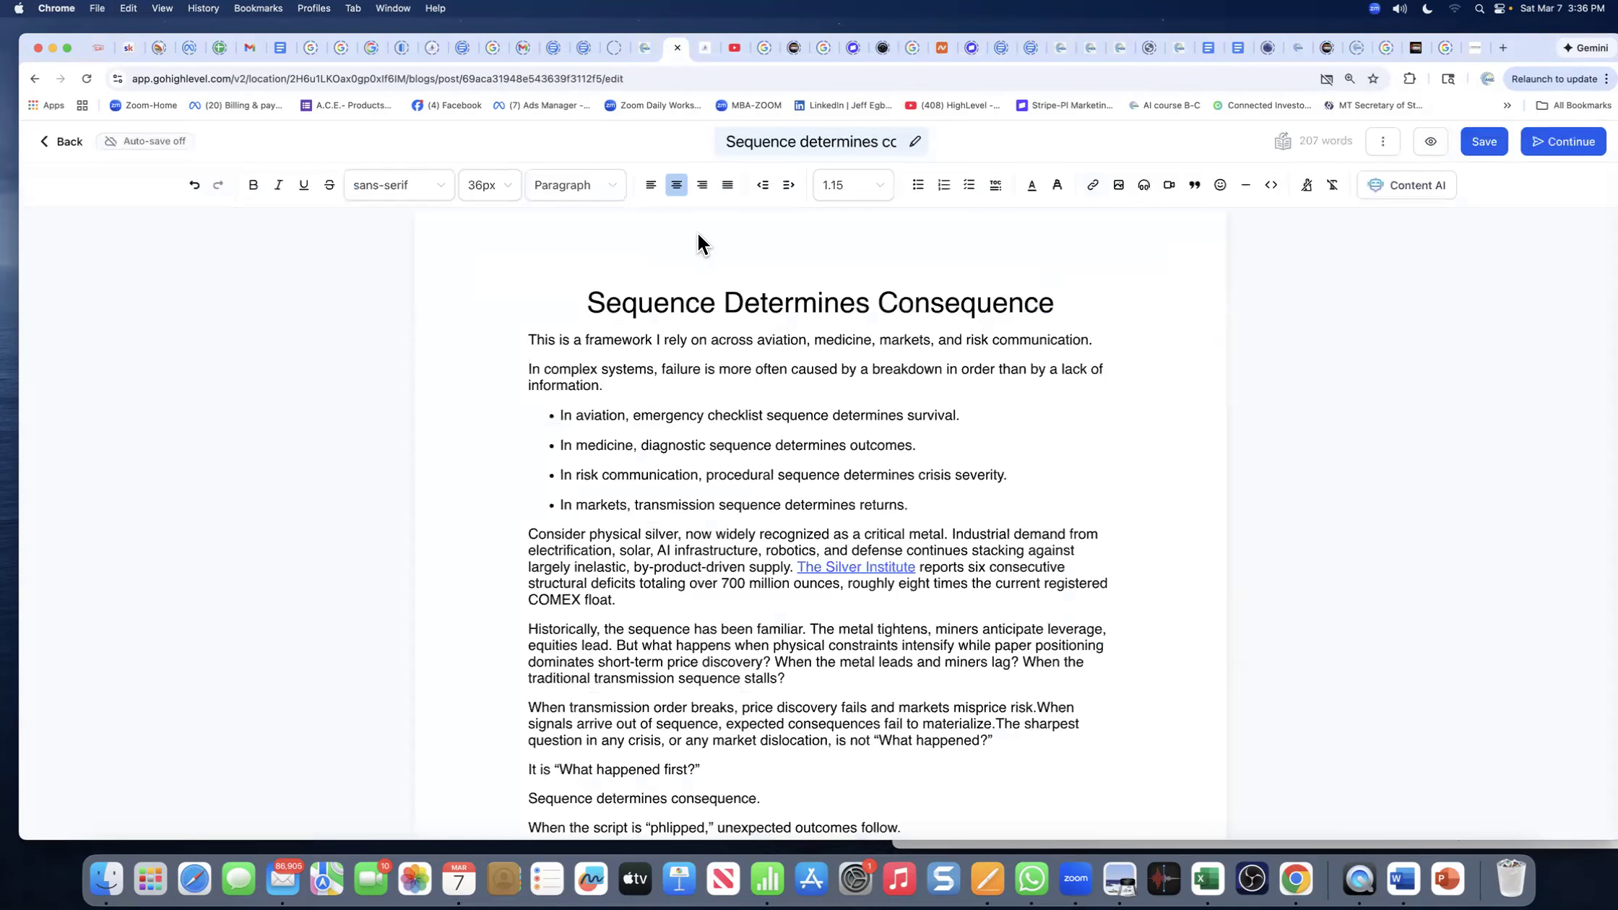
- Capitalize the title to 'Sequence Determines Consequence'
key(BackSpace)
text(D)
key(shift+Right)
key(shift+Right)
key(shift+Right)
key(Right)
key(Right)
key(Right)
key(Right)
key(Right)
key(Right)
key(Right)
key(Right)
key(BackSpace)
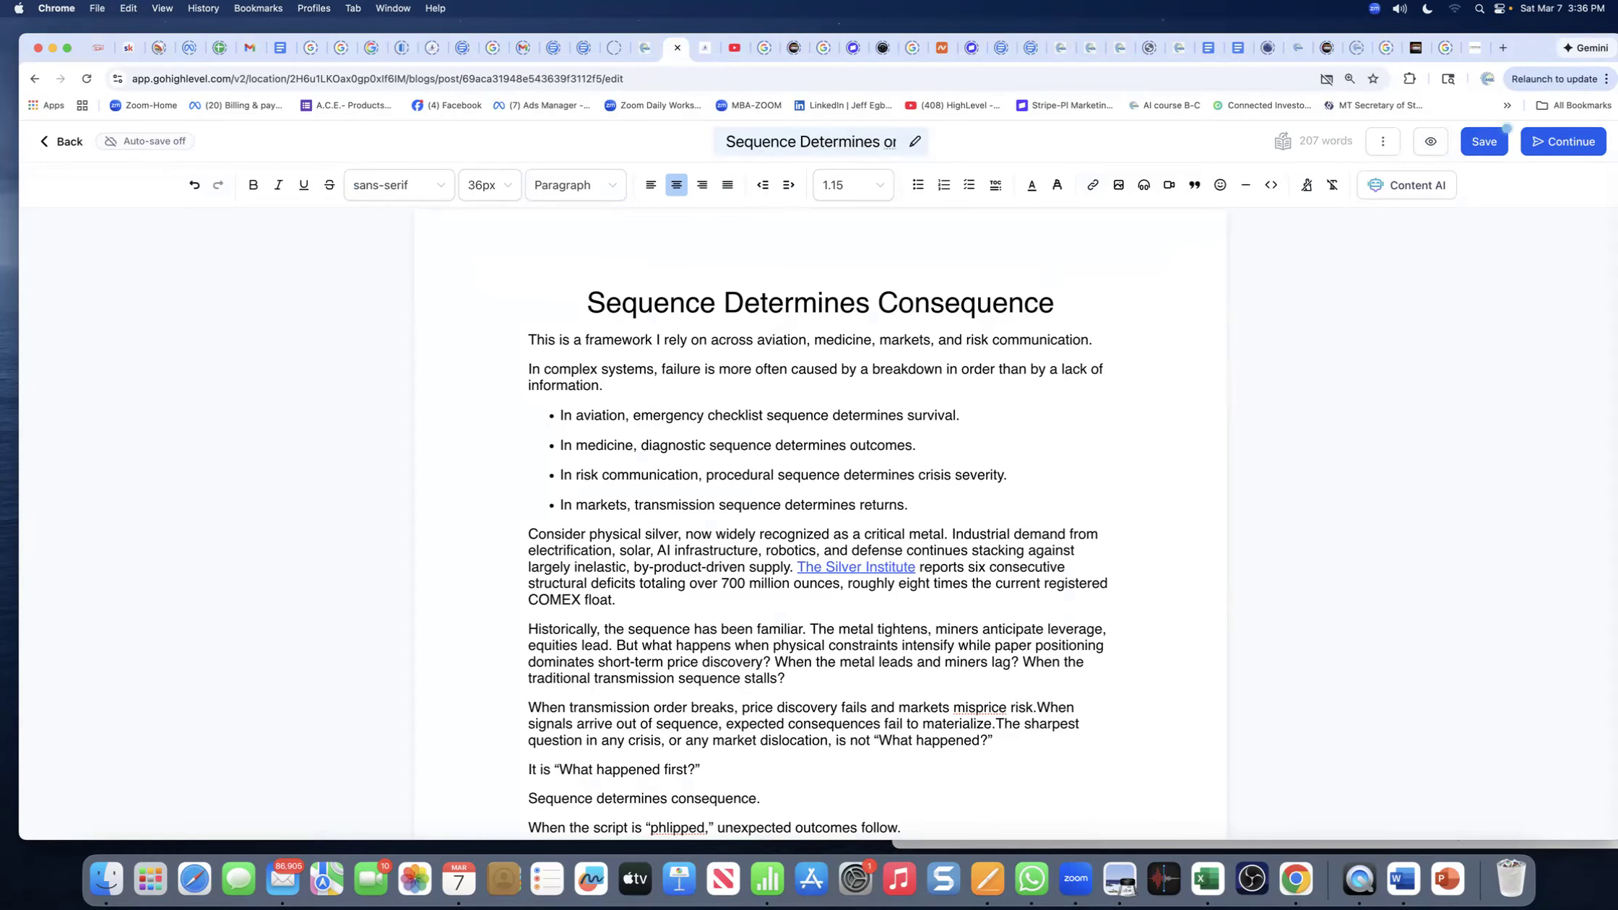
text(C)
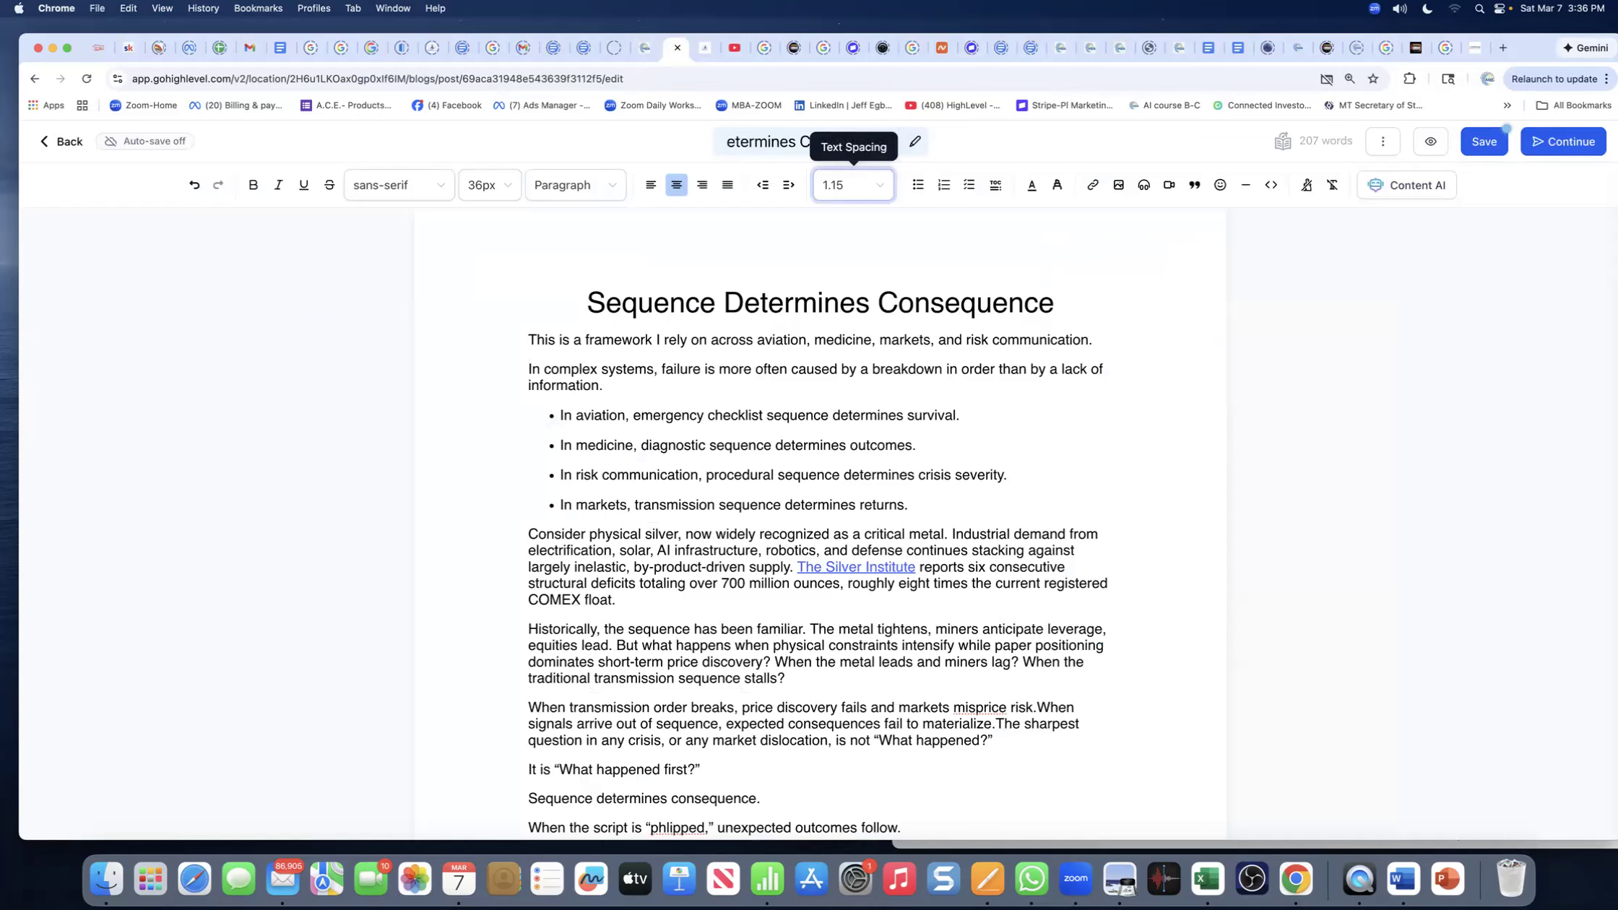
click(911, 229)
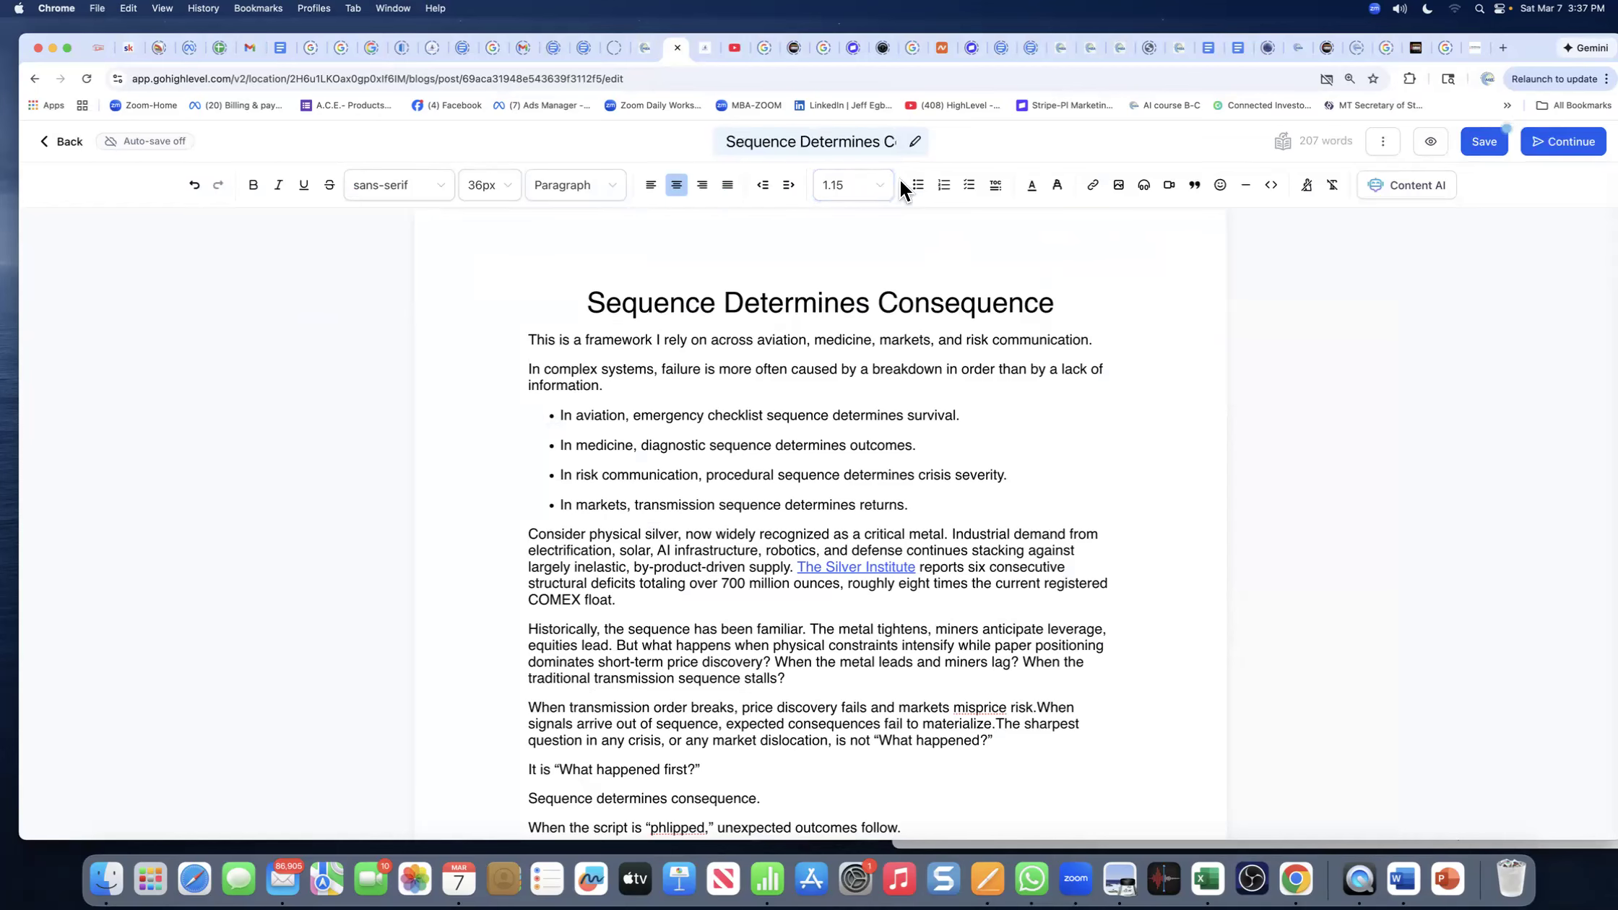
- Save the edited post and continue to its Publish or Schedule page
scroll(851, 142, right, 1)
click(1482, 141)
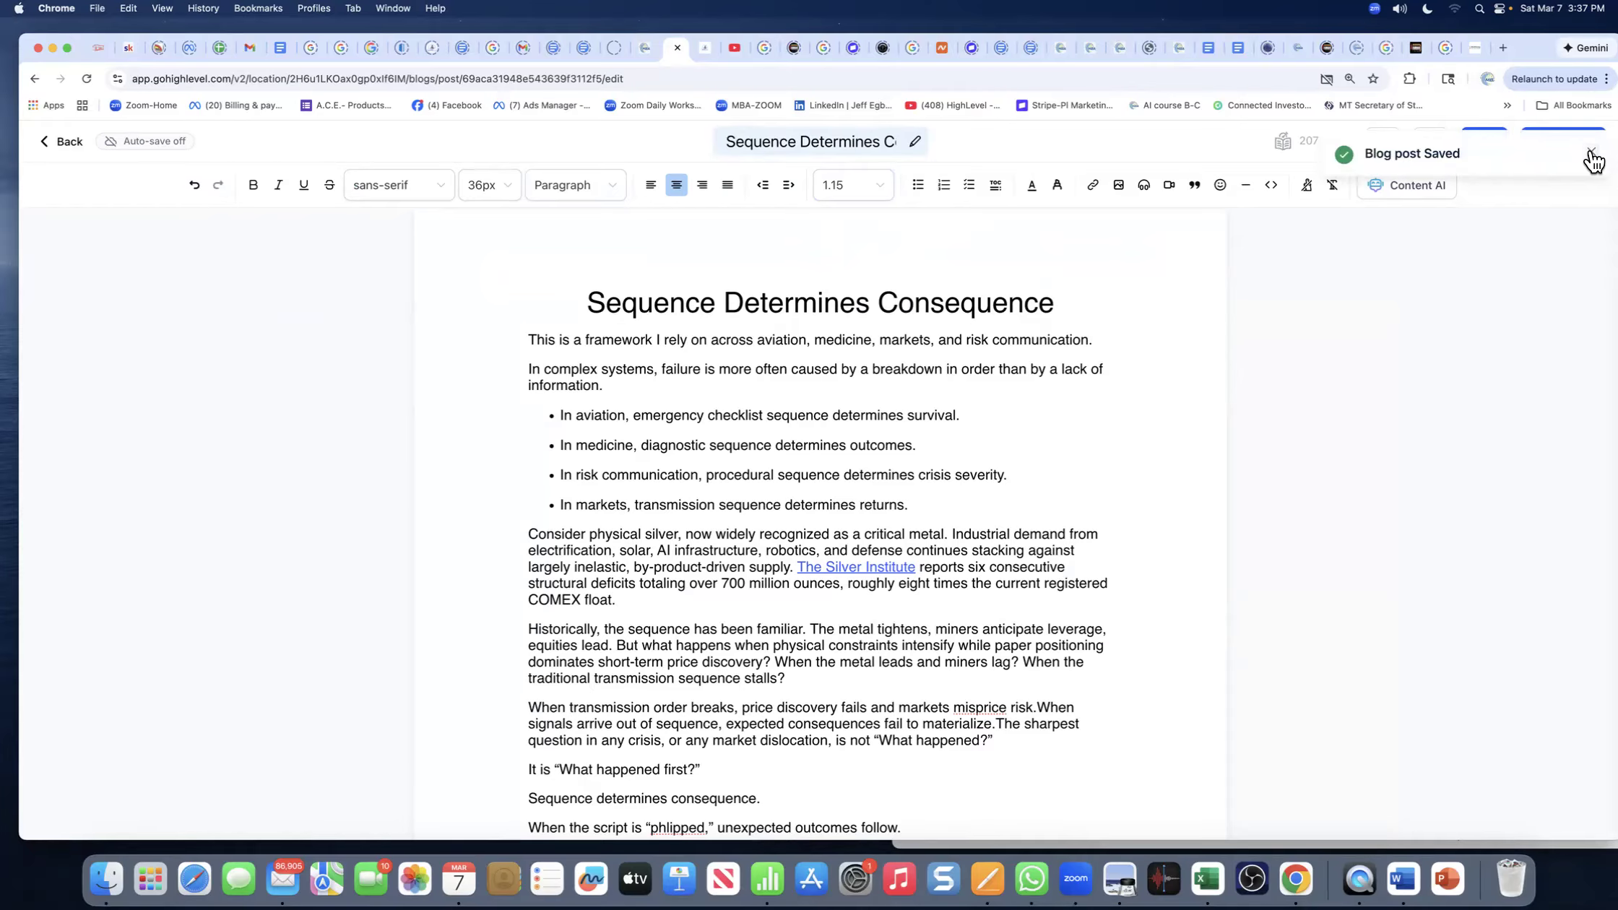
click(1573, 143)
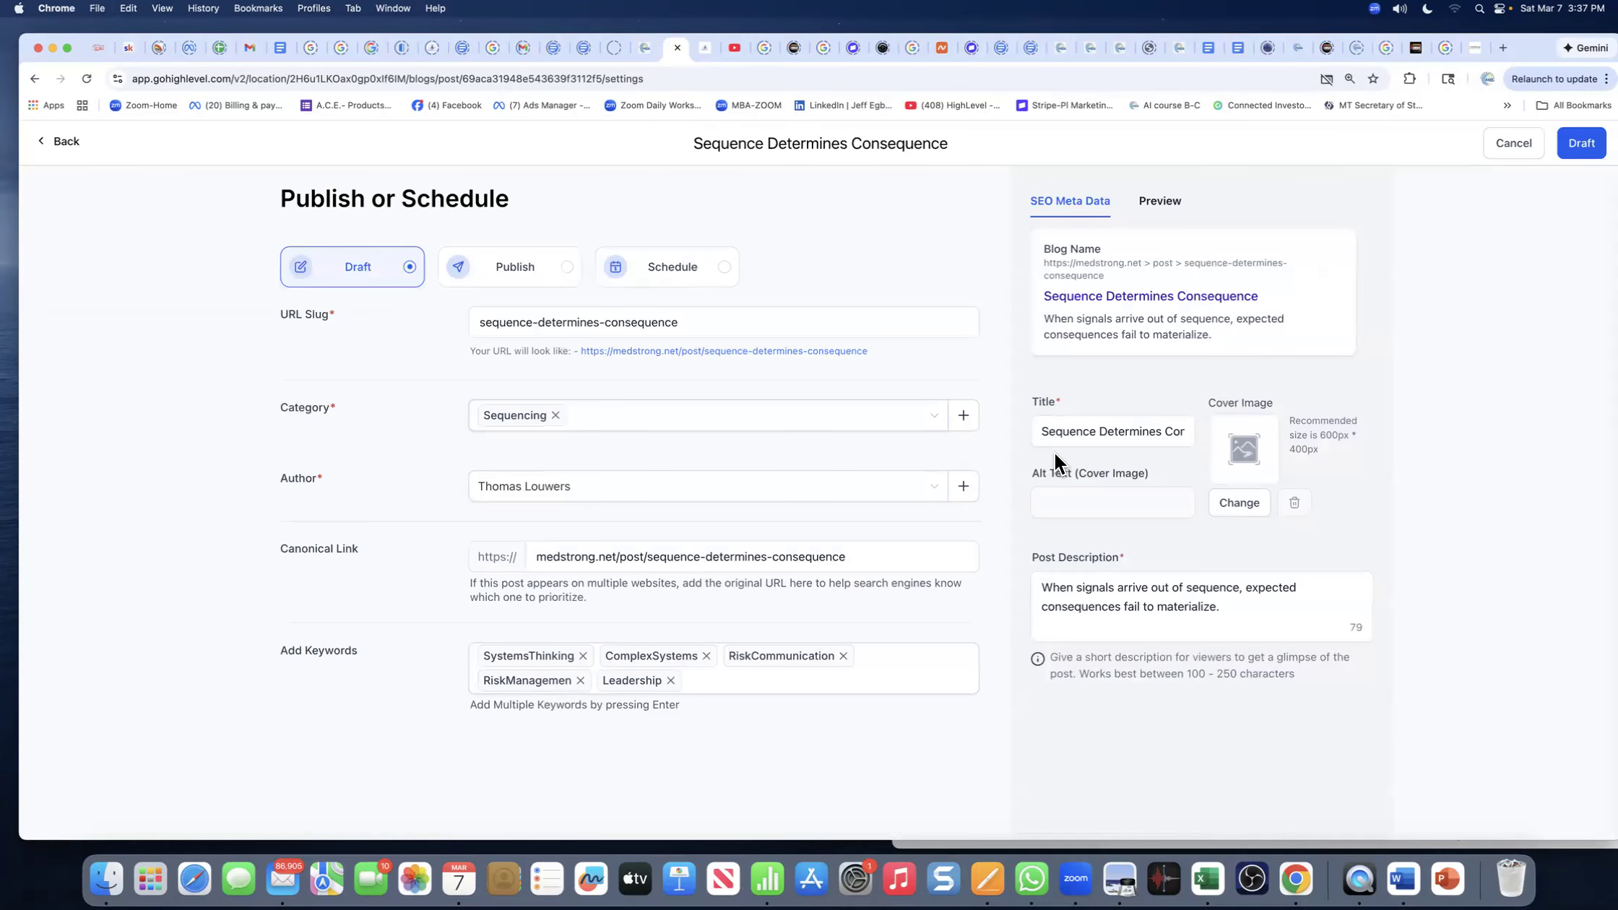
- Review the post description and canonical link, then bring the ChatGPT window over the page
click(1113, 601)
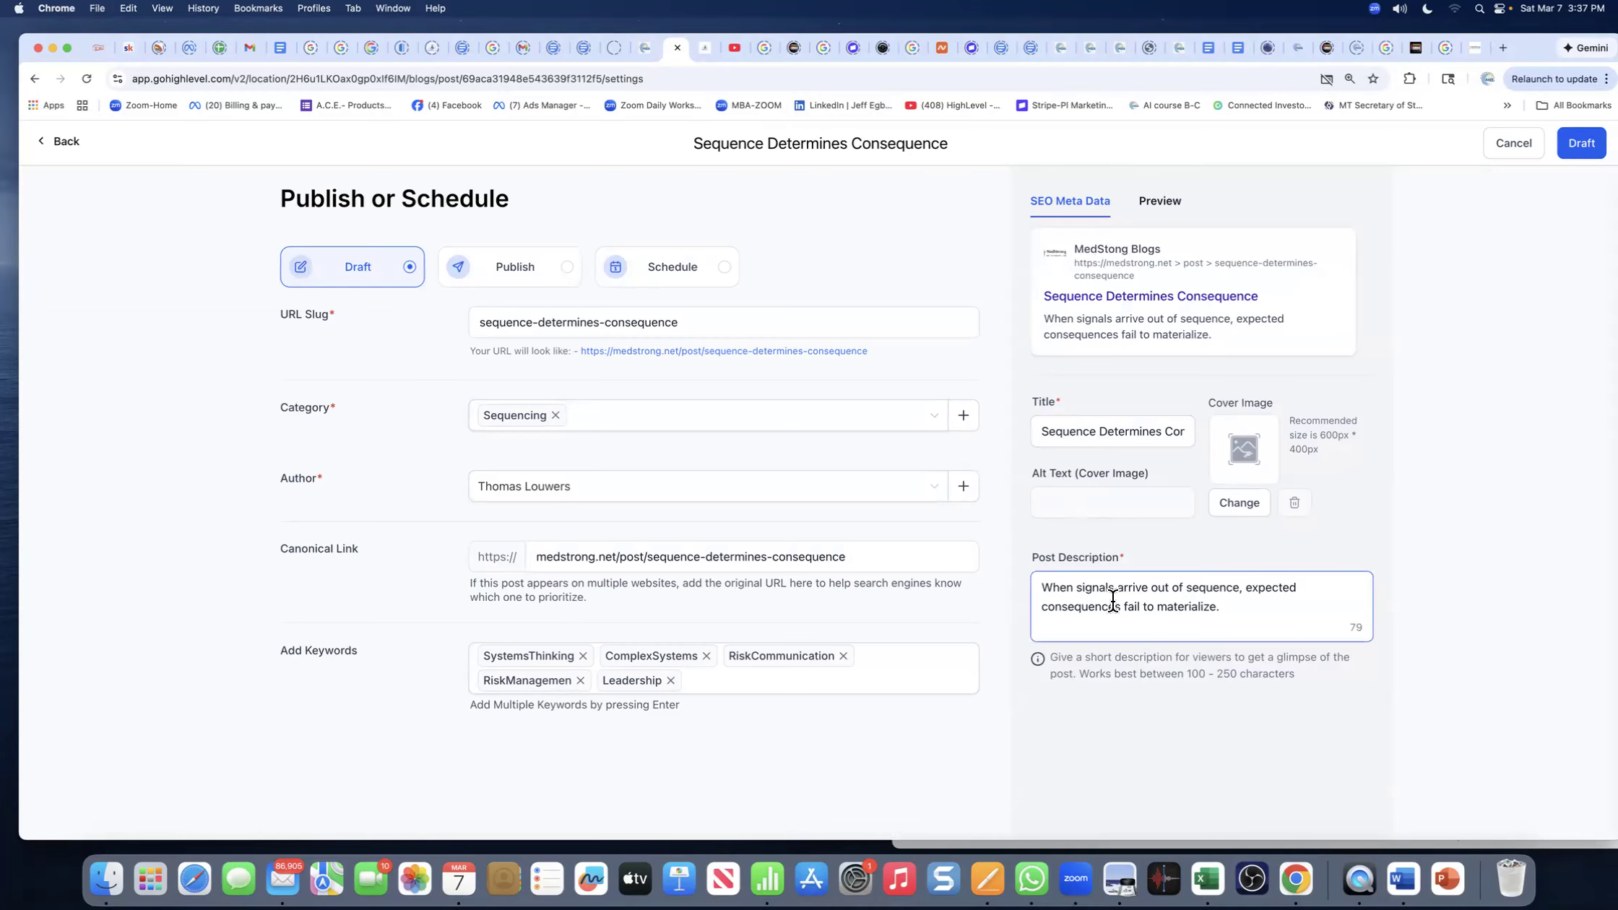
click(946, 543)
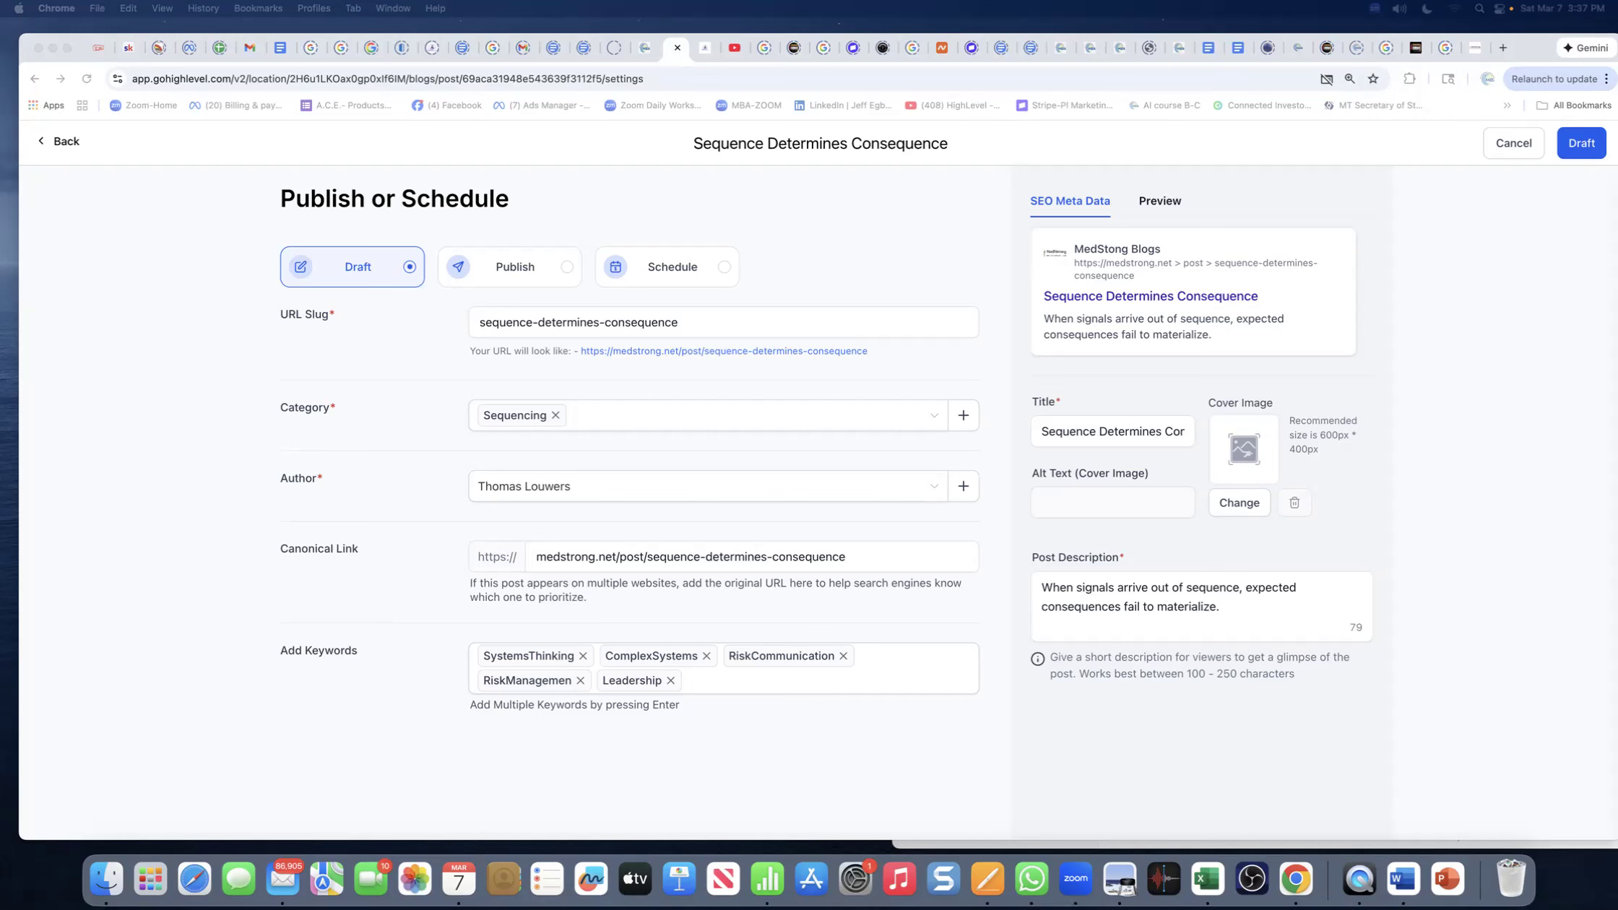
drag(1615, 11, 704, 56)
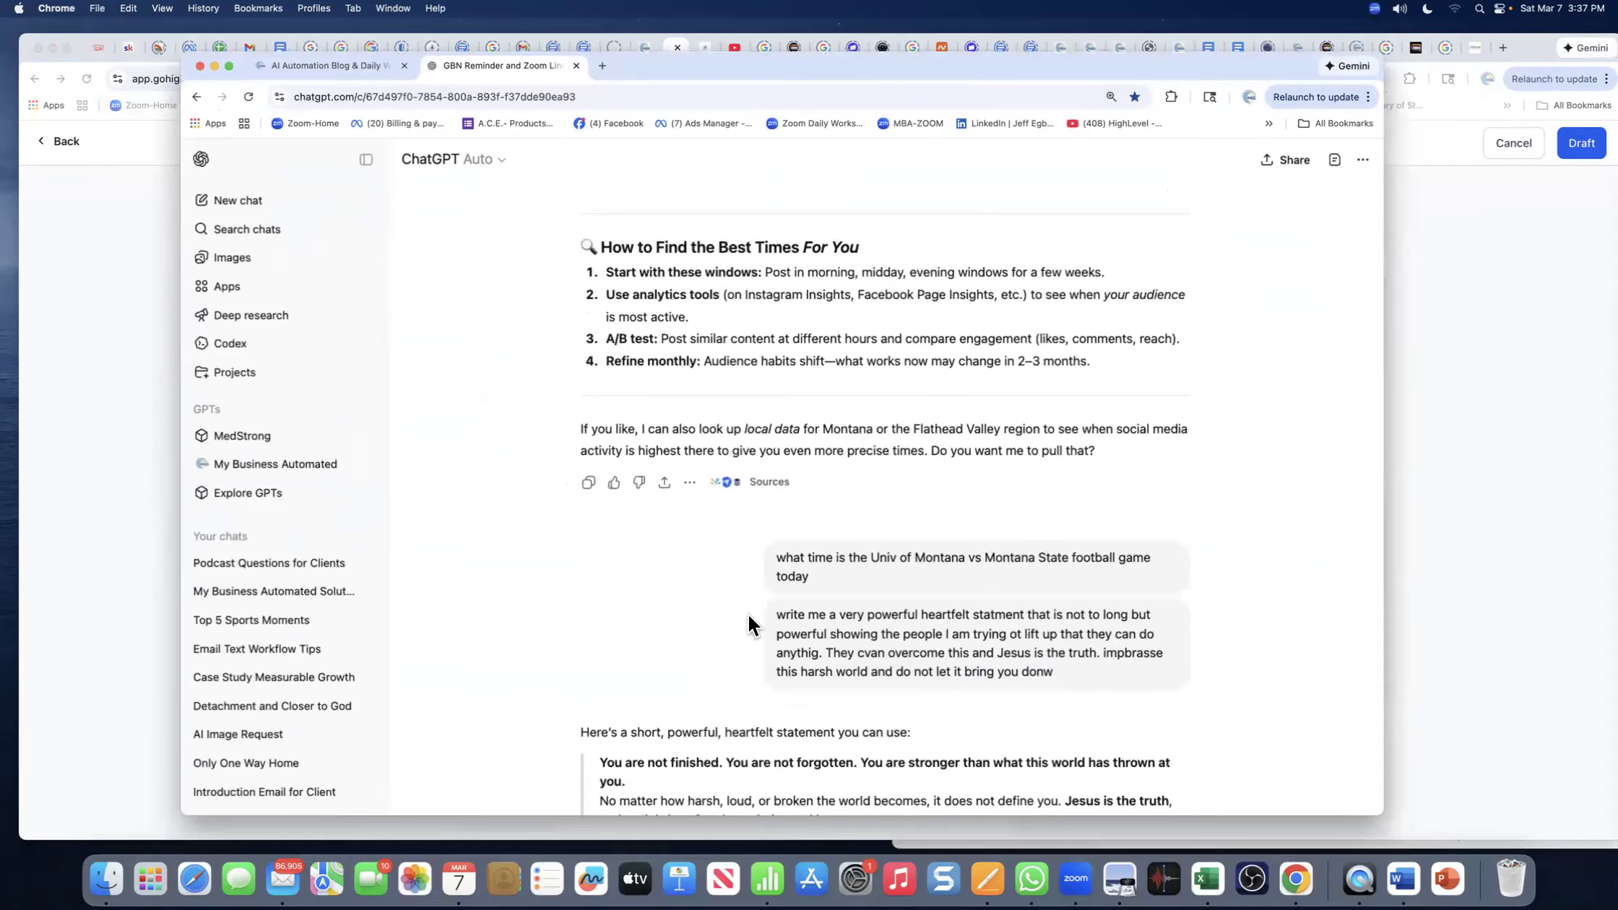
- Send ChatGPT 'create me a simple realistic image that addresses this blog' with the blog text pasted in quotes
scroll(803, 621, up, 1)
scroll(752, 619, down, 3)
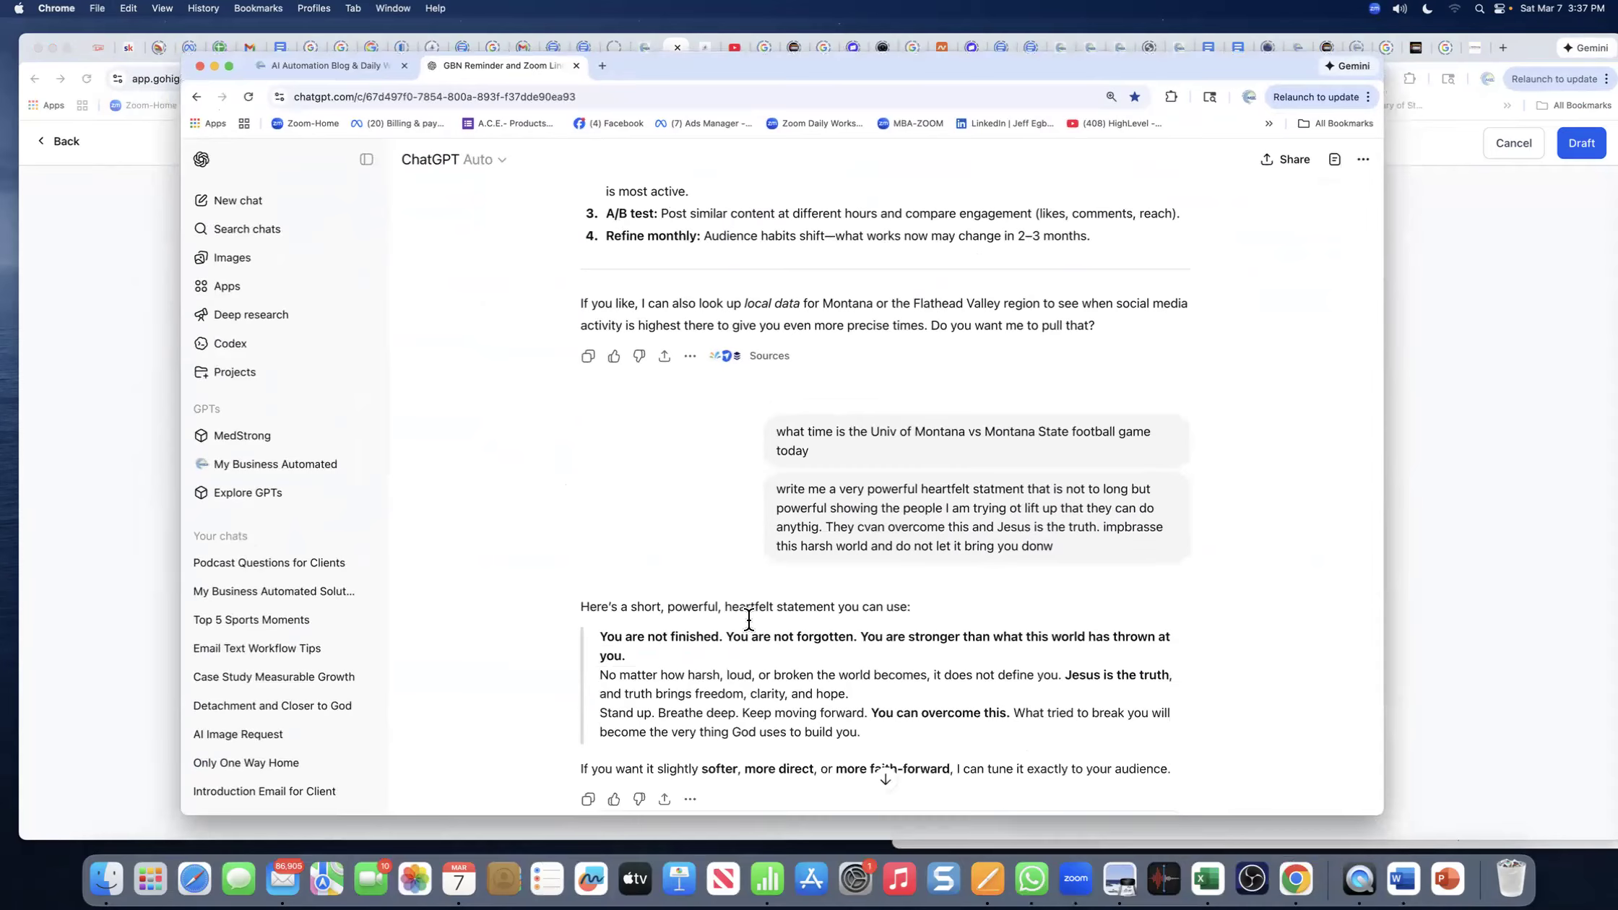
scroll(748, 621, down, 3)
scroll(665, 628, up, 1)
scroll(664, 628, down, 1)
drag(674, 767, 609, 777)
text(create me )
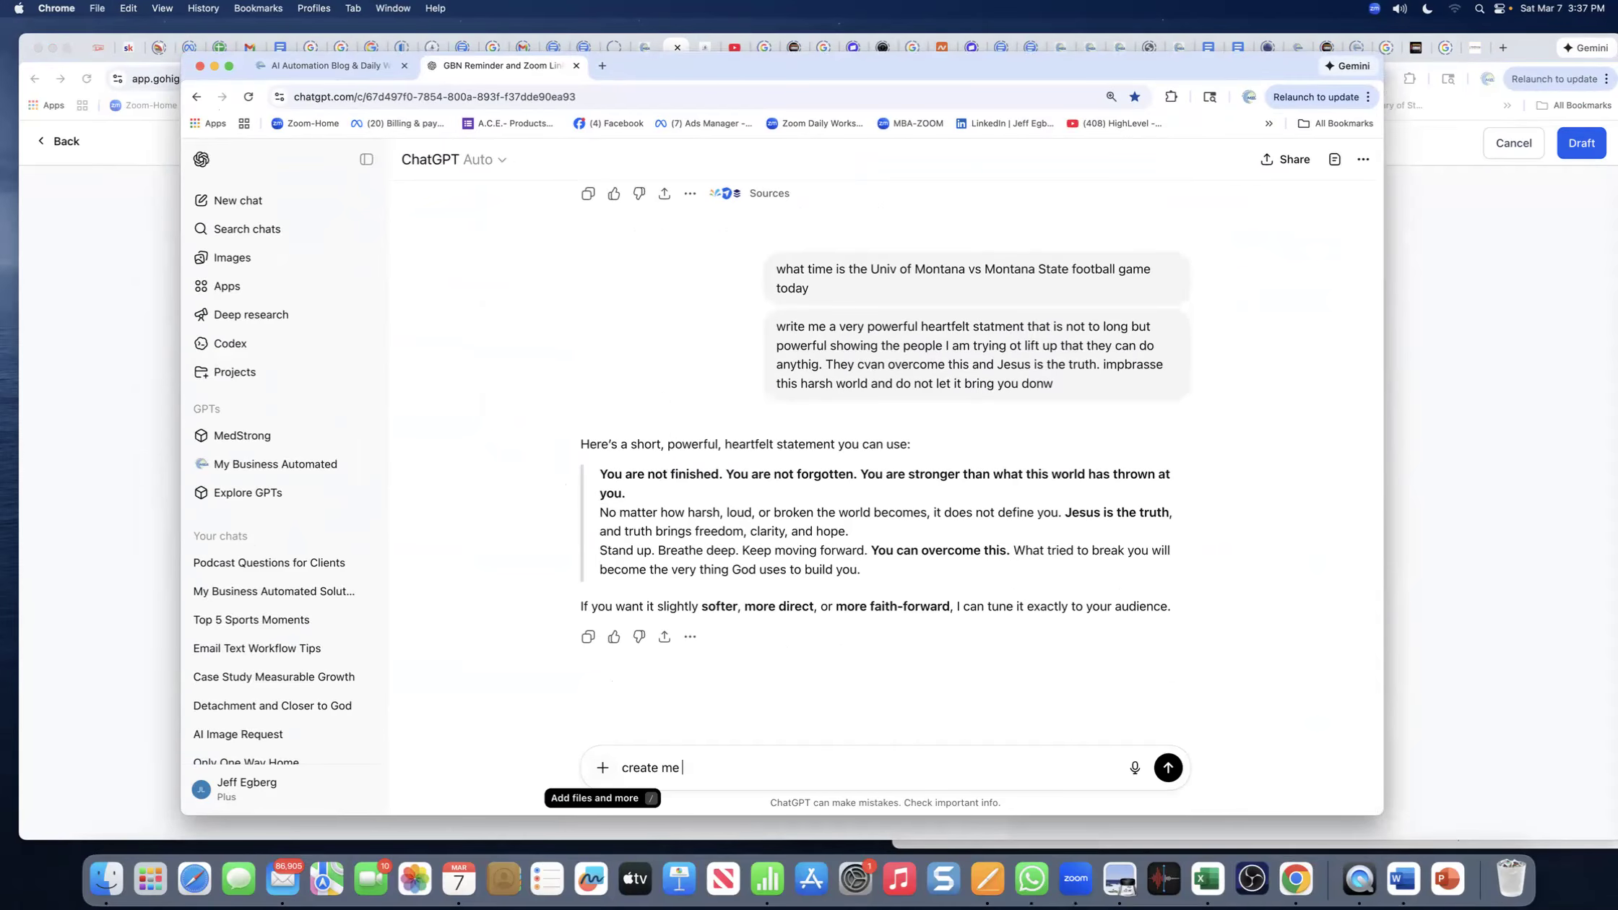
text(a simple realistic image that addre)
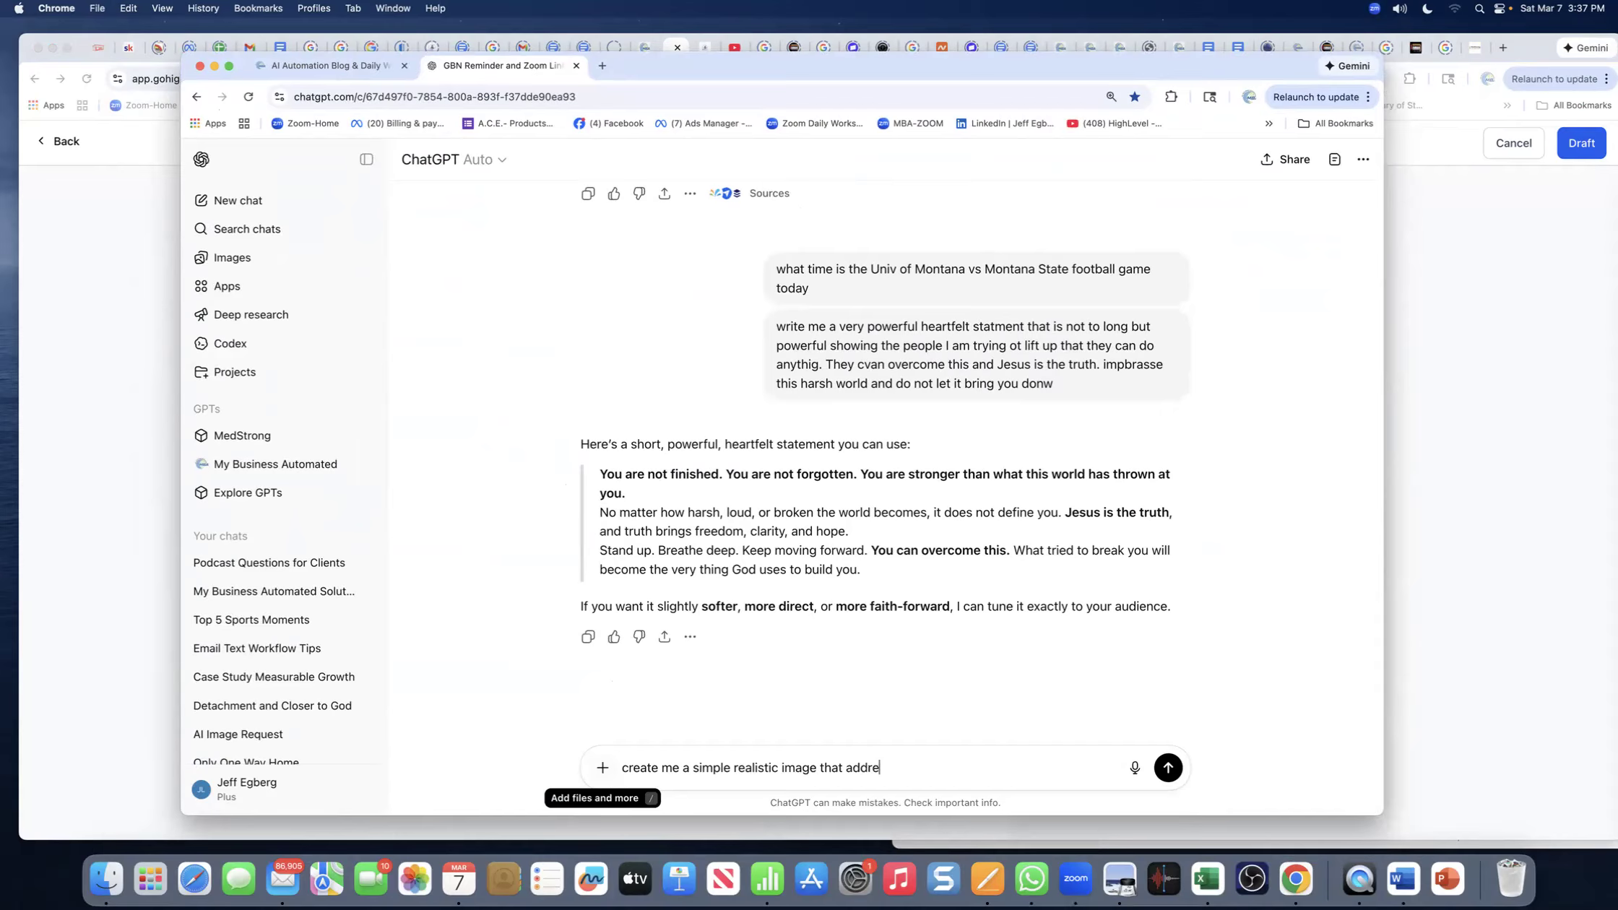
text(sses this blog ")
text(Sequence determines consequence.  This is a framework I rely on across aviation, medicine, markets, and risk communication.  In complex systems, failure is more often caused by a breakdown in order than by a lack of information.  In aviation, emergency checklist sequence determines survival. In medicine, diagnostic sequence determines outcomes. In risk communication, procedural sequence determines crisis severity.)
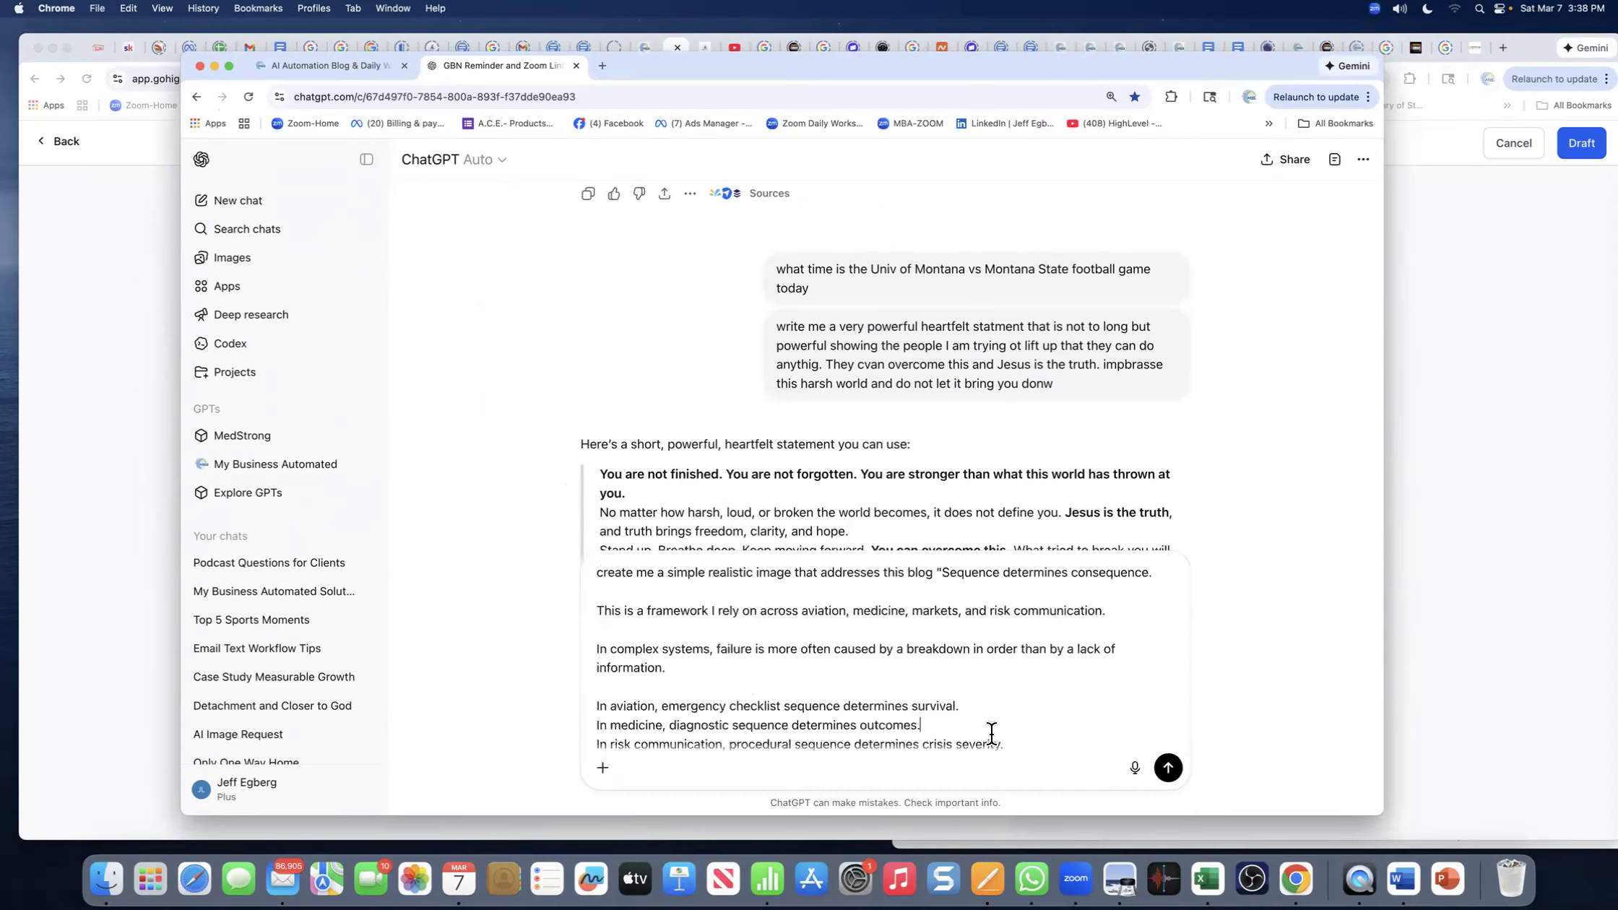
scroll(1027, 733, down, 10)
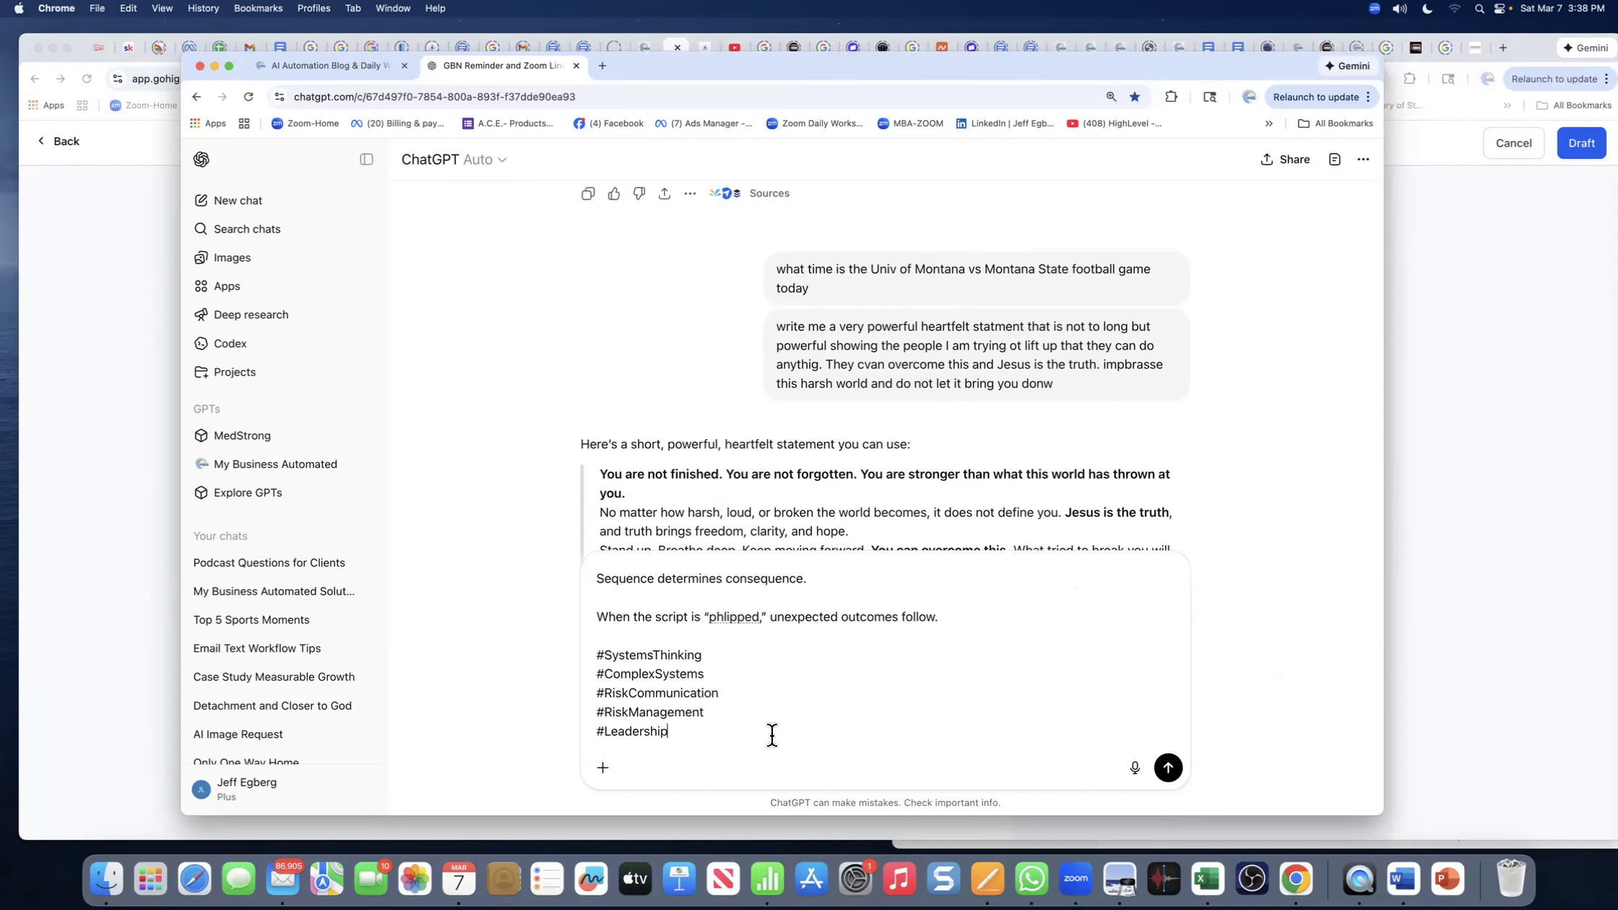
text(")
scroll(661, 369, up, 5)
scroll(662, 369, down, 10)
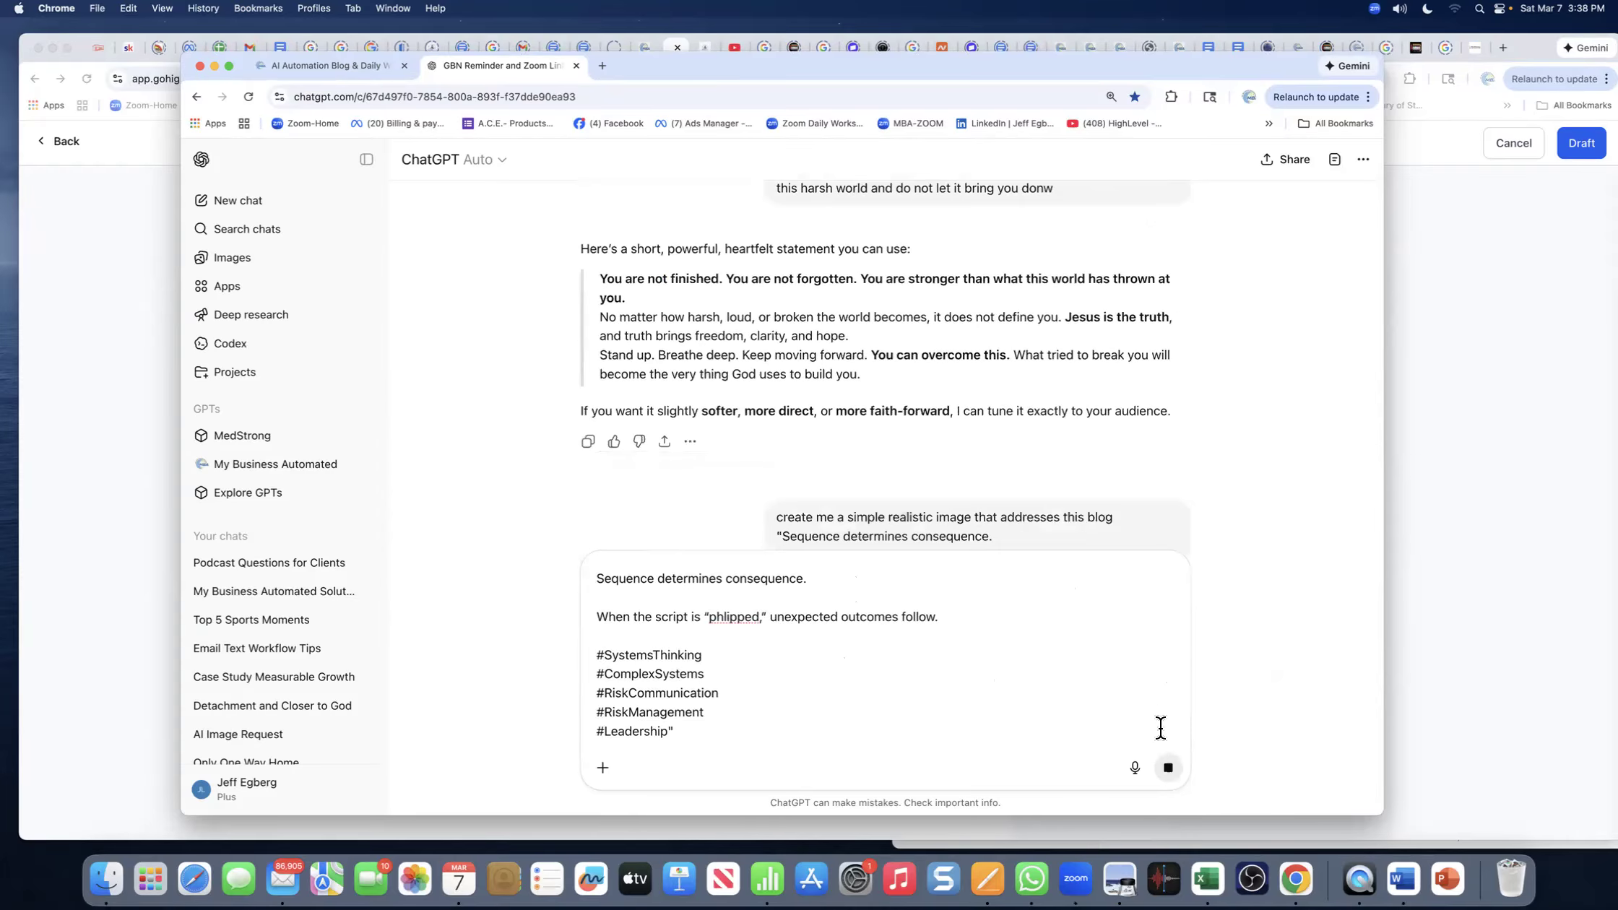
click(1170, 769)
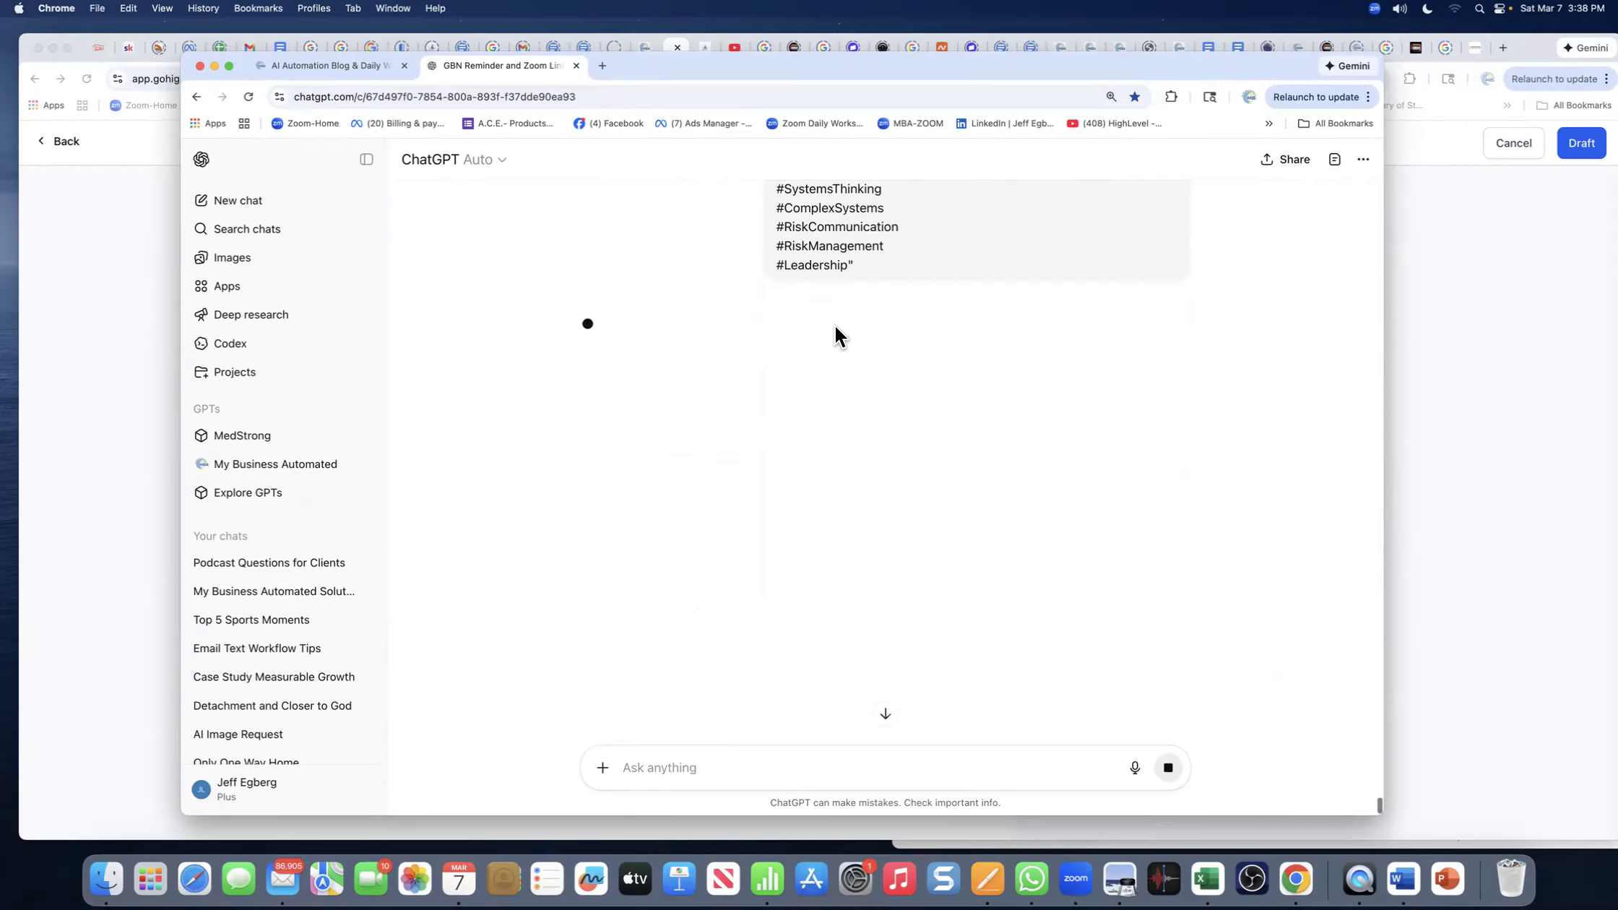
- Drag the ChatGPT window off-screen to reveal HighLevel's Publish or Schedule page
drag(680, 70, 1616, 75)
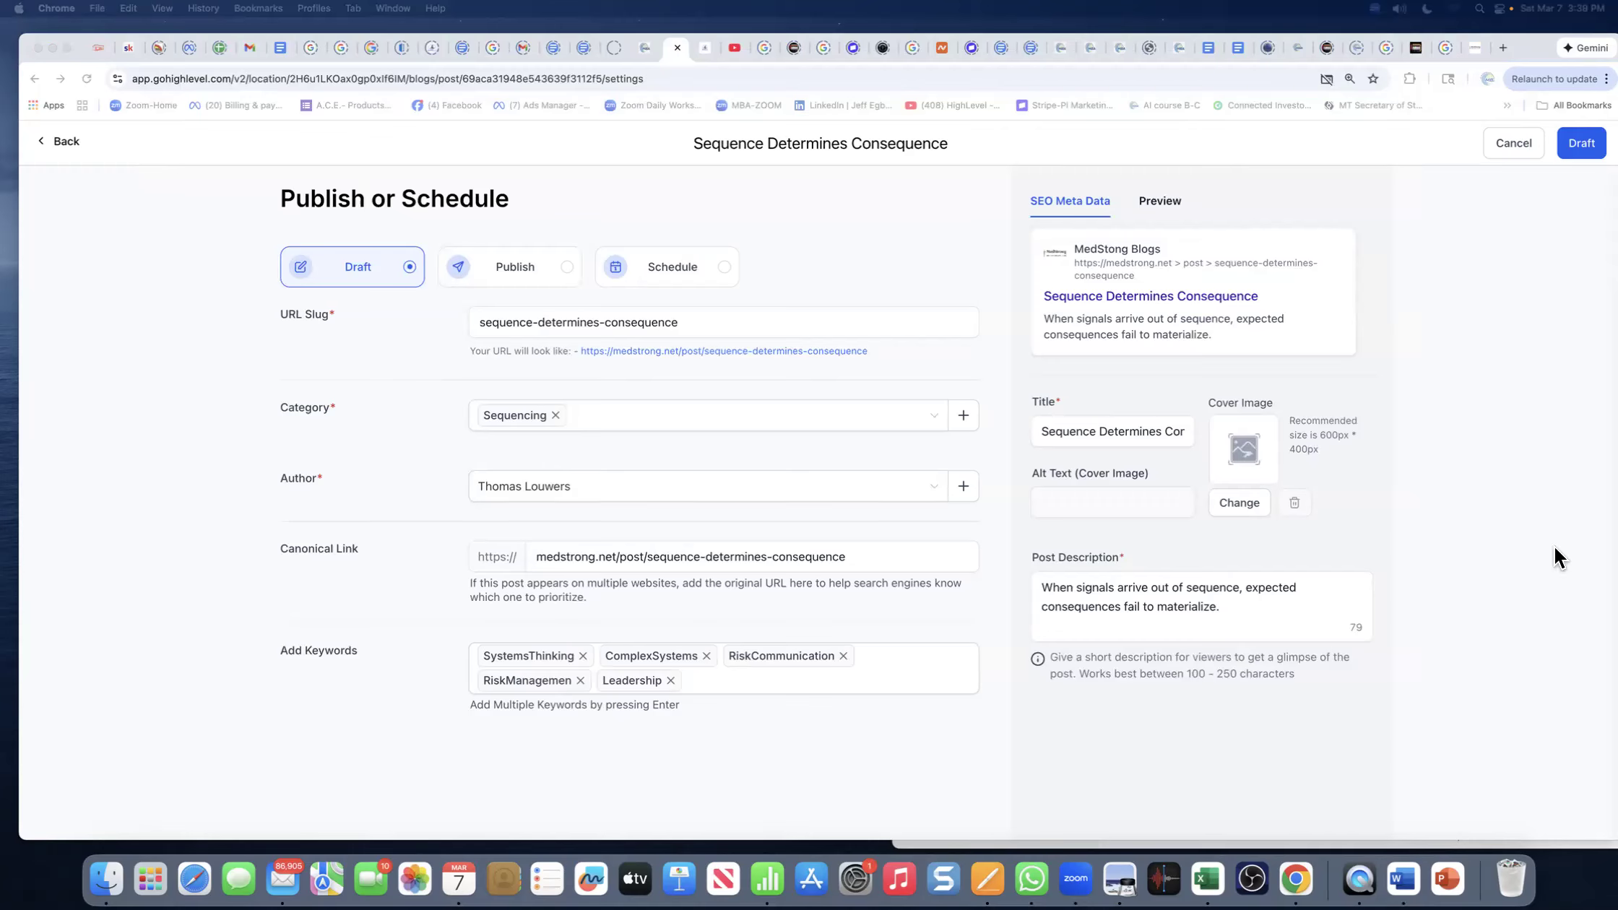
- Save the post as Draft, reopen it via Edit Post, and continue back to its publish settings
click(1579, 143)
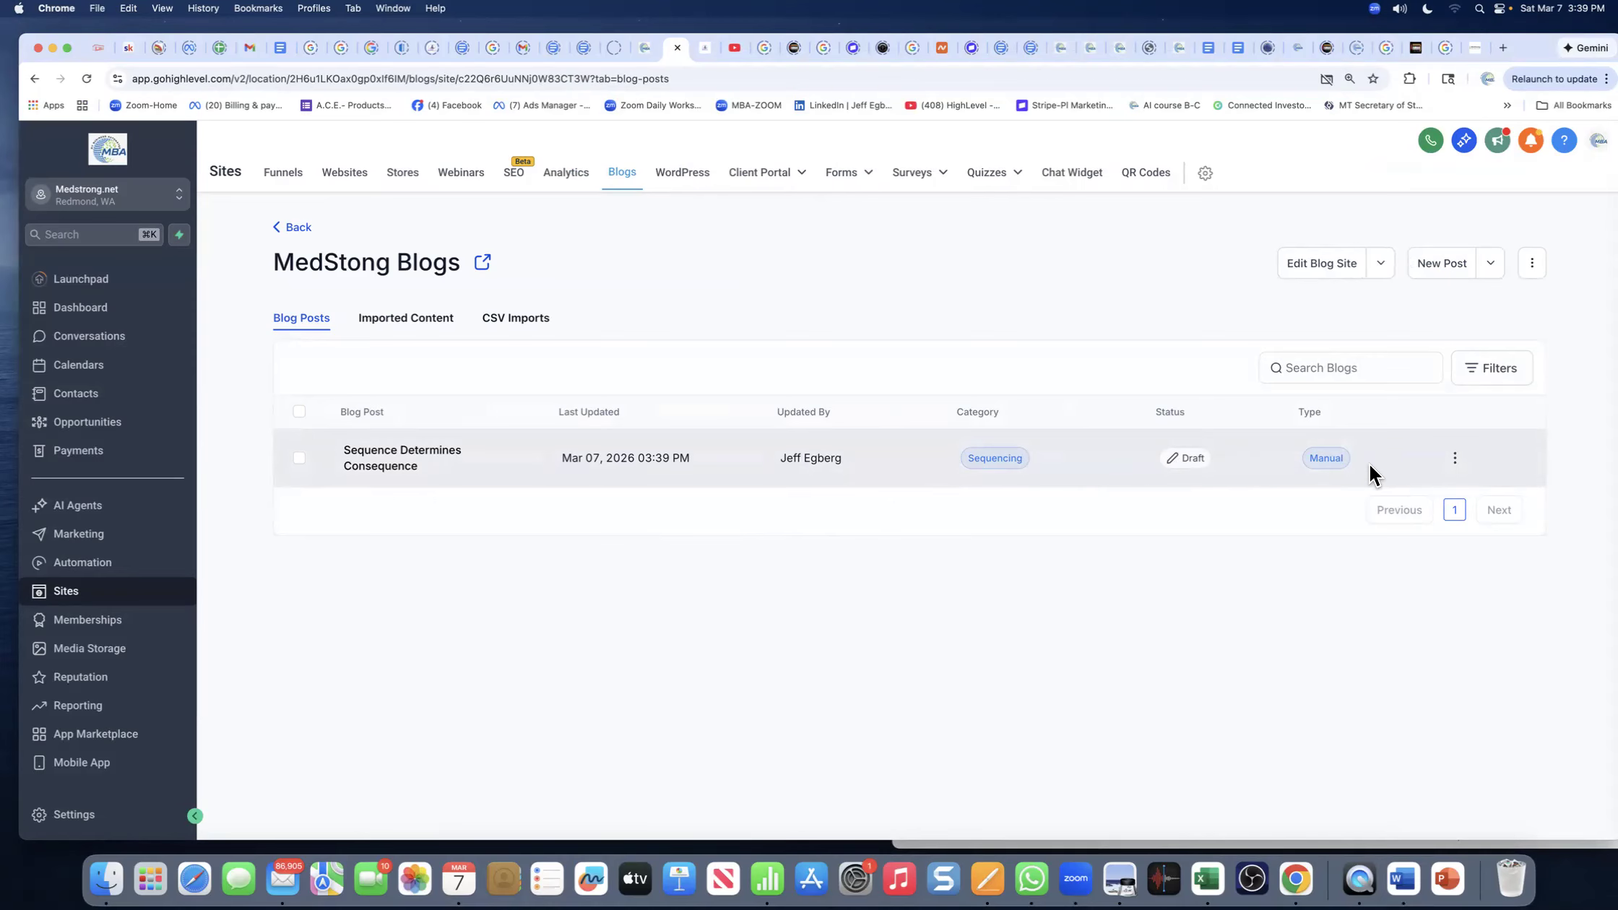
click(1454, 458)
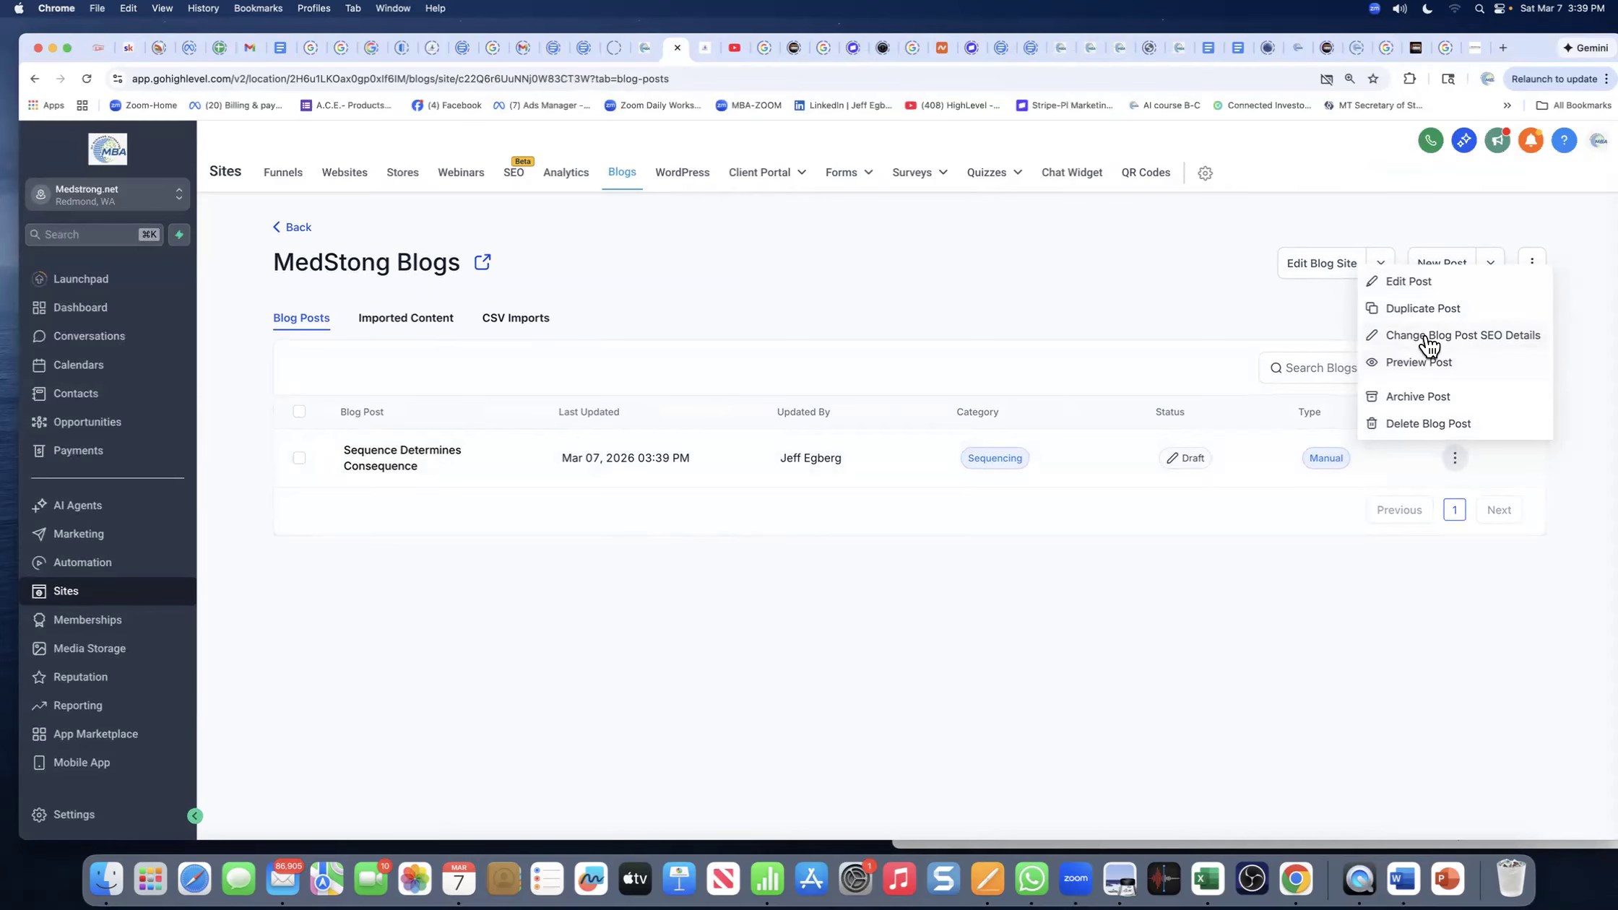
click(1405, 286)
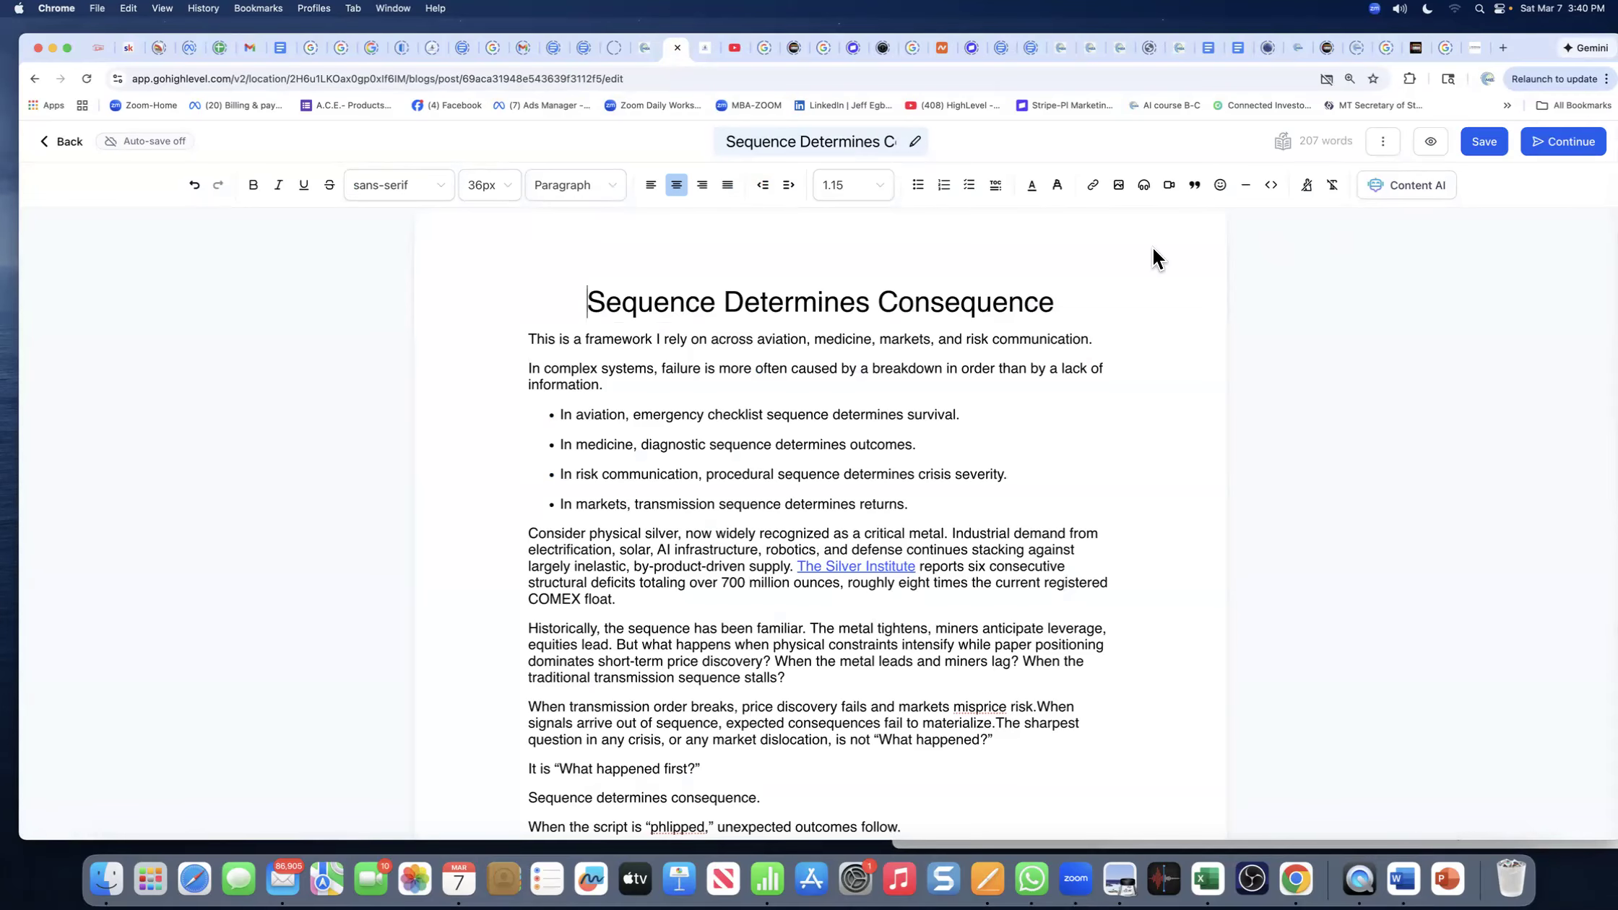
click(1563, 143)
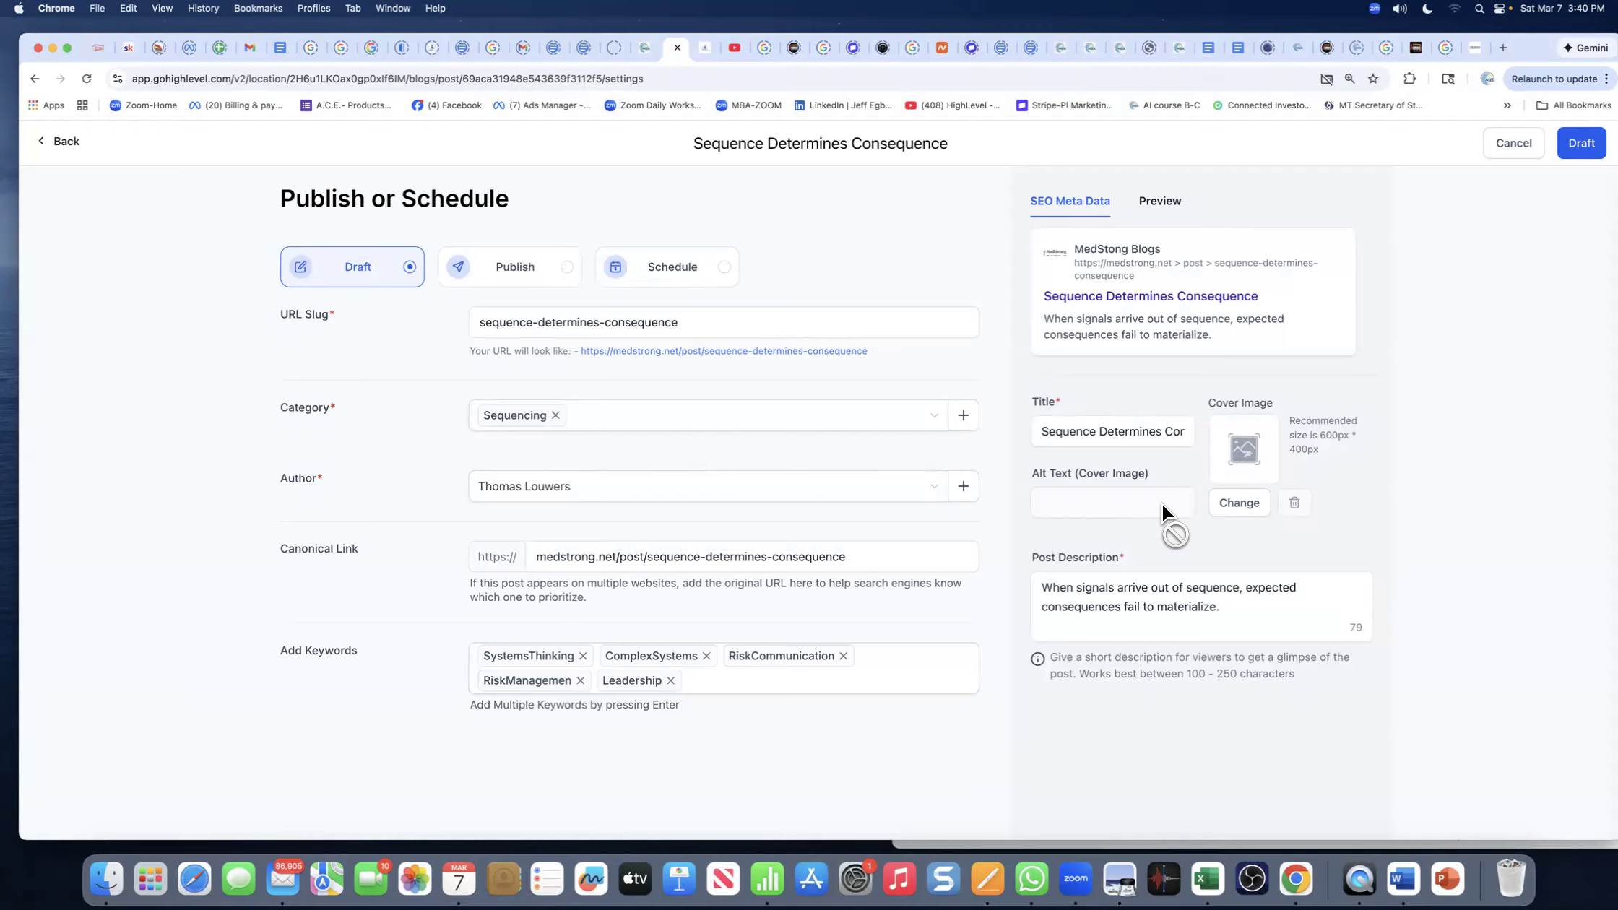
click(1084, 437)
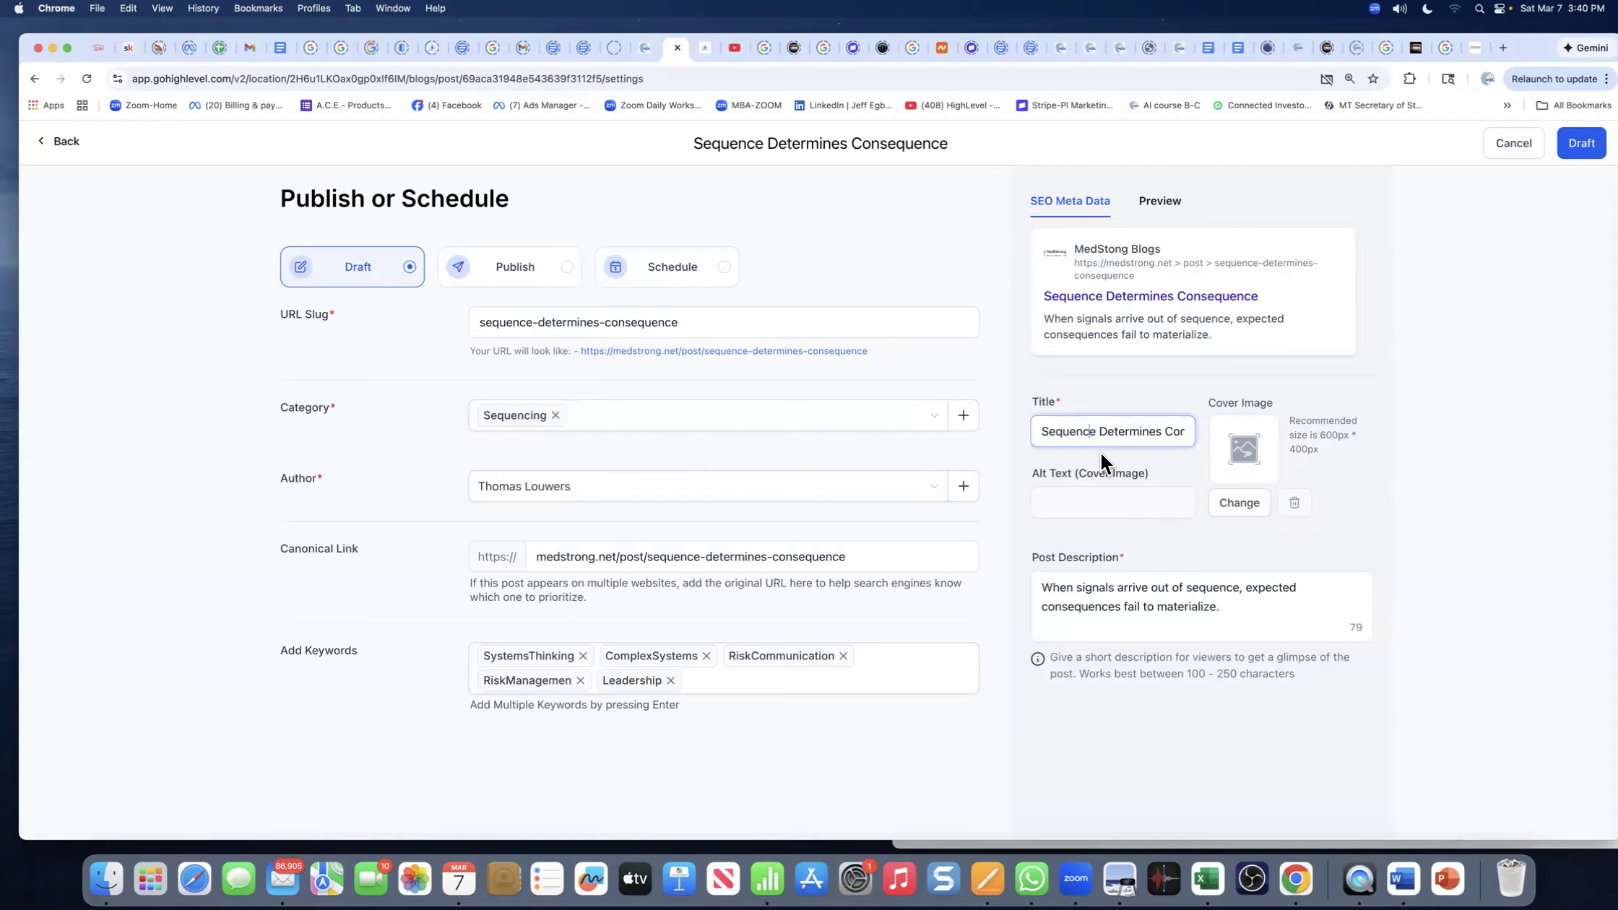
click(1097, 496)
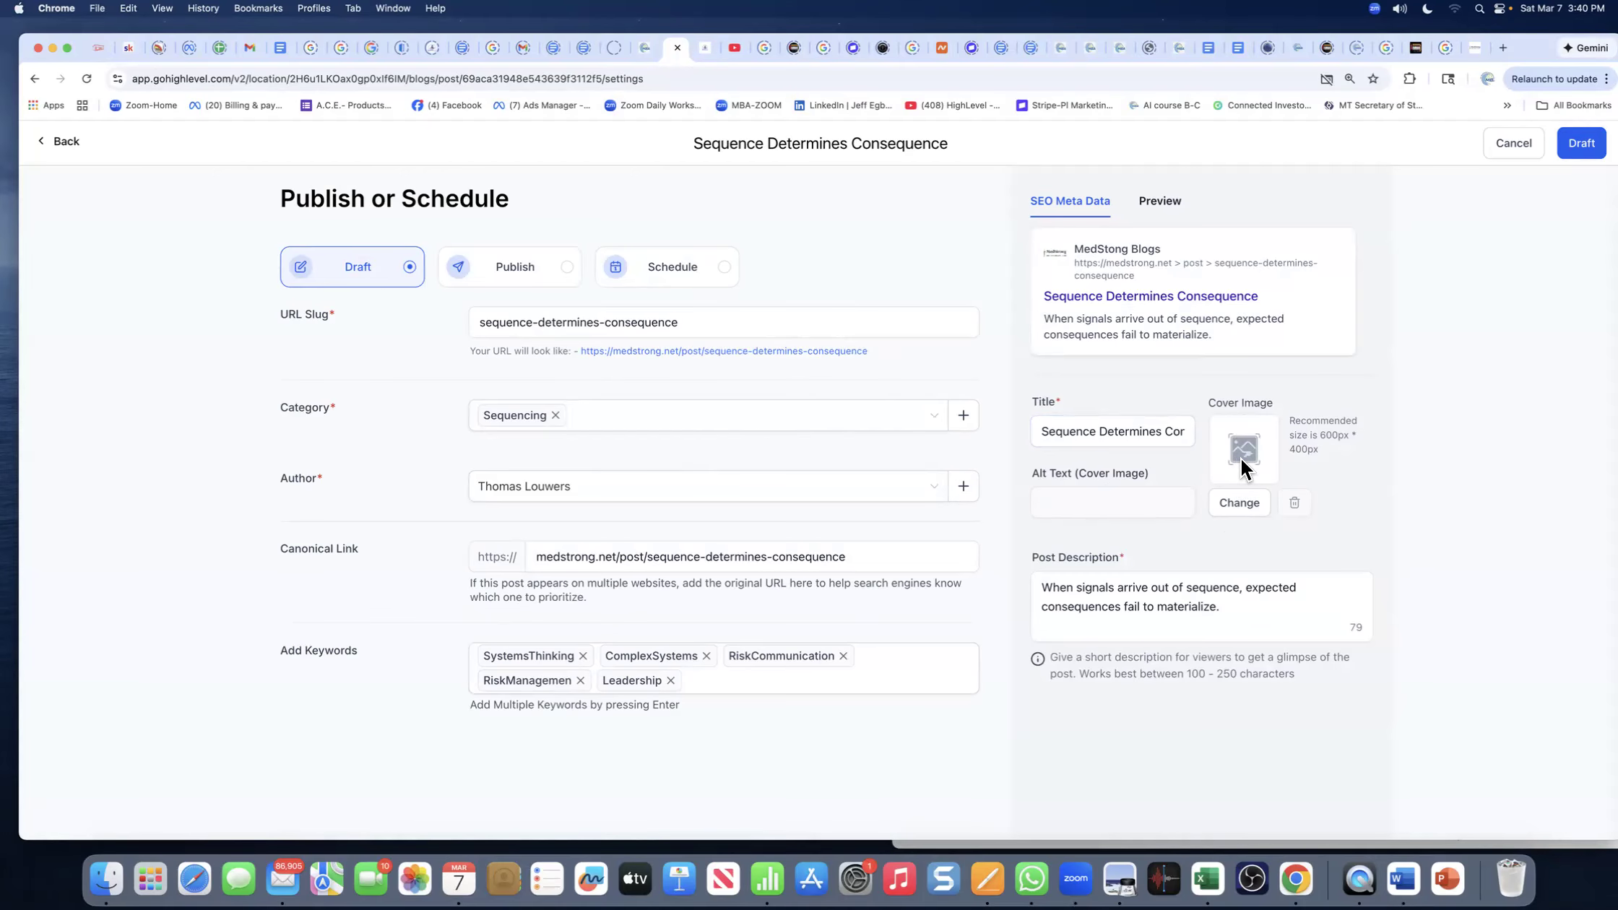
- Browse Media Storage for a cover image, then start uploading a new file from the computer
click(1146, 508)
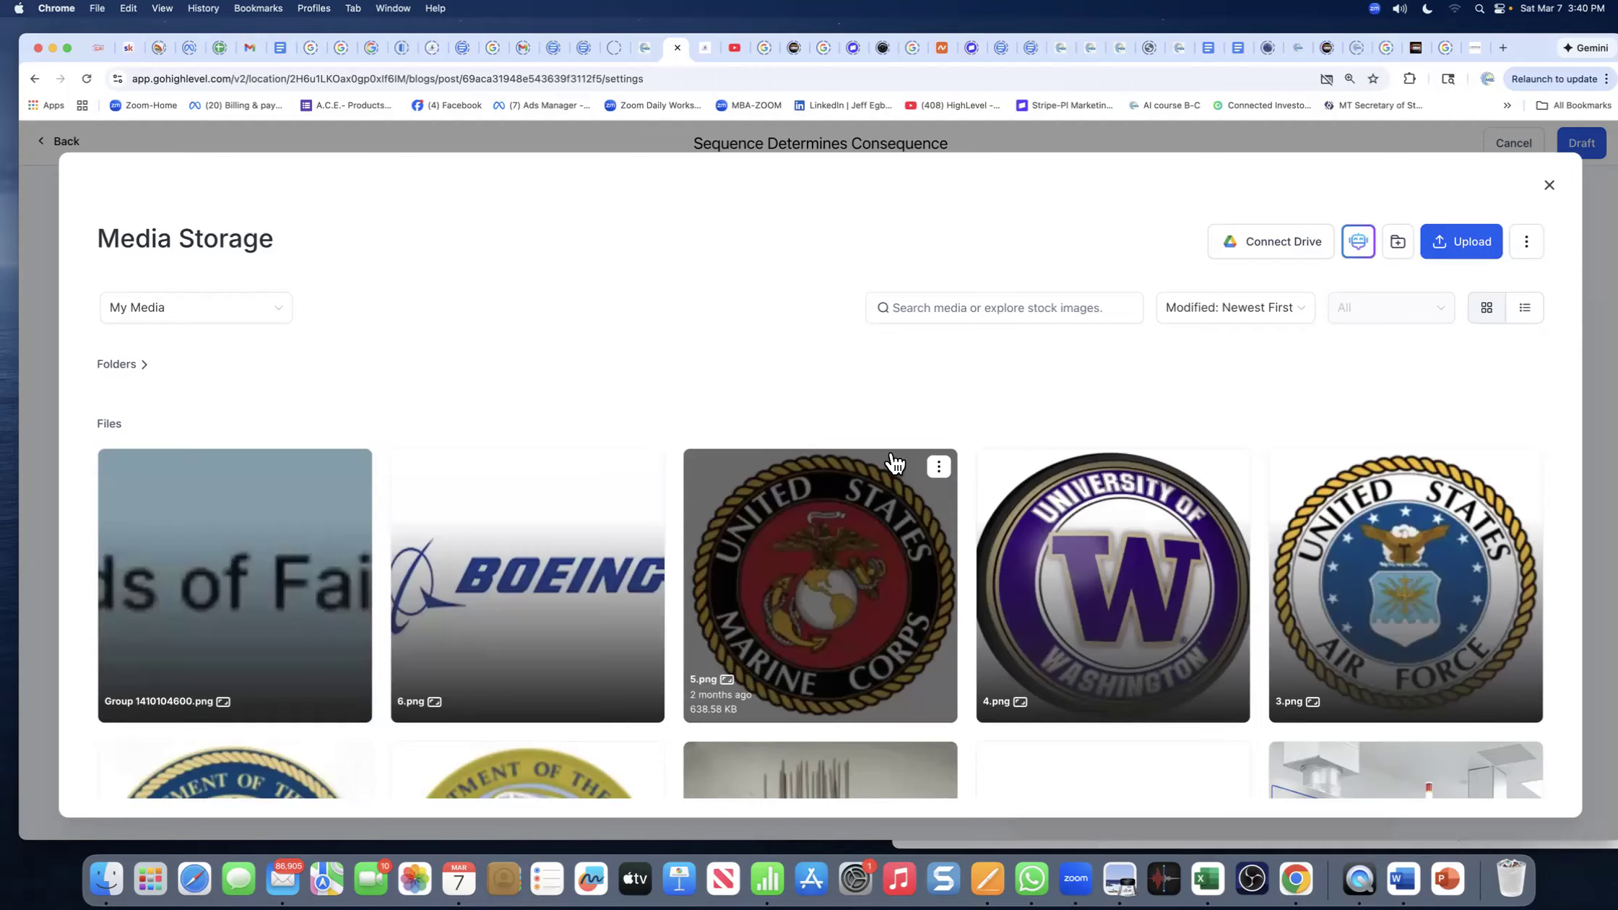
scroll(786, 466, down, 5)
scroll(786, 468, down, 15)
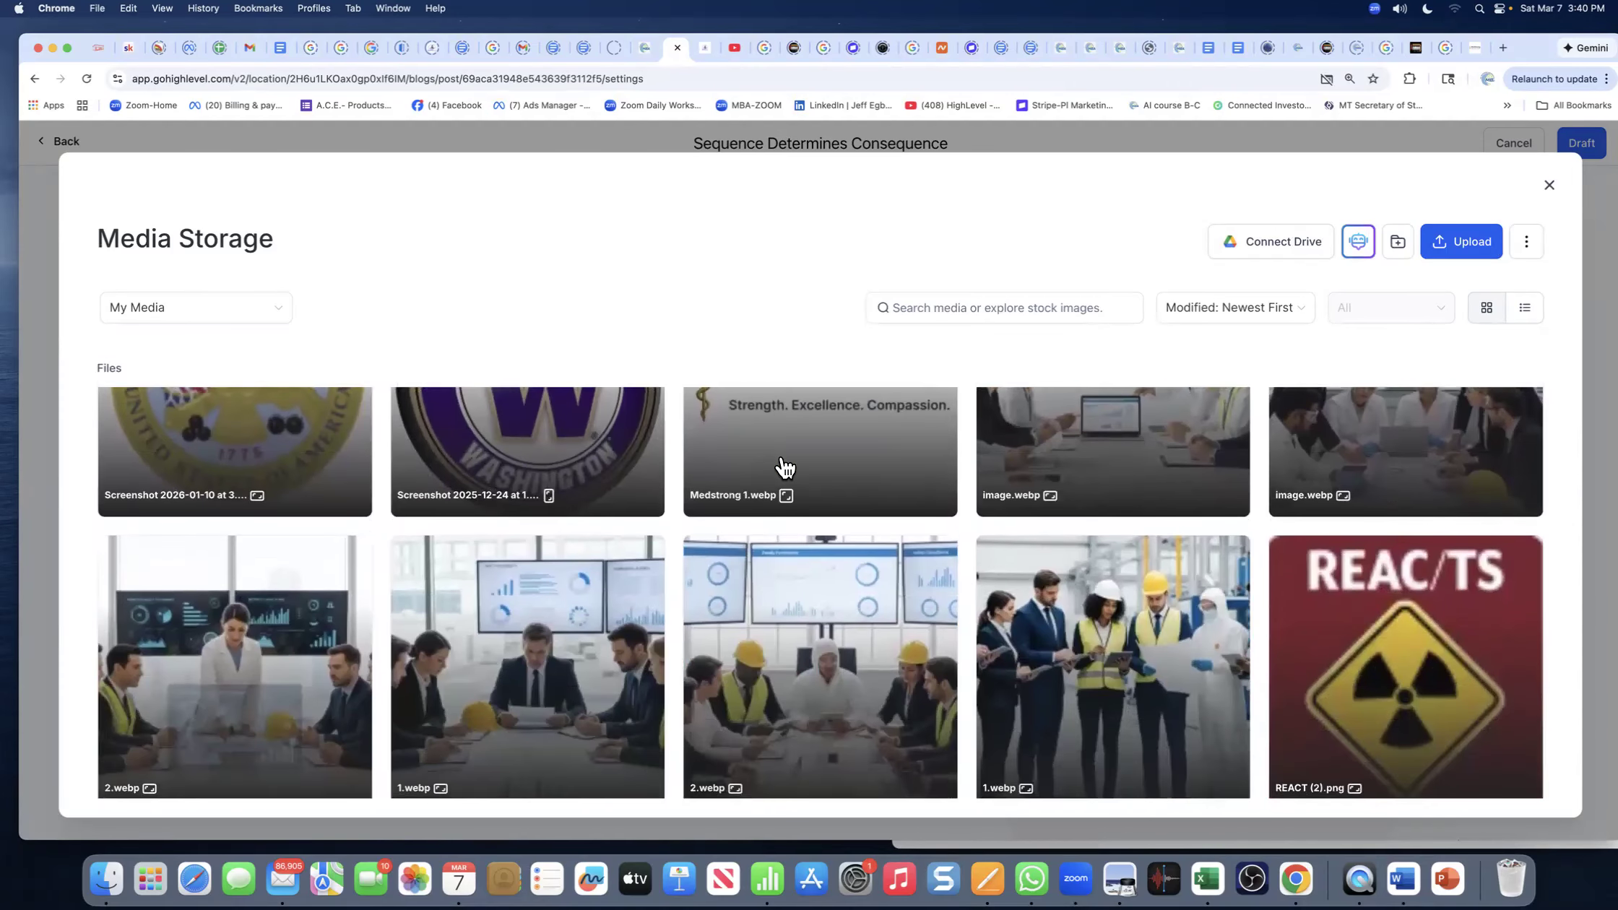
scroll(784, 462, up, 10)
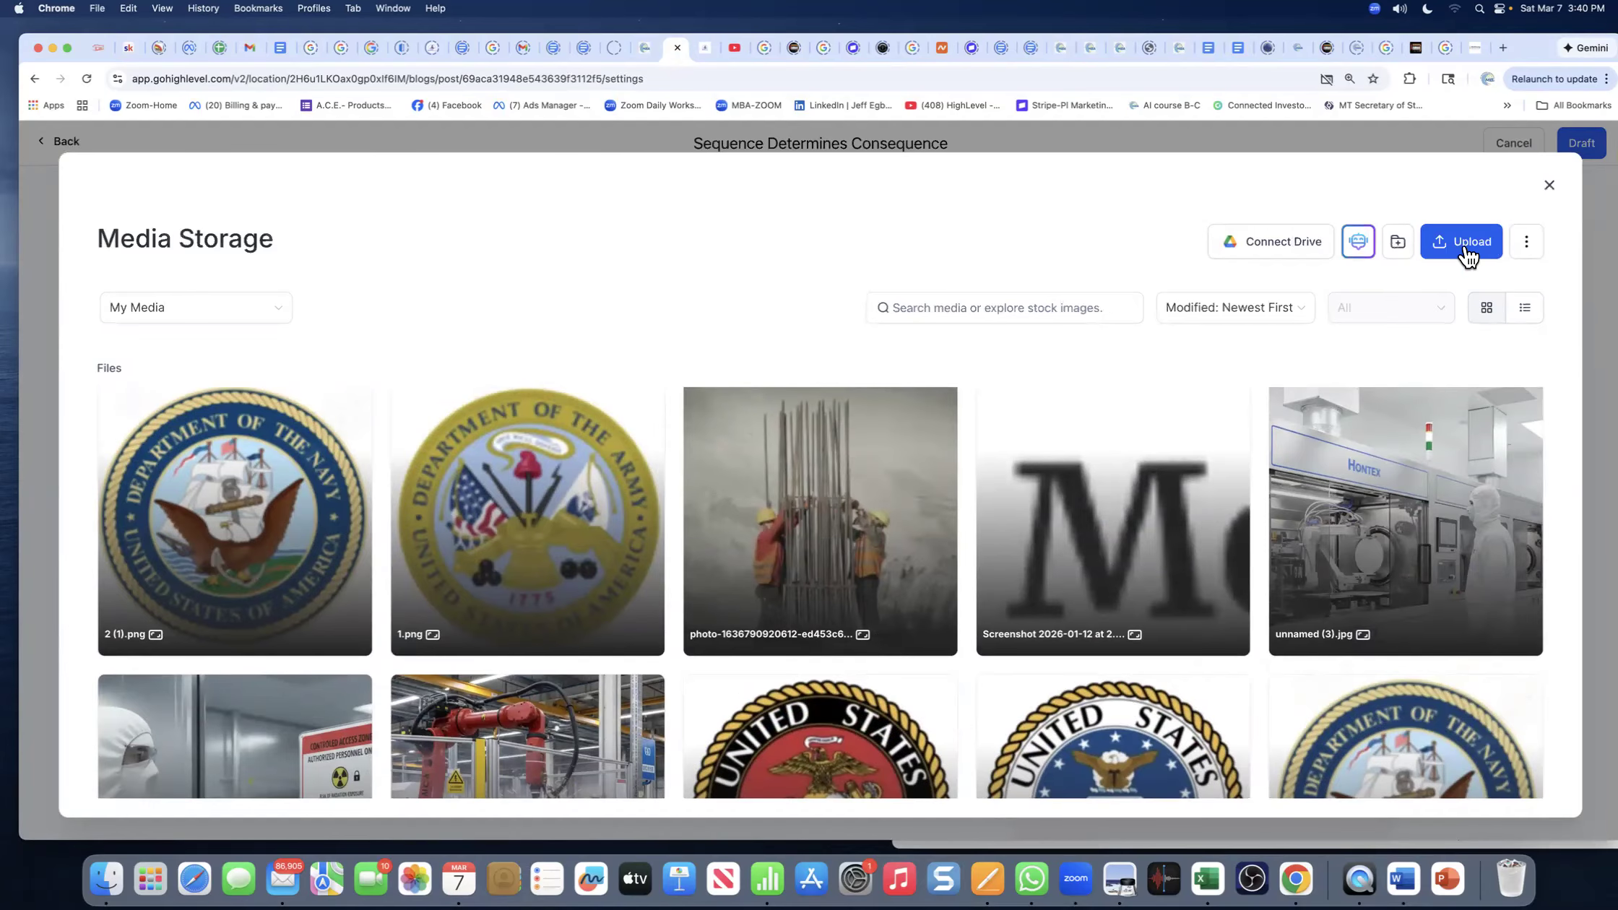
scroll(504, 487, down, 8)
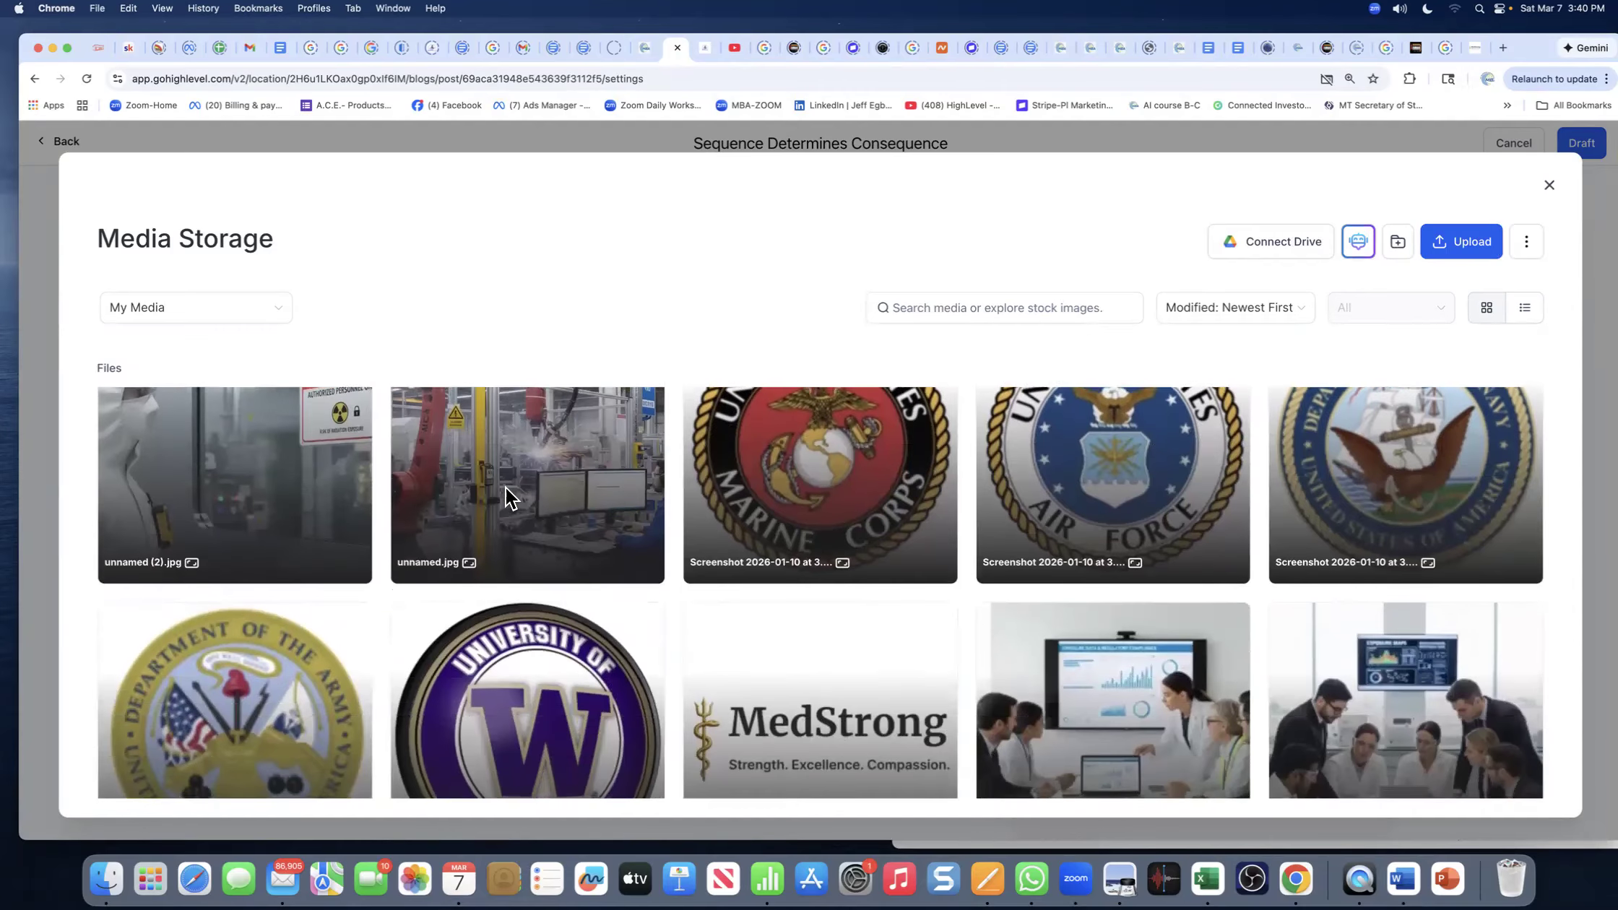
scroll(504, 487, down, 1)
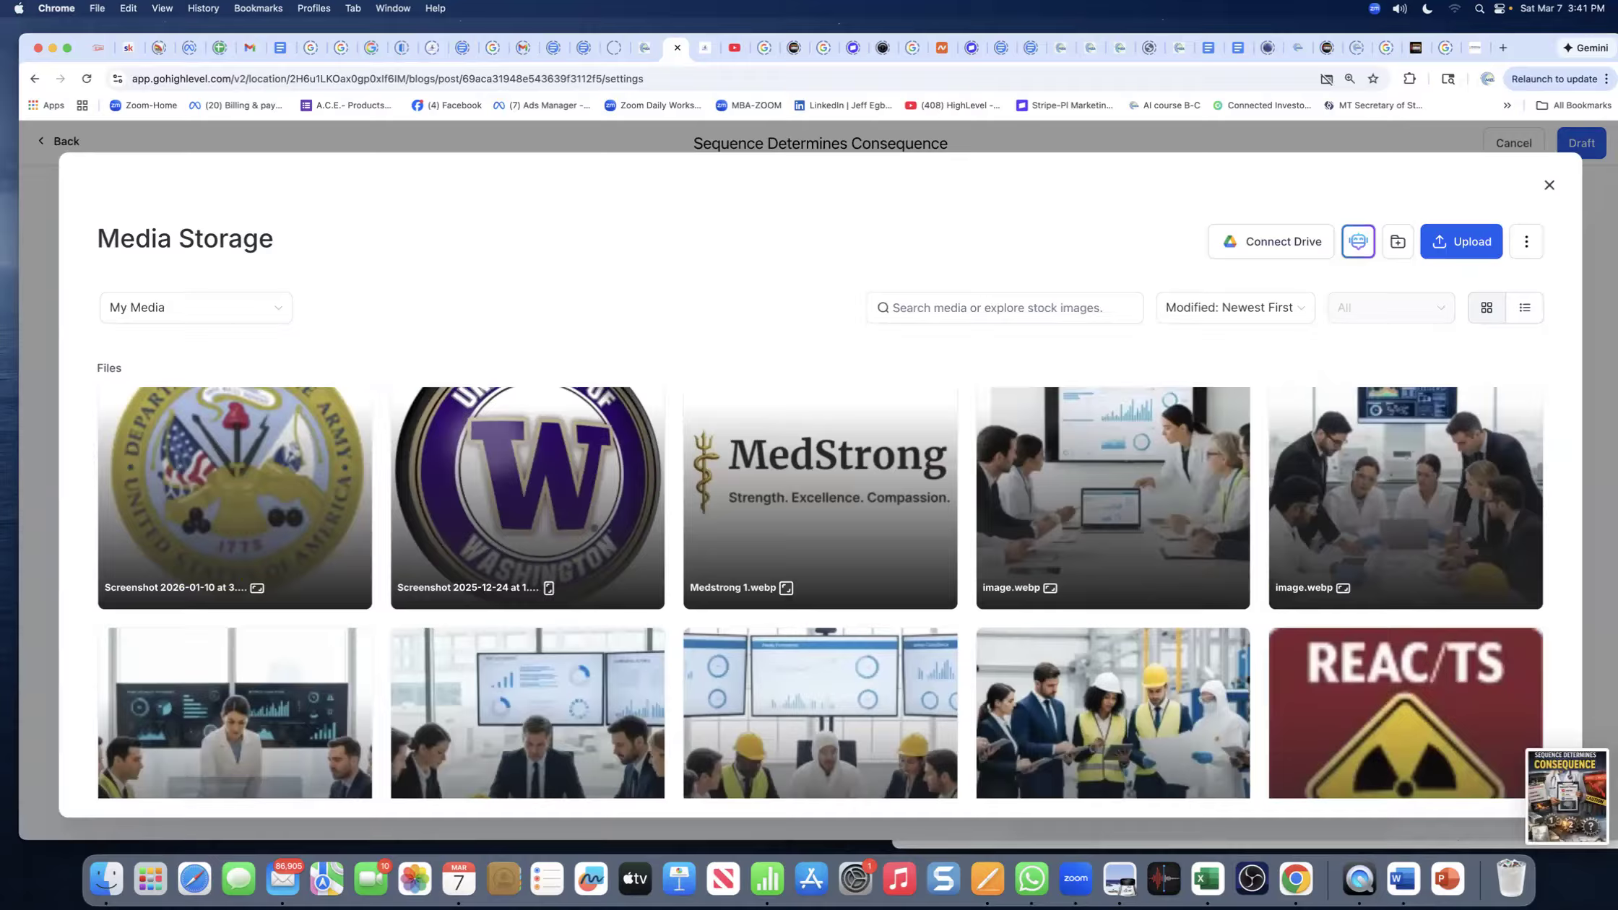
drag(1562, 786, 847, 625)
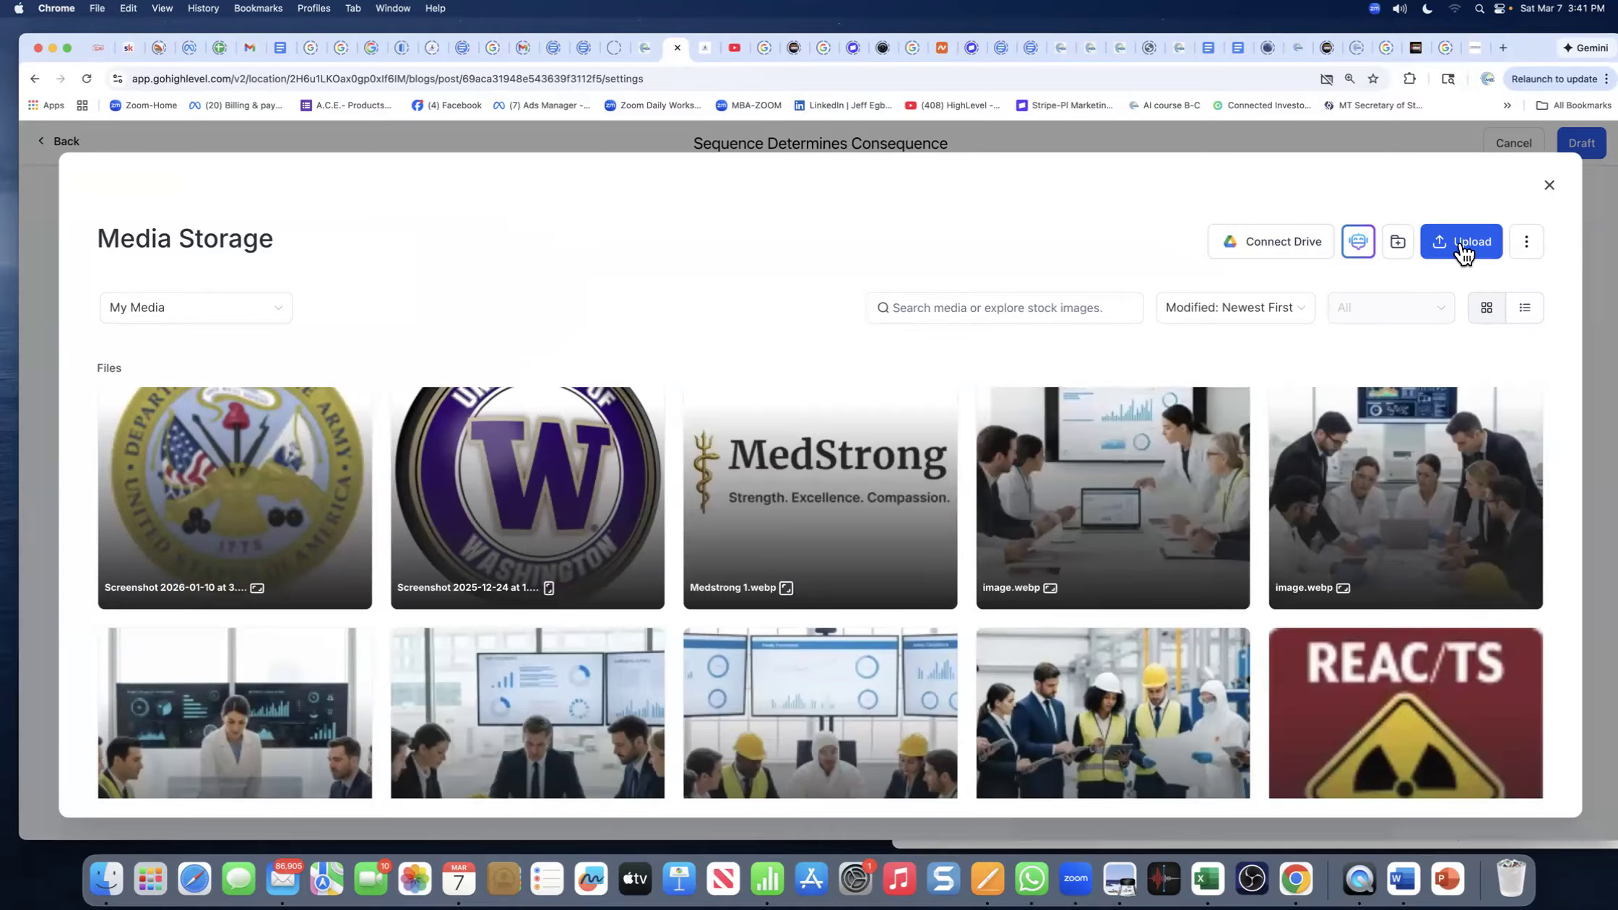
click(1464, 249)
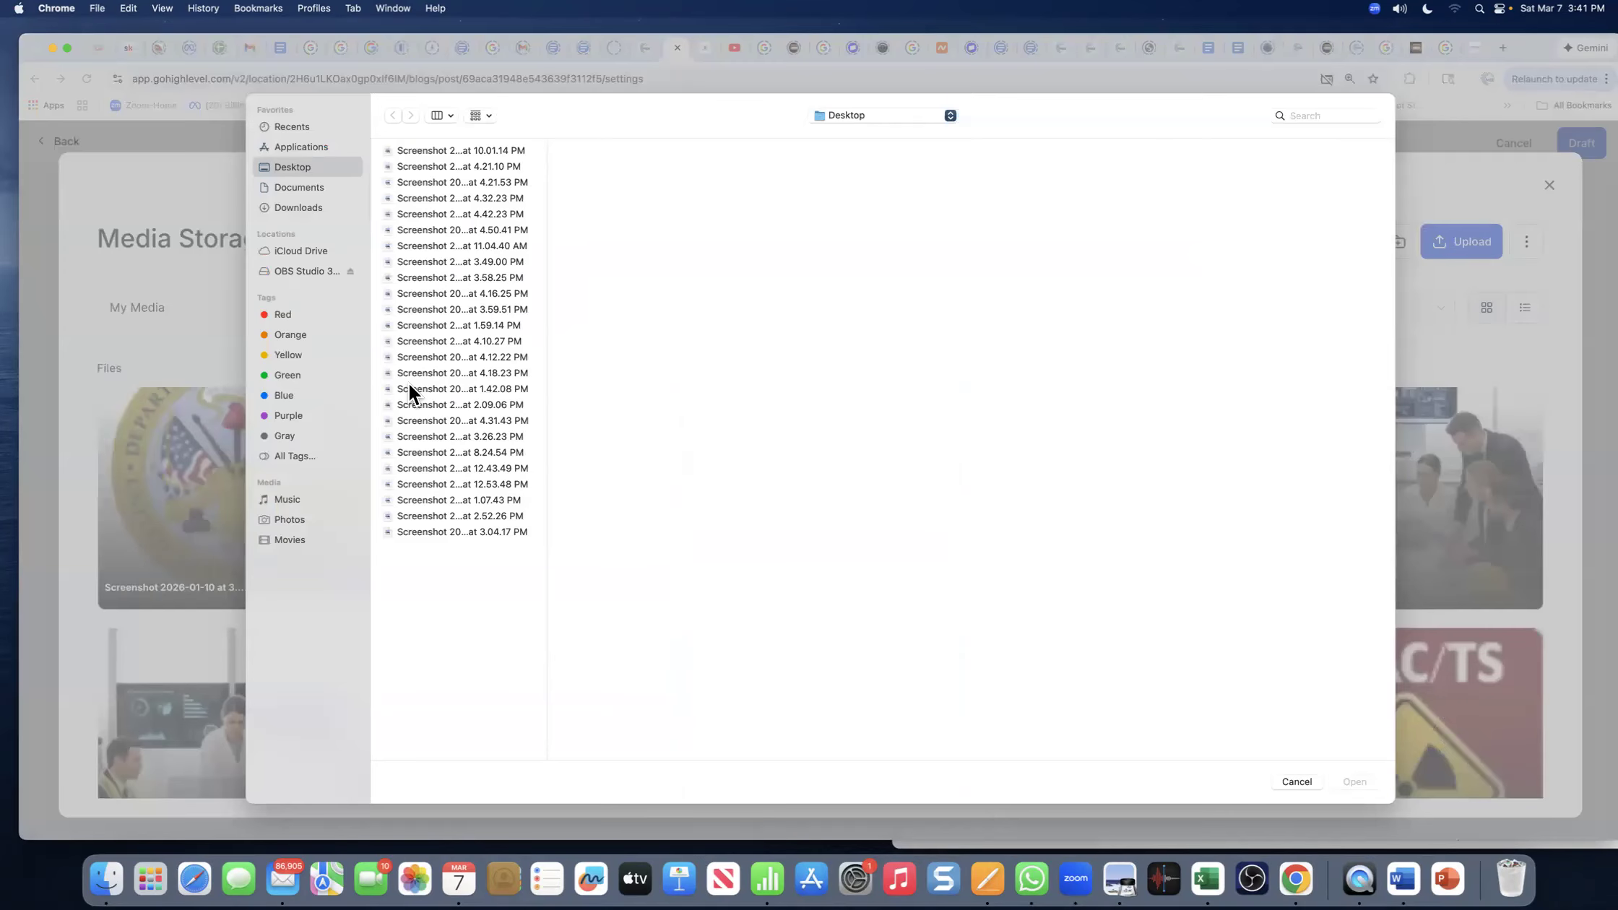
- Upload the 3.41.14 PM illustration screenshot and set it as the post's cover image
click(428, 548)
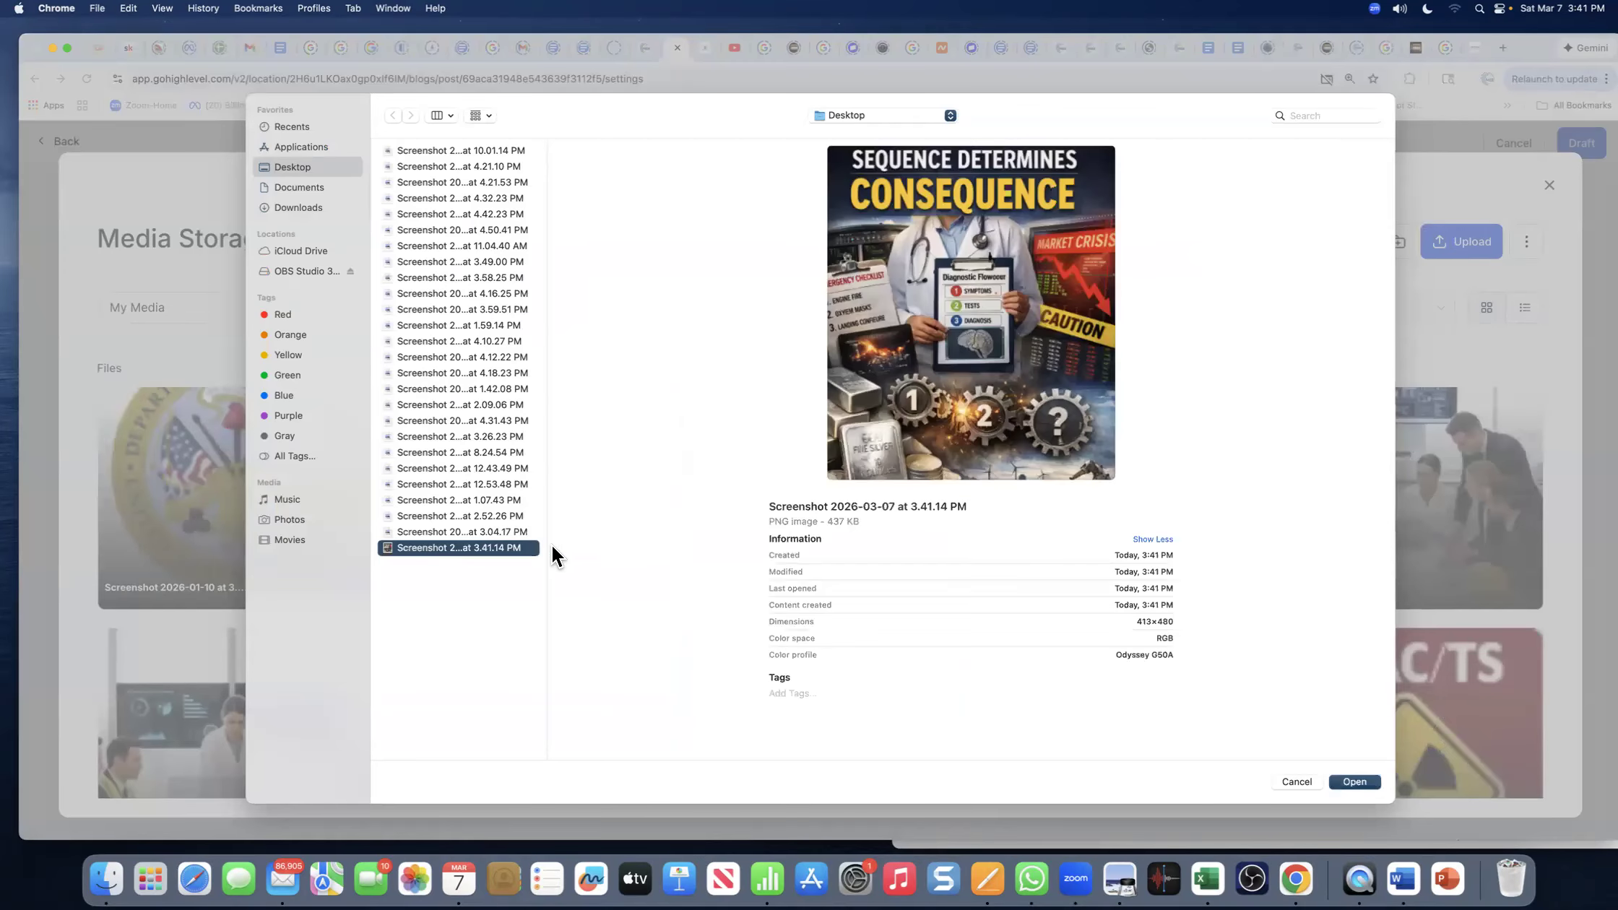
click(1352, 782)
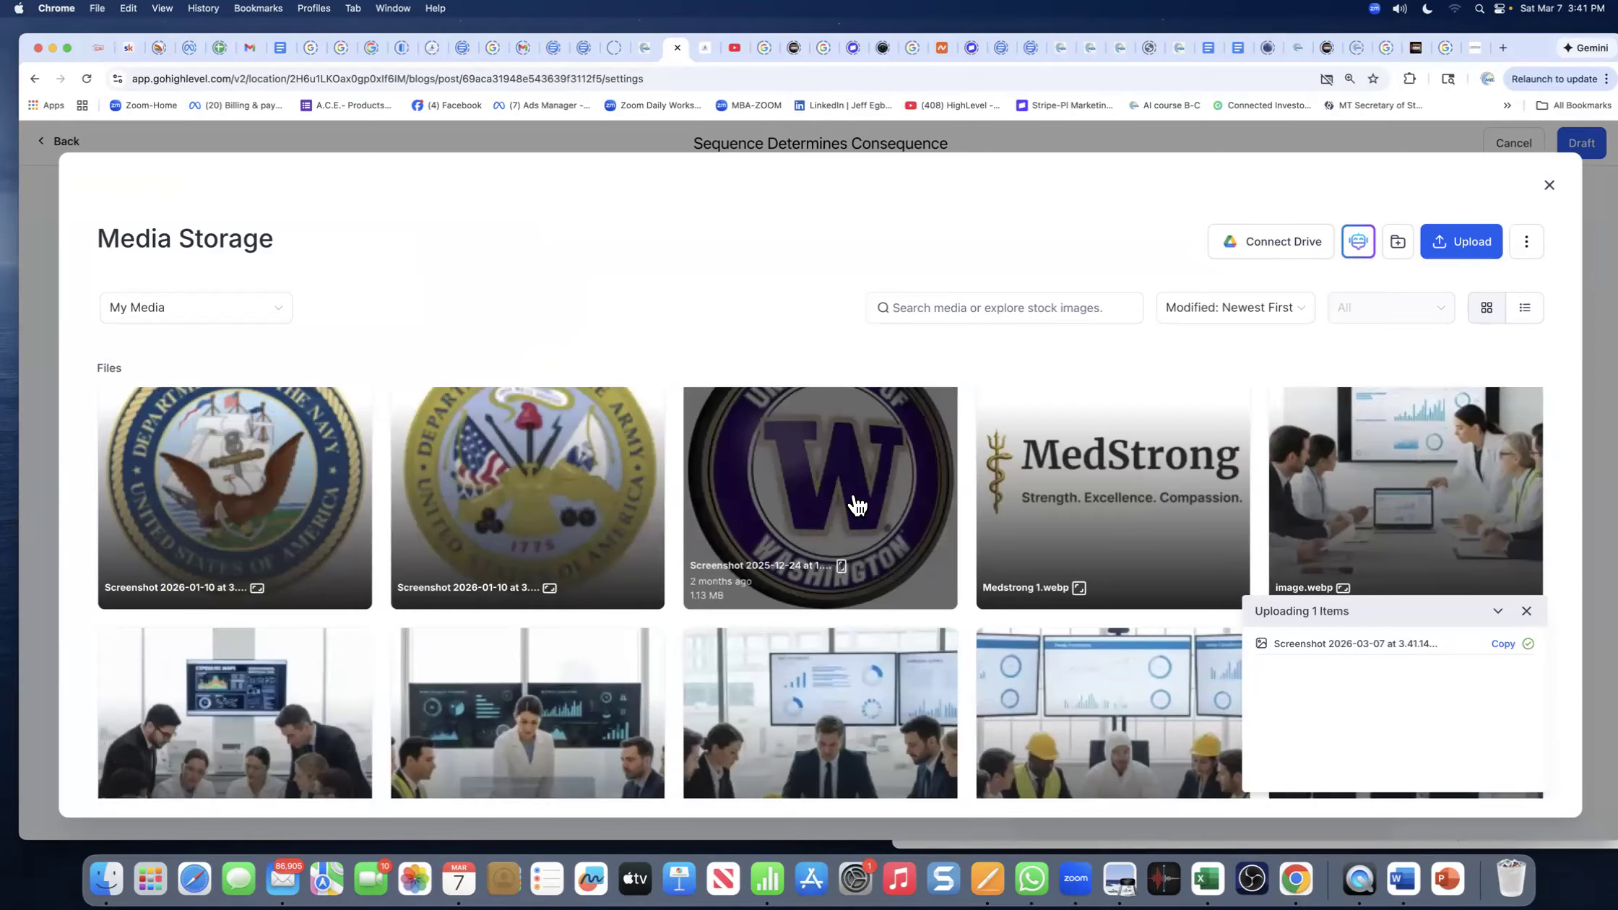
click(1526, 613)
scroll(270, 493, down, 5)
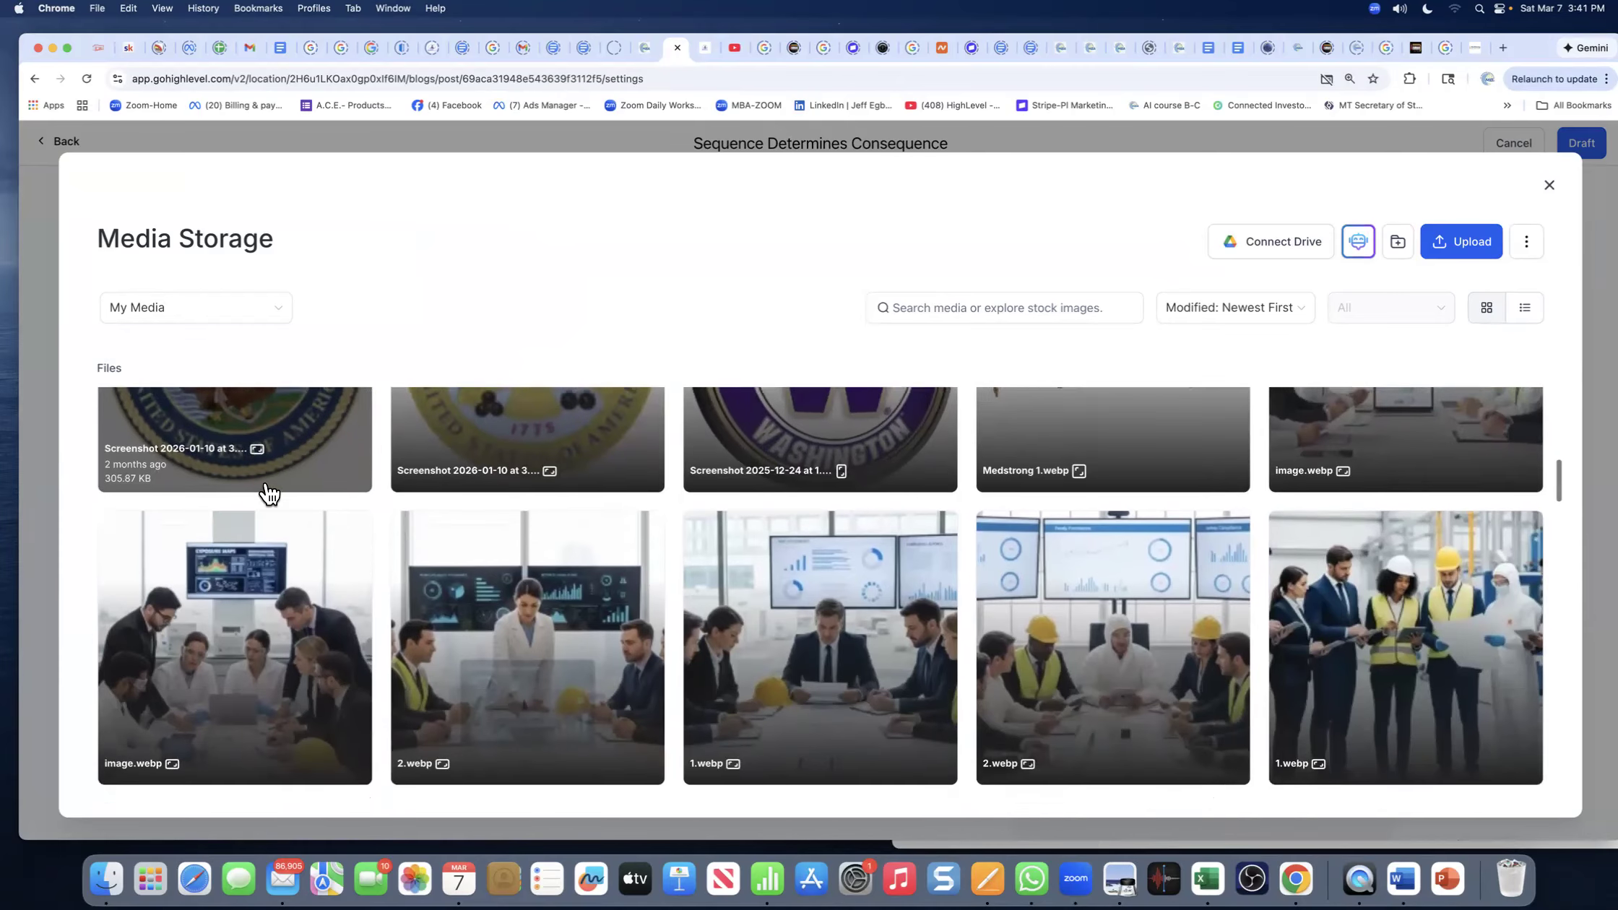
scroll(267, 491, up, 5)
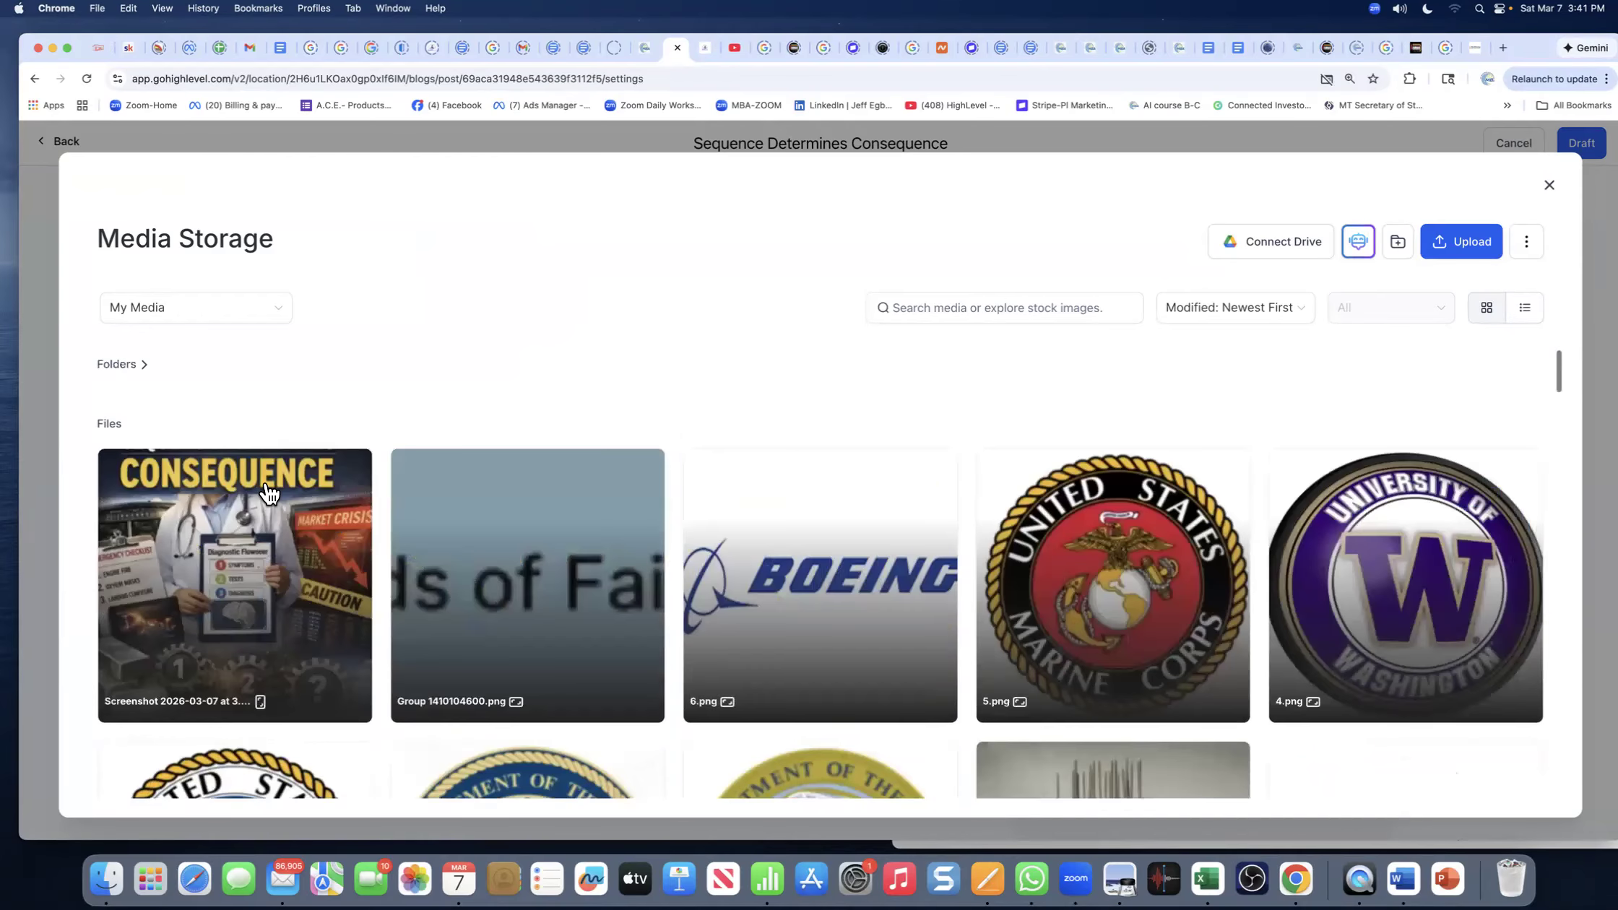
click(238, 582)
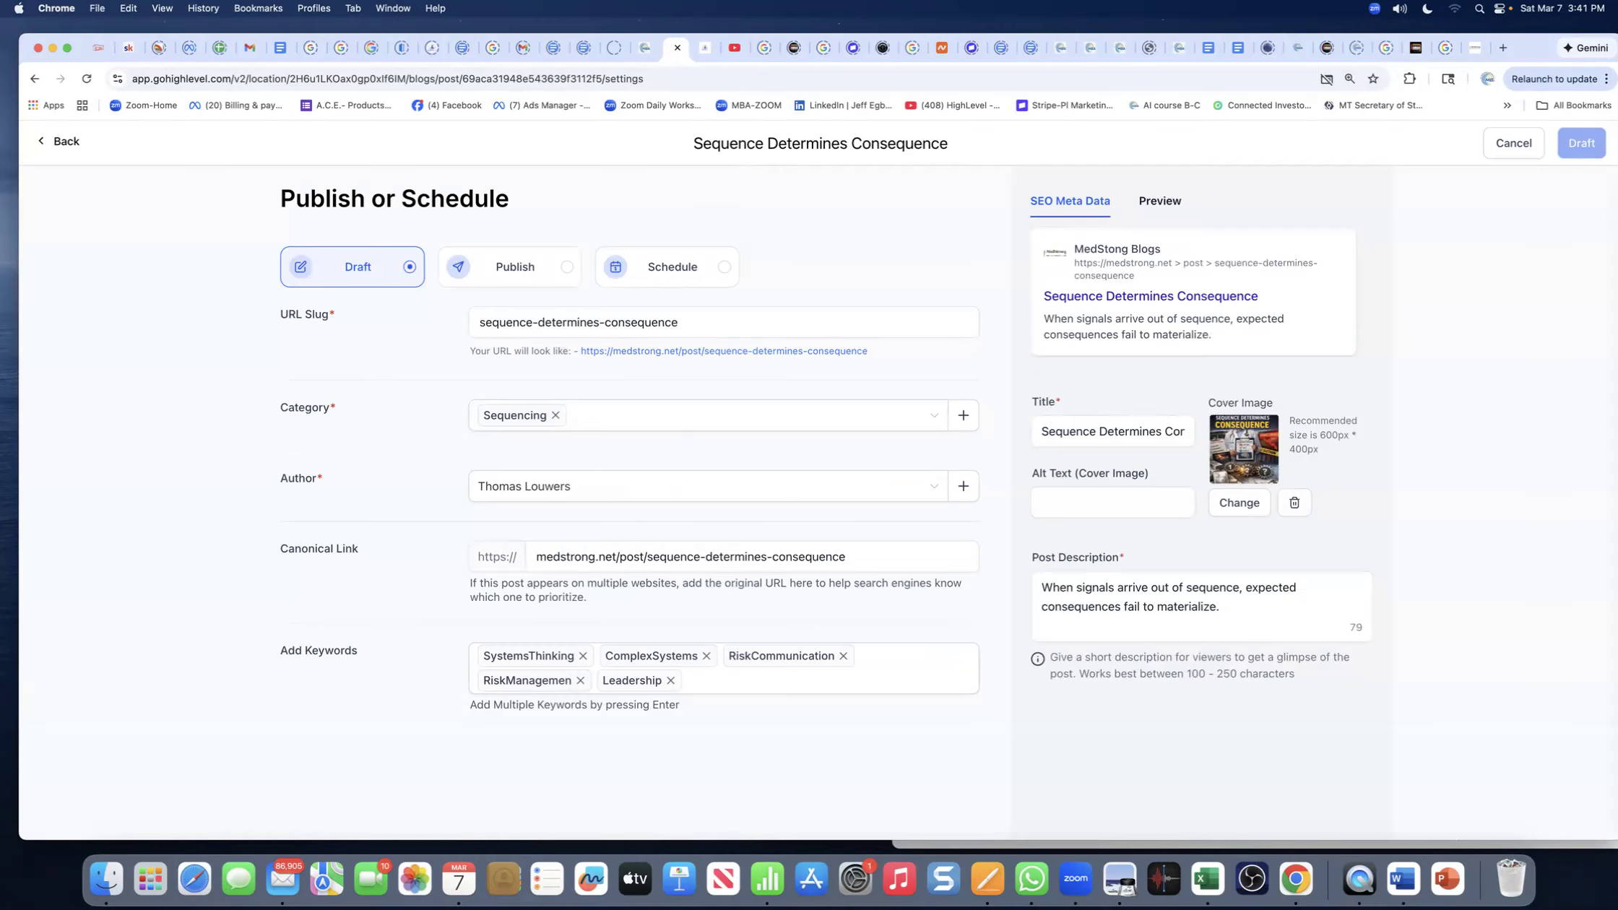
- Move the ChatGPT window aside and delete the cover image from the blog post's settings
click(932, 29)
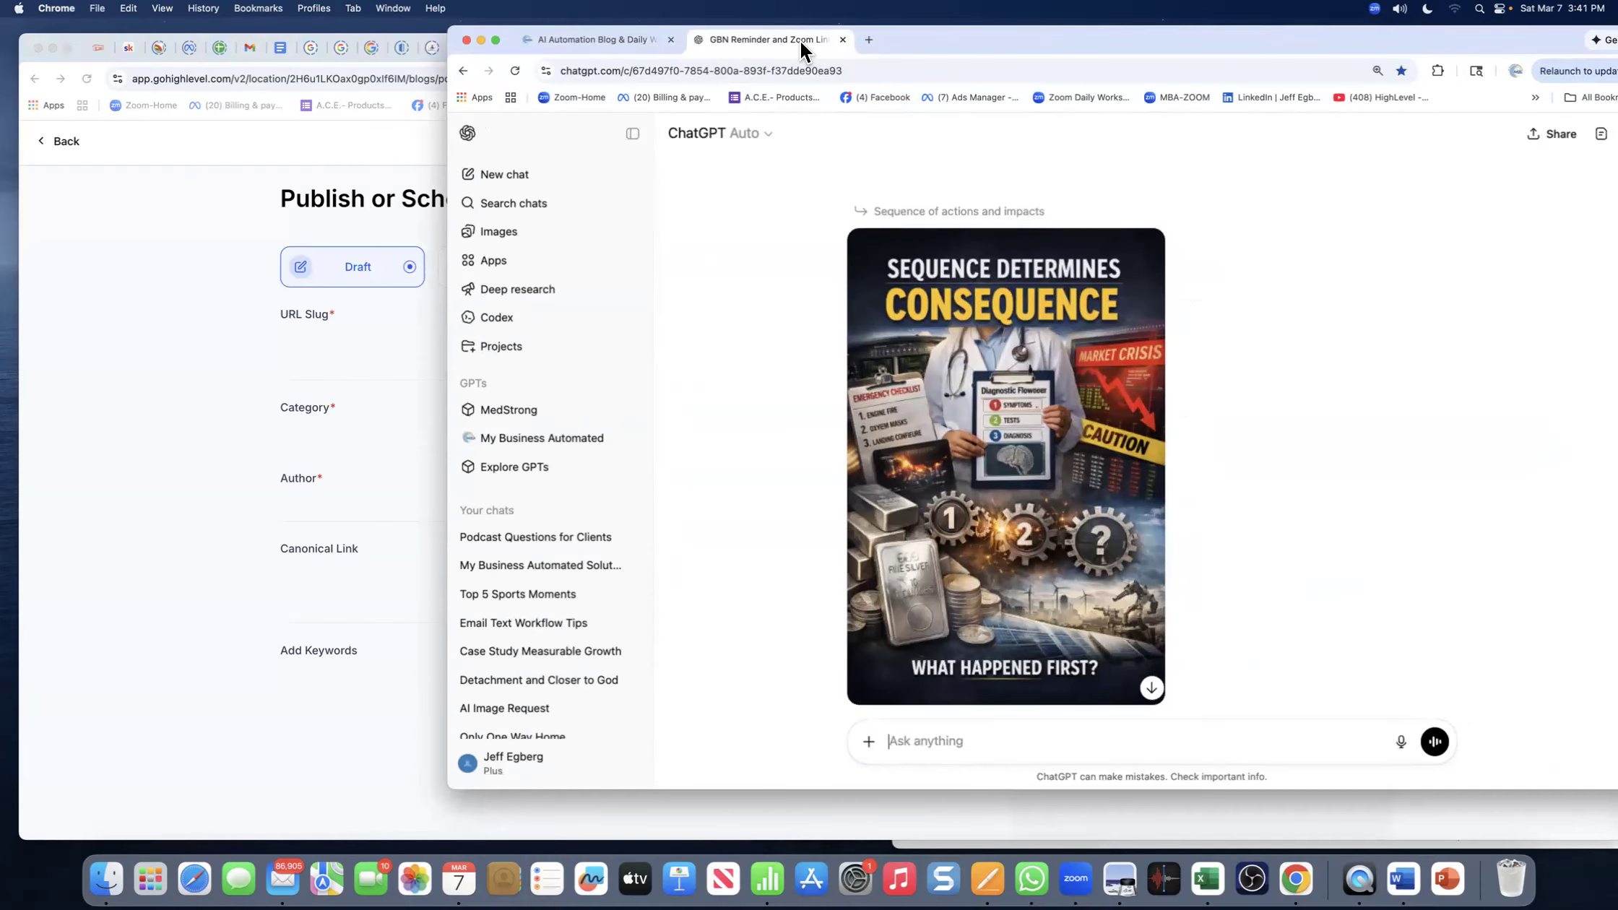
drag(899, 39, 1617, 109)
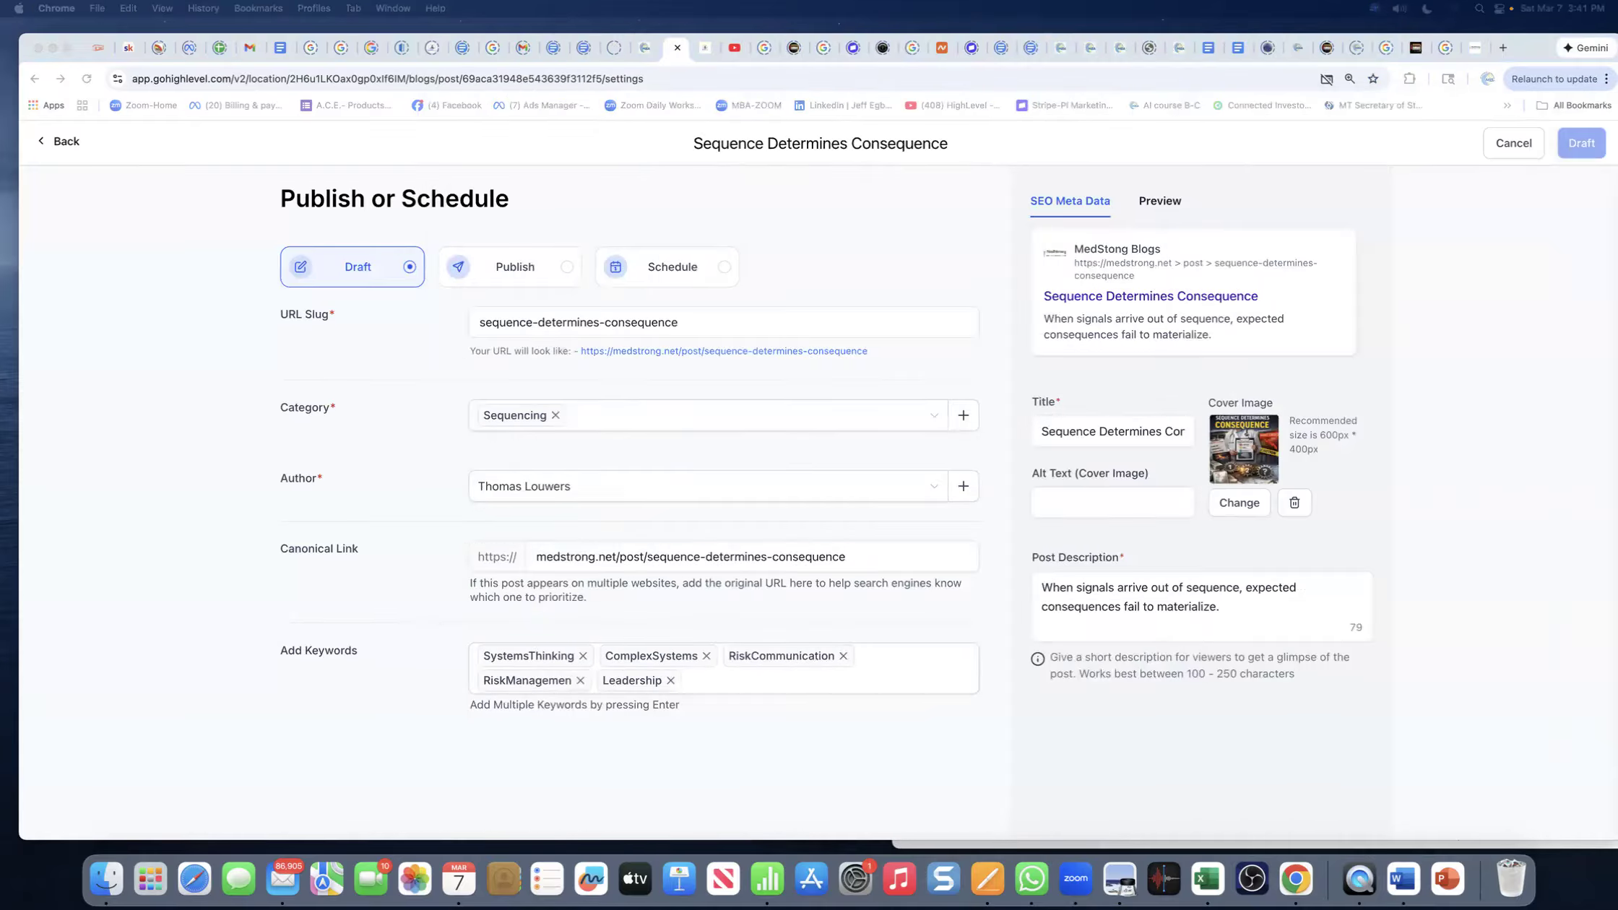
click(1289, 507)
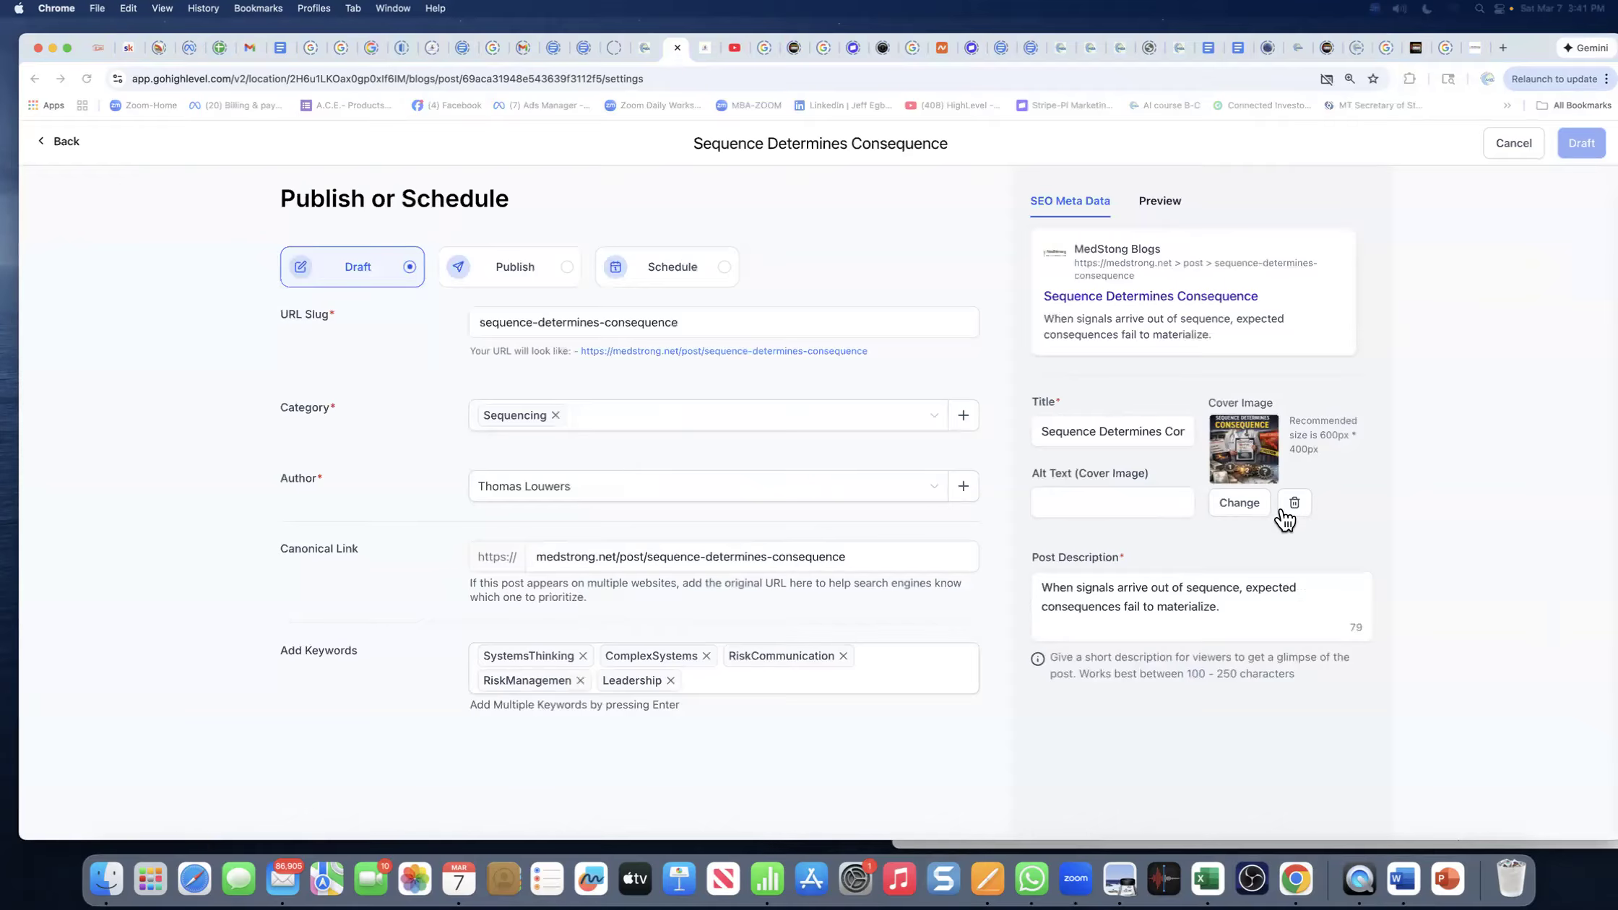
click(1288, 509)
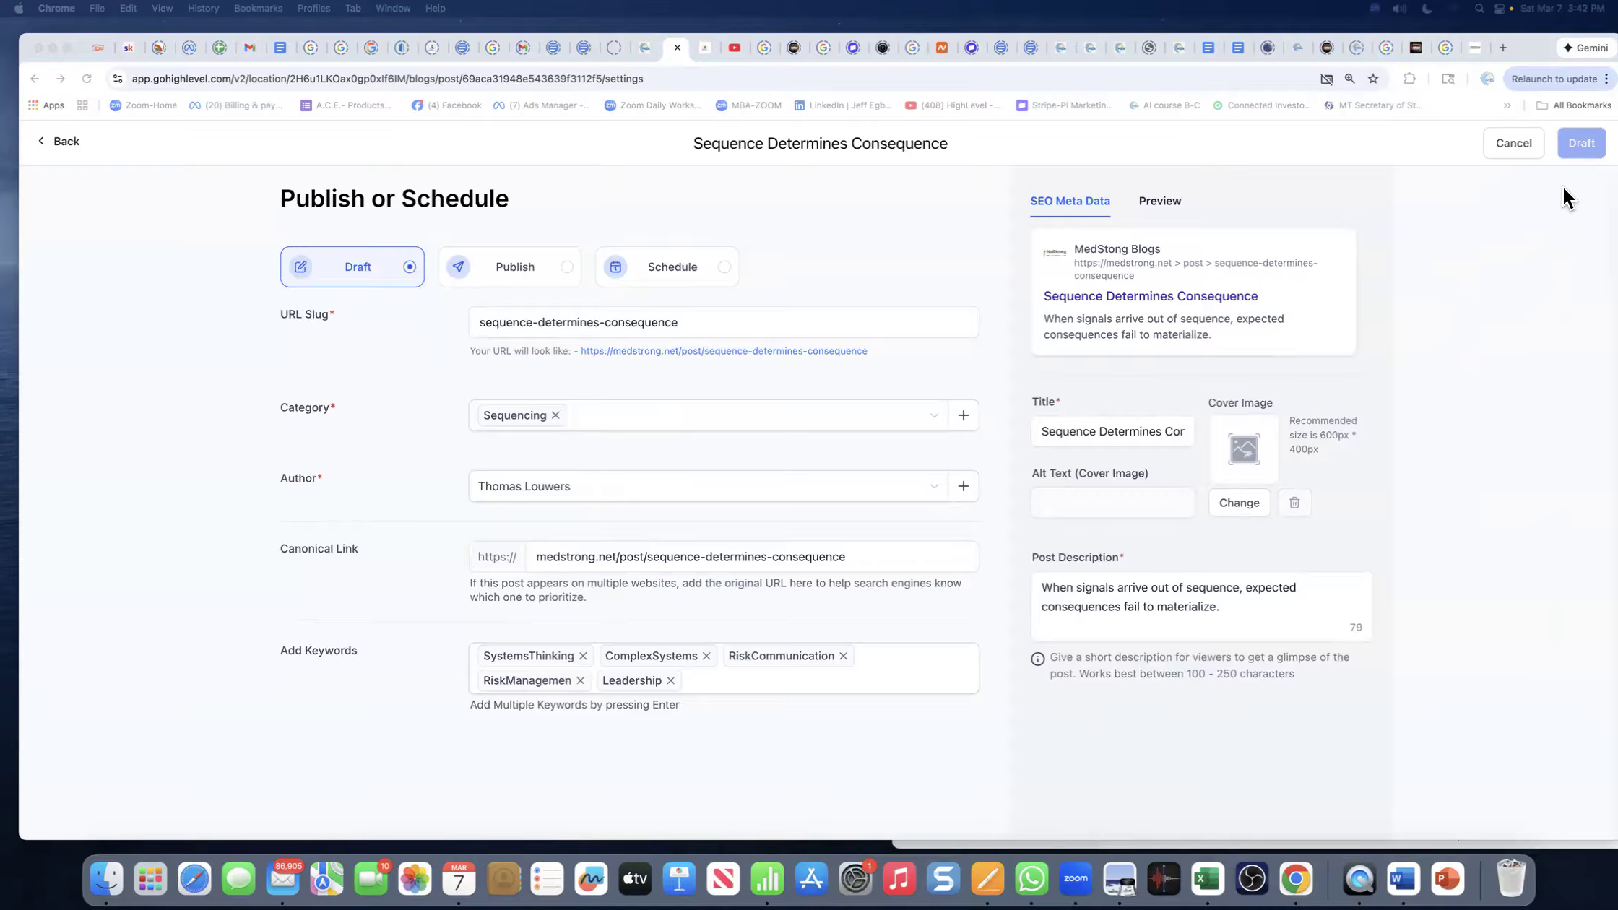
- Switch to the Triple I LLC Services booking tab and close it
click(1515, 145)
click(705, 48)
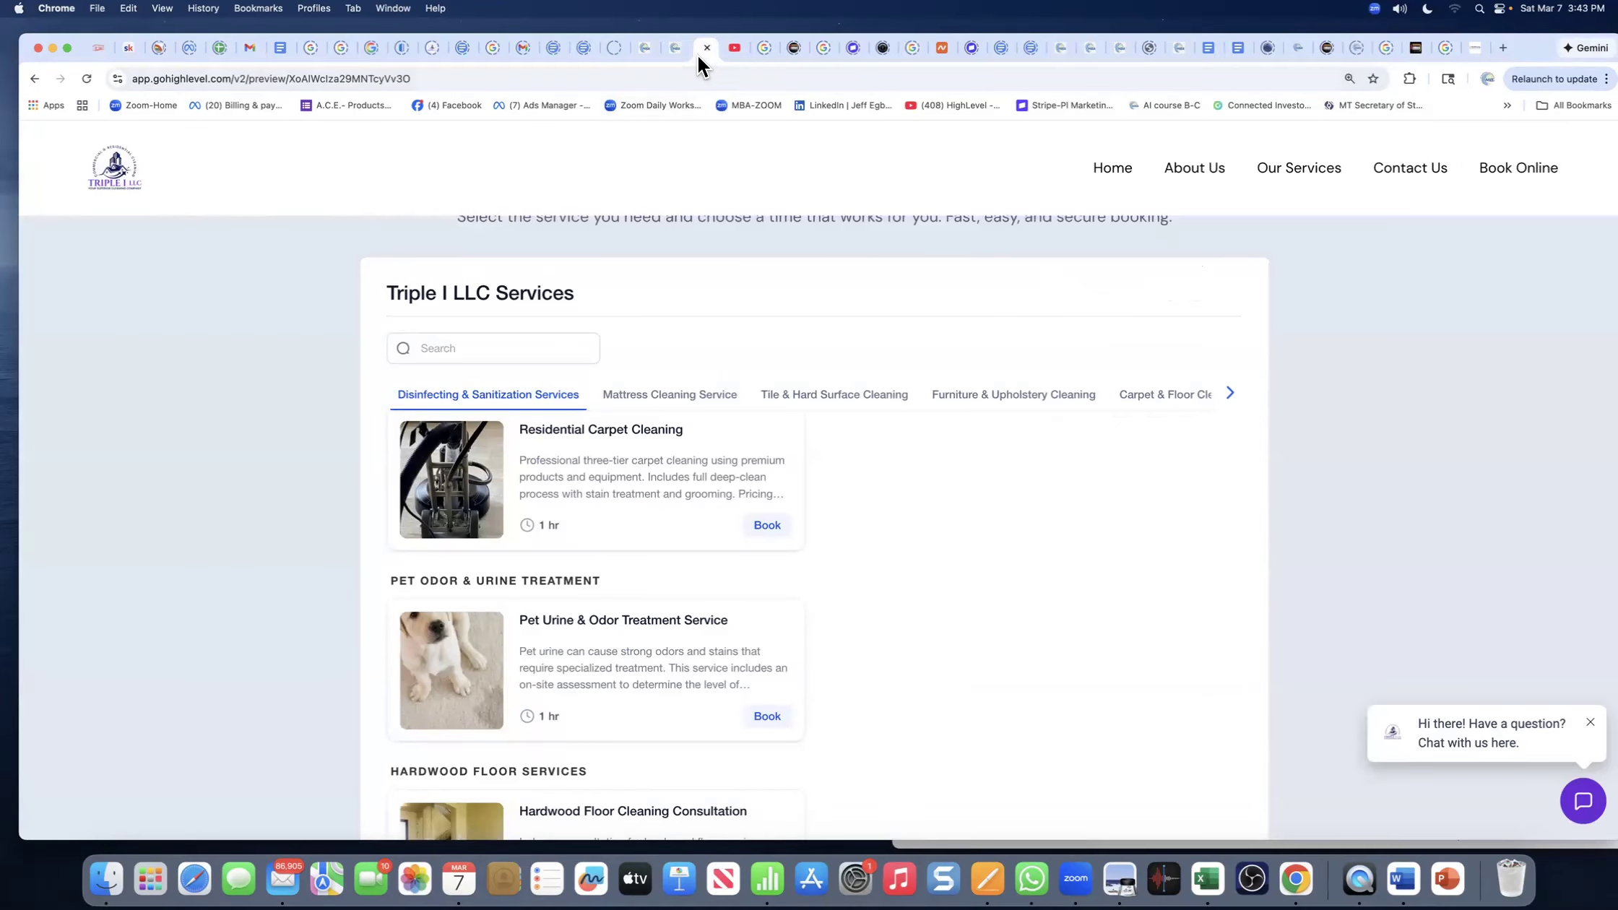
key(super+w)
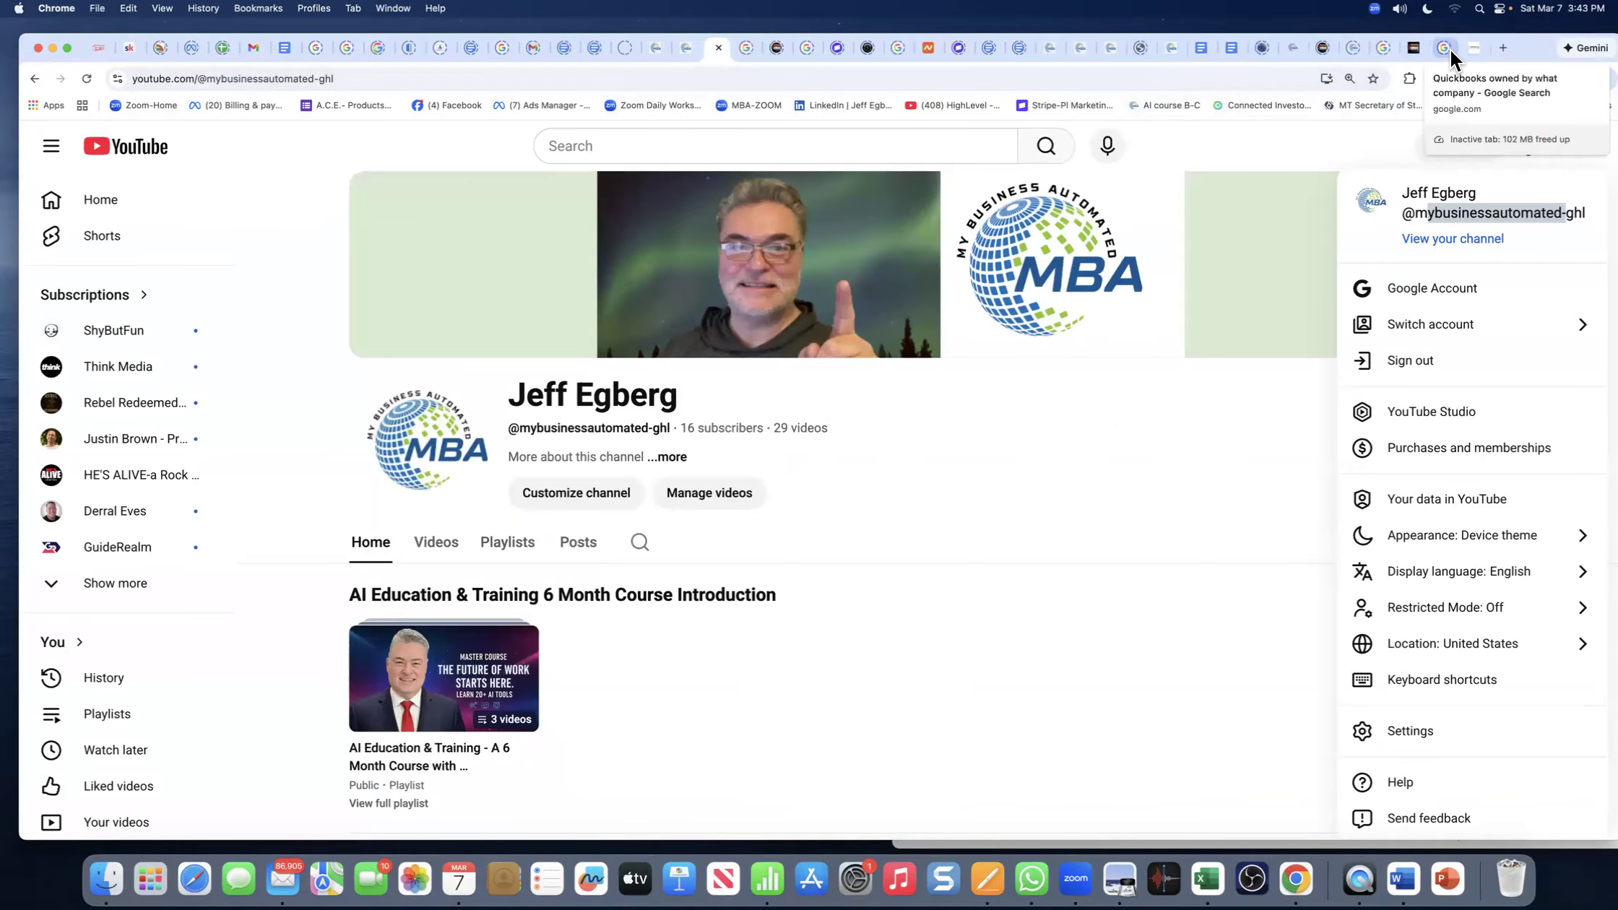
- Open medstrong.net/blog via the Blogs link and scroll to confirm it reads 'No blogs found'
click(1475, 48)
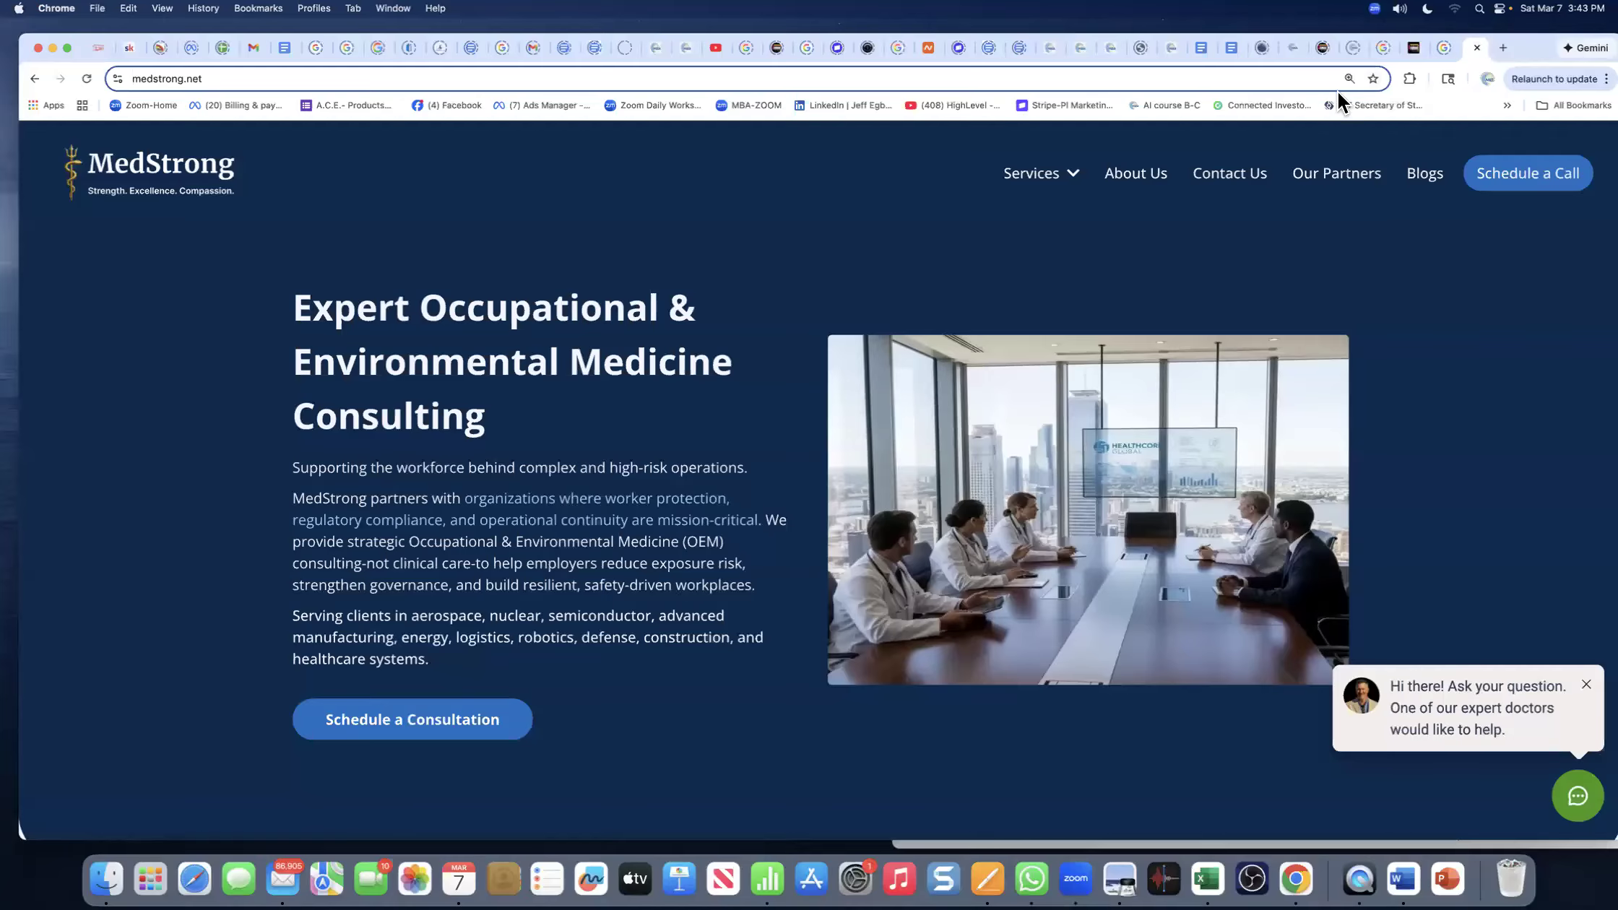
click(1418, 176)
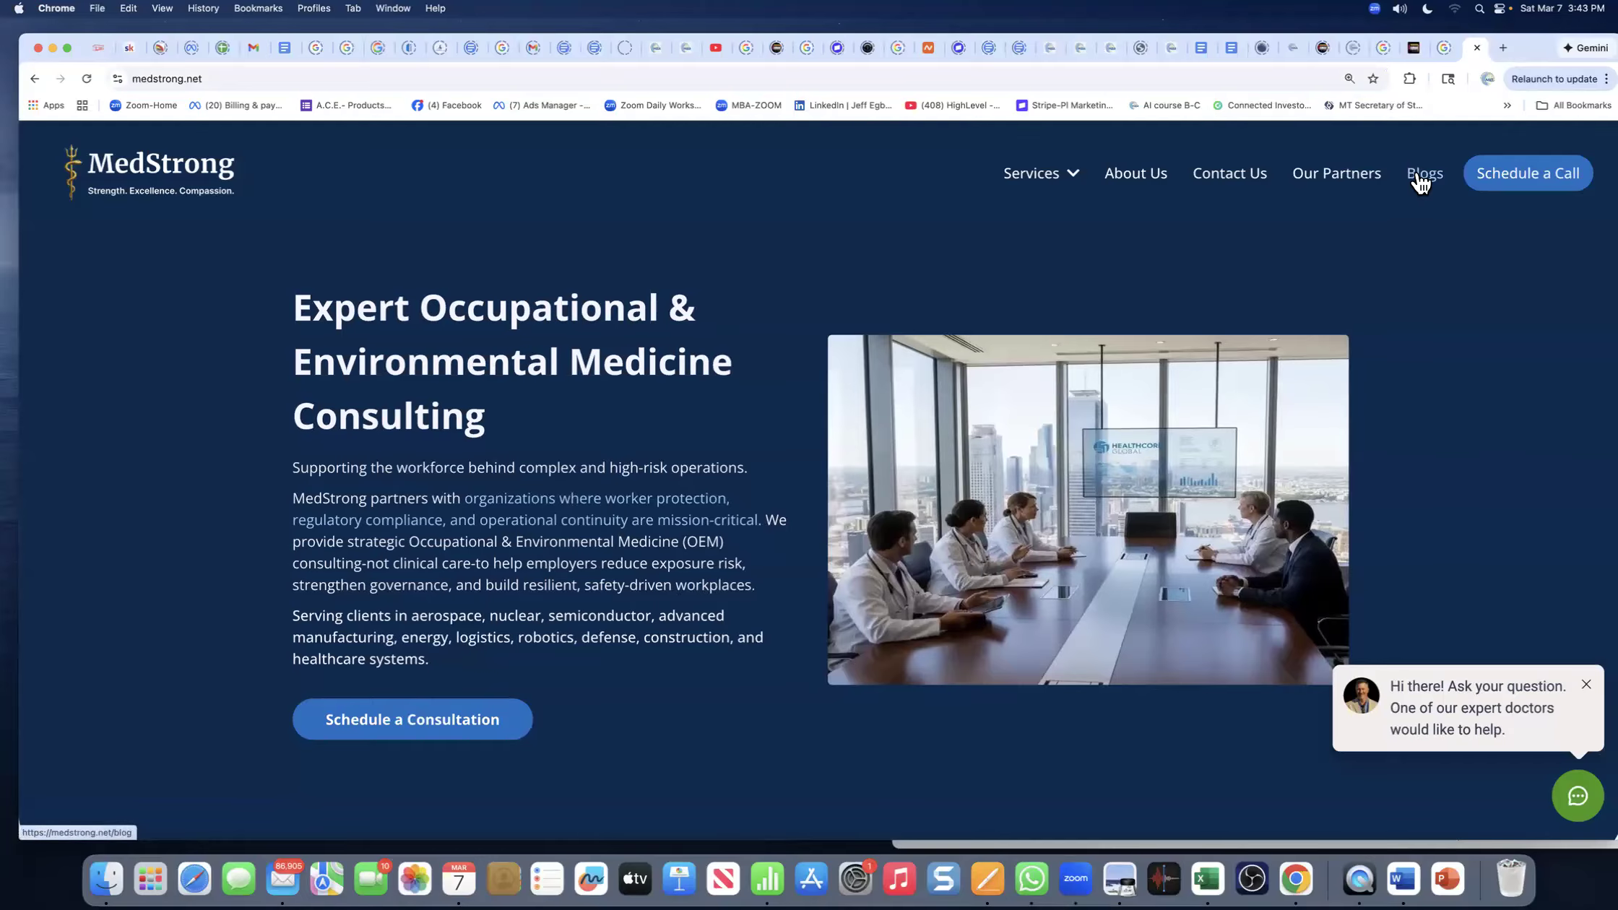
click(1426, 179)
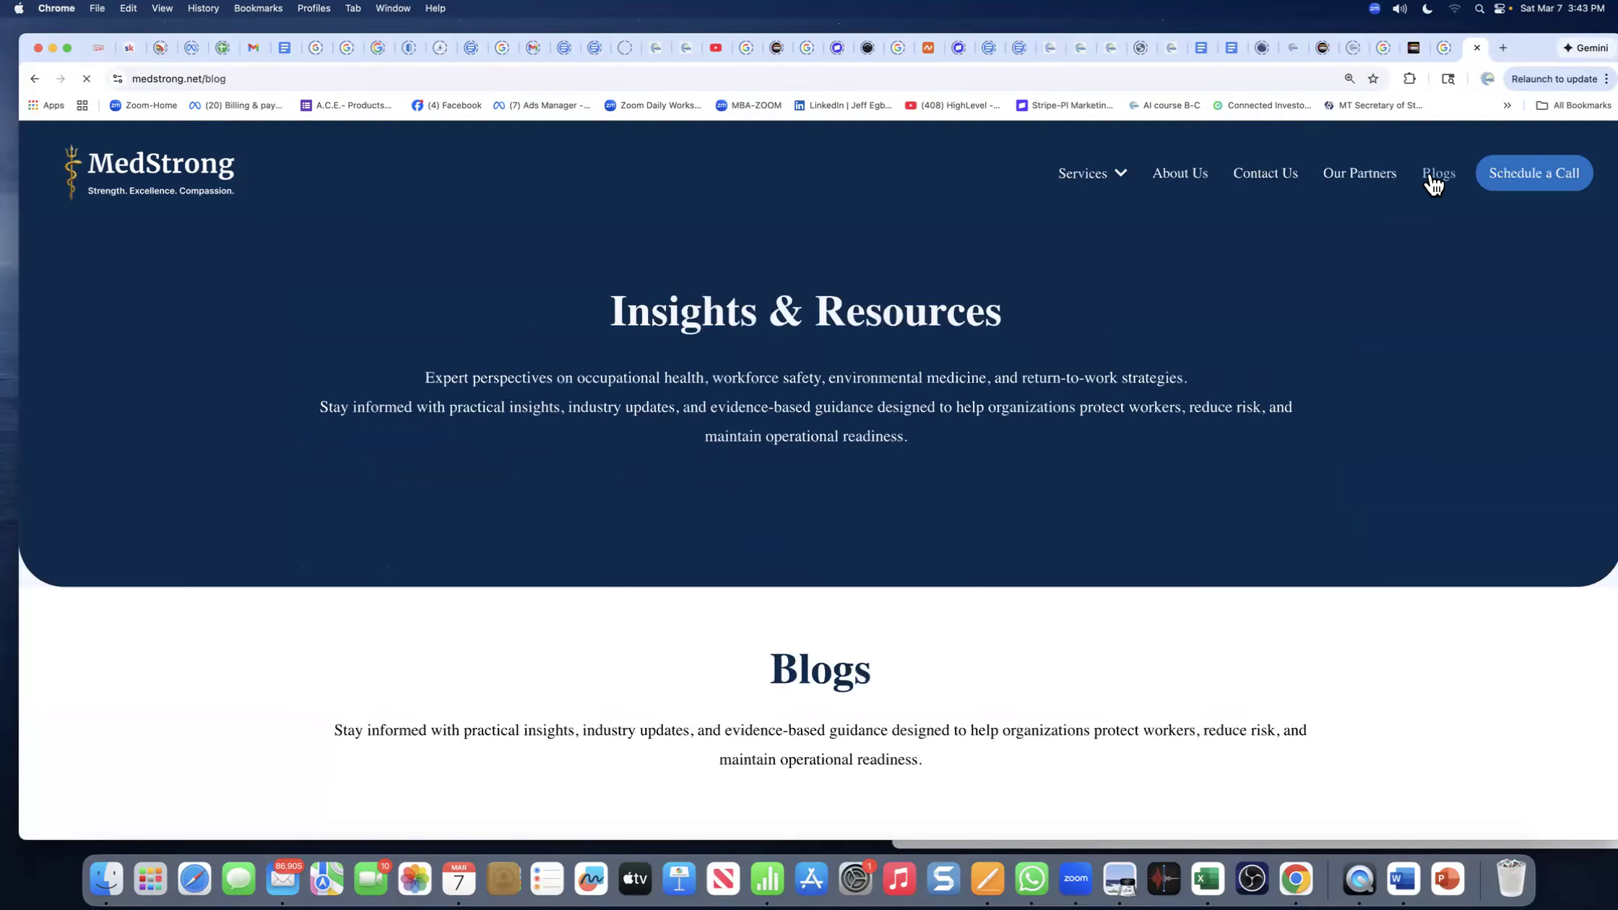
scroll(1004, 393, down, 5)
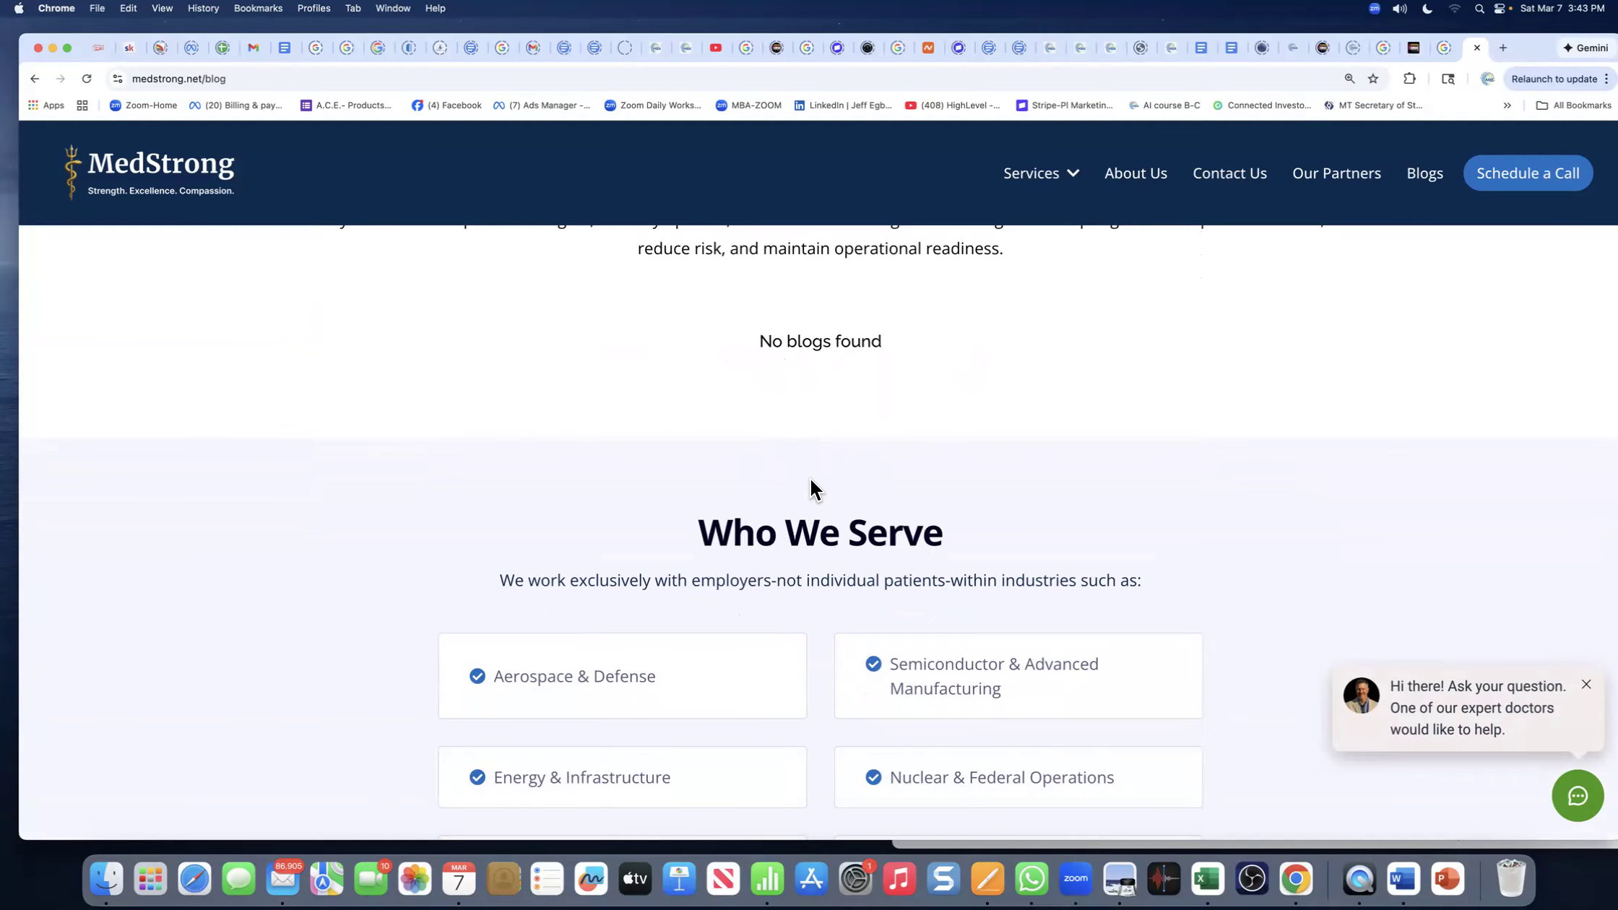
scroll(811, 479, down, 1)
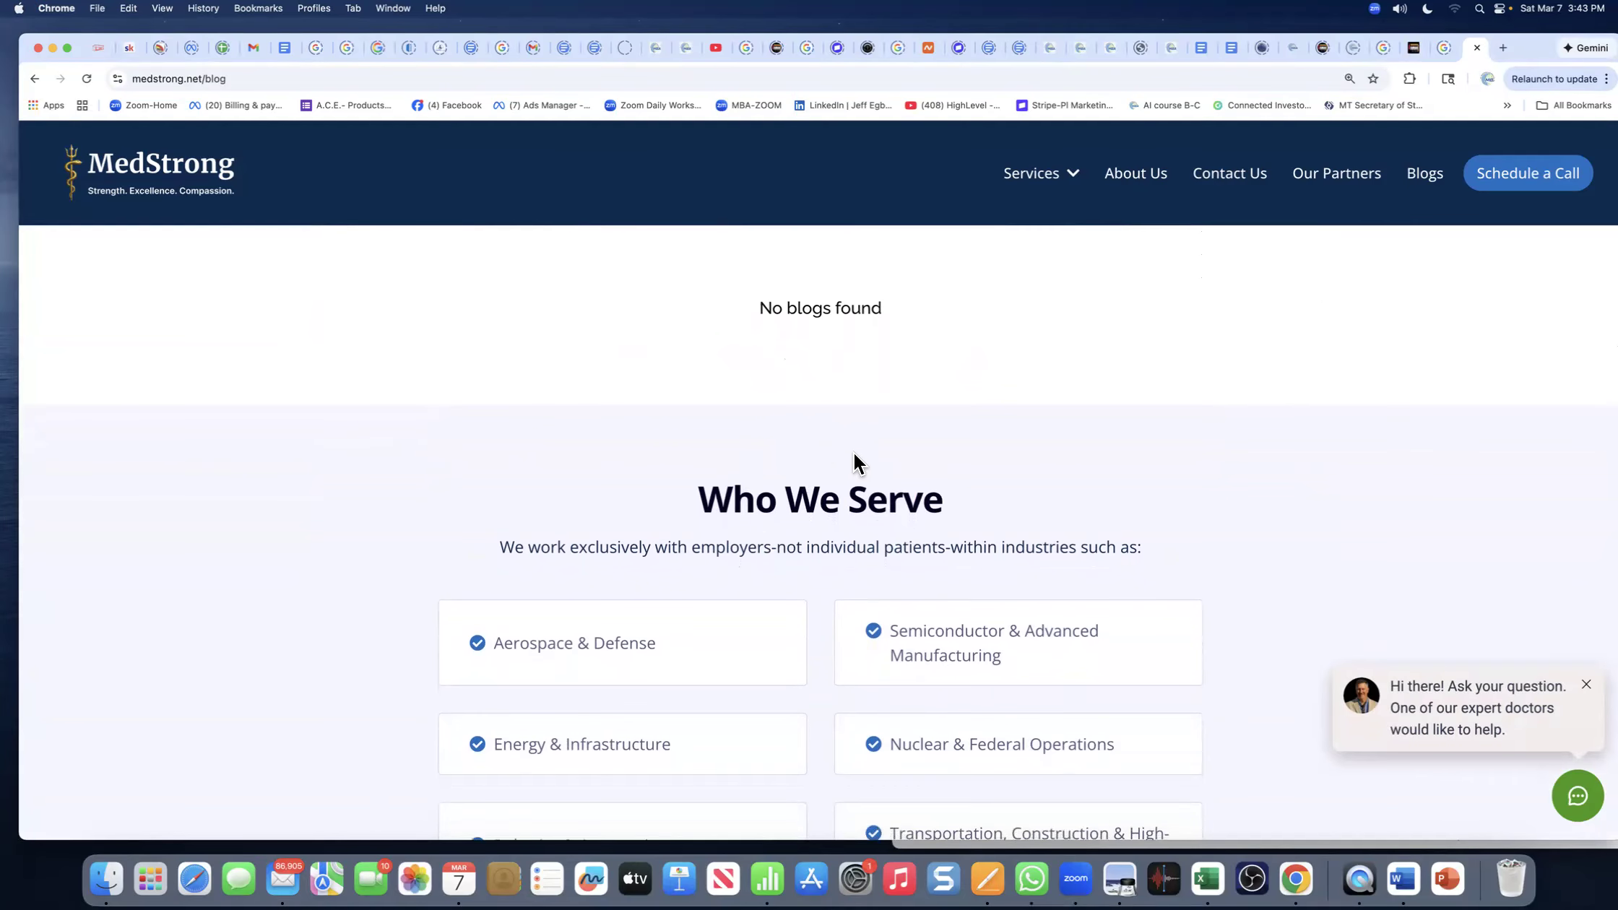
scroll(827, 438, up, 5)
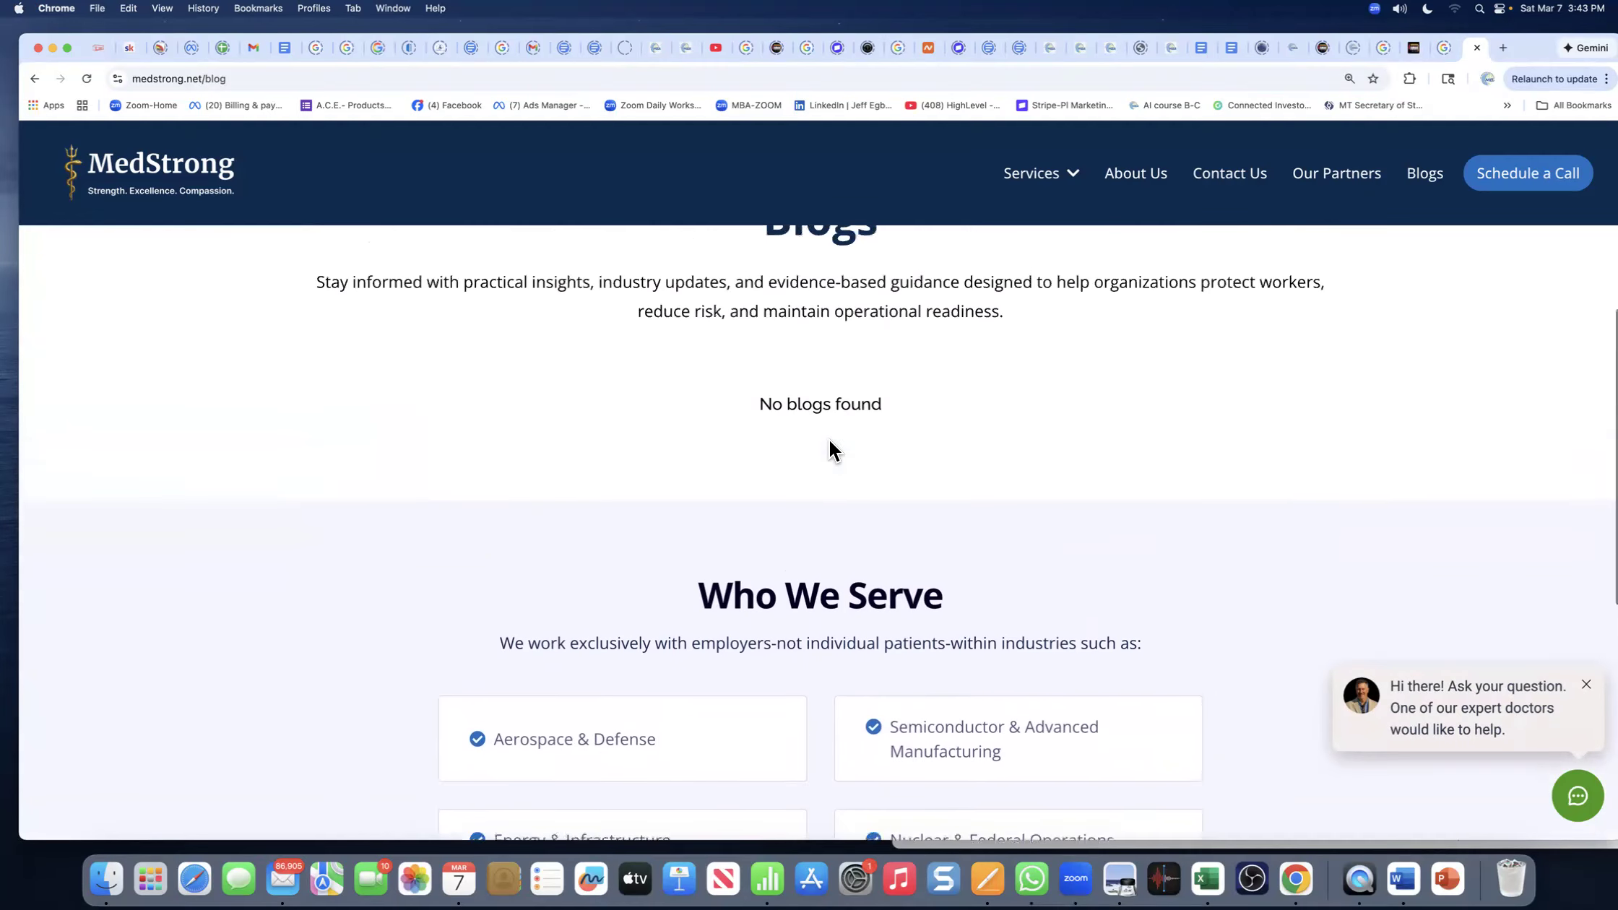
scroll(825, 460, up, 5)
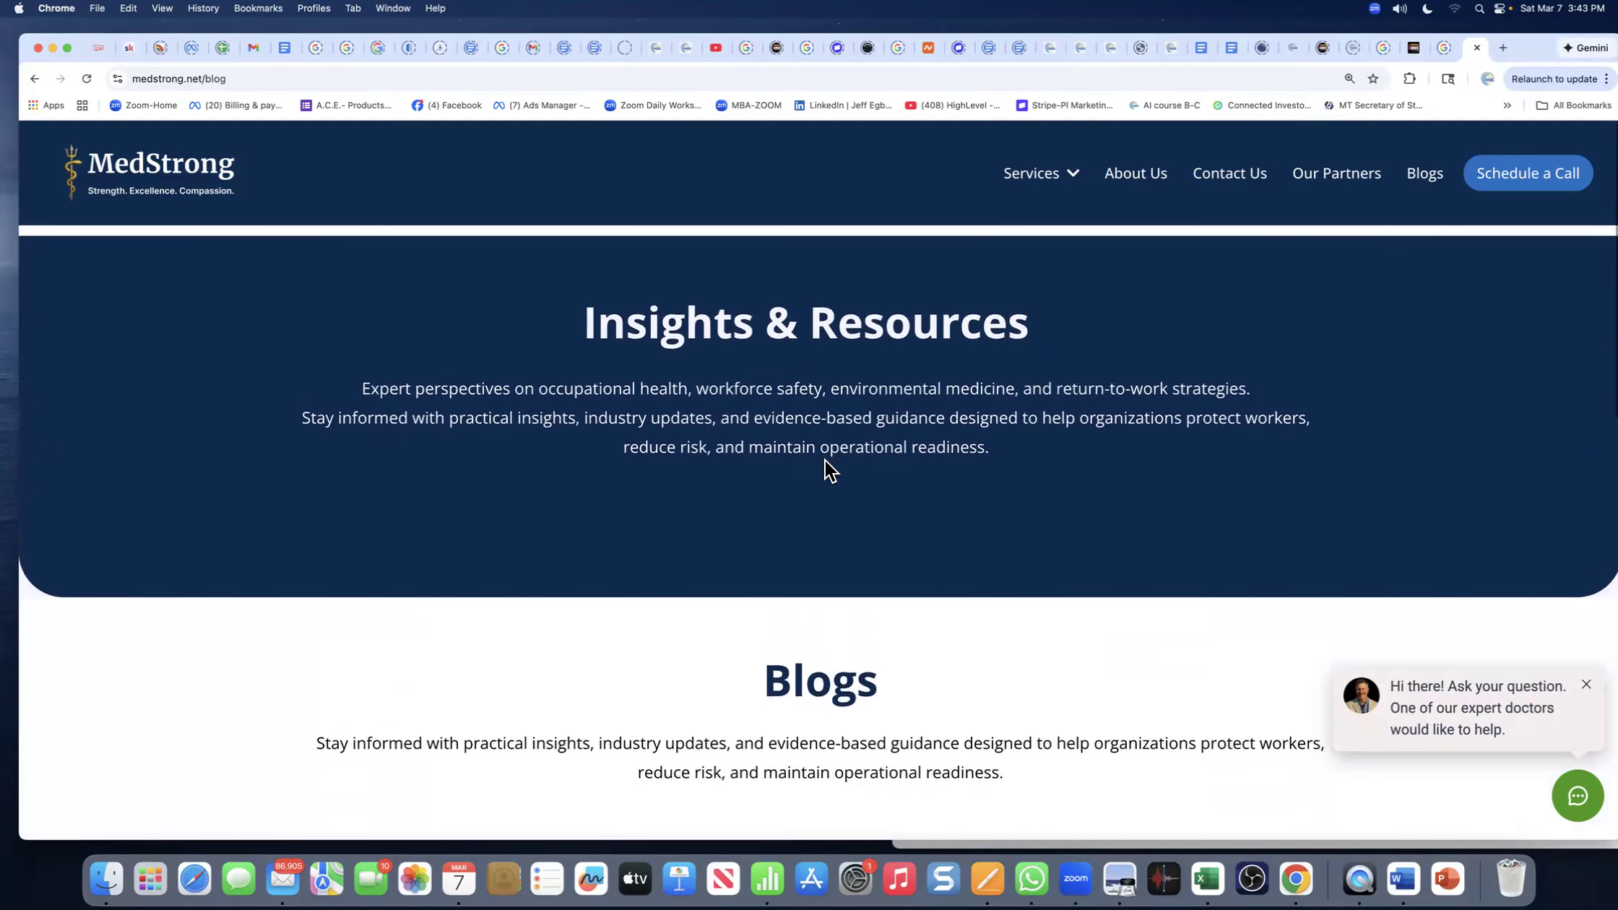
scroll(838, 506, down, 8)
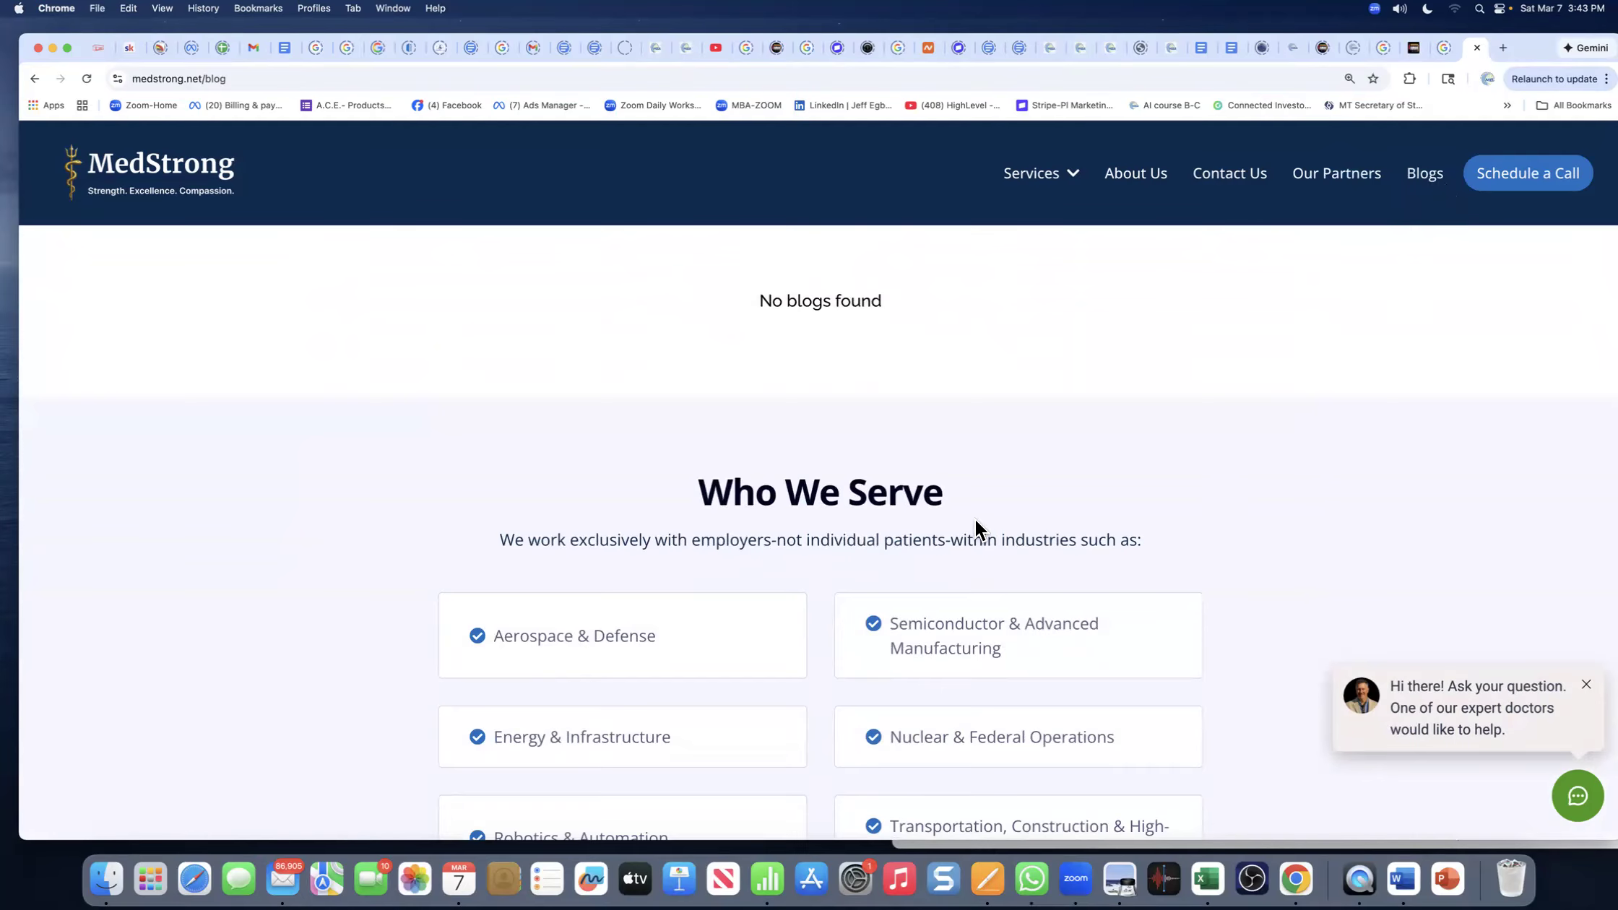
scroll(975, 521, down, 6)
scroll(975, 520, up, 15)
mouse_move(1032, 177)
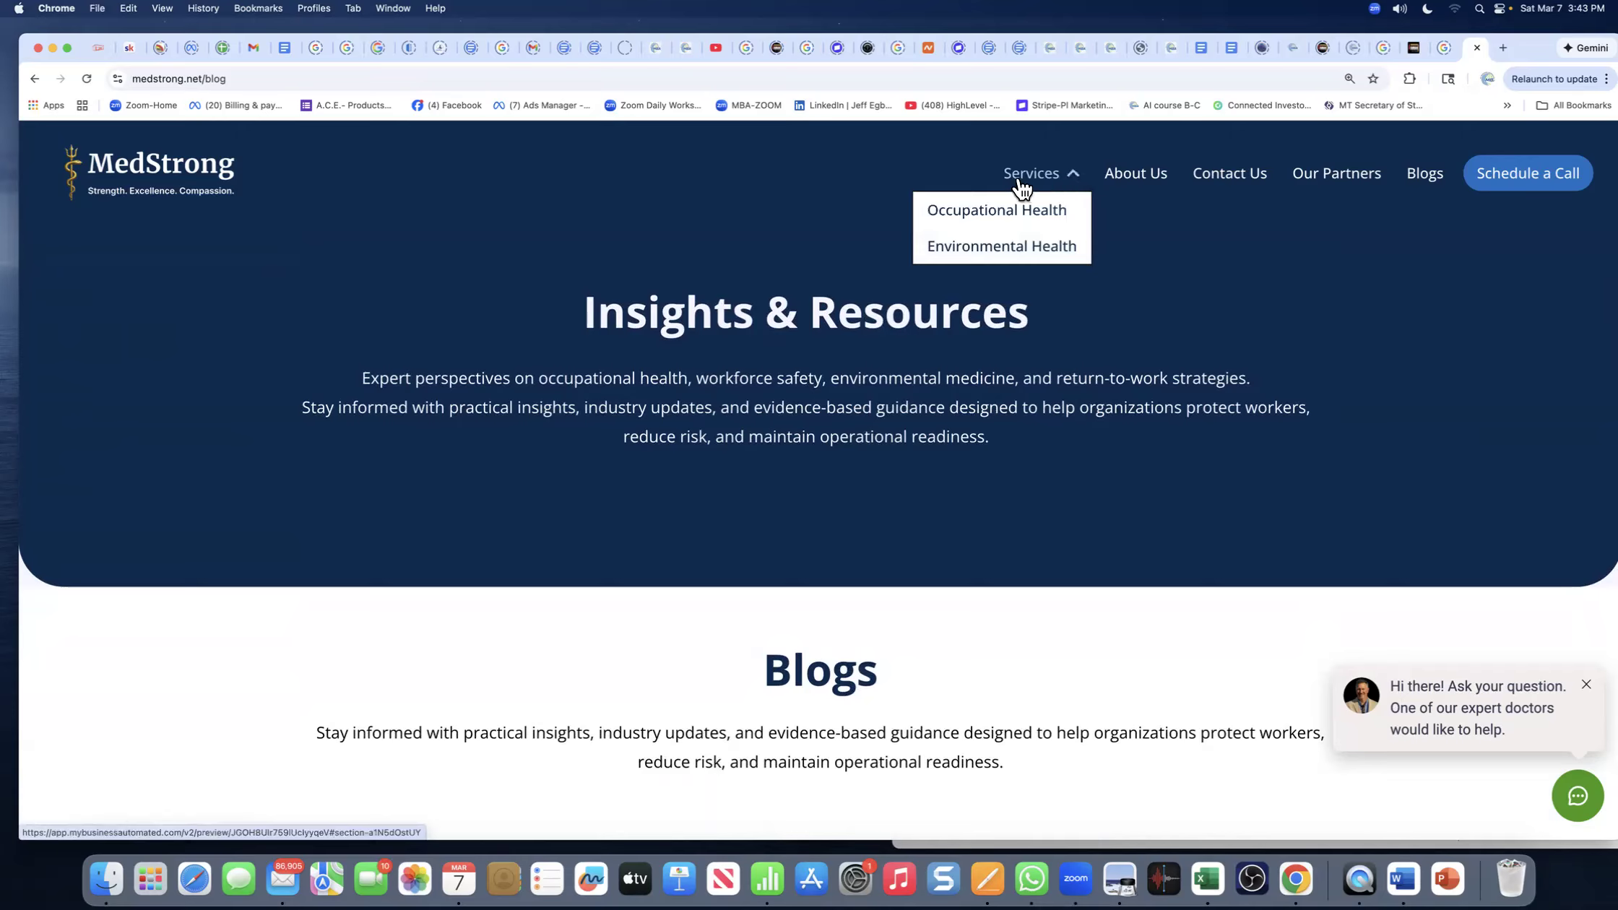
- Open and scroll through the MedStrong Contact Us page
click(1223, 189)
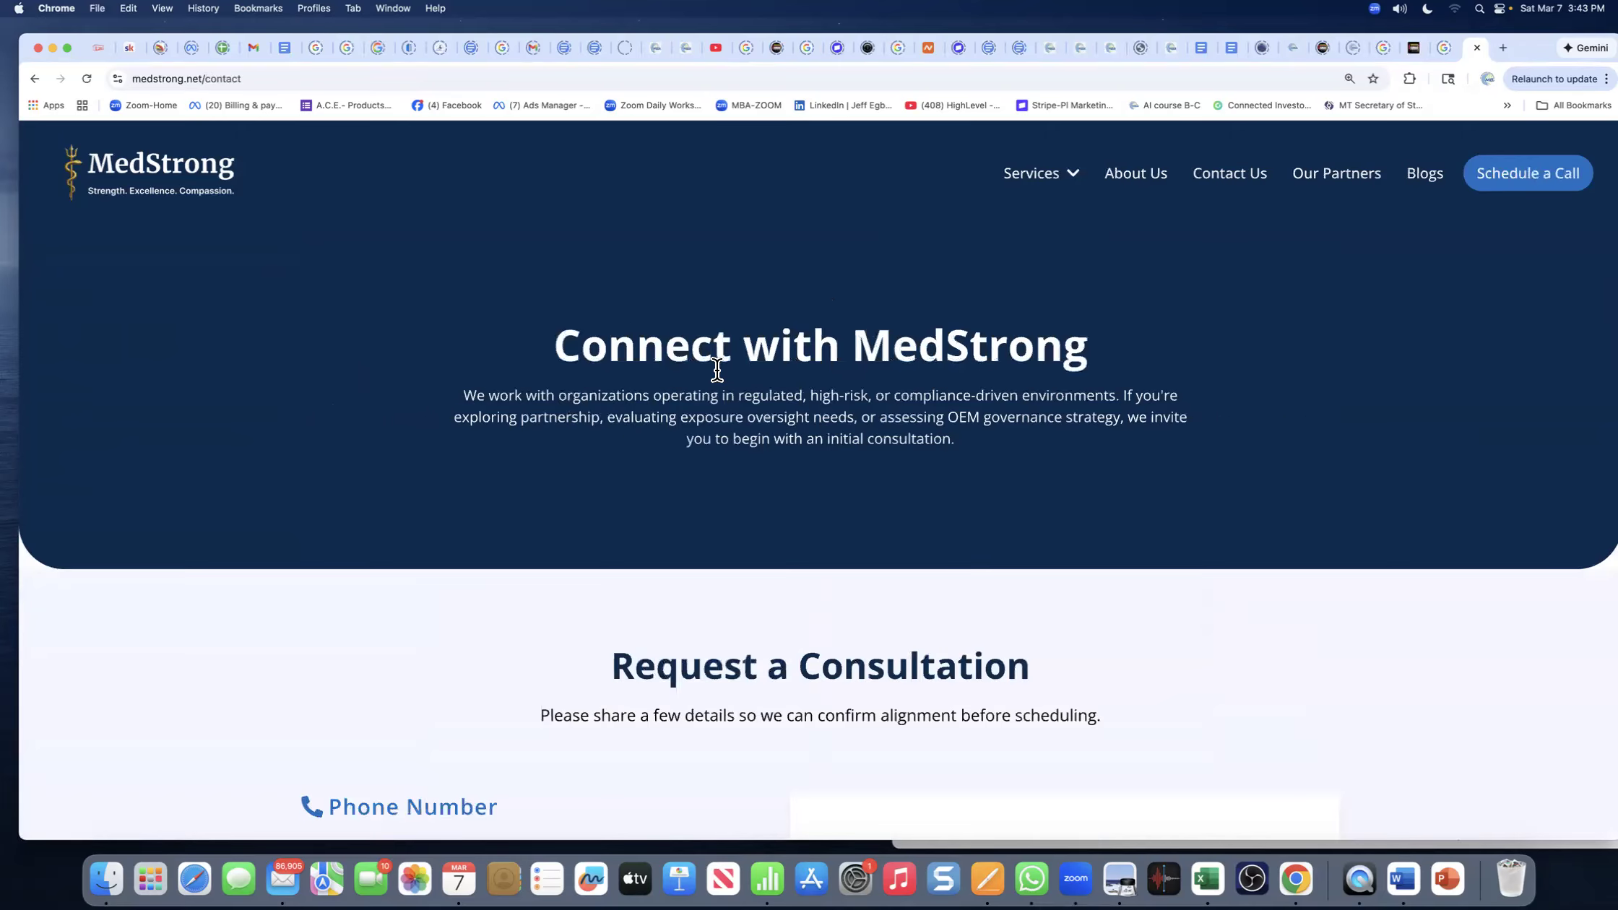
scroll(716, 369, down, 15)
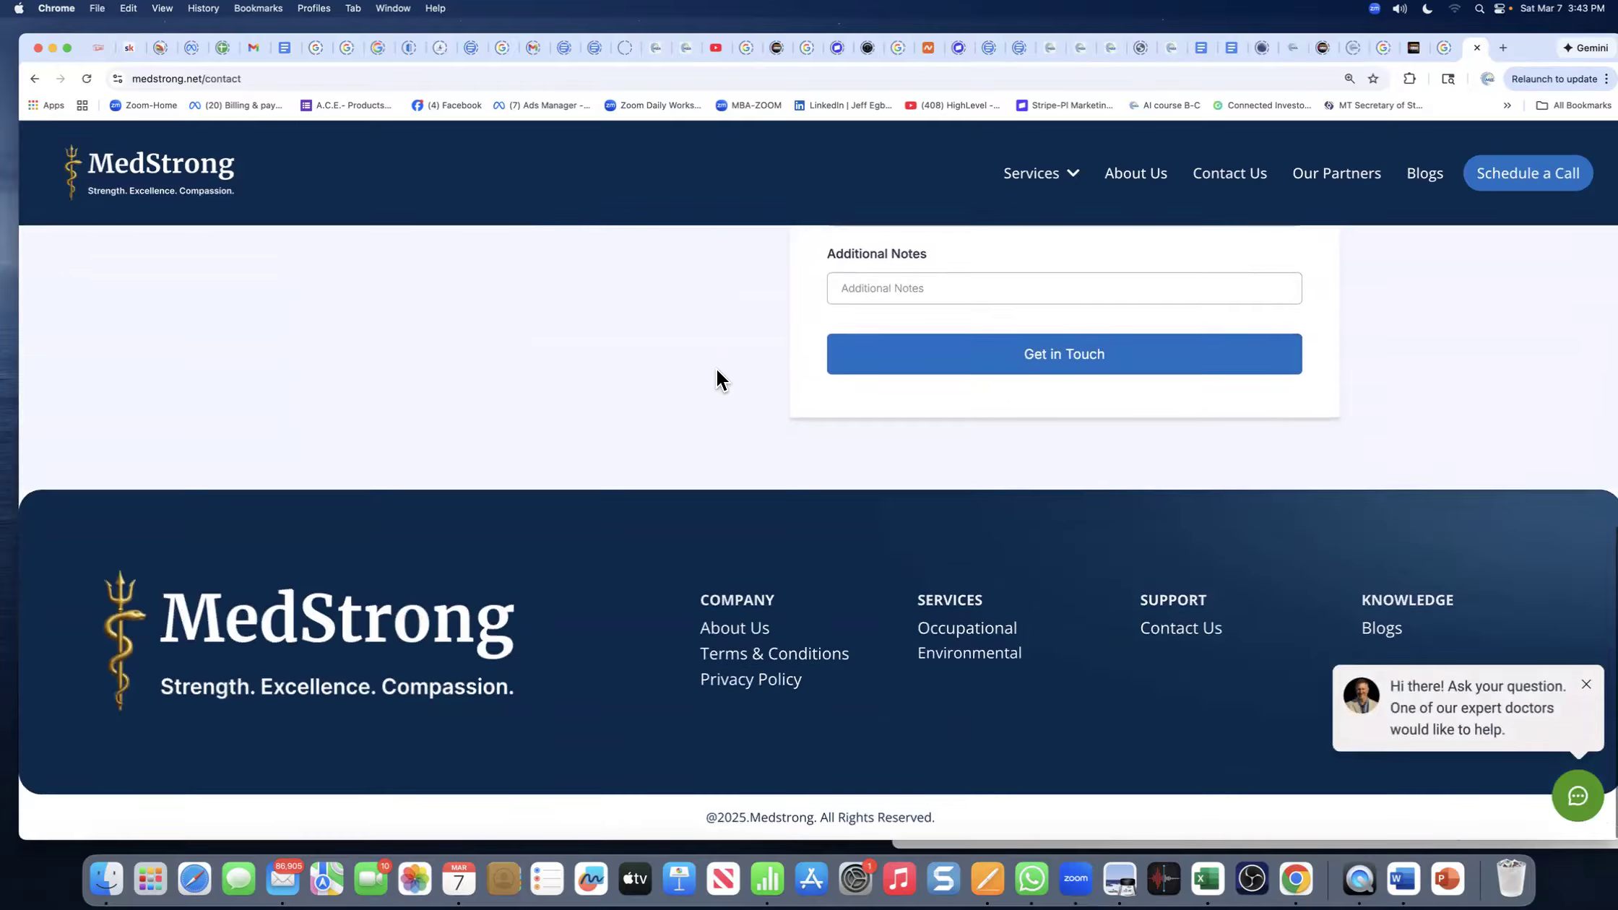
scroll(717, 378, up, 15)
- Review the Occupational Health service page from the Services menu
mouse_move(1074, 172)
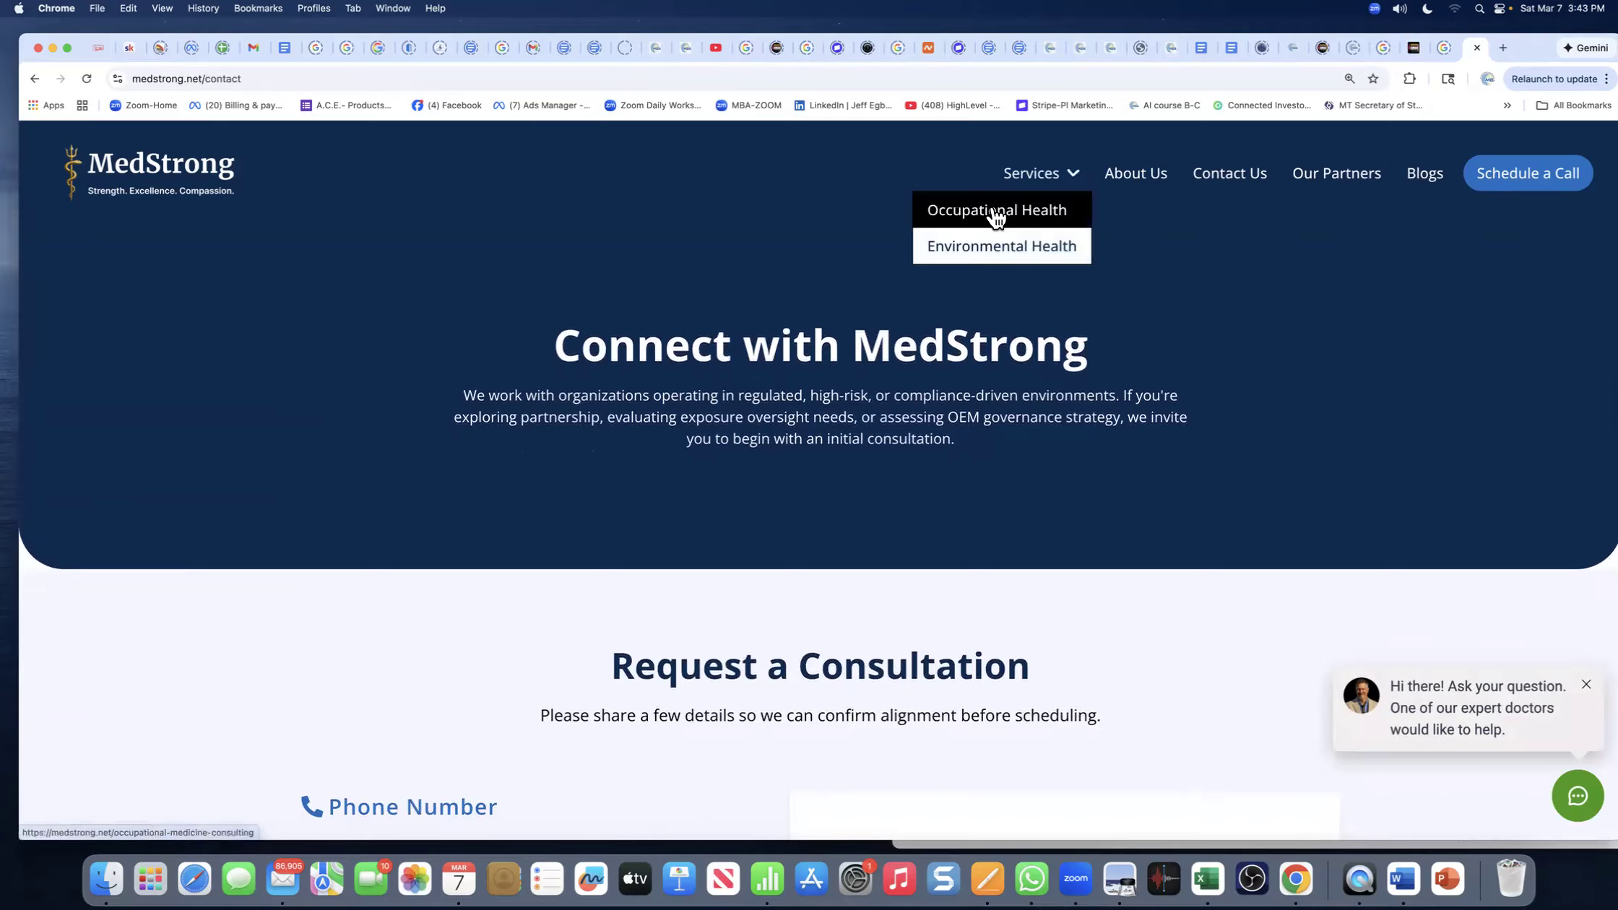
click(996, 212)
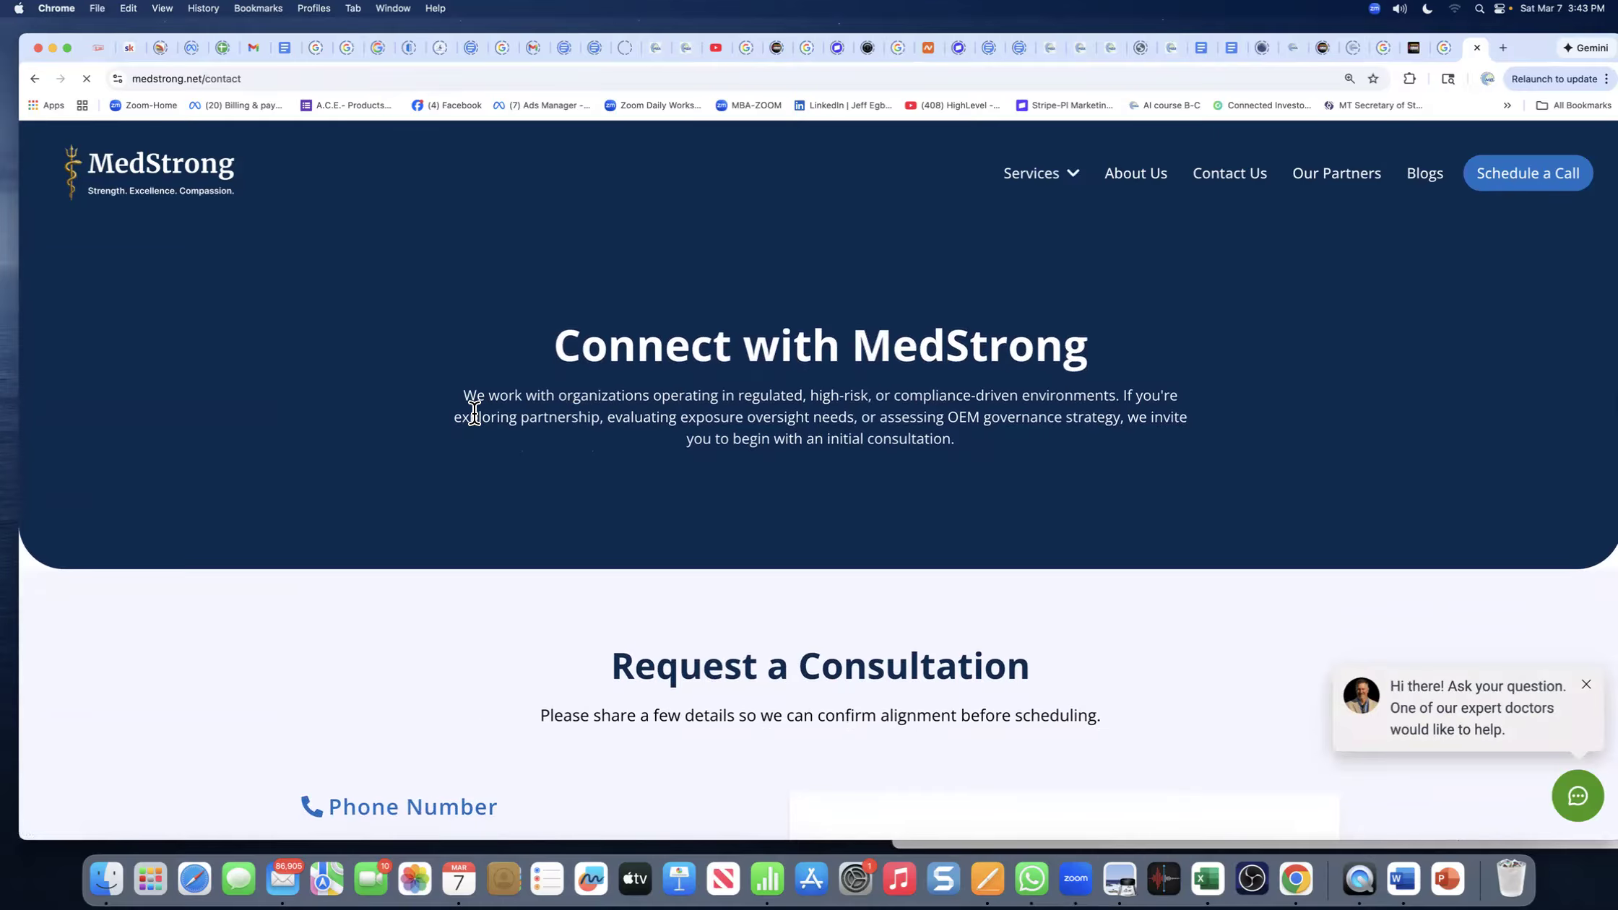
scroll(817, 548, down, 3)
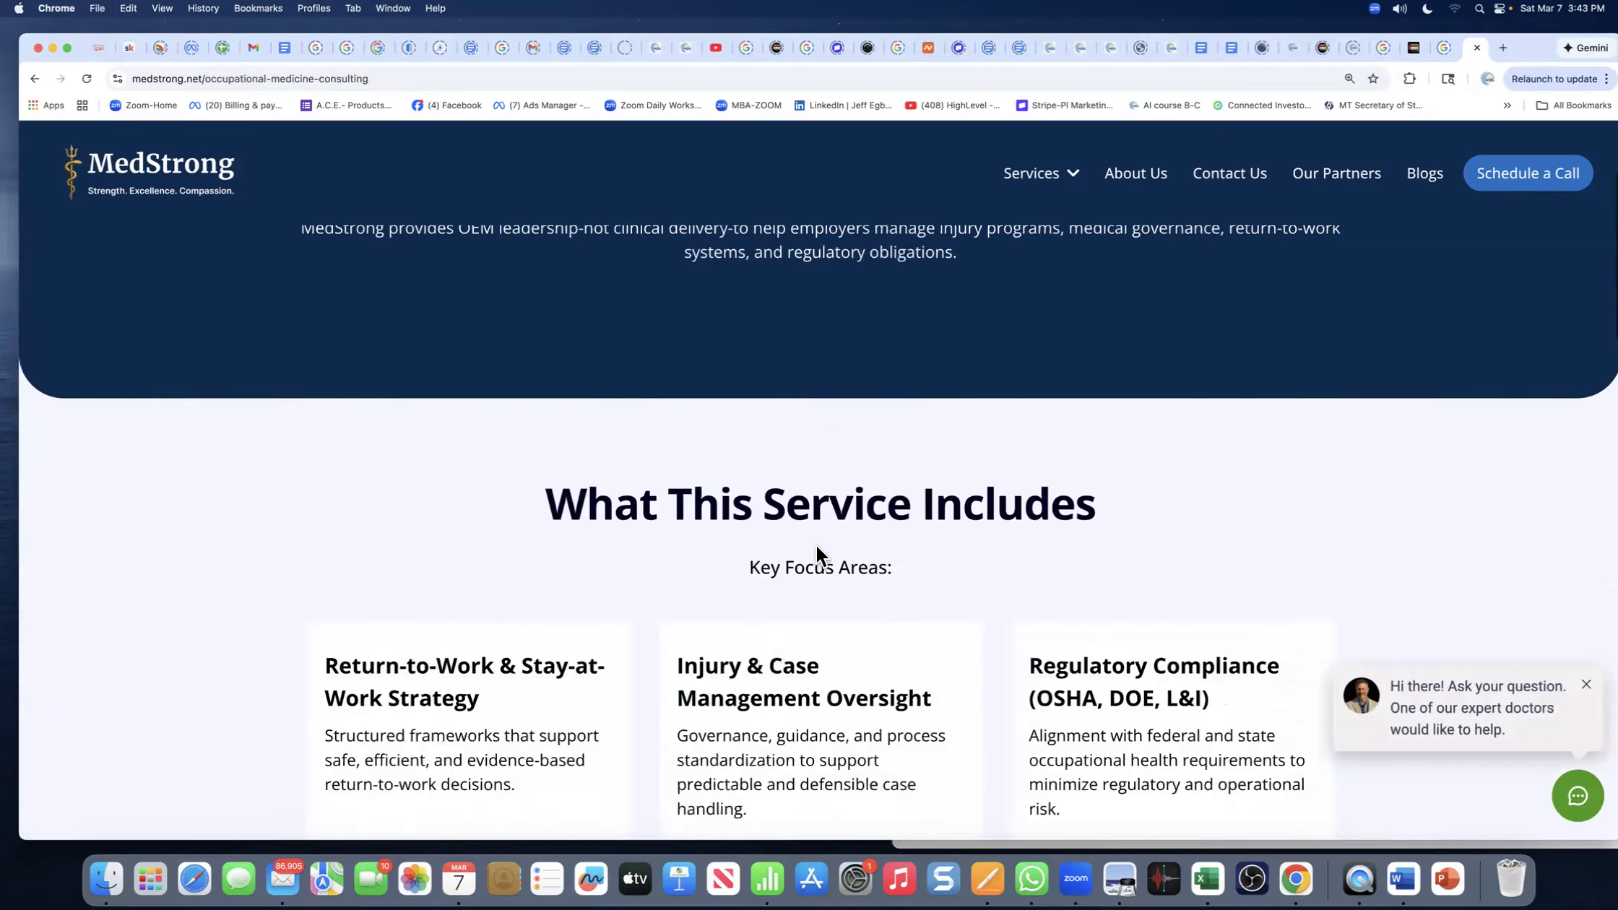
scroll(816, 547, down, 12)
scroll(816, 546, up, 15)
scroll(816, 546, down, 3)
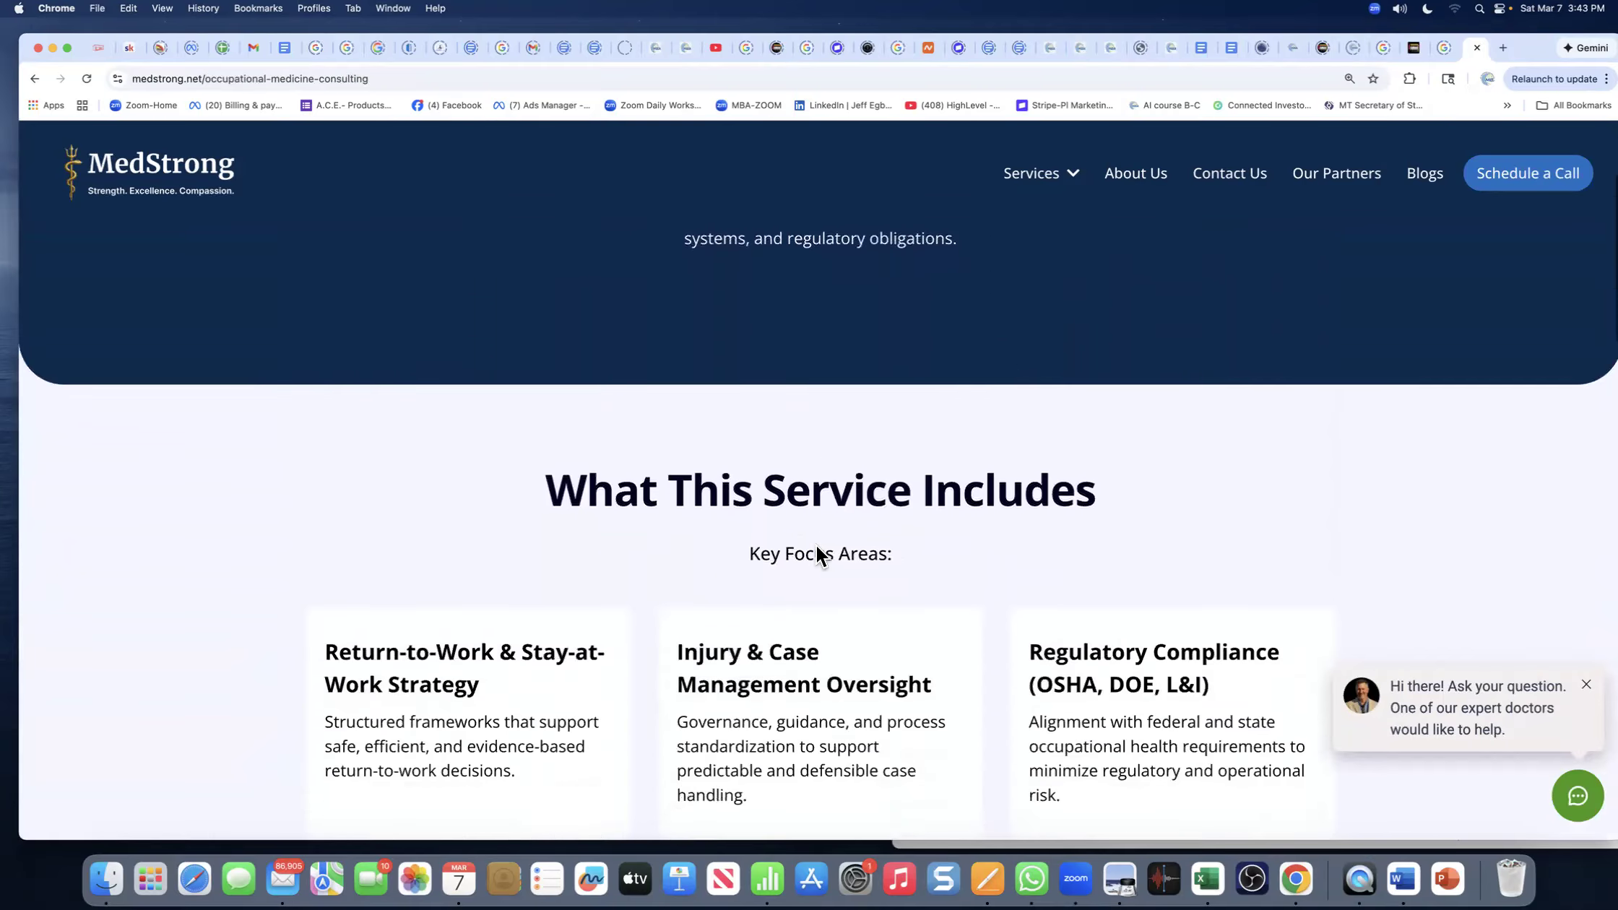
scroll(816, 553, down, 6)
scroll(816, 546, down, 6)
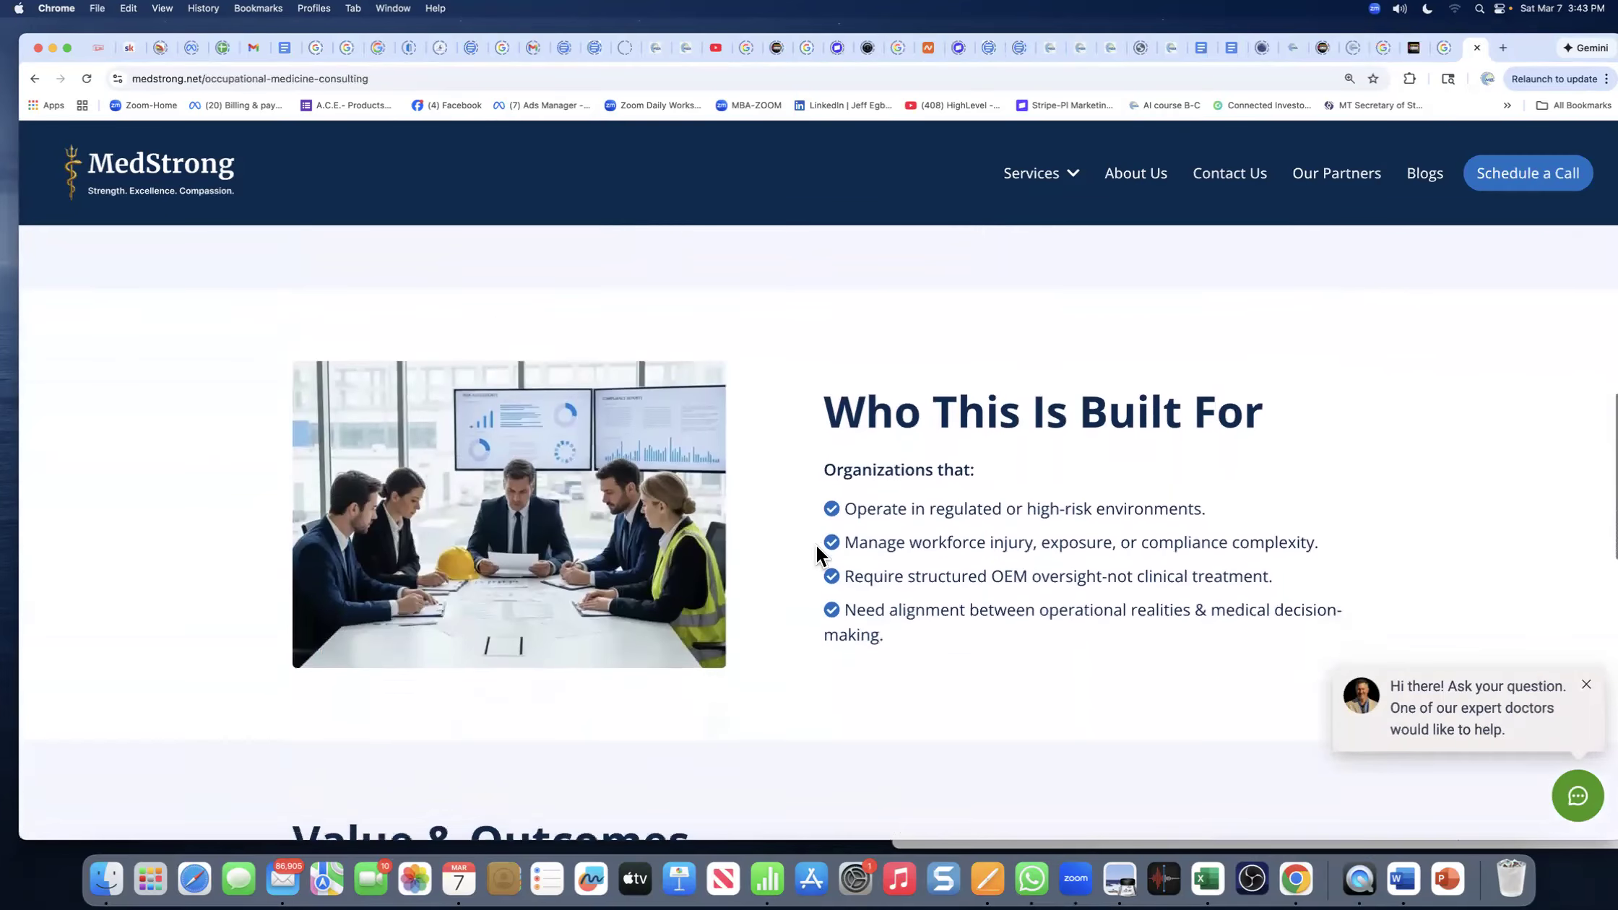
scroll(816, 544, down, 10)
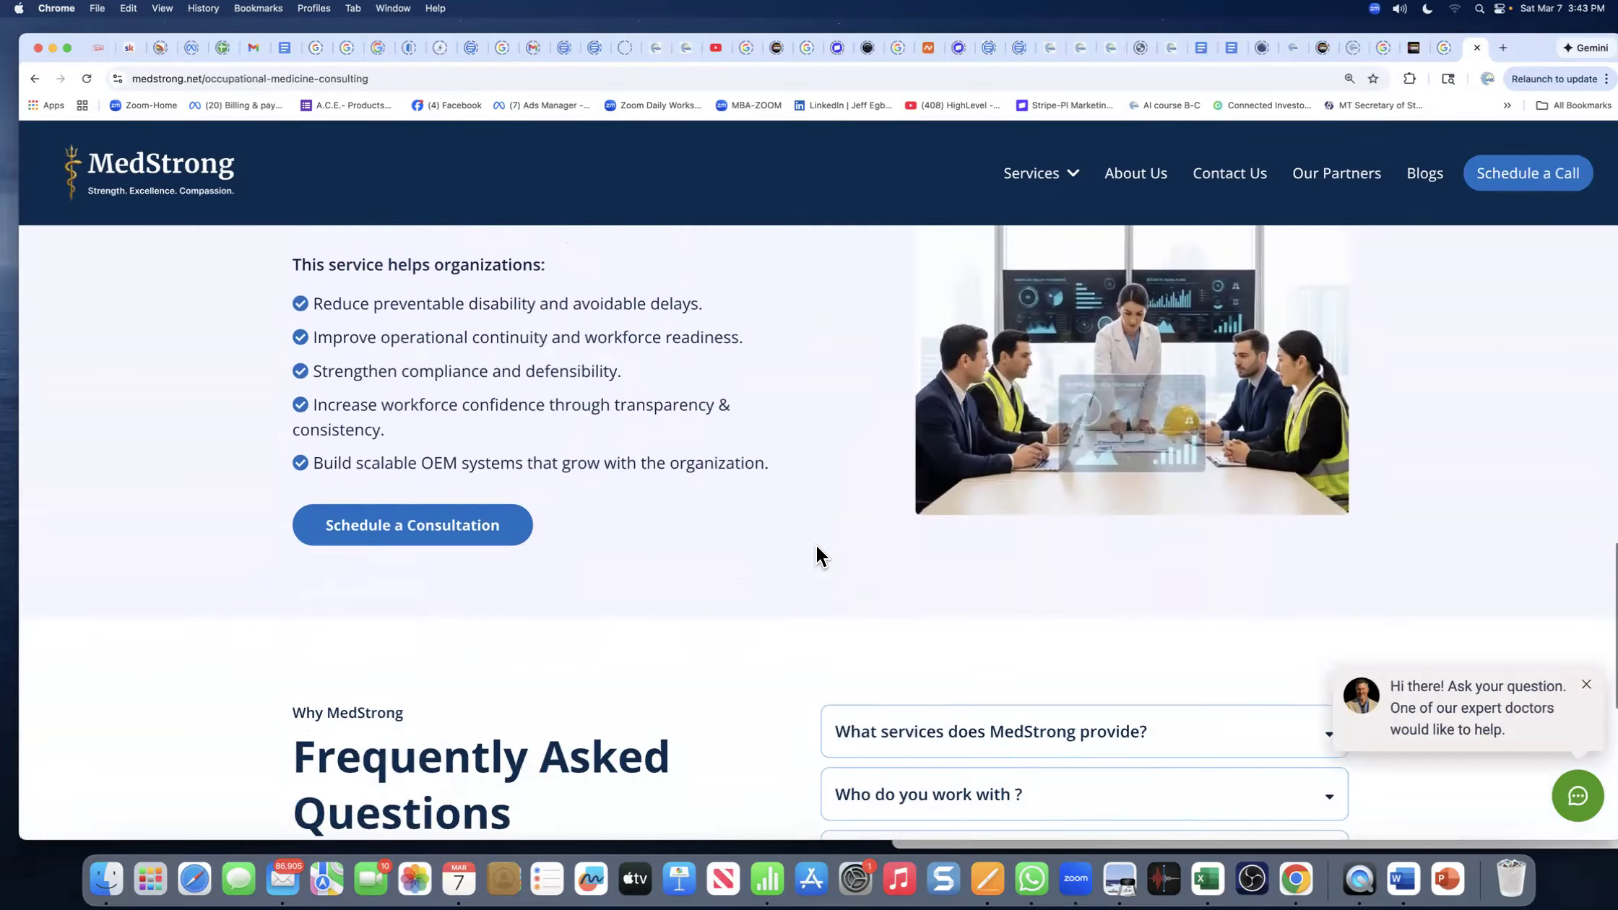
scroll(816, 545, up, 20)
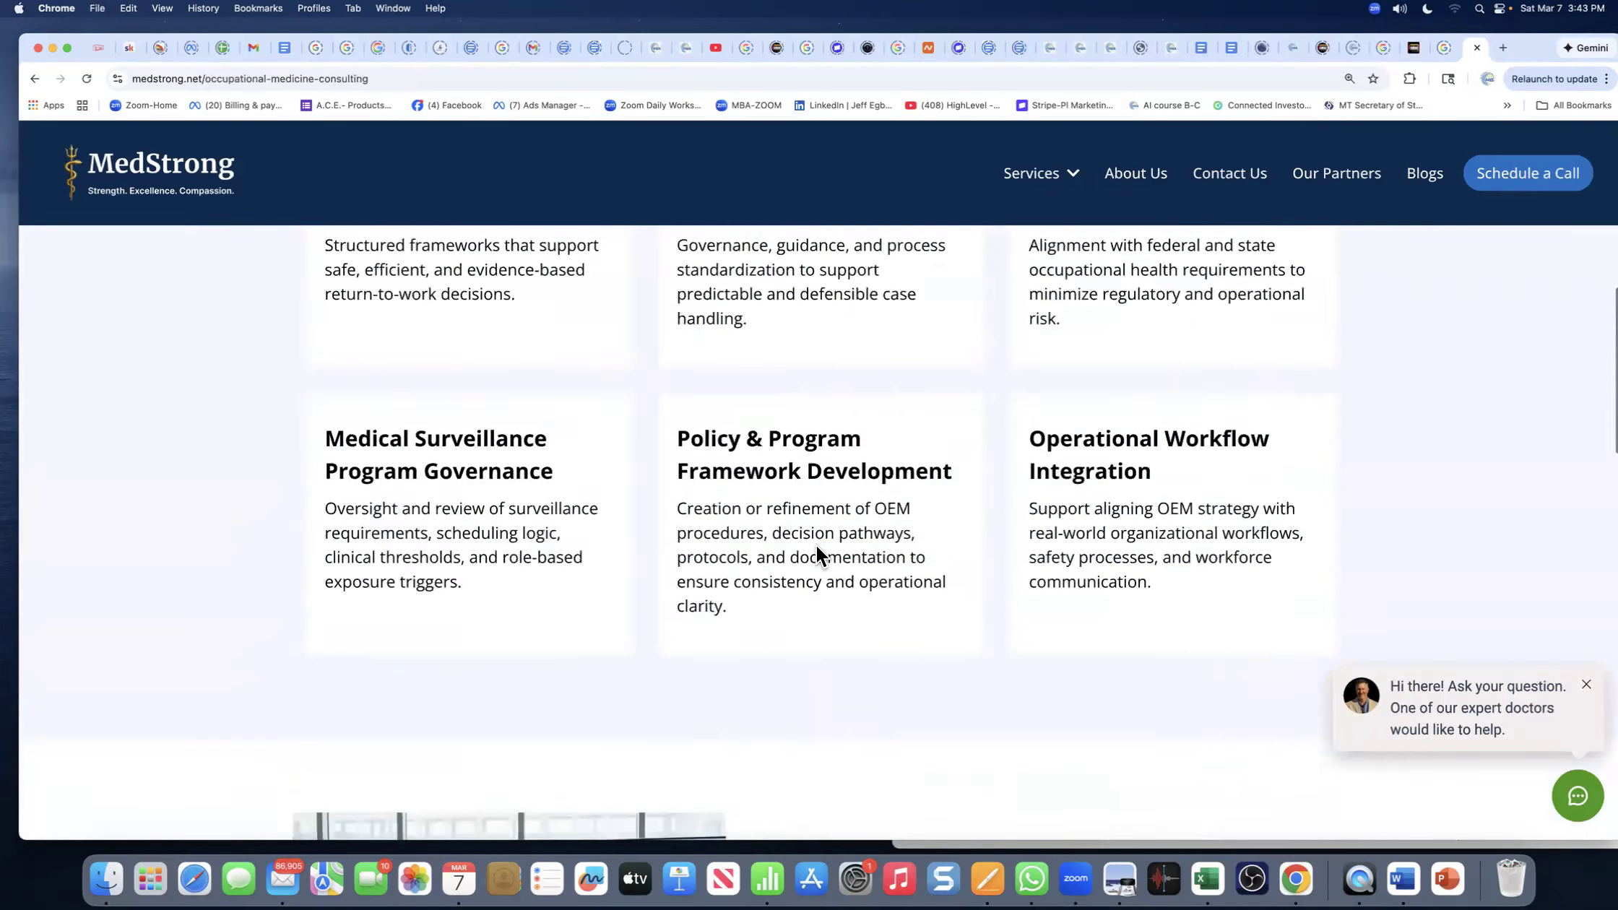
- Review the Environmental Health consulting page from the Services menu
mouse_move(1040, 176)
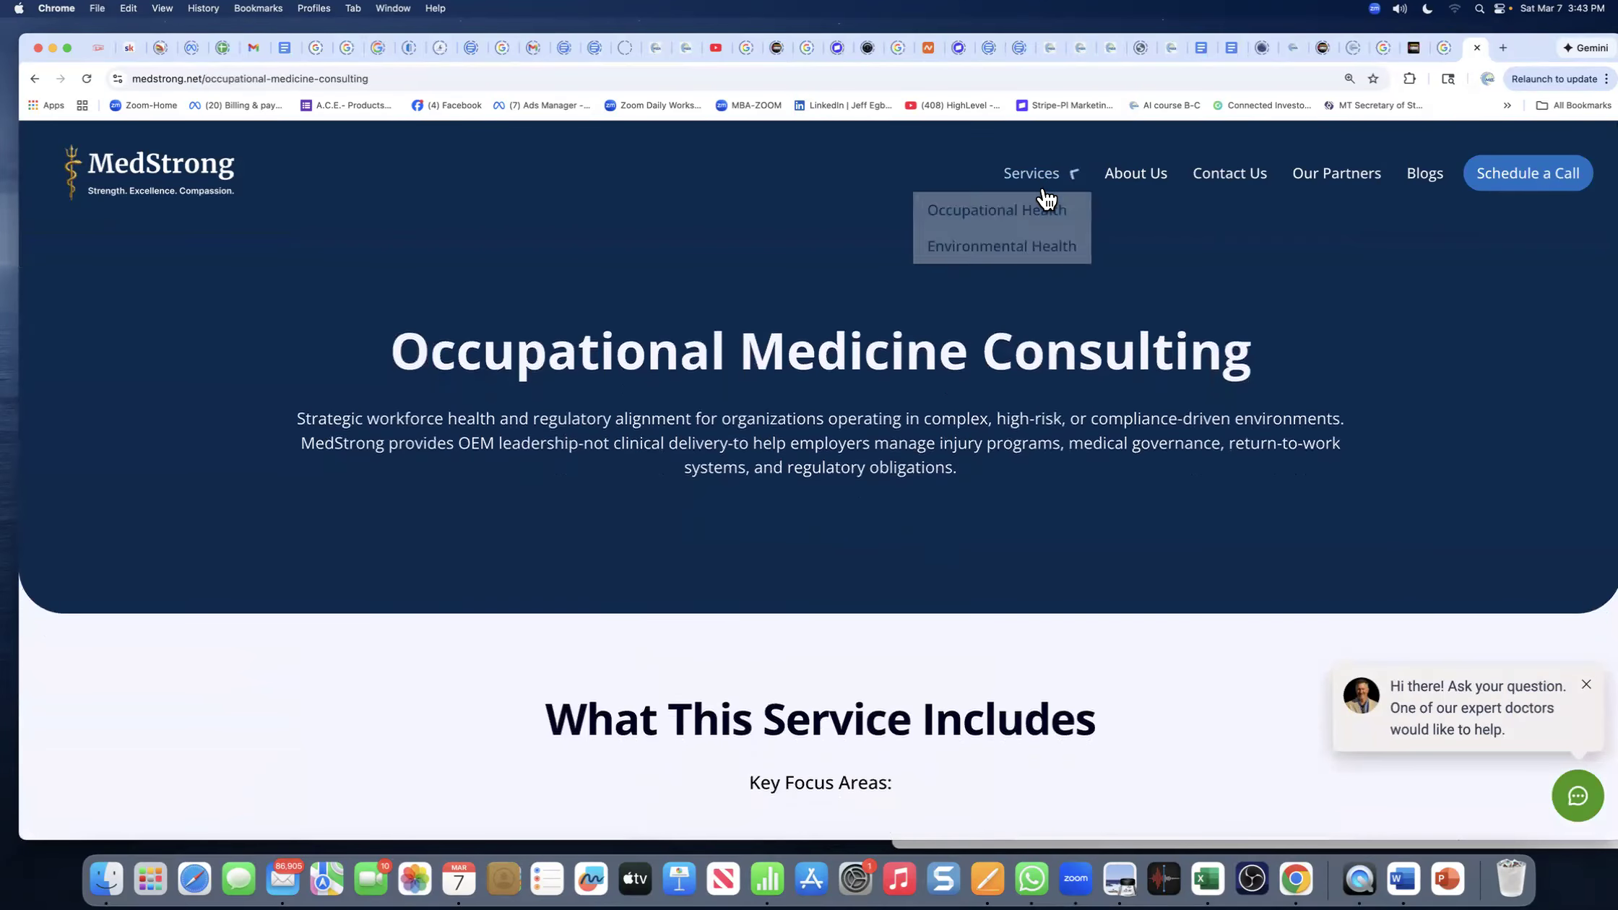
click(971, 247)
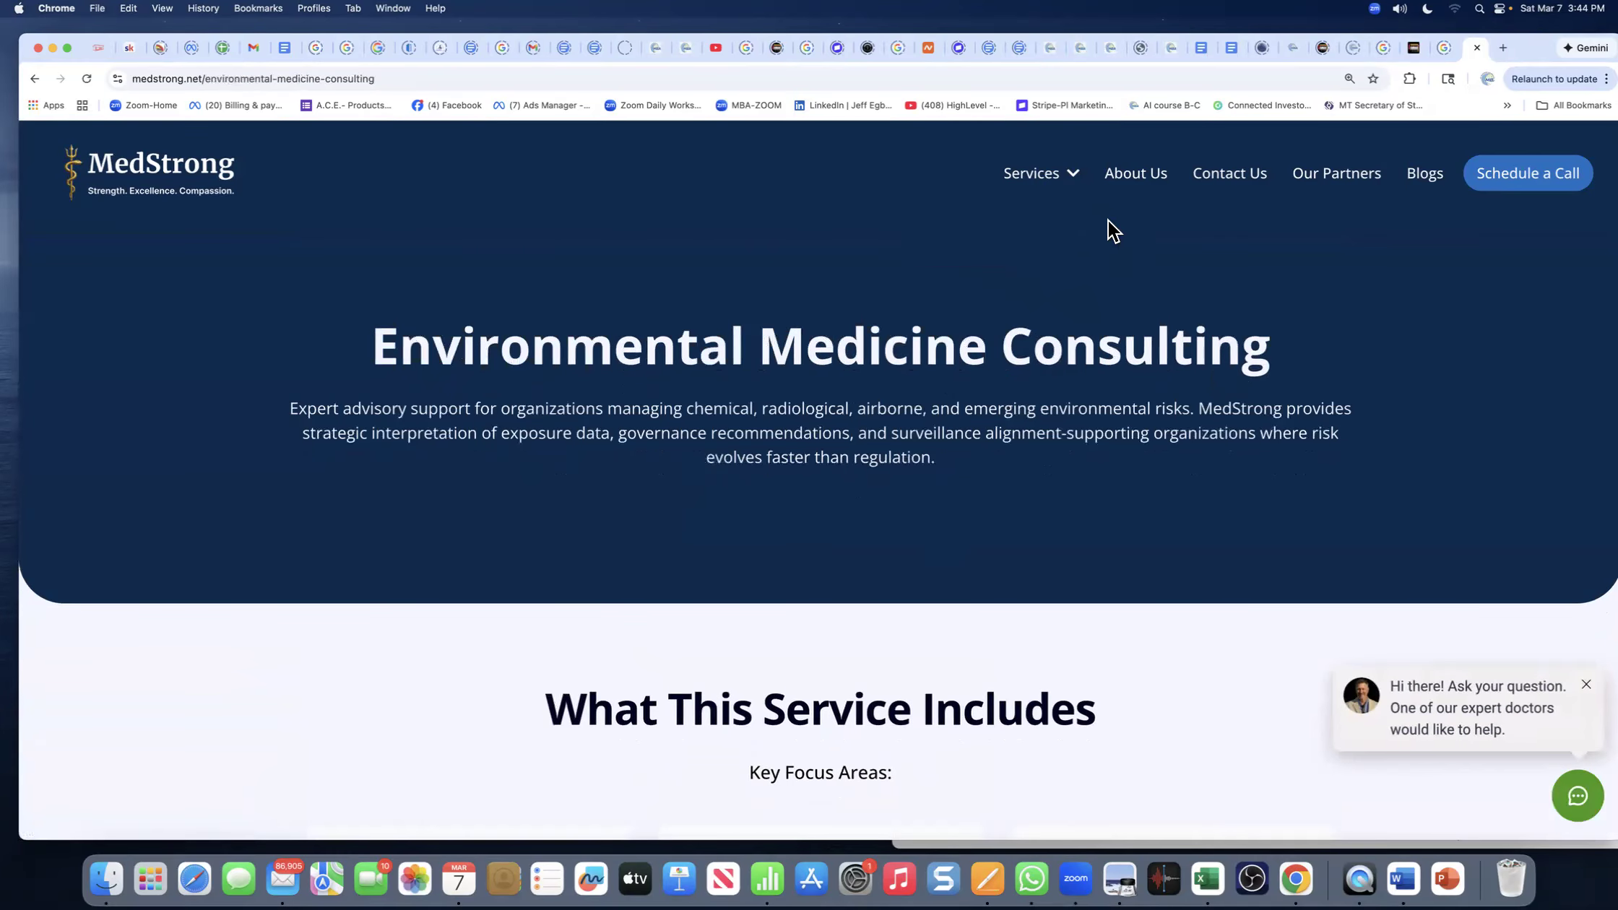
scroll(951, 432, down, 20)
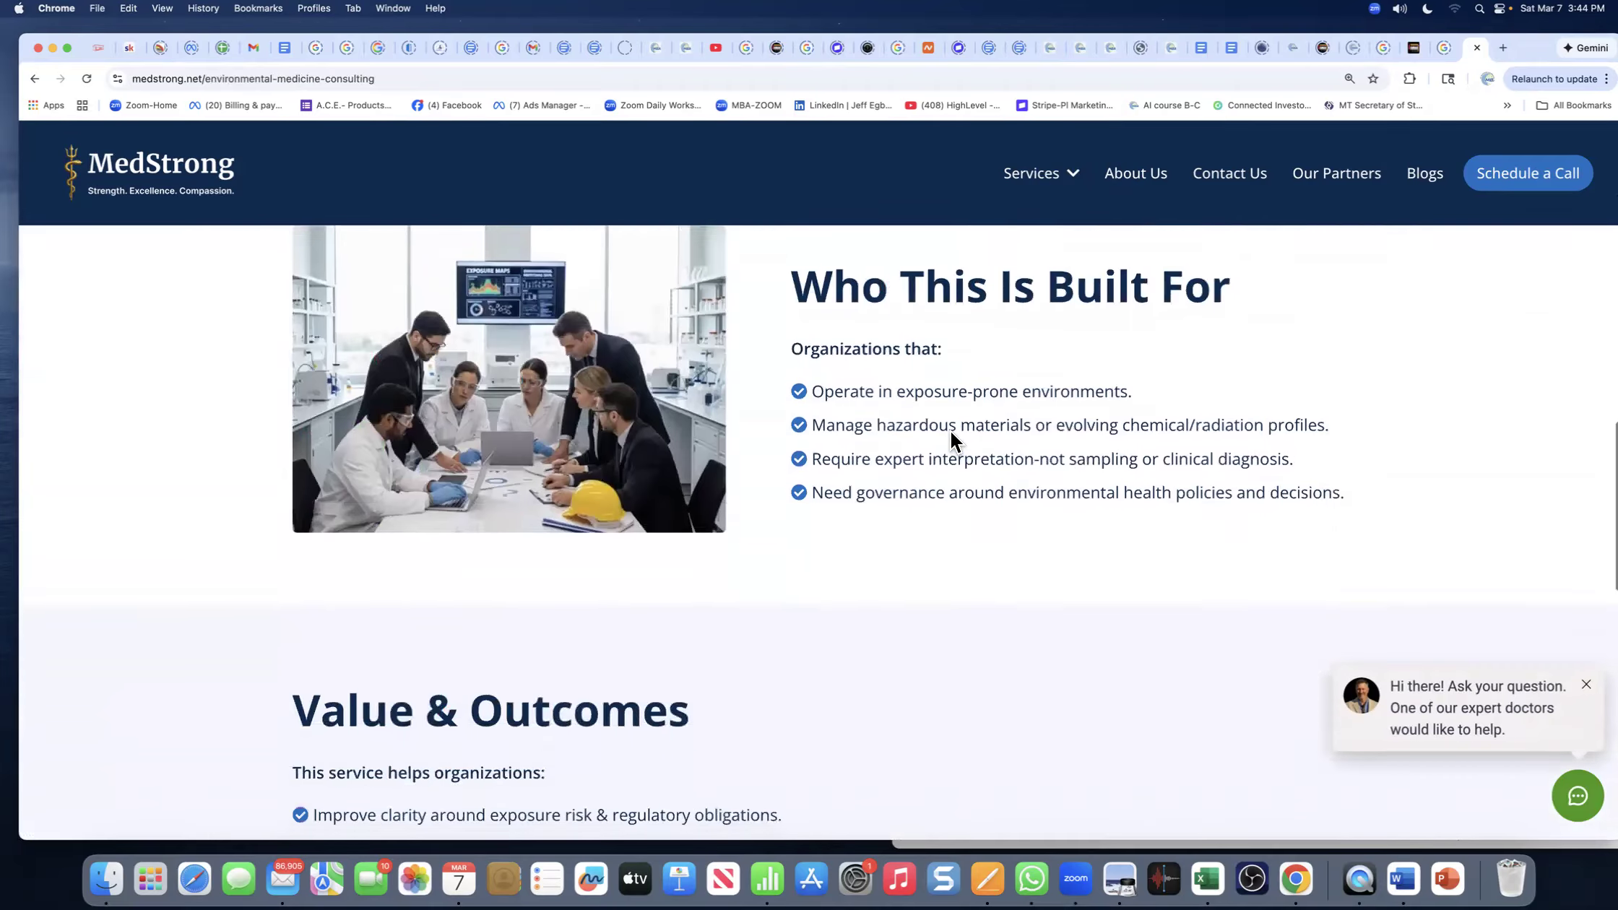
scroll(950, 434, down, 3)
scroll(950, 444, up, 10)
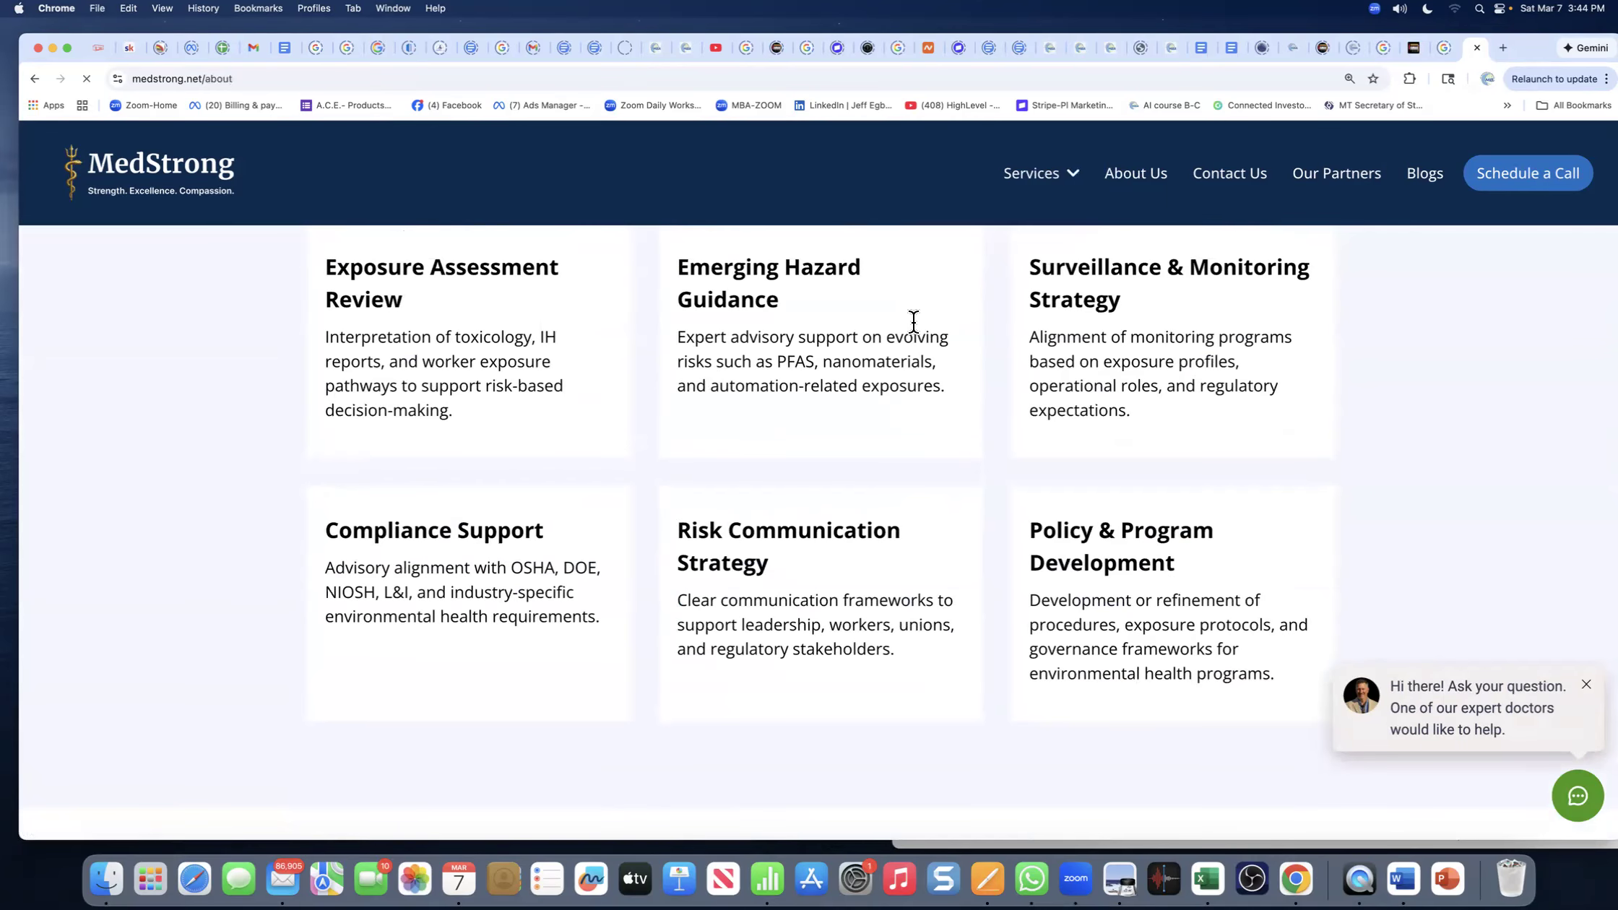
- Scroll through medstrong.net/about, then go back to the HighLevel My Business Automated tab
scroll(913, 326, down, 4)
scroll(913, 321, down, 12)
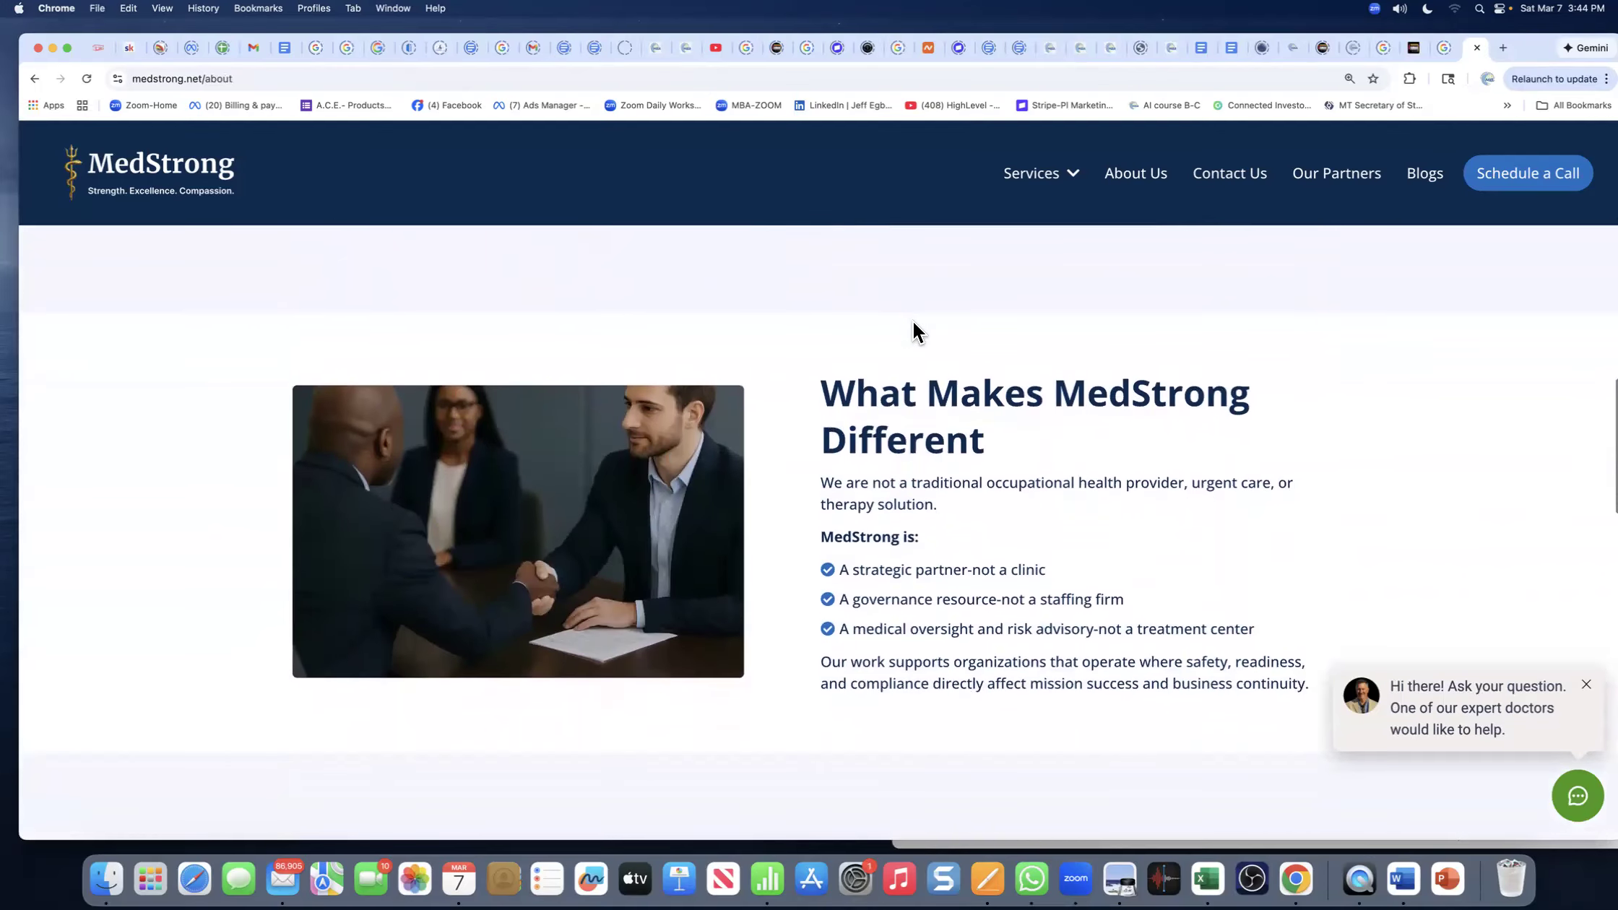
scroll(914, 322, down, 1)
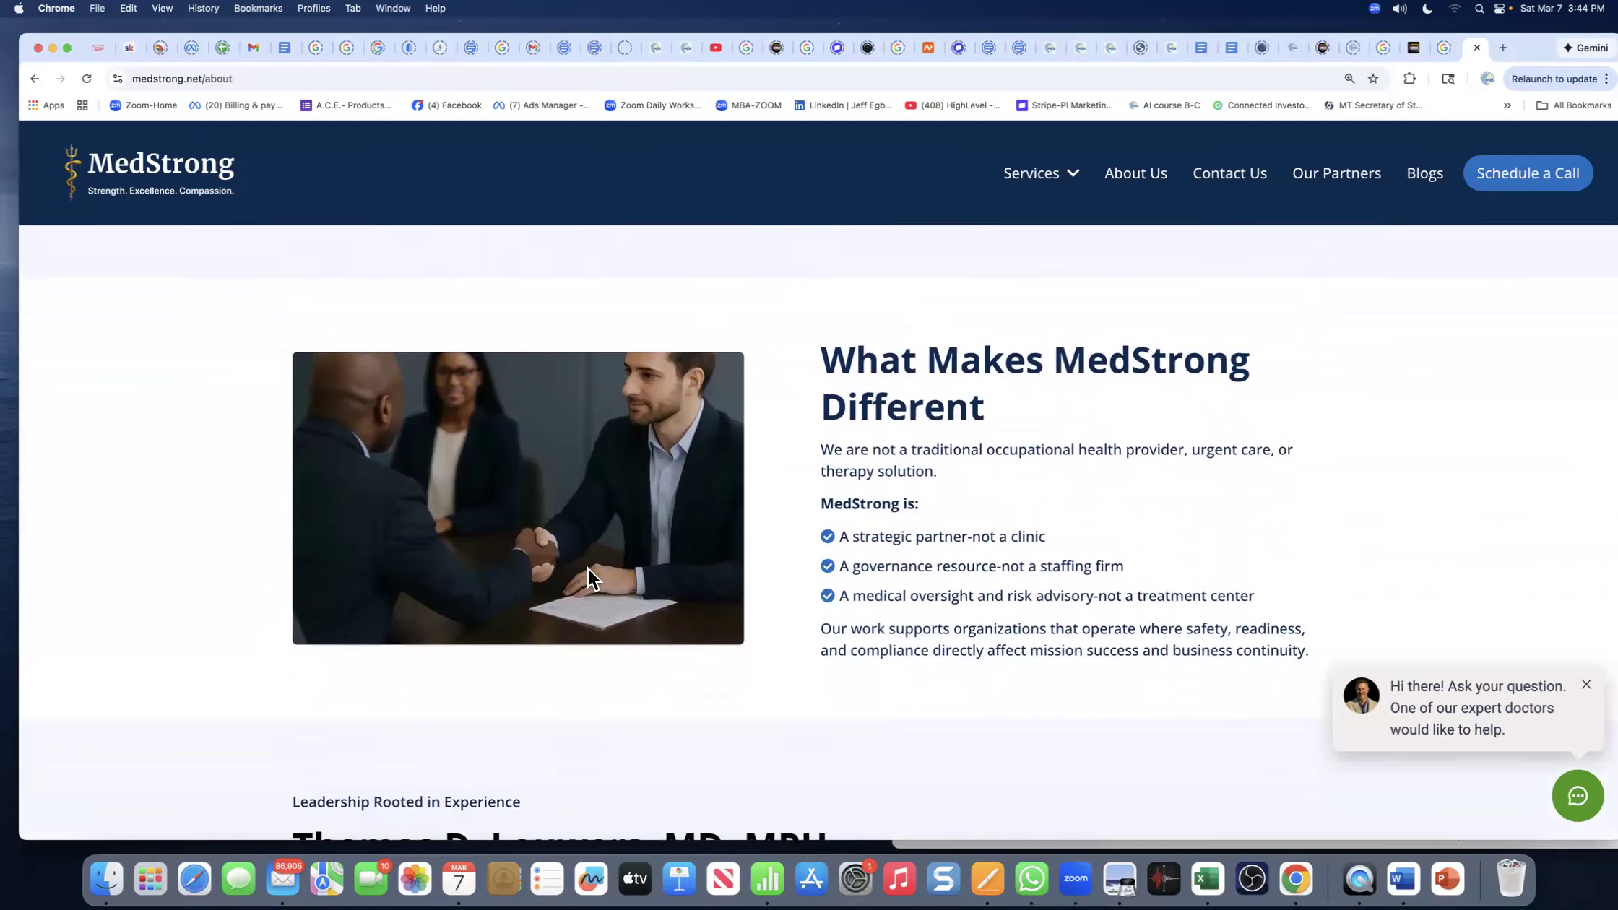
scroll(666, 547, down, 10)
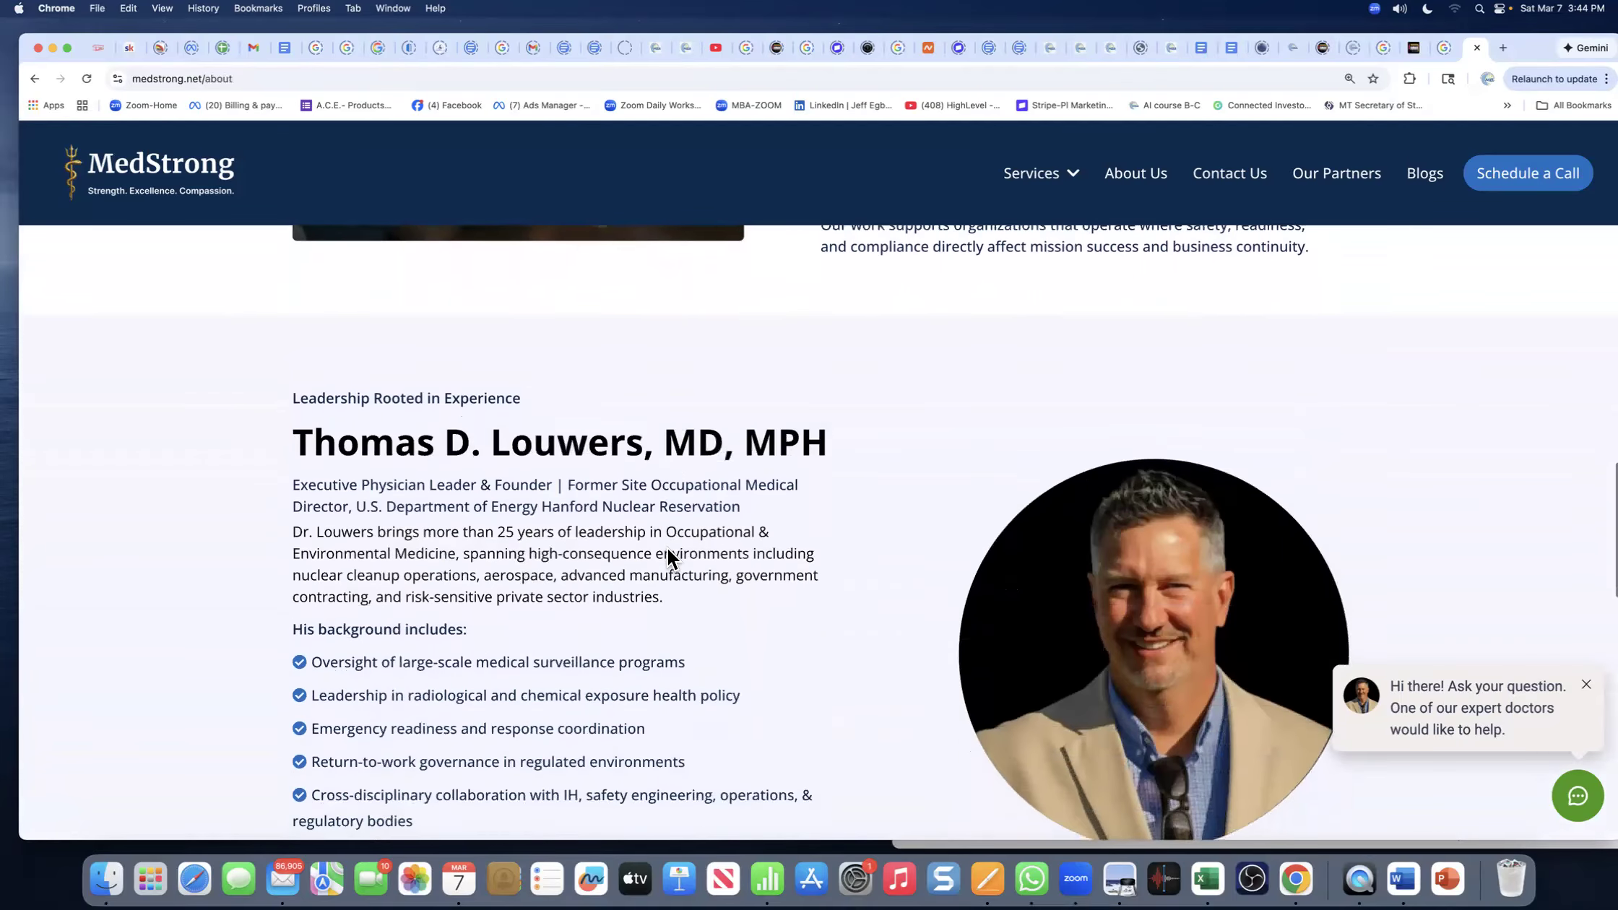
scroll(668, 548, down, 10)
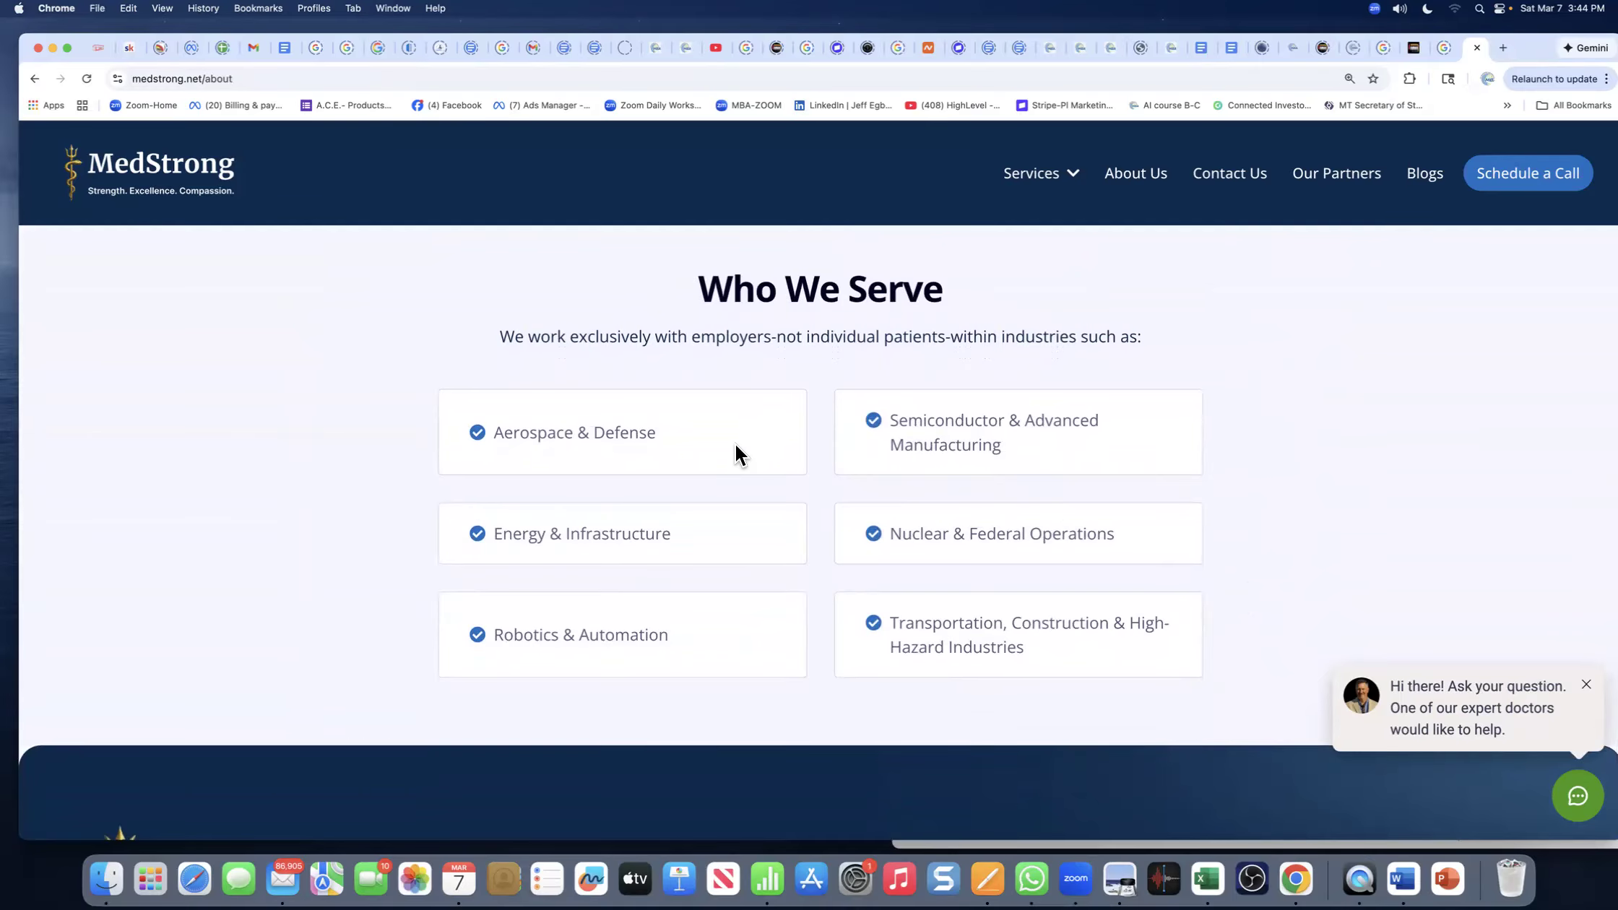
scroll(736, 451, down, 4)
scroll(736, 452, up, 10)
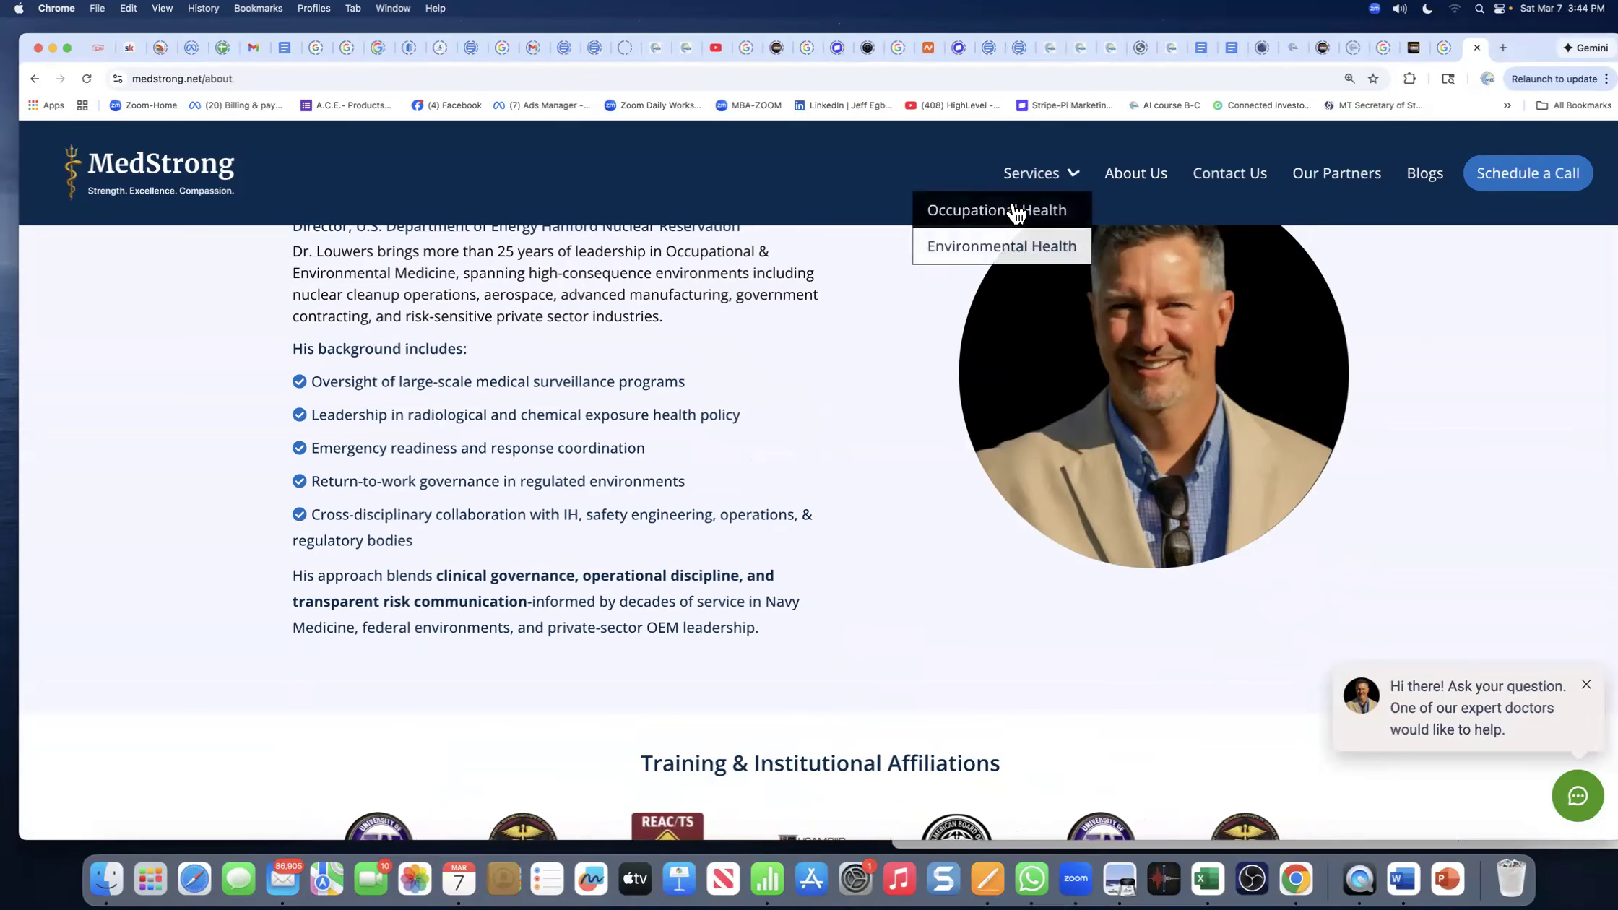
scroll(463, 199, up, 15)
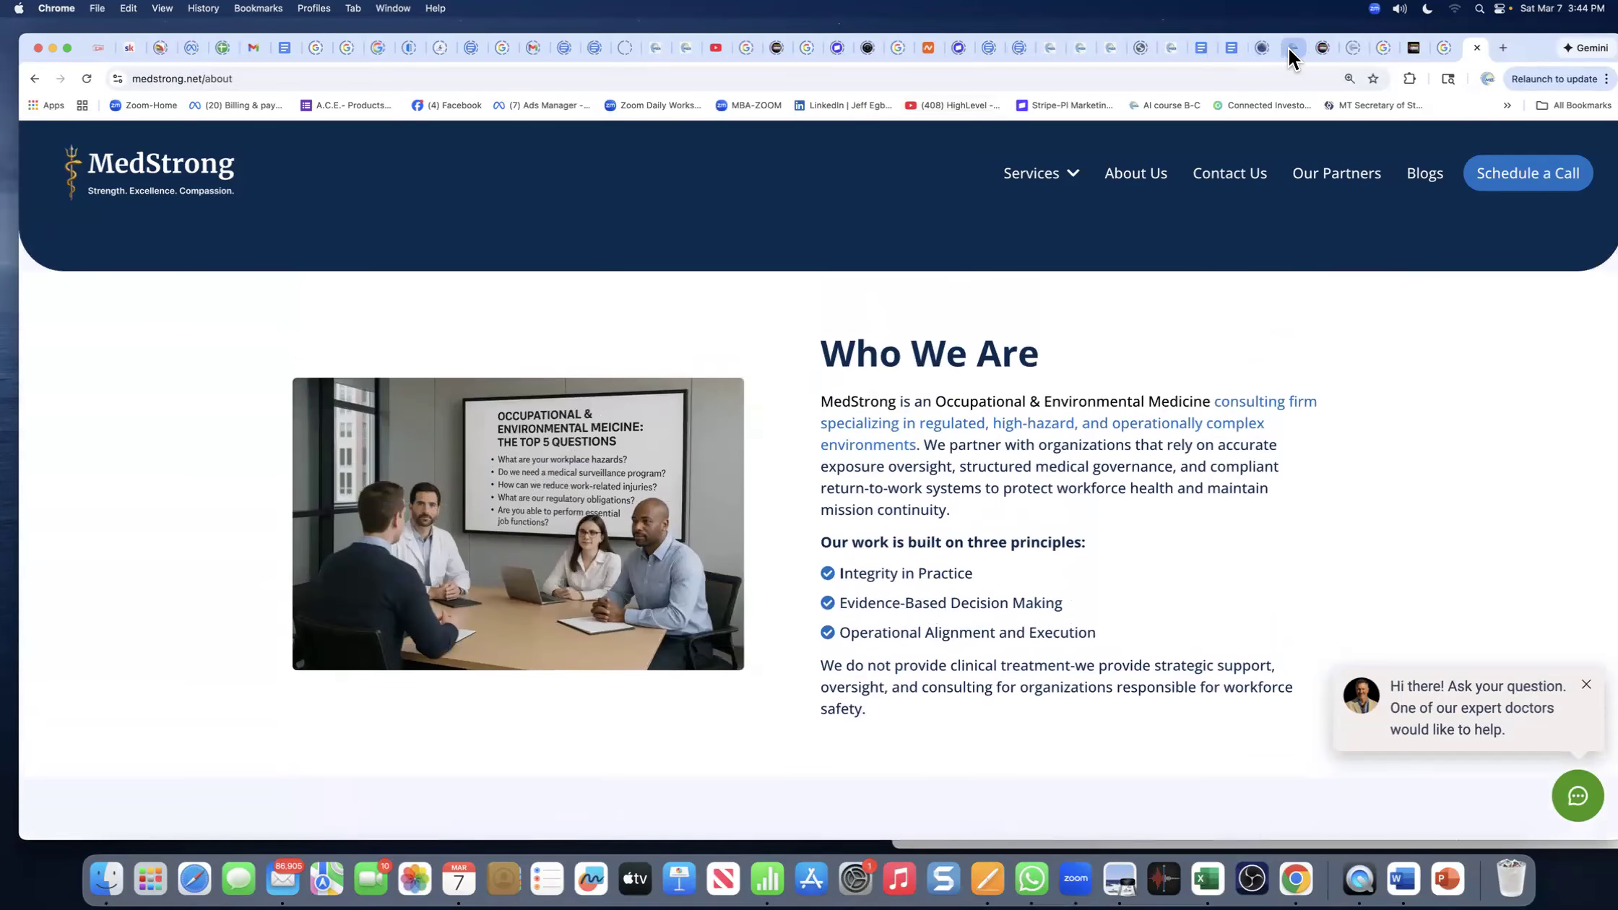
click(682, 45)
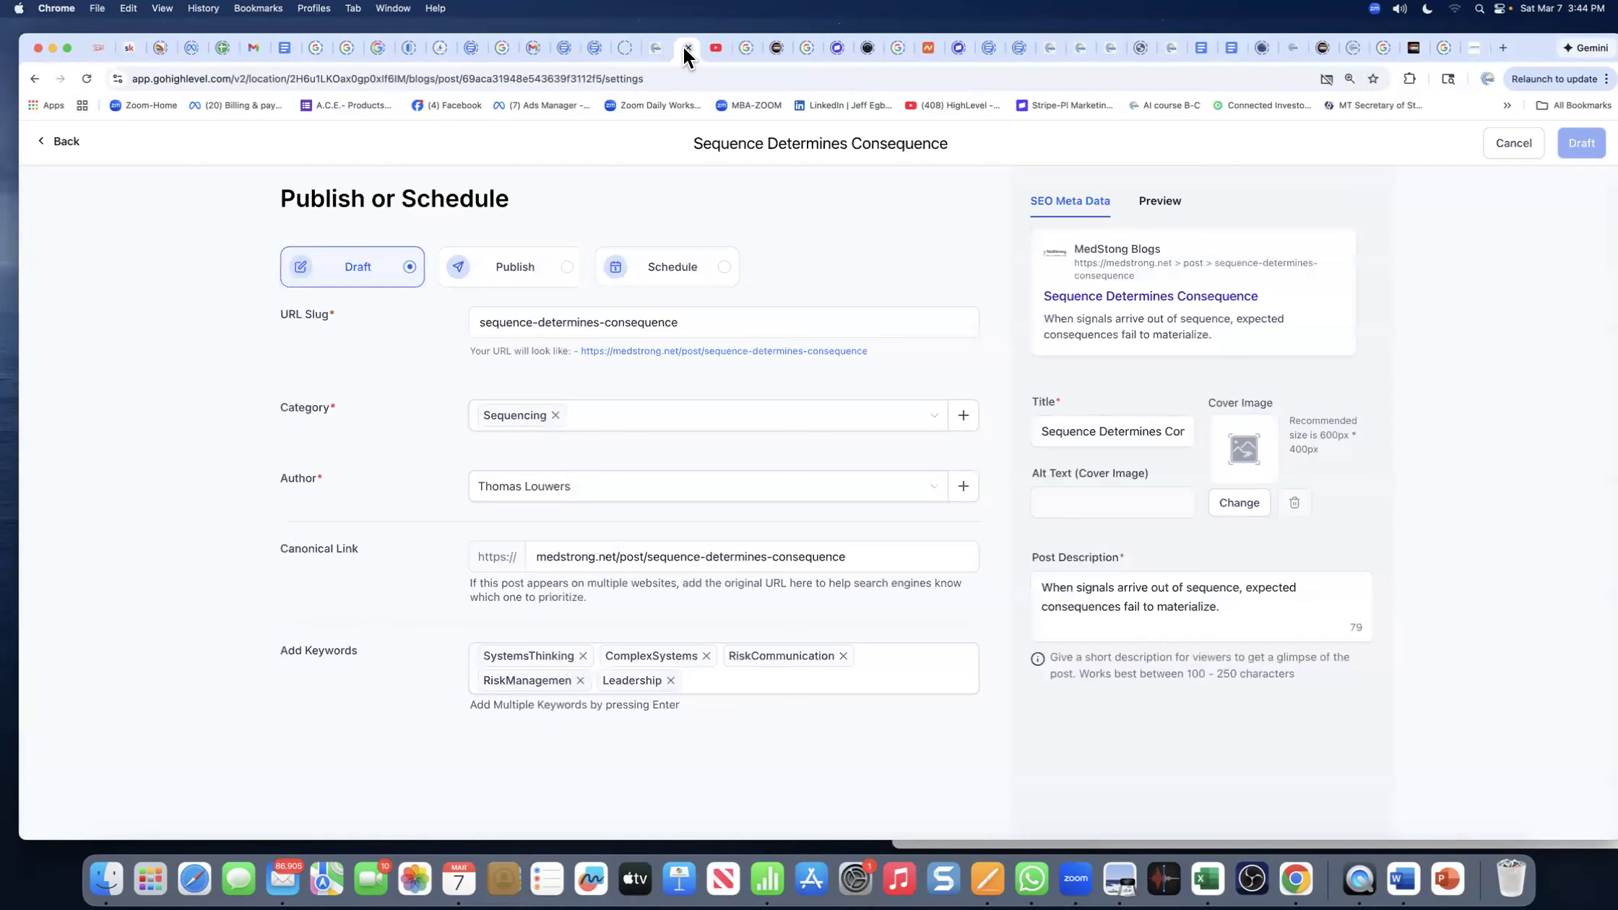